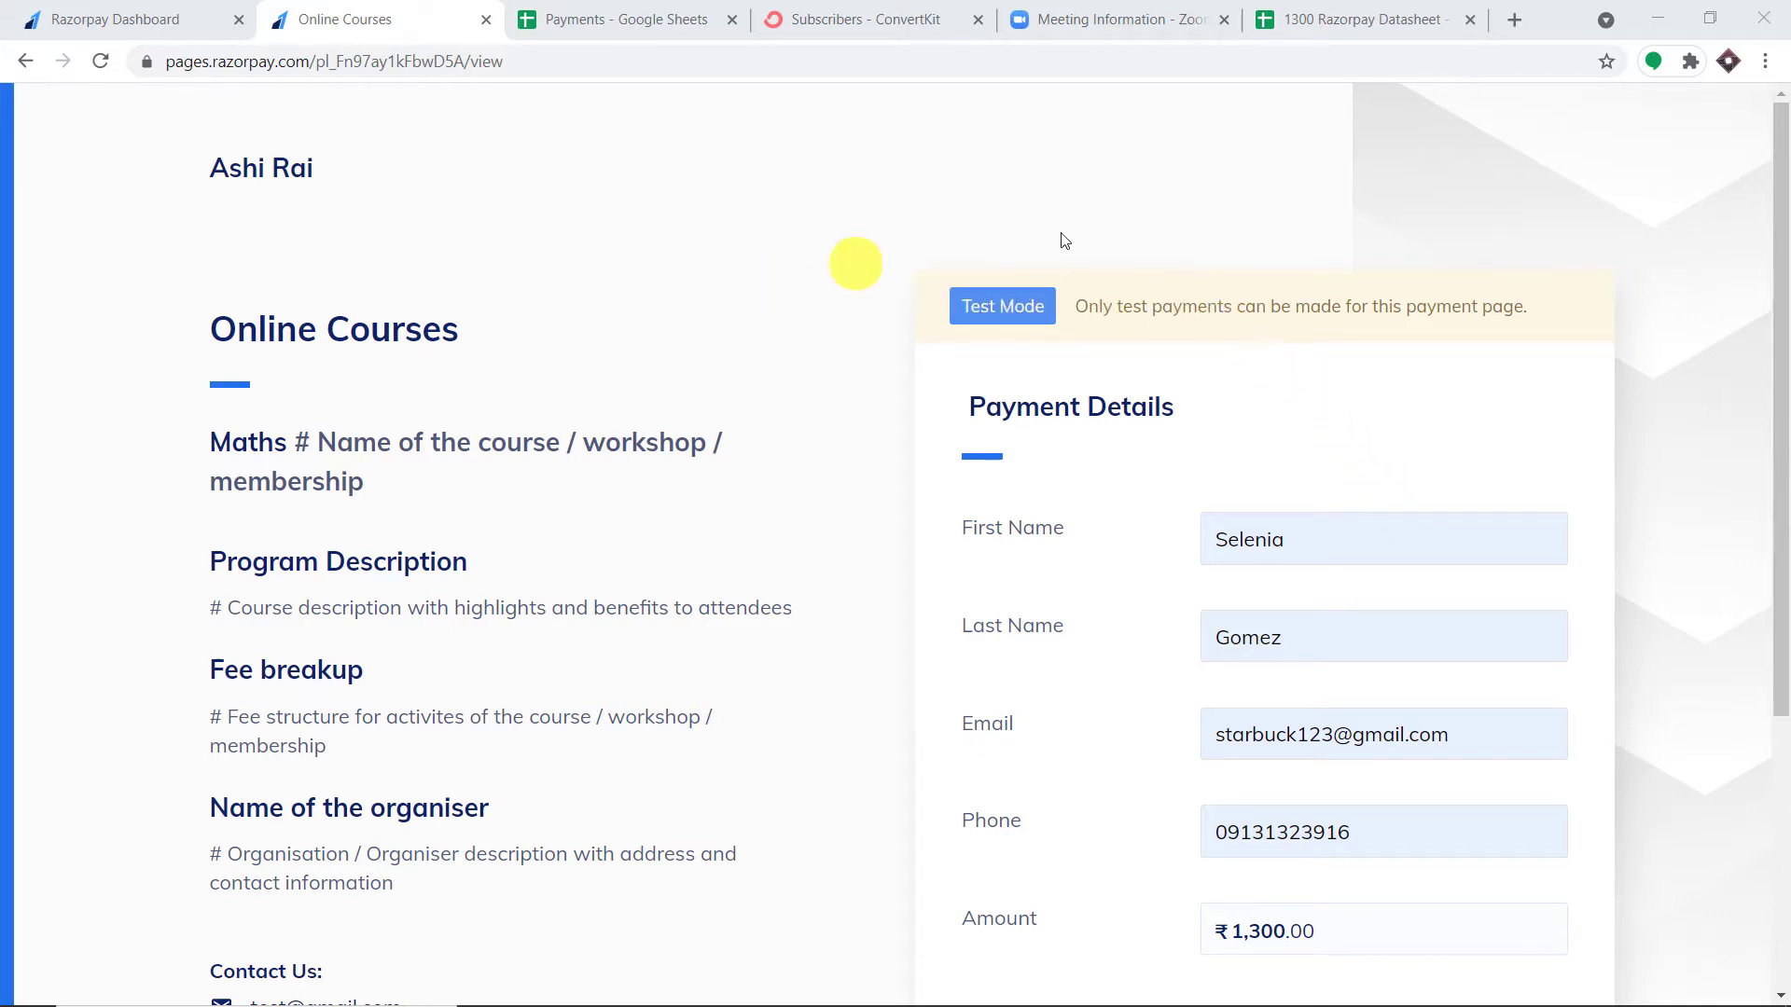
Step: Review the course information and payment details form on the Online Courses payment page
scroll(1266, 220, down, 2)
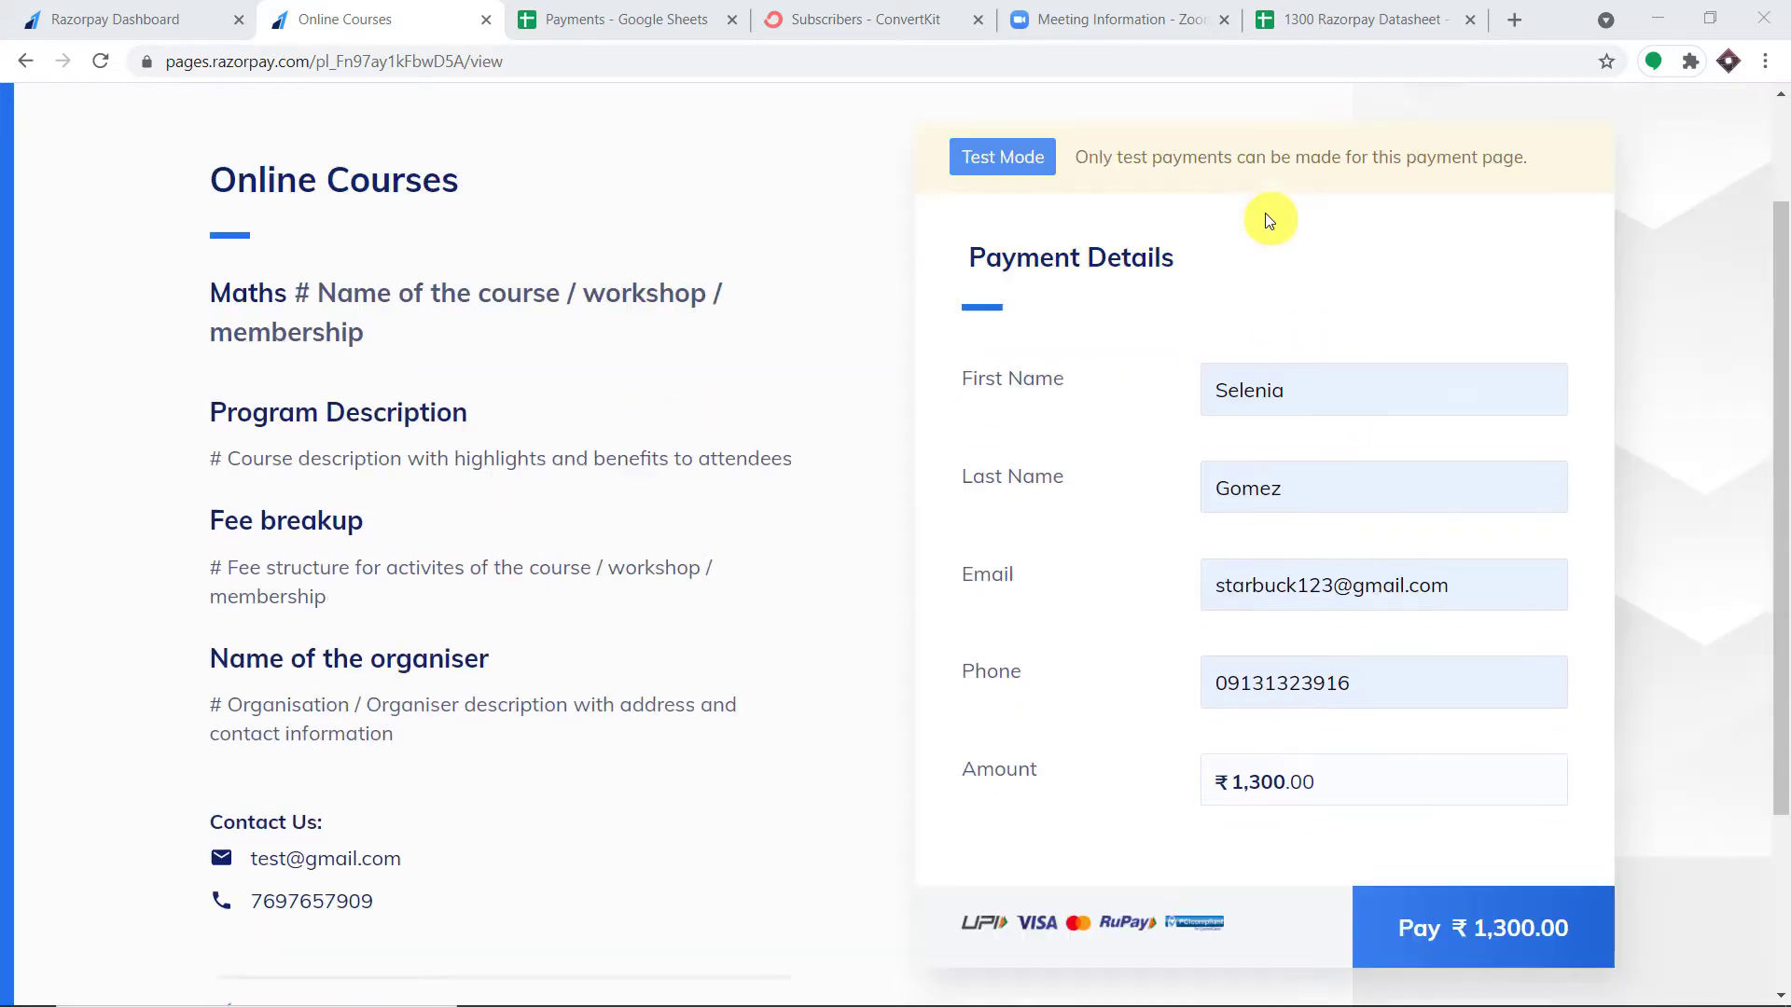
scroll(1266, 220, down, 2)
scroll(1267, 217, up, 4)
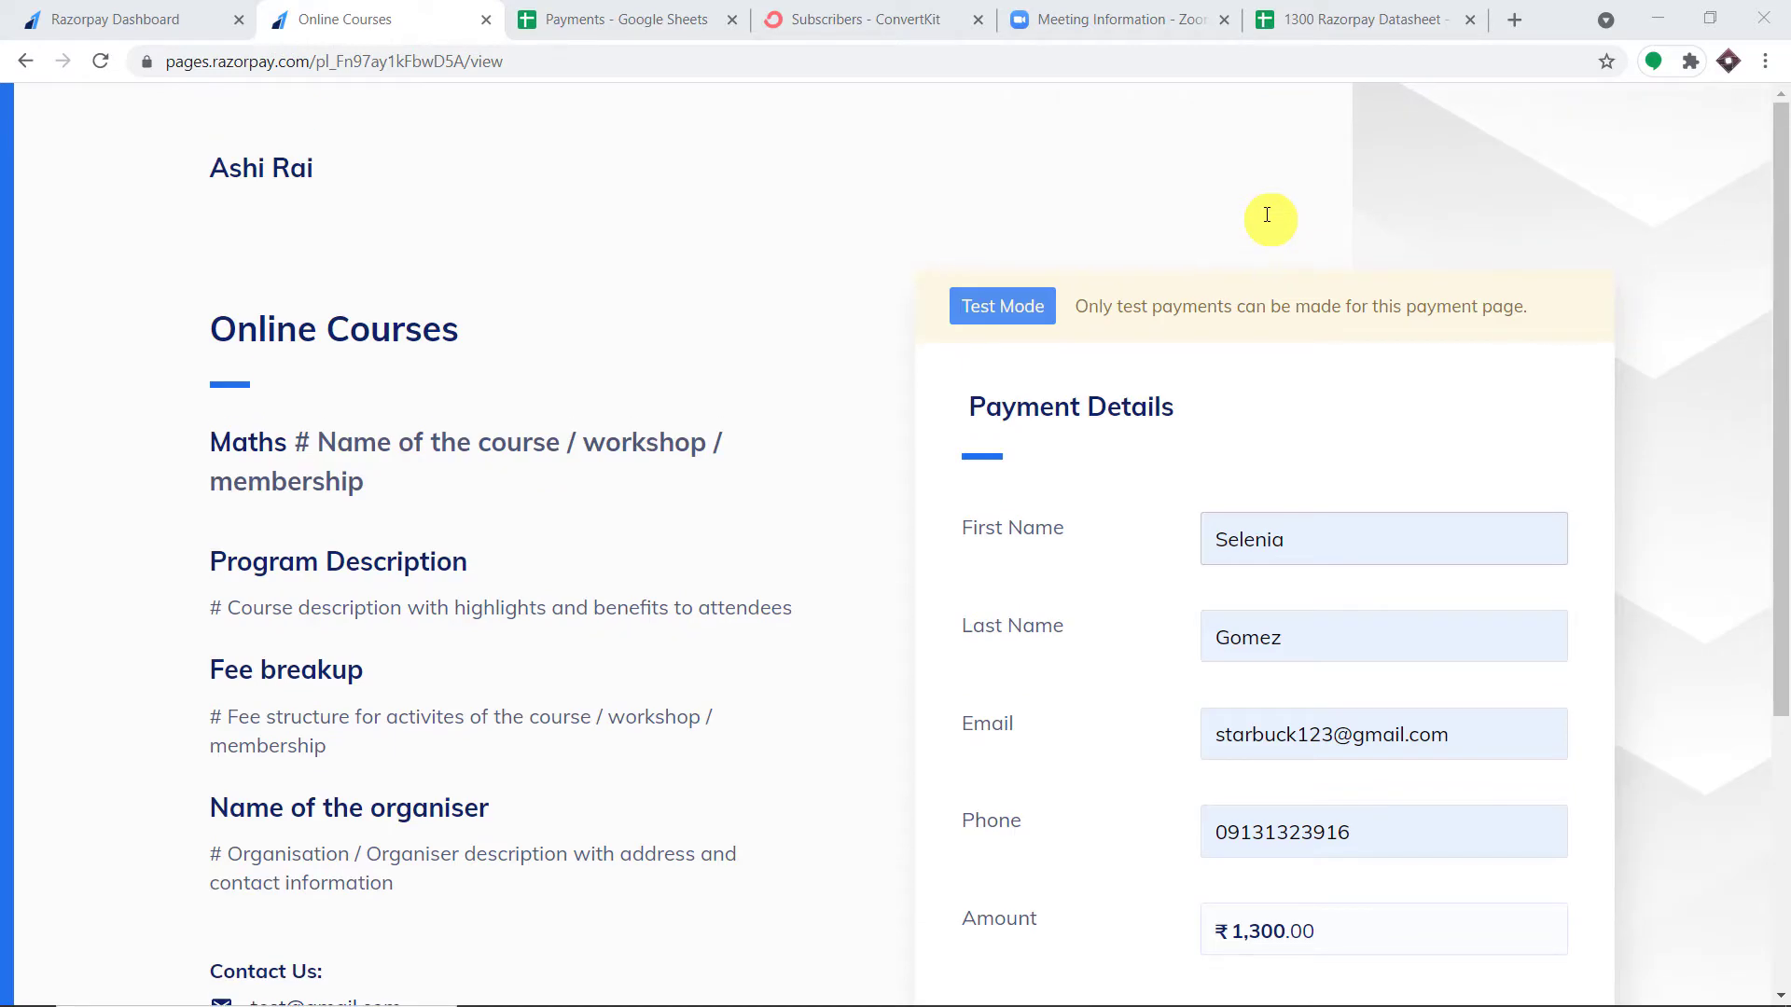
scroll(1276, 250, down, 1)
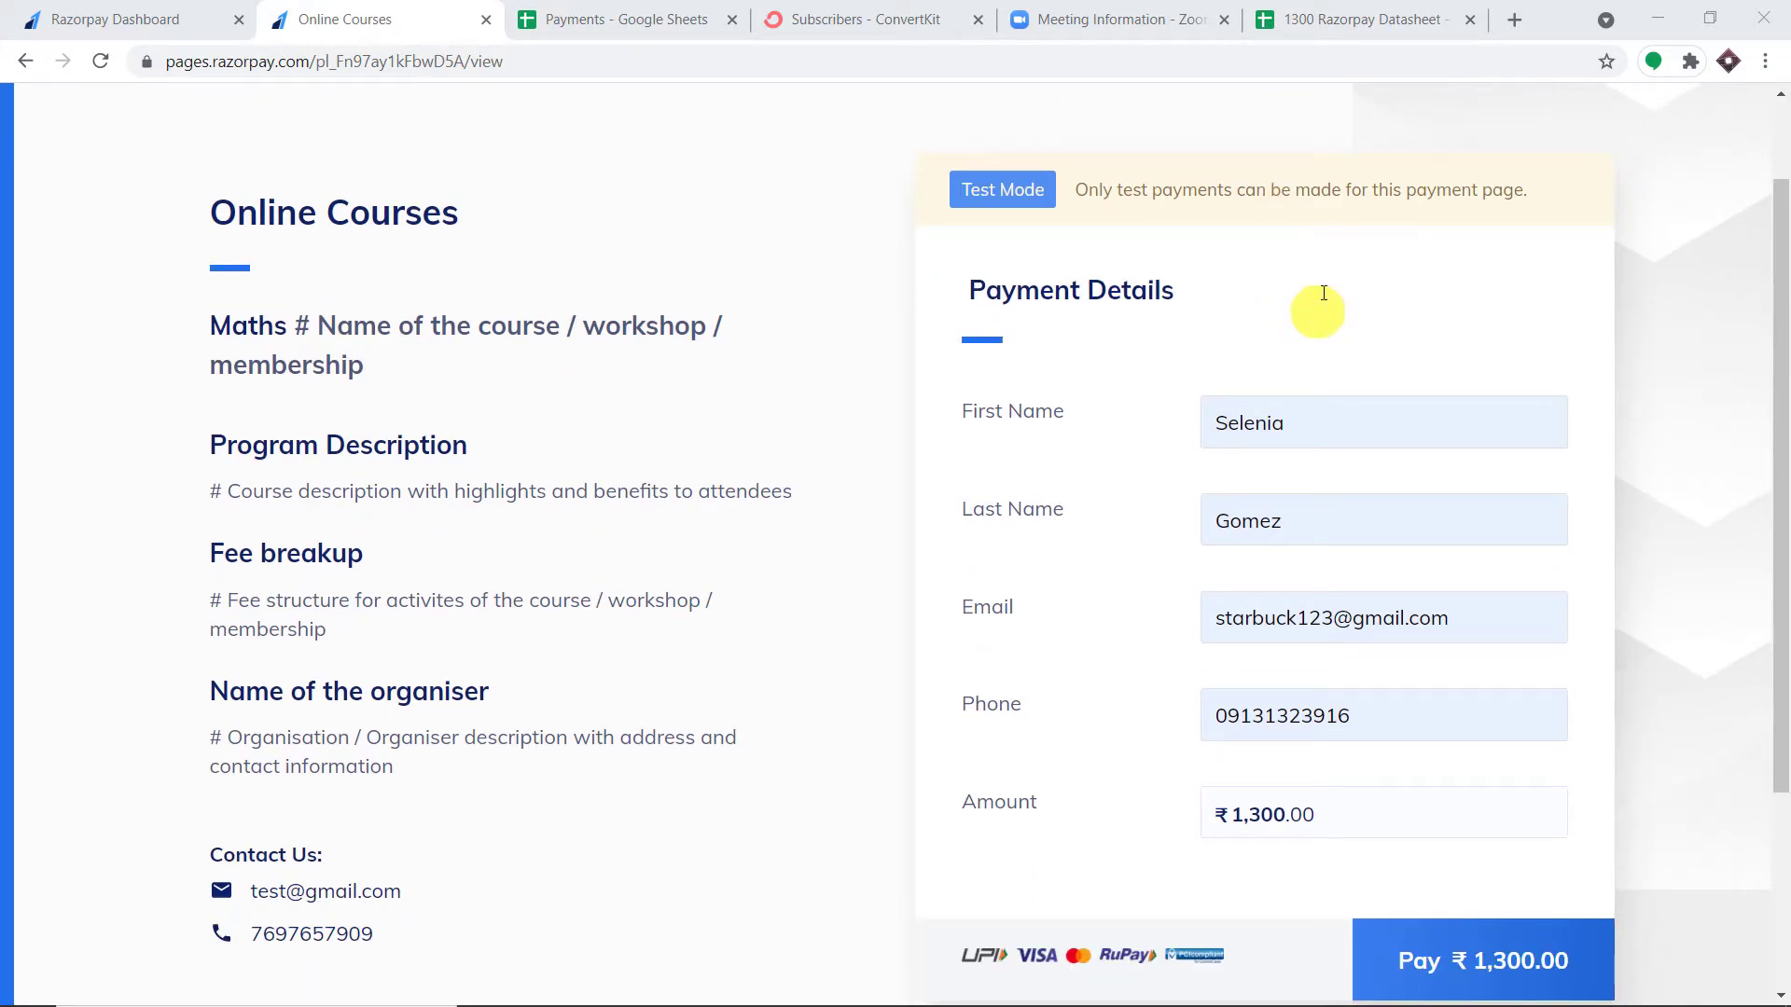
scroll(1324, 292, down, 1)
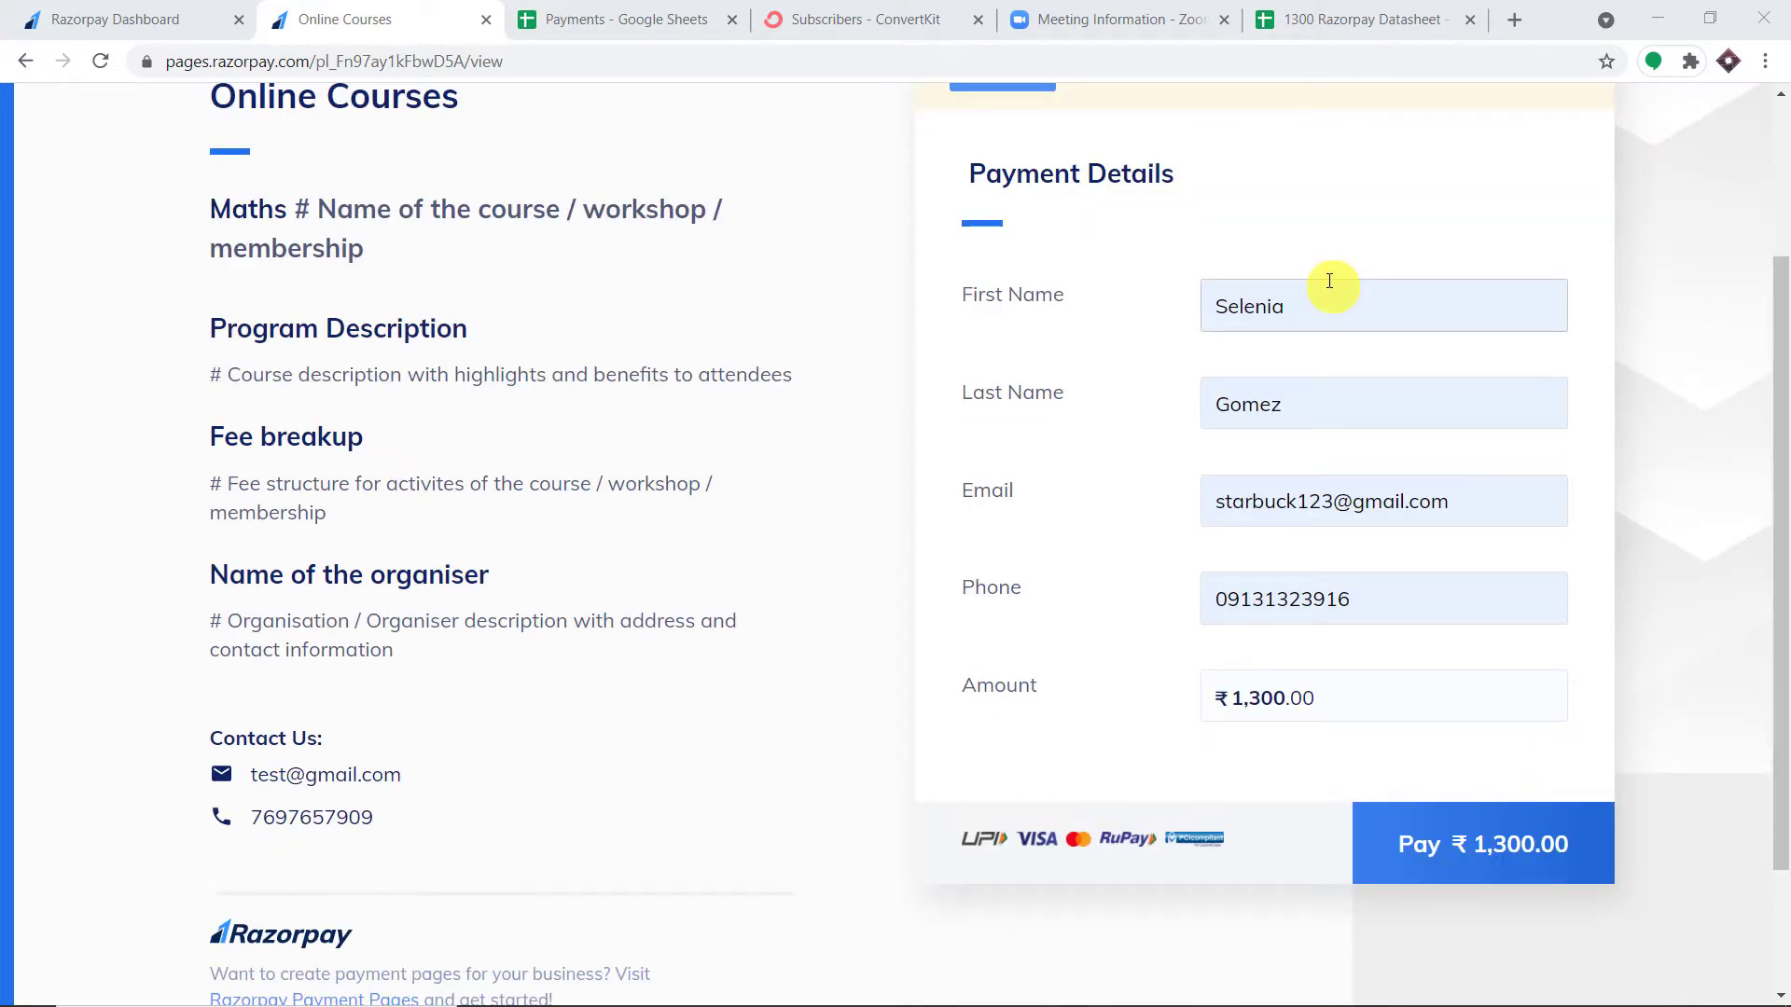
scroll(1327, 280, up, 2)
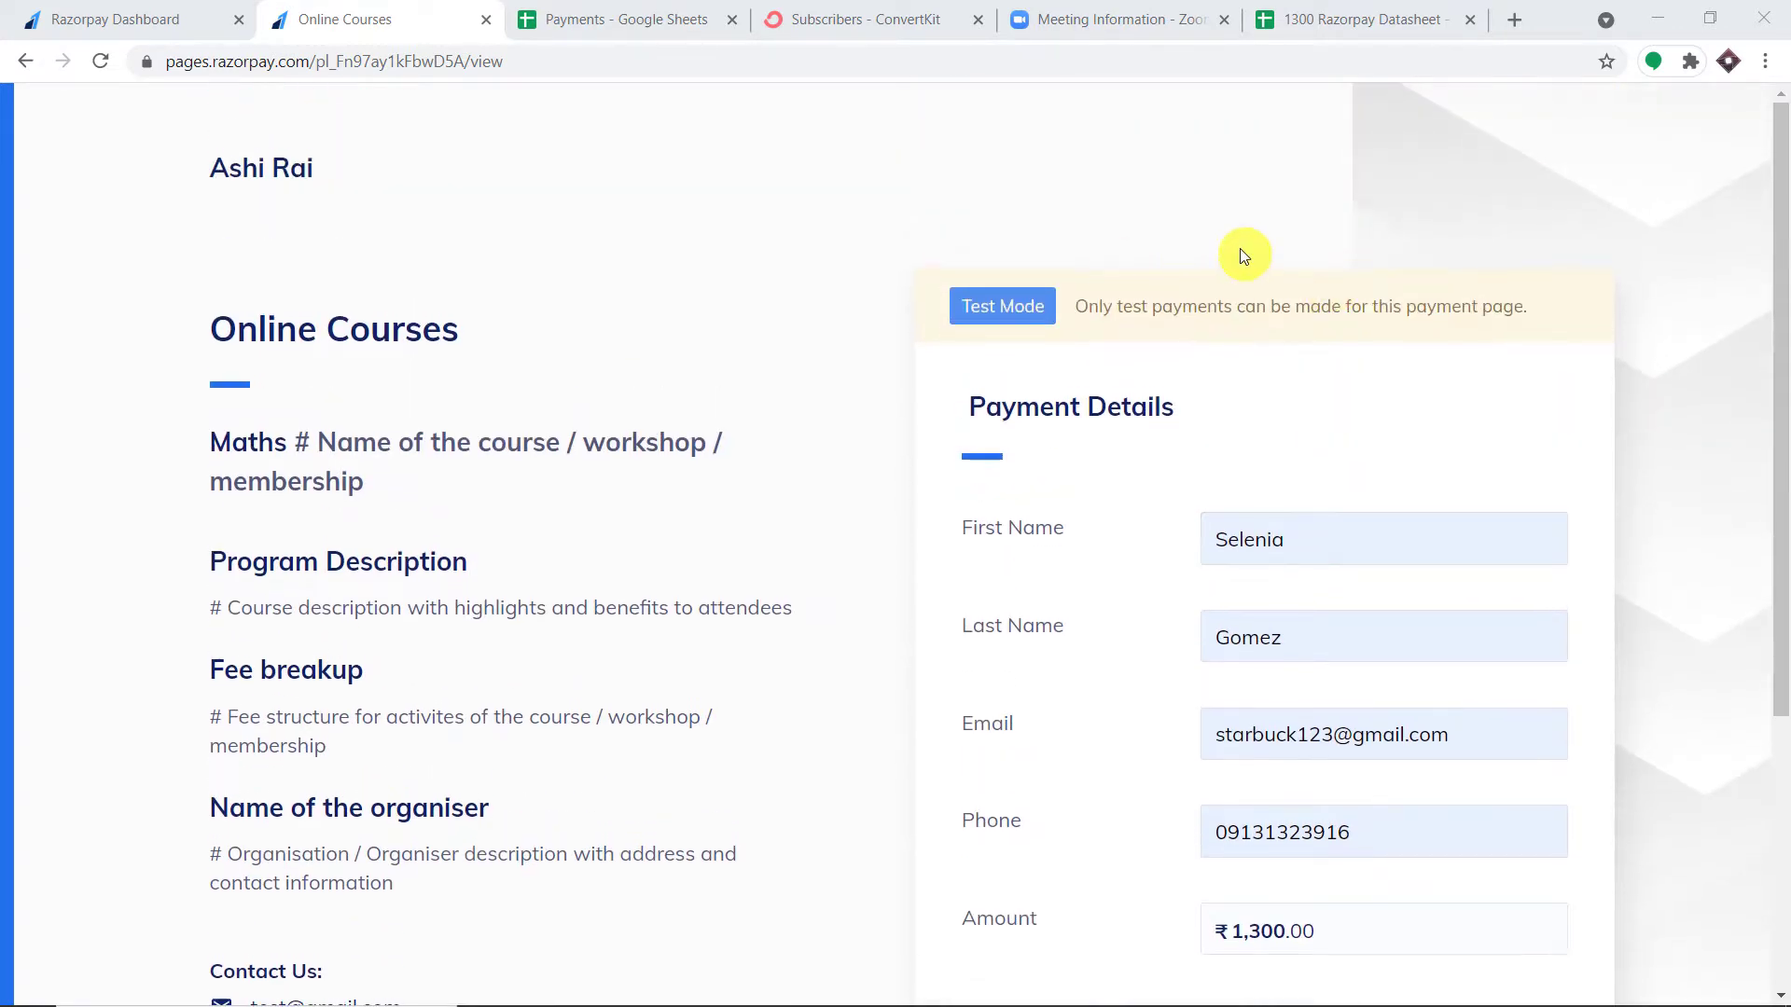
Step: Look over the Payments spreadsheet, the ConvertKit subscribers and the Zoom meeting "Yoga Sessions 101"
click(661, 17)
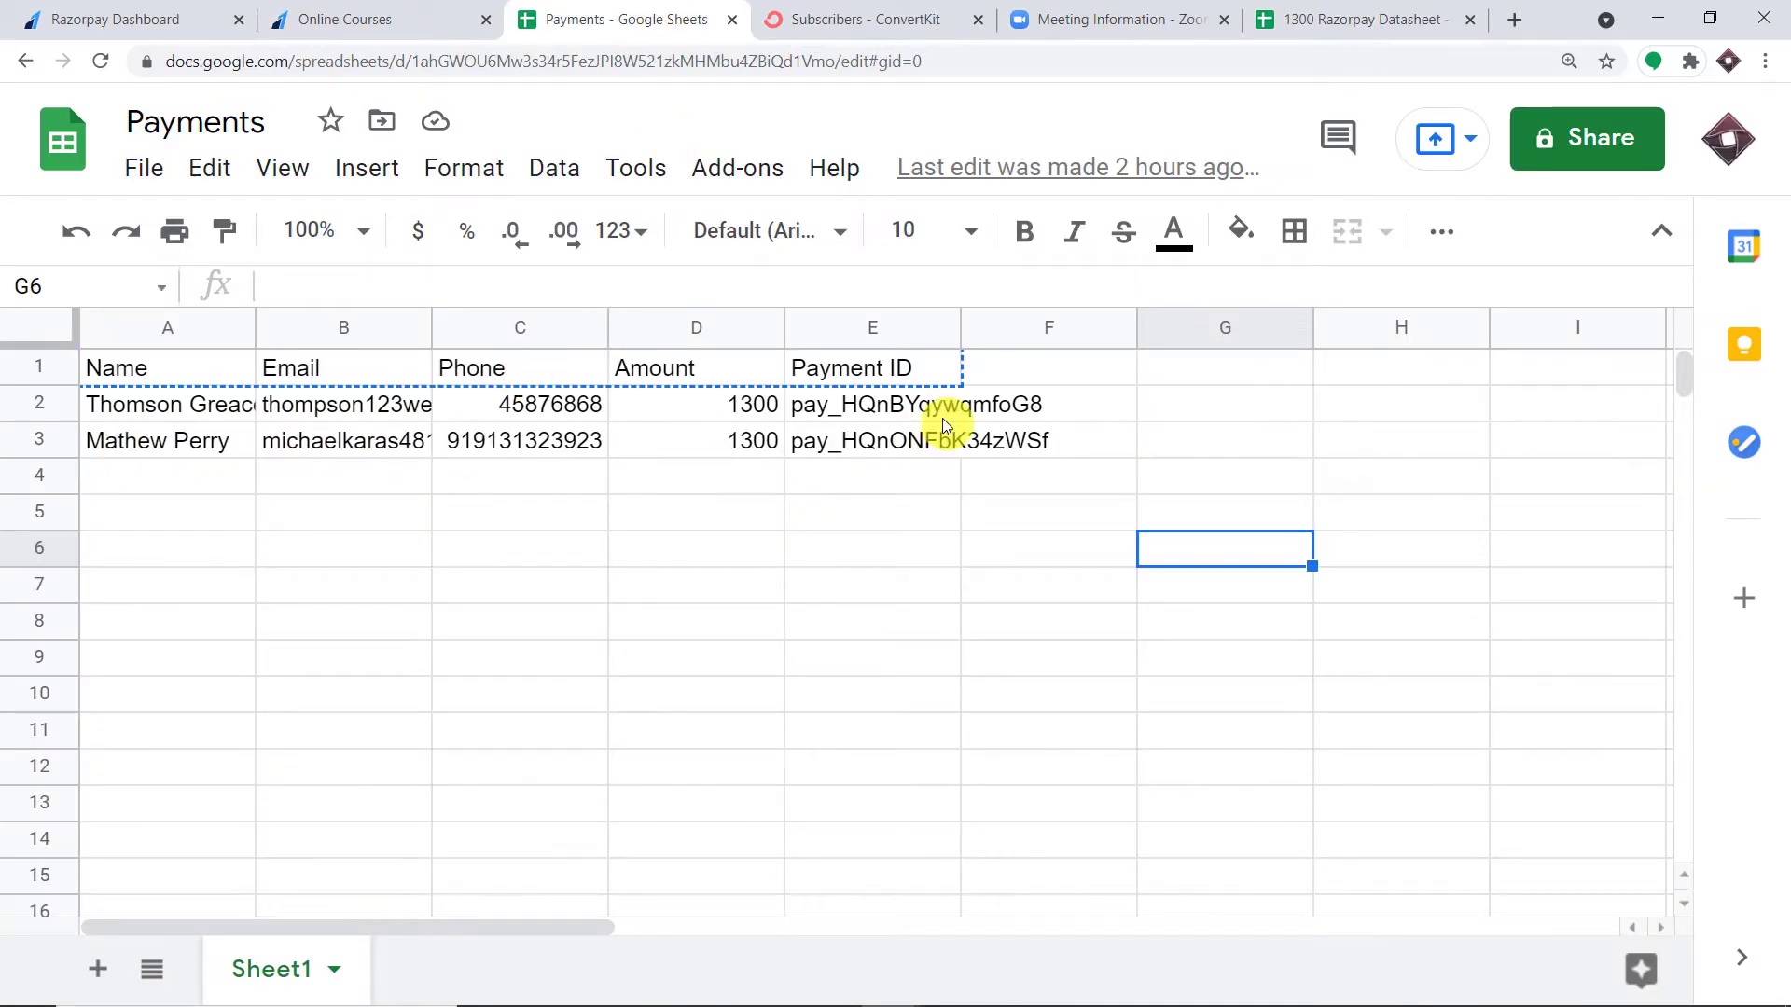
click(924, 17)
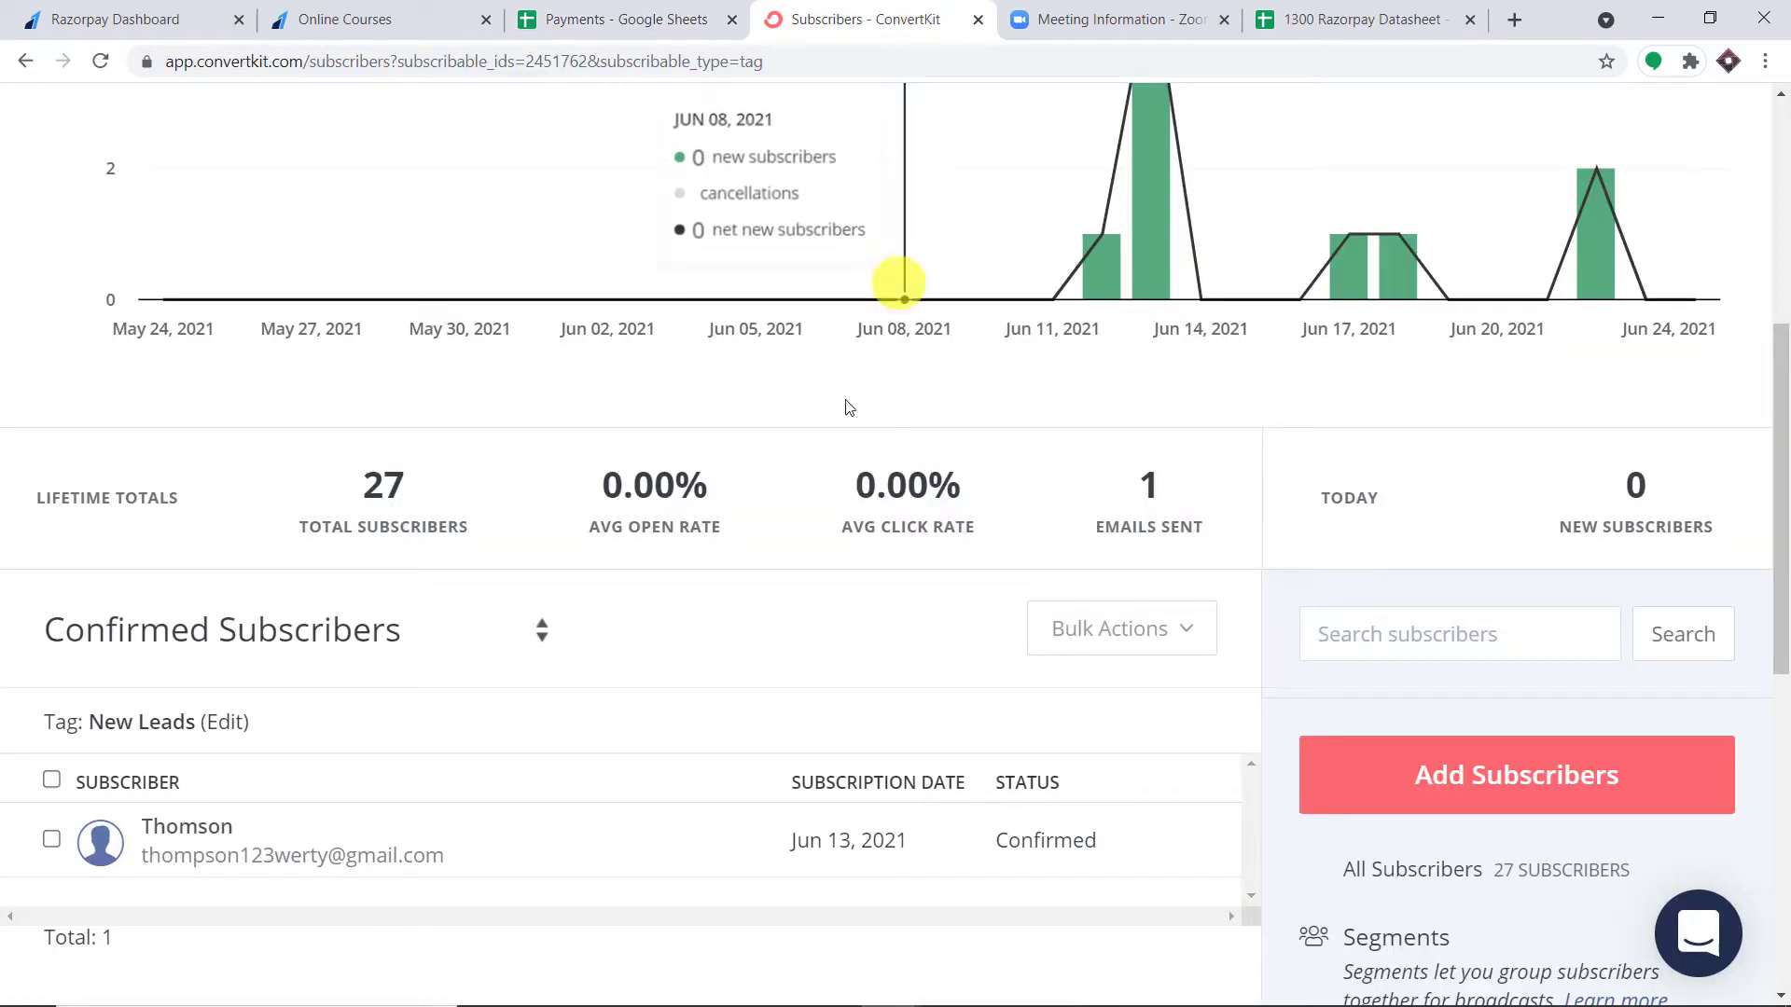
click(1113, 13)
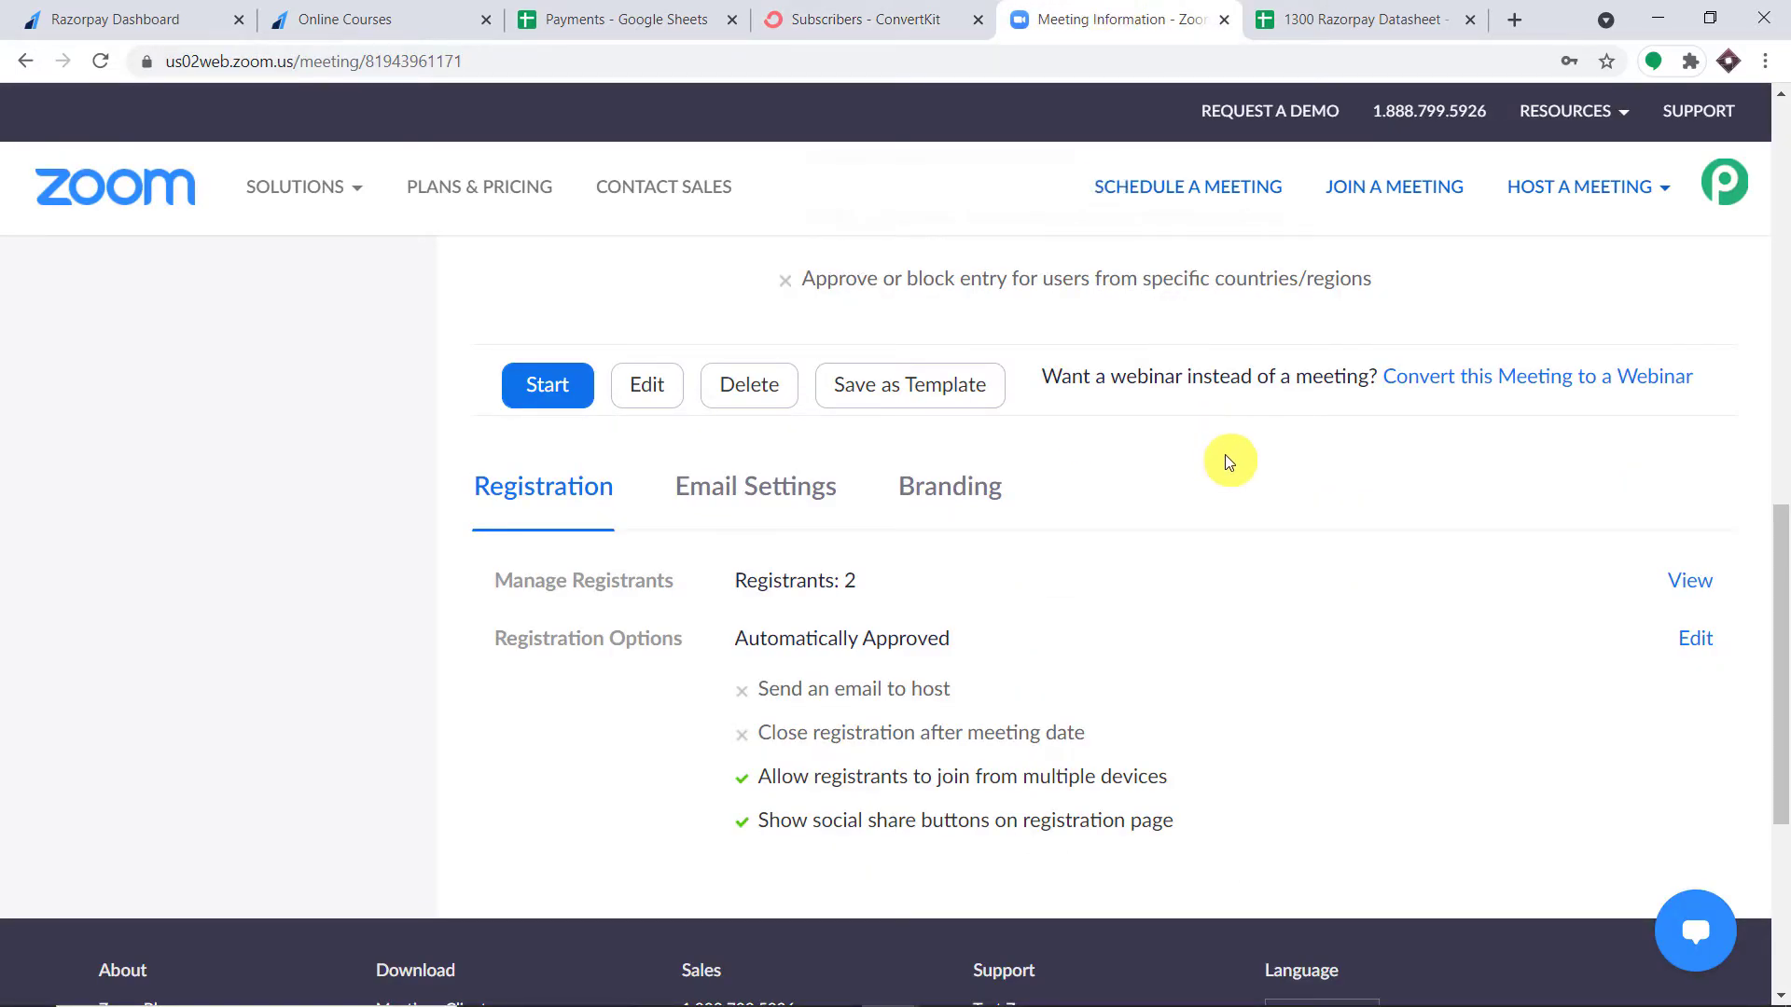
scroll(1224, 455, up, 6)
scroll(1234, 450, up, 6)
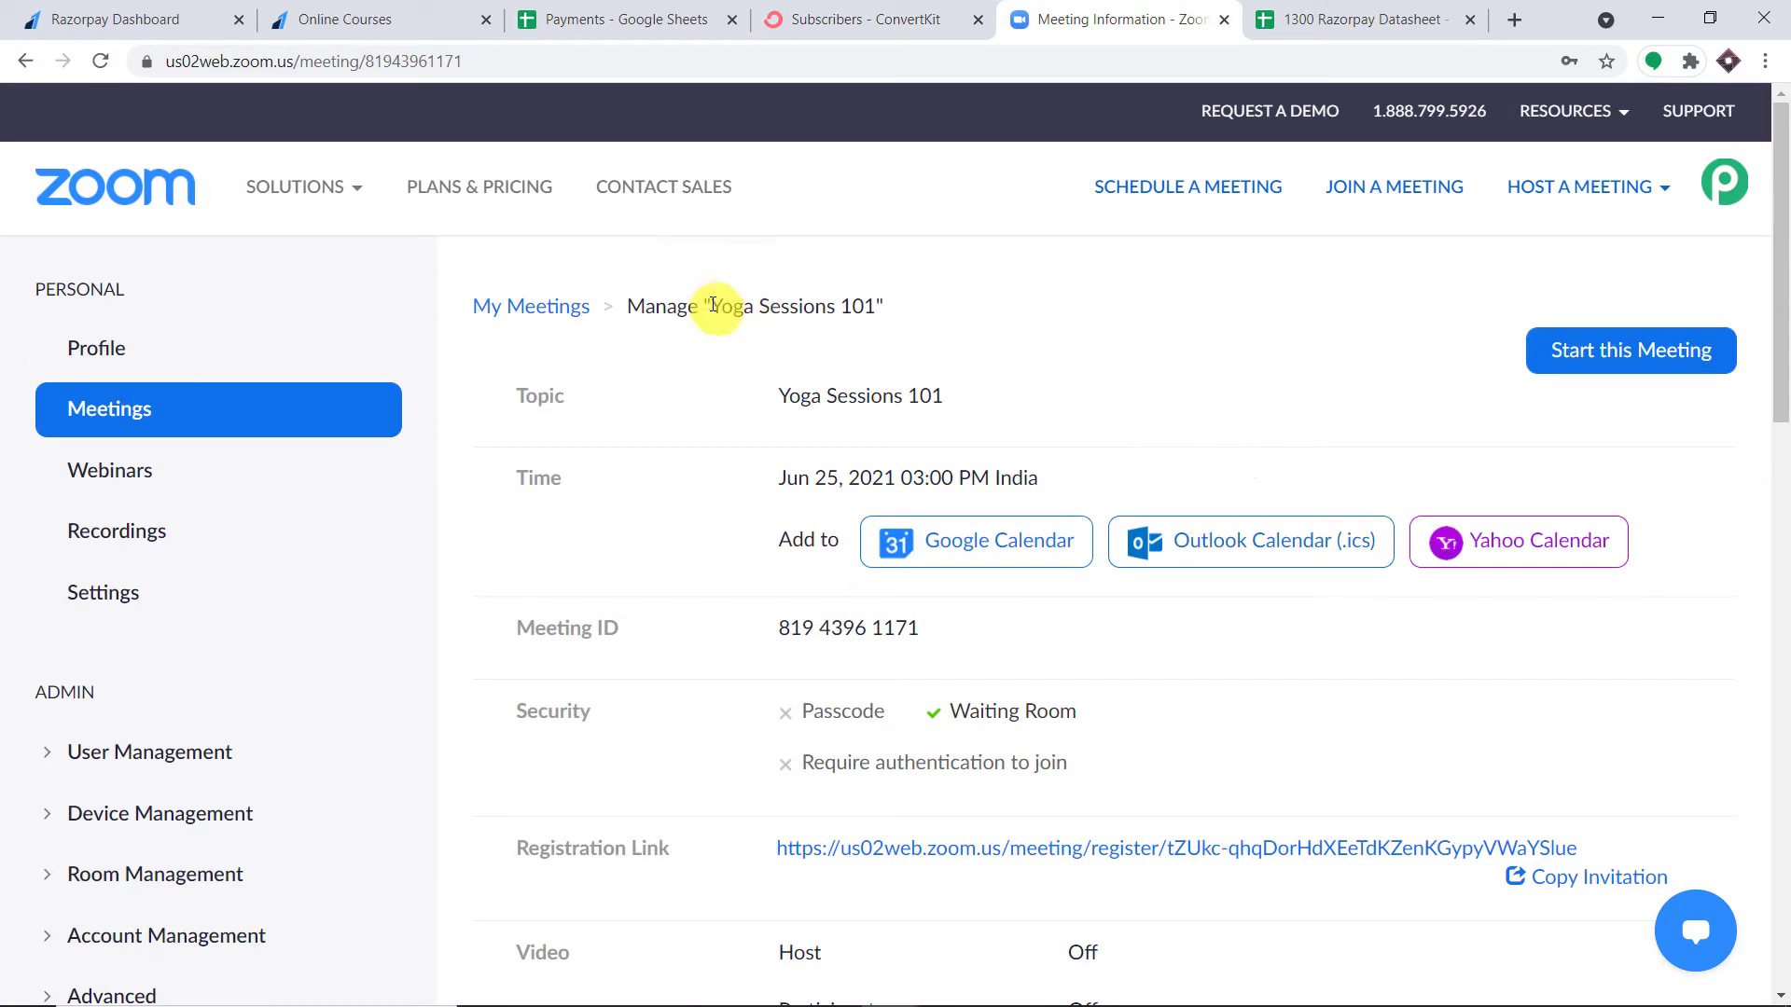
Step: Return to the Online Courses payment page and start the ₹1,300 payment with Card as the method
click(428, 17)
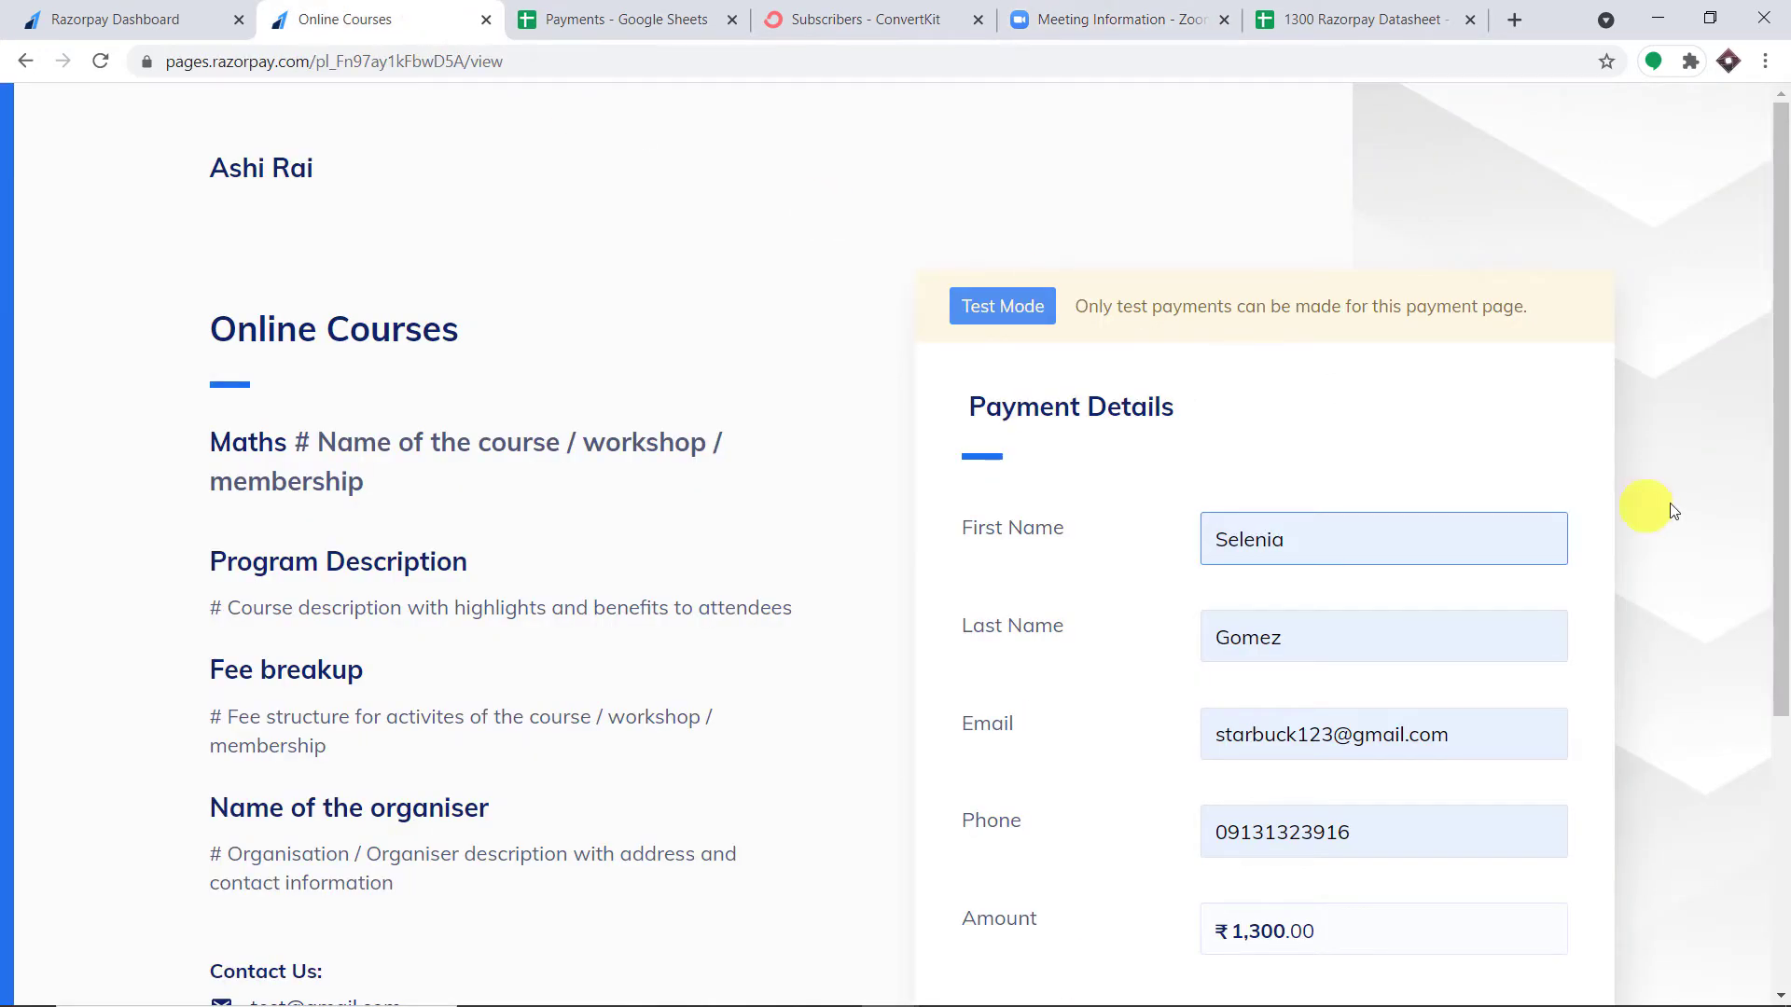
scroll(1660, 503, down, 3)
scroll(1666, 488, up, 2)
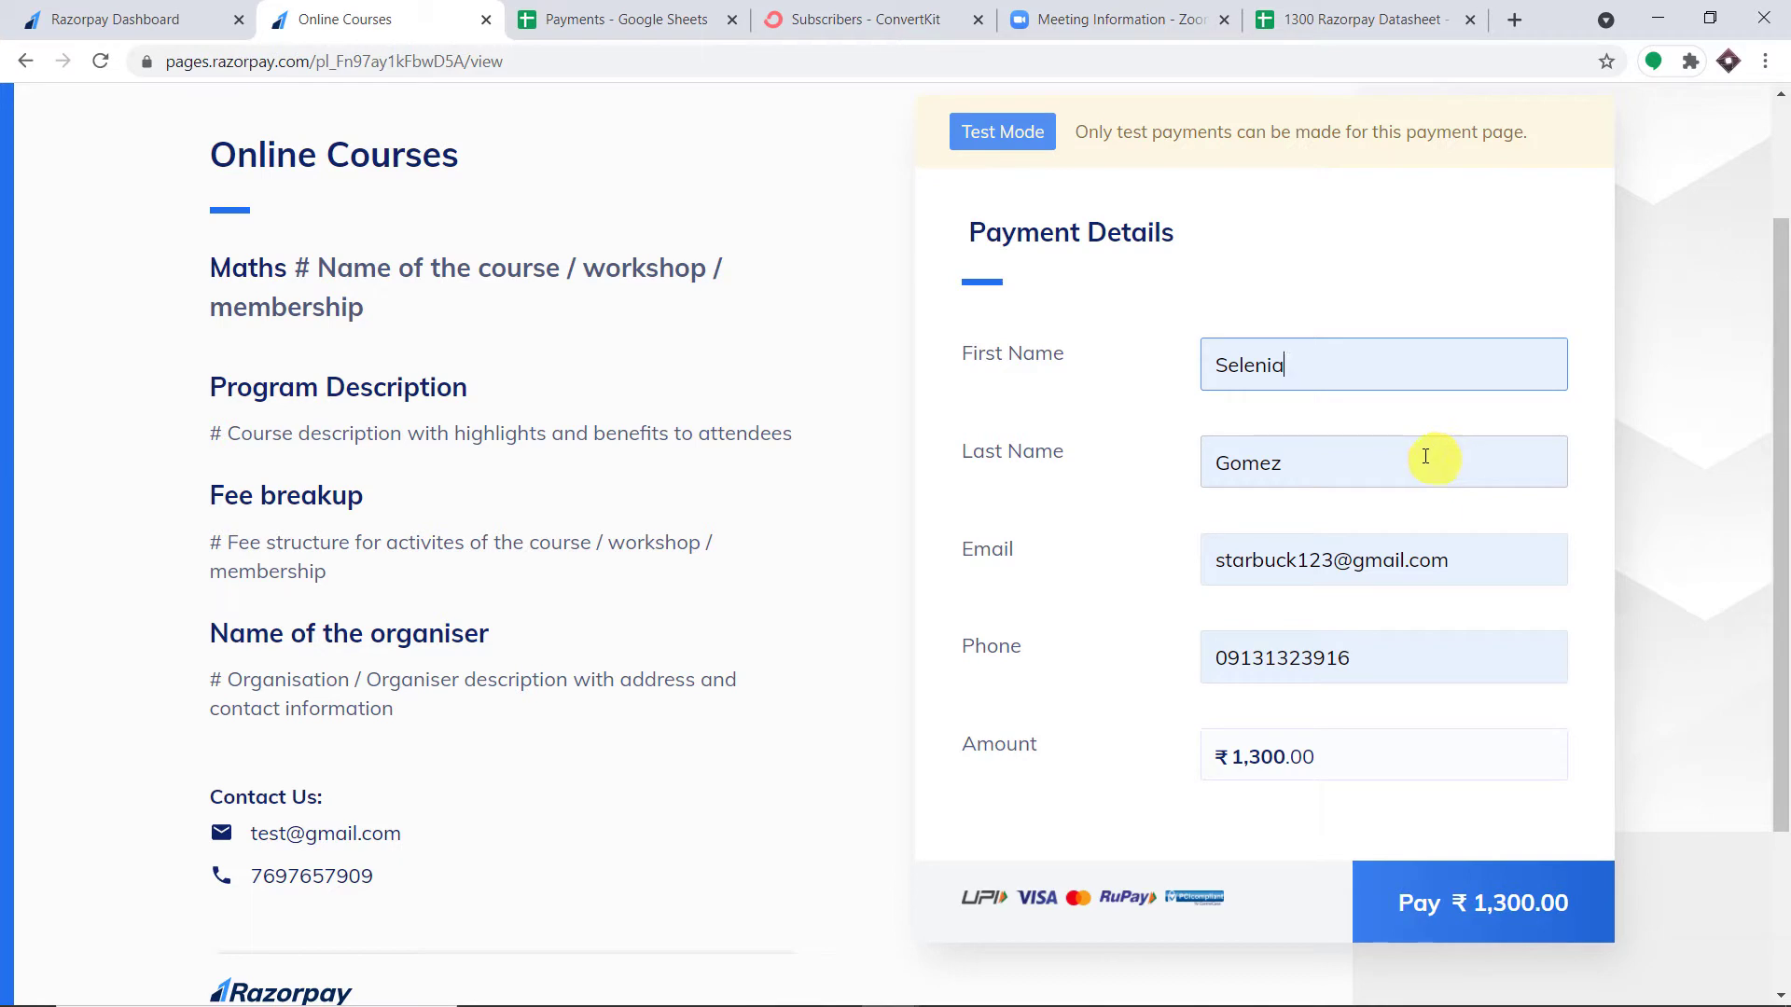
scroll(1422, 460, down, 2)
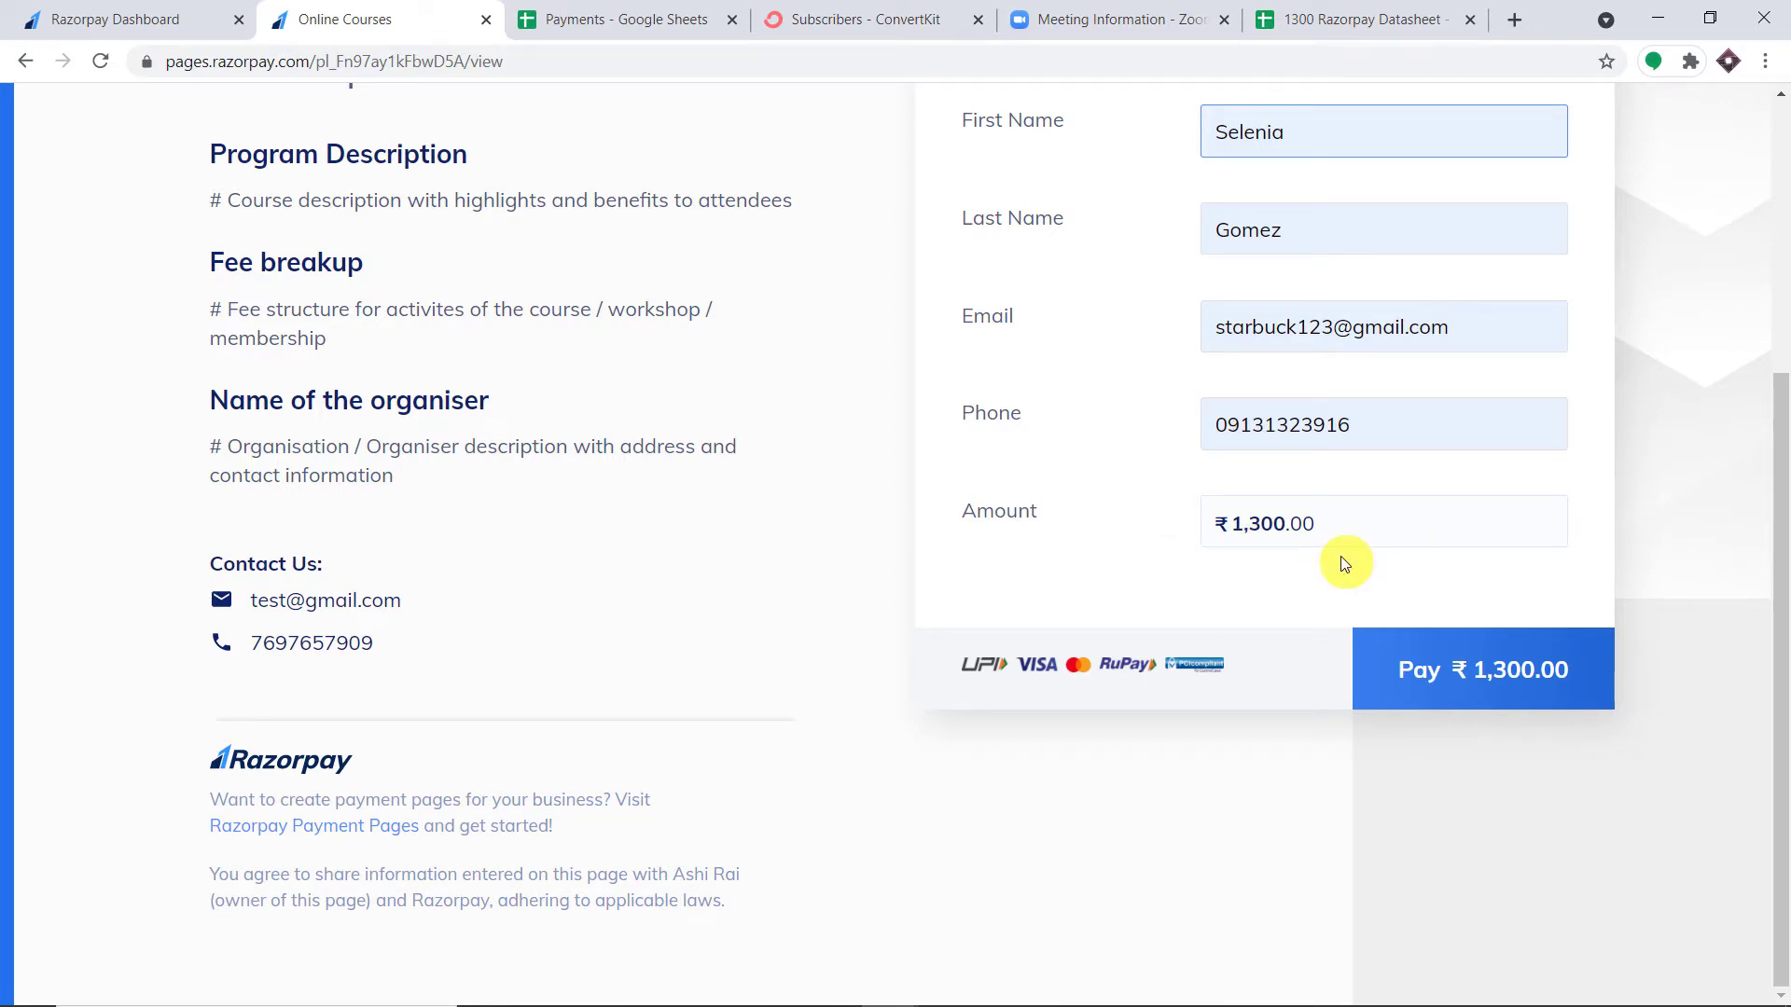
click(1463, 679)
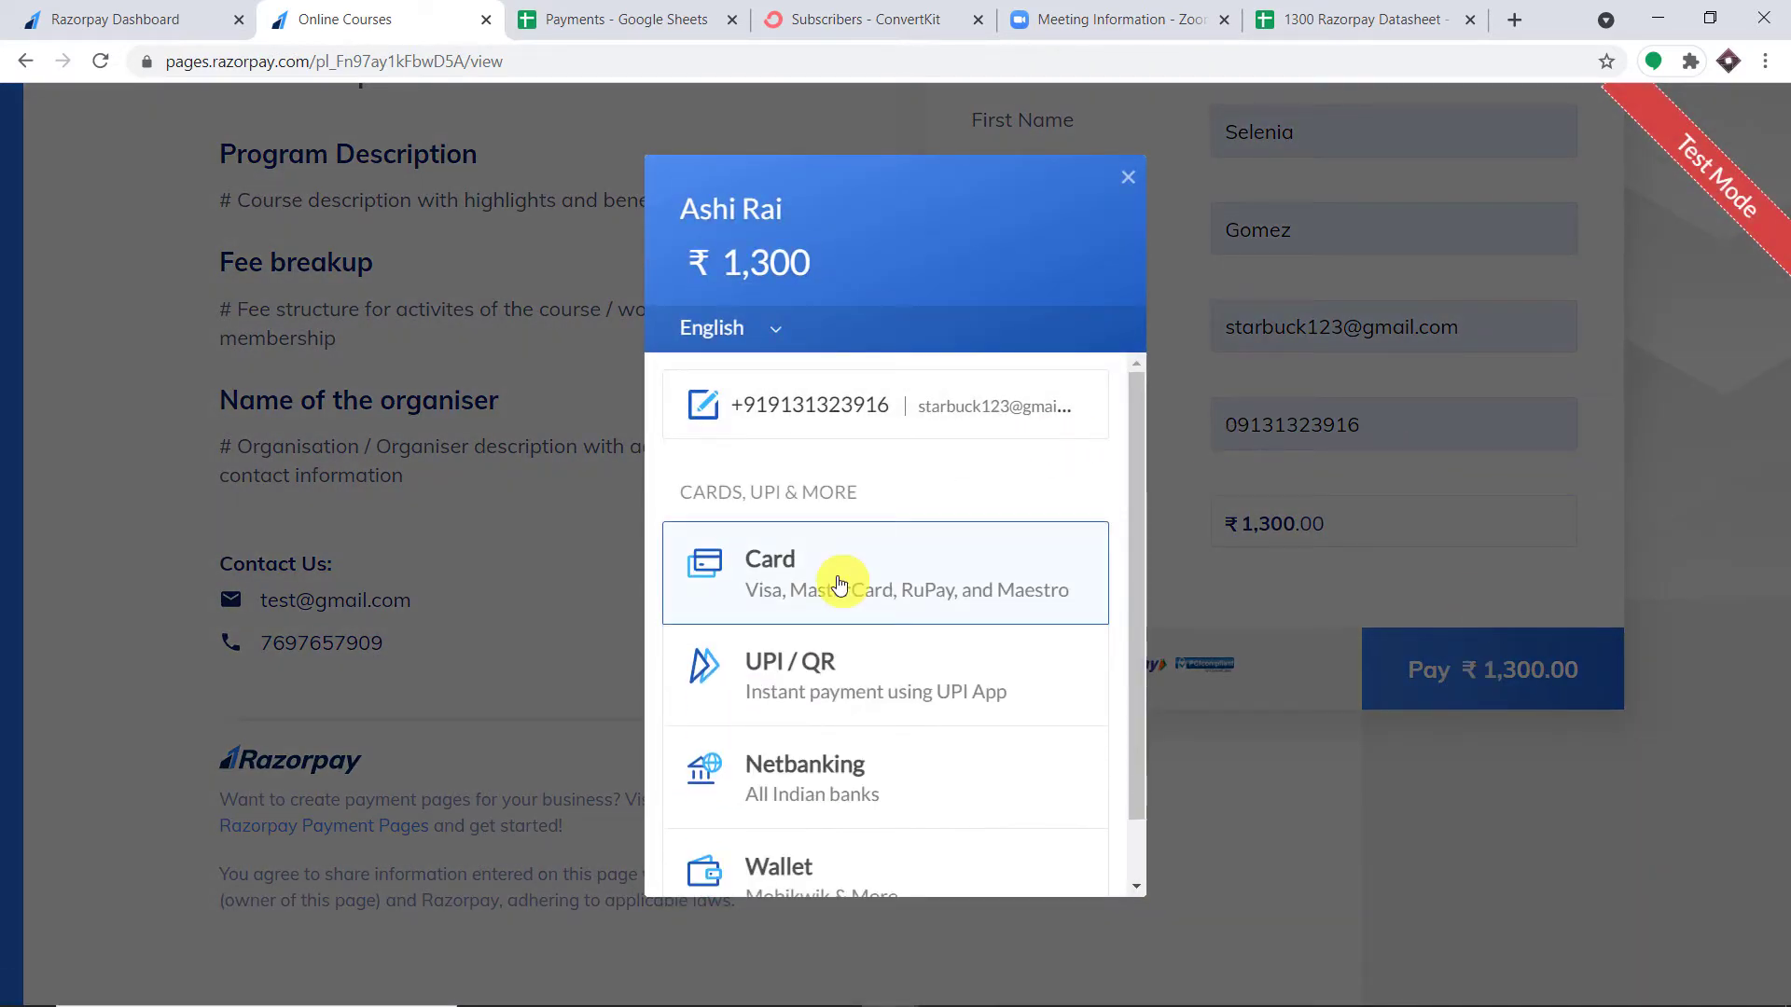
click(840, 584)
Step: Fill in the card details from the saved Visa card and enter the CVV
click(799, 488)
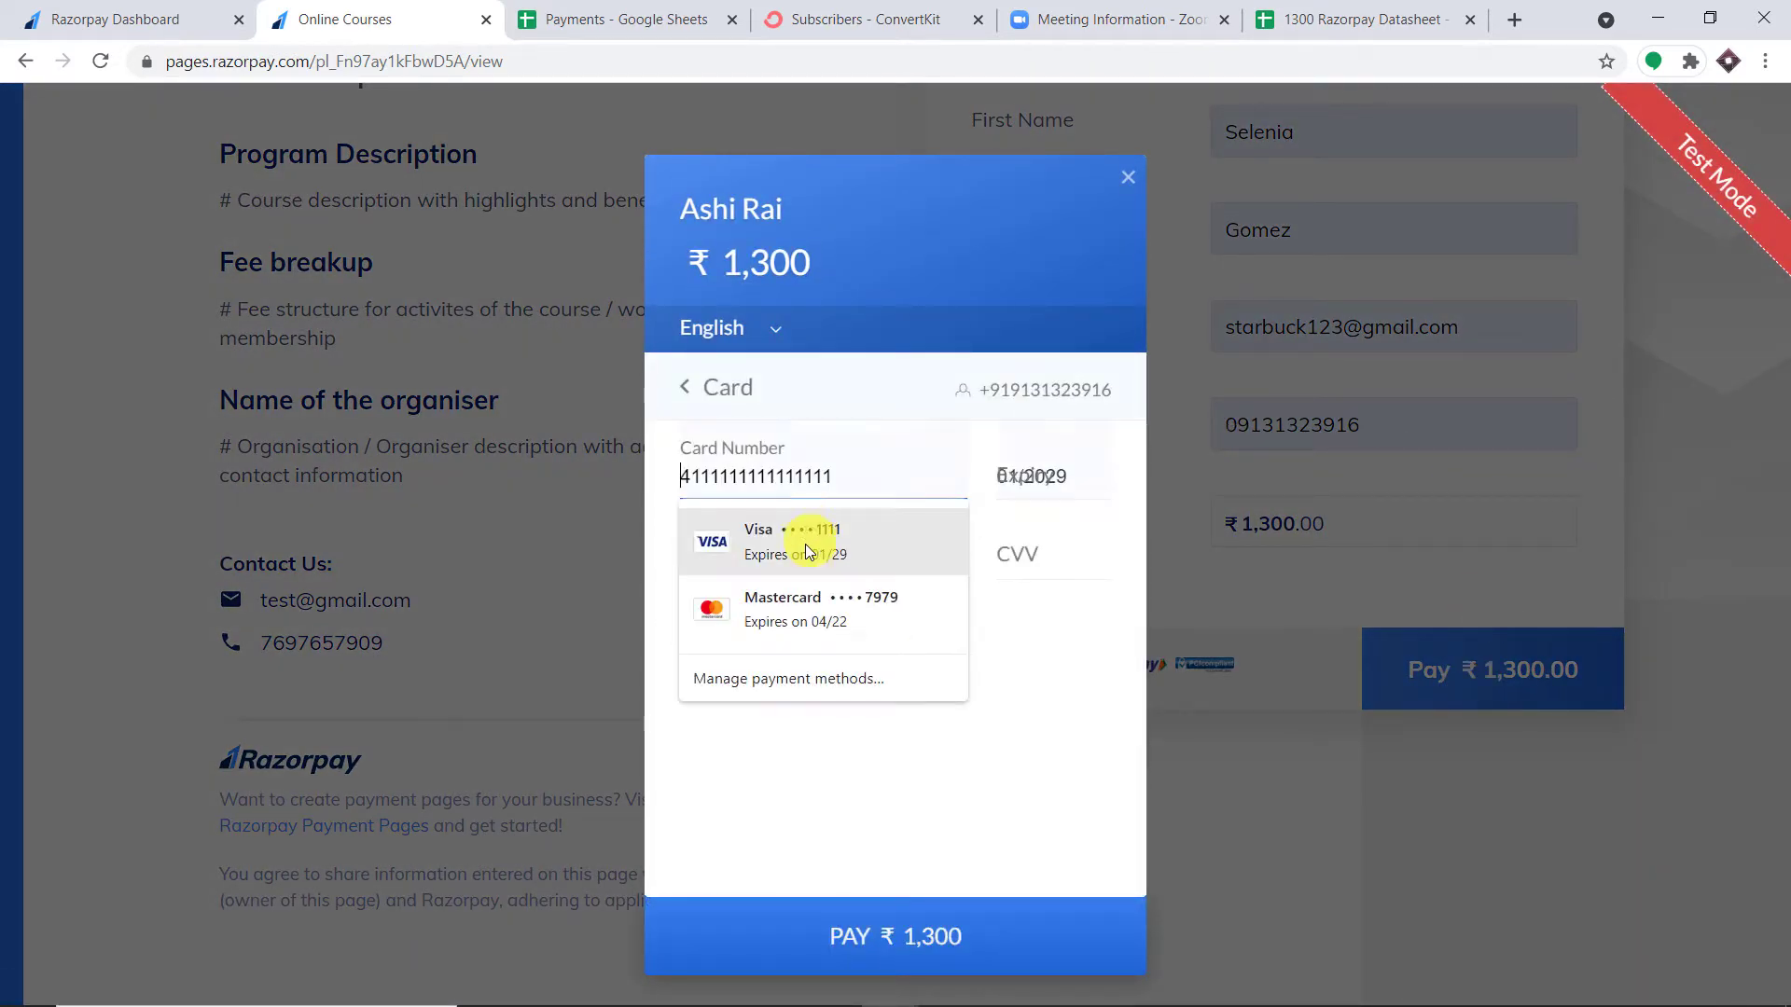
click(804, 545)
click(1031, 544)
text(1)
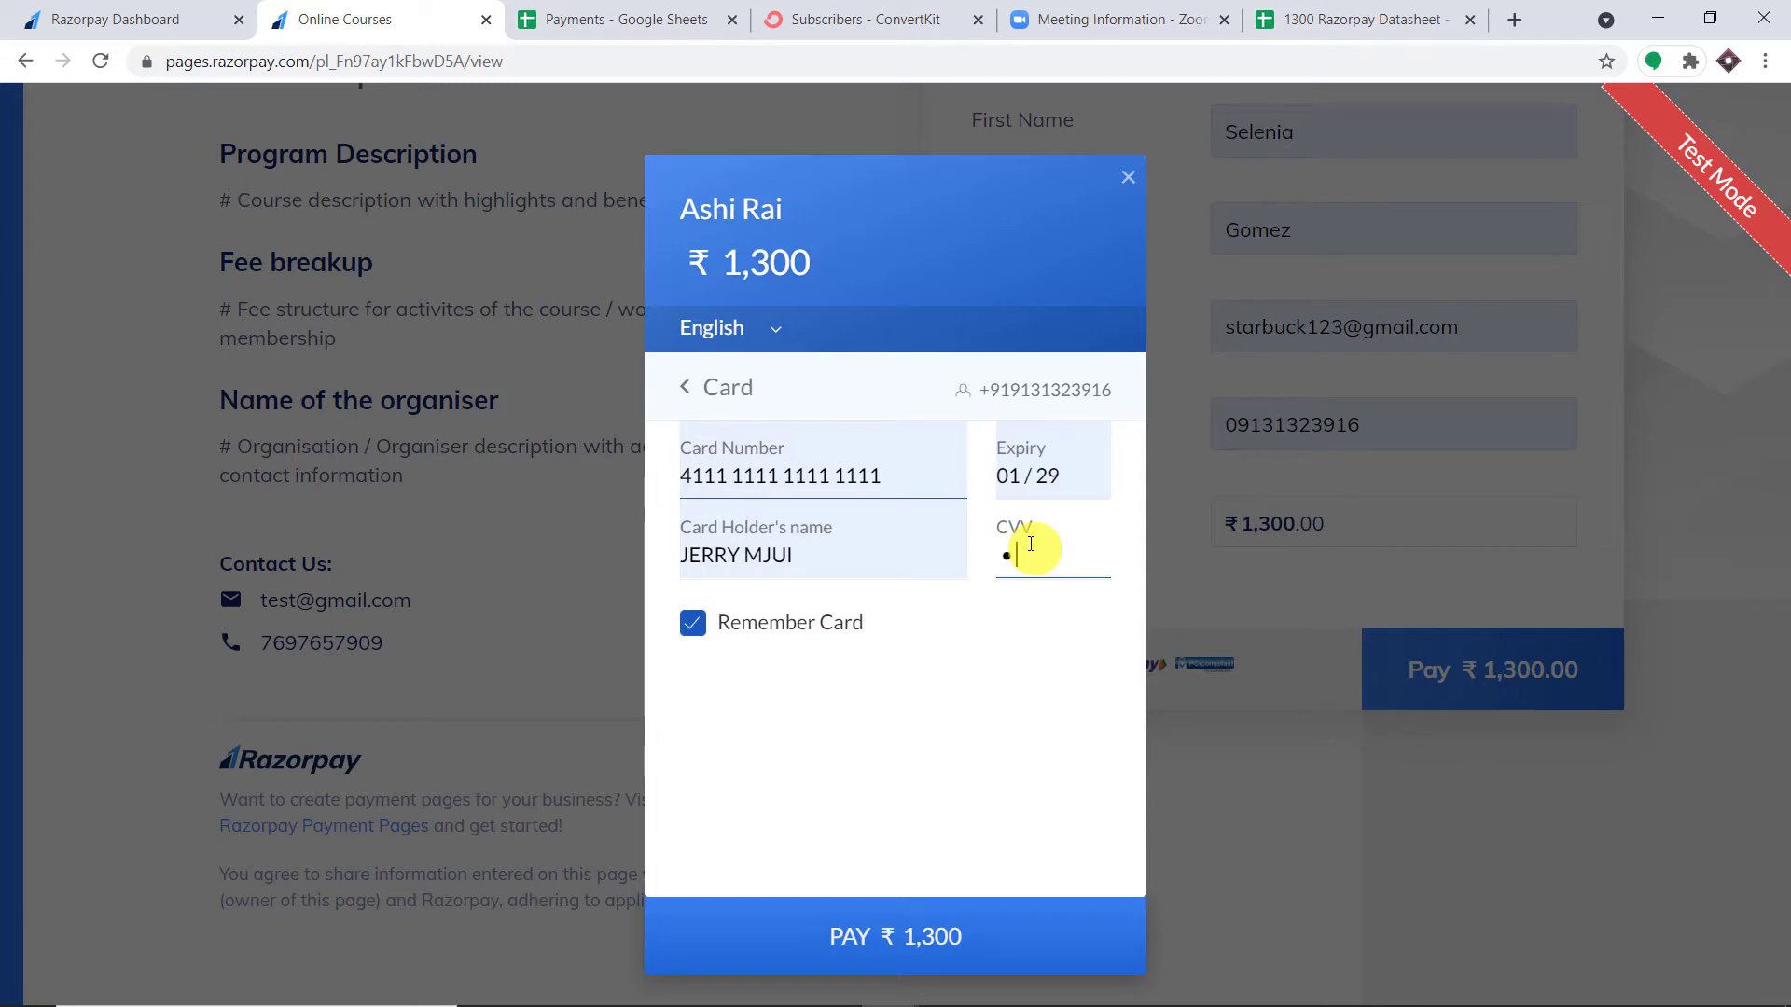
Step: Submit the ₹1,300 card payment and choose Success on the demo bank page
click(872, 937)
click(981, 772)
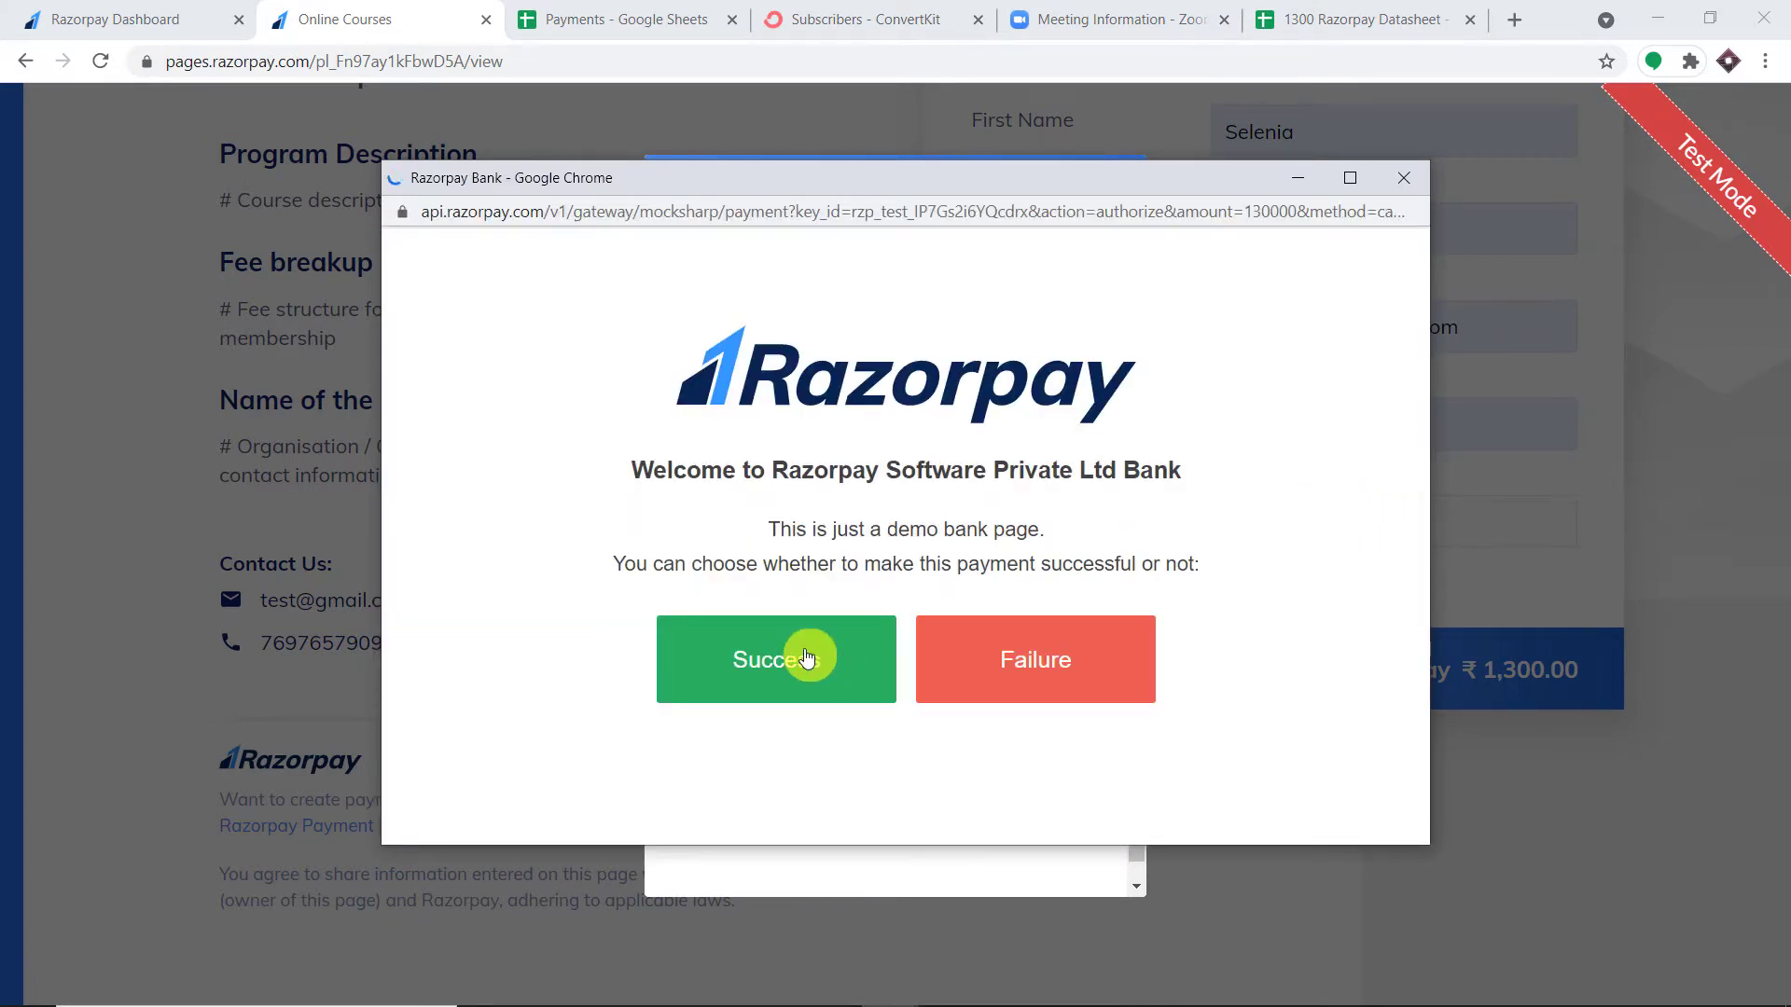
click(808, 658)
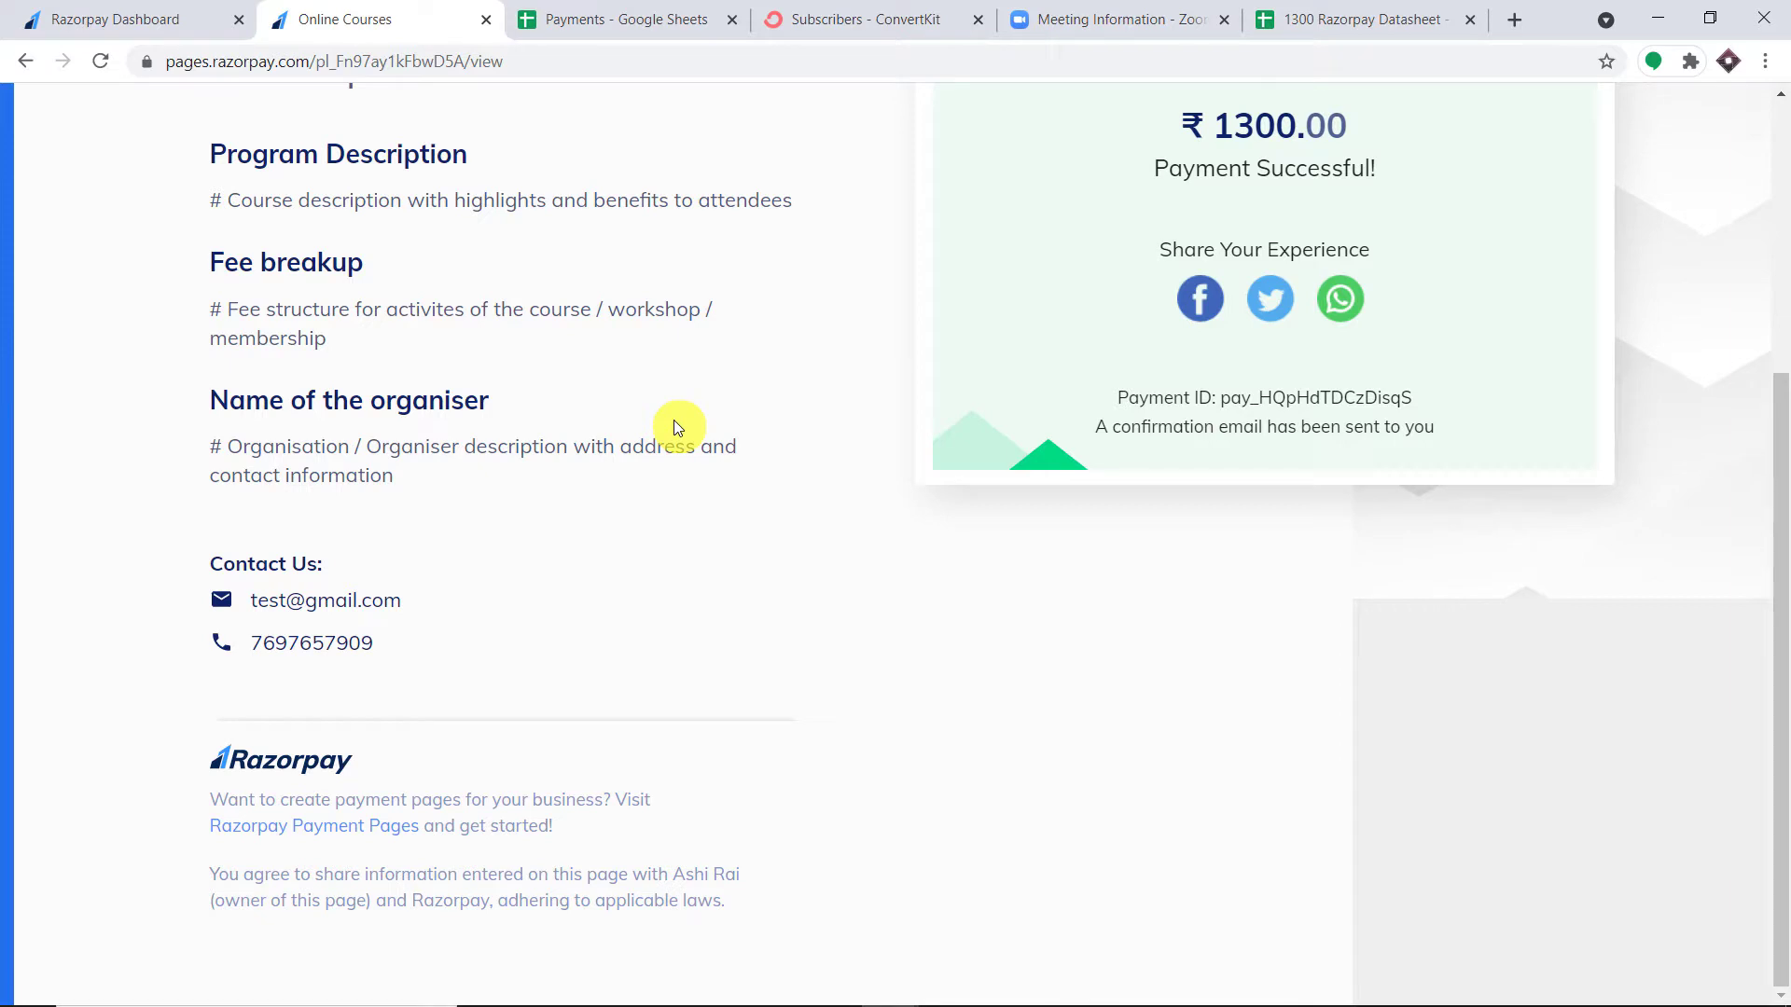
Step: Widen the Email column in the Payments spreadsheet and check the phone, amount and payment ID in row 4
click(607, 19)
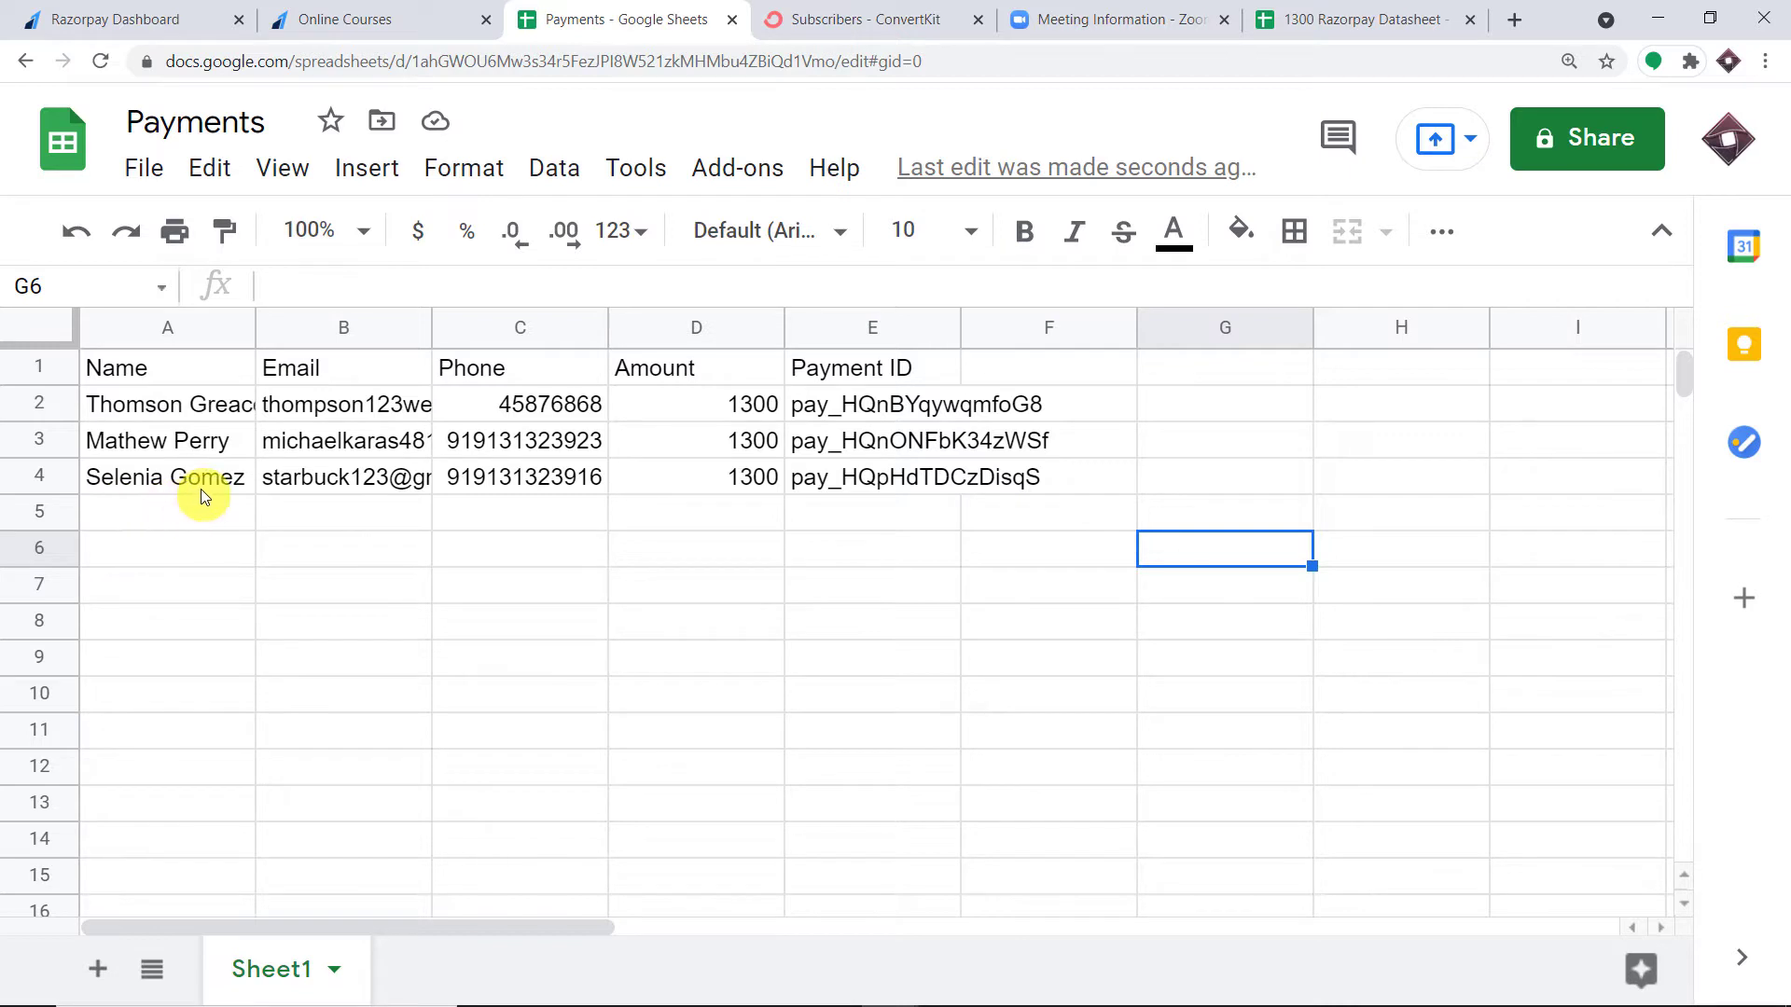
drag(467, 339, 572, 368)
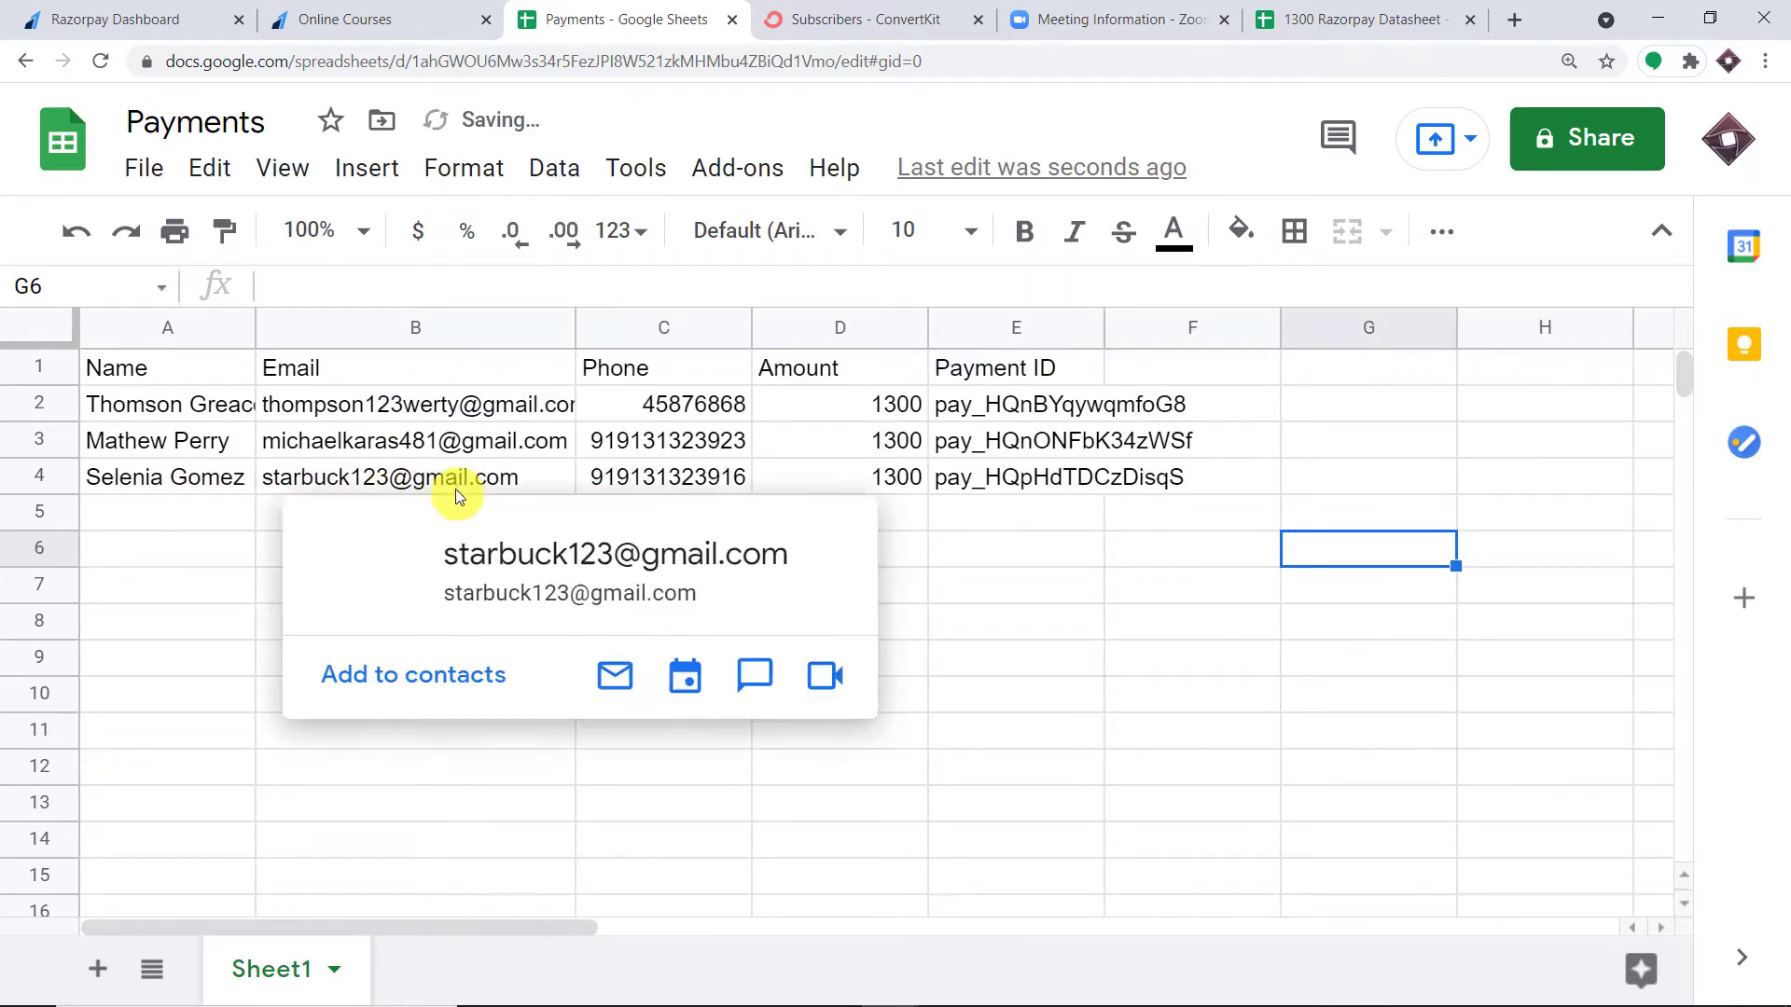
click(664, 477)
click(890, 478)
click(1057, 489)
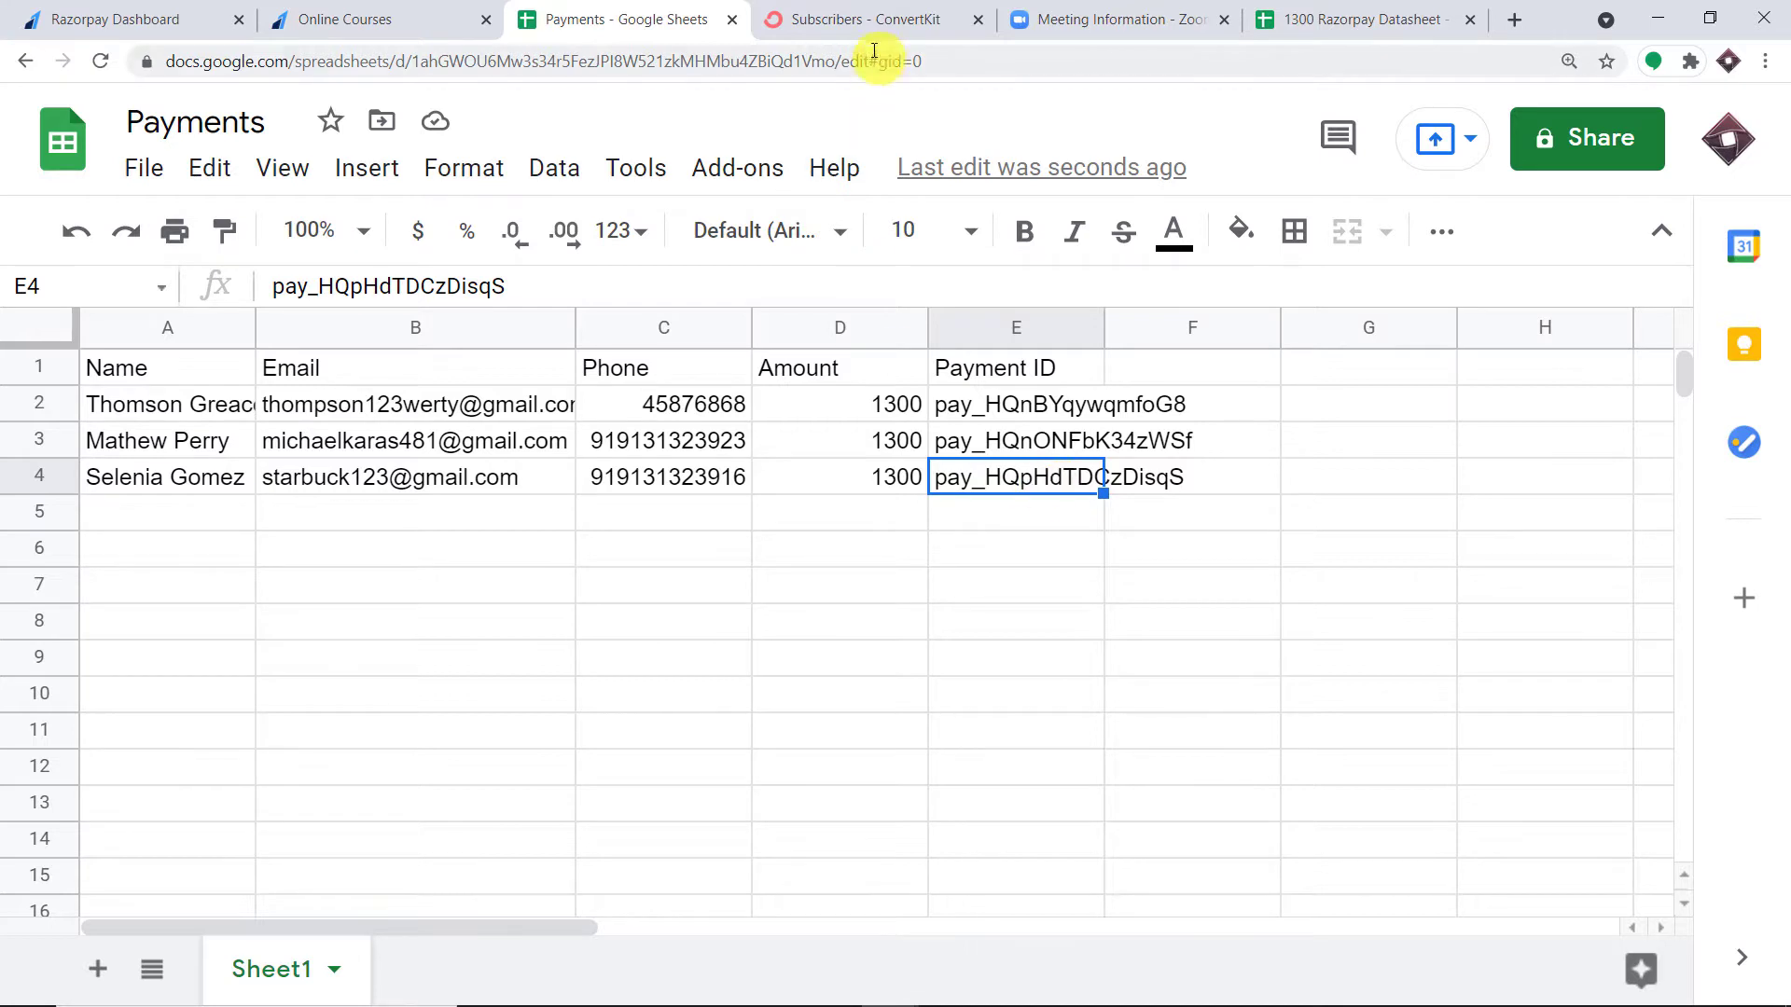
Step: Reload the ConvertKit subscribers page and check the confirmed subscribers tagged New Leads
click(872, 21)
scroll(709, 279, down, 3)
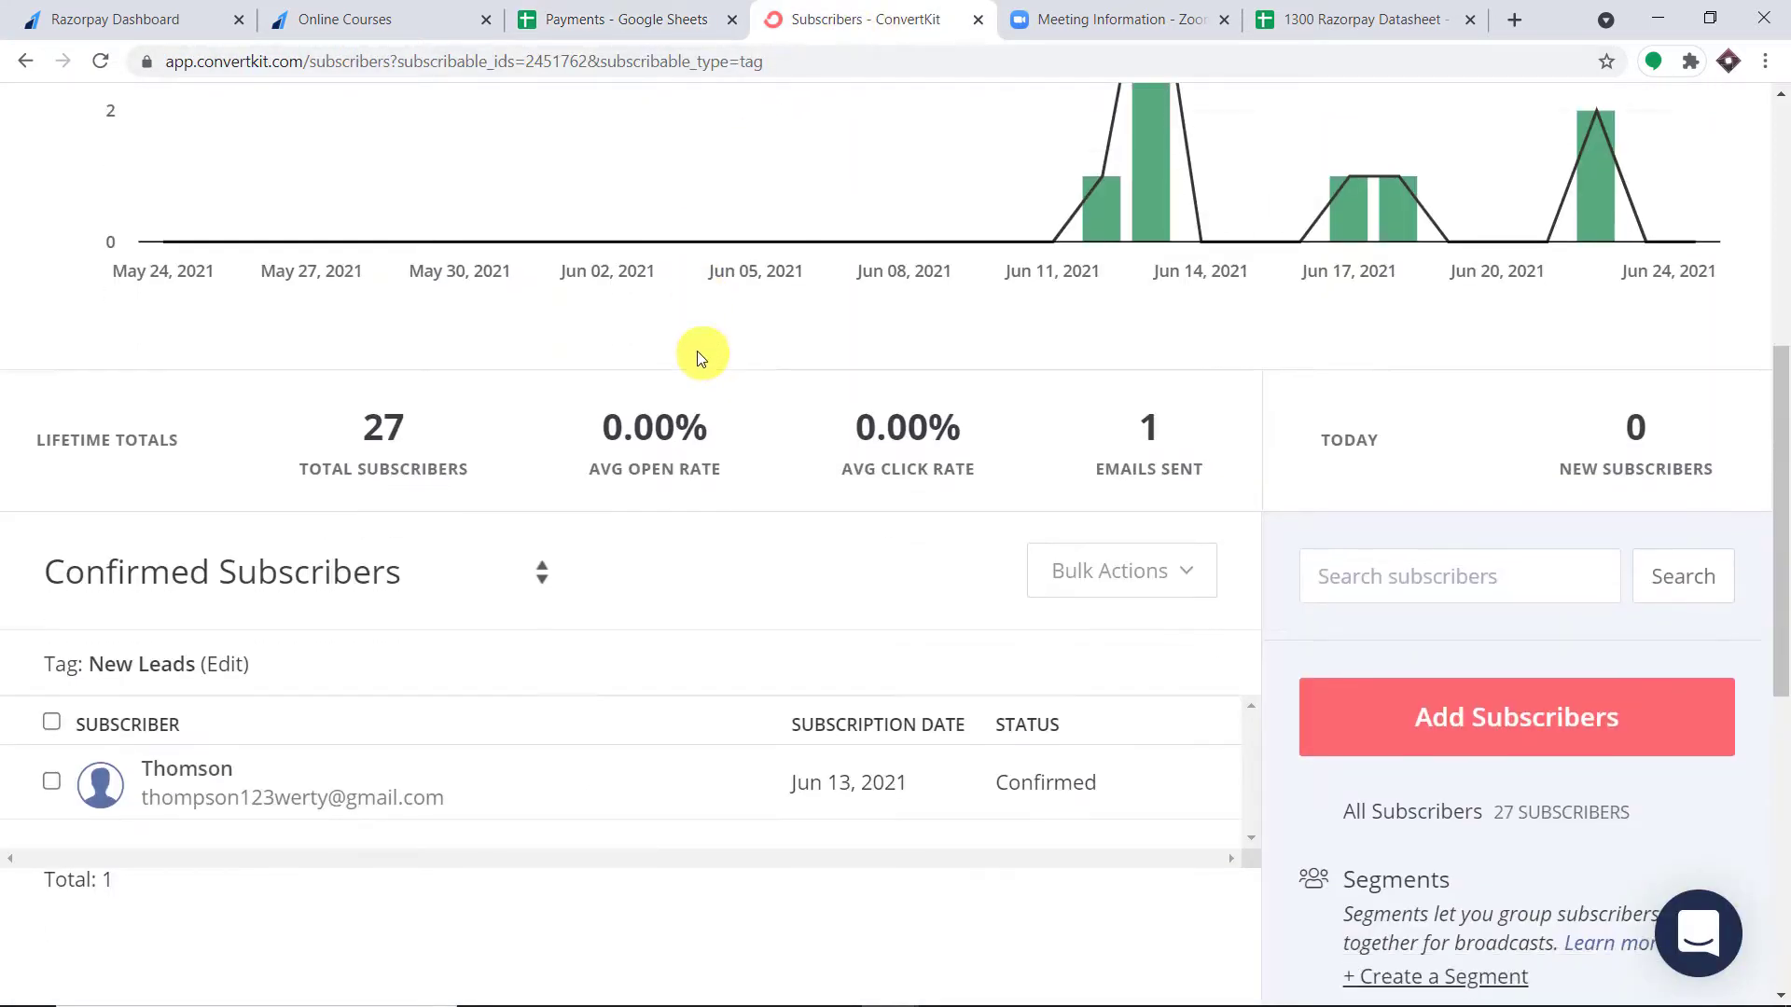
click(109, 61)
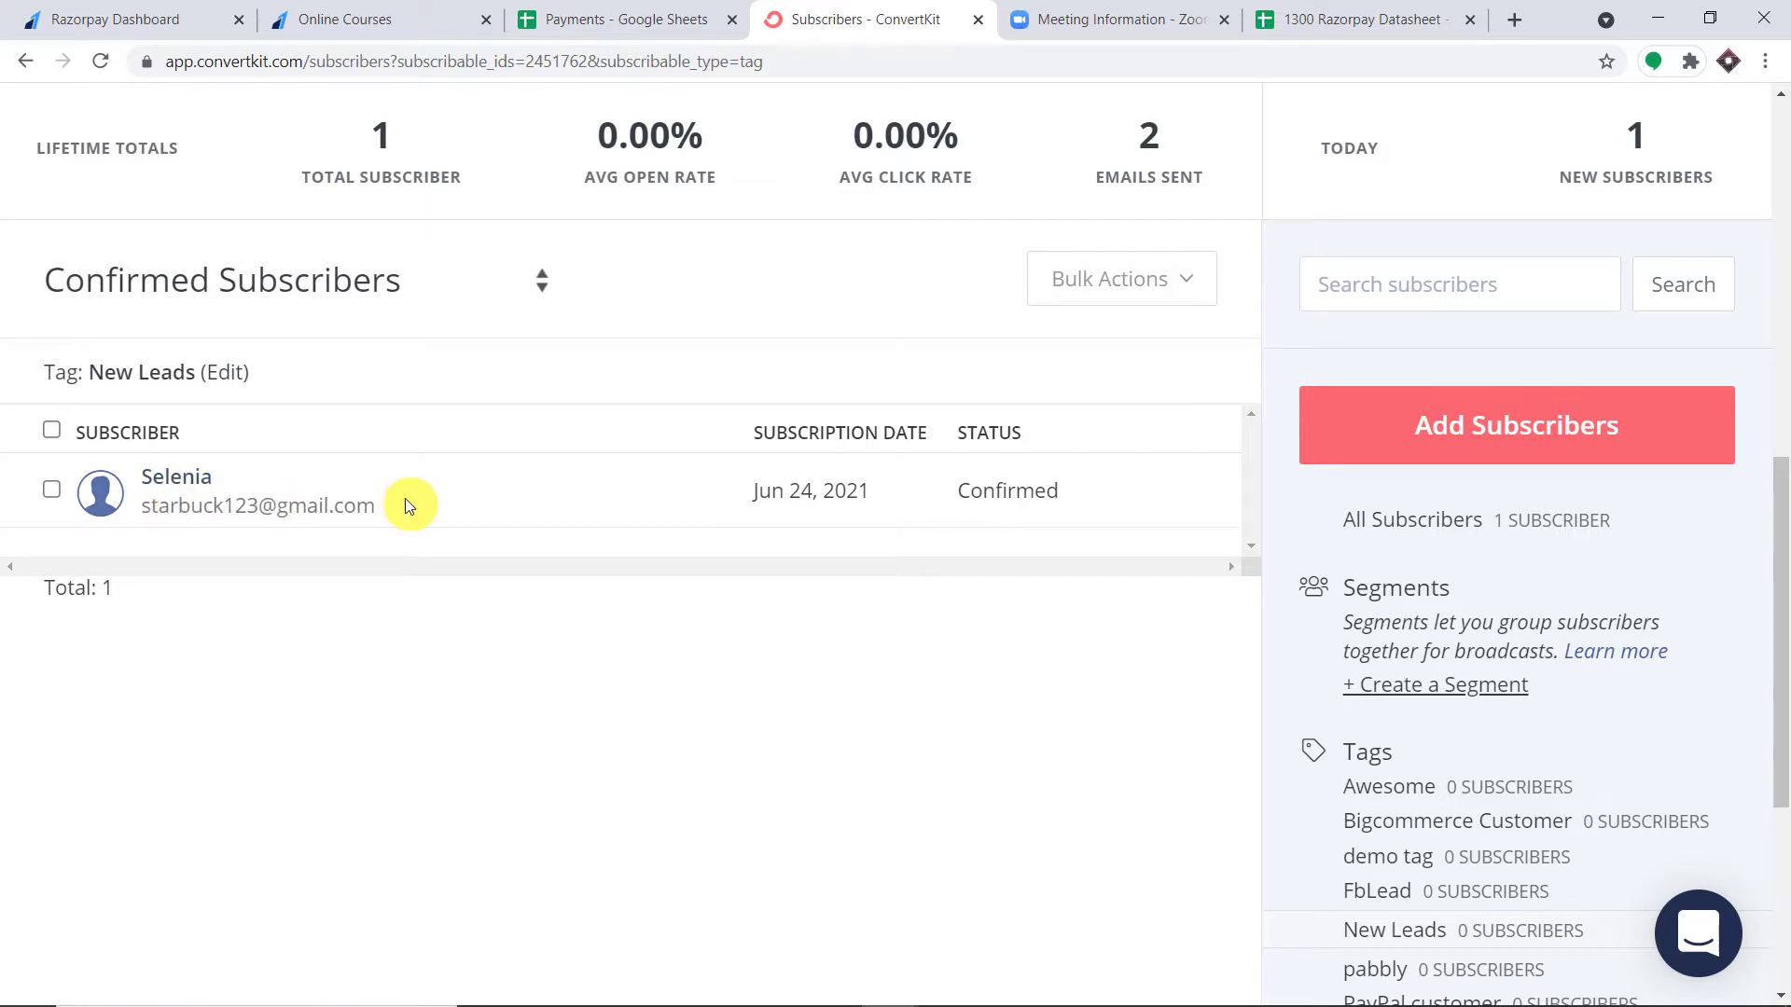
Step: Refresh the Zoom meeting page for "Yoga Sessions 101" and view its list of registrants
click(1082, 18)
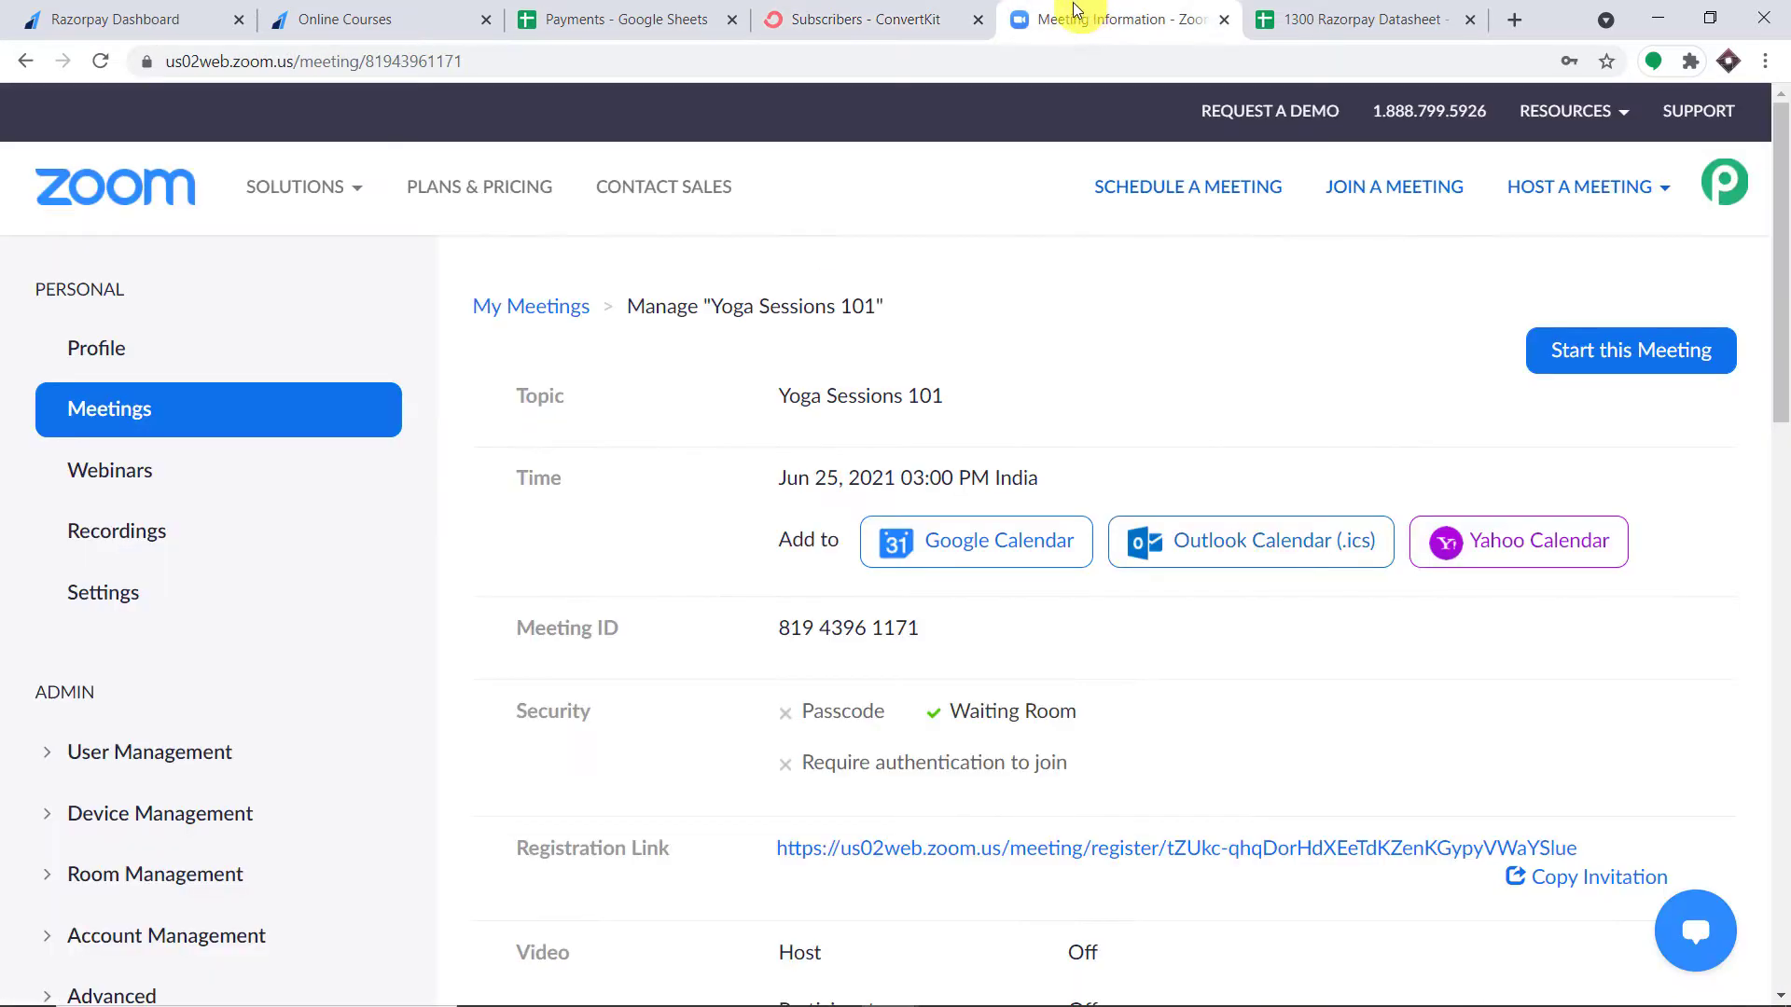
drag(947, 312, 688, 308)
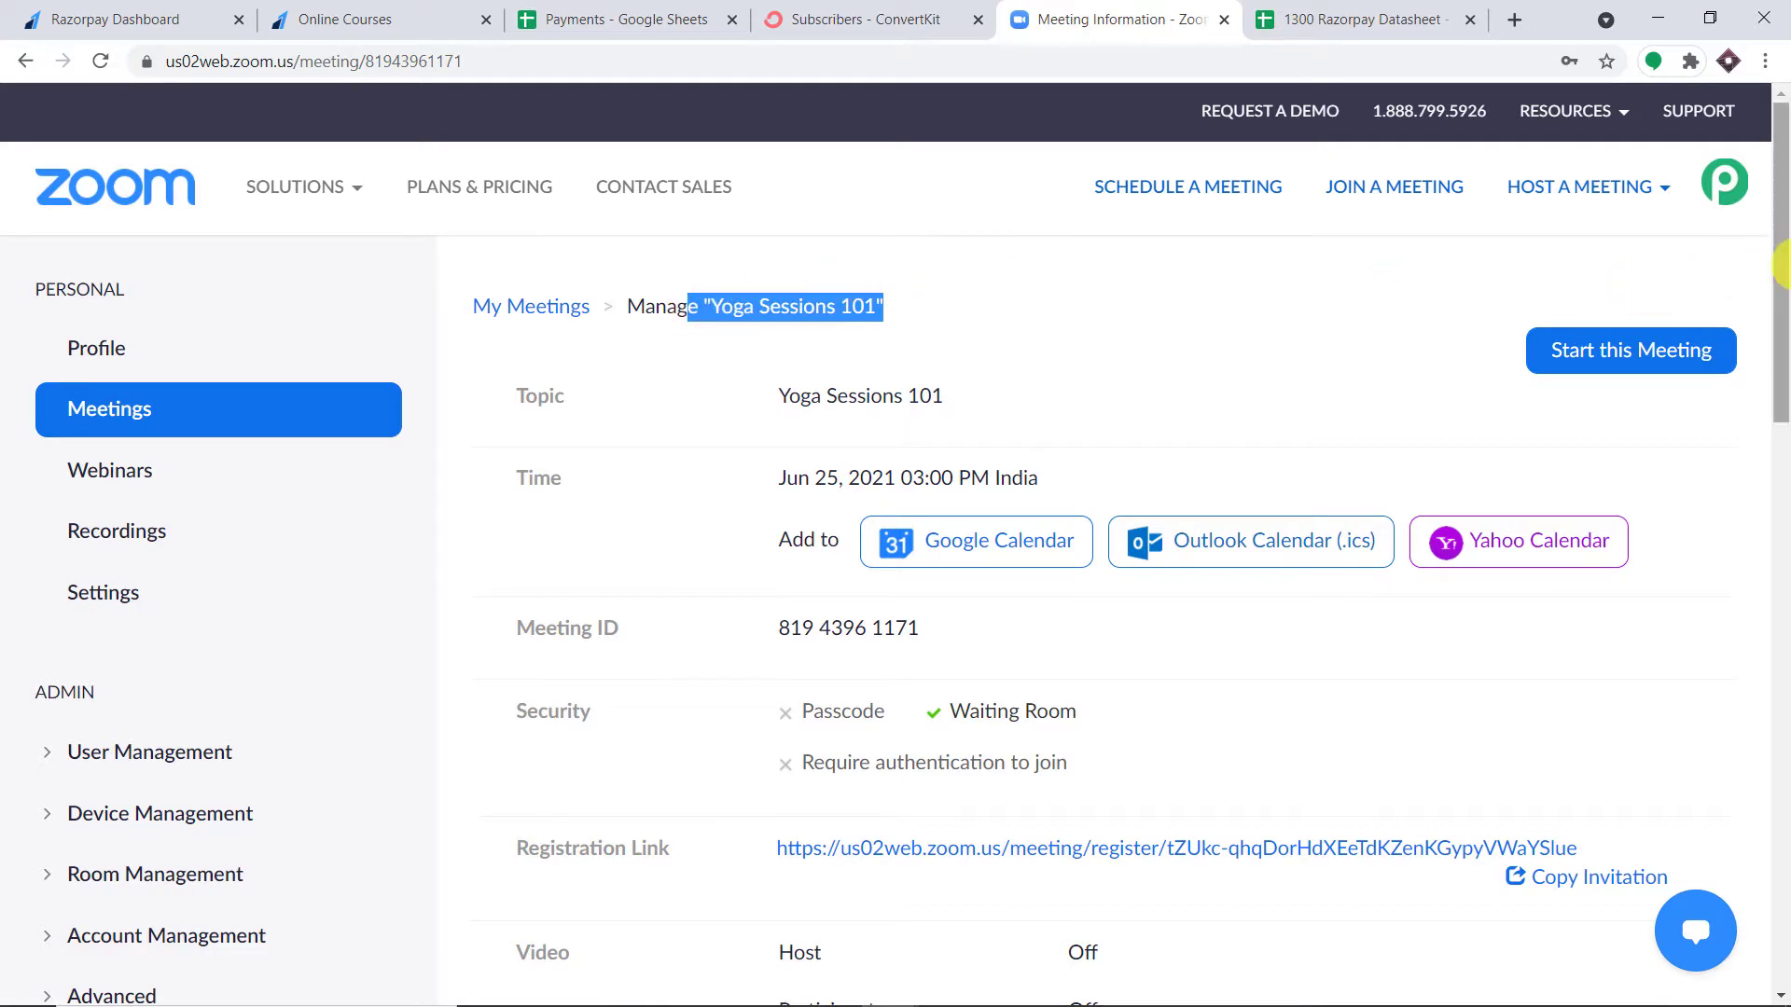
scroll(1779, 587, down, 14)
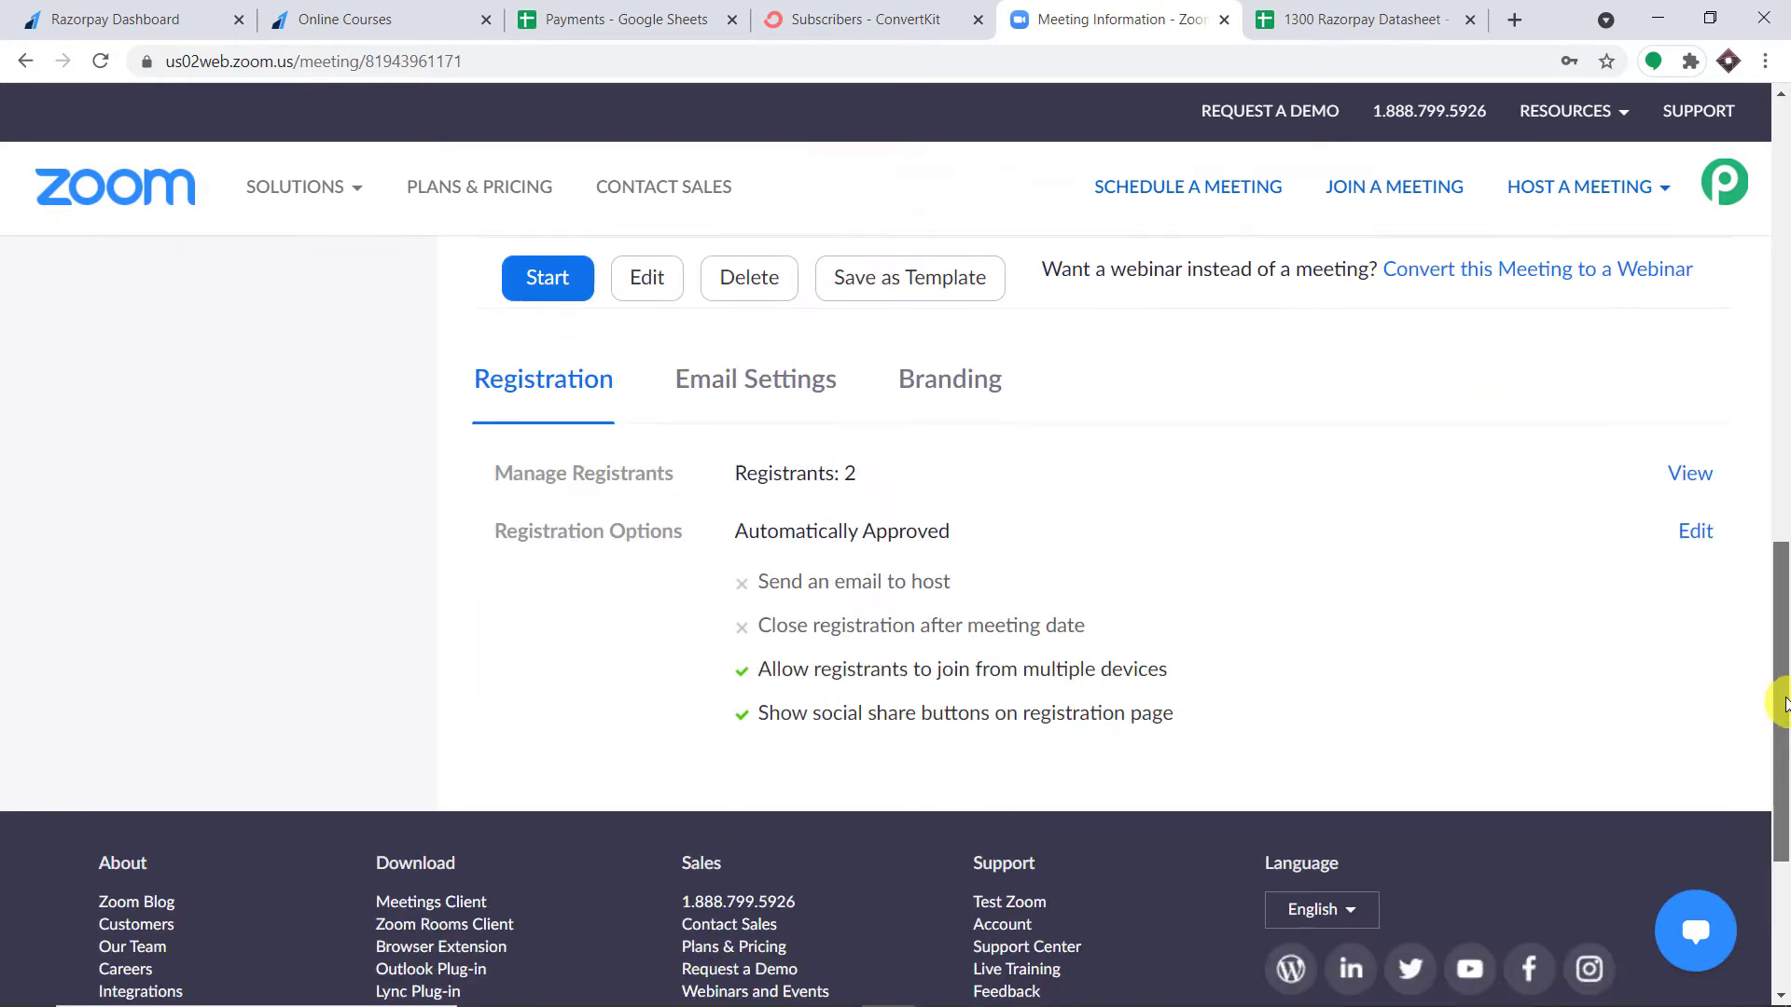
click(1687, 465)
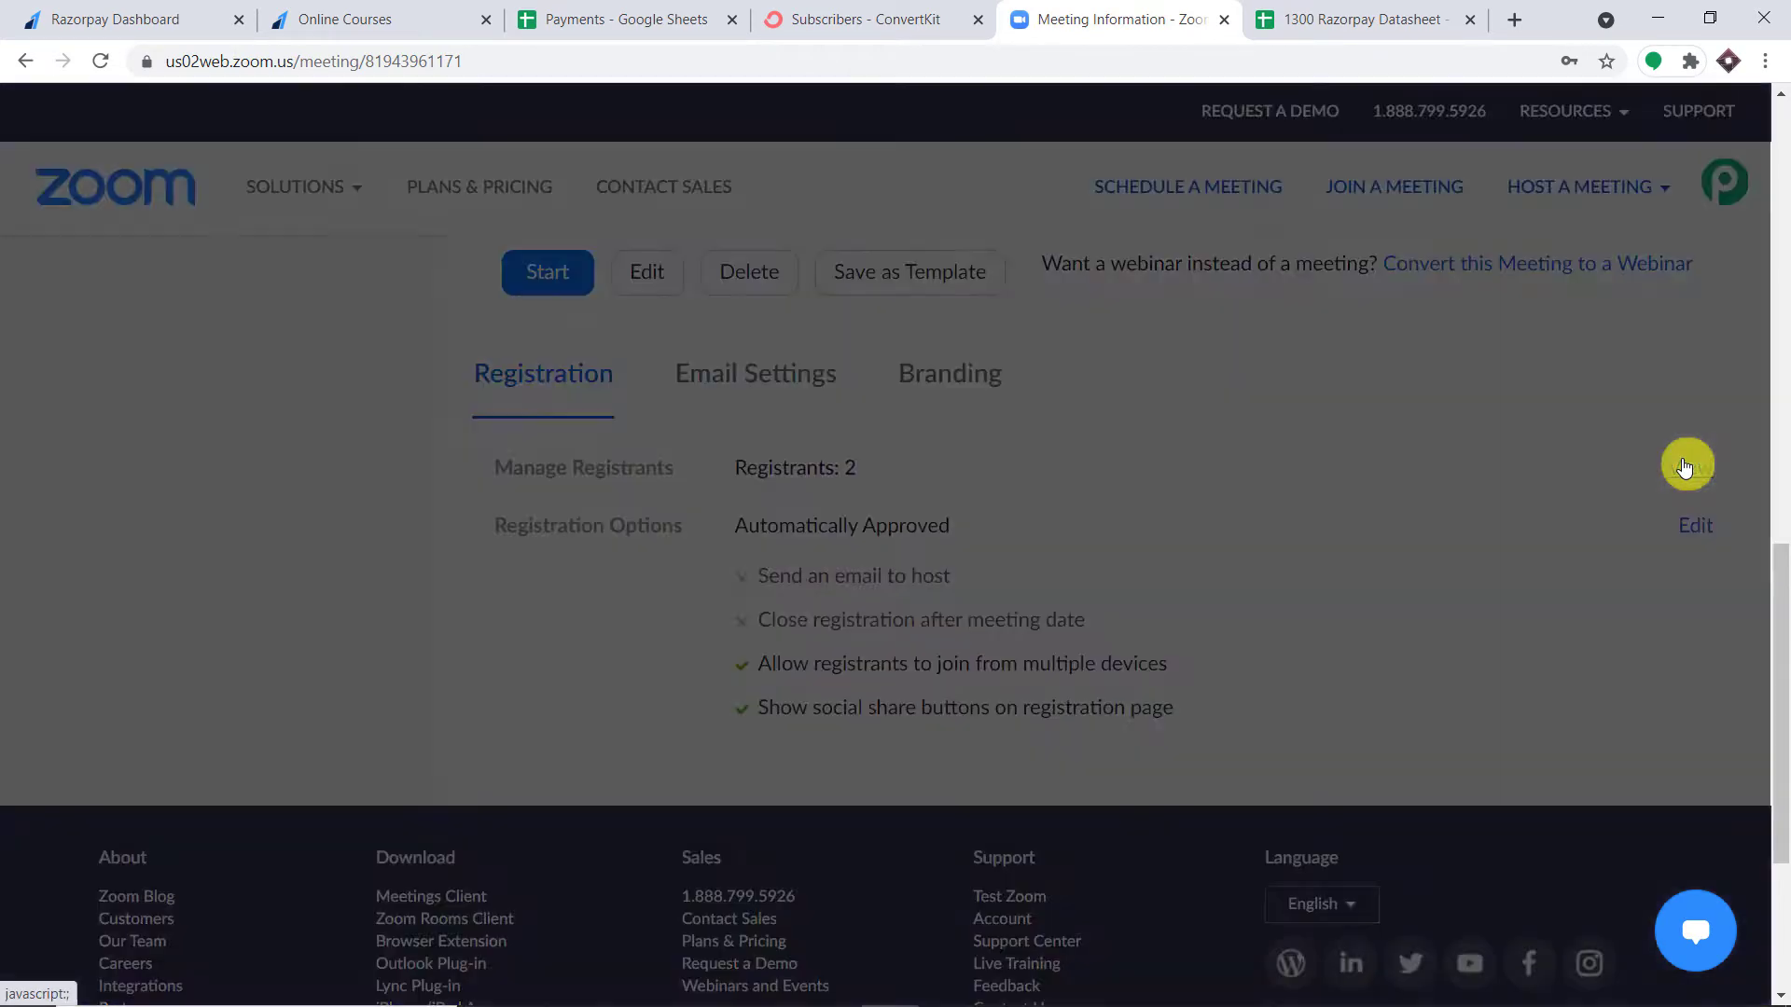
click(1360, 234)
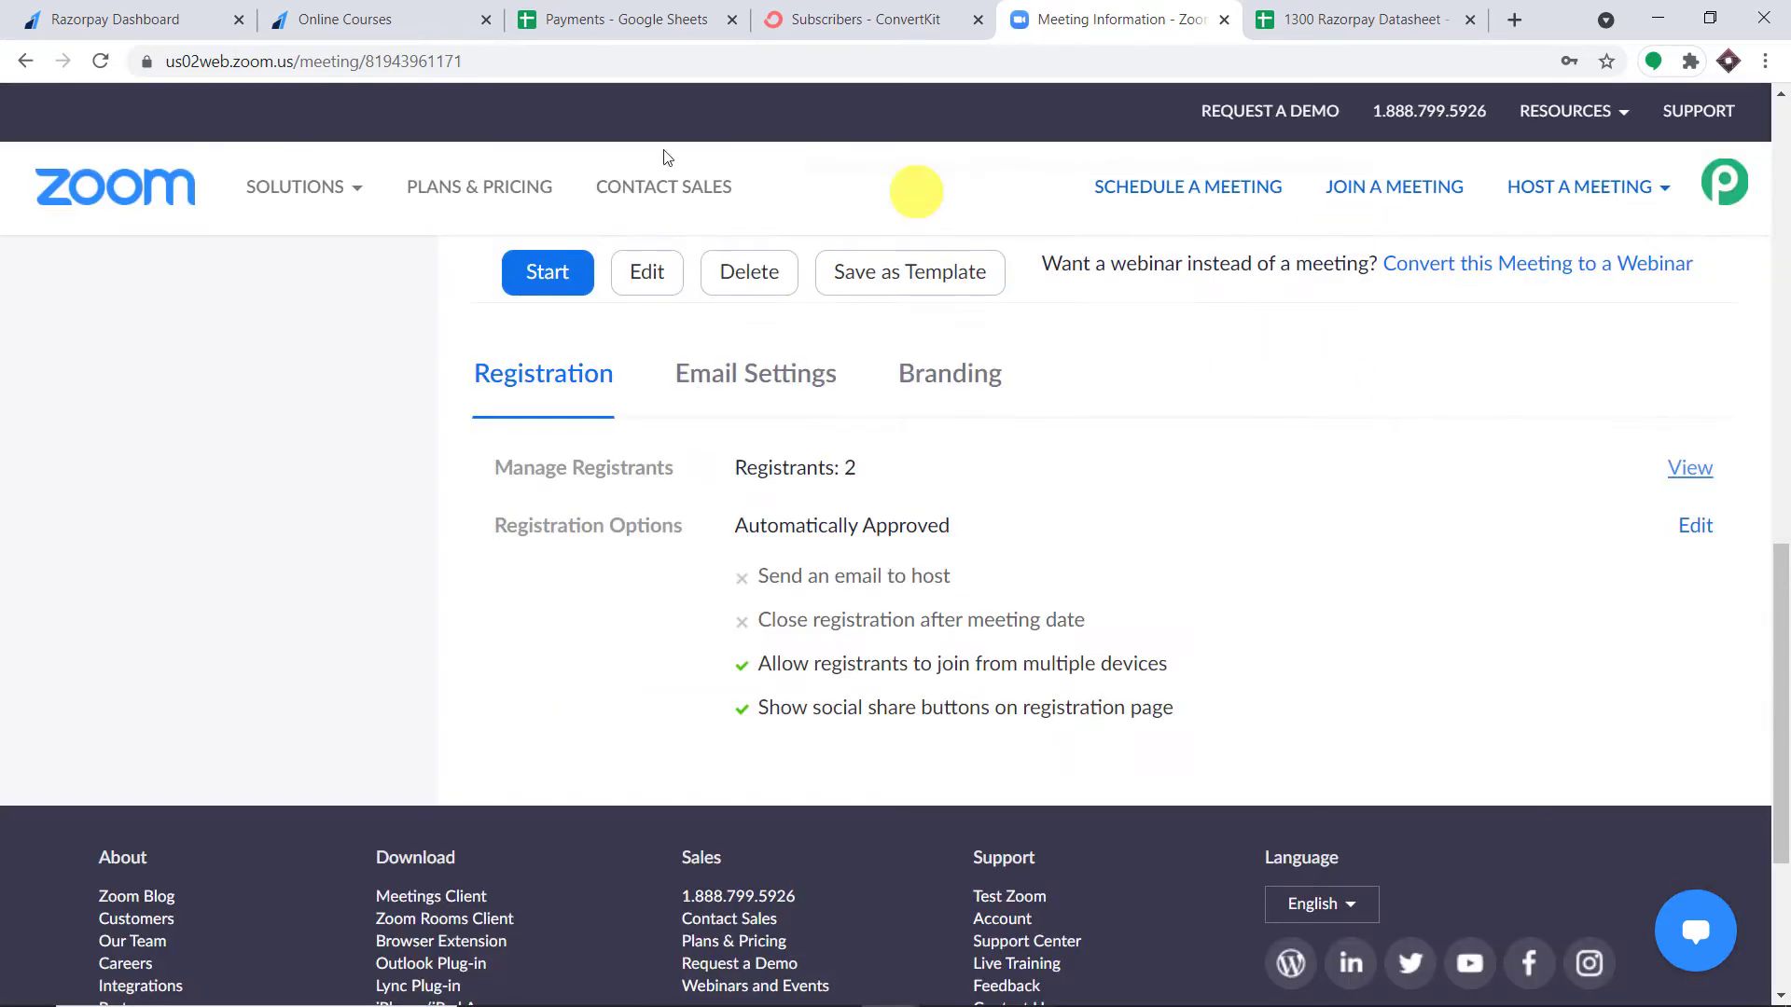
click(104, 67)
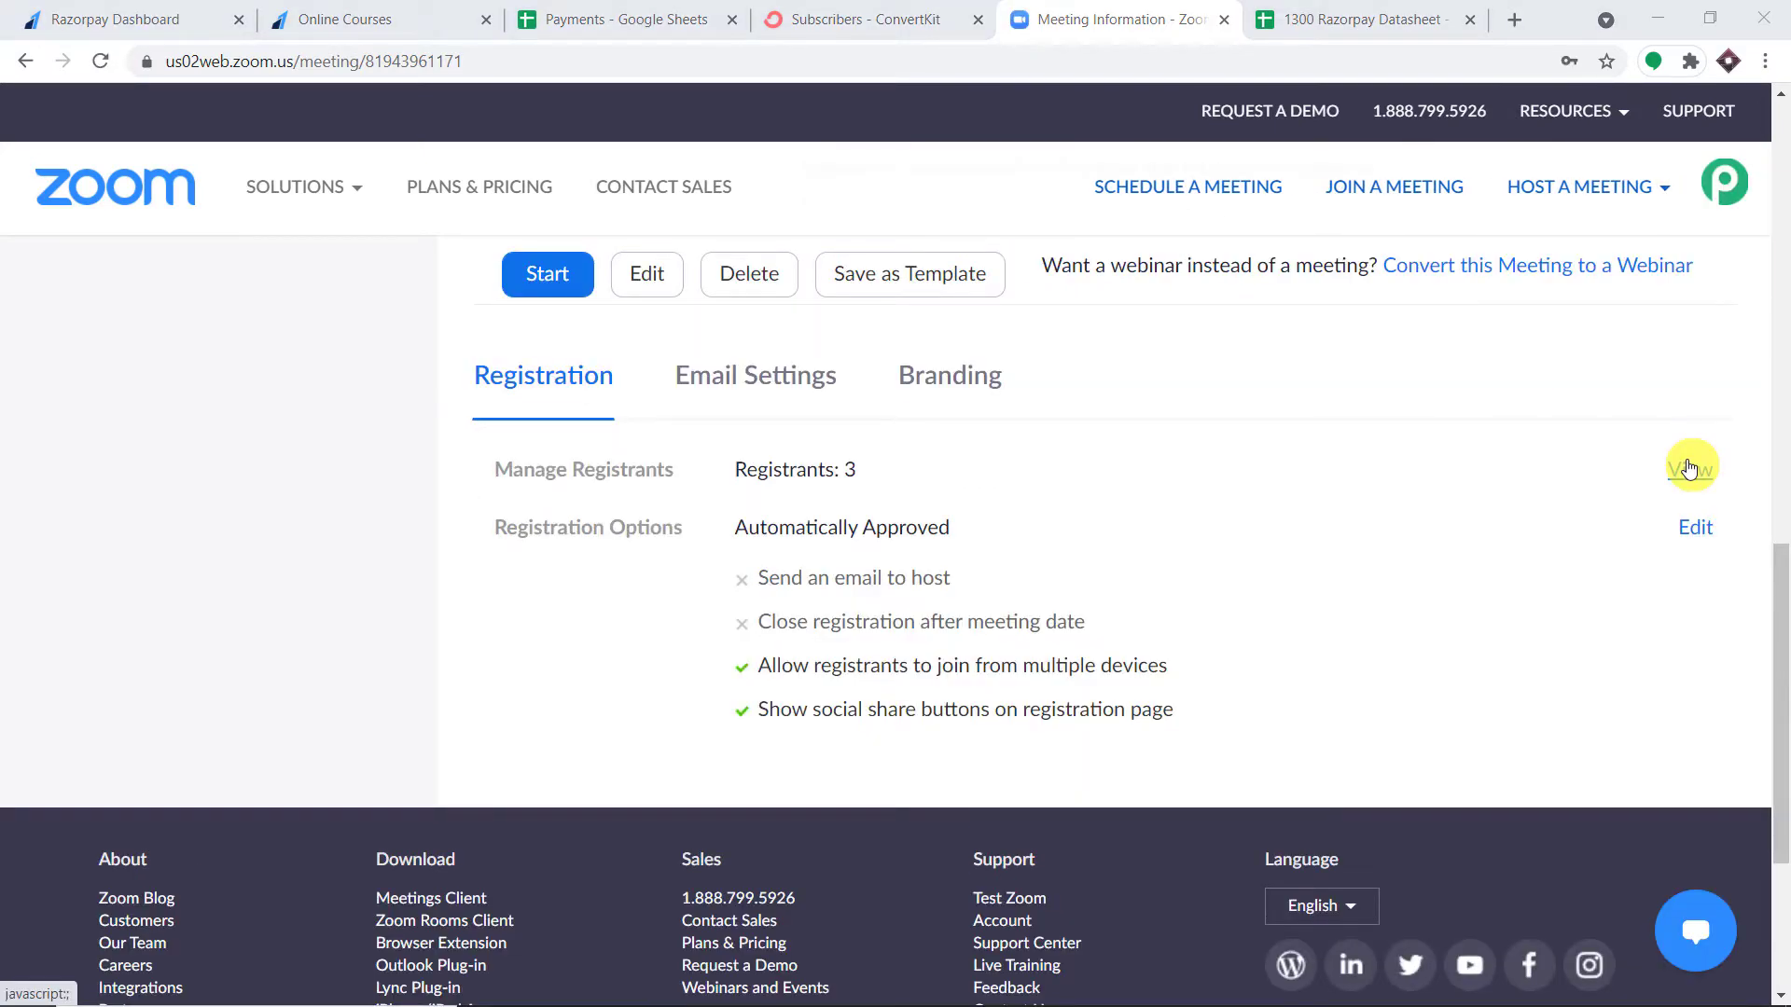
click(1689, 468)
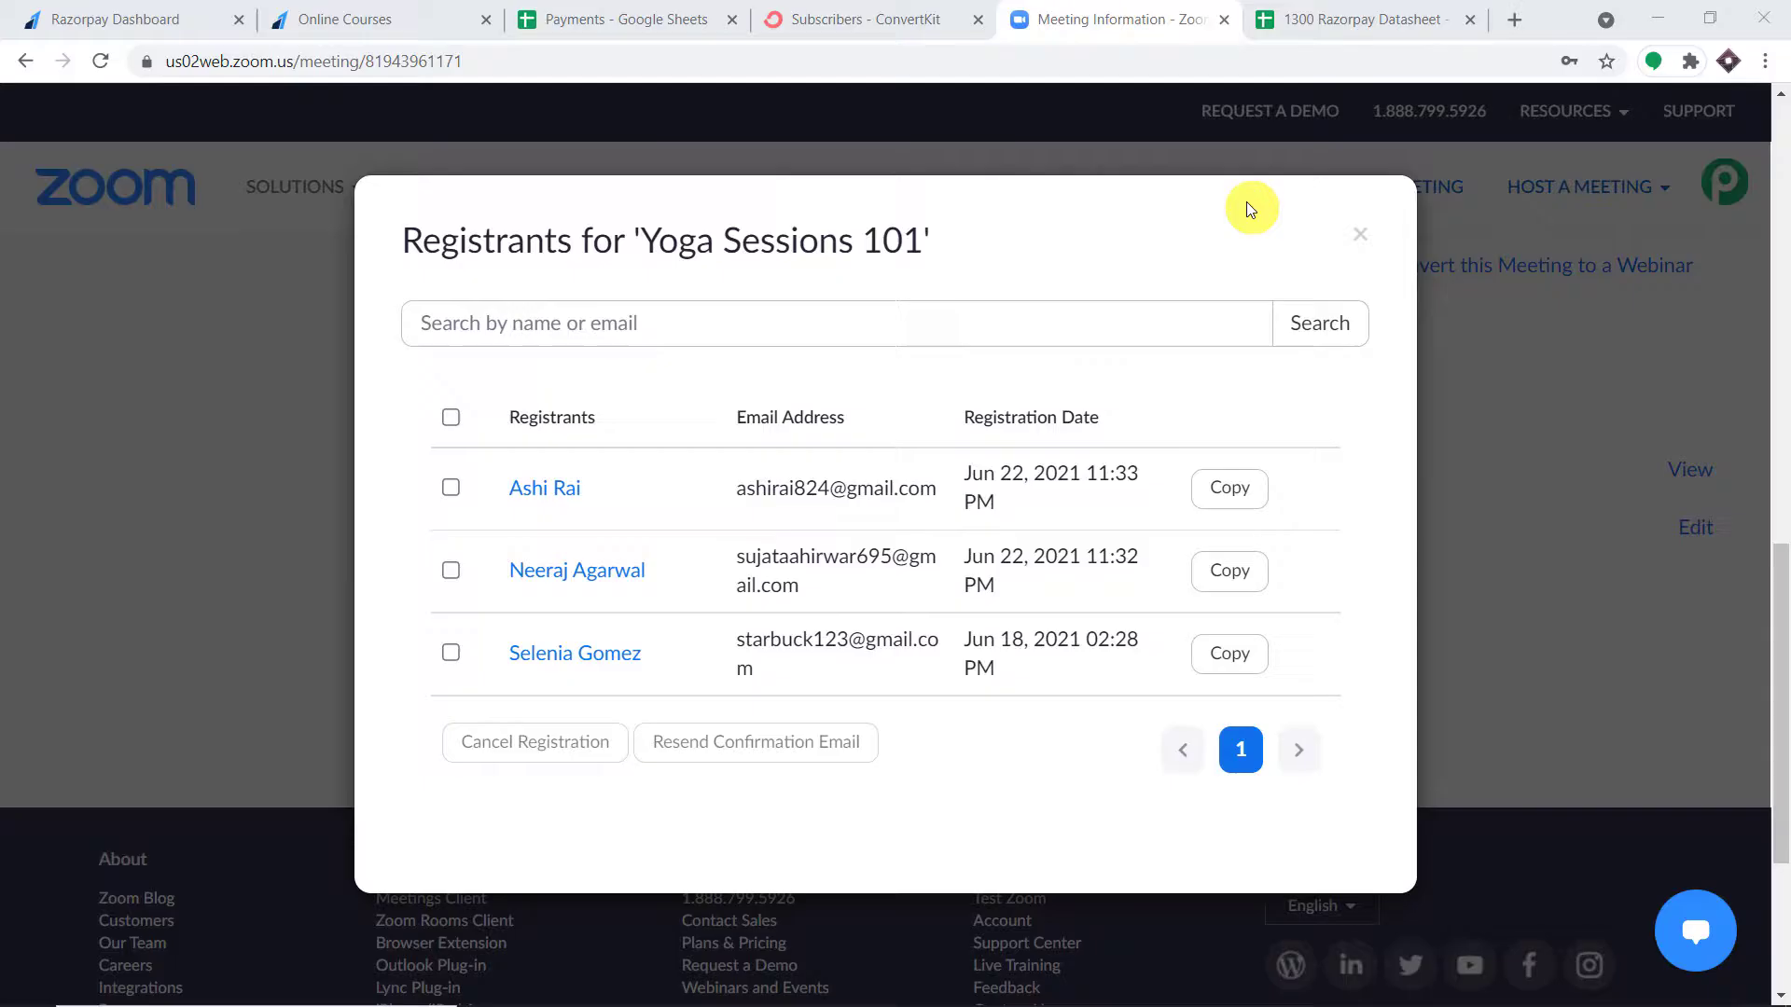
Step: Open pabbly.com in a new browser tab and sign in from the Pabbly Connect product page
click(1515, 19)
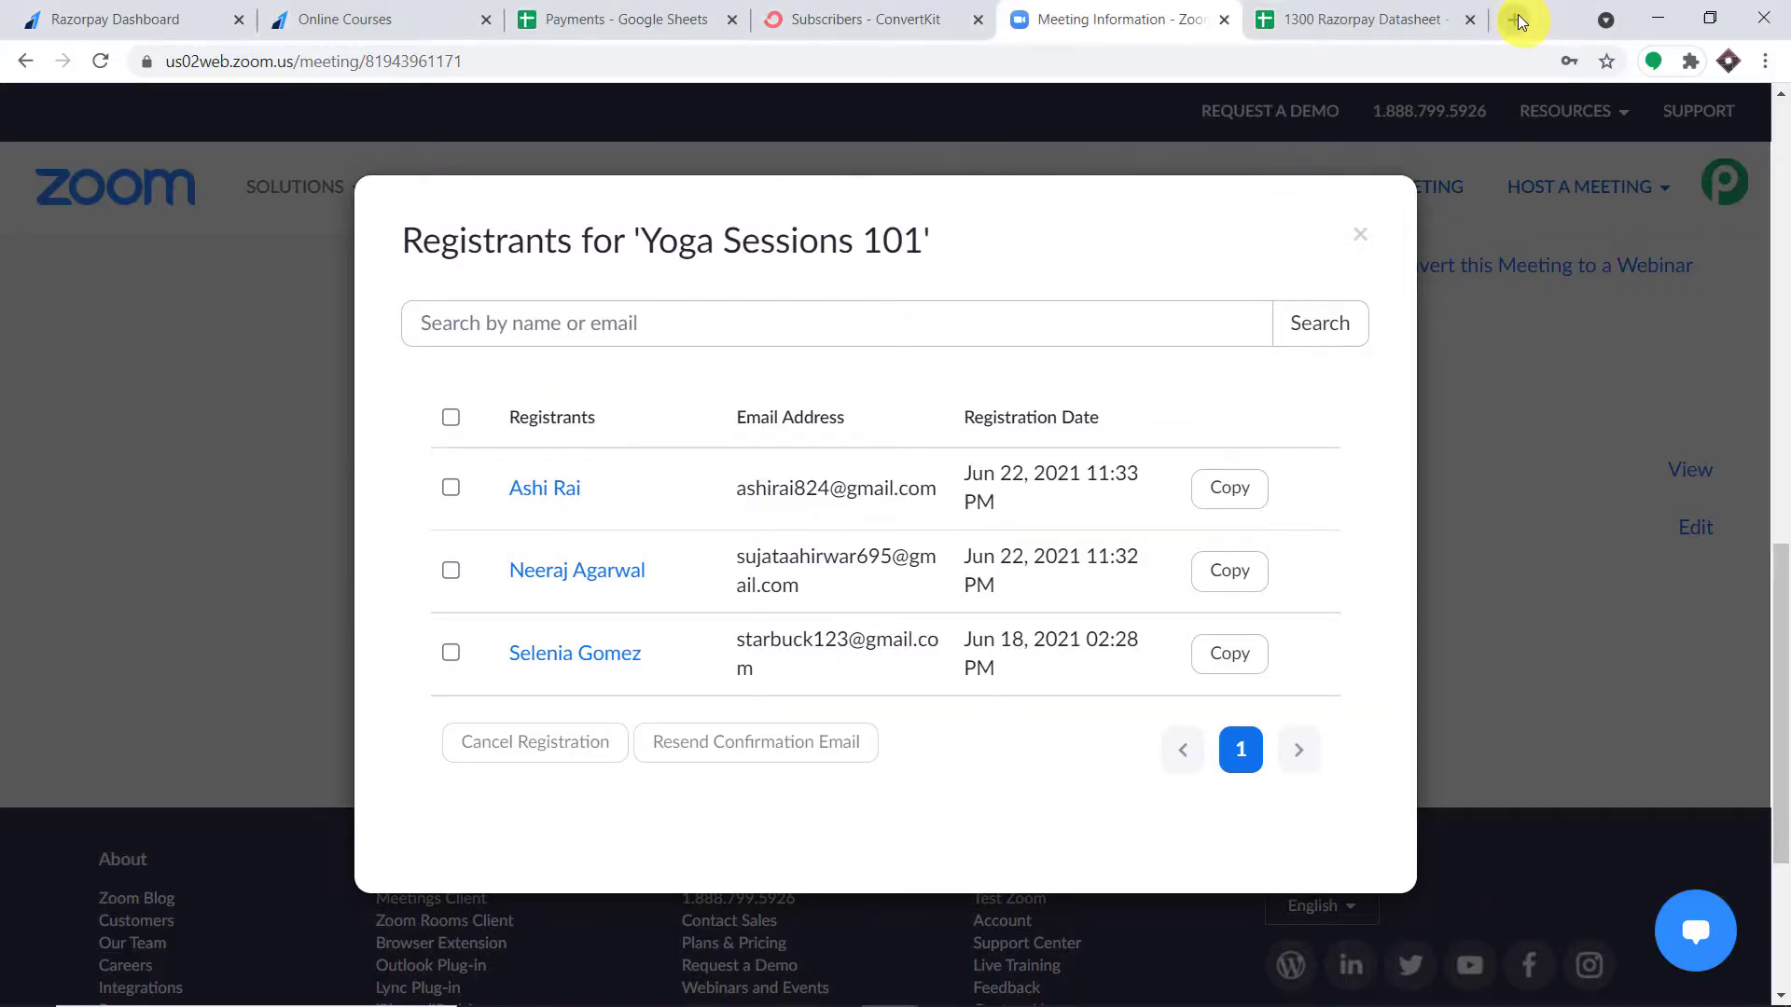
text(pabbly.com)
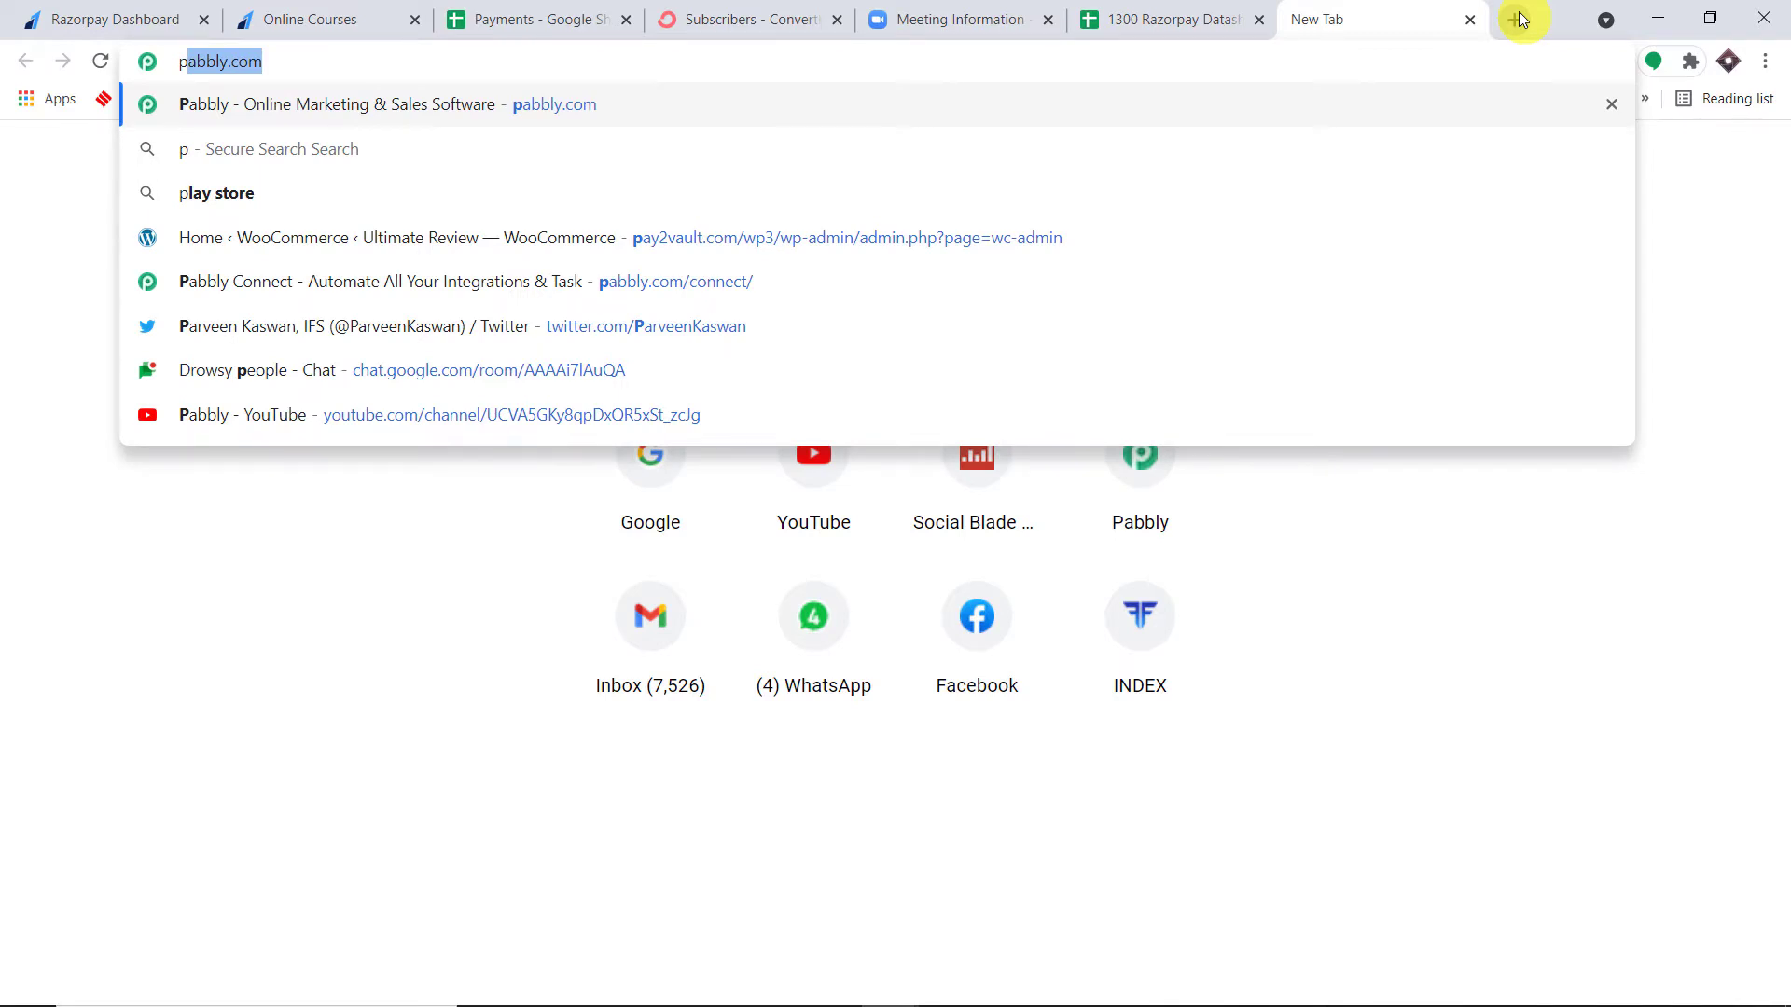
key(Return)
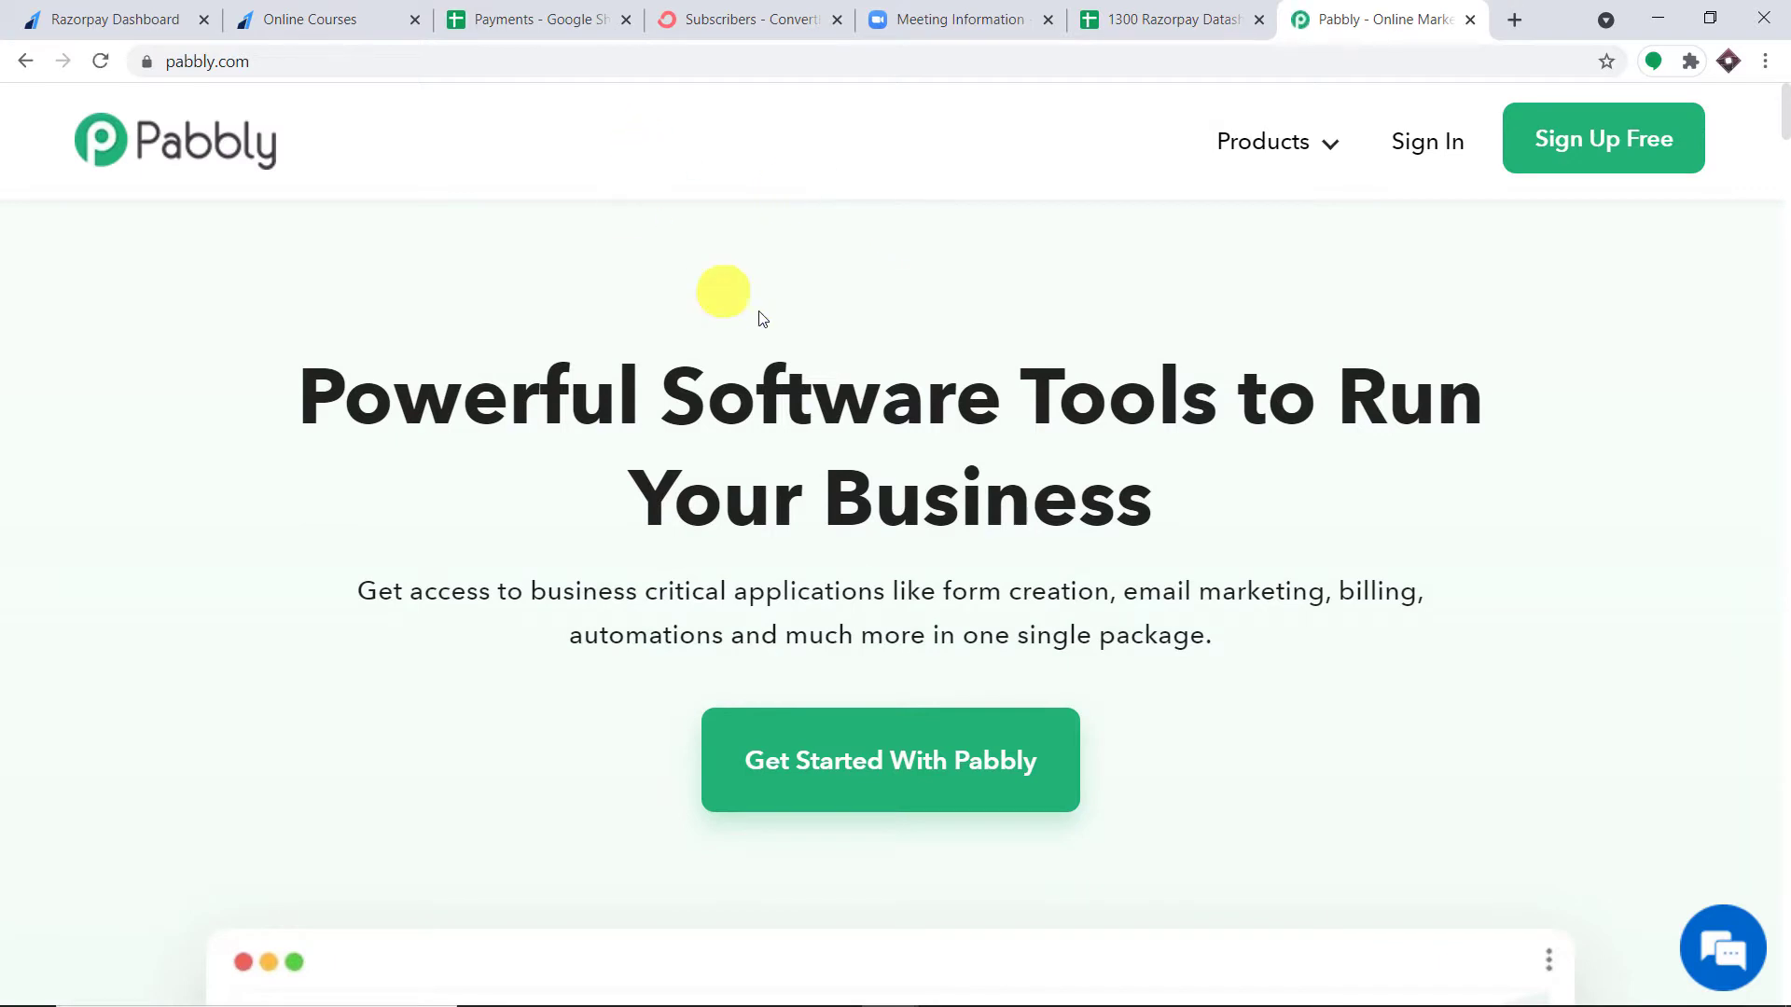
mouse_move(1263, 149)
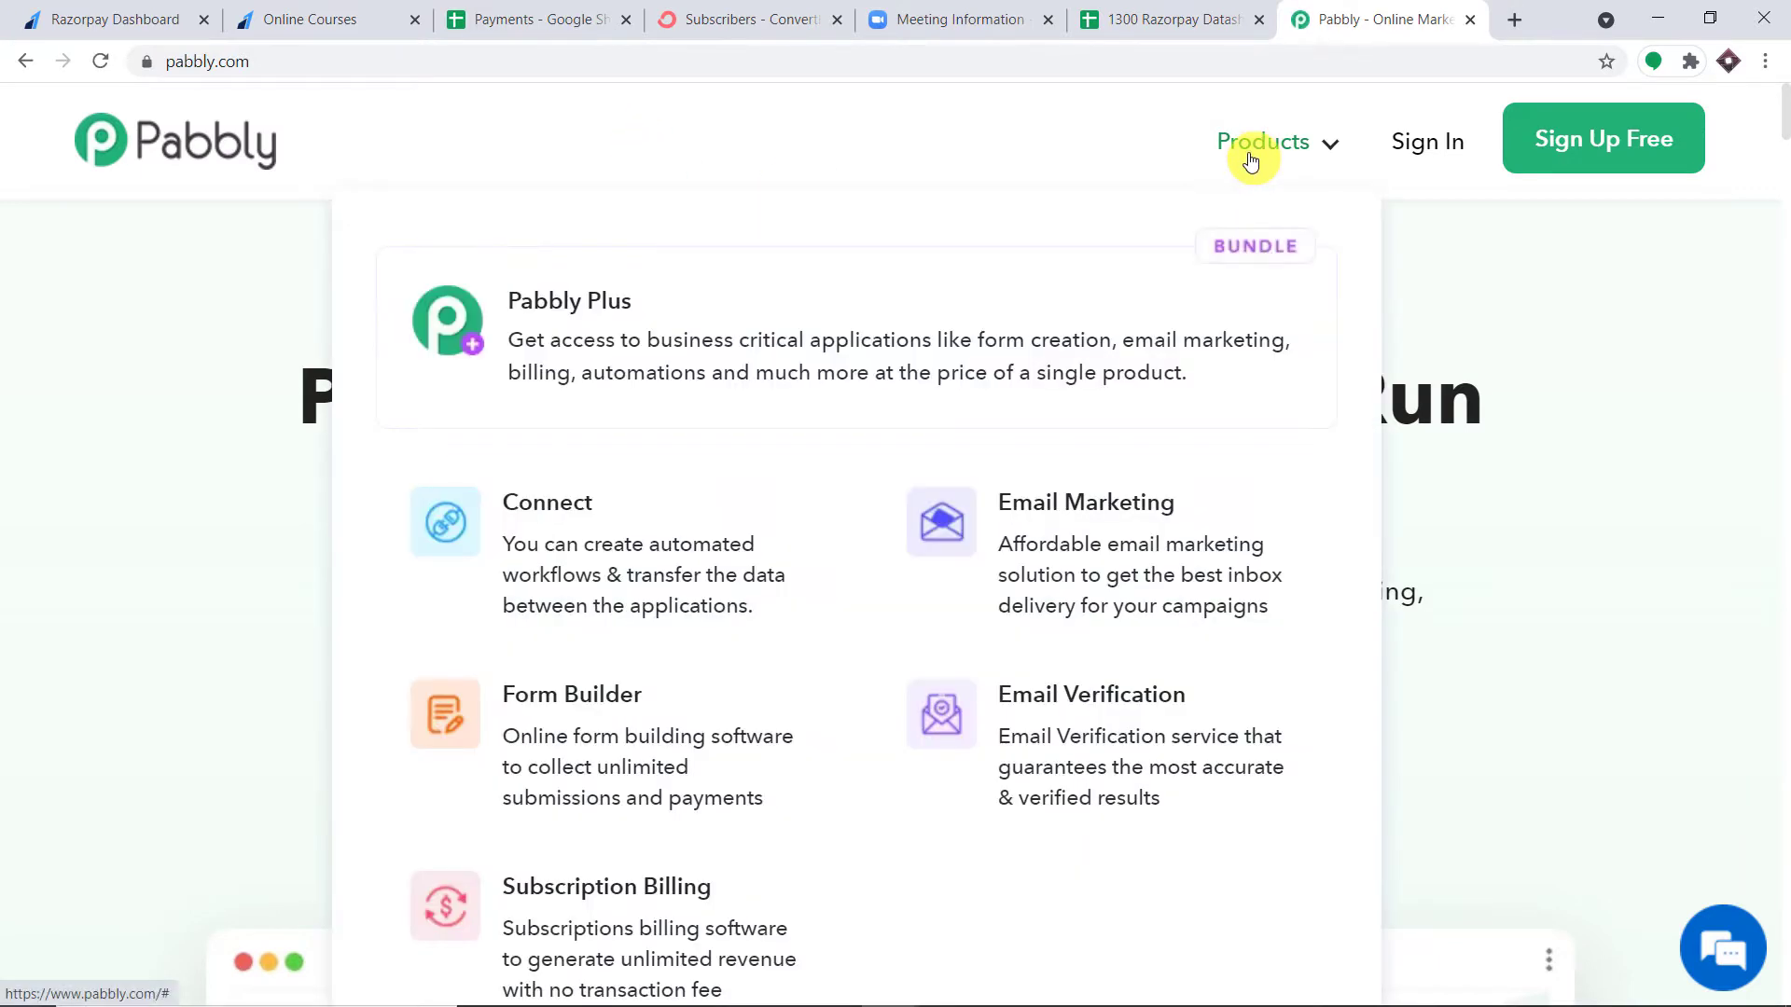
click(663, 536)
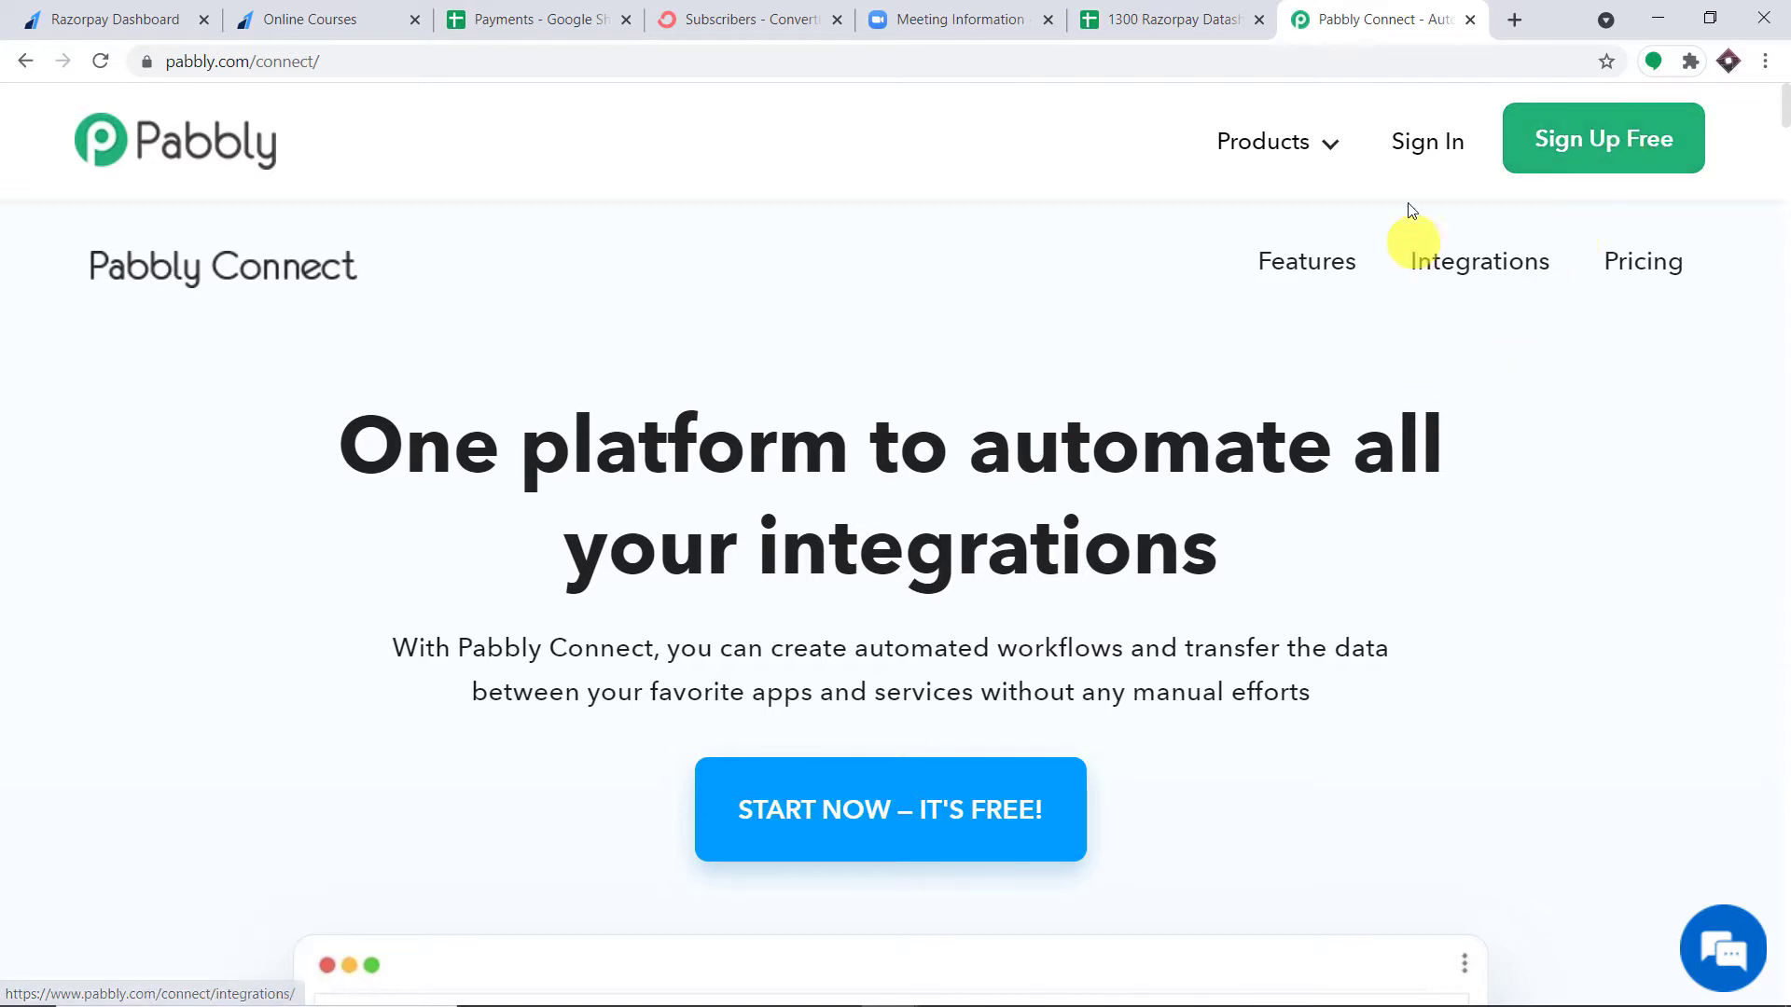
click(1414, 151)
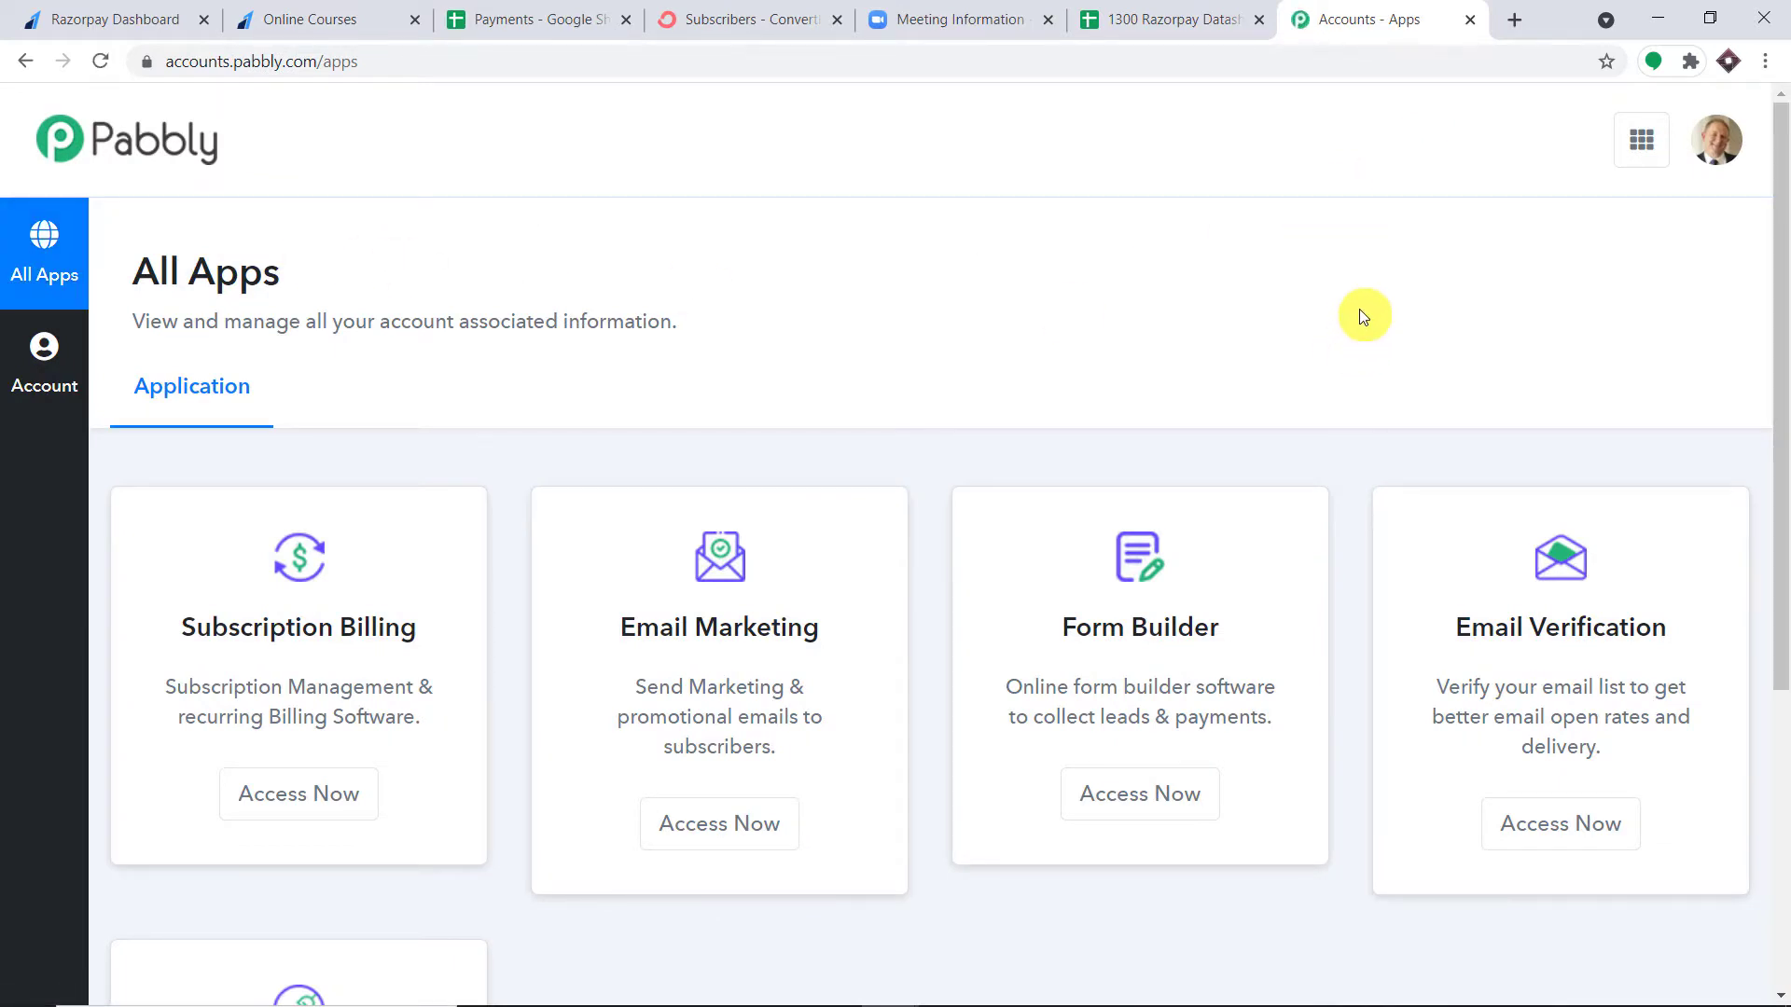
Step: Access Connect from the Pabbly apps and create a workflow named "Razorpay to Google Sheets to ConvertKit to Zoom"
scroll(1362, 310, down, 5)
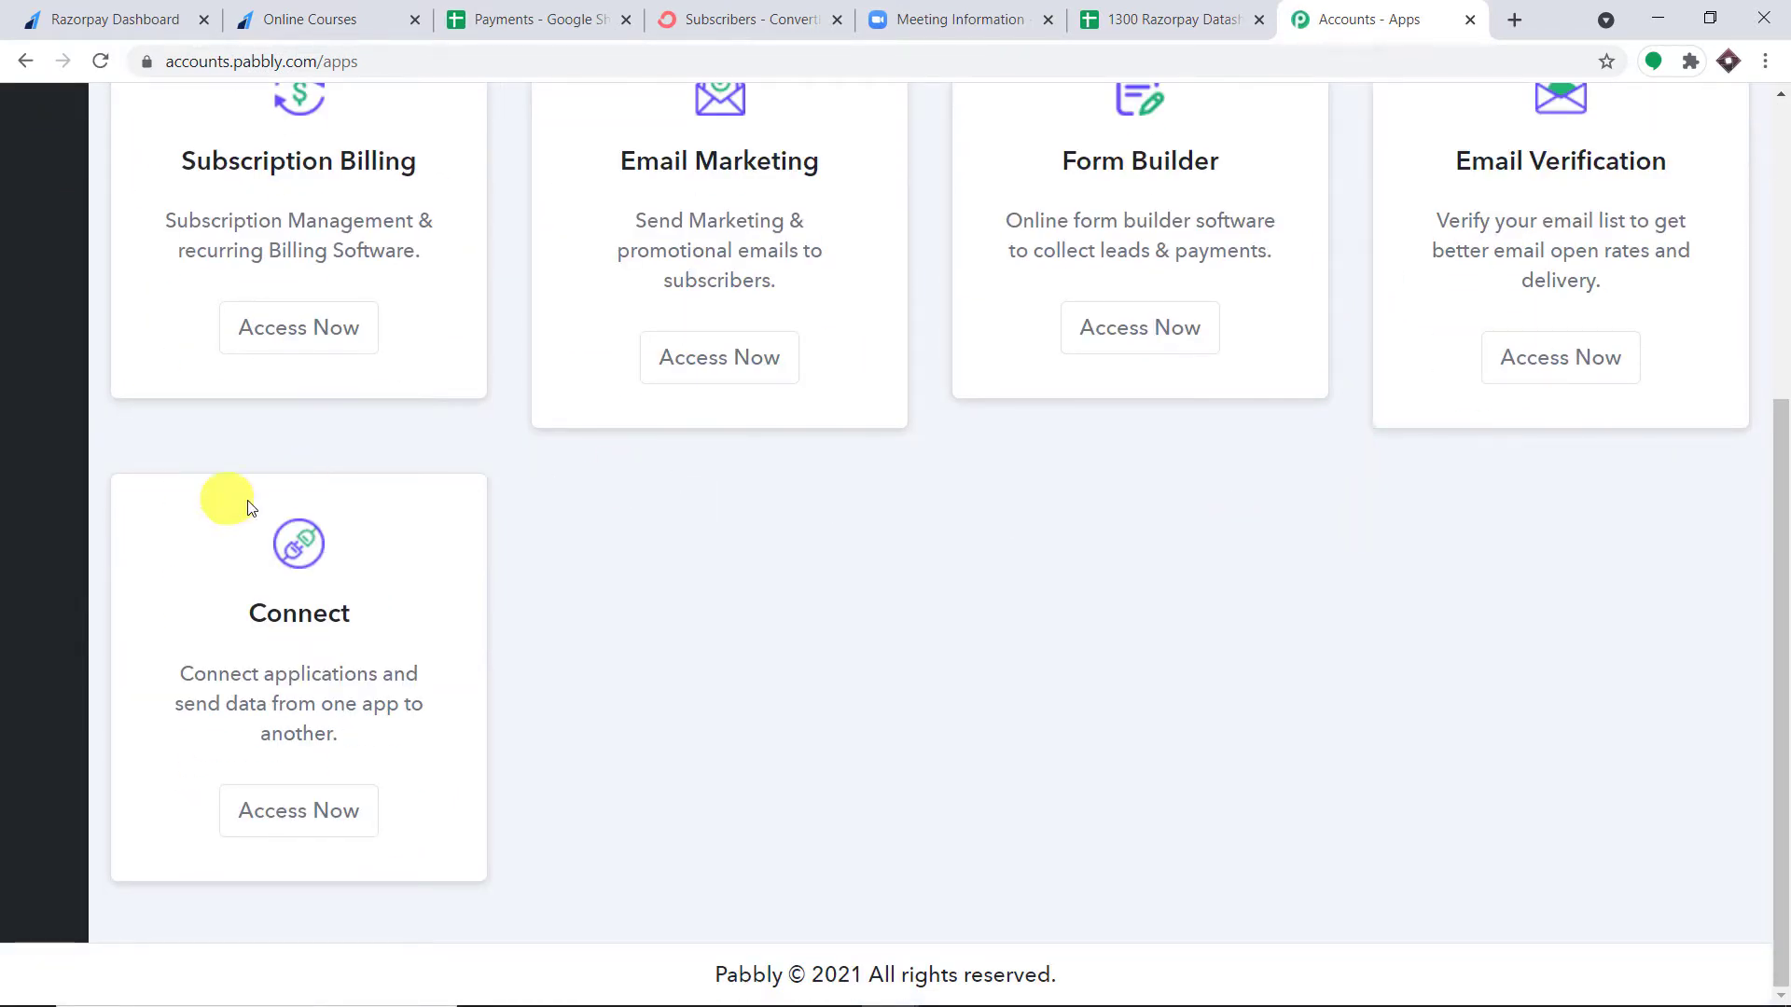
click(315, 824)
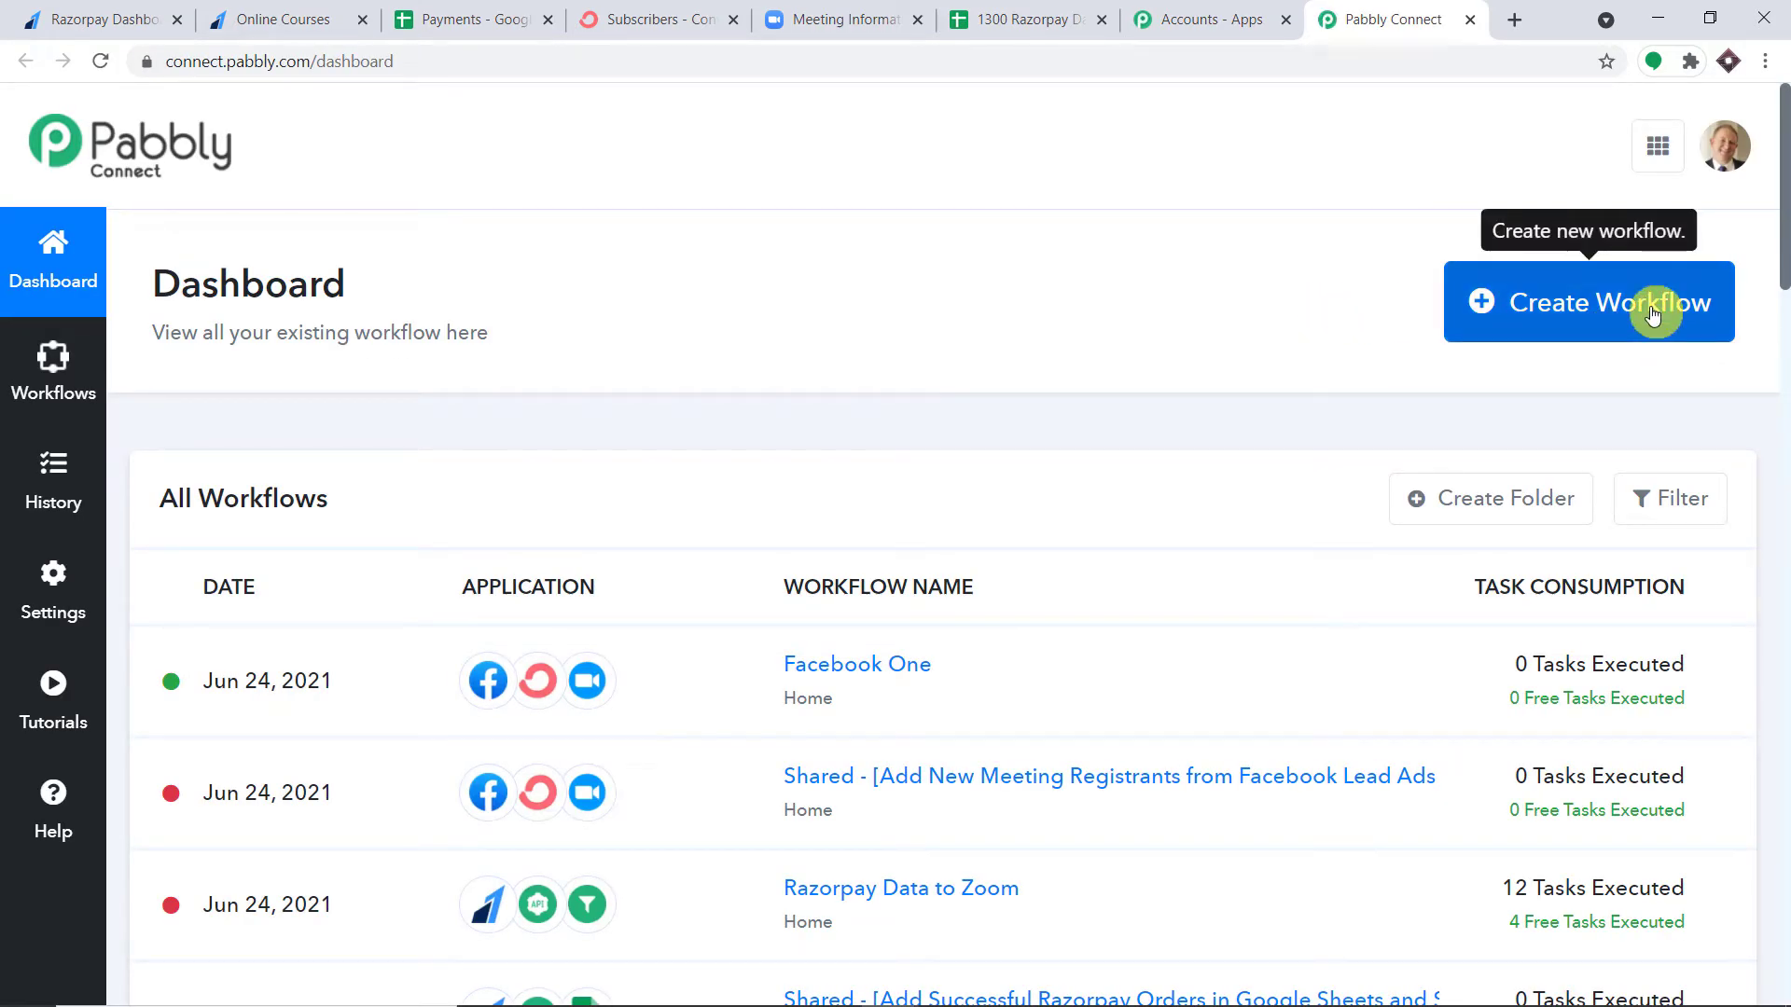
click(1652, 316)
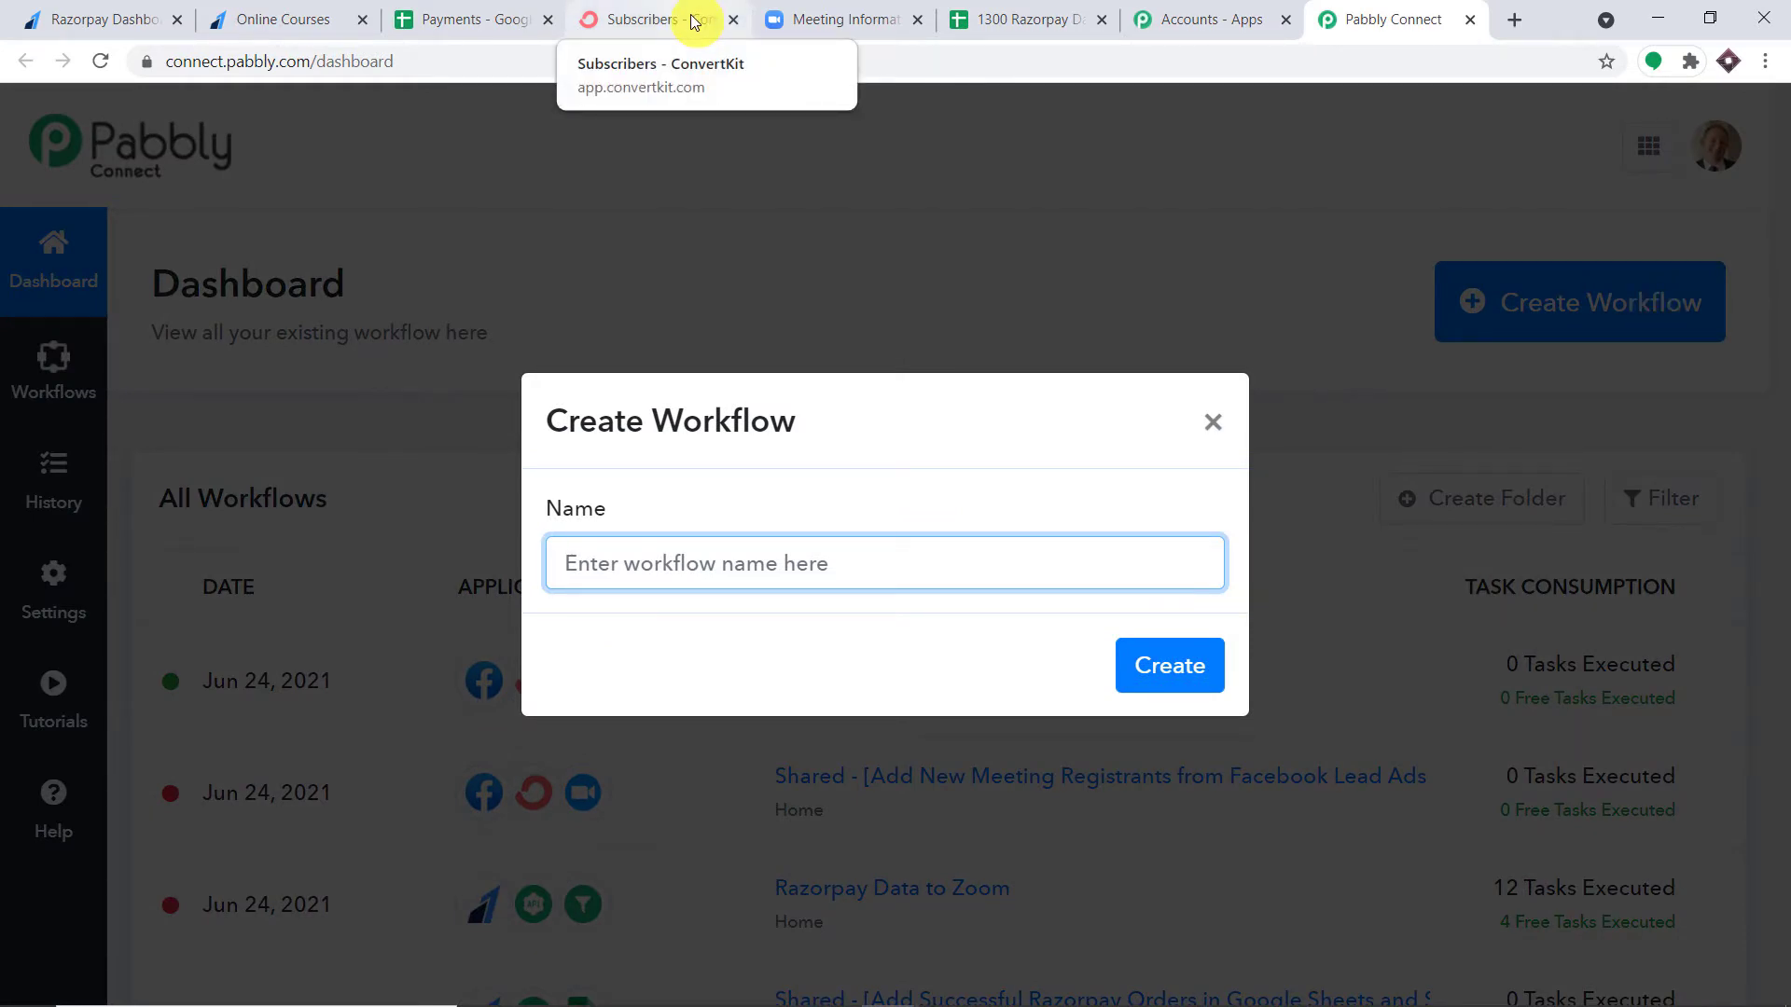
text(R)
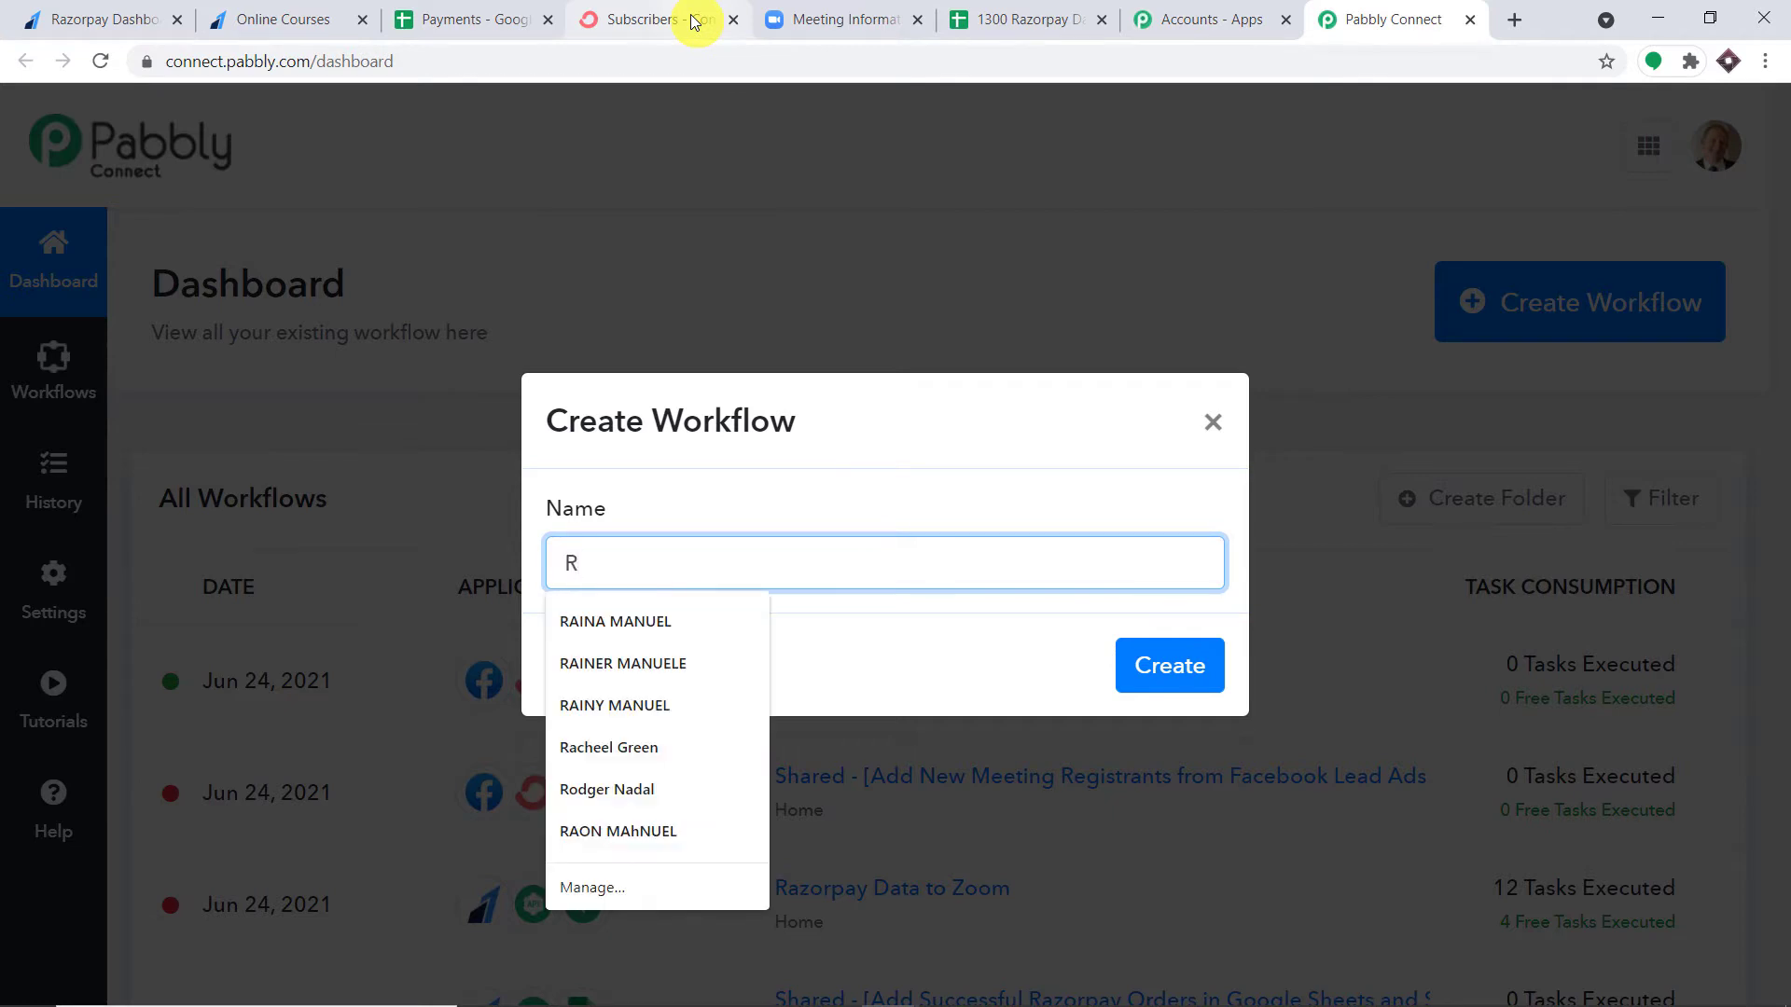
text(azorp)
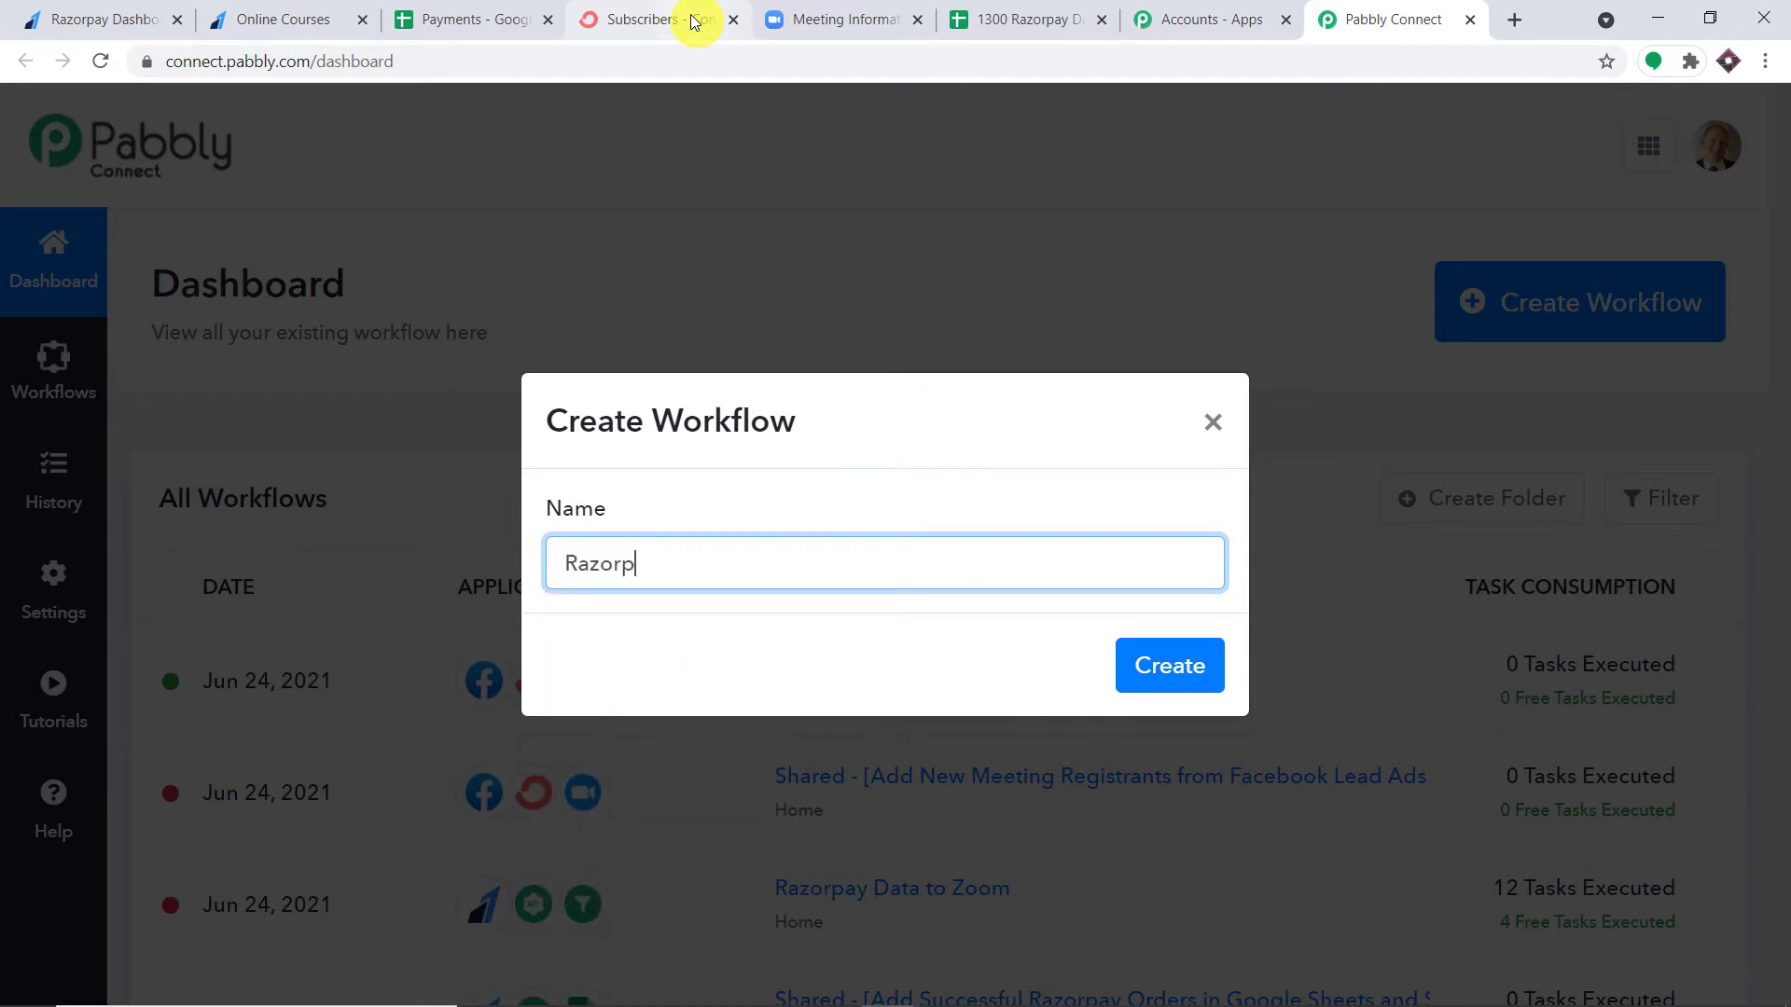
text(ay to Googl)
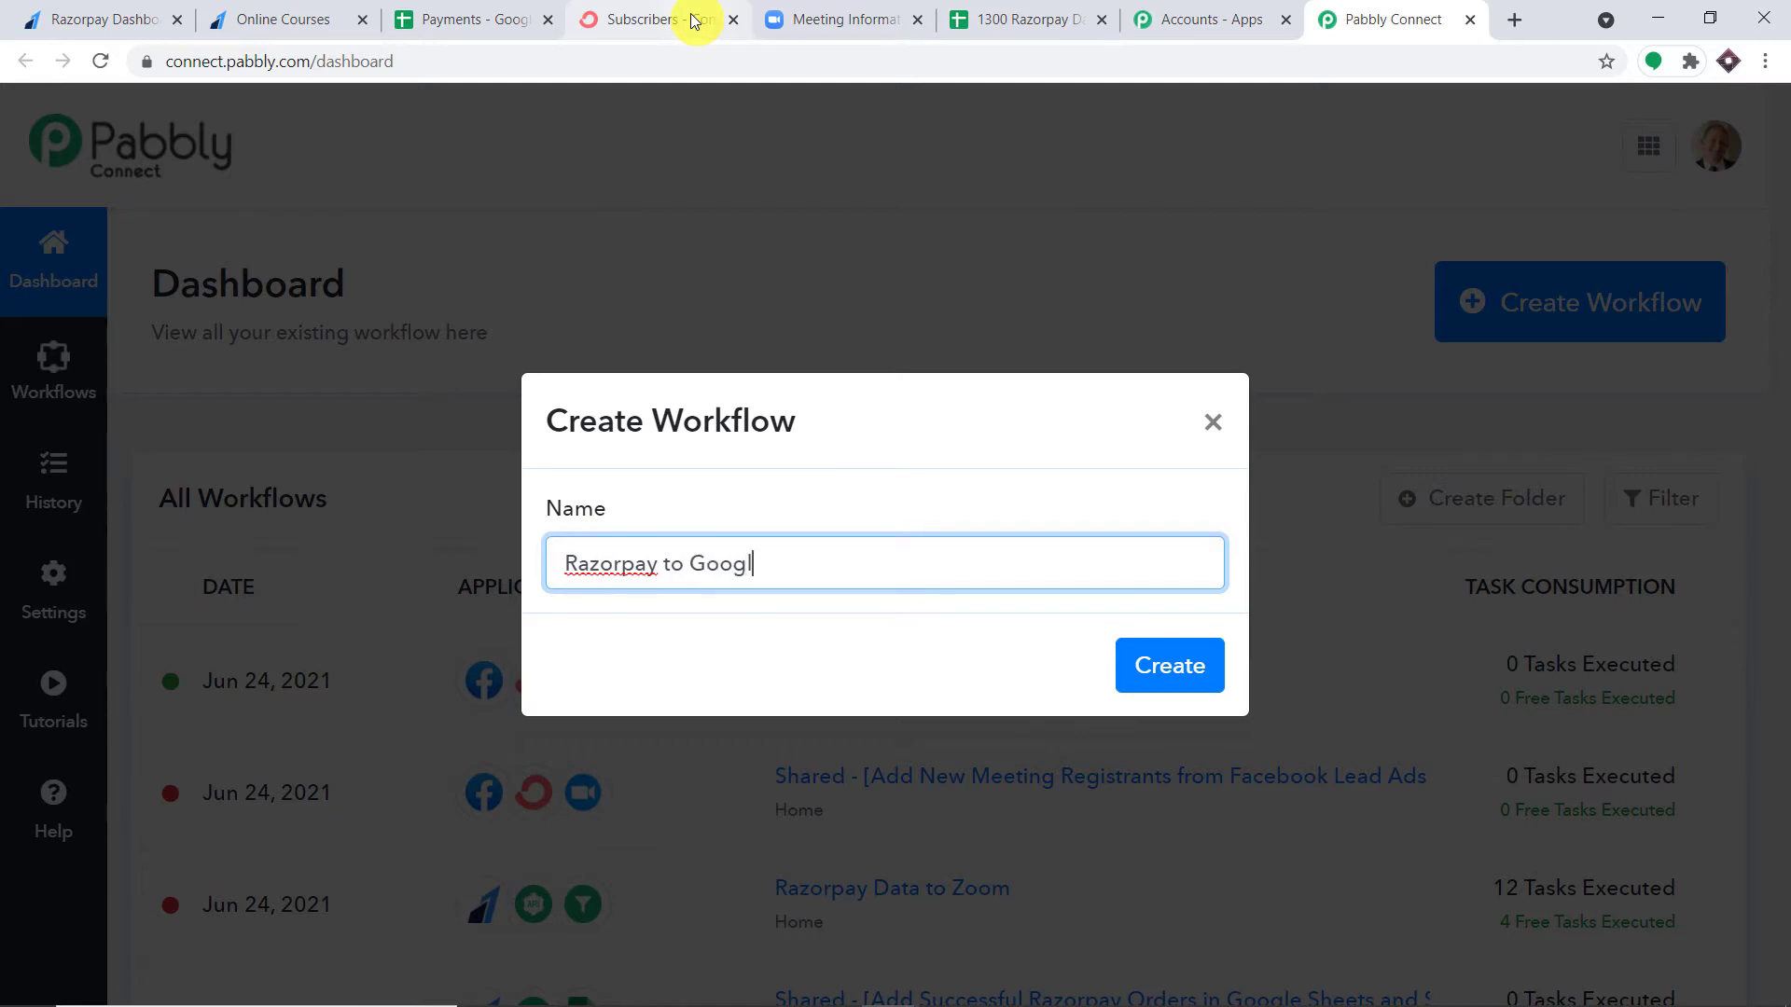
text(e Sheets to Convert)
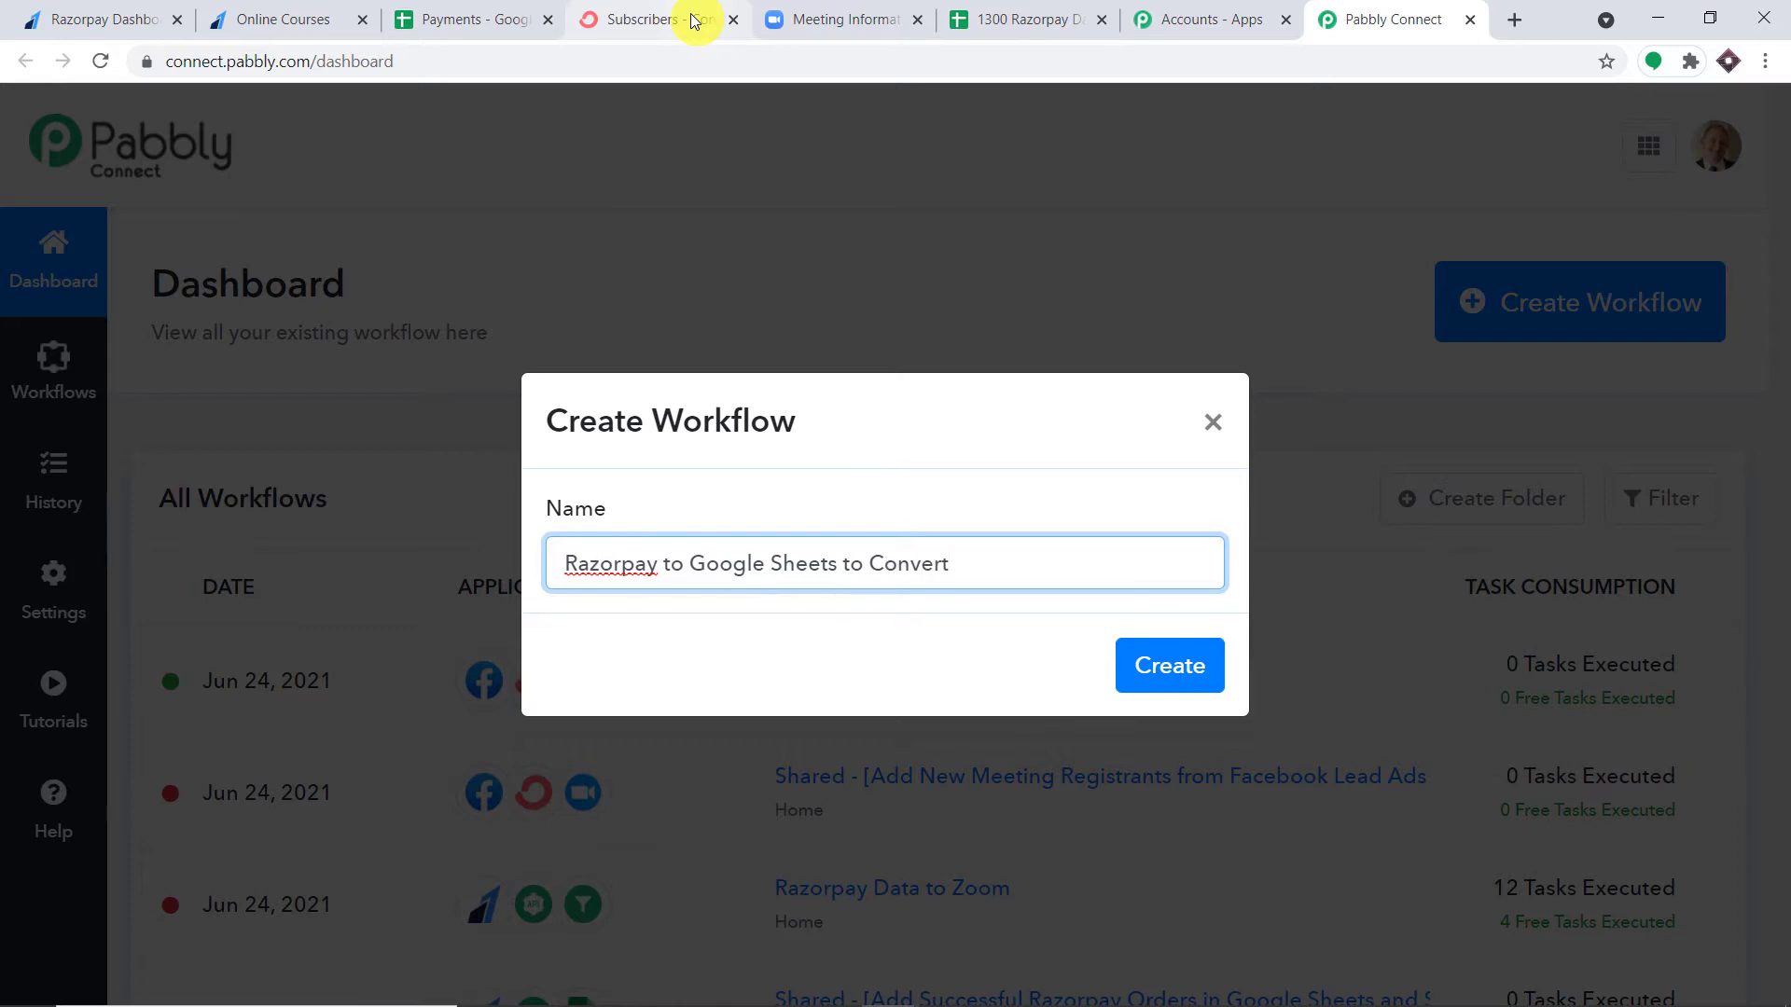
text(K)
text(t to Zoom)
click(1167, 664)
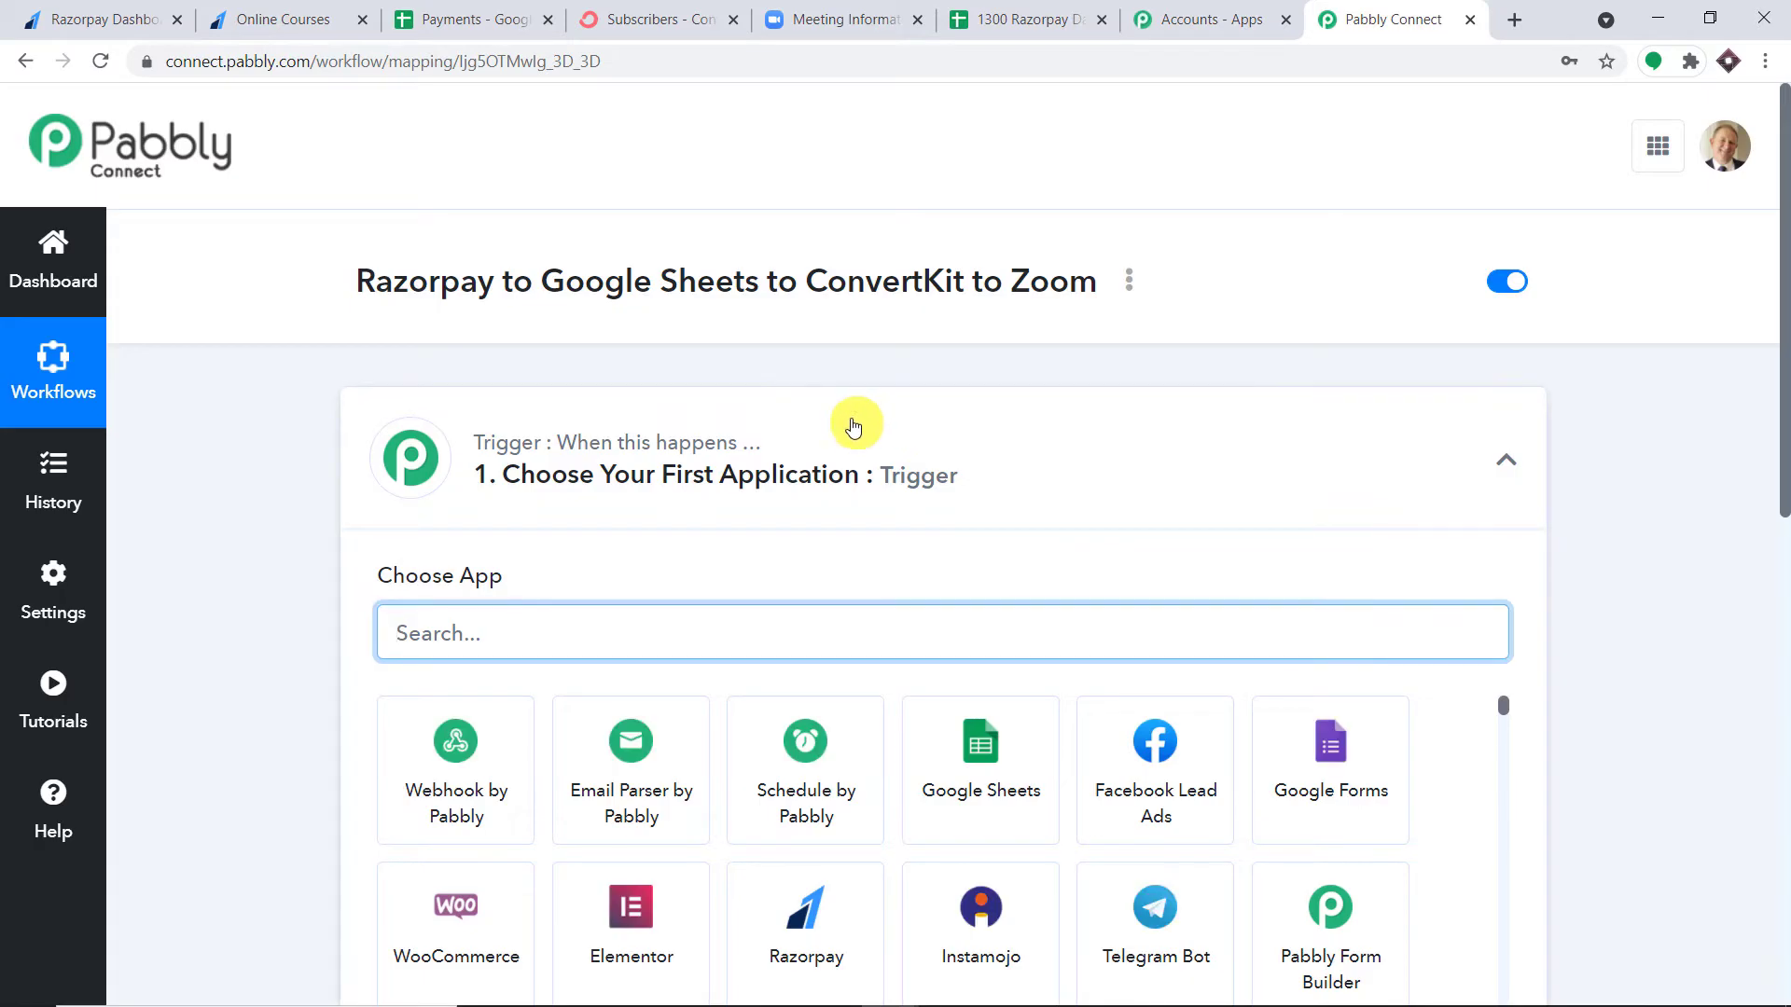
Step: Collapse the trigger step and review the new workflow's trigger, action and title
click(853, 426)
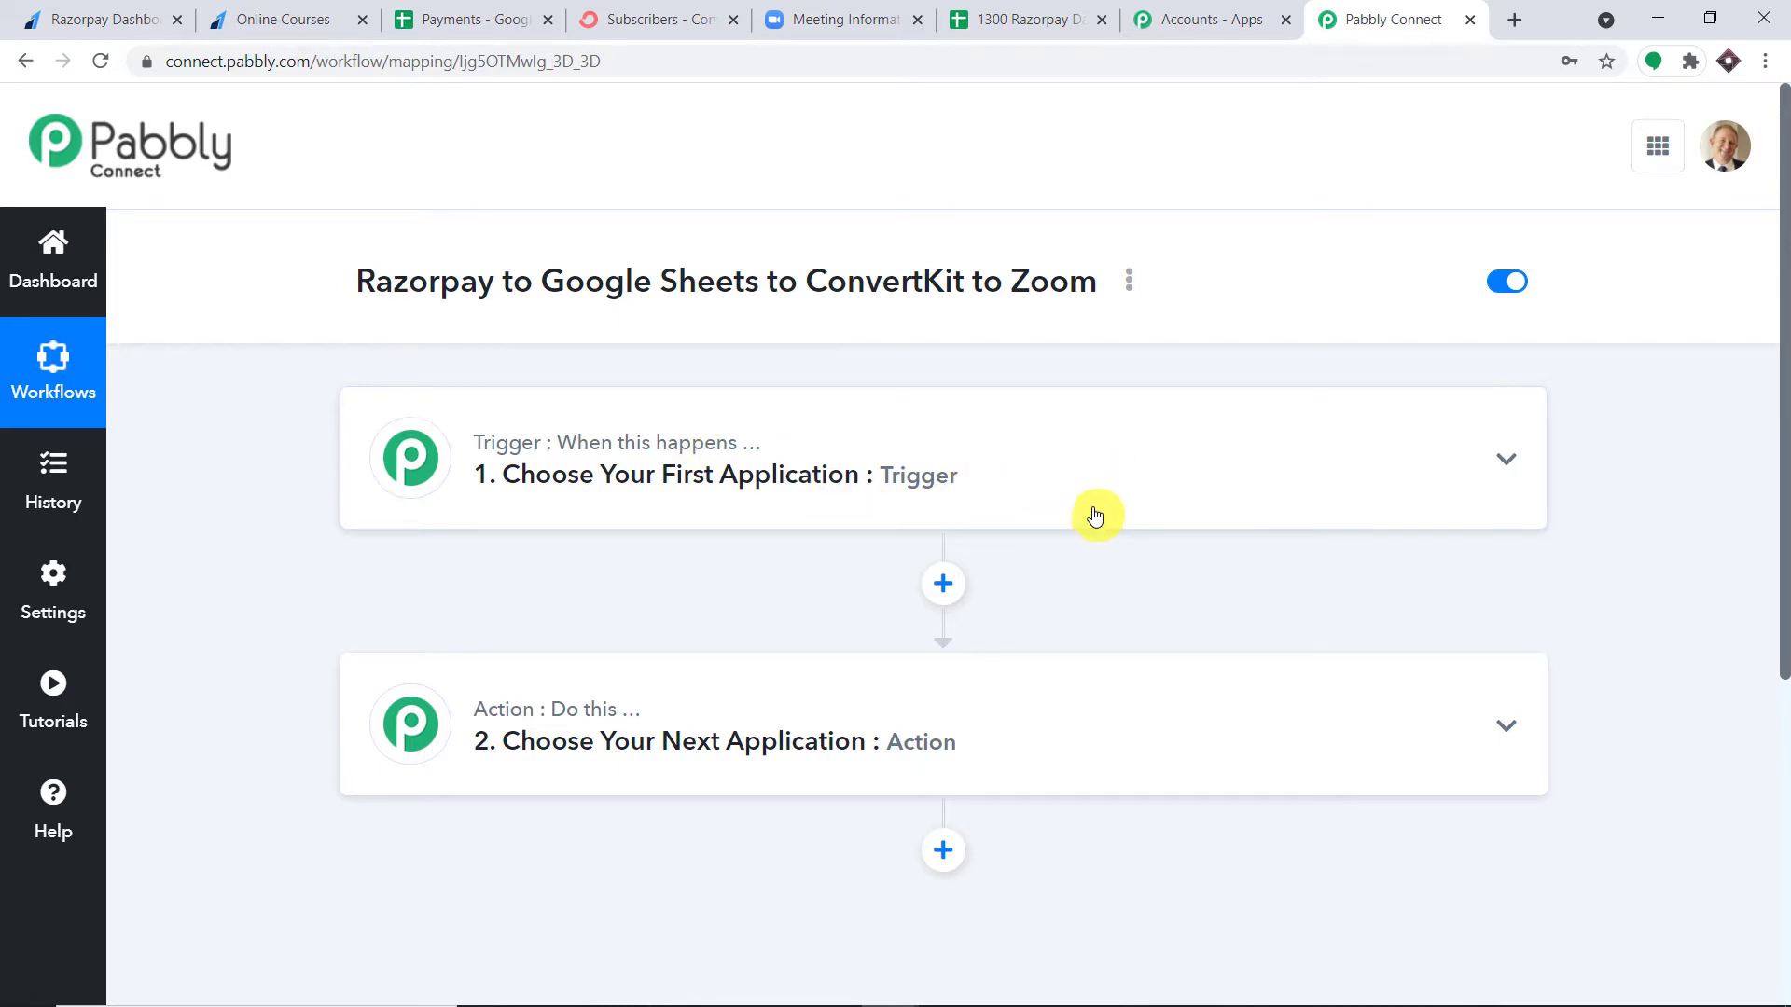
scroll(1097, 495, down, 3)
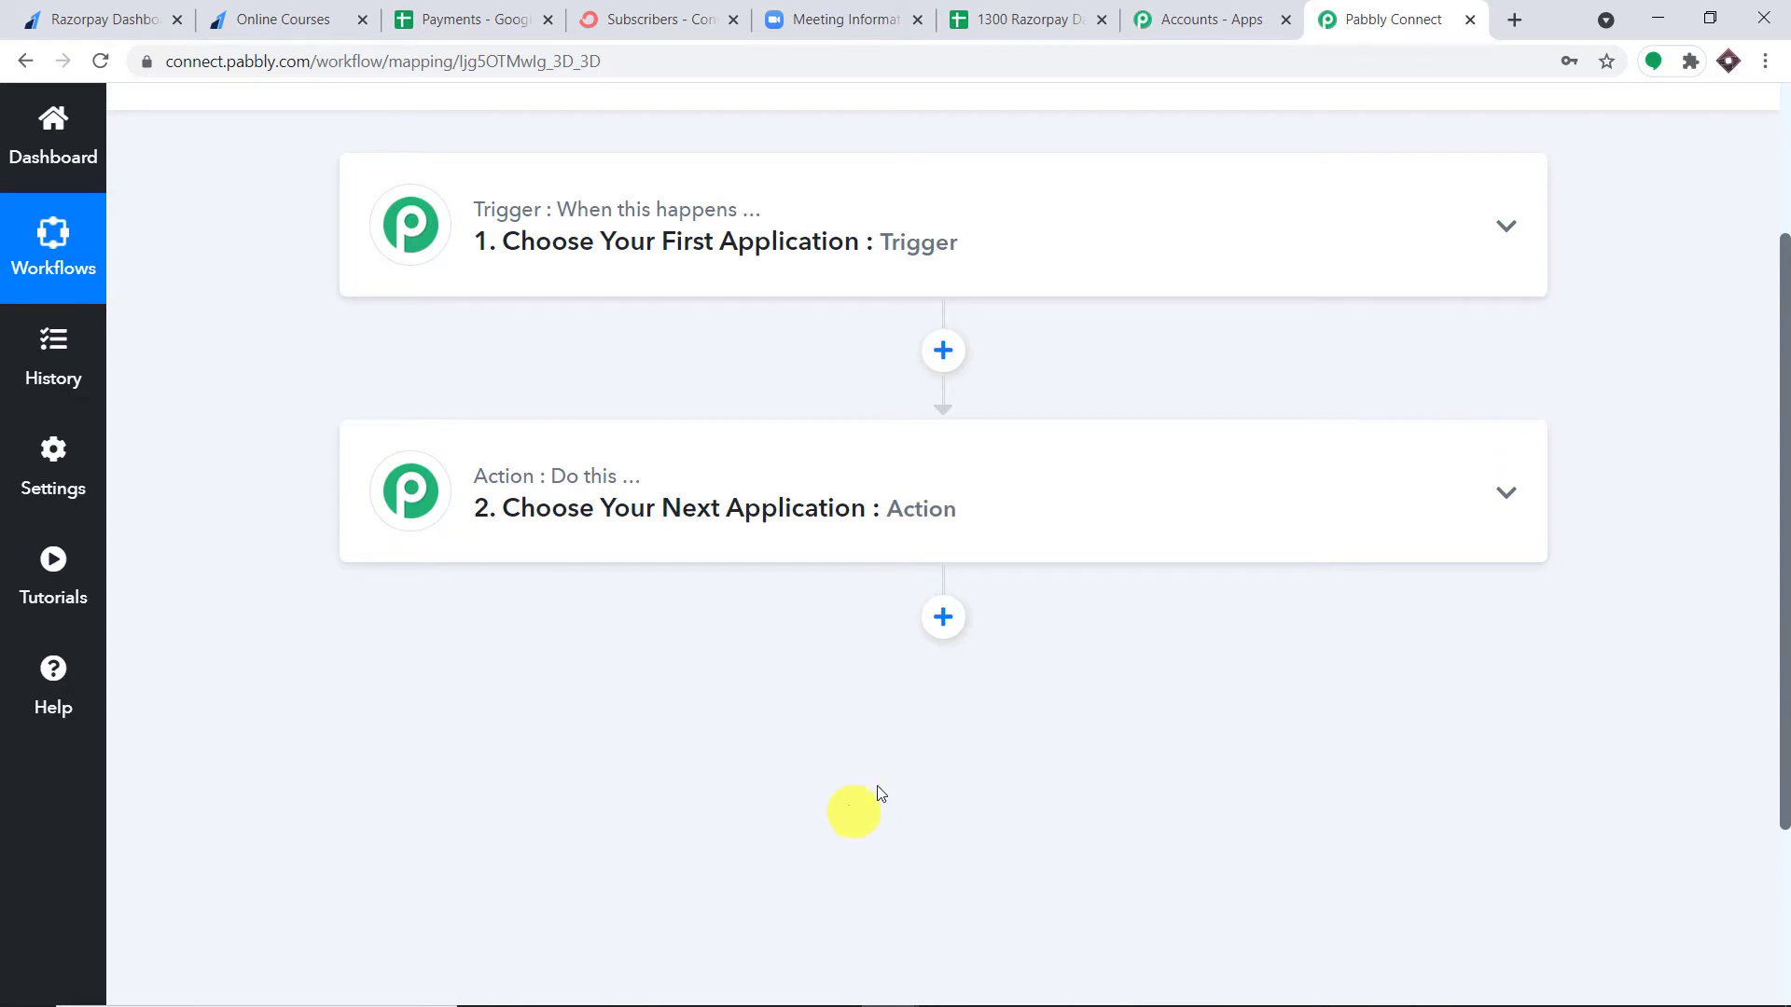
scroll(1081, 345, up, 3)
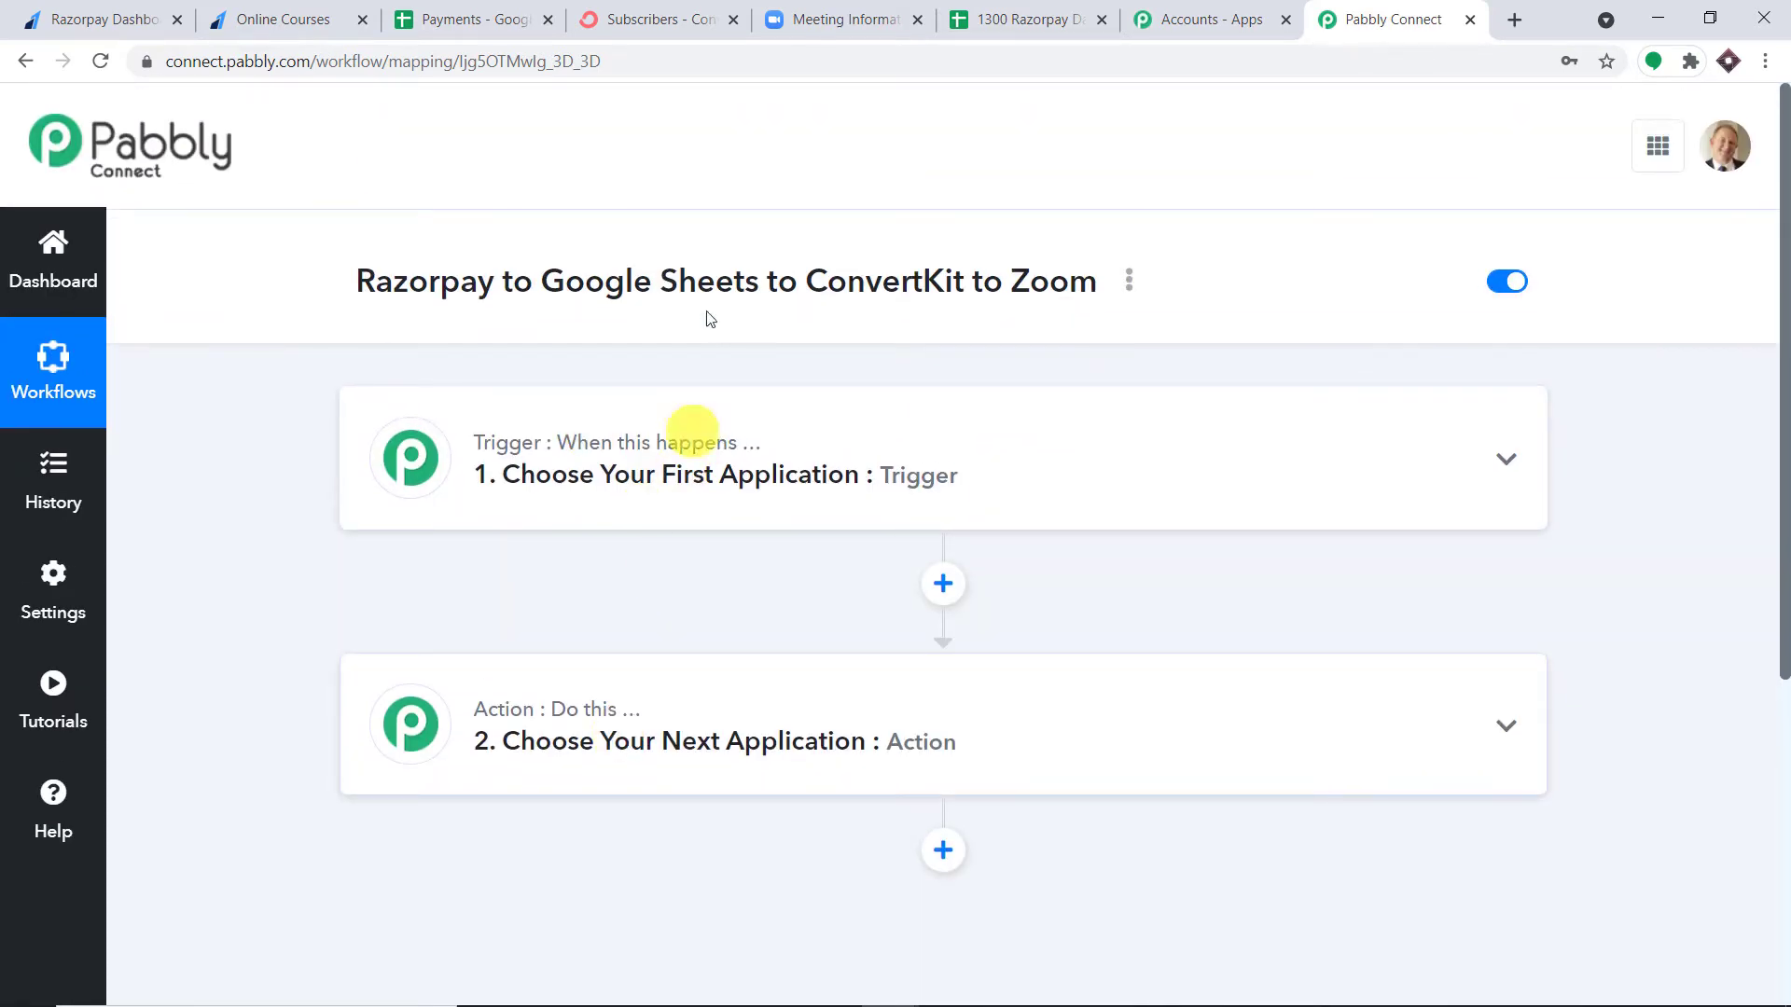
drag(351, 275, 1103, 287)
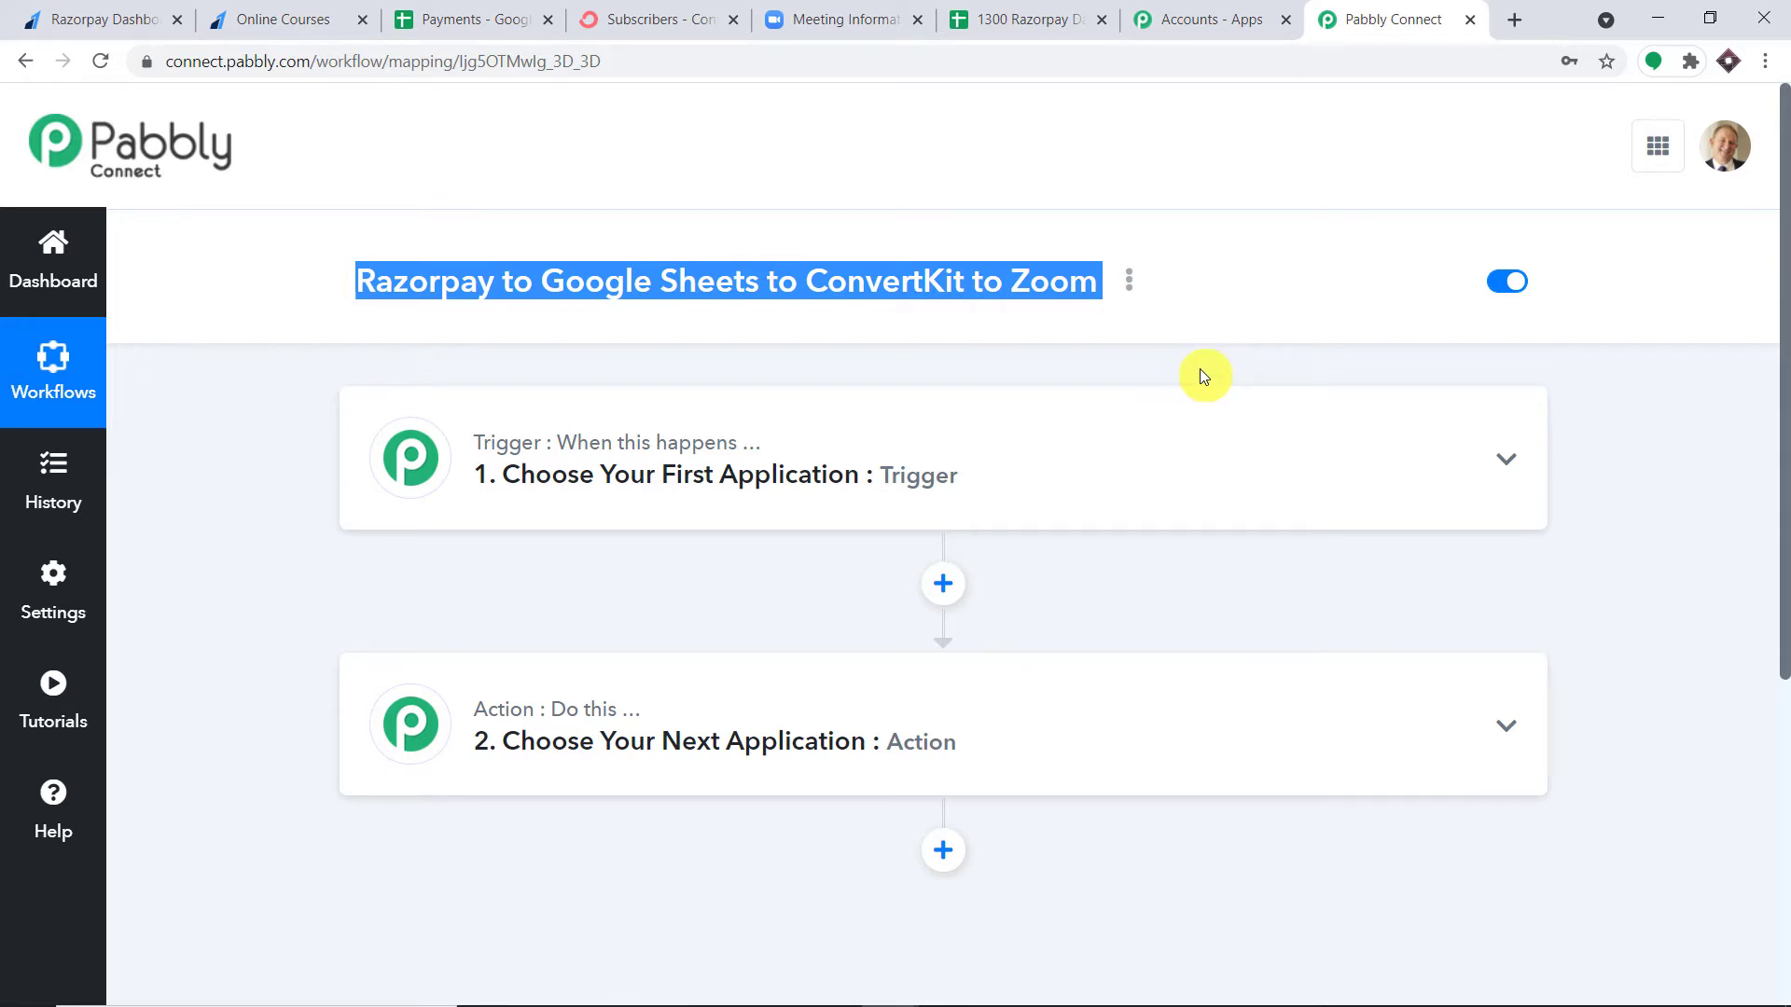
Step: Expand the workflow's trigger step and choose Razorpay as its app
click(743, 440)
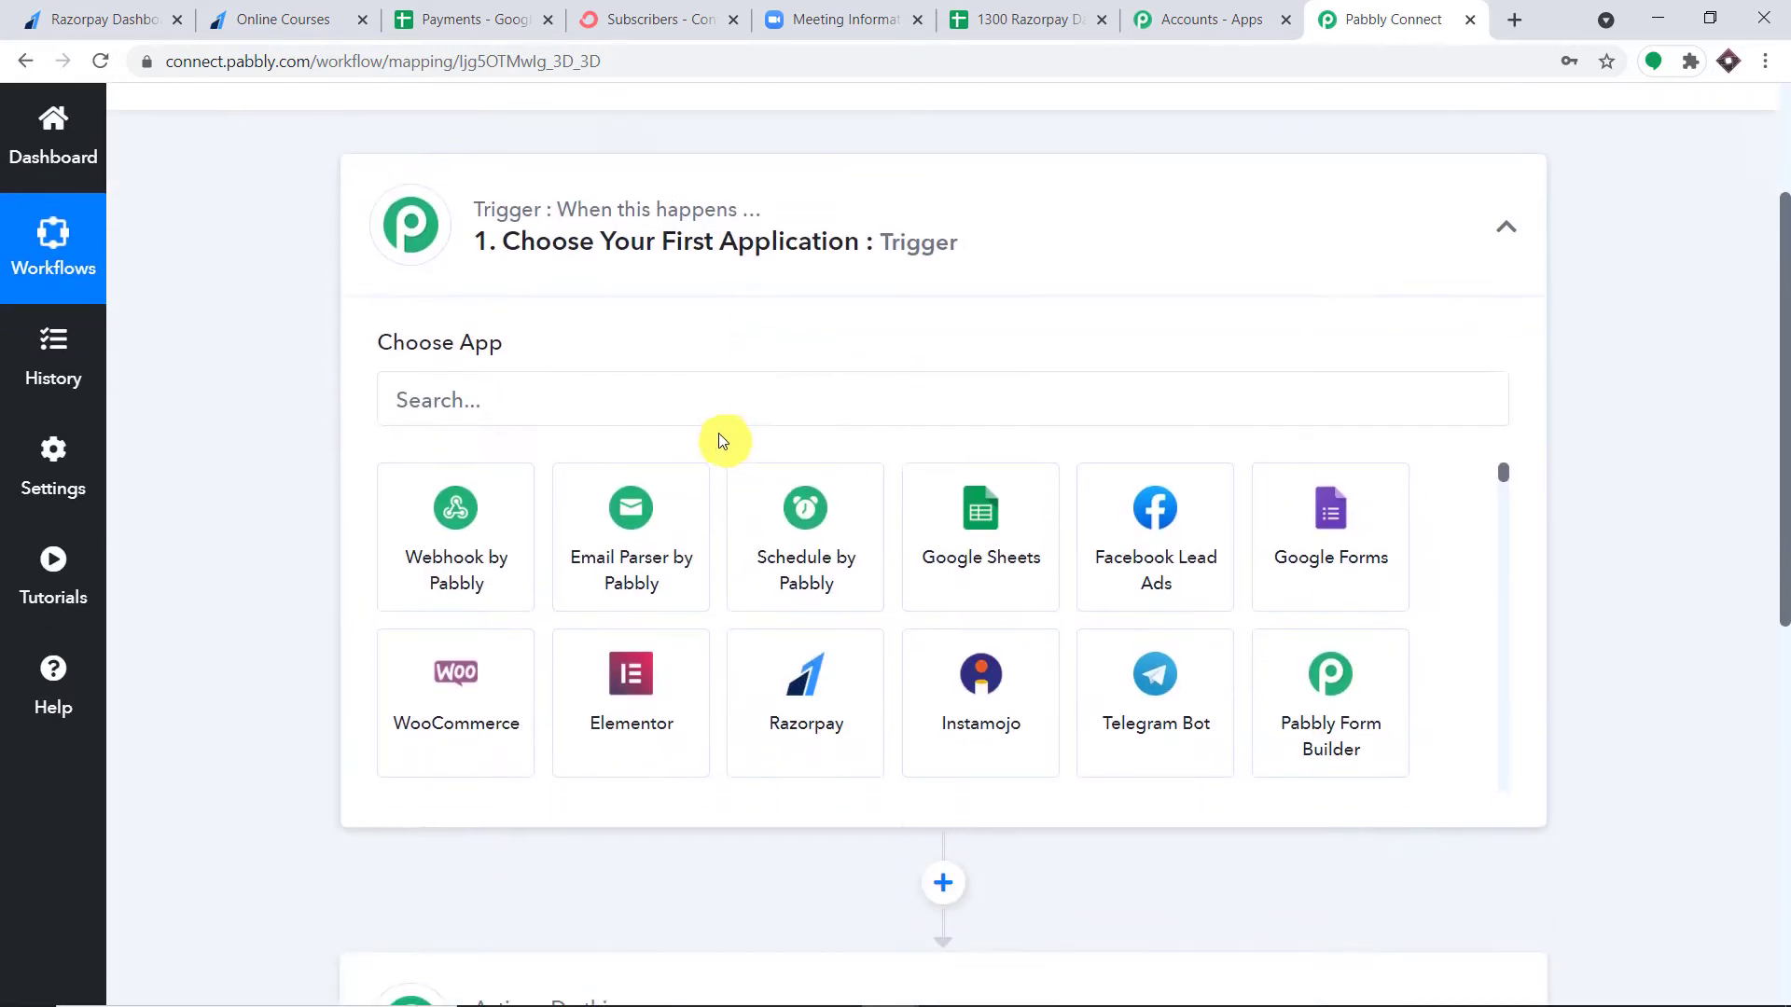
click(687, 402)
text(razo)
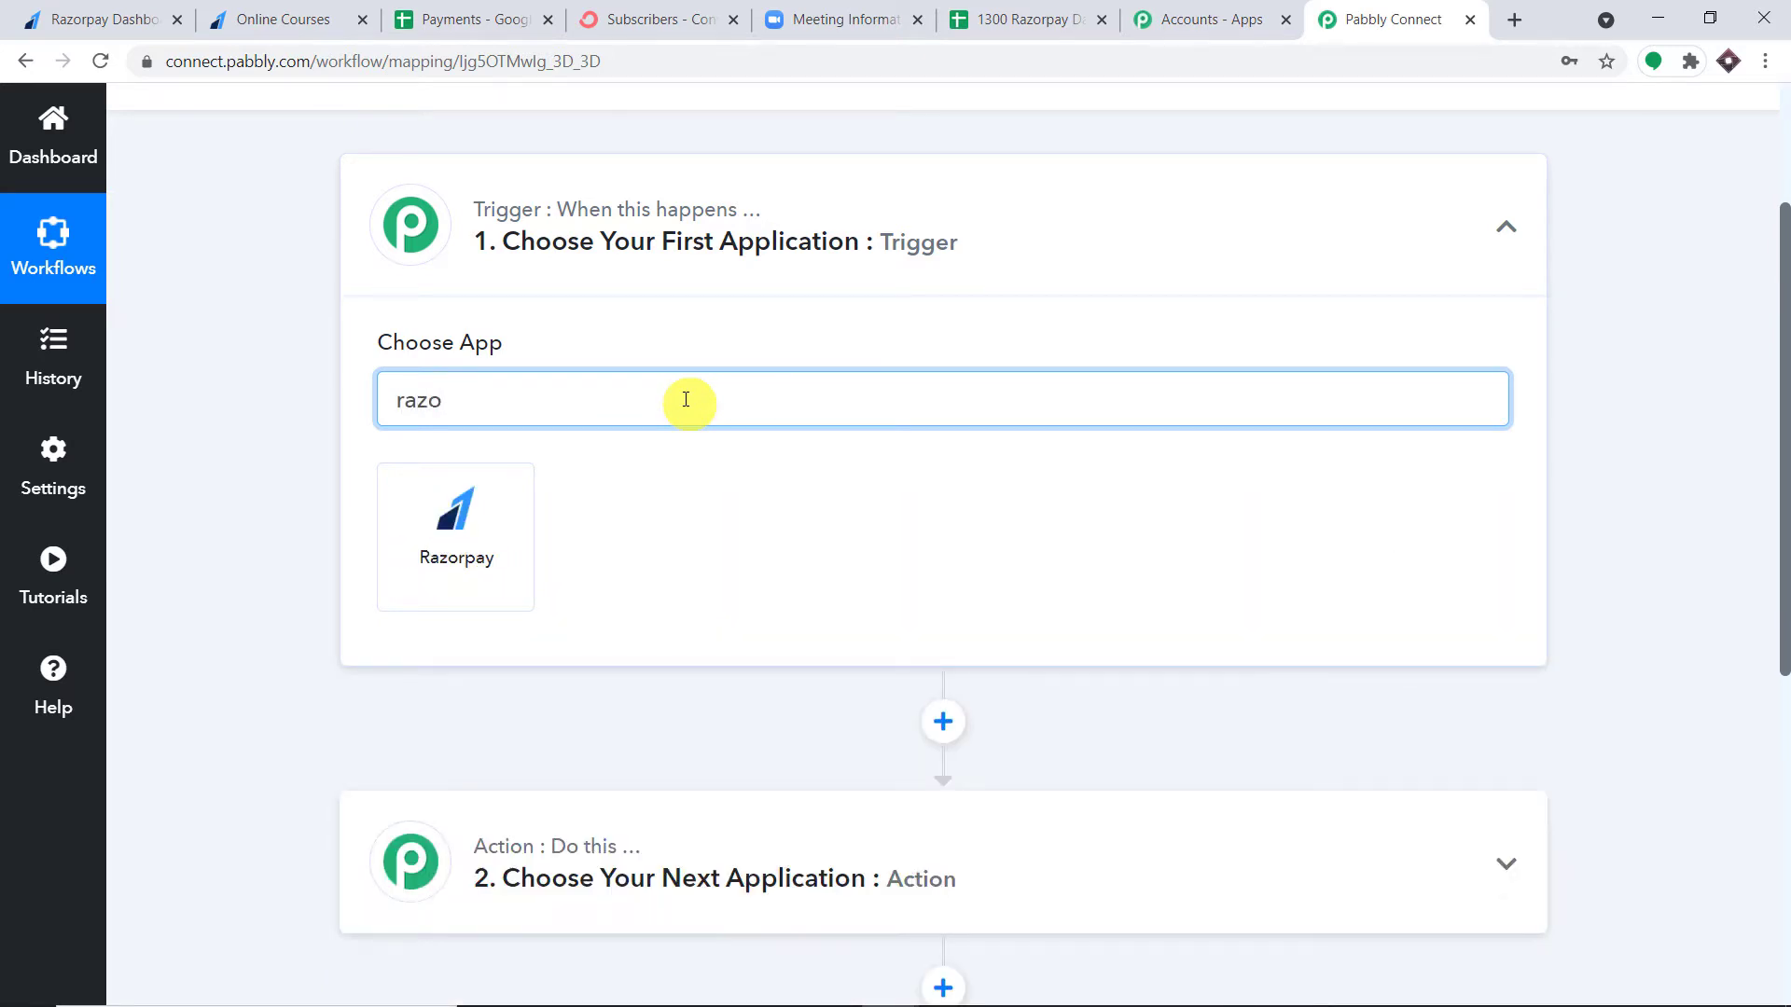
click(481, 549)
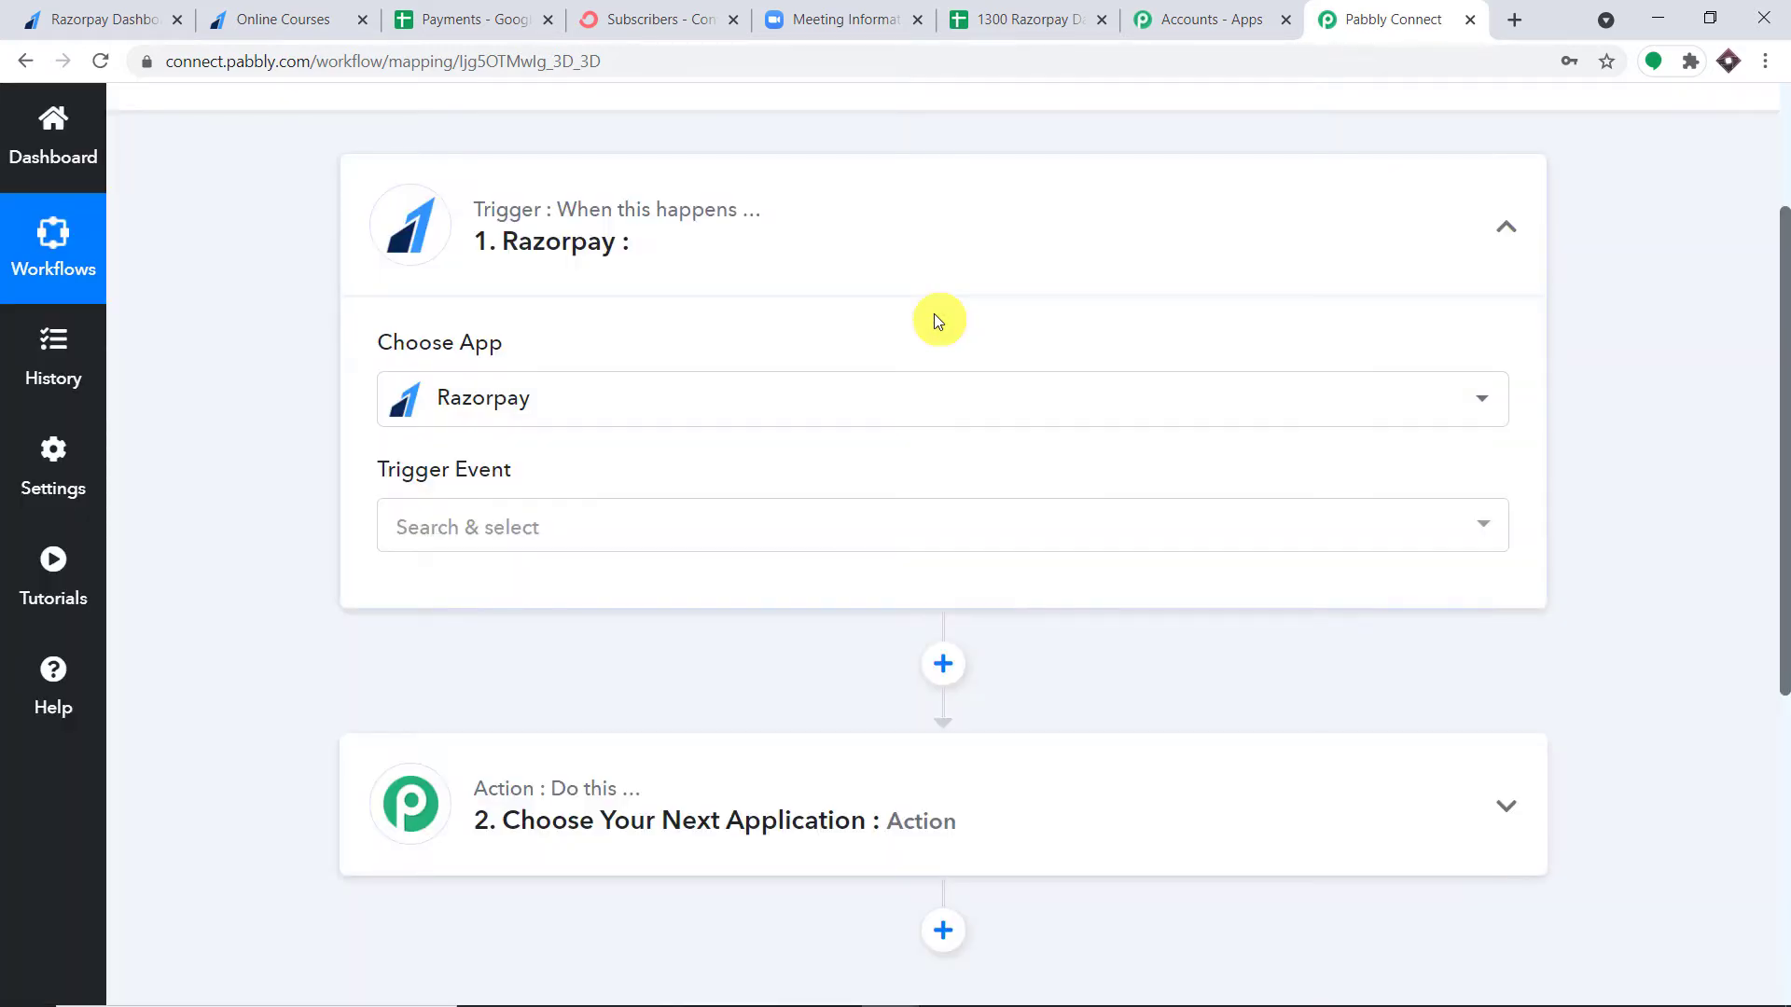
Step: Set the Razorpay trigger event to Payment Captured
click(719, 527)
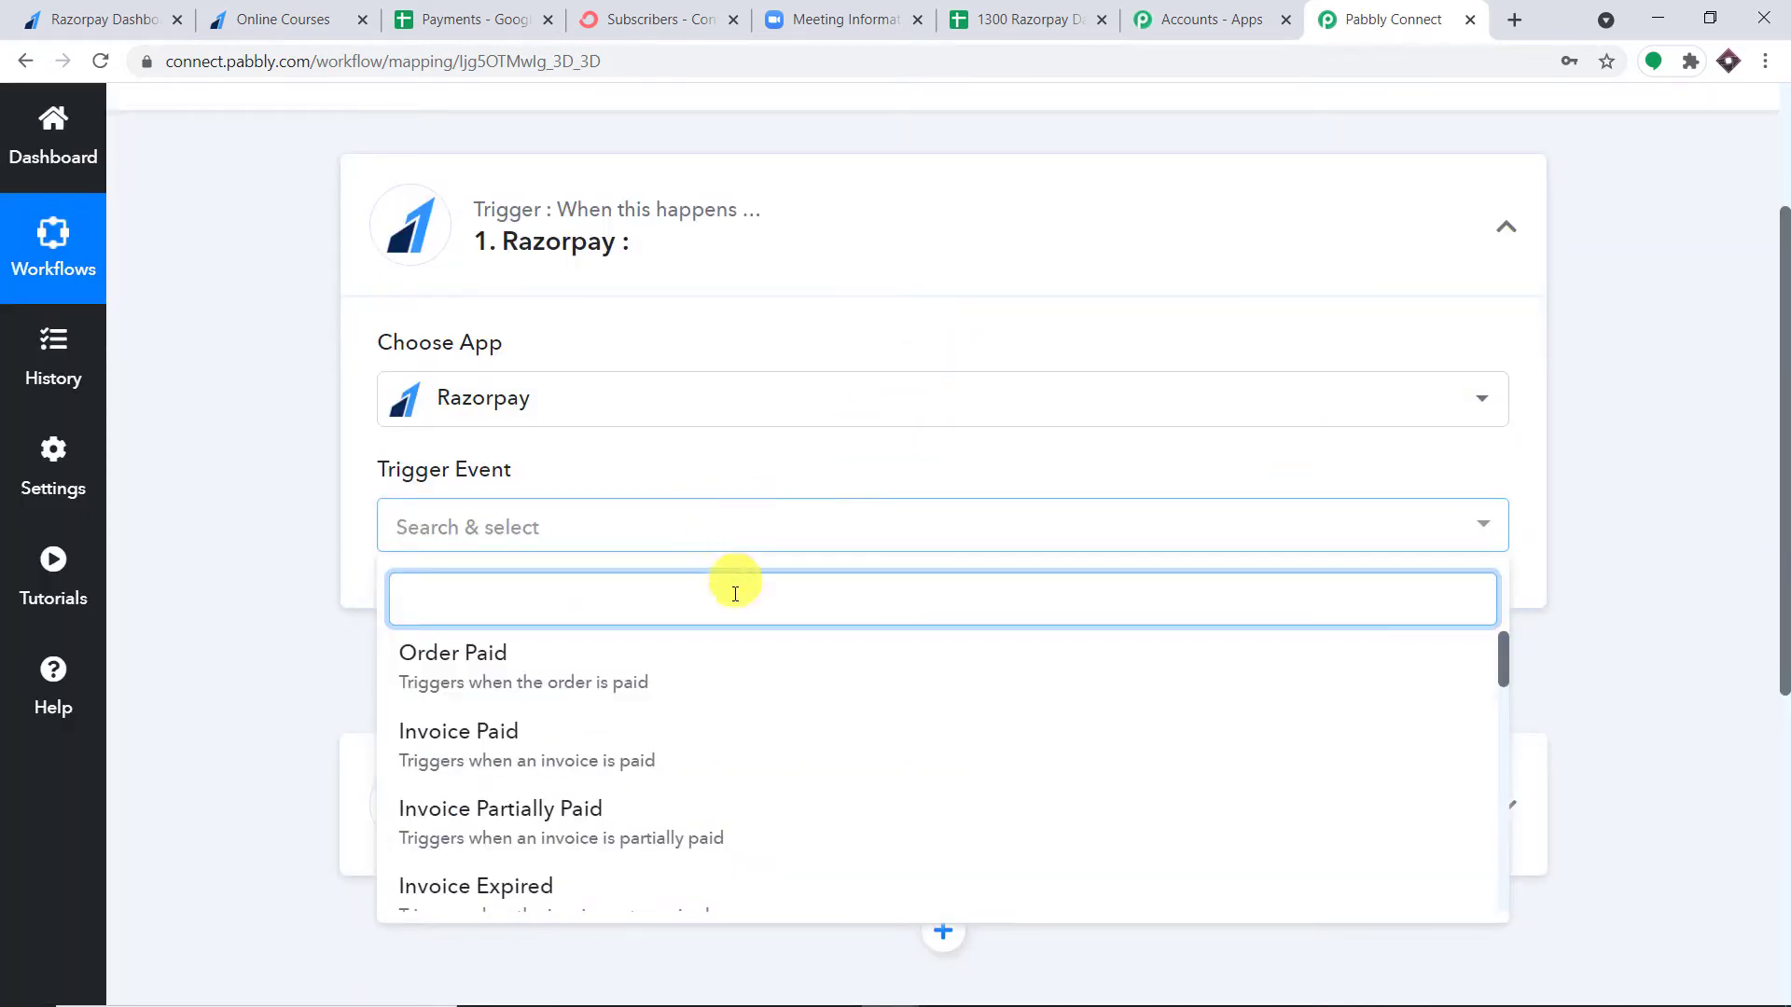
scroll(739, 658, down, 1)
scroll(739, 658, down, 2)
scroll(704, 709, up, 1)
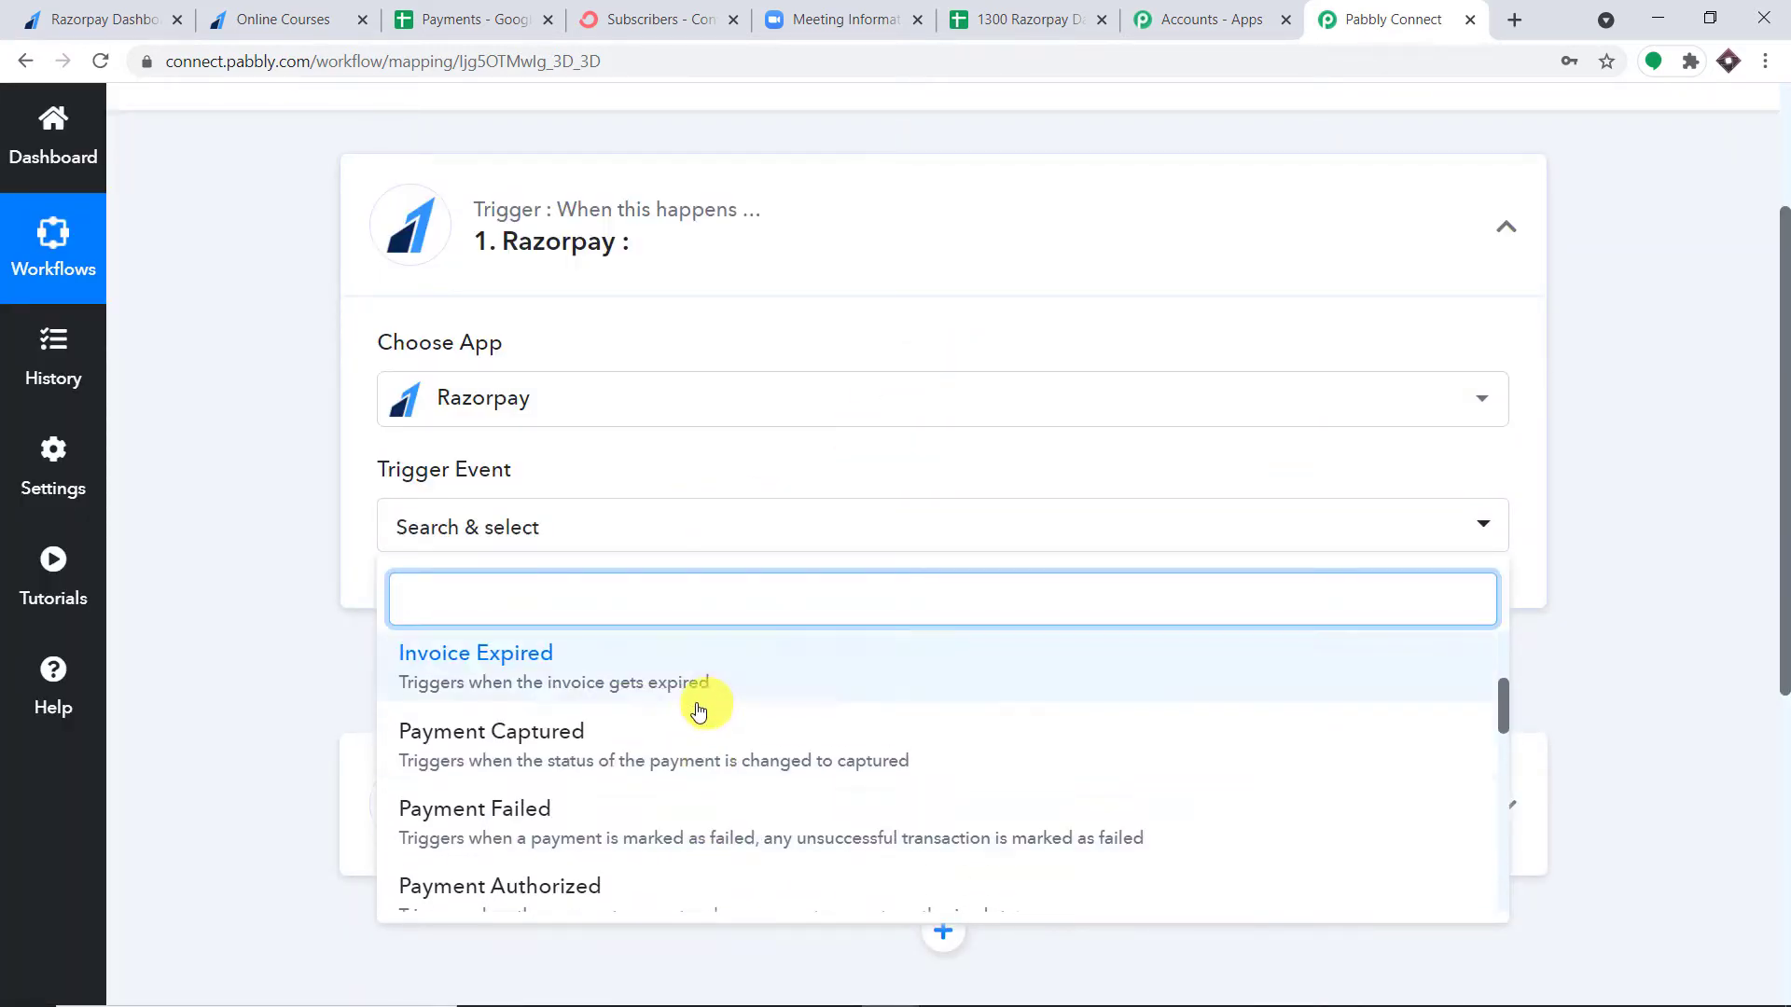
click(662, 740)
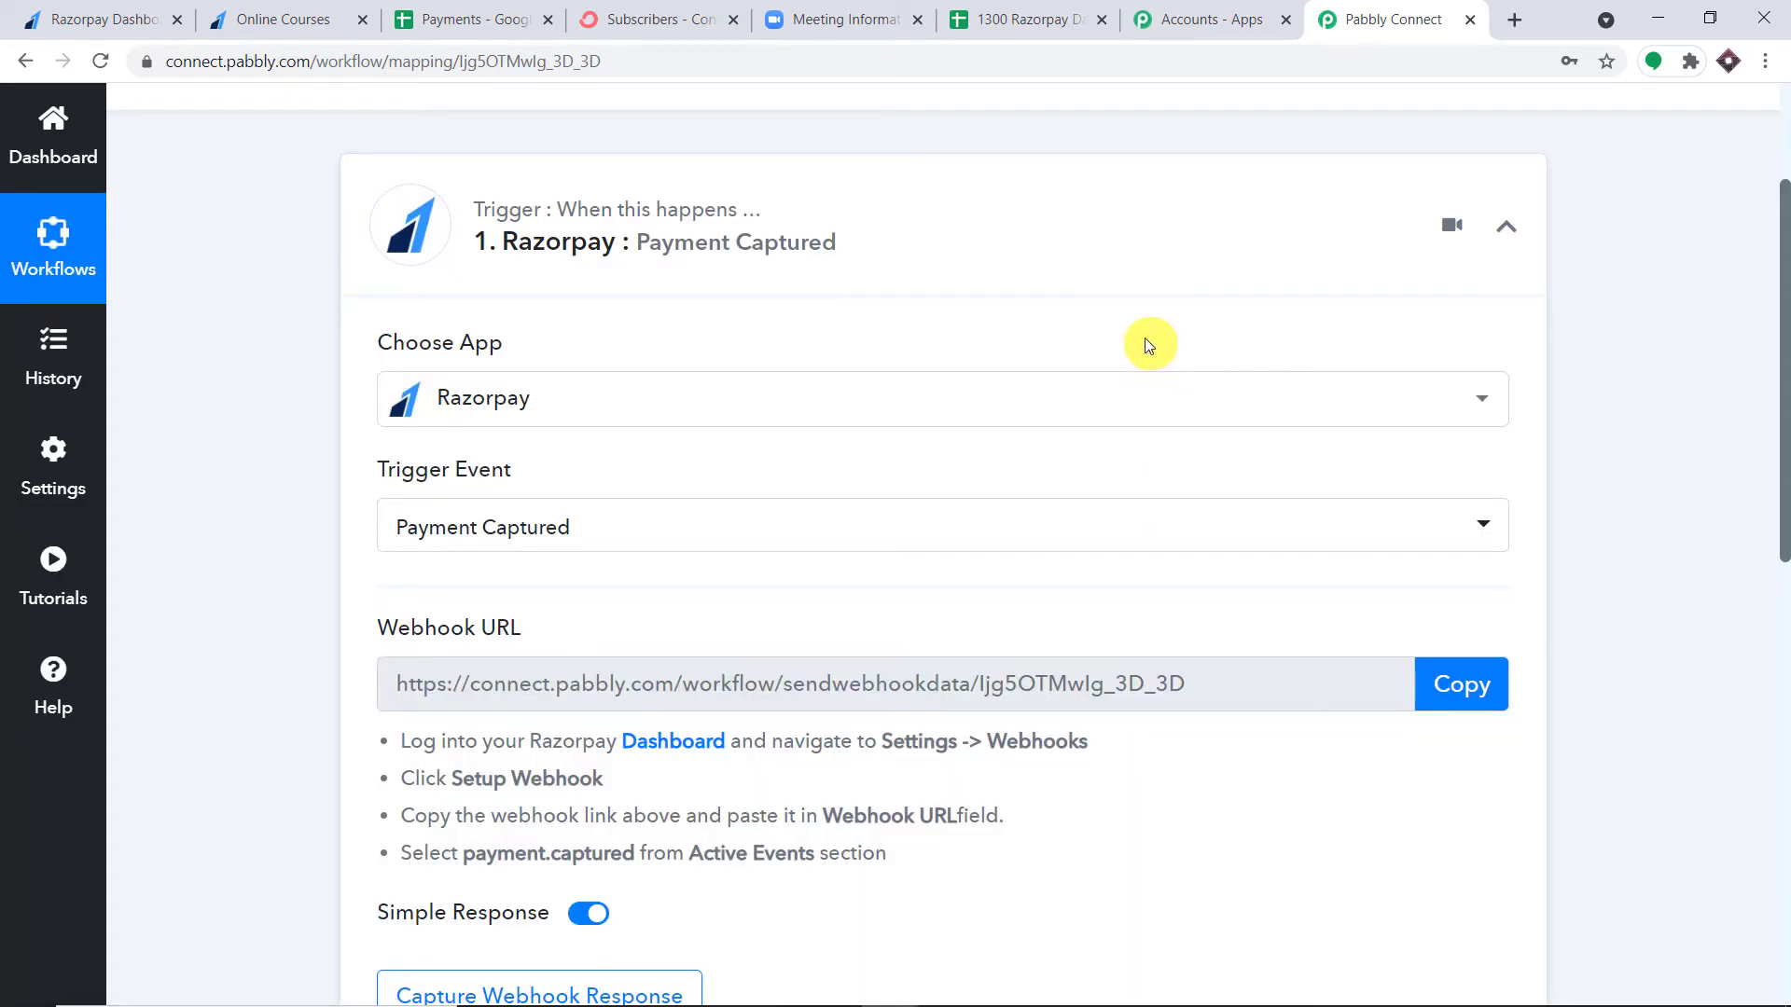
Step: Look through the other Razorpay trigger events and close the list without changing the selection
click(886, 525)
scroll(972, 537, down, 8)
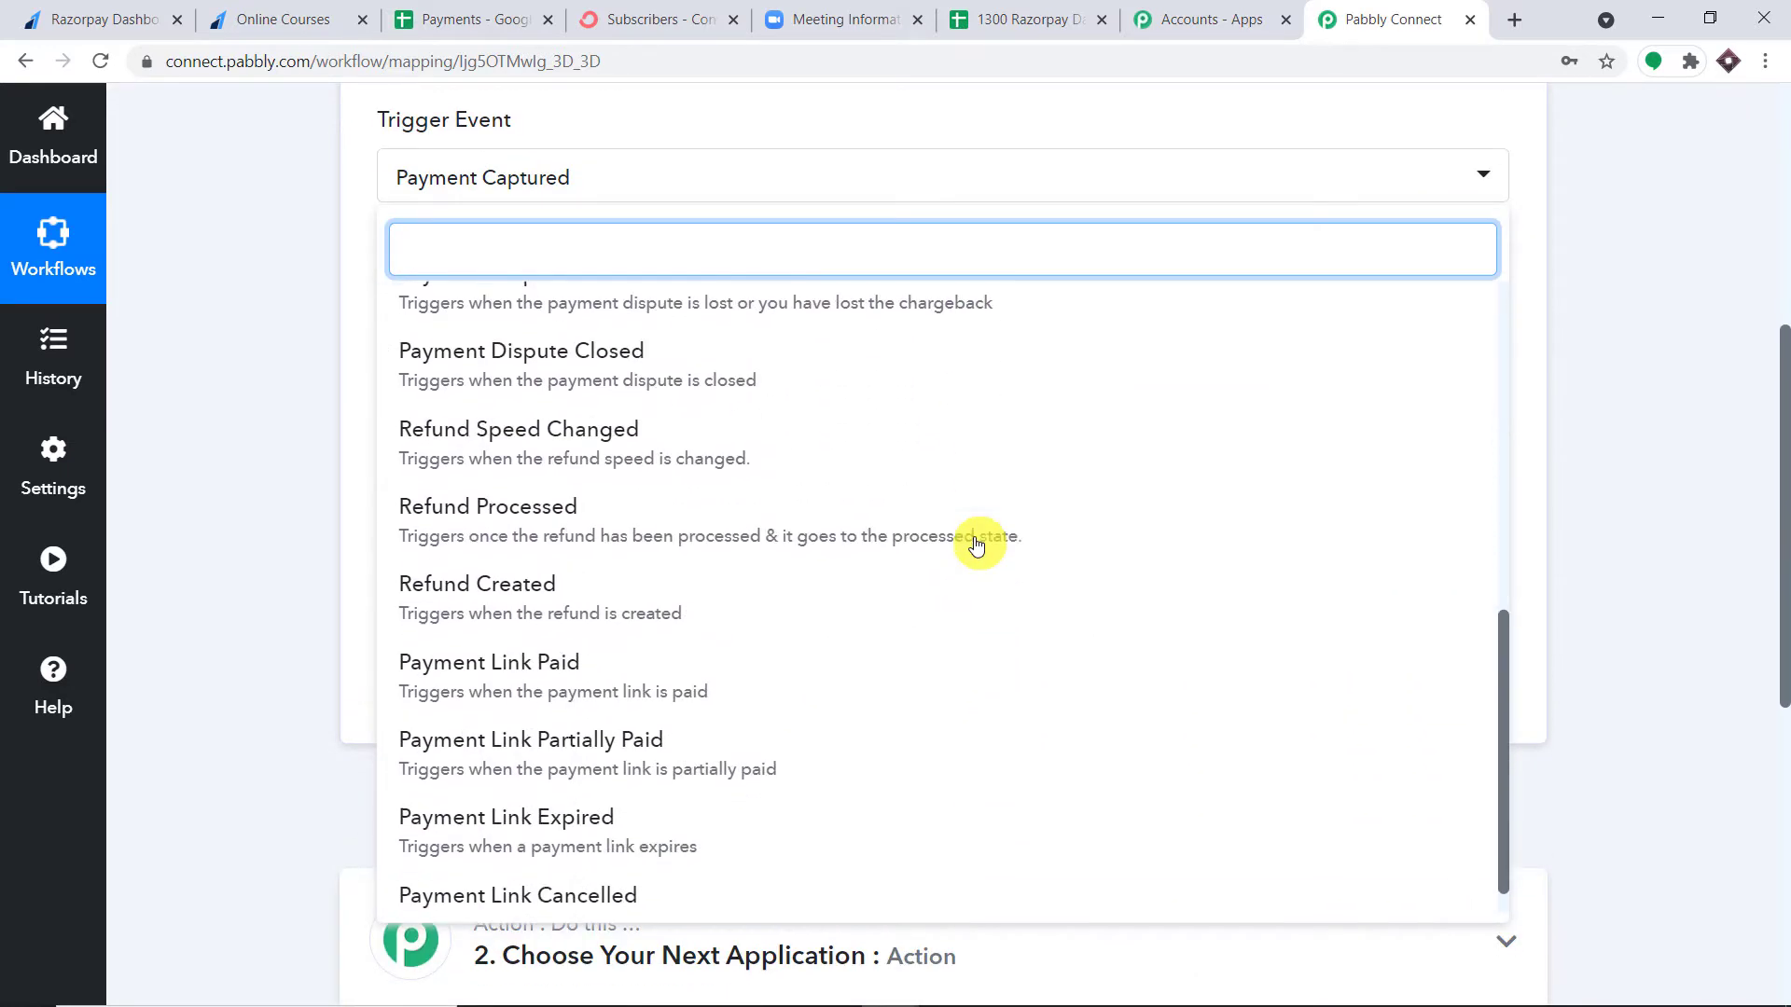
scroll(971, 536, up, 8)
click(1621, 201)
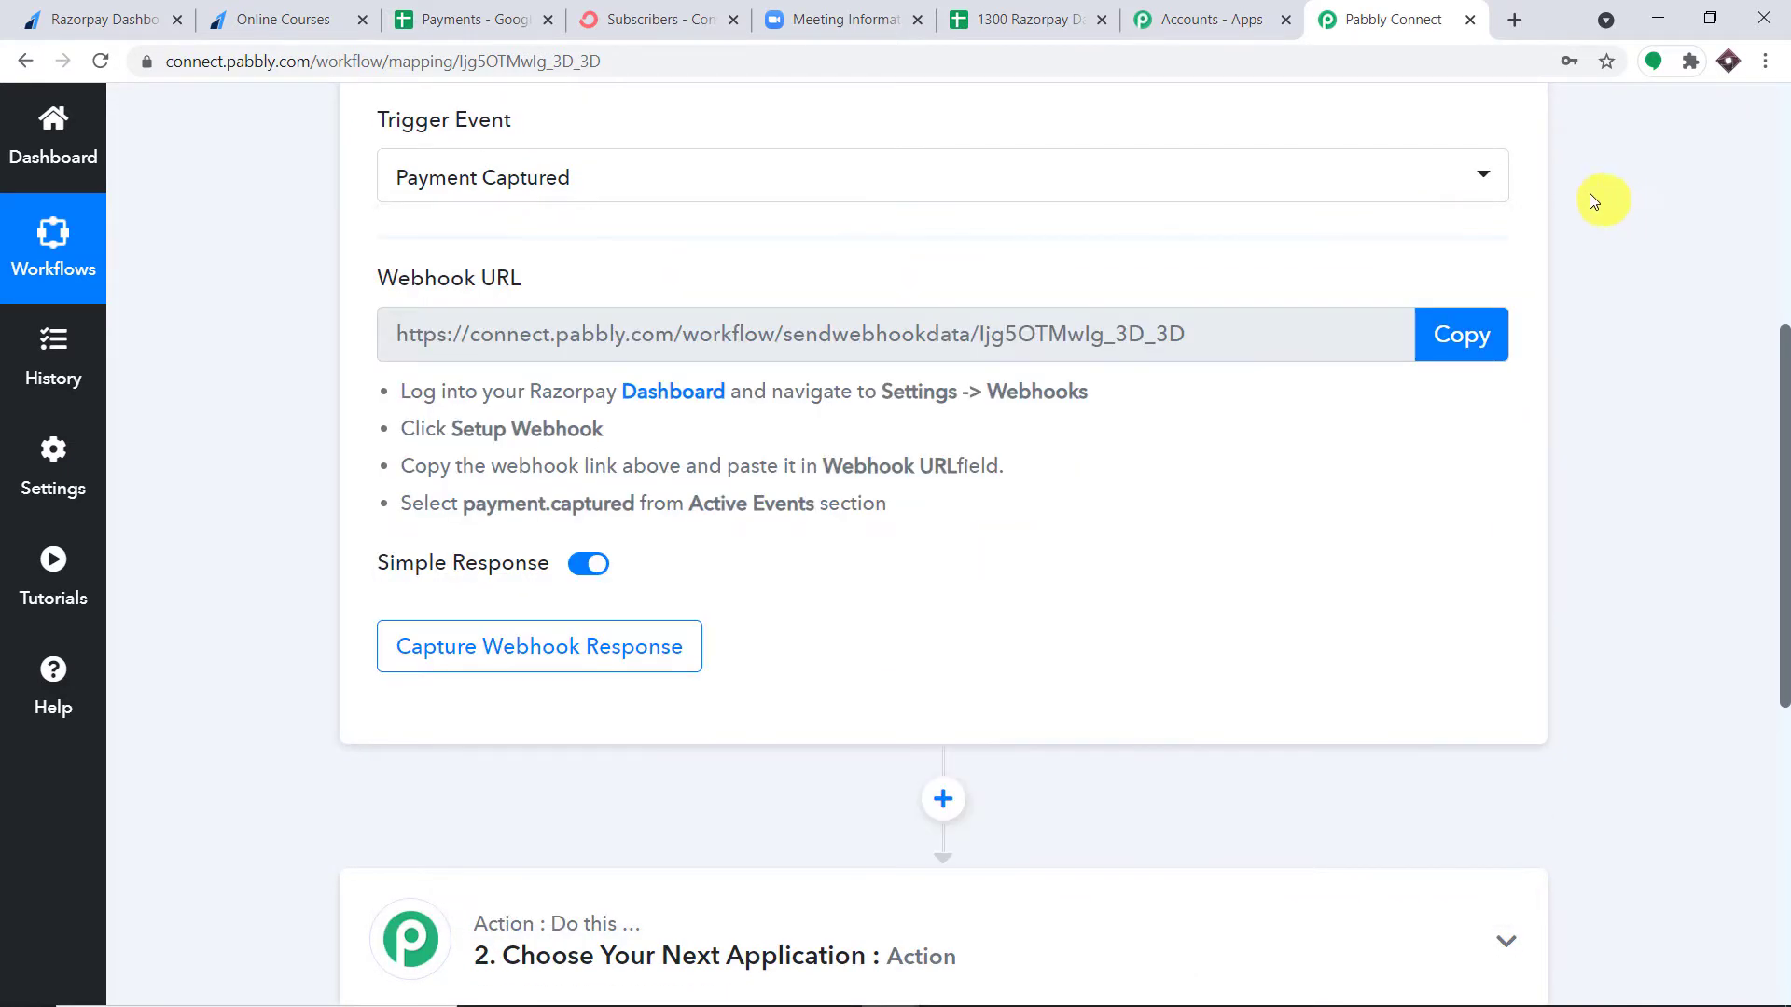
scroll(1589, 193, up, 3)
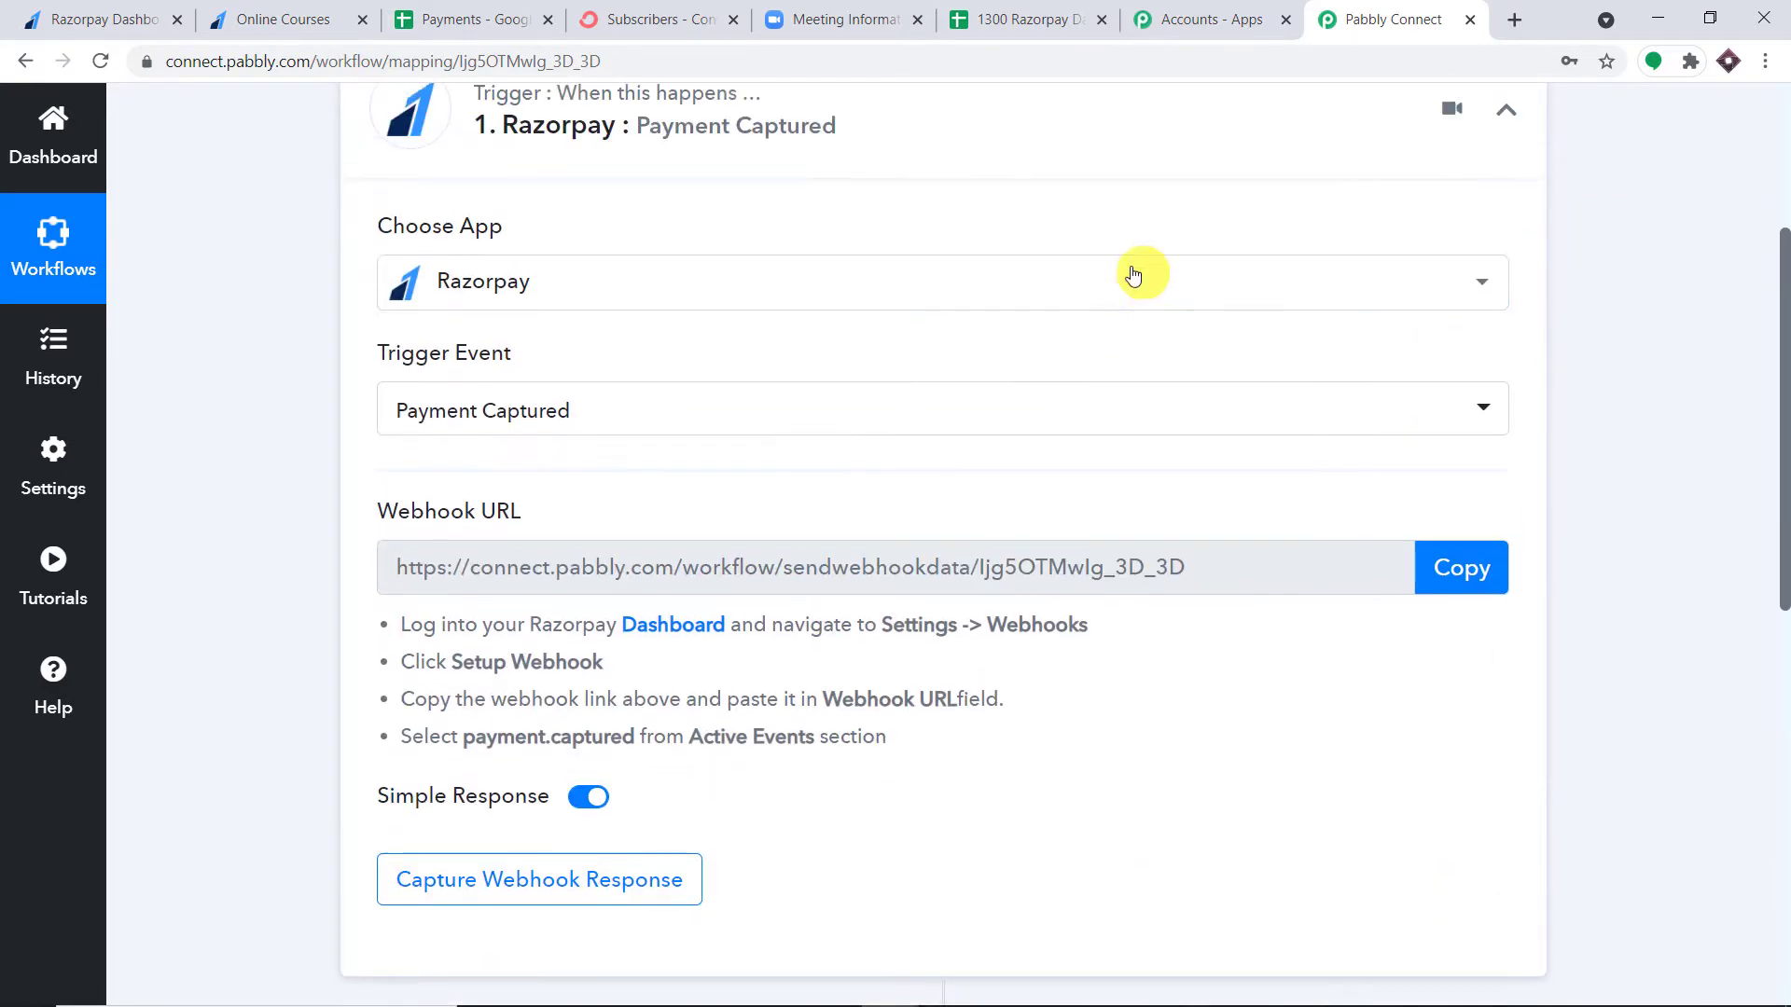
Step: View the Pabbly Forum help page, close it and return to the Razorpay trigger settings
click(53, 685)
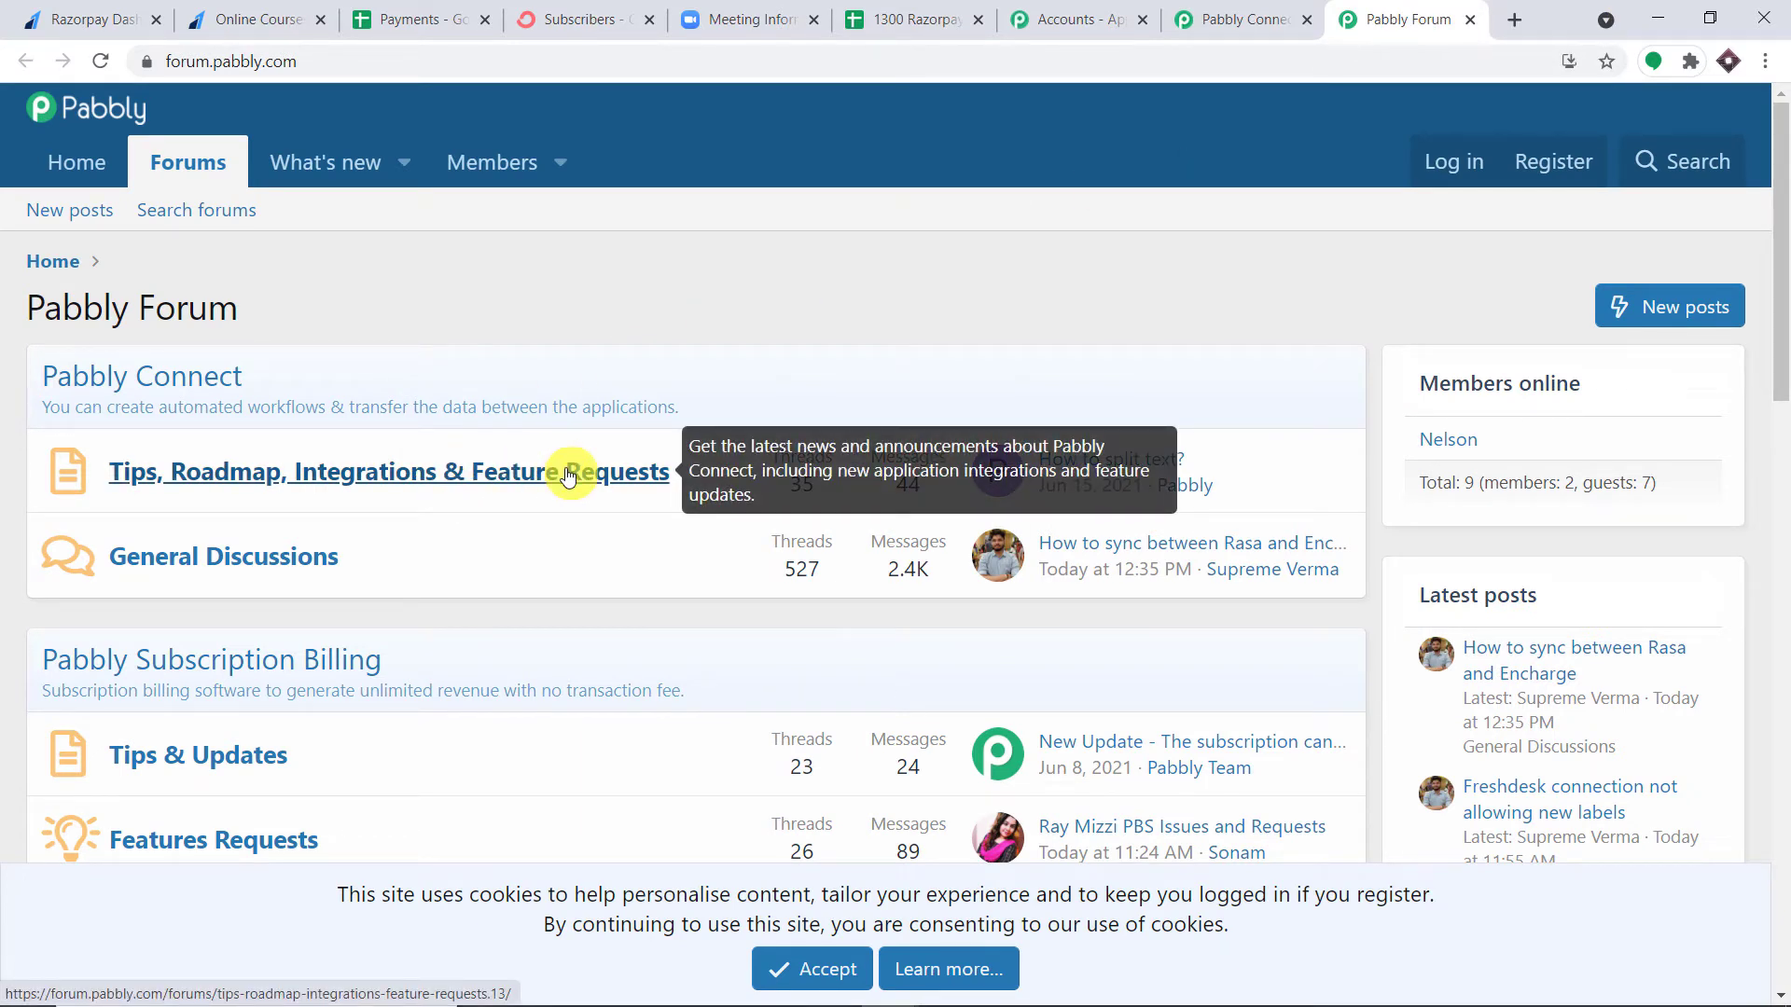
click(1470, 19)
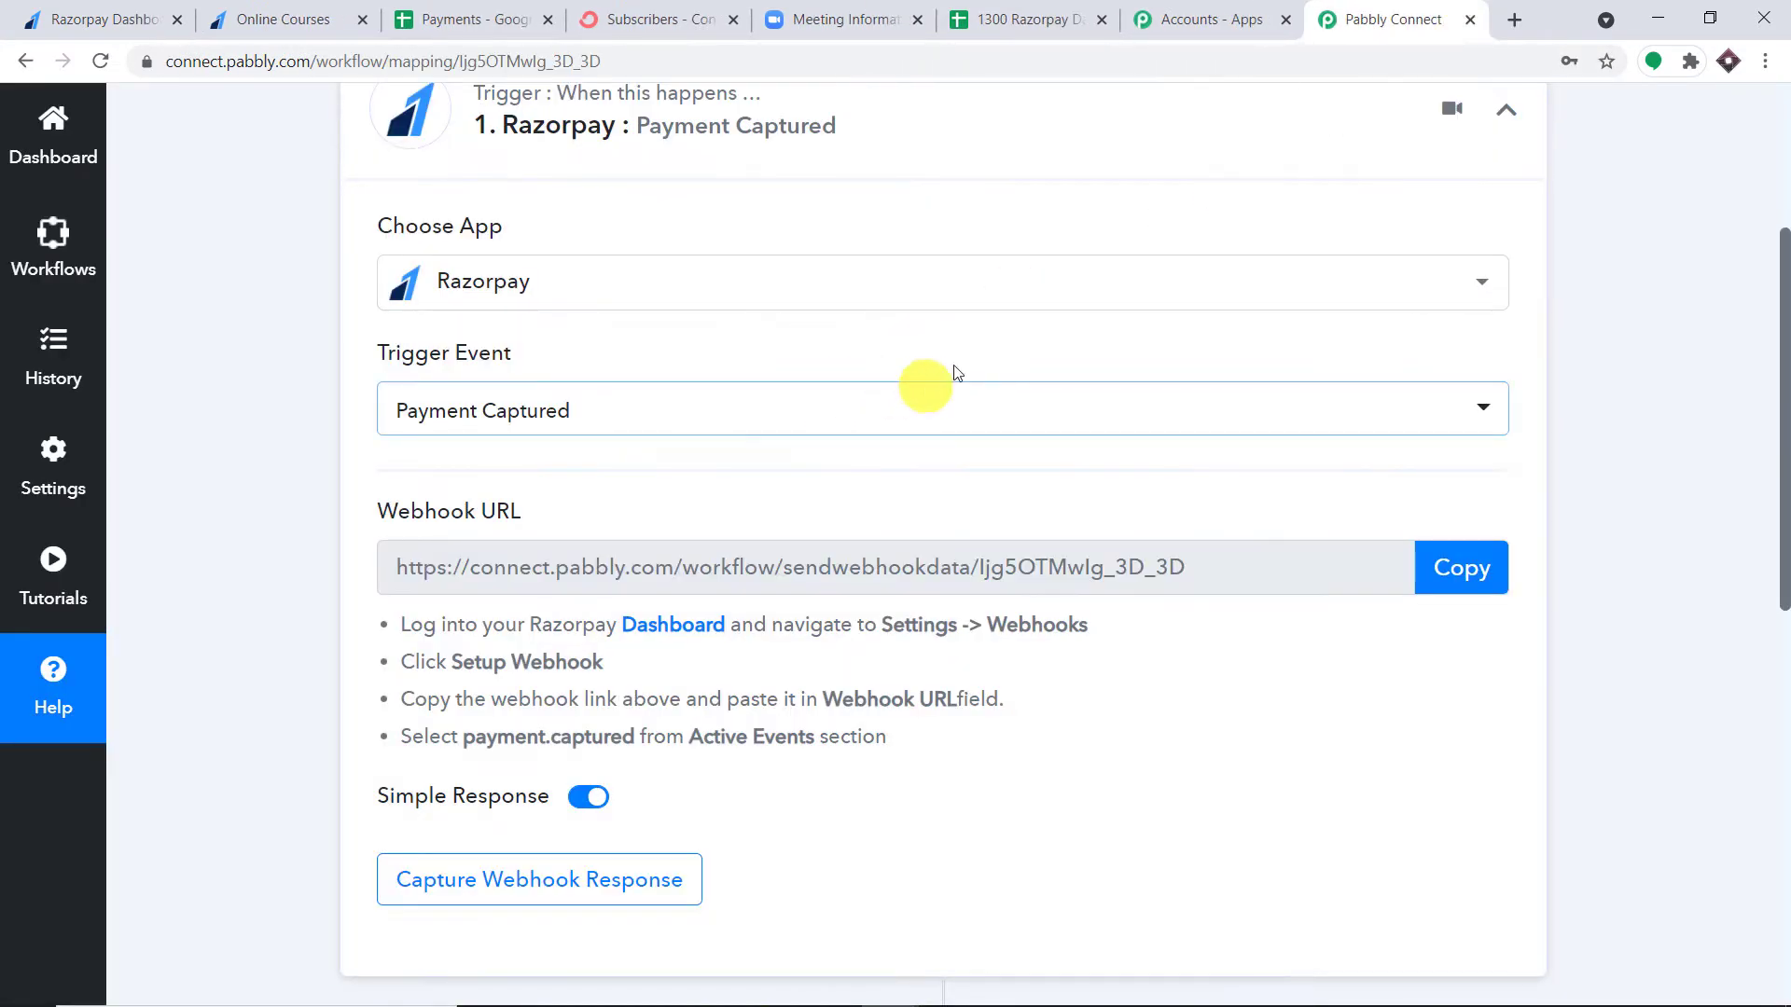
scroll(1115, 325, up, 1)
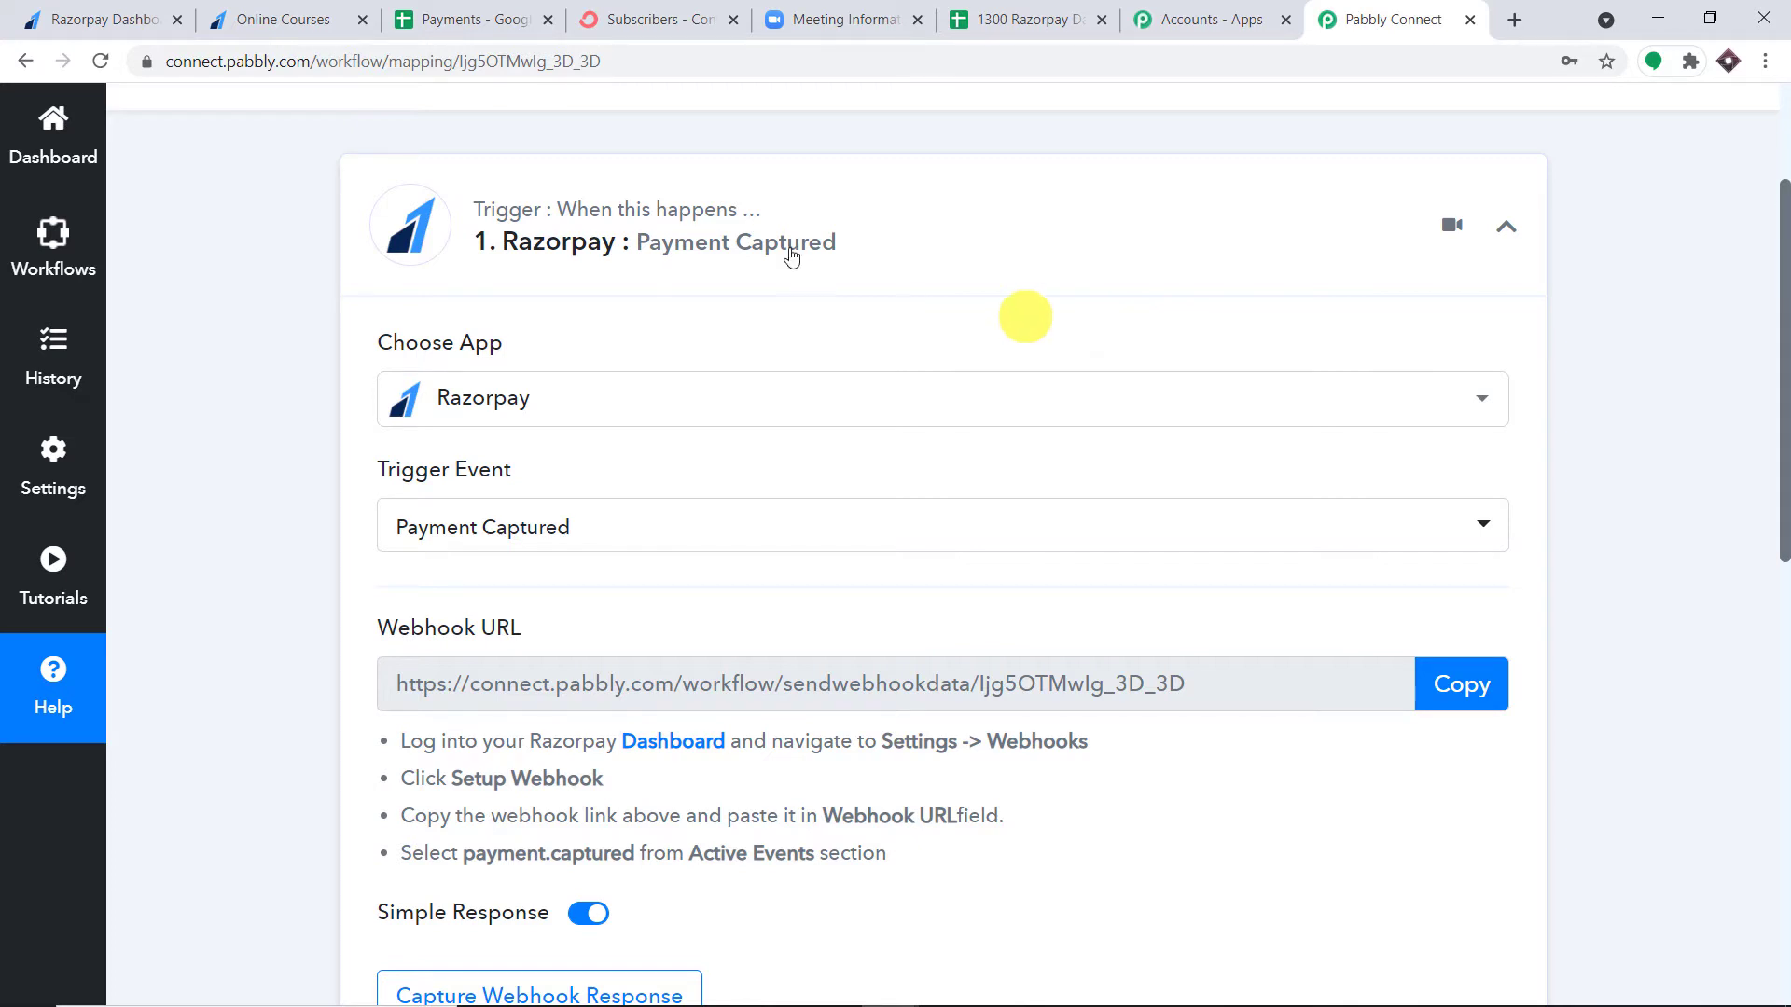
Step: Switch to the Razorpay dashboard and open its webhook settings
click(37, 17)
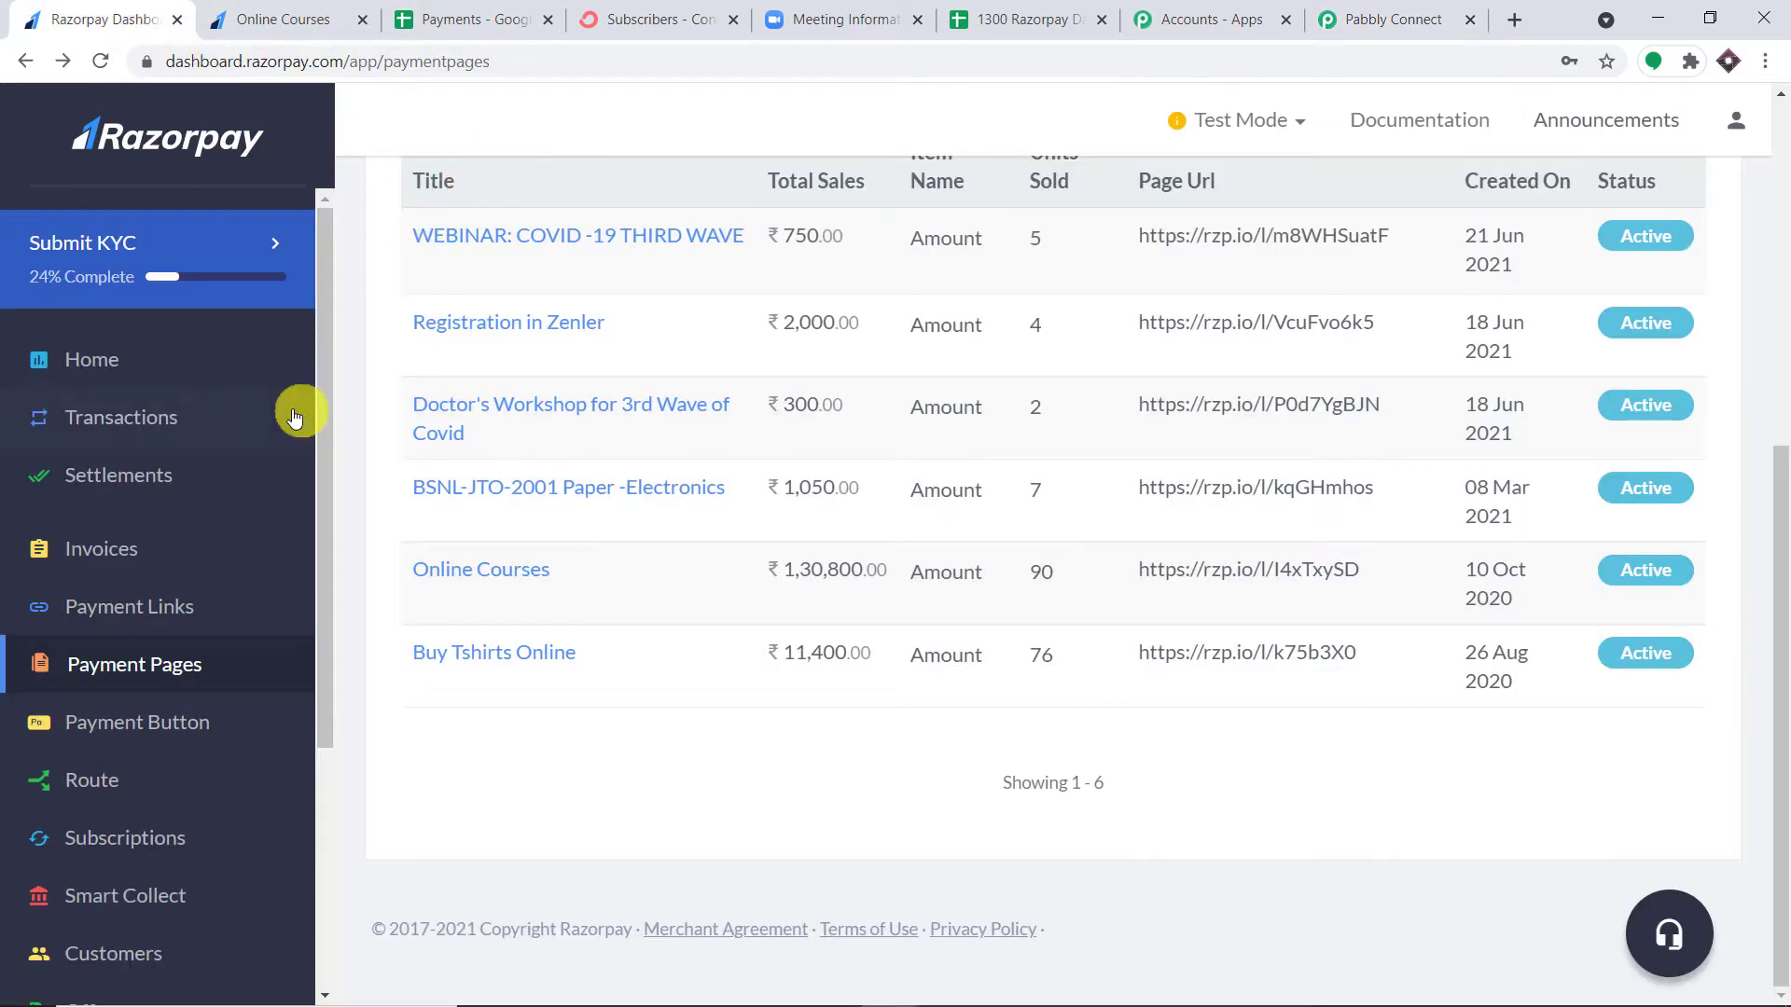
scroll(971, 403, up, 4)
scroll(751, 439, up, 2)
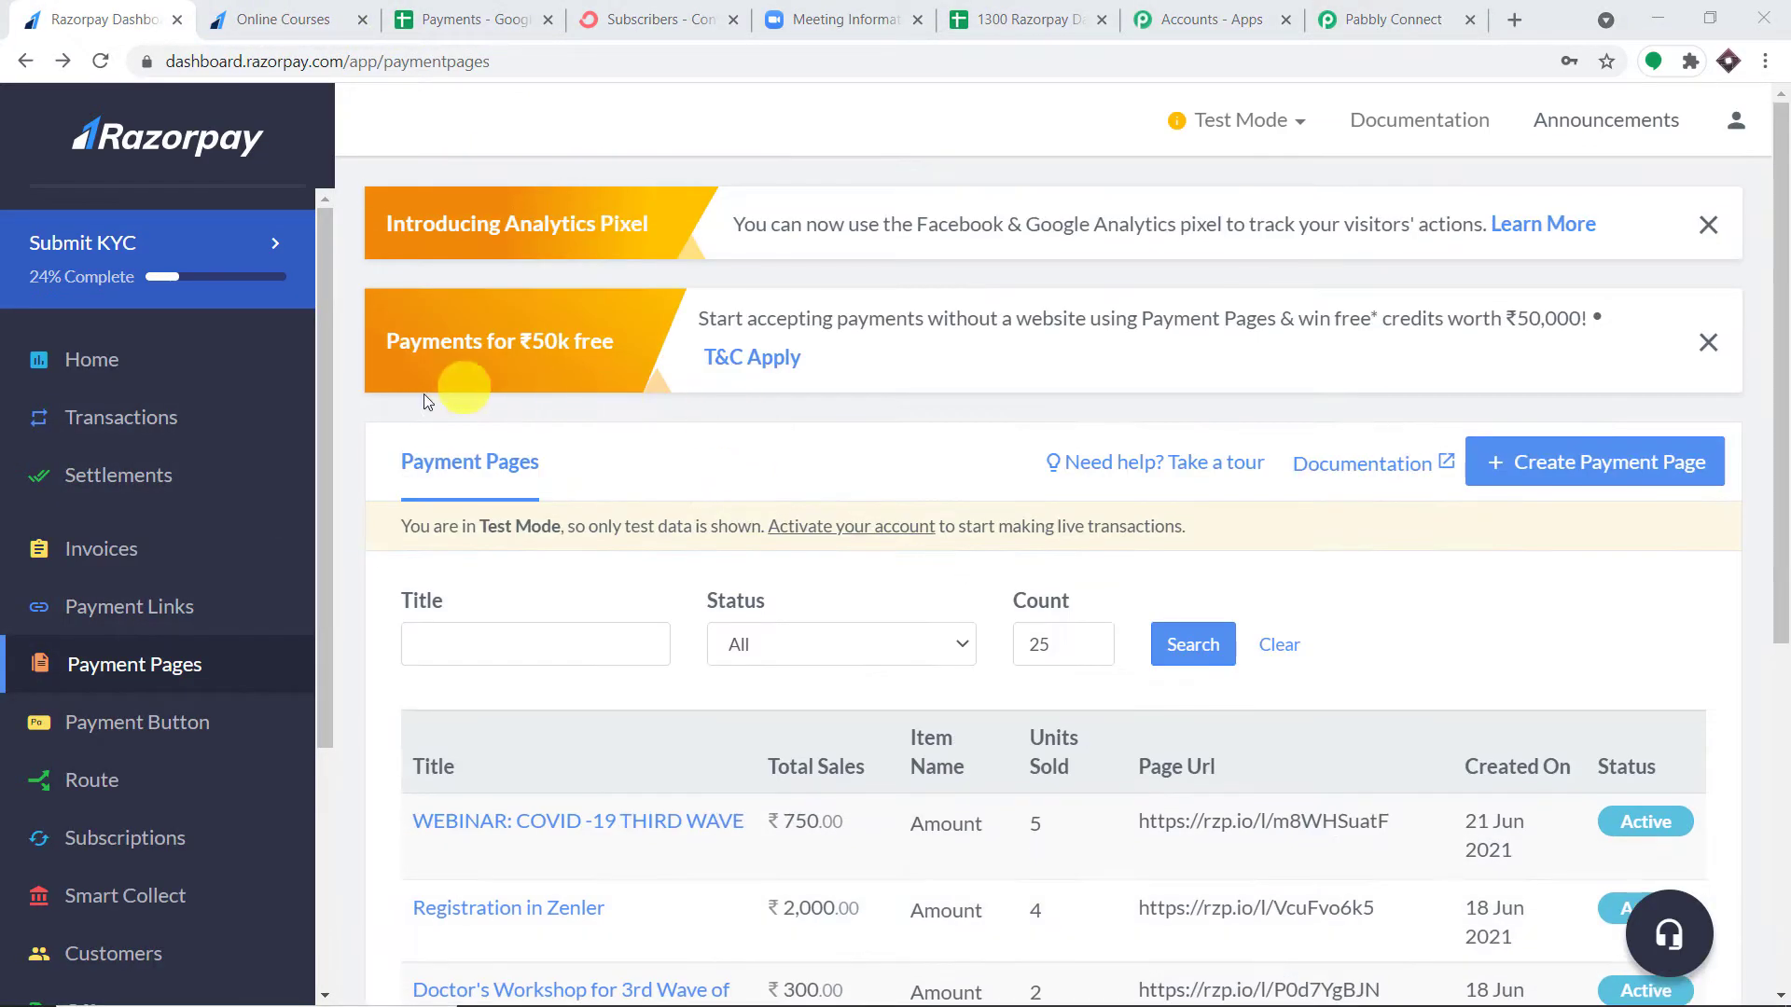
scroll(933, 457, down, 5)
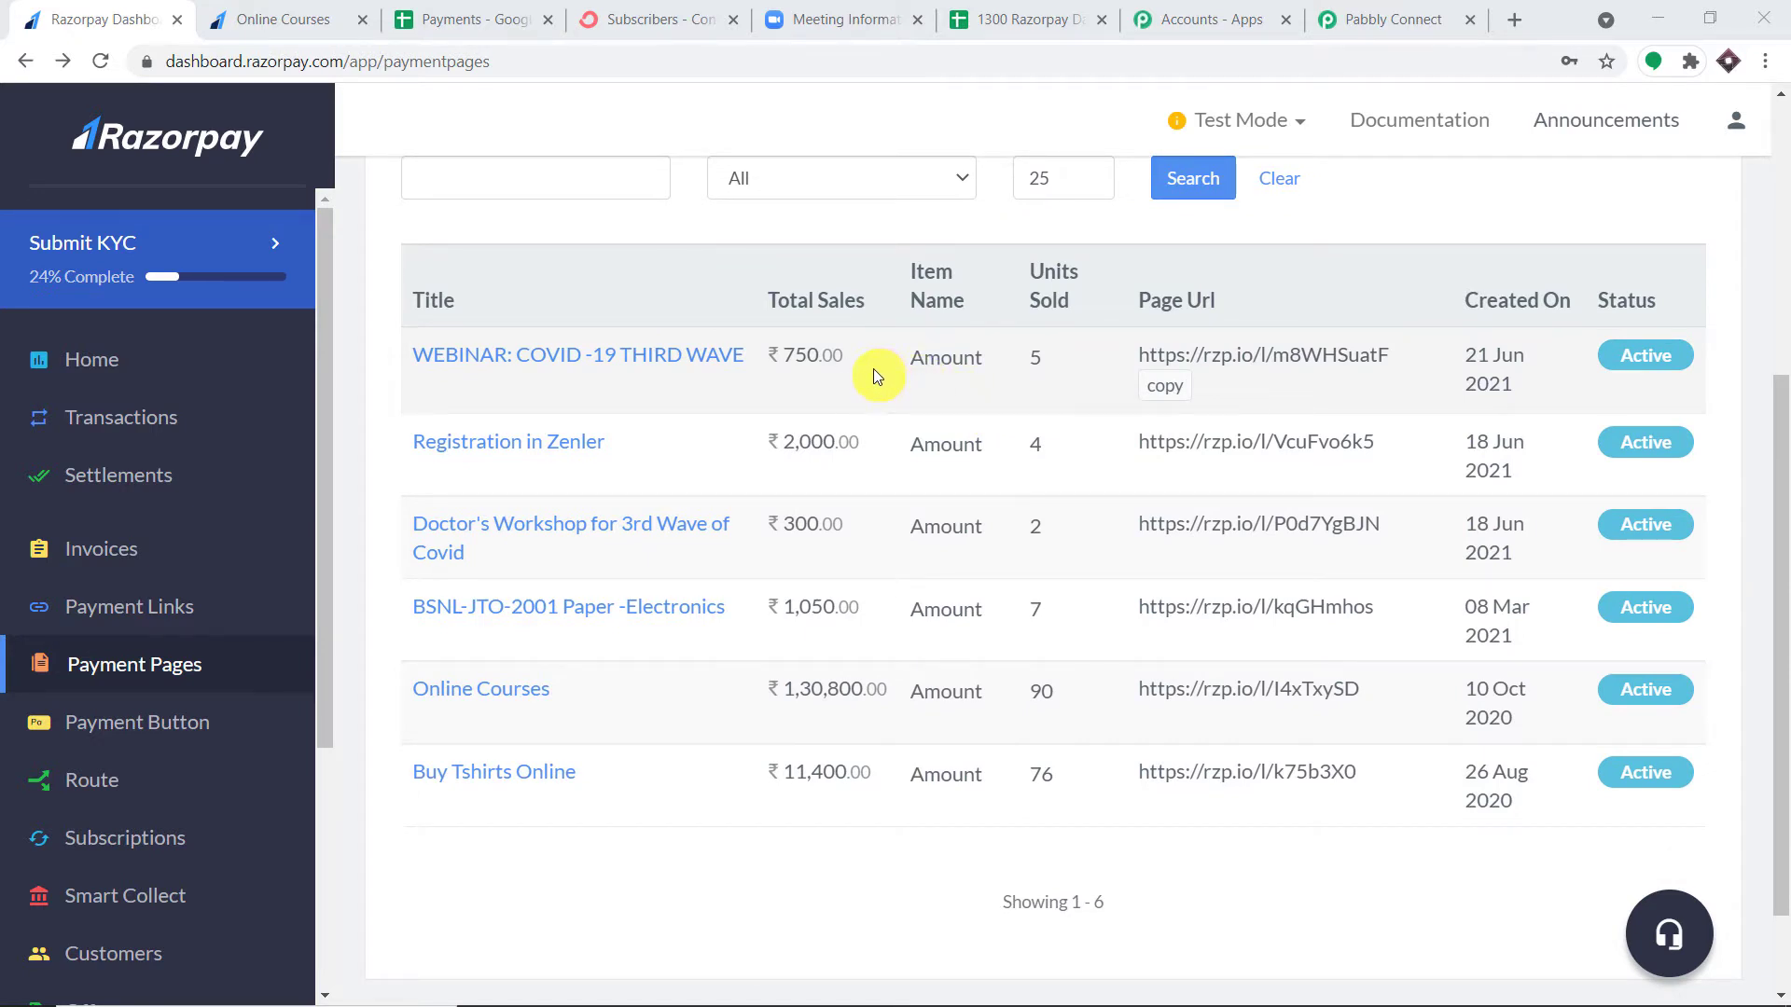
scroll(154, 597, down, 5)
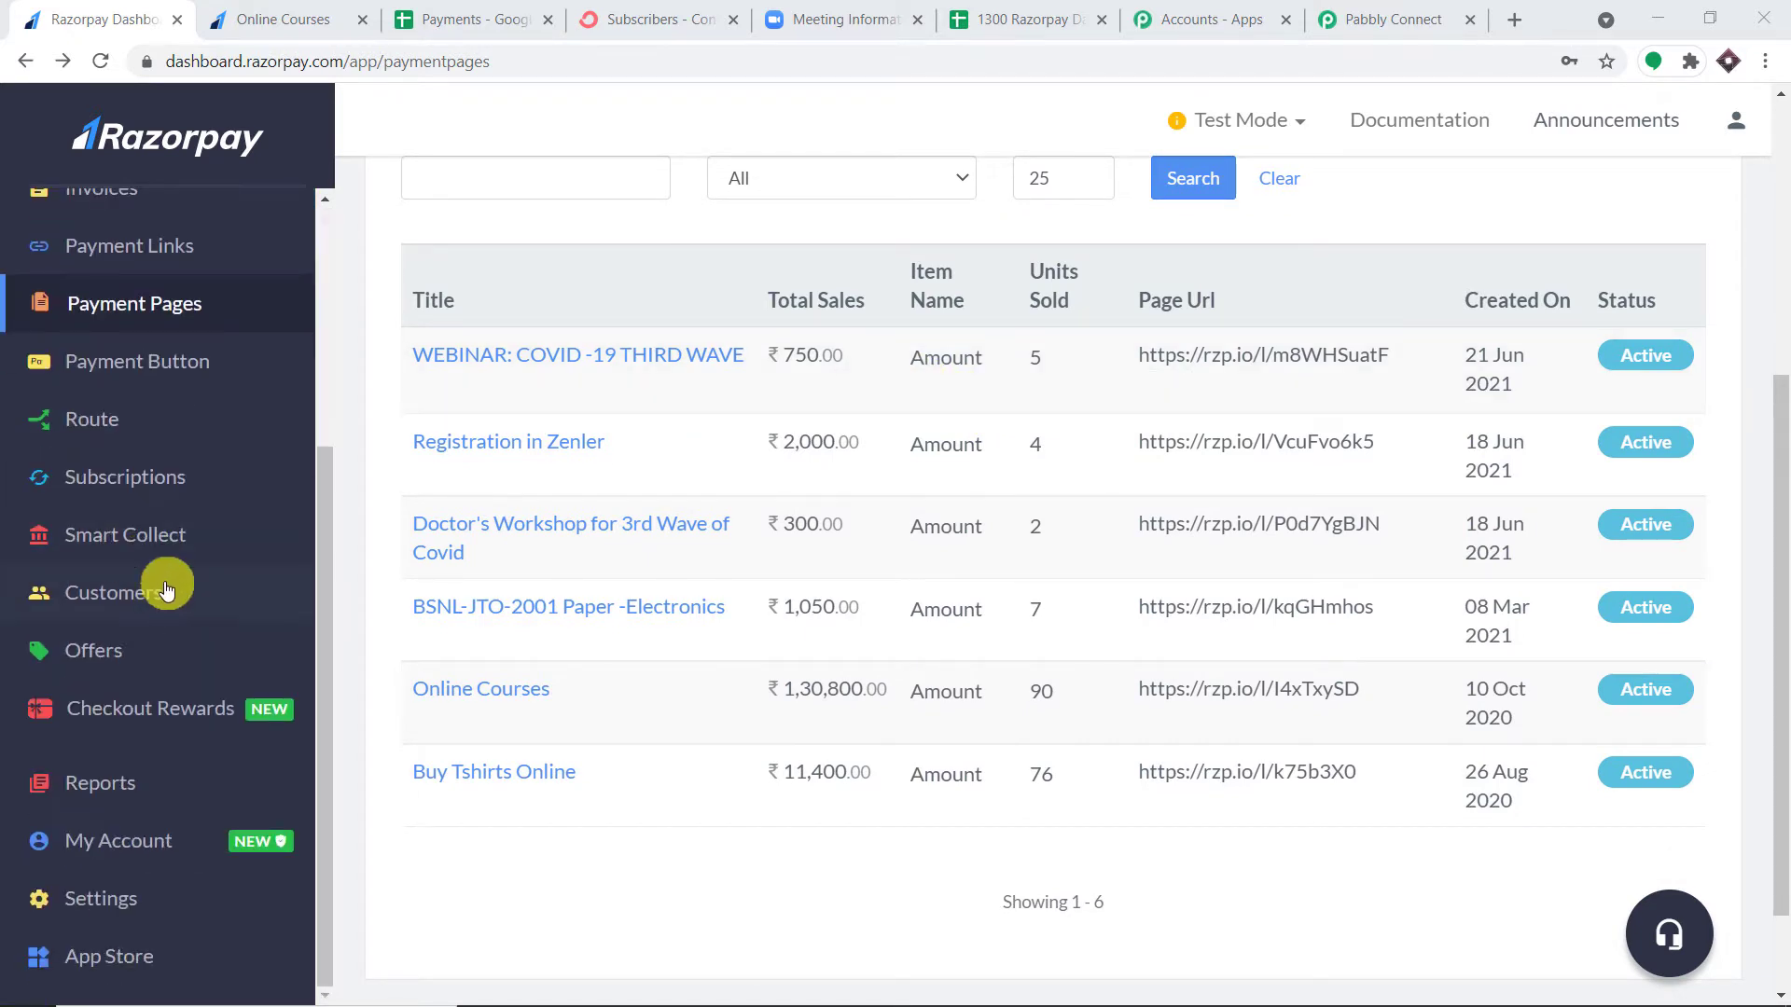
click(130, 901)
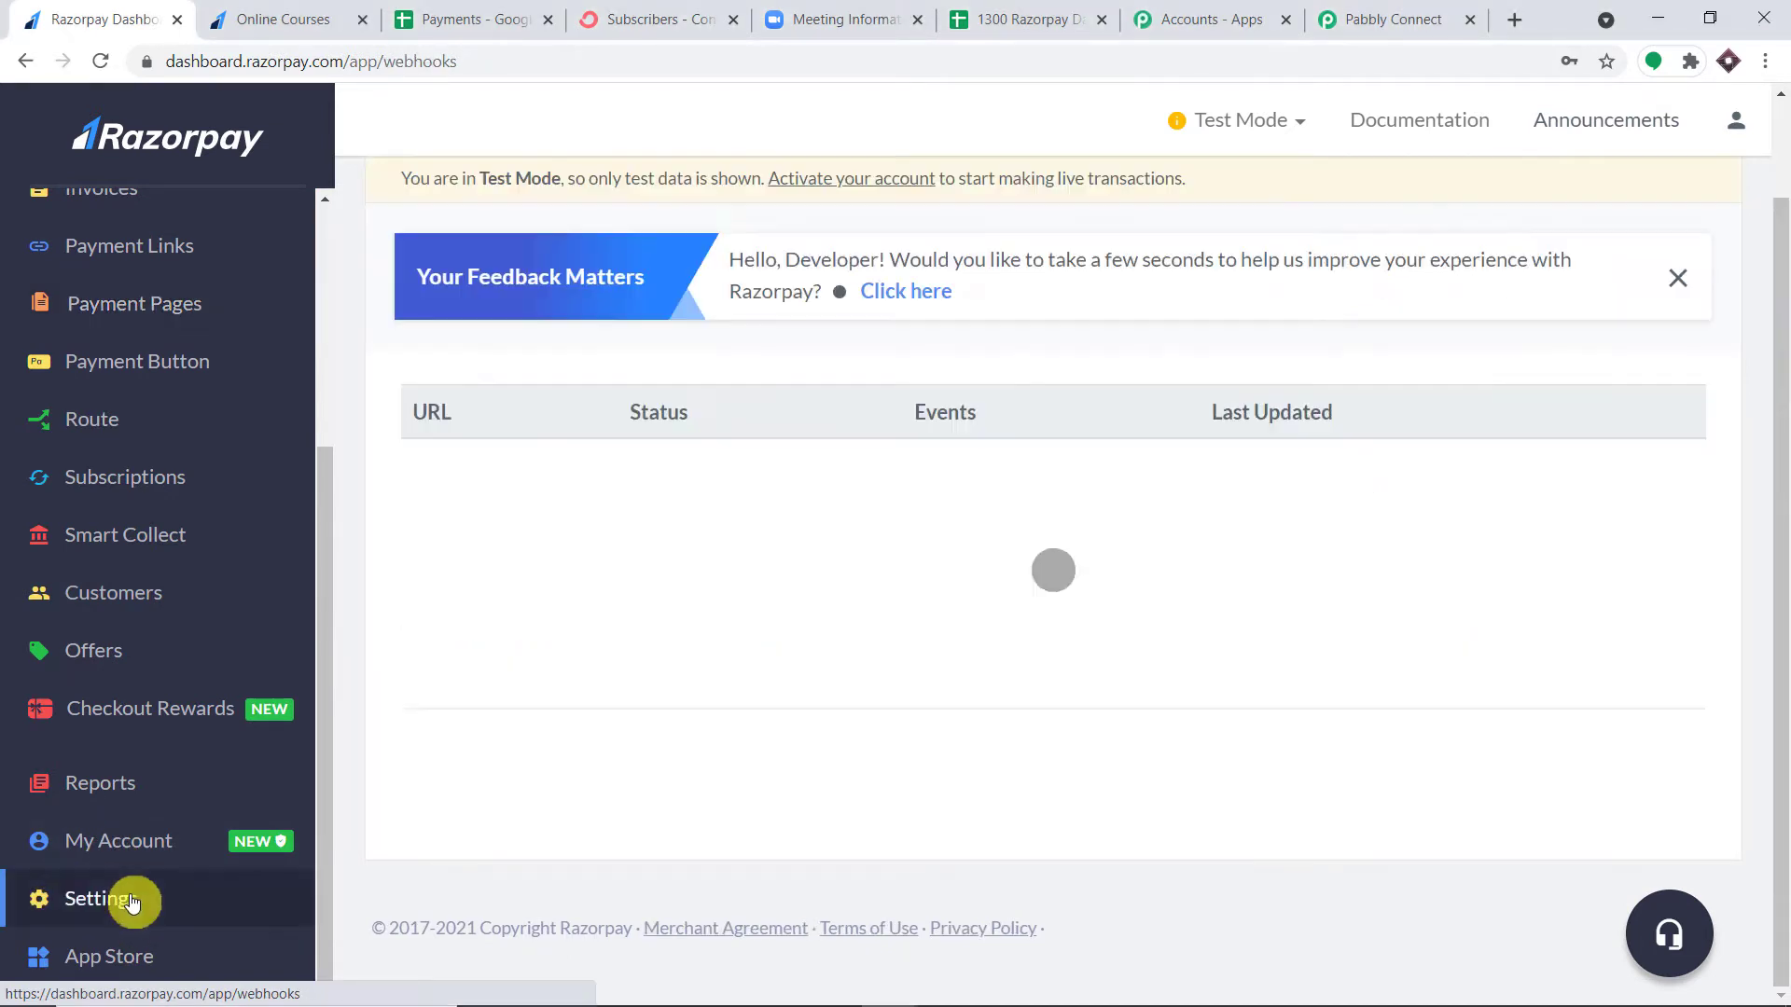
Step: Check the Settings -> Webhooks instruction in Pabbly Connect and open a new webhook setup form in Razorpay
click(1378, 7)
scroll(783, 559, down, 2)
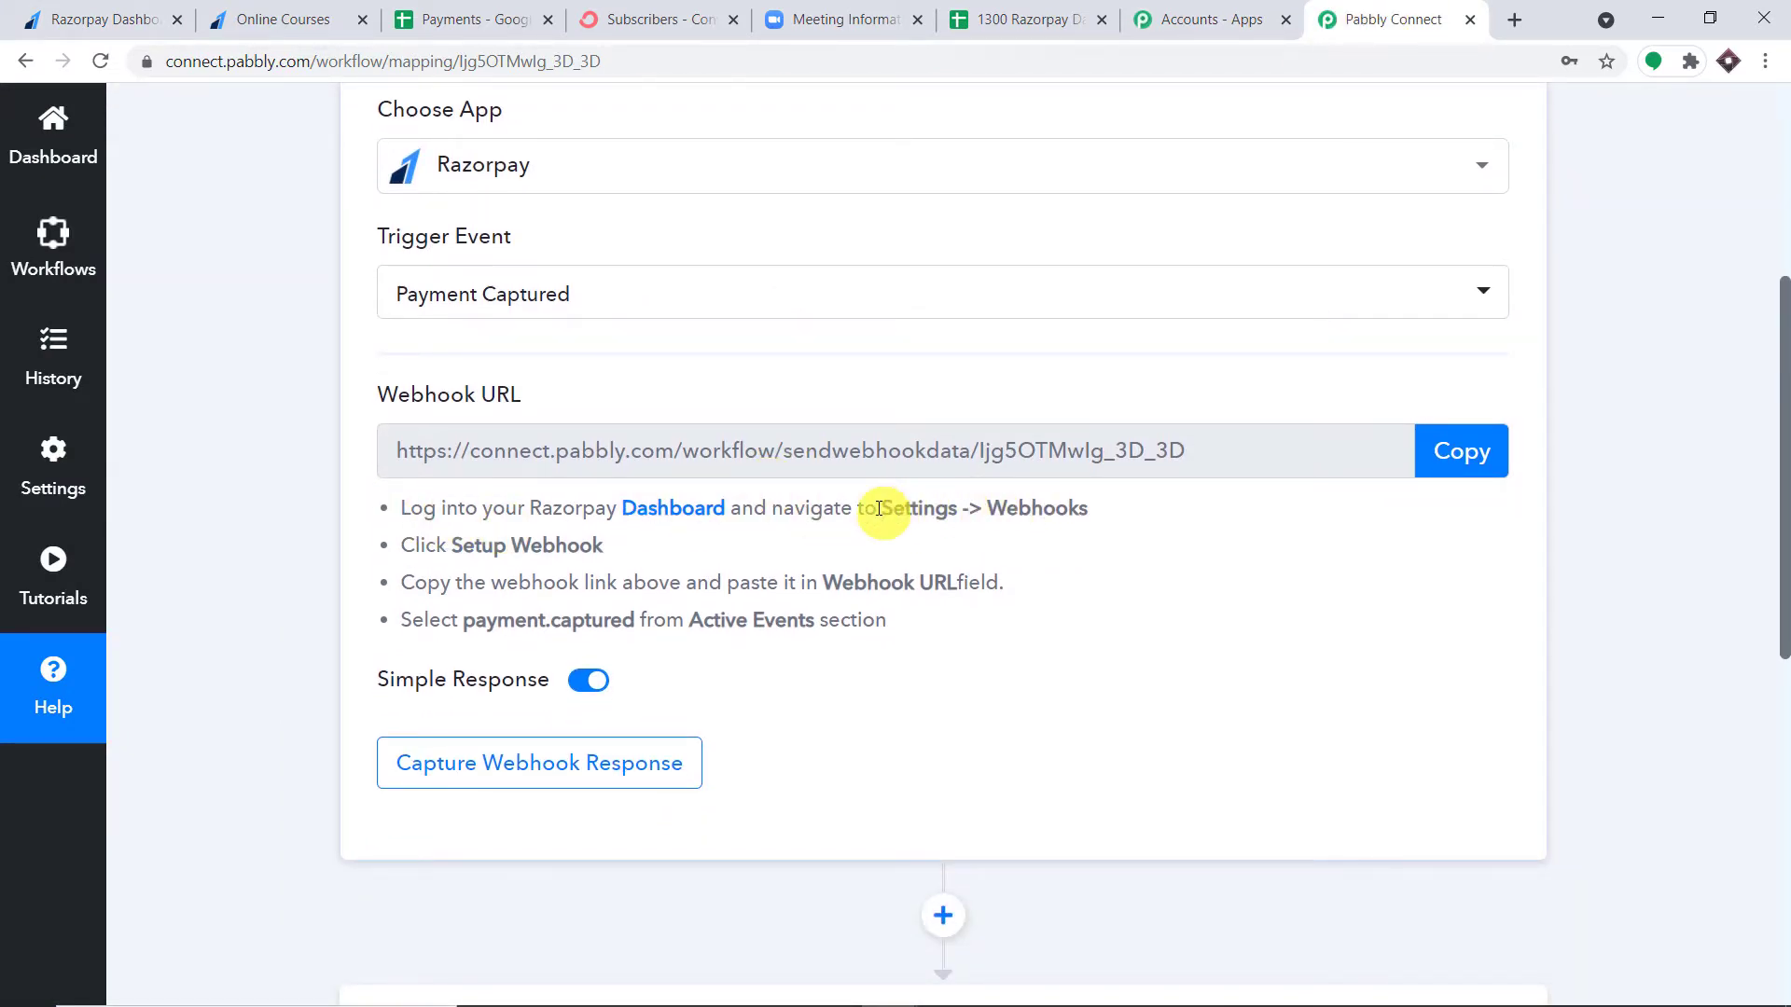
drag(879, 508, 1093, 516)
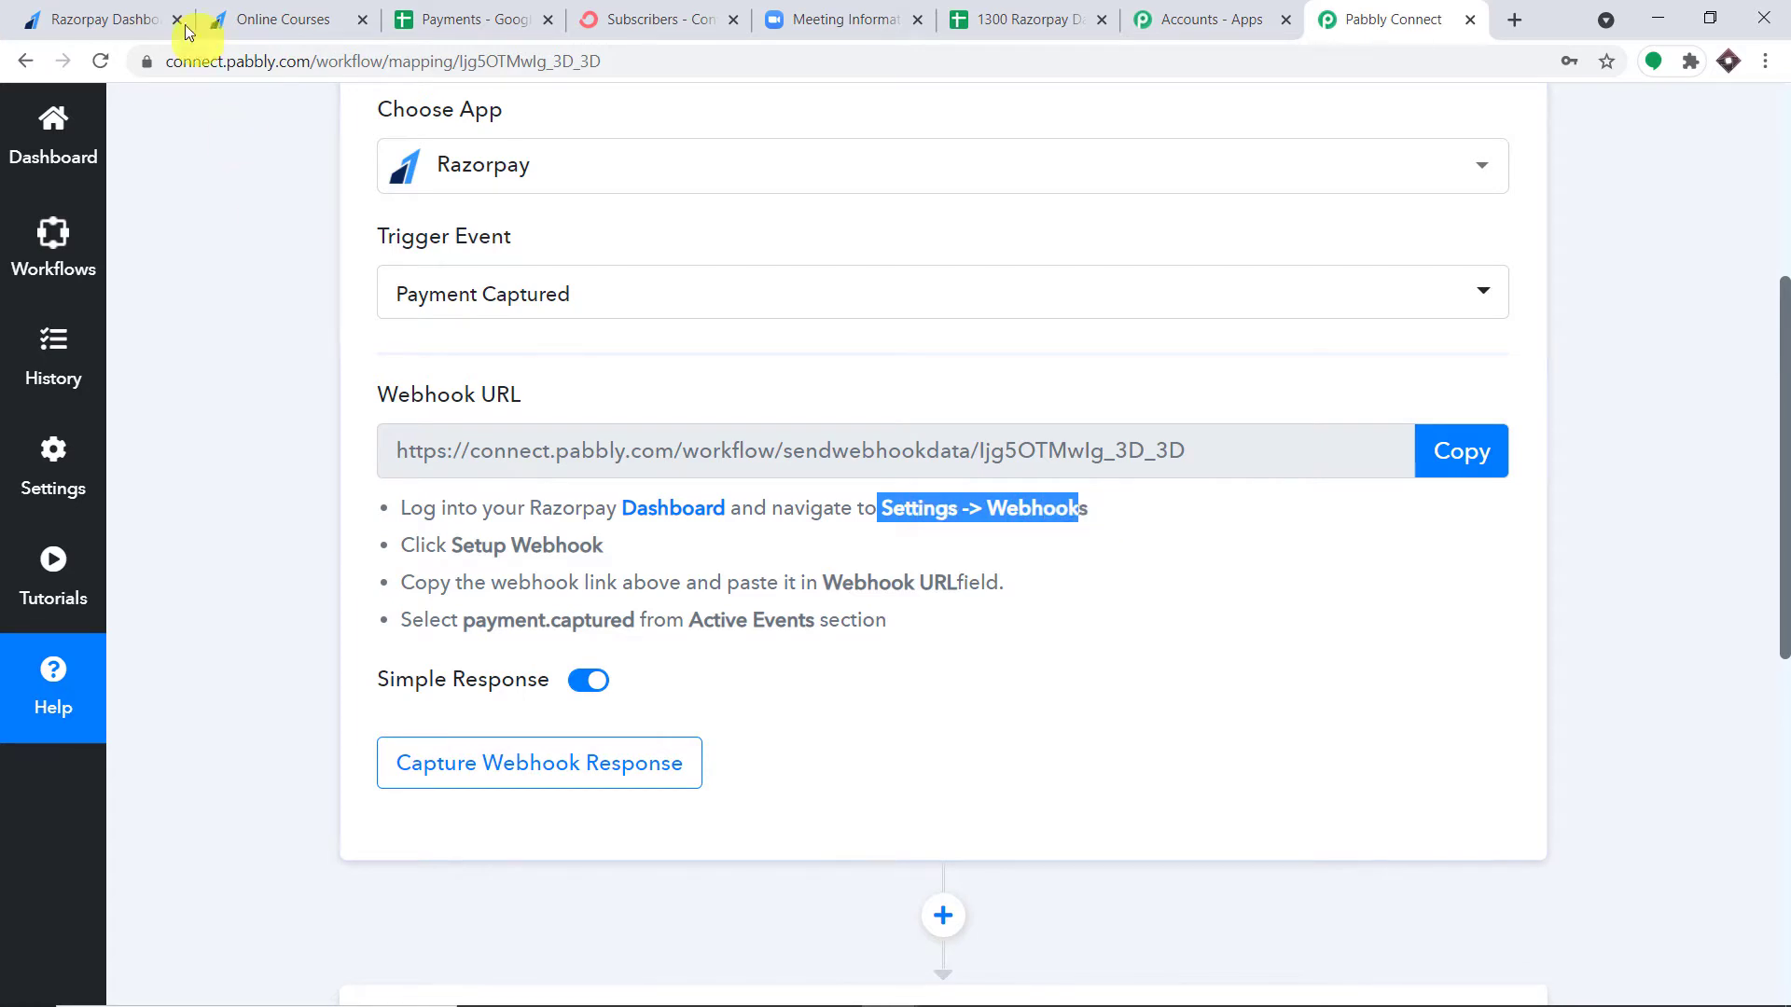
click(140, 21)
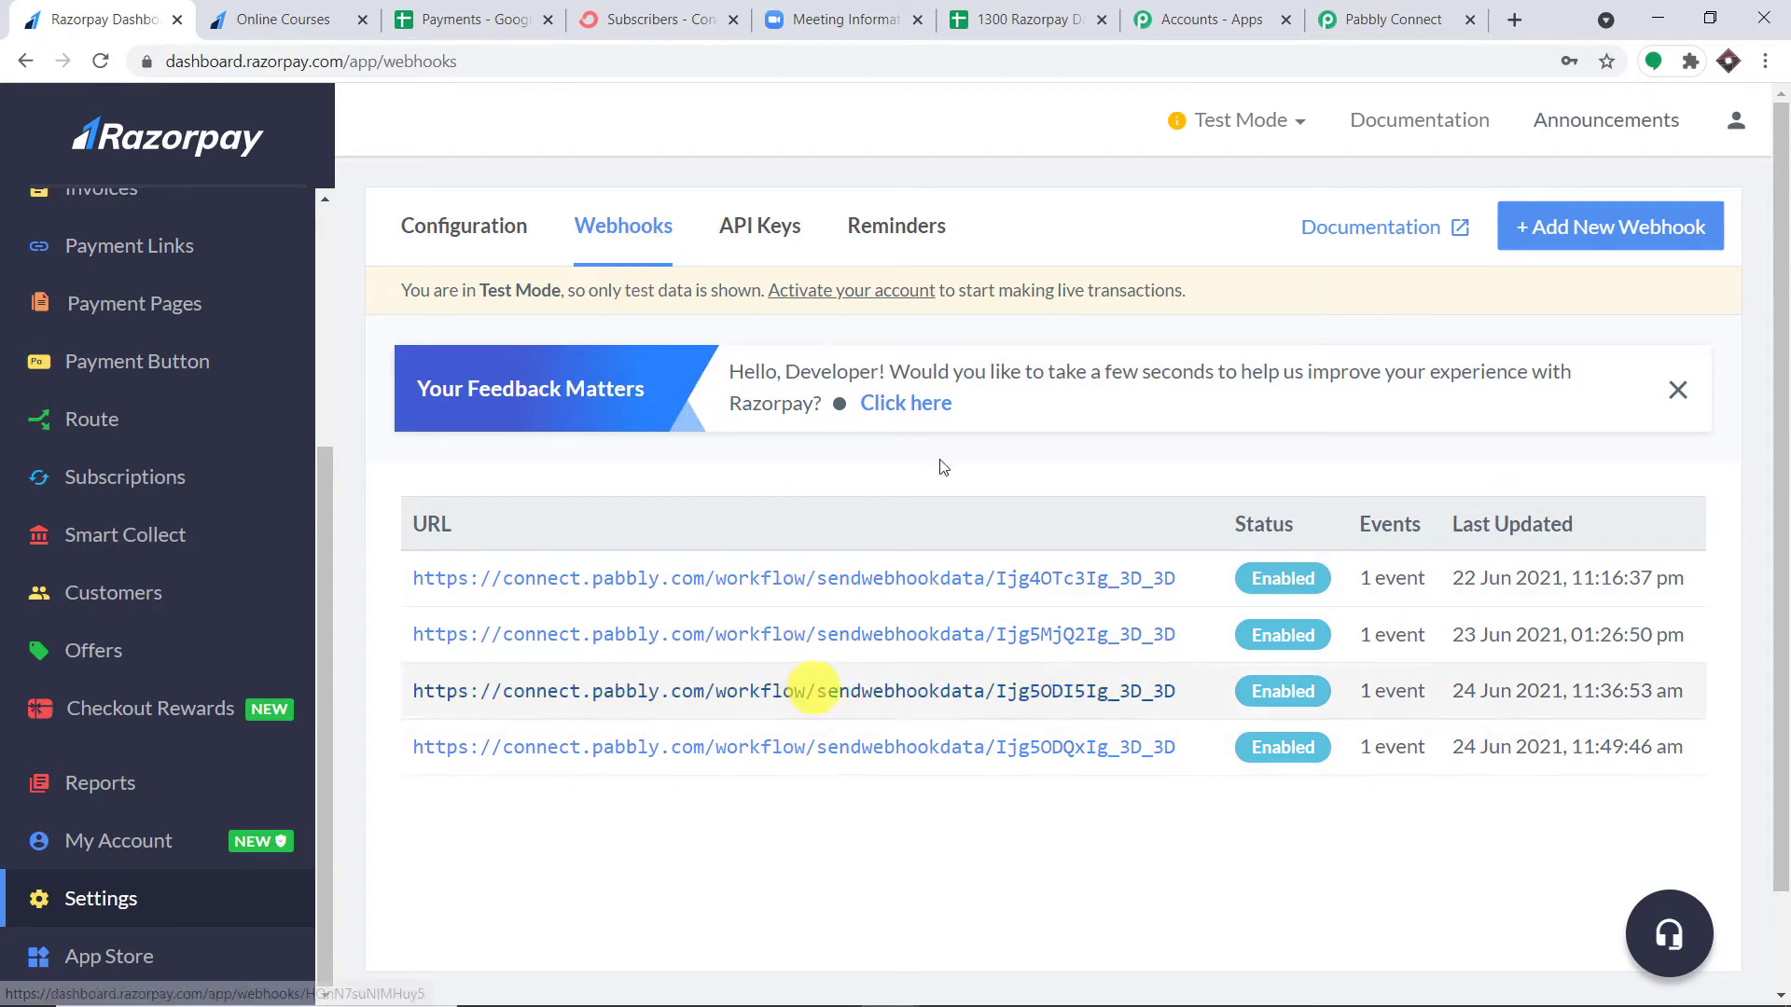
click(1541, 231)
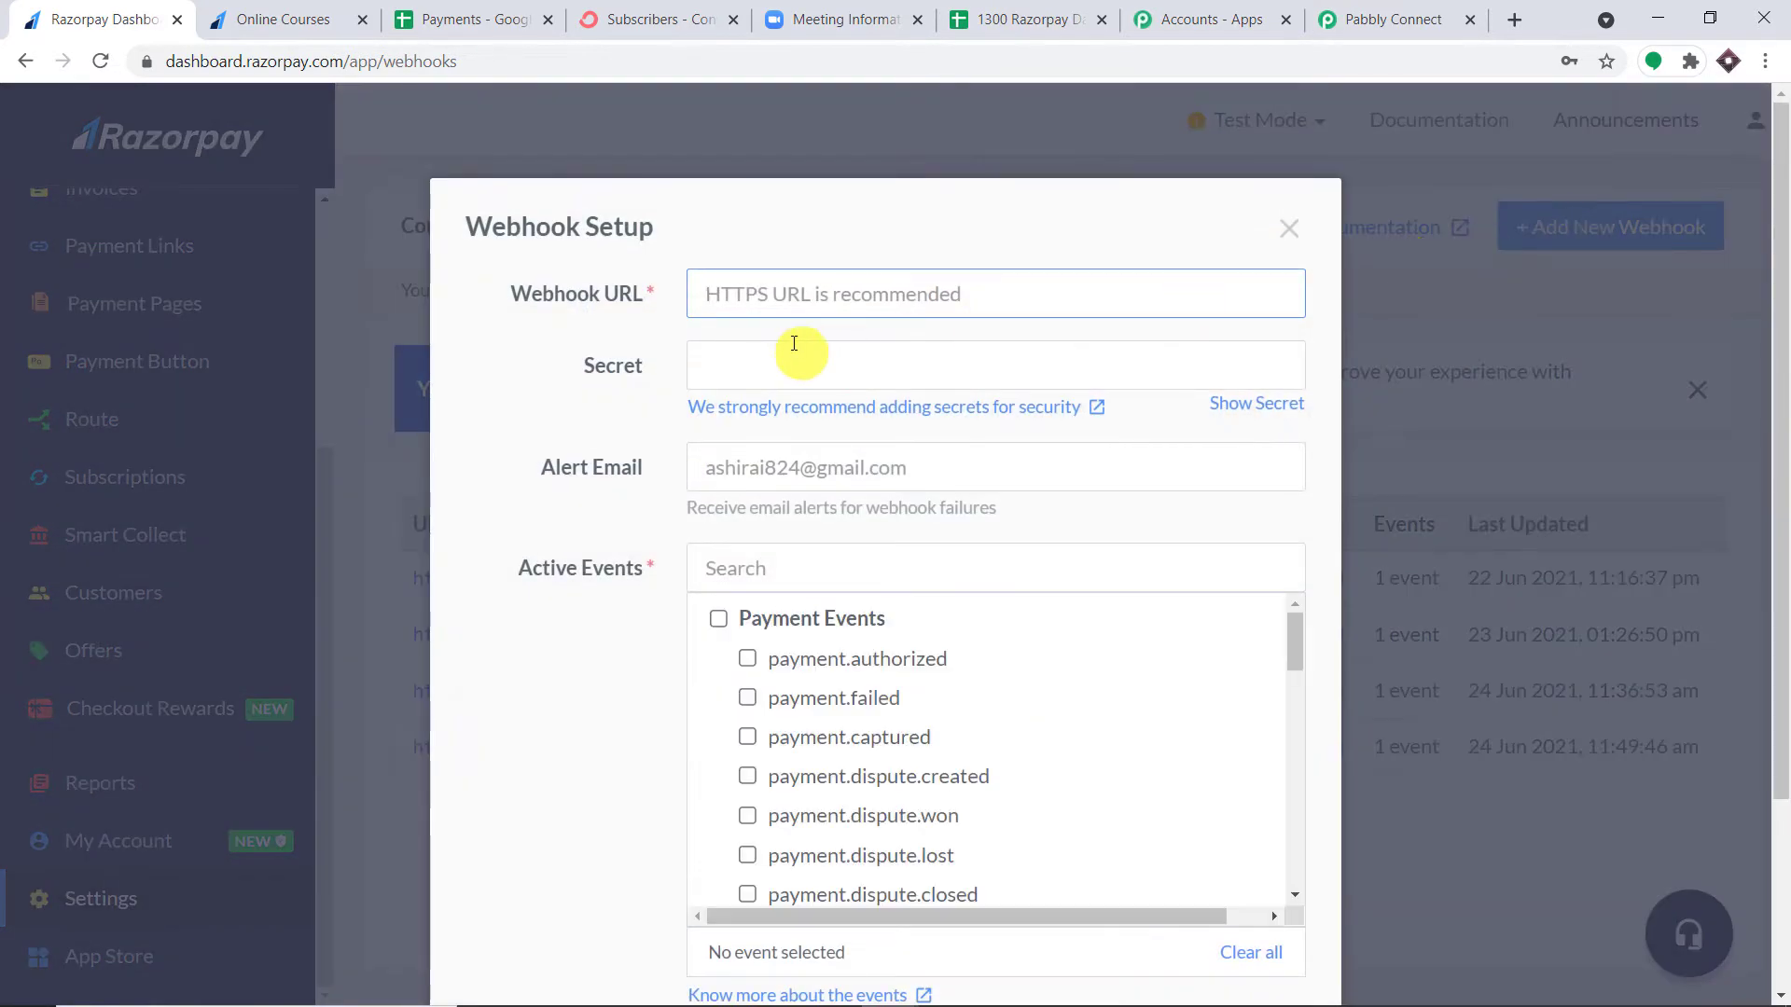
Step: Switch to Pabbly Connect and read the instructions on Setup Webhook and the Webhook URL field
click(1370, 18)
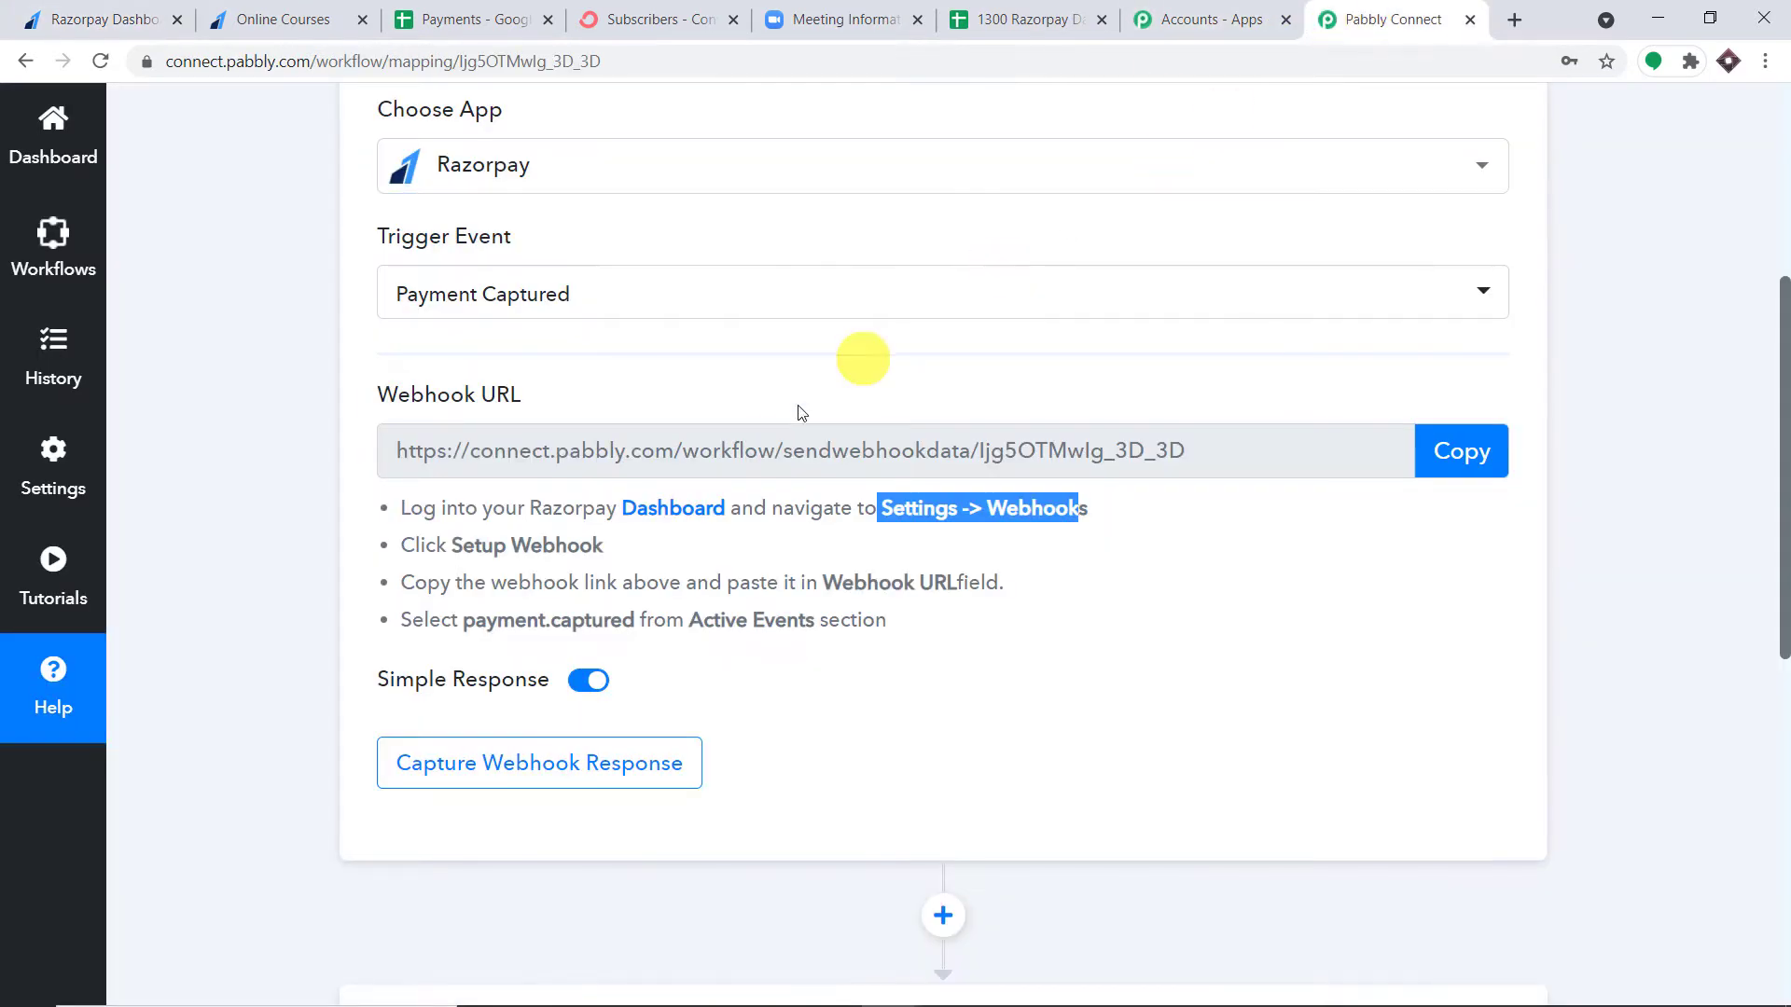
drag(445, 547, 640, 552)
drag(1027, 585, 826, 577)
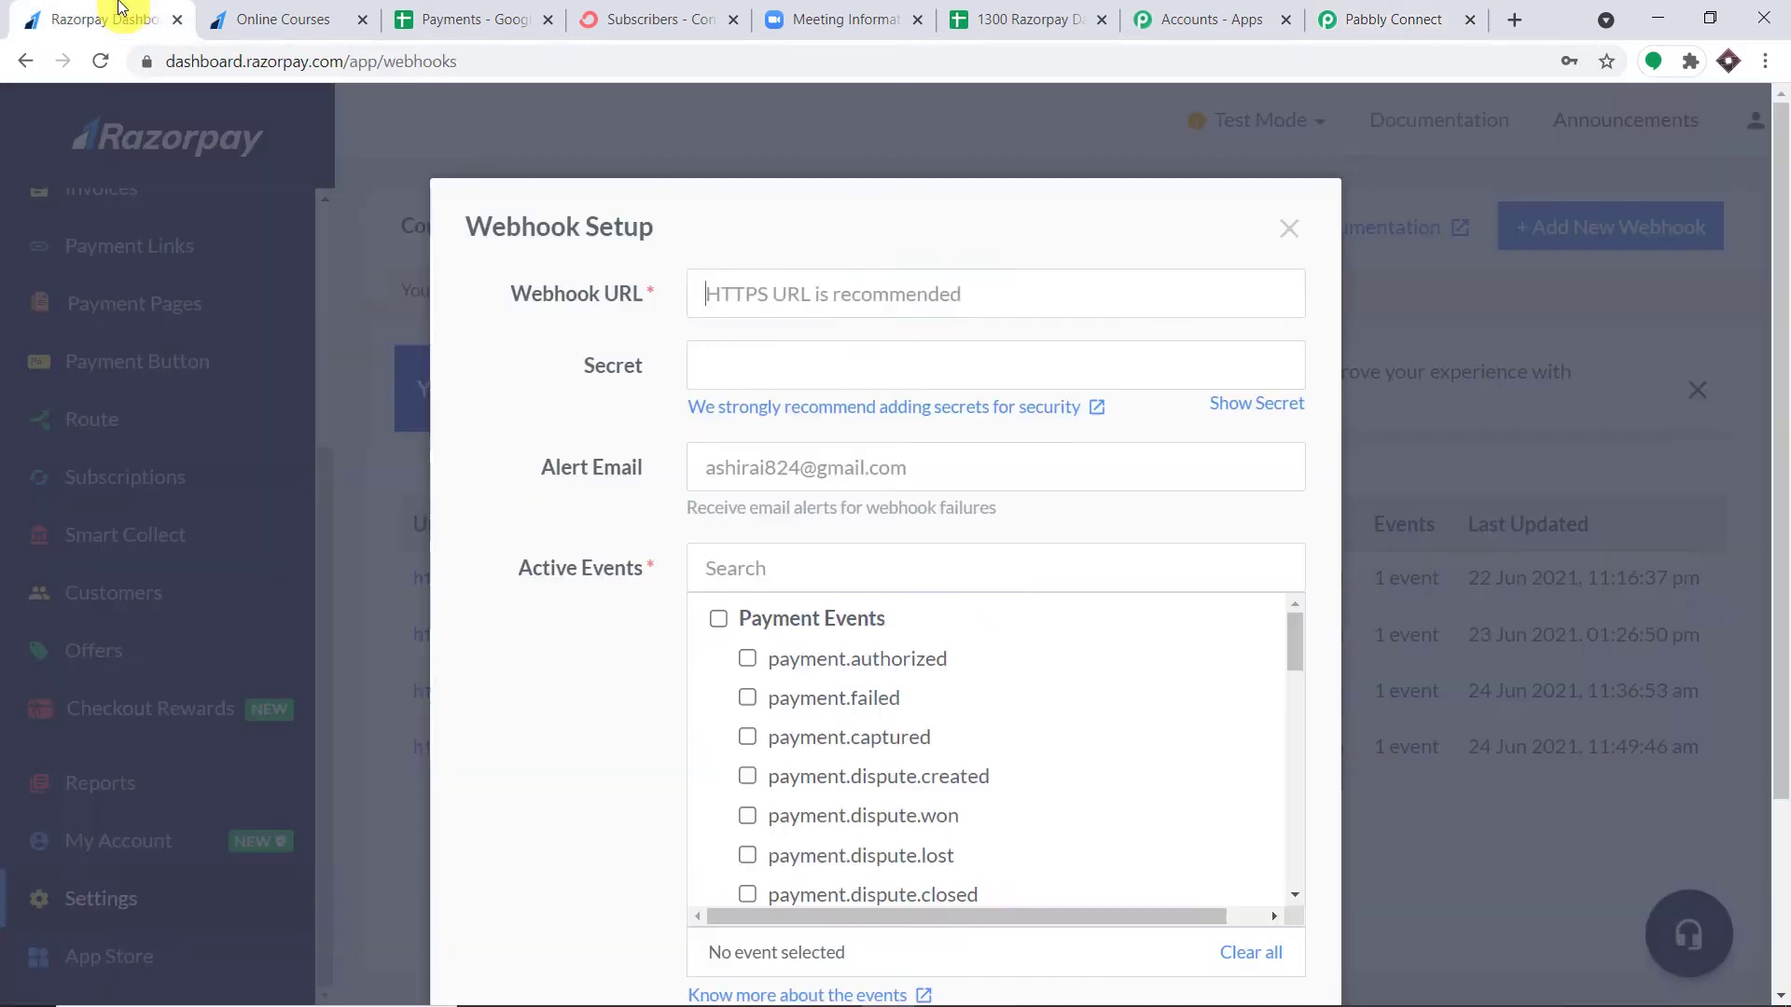
Step: Copy the Razorpay trigger's webhook URL from Pabbly Connect and paste it into the Webhook URL field of Razorpay's webhook setup form
click(131, 19)
click(791, 293)
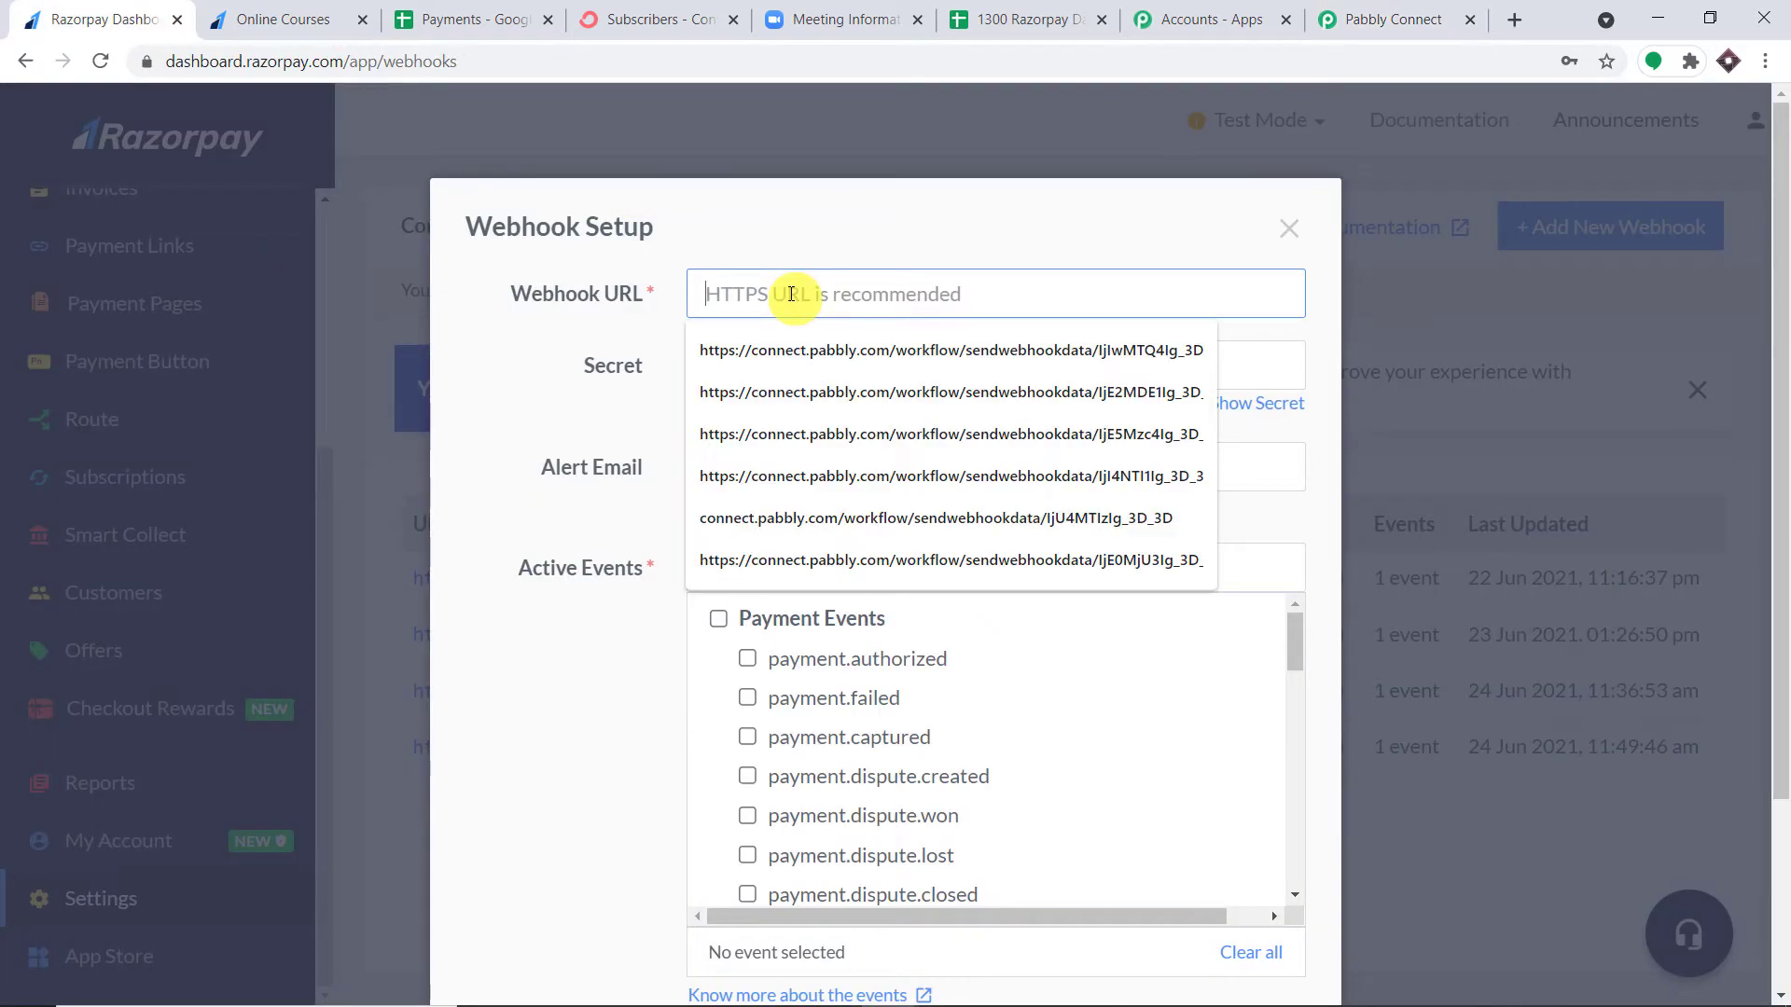
click(1394, 19)
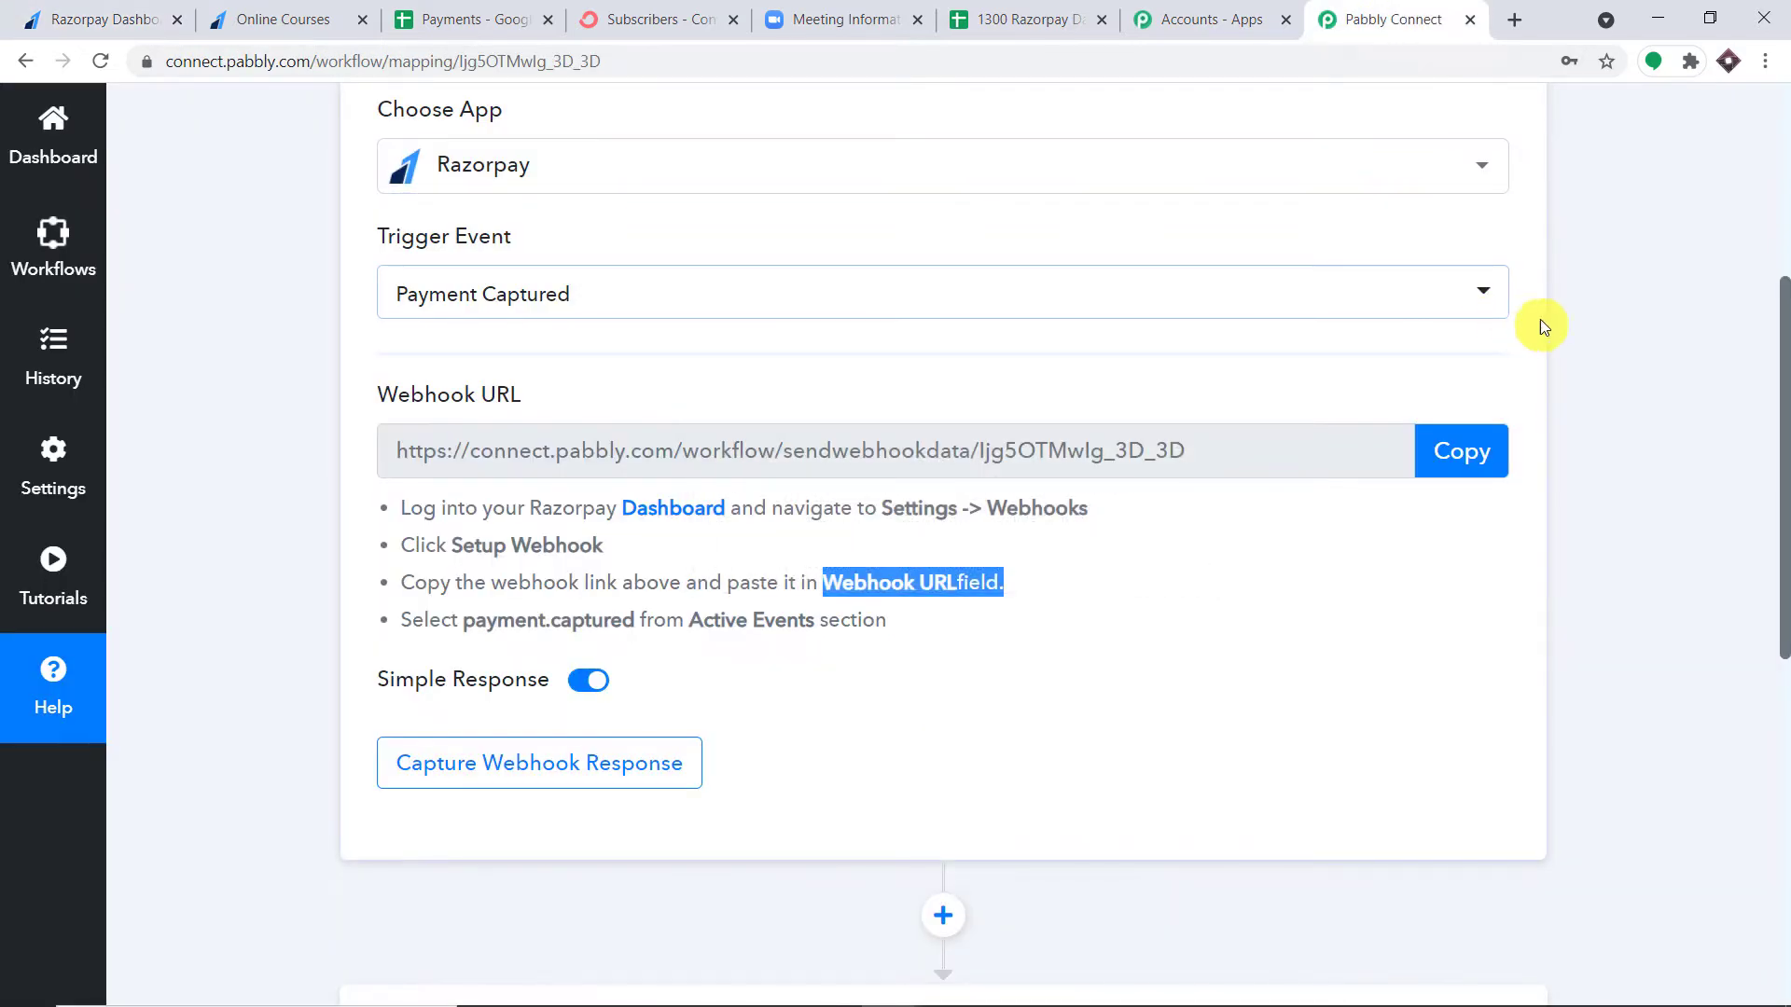
scroll(1539, 322, up, 1)
click(1479, 570)
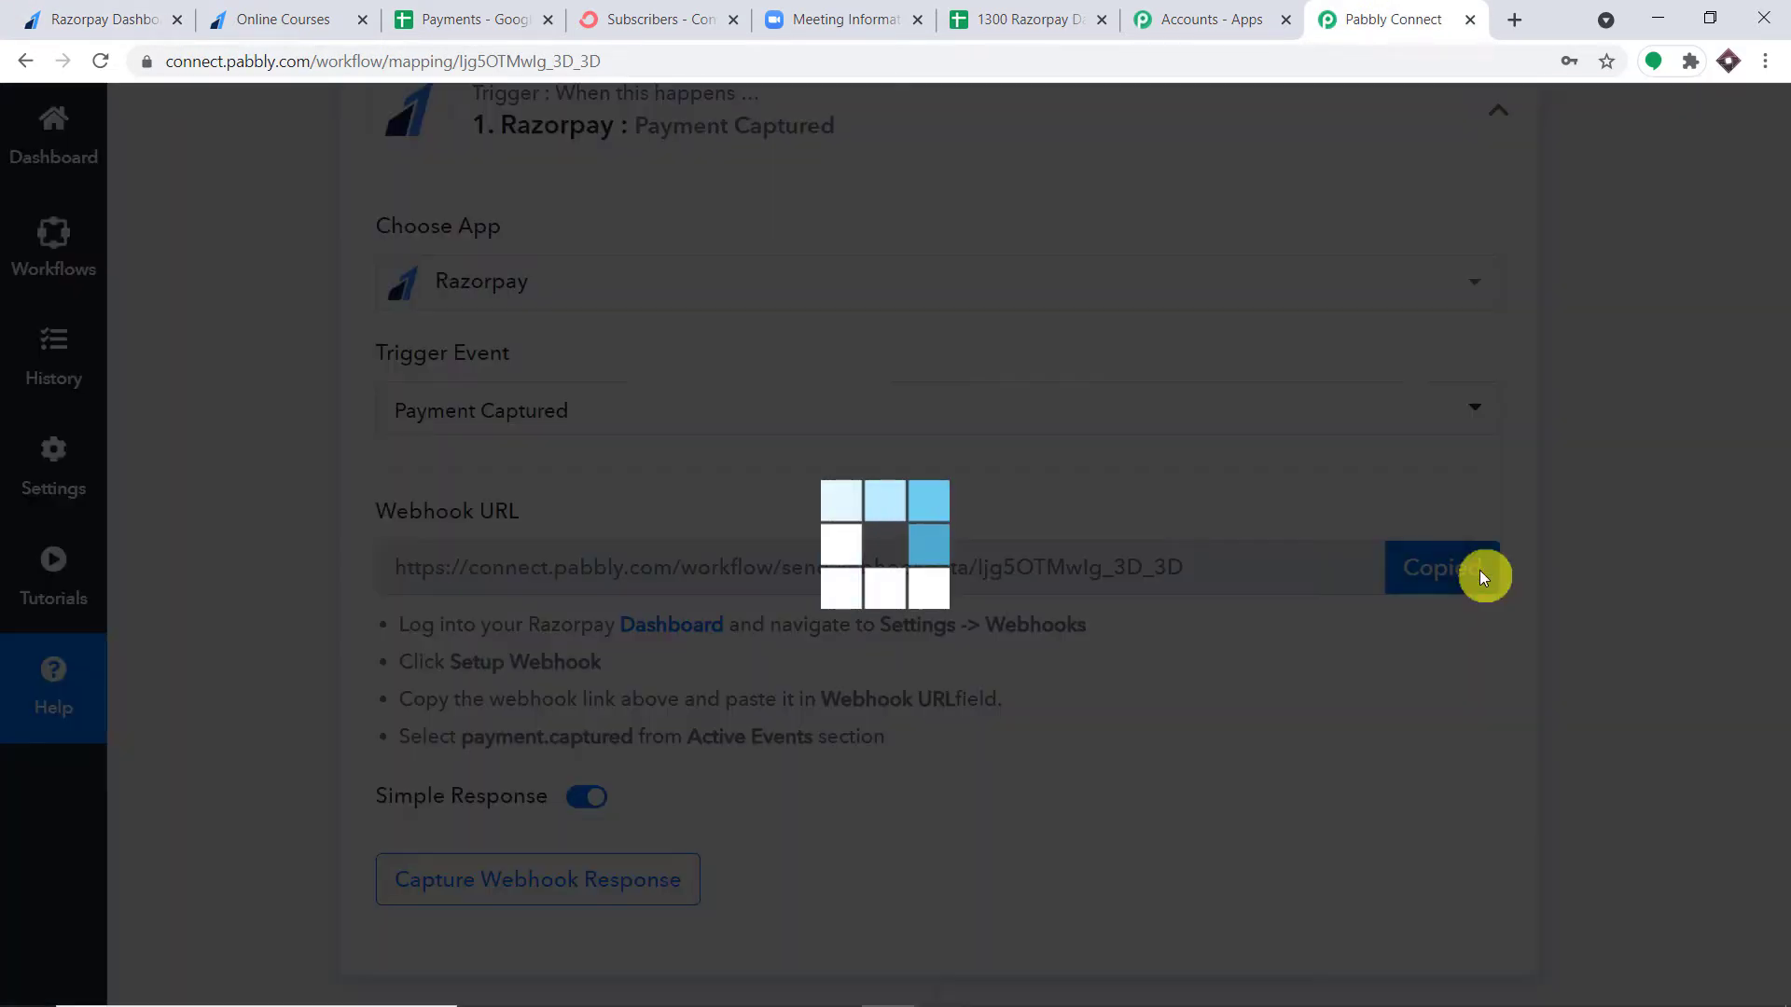
click(75, 17)
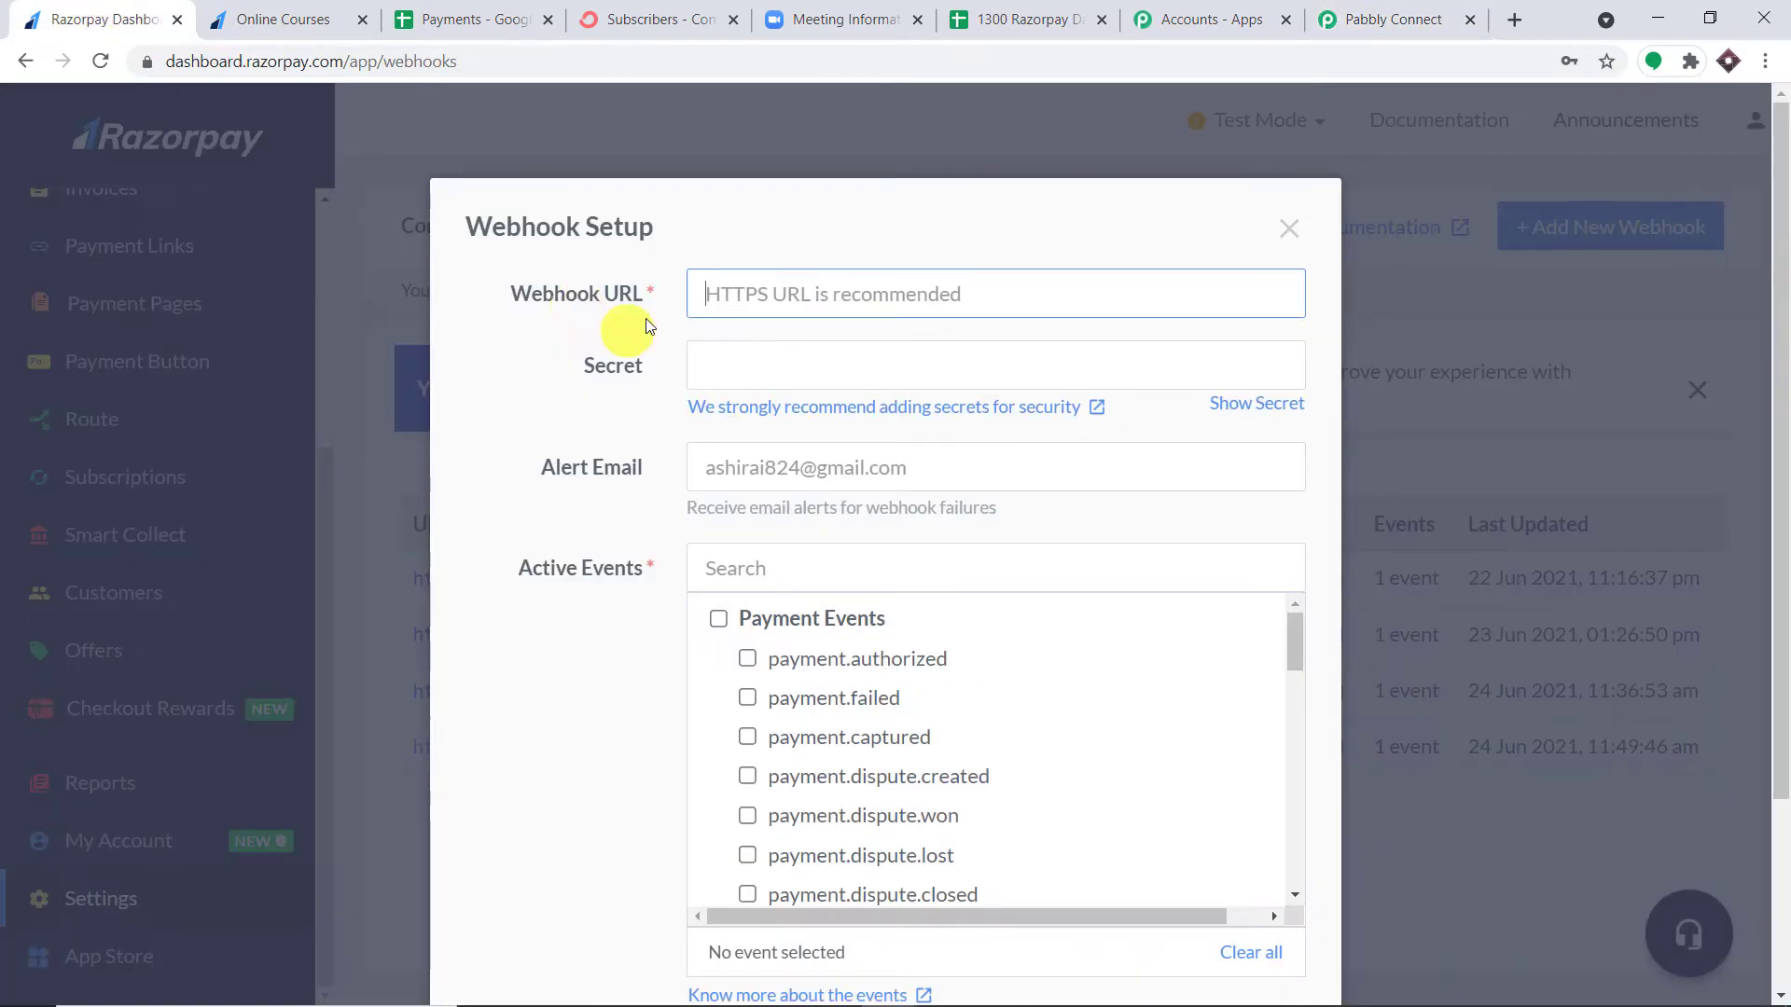
right_click(736, 291)
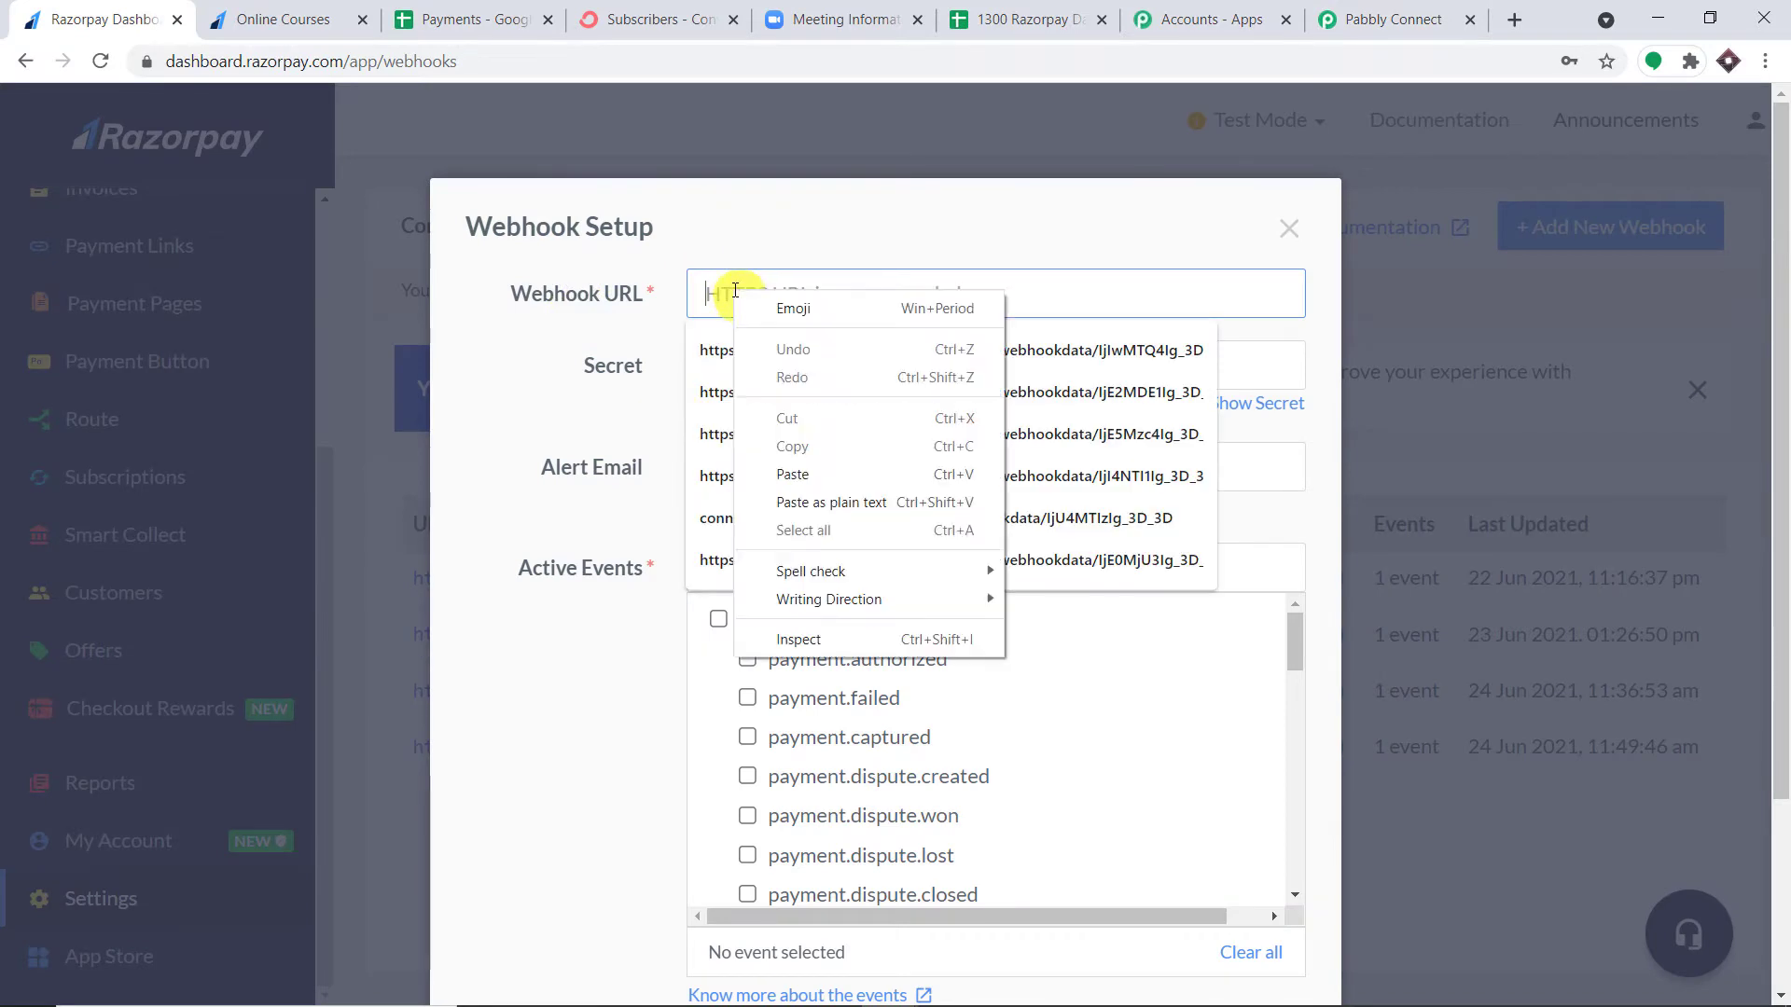
click(802, 467)
Step: Check the Active Events instruction in Pabbly Connect, then create the Razorpay webhook with the payment.captured event selected
click(1390, 19)
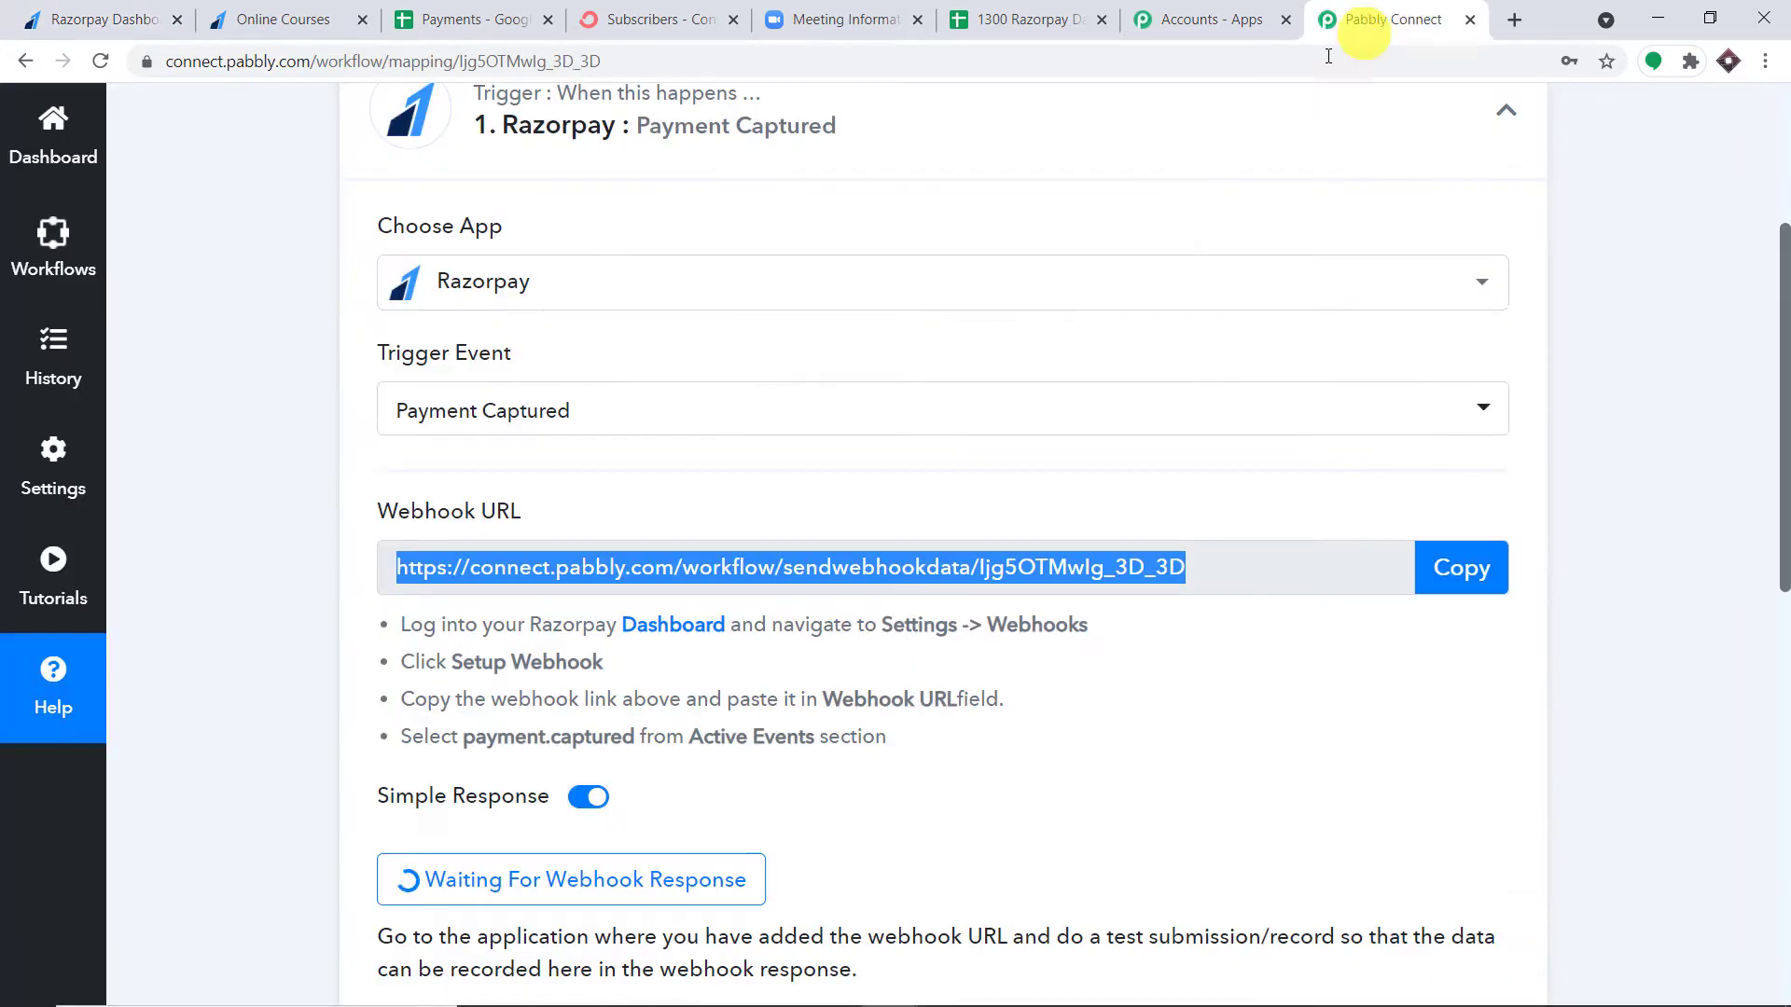
scroll(1078, 341, down, 1)
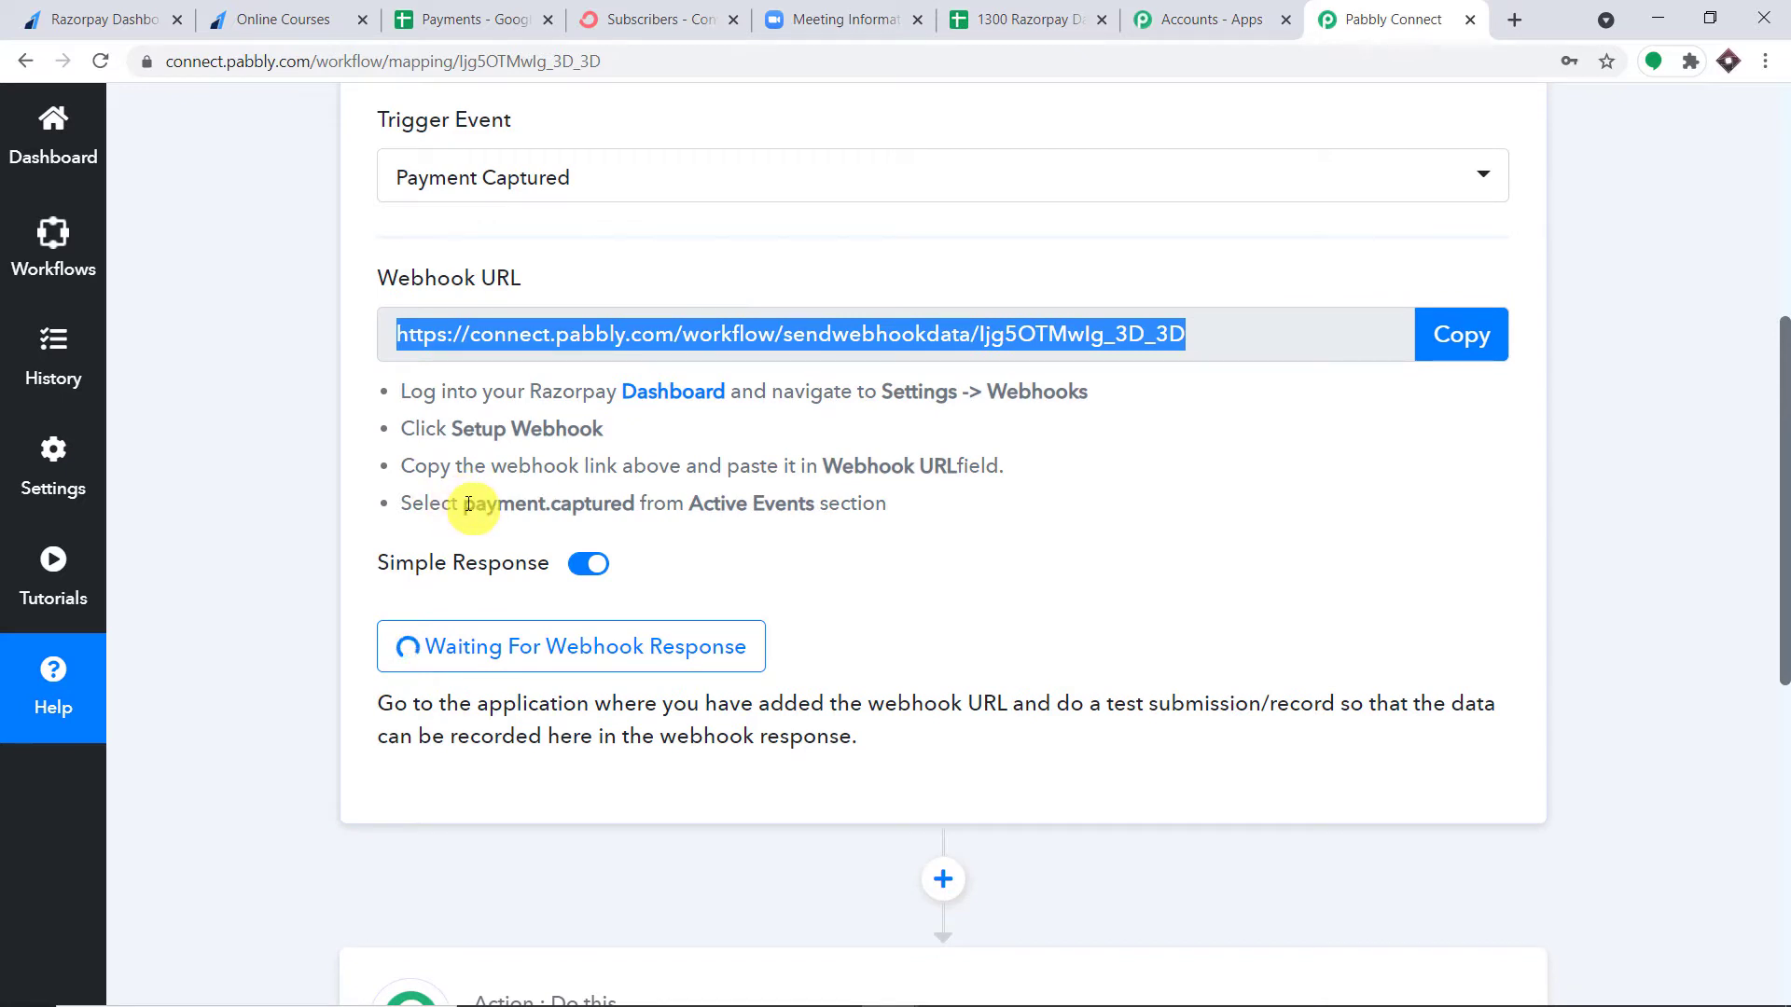
drag(463, 504, 638, 515)
click(154, 19)
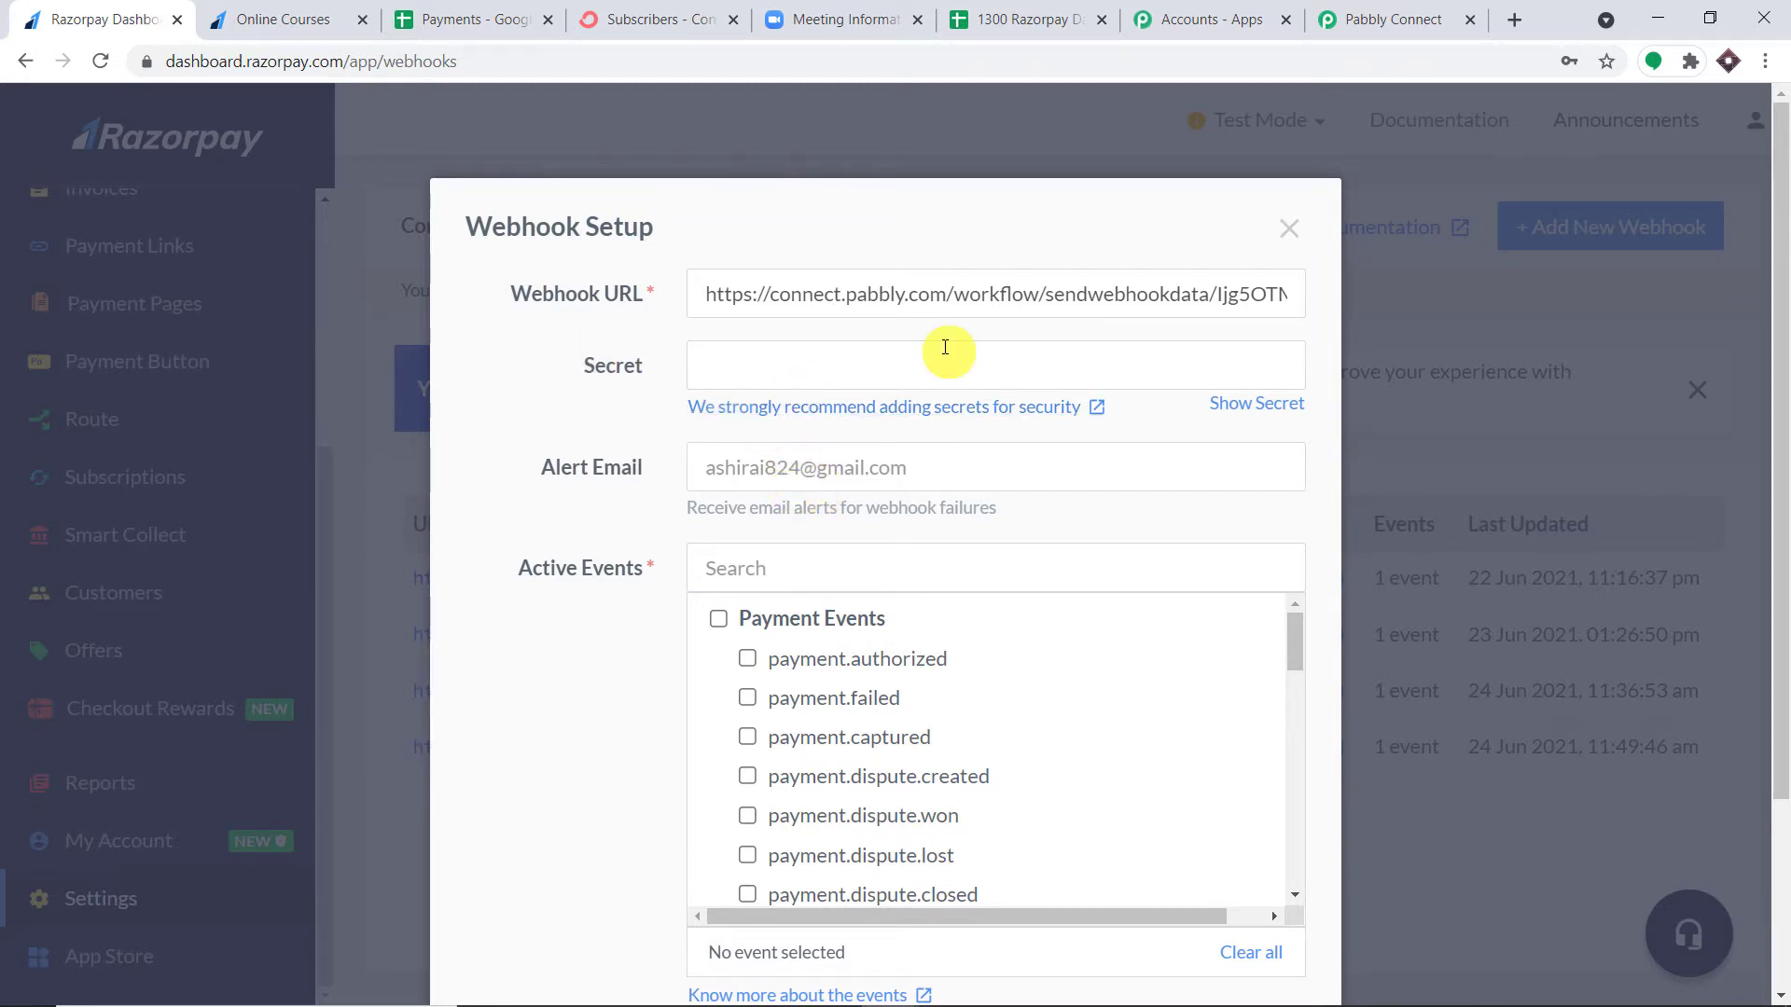
scroll(945, 347, down, 3)
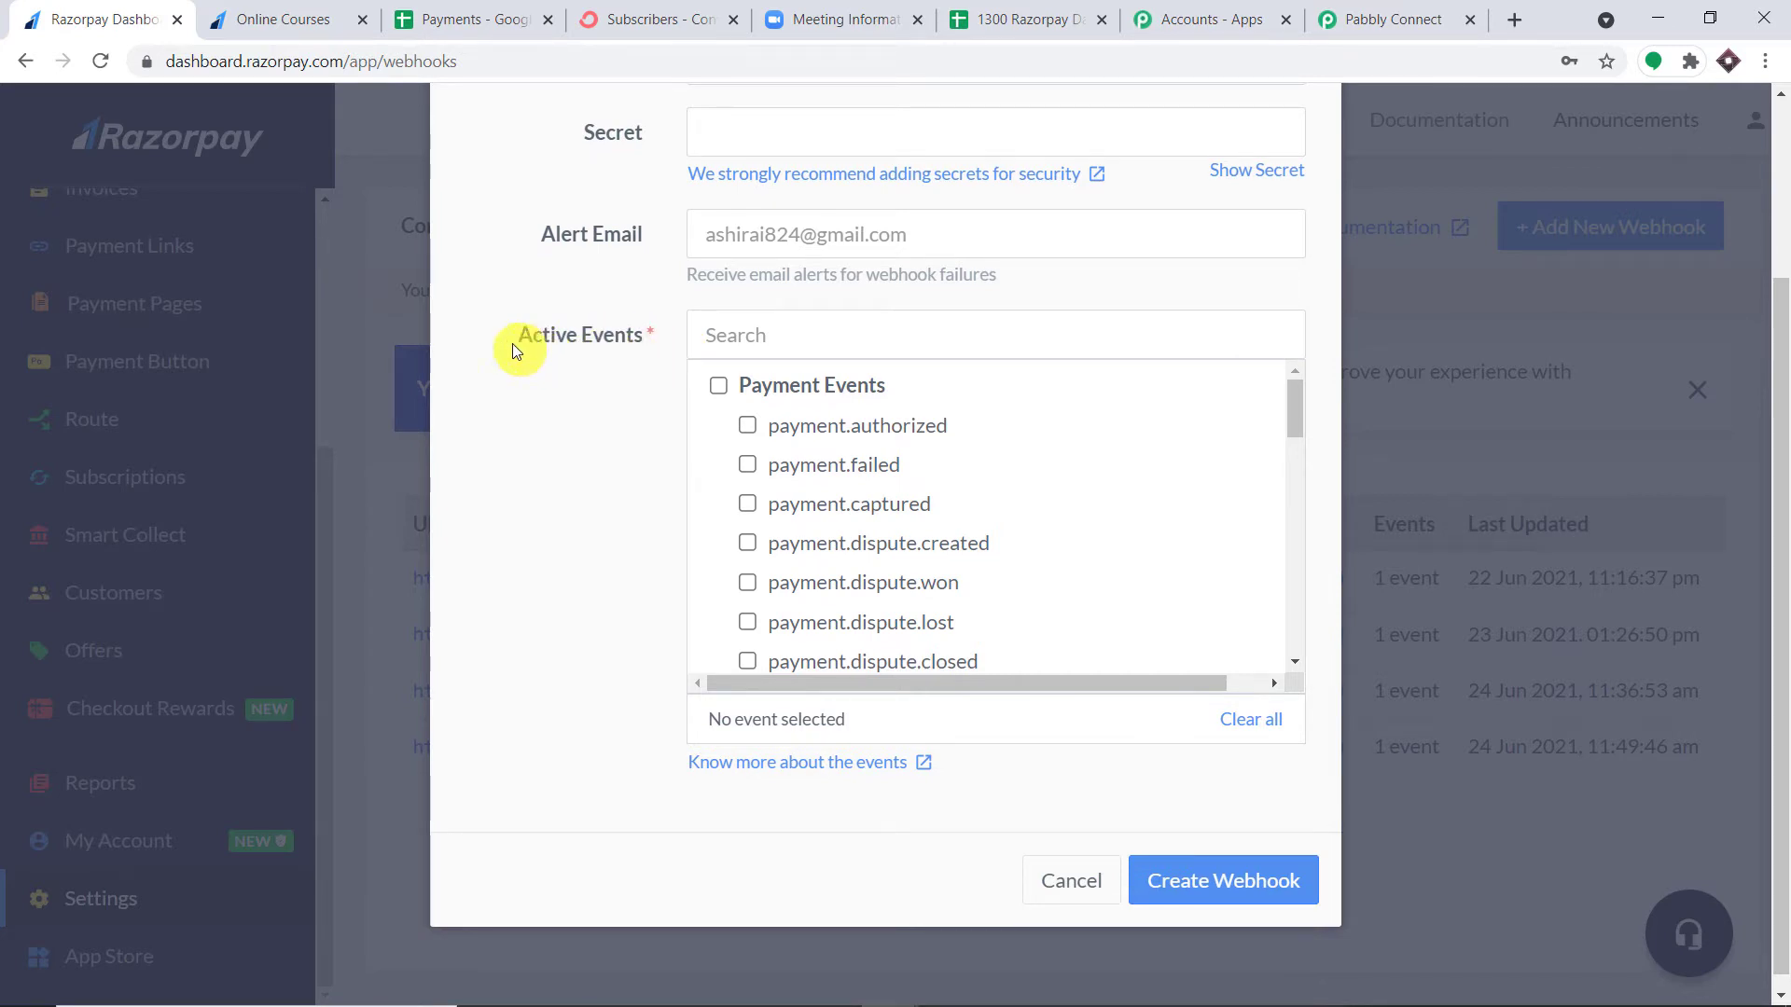
click(1396, 11)
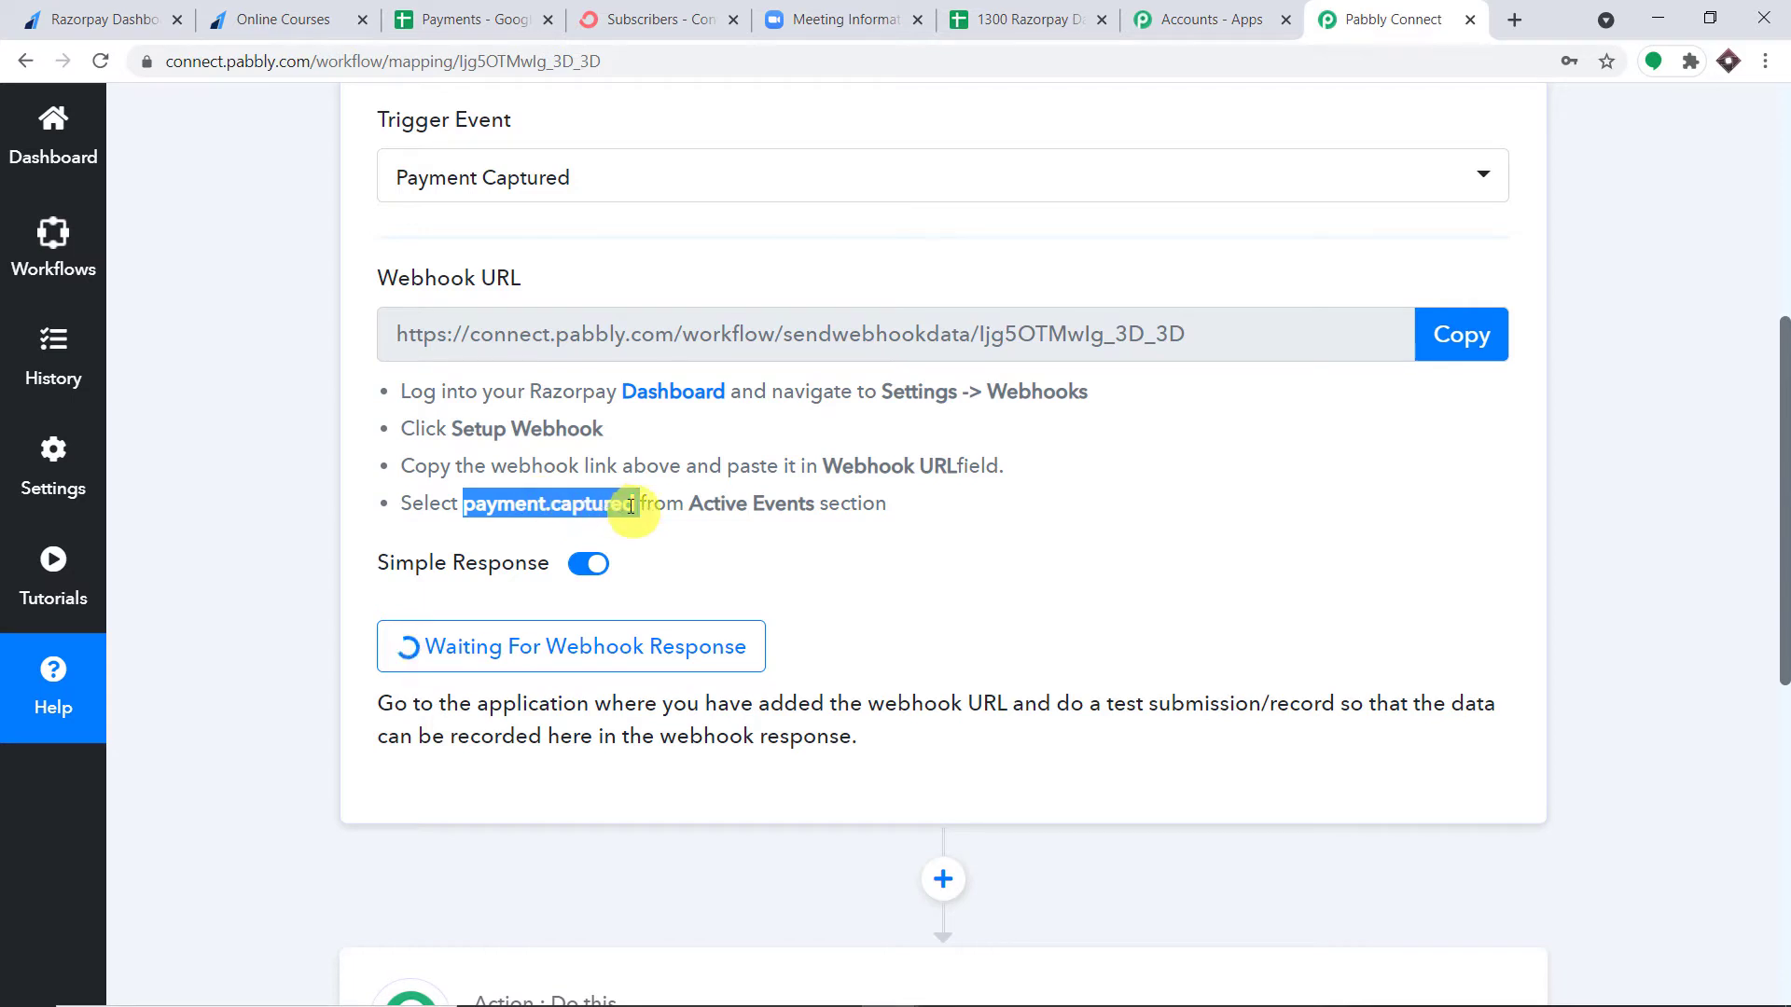
click(130, 9)
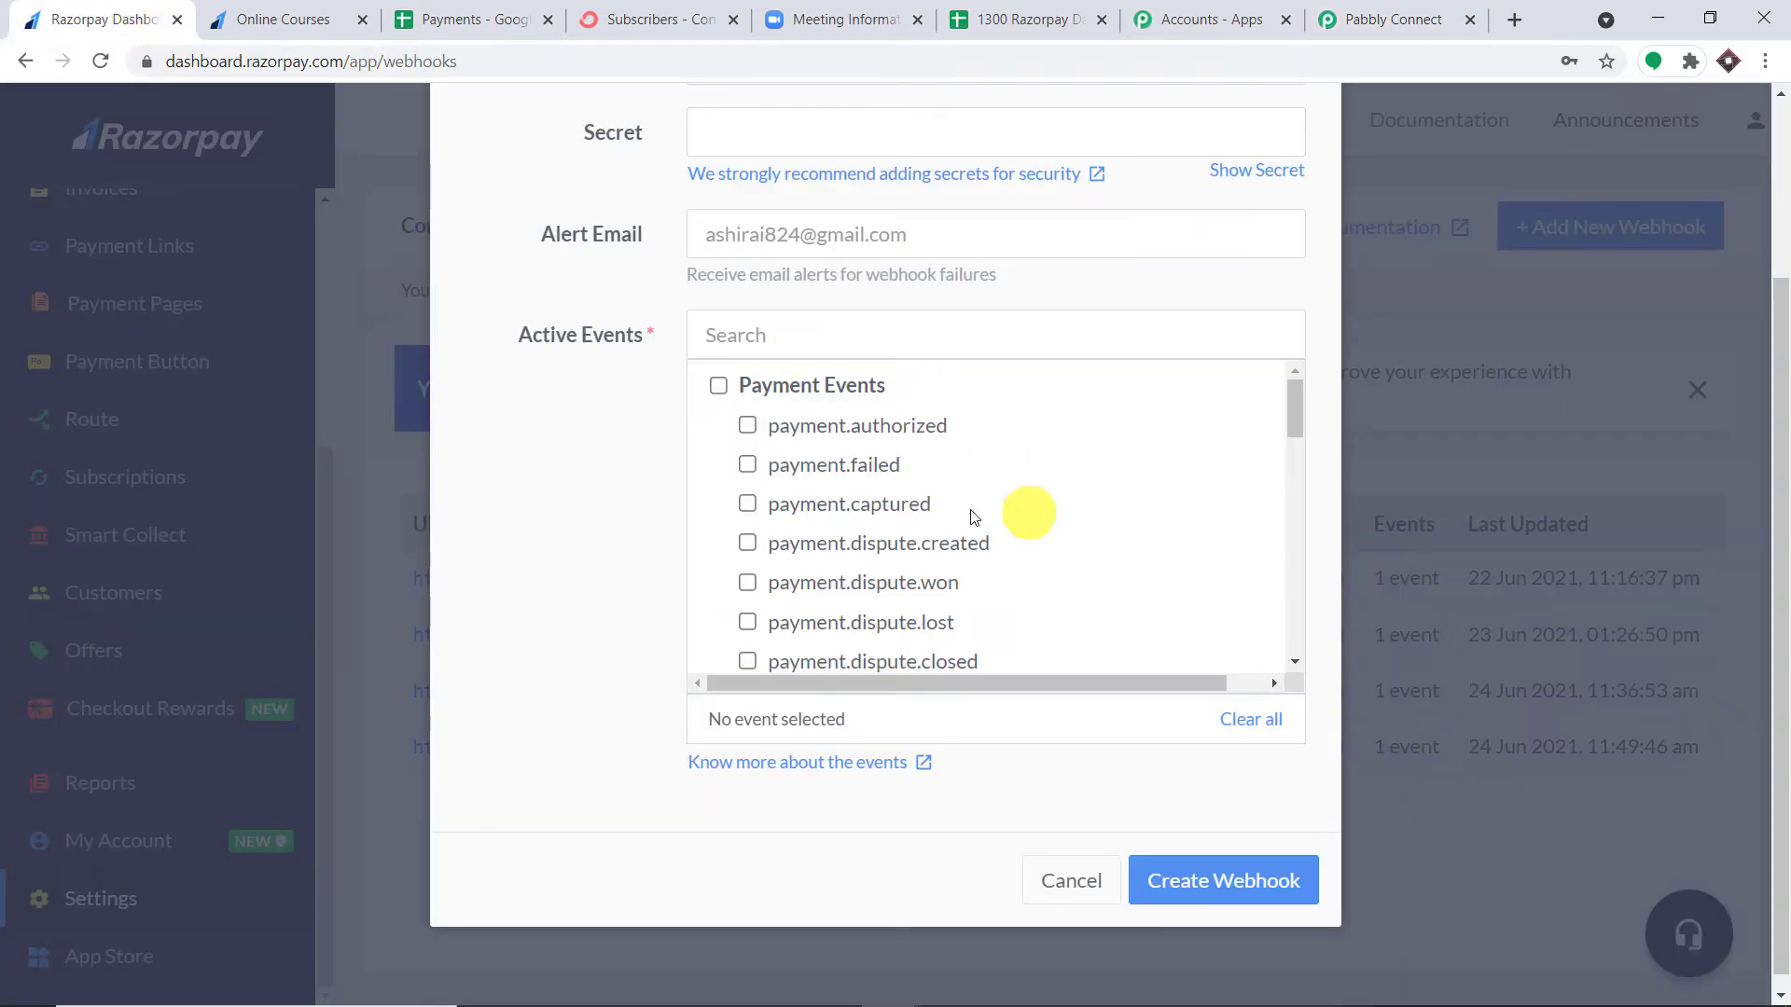
click(747, 504)
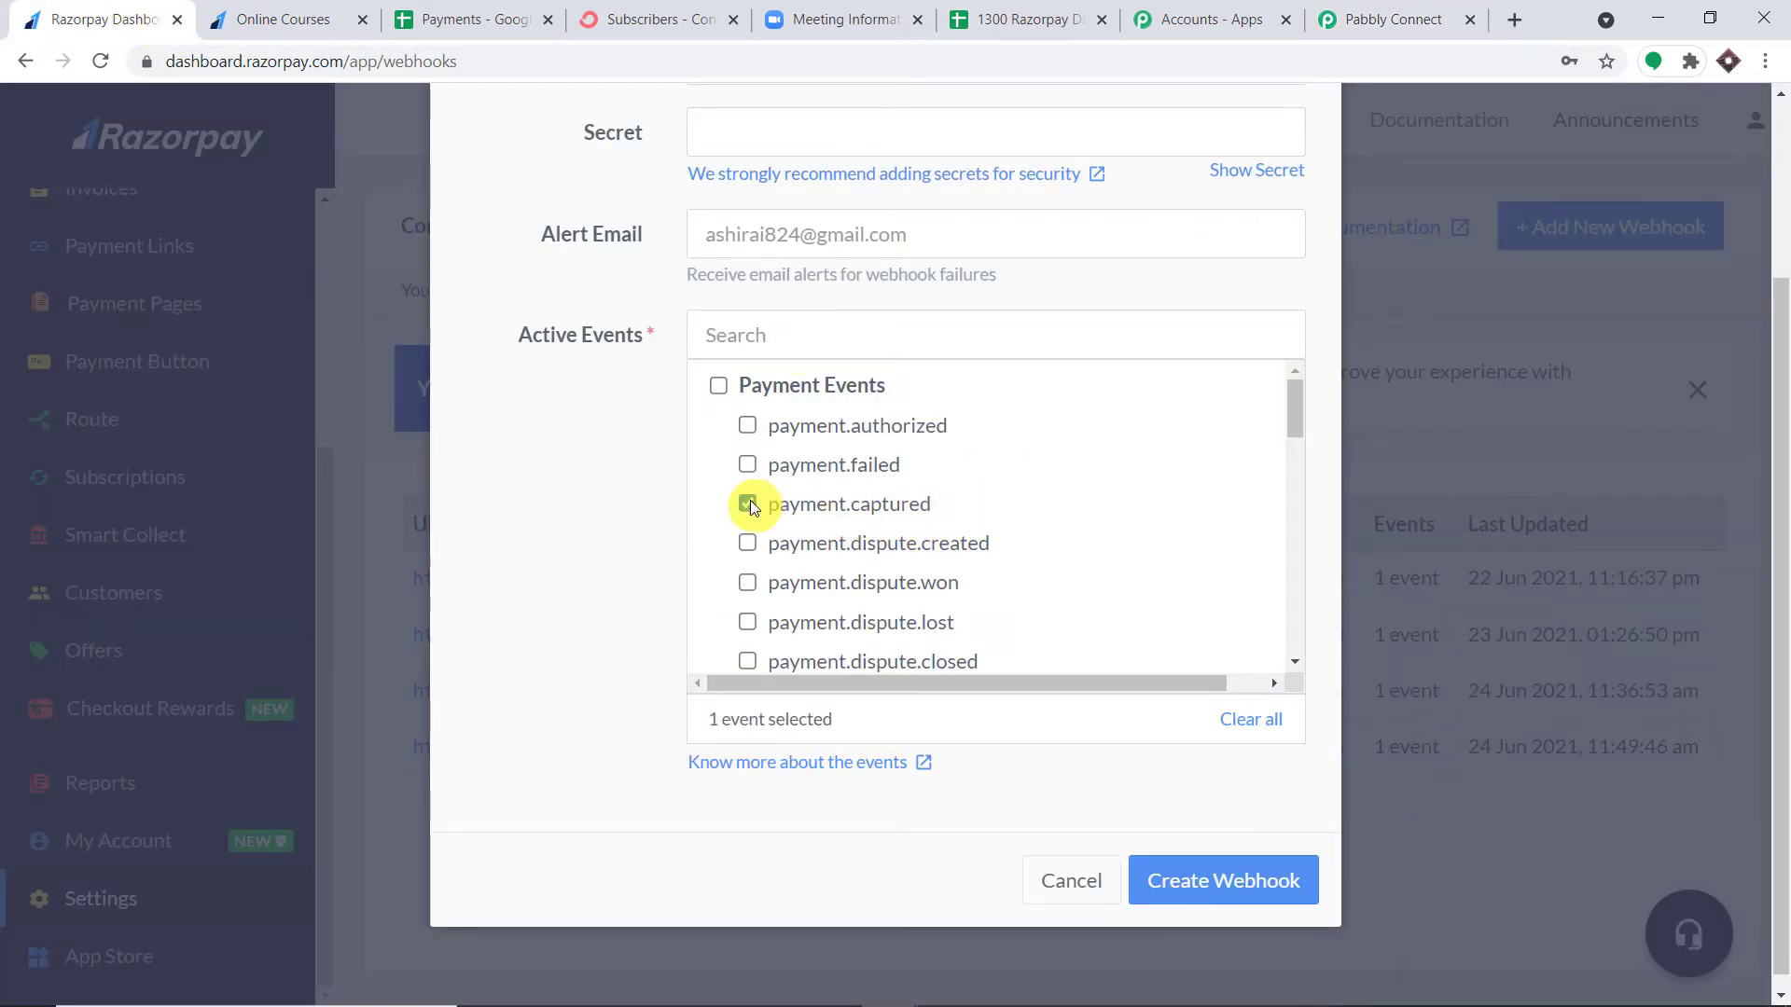
click(1222, 893)
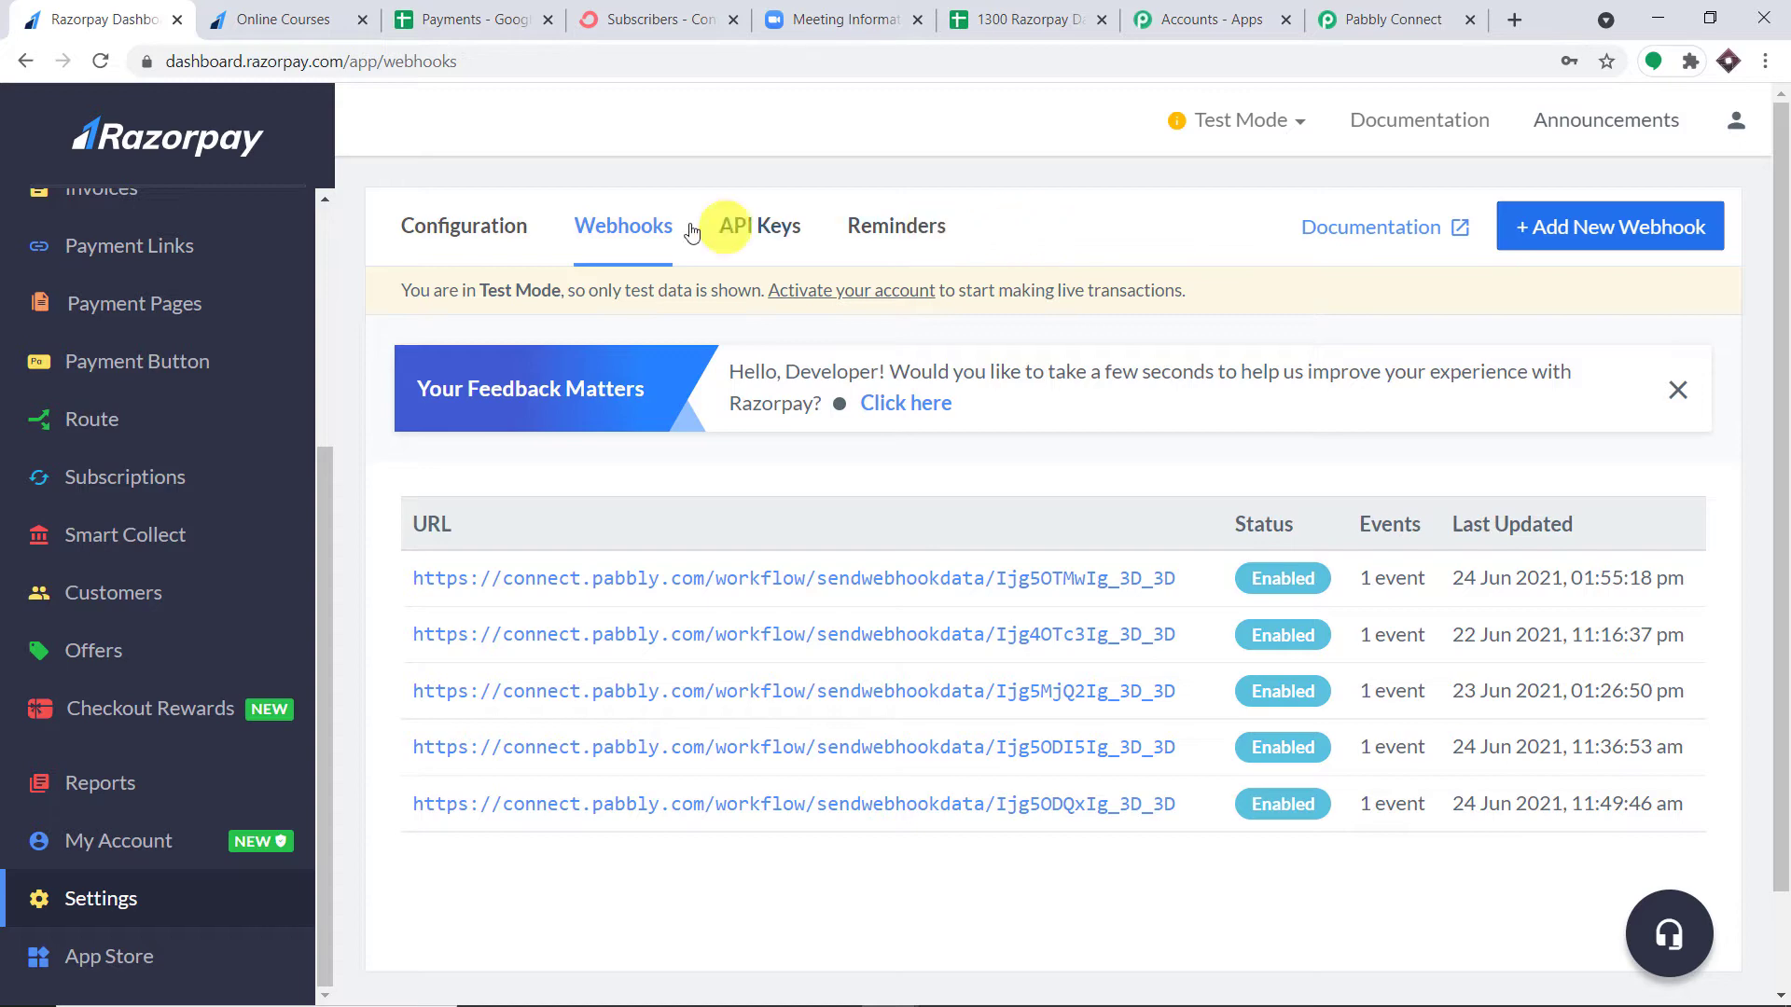
Step: Copy the Online Courses page URL from Razorpay's Payment Pages list and open it in a new browser tab
click(207, 299)
scroll(971, 277, down, 5)
scroll(971, 277, down, 2)
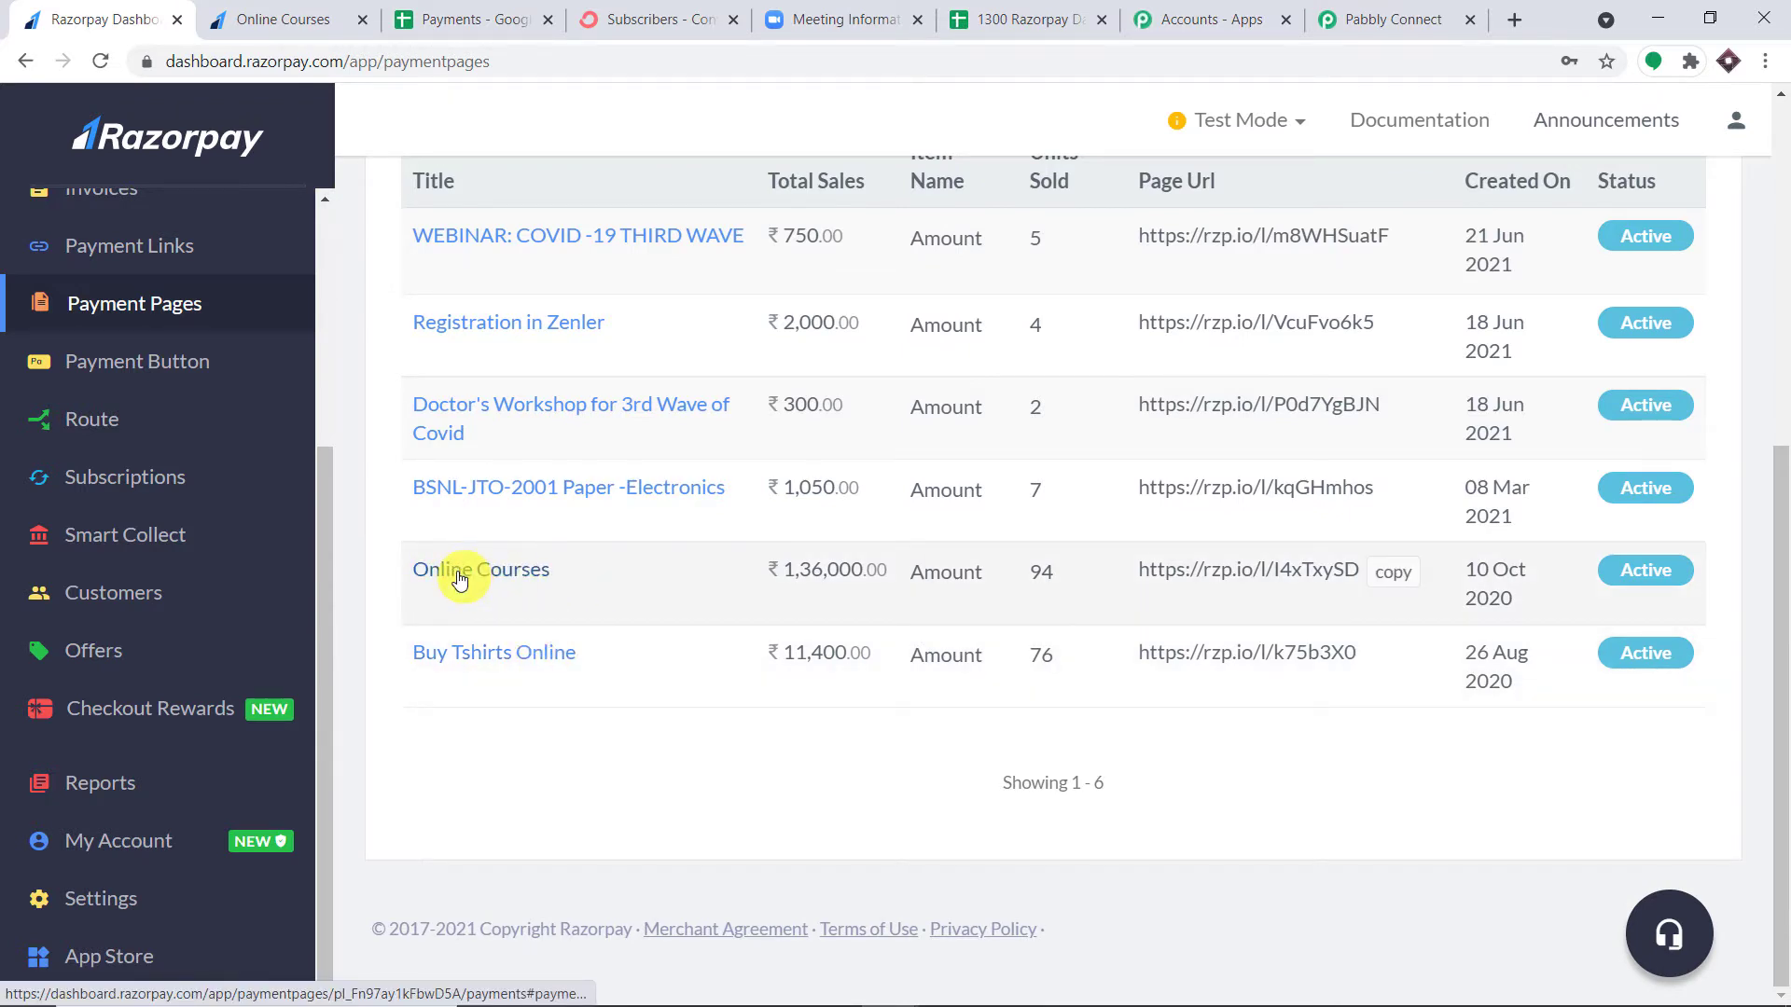
click(1395, 571)
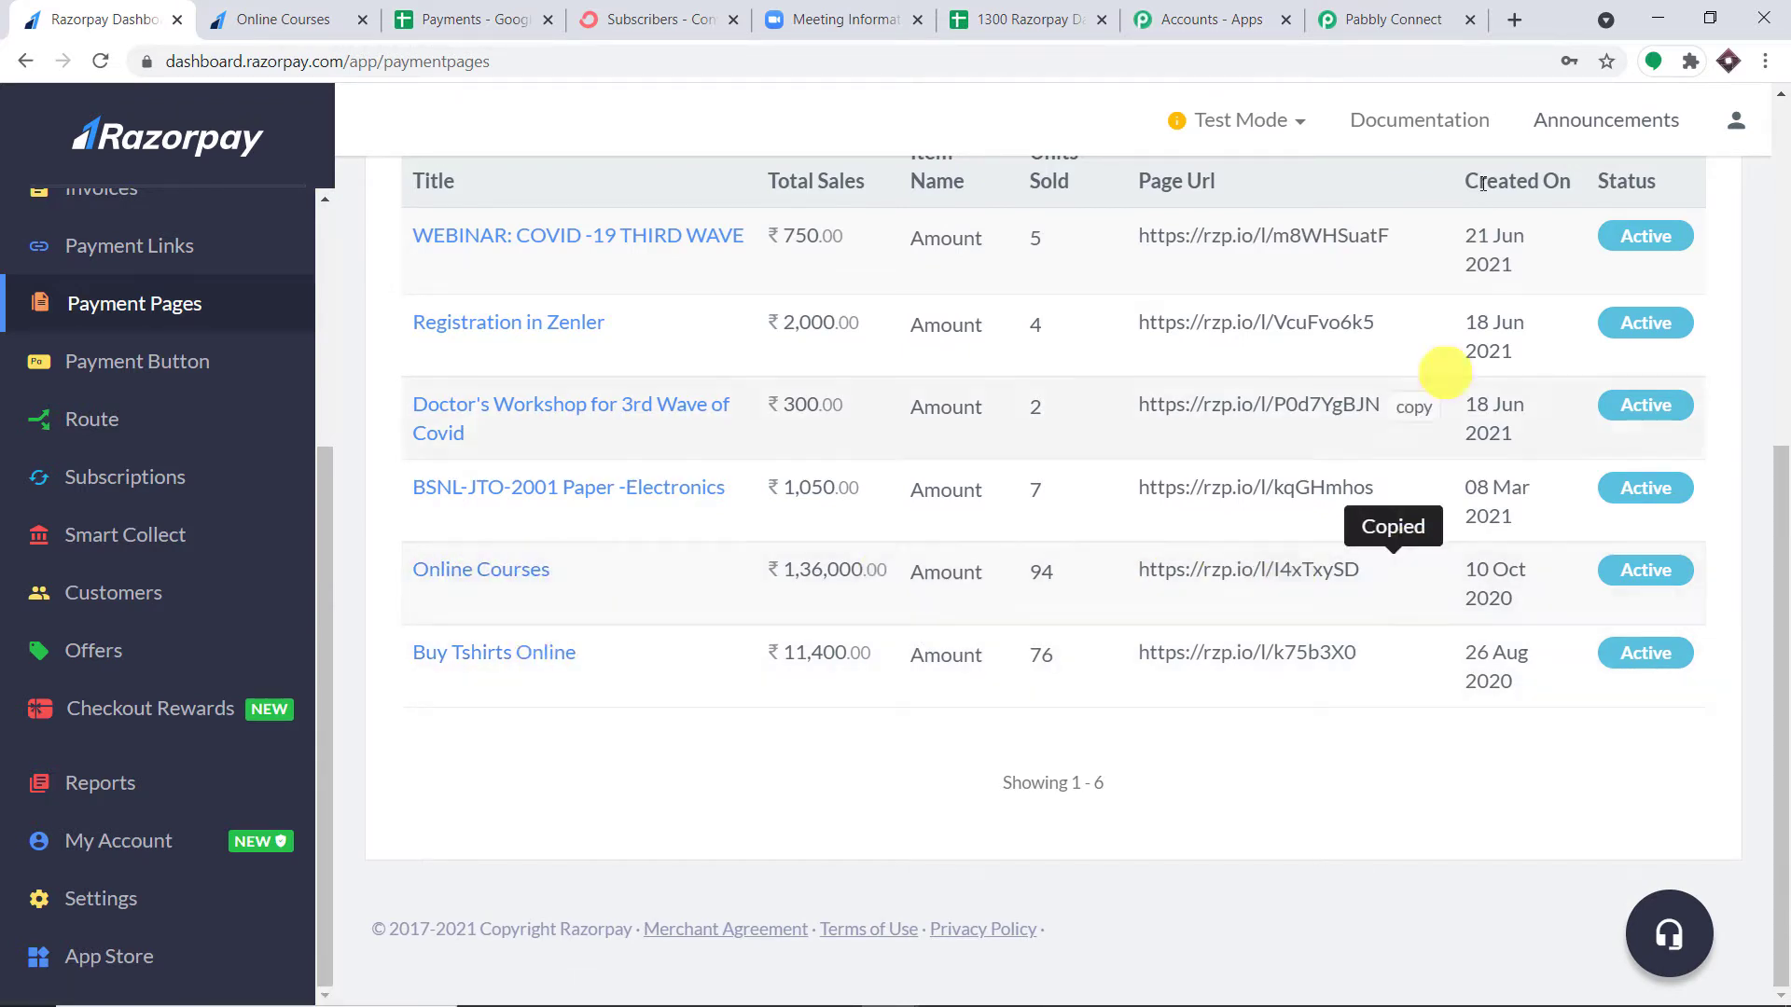
click(1517, 25)
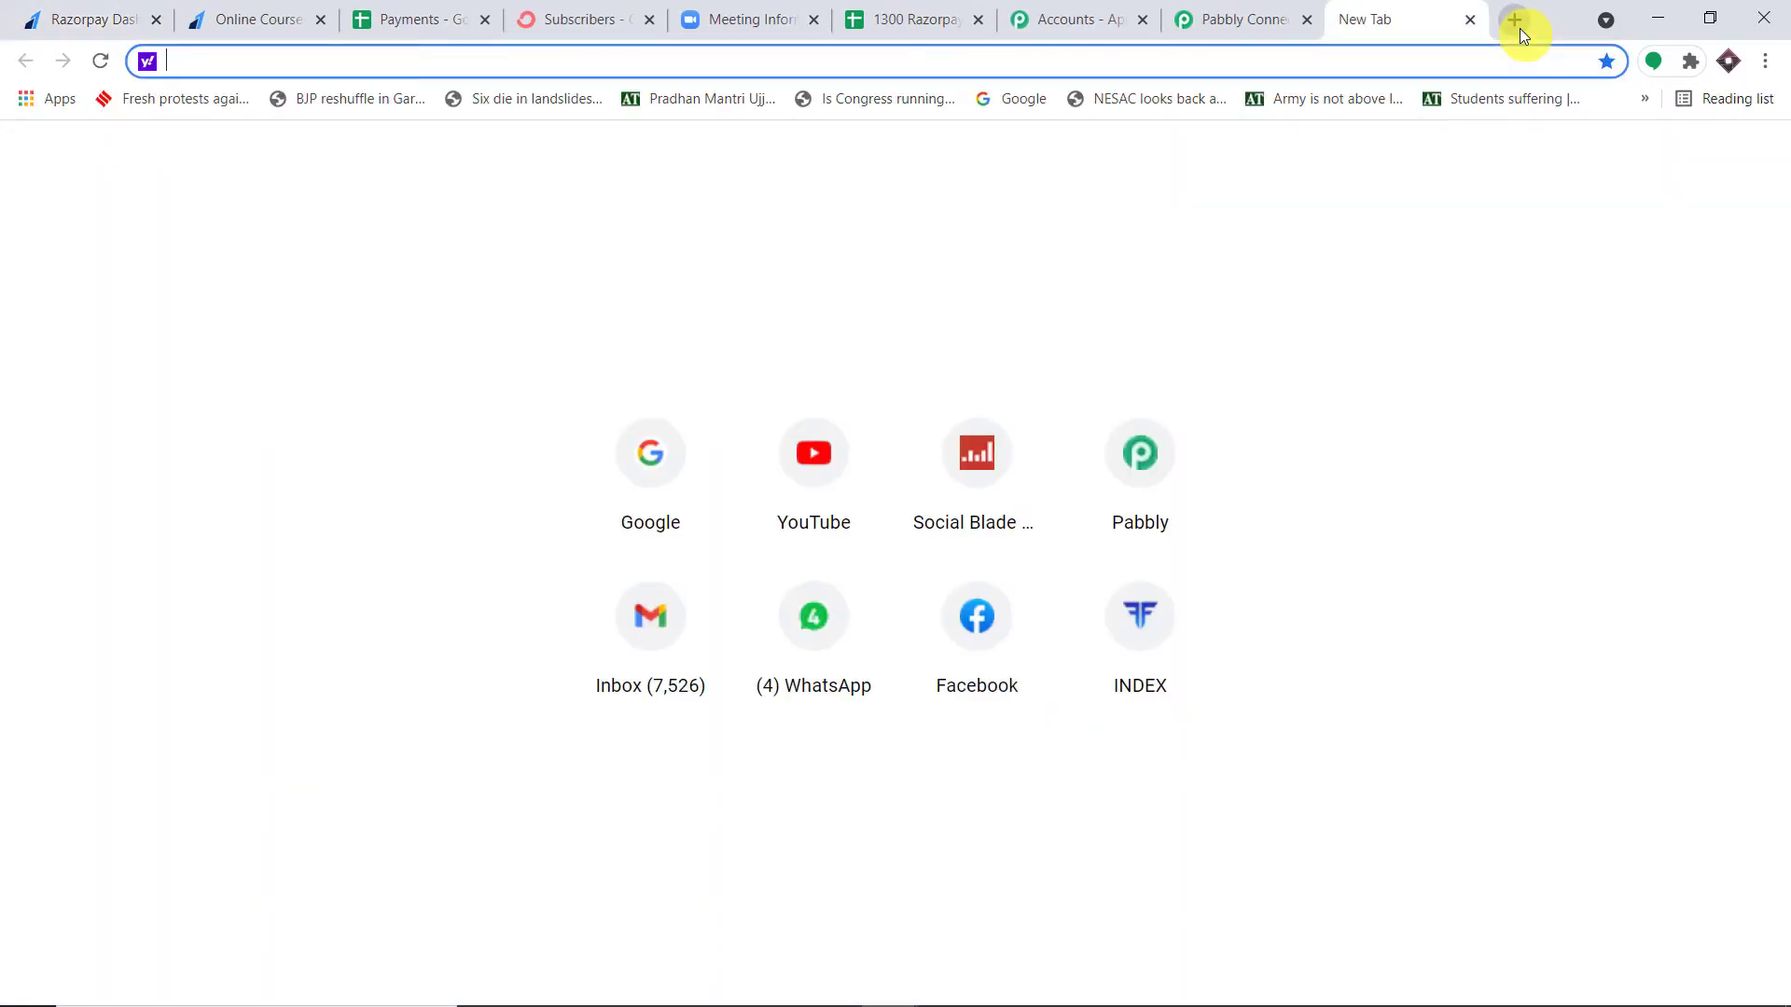
key(ctrl+v)
key(Return)
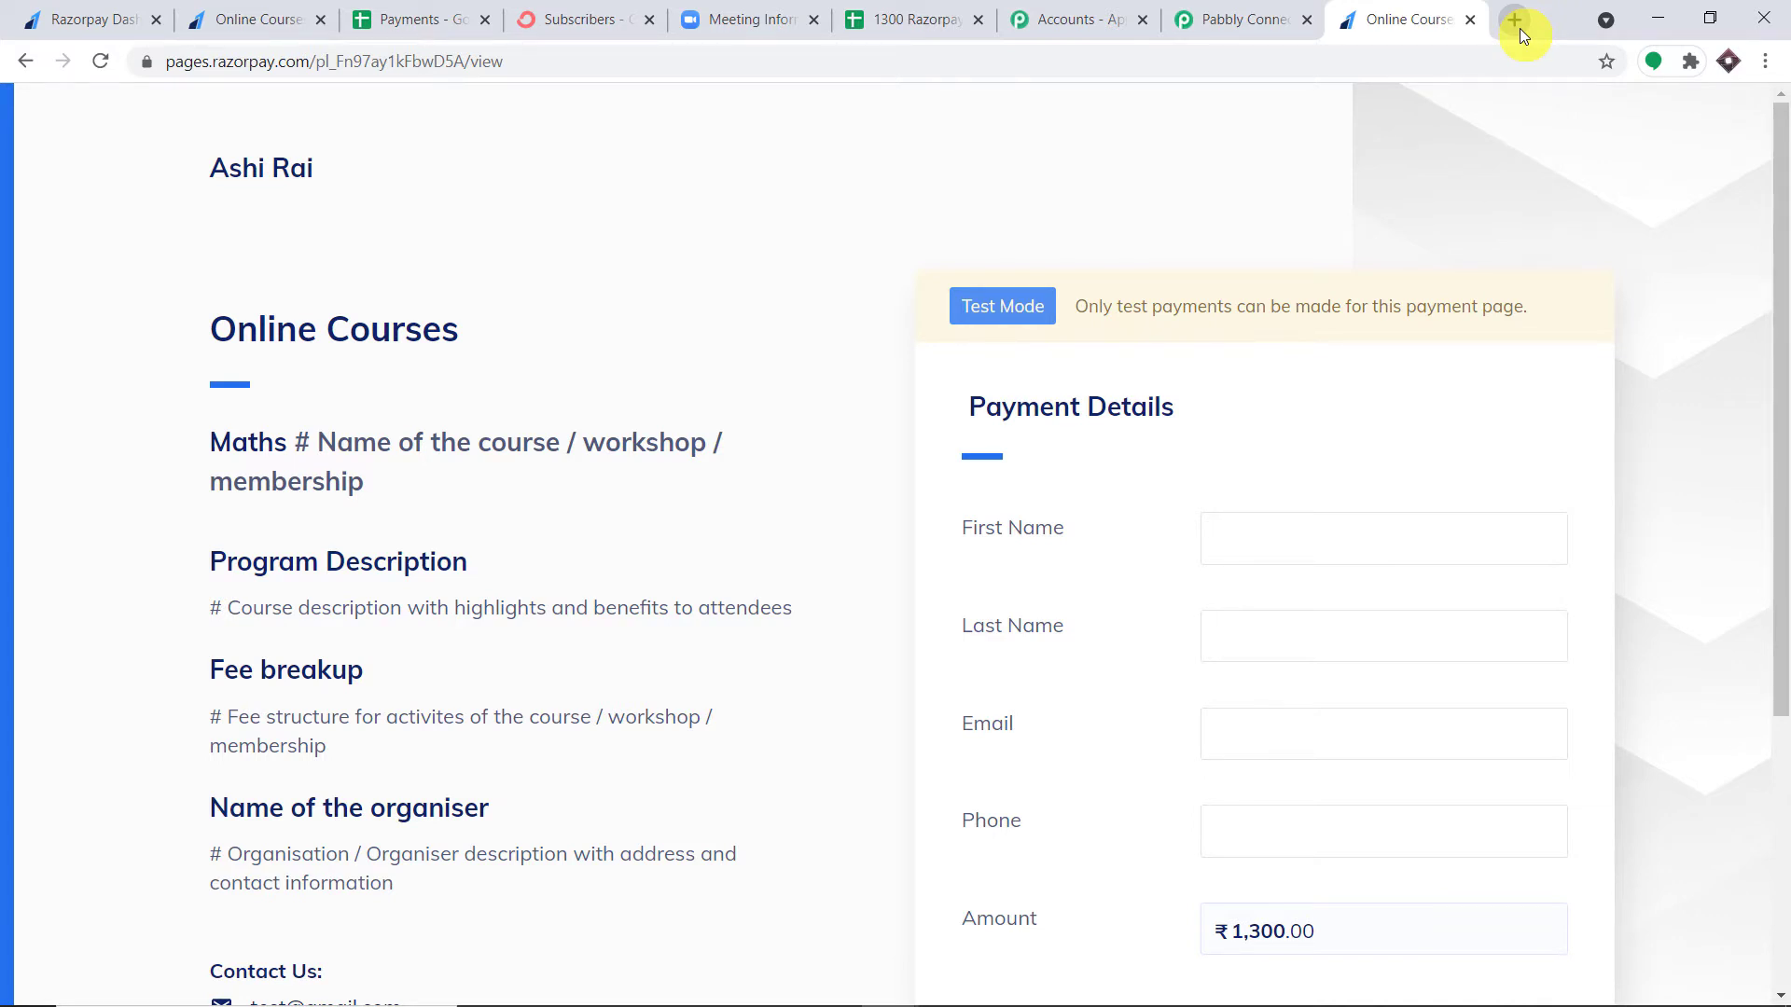
Step: Copy the BSNL-JTO-2001 Paper -Electronics payment page URL, open it in a new browser tab and view its amount
click(93, 20)
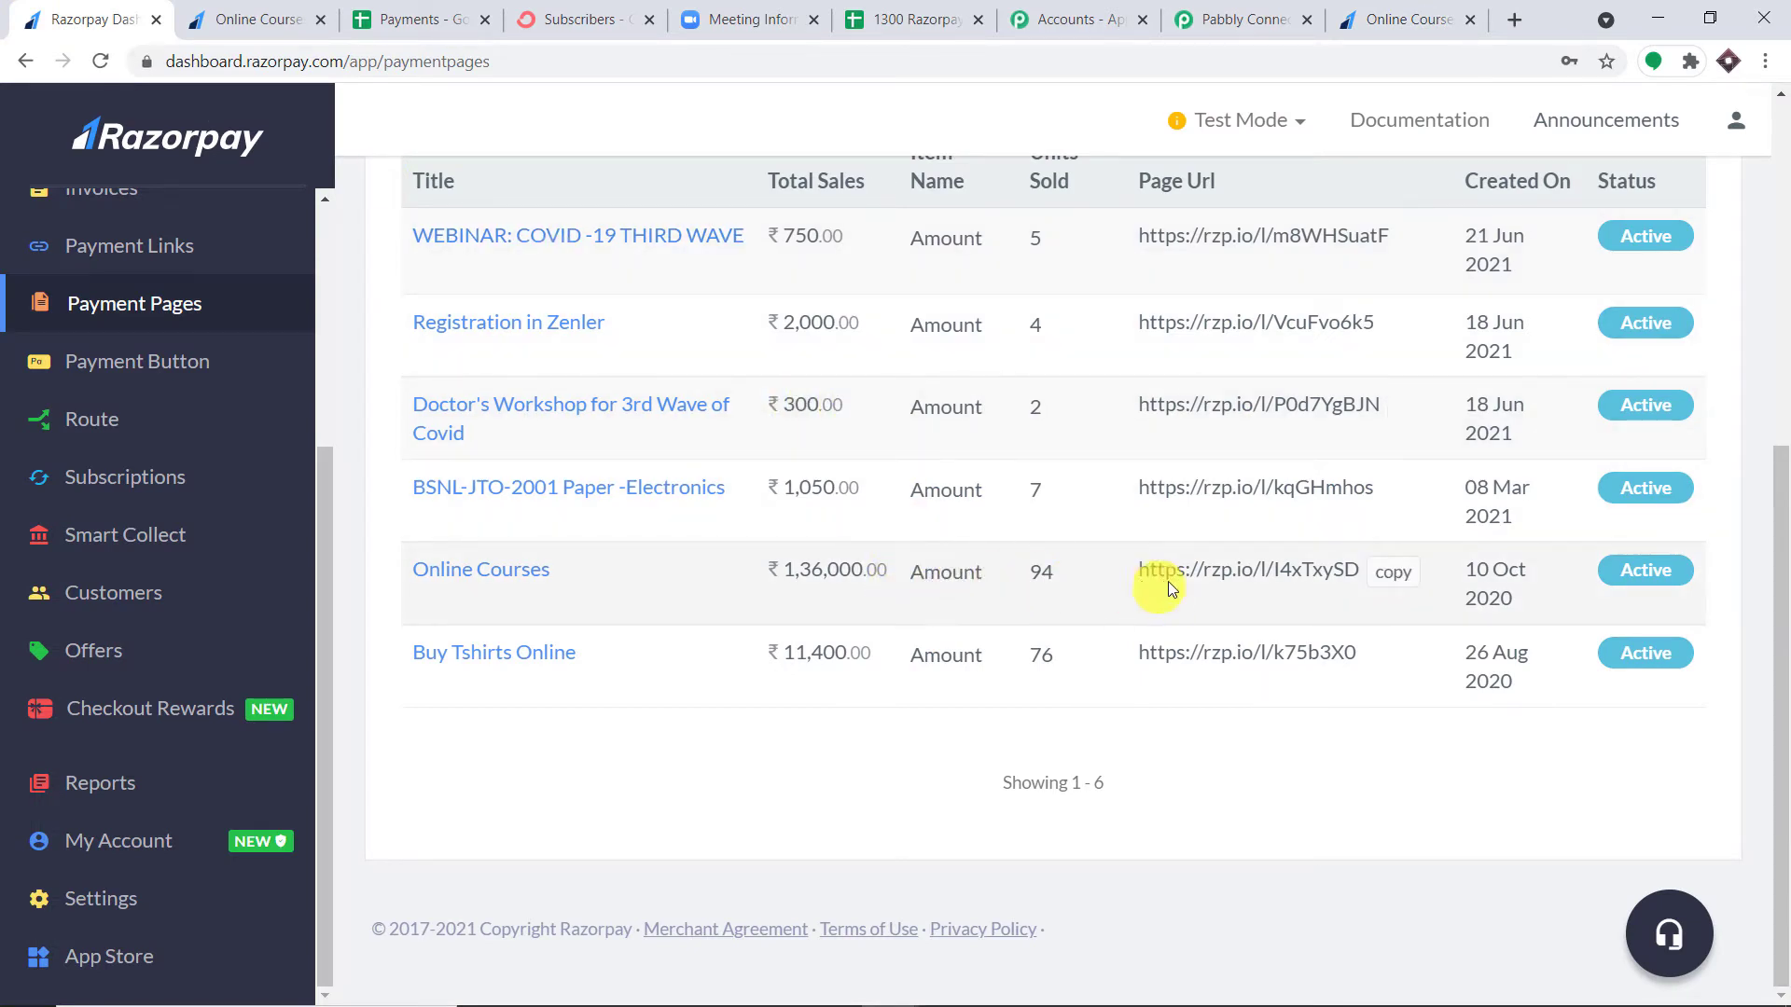
click(1406, 498)
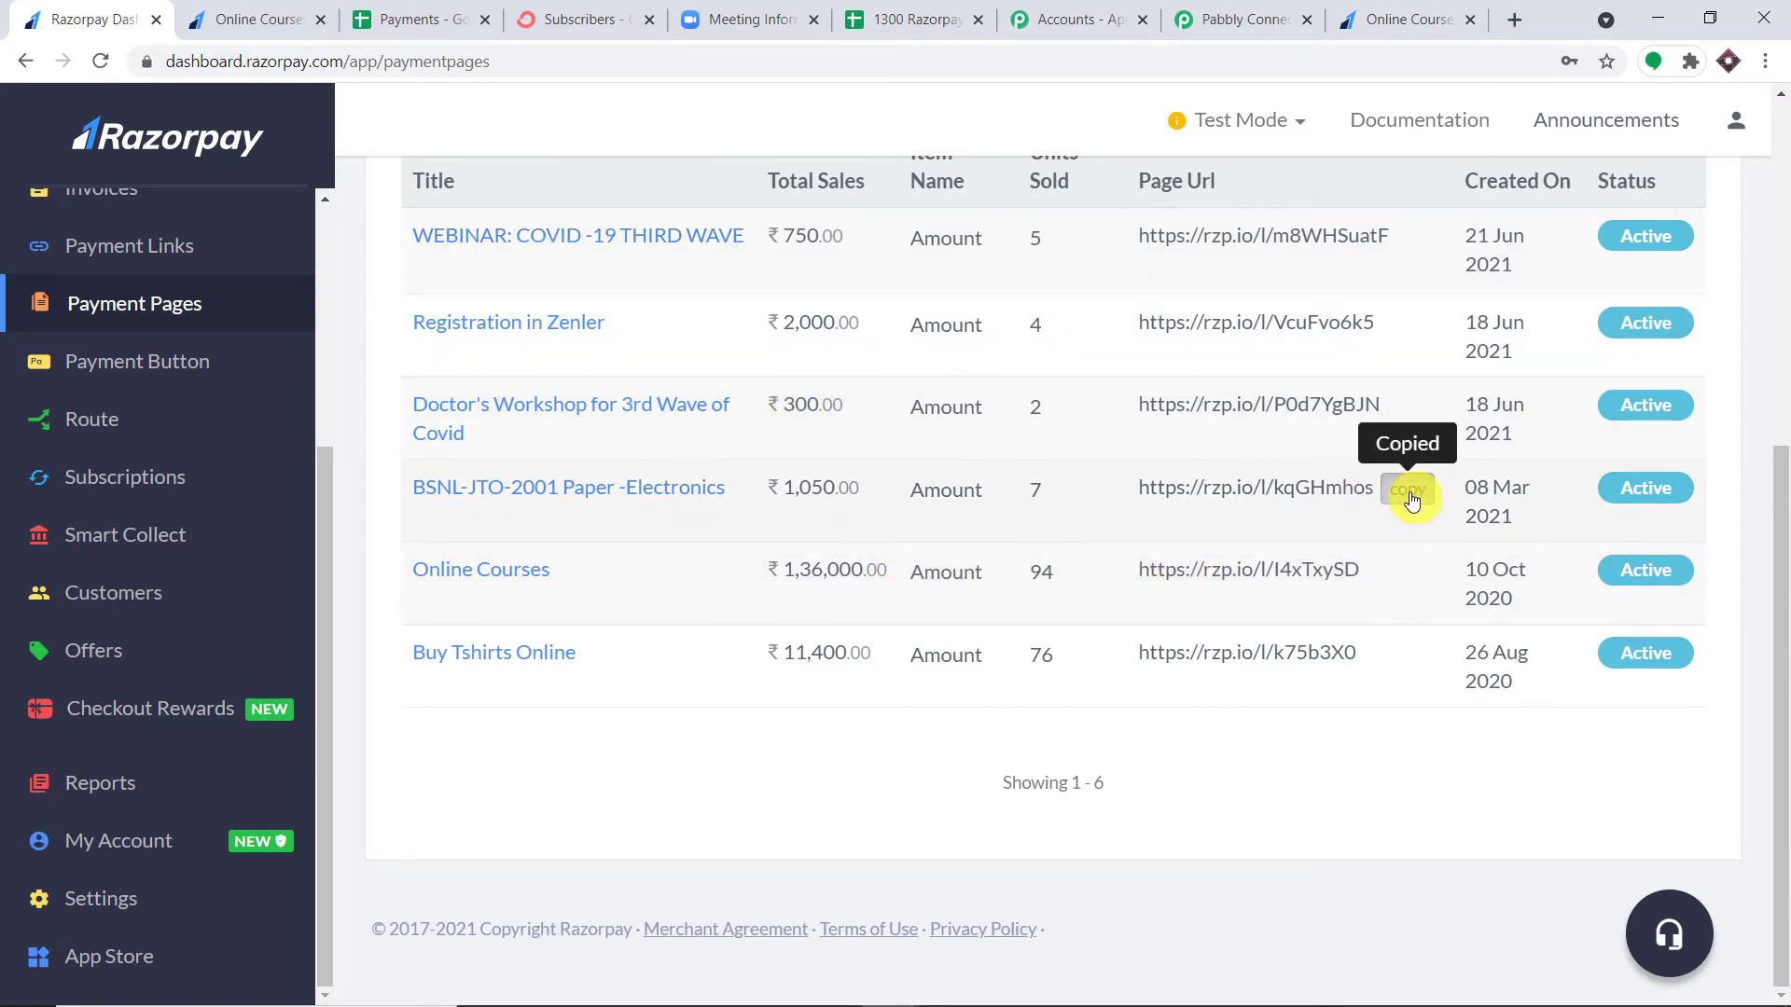
right_click(1411, 499)
click(1399, 487)
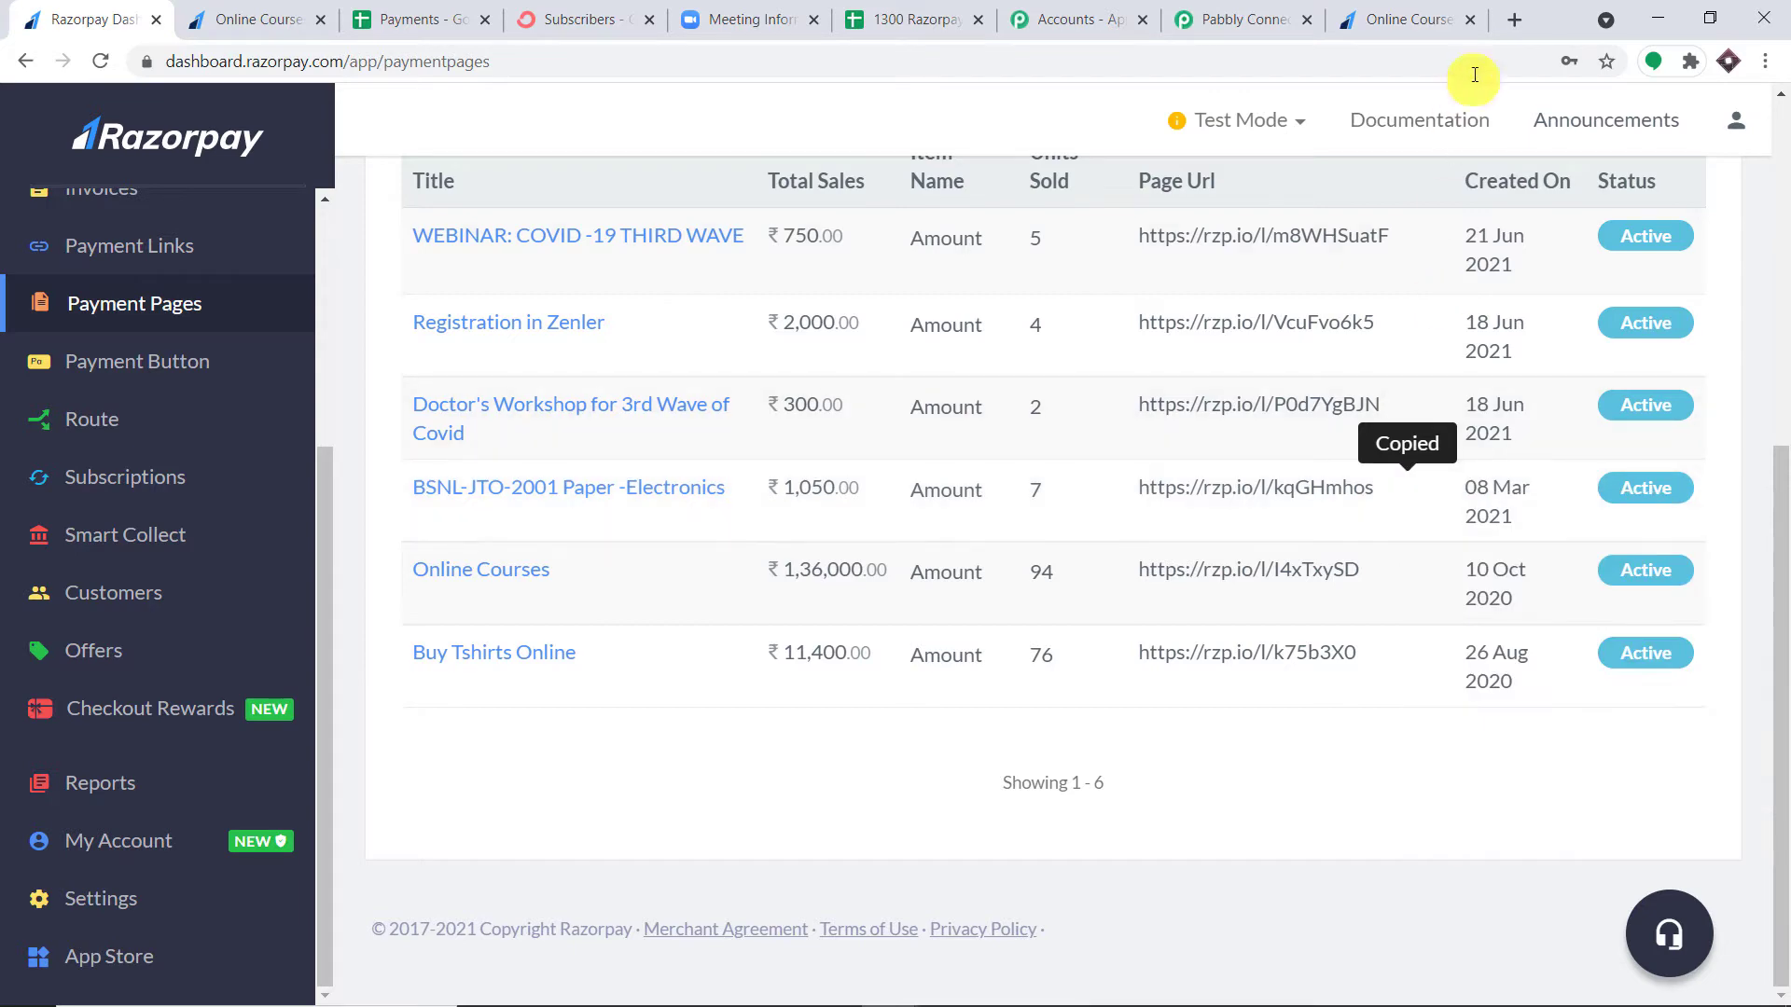
click(1517, 20)
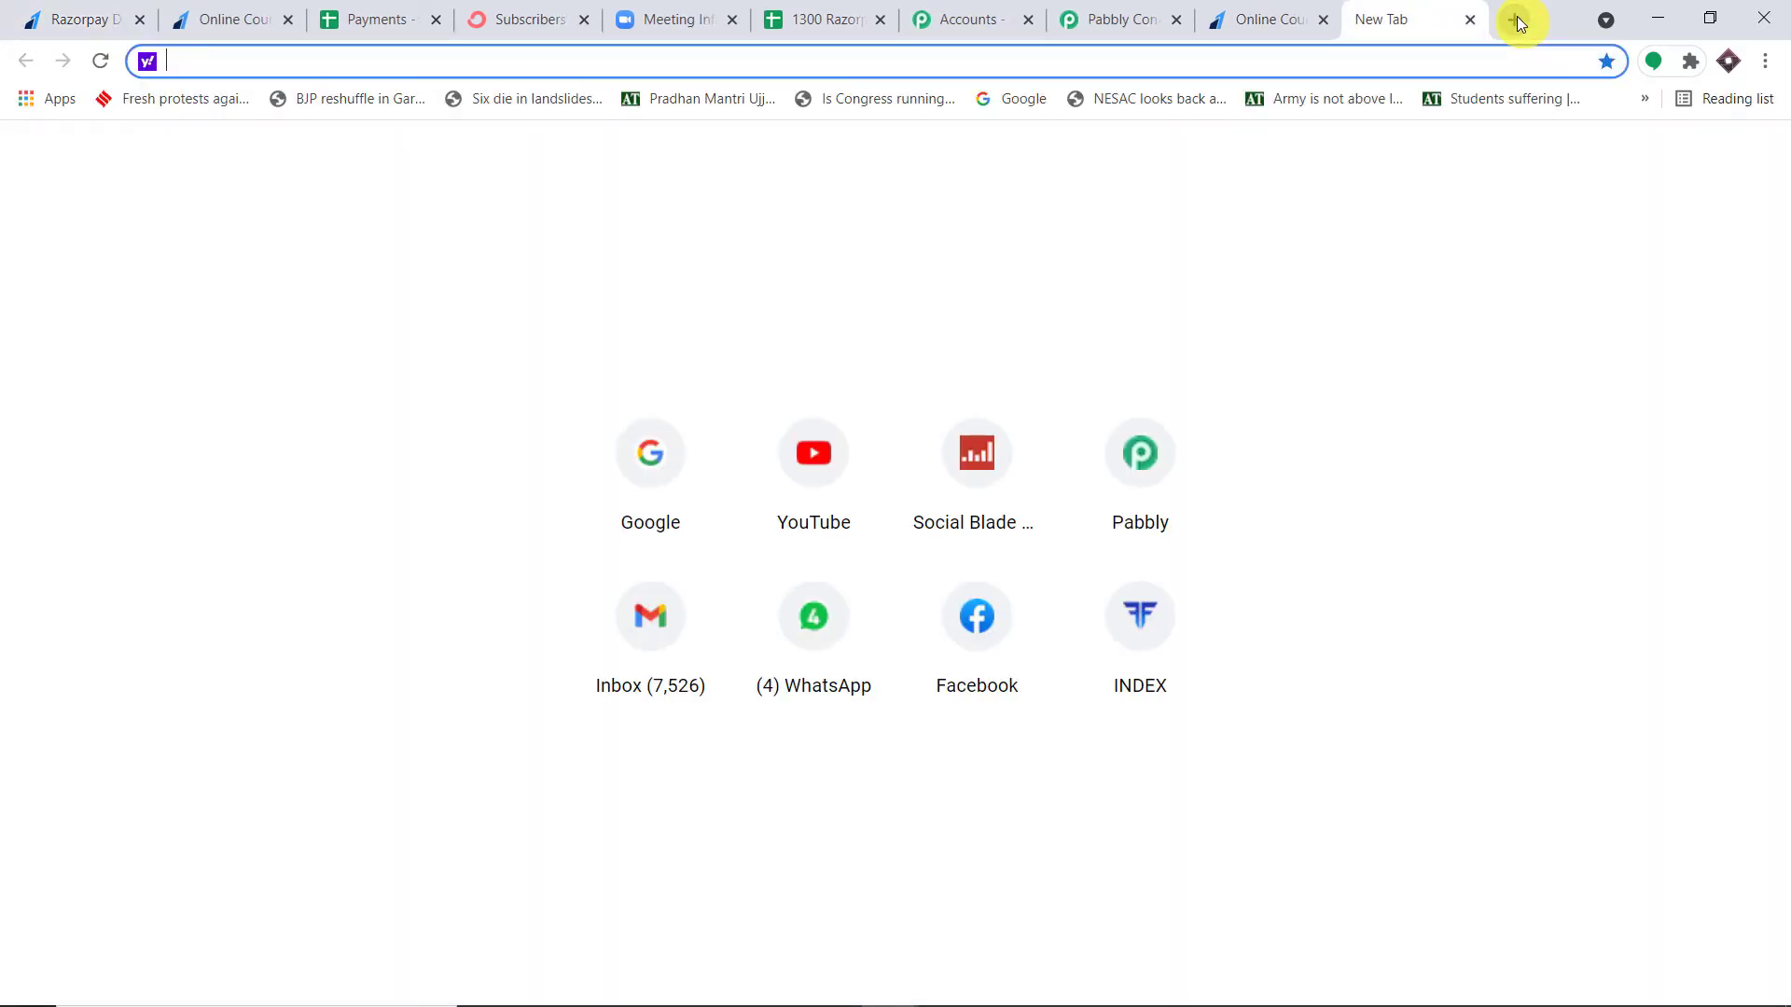
key(ctrl+v)
key(Return)
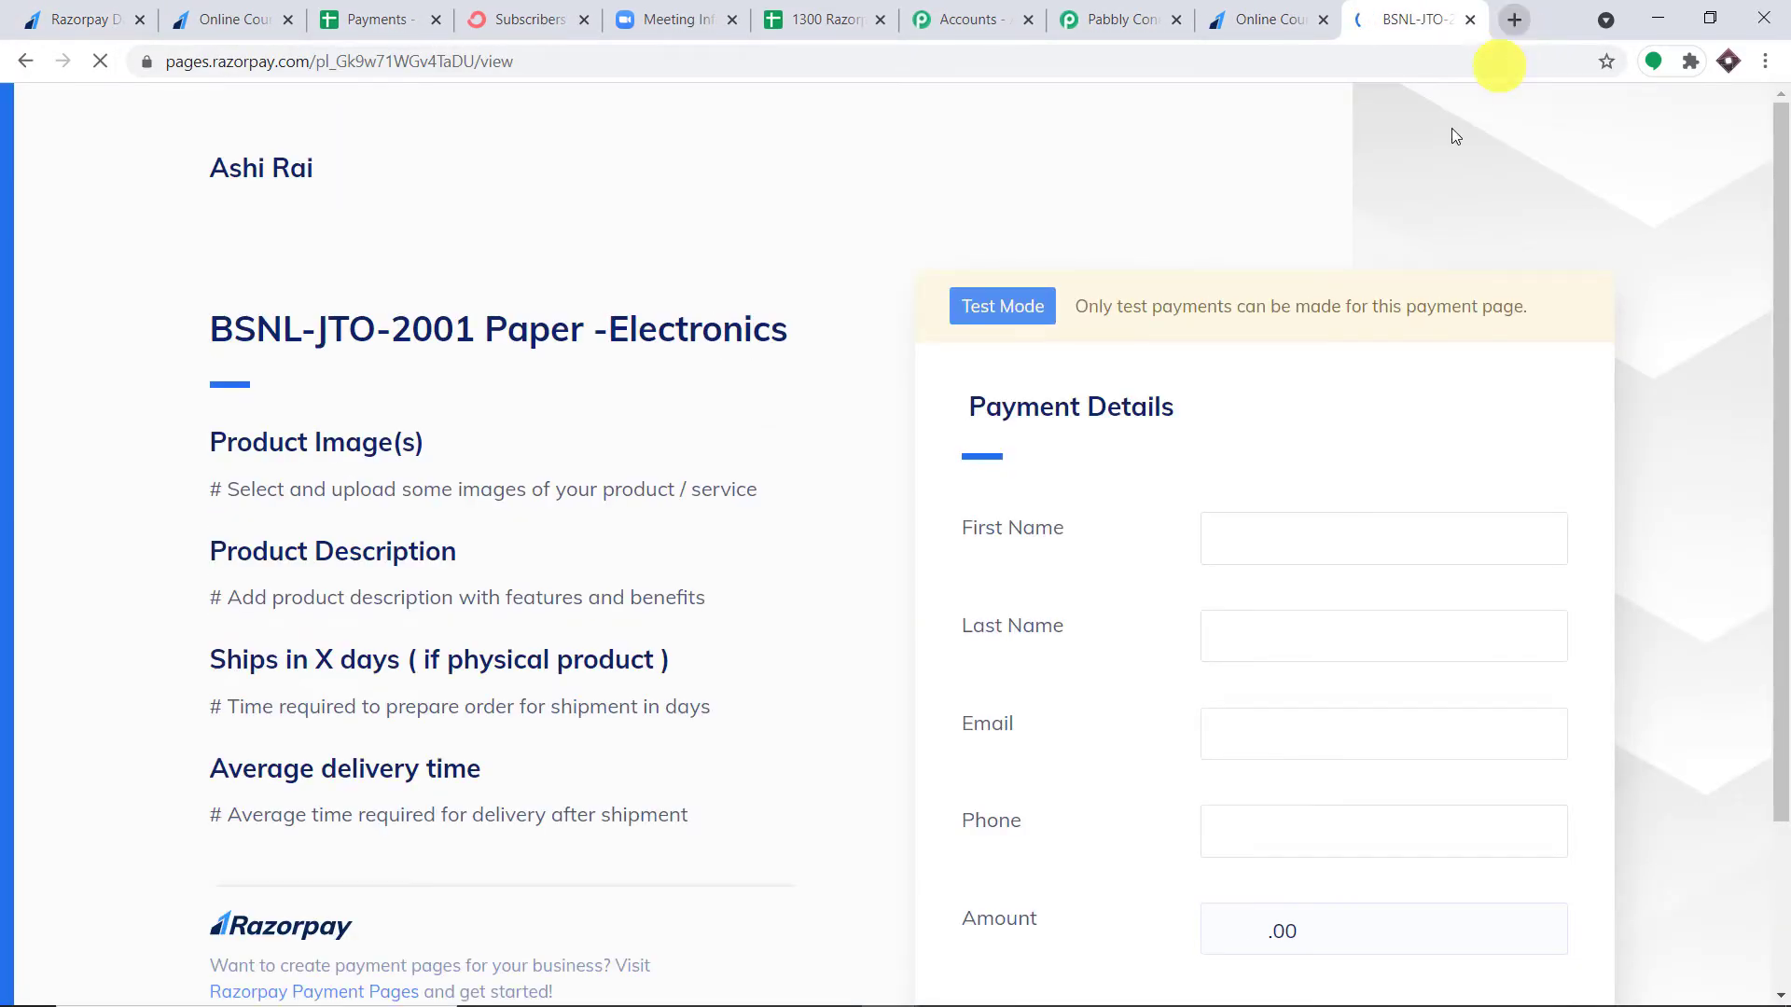
scroll(1359, 428, down, 3)
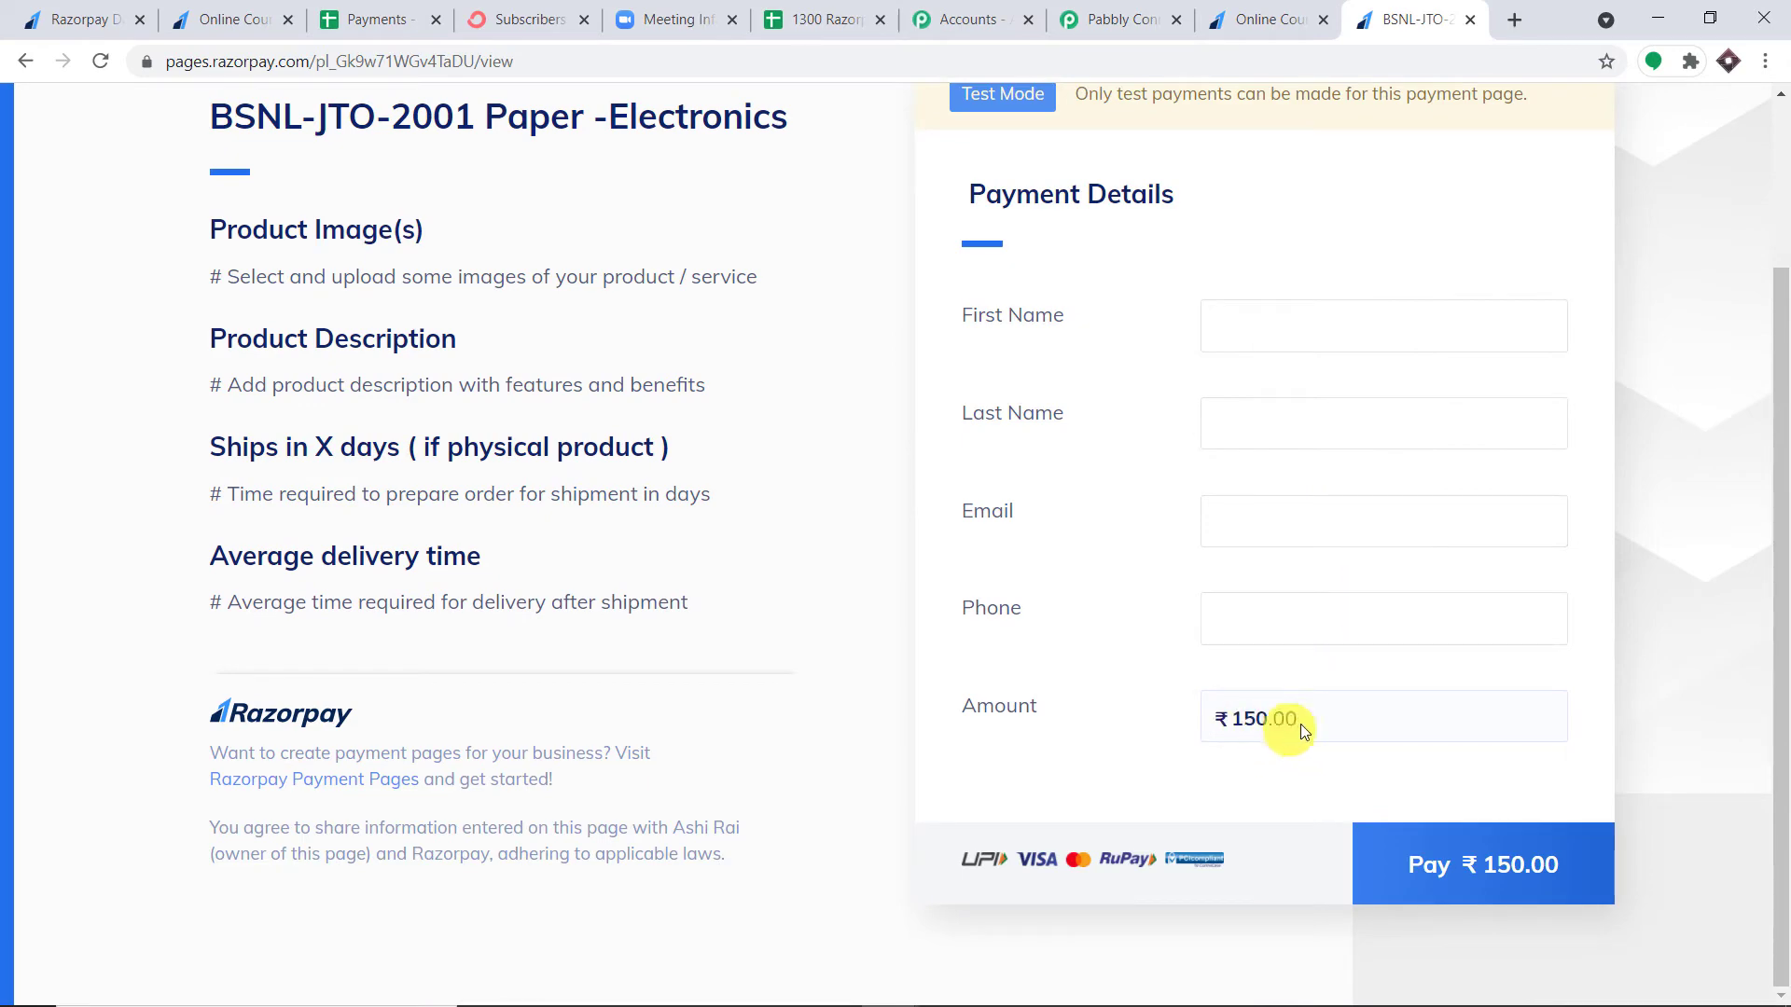
Step: Compare the Online Courses payment page with the Payment Pages list and close the BSNL-JTO-2001 payment page
click(1268, 18)
scroll(1227, 483, down, 3)
click(56, 18)
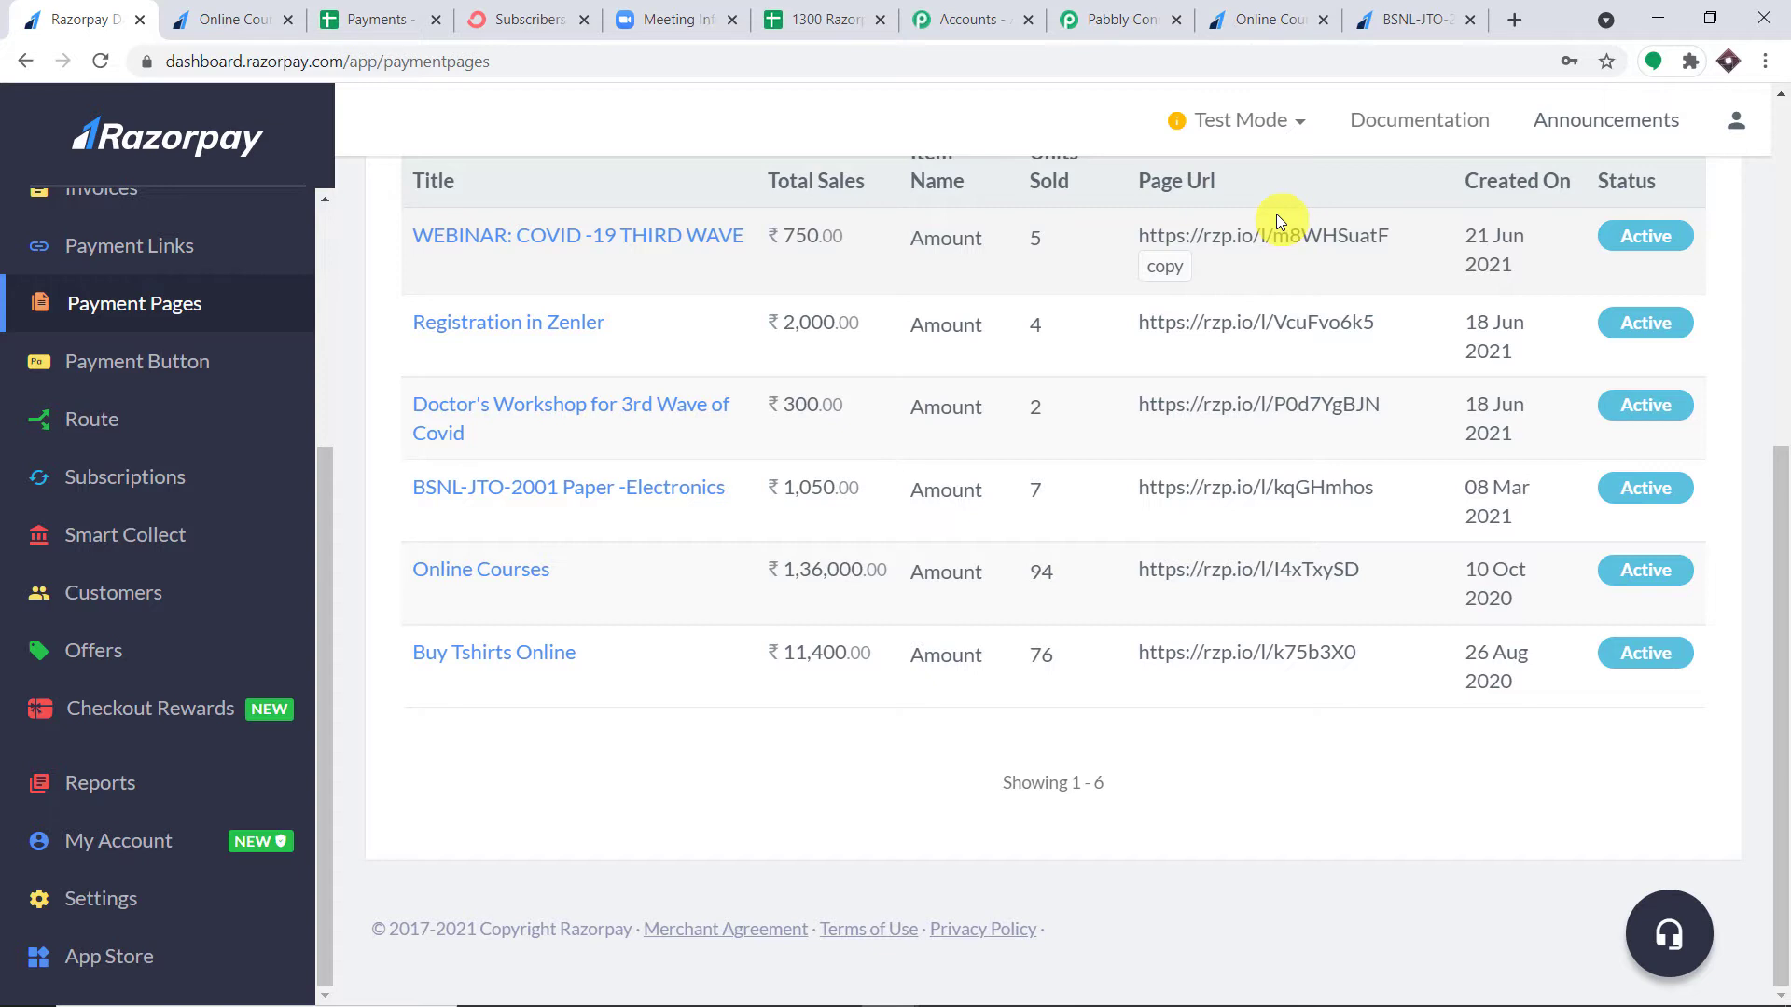
click(1270, 19)
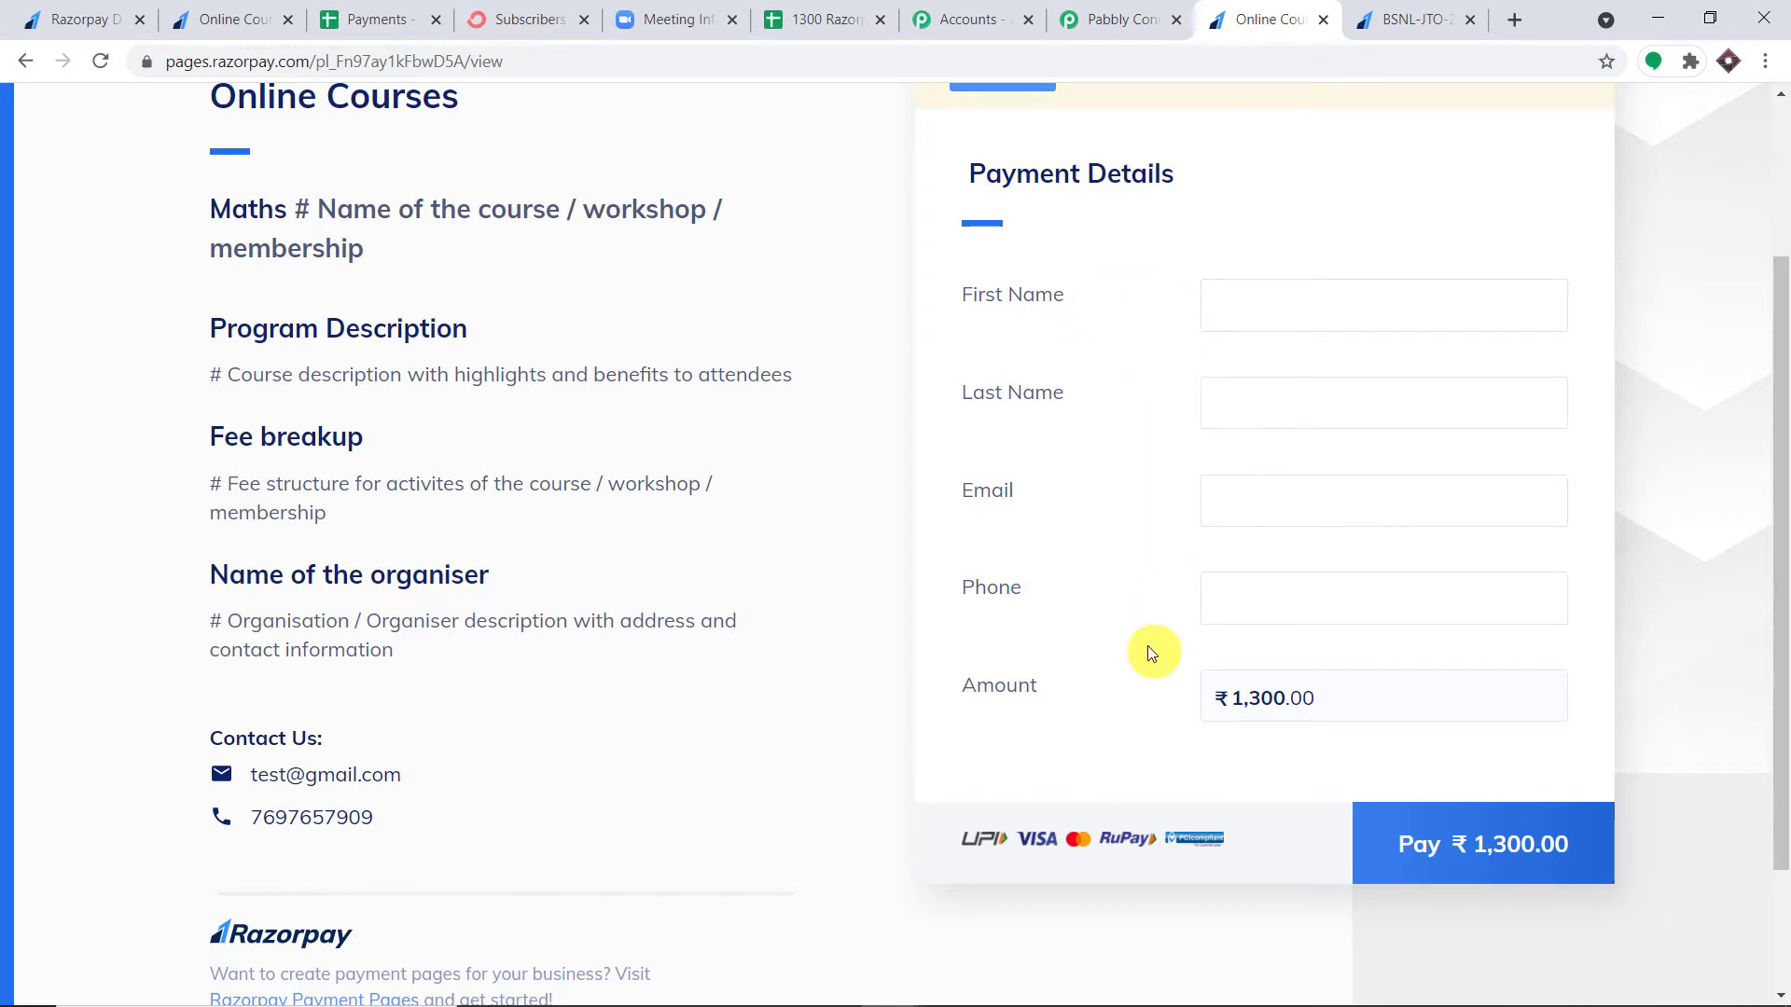
click(1470, 20)
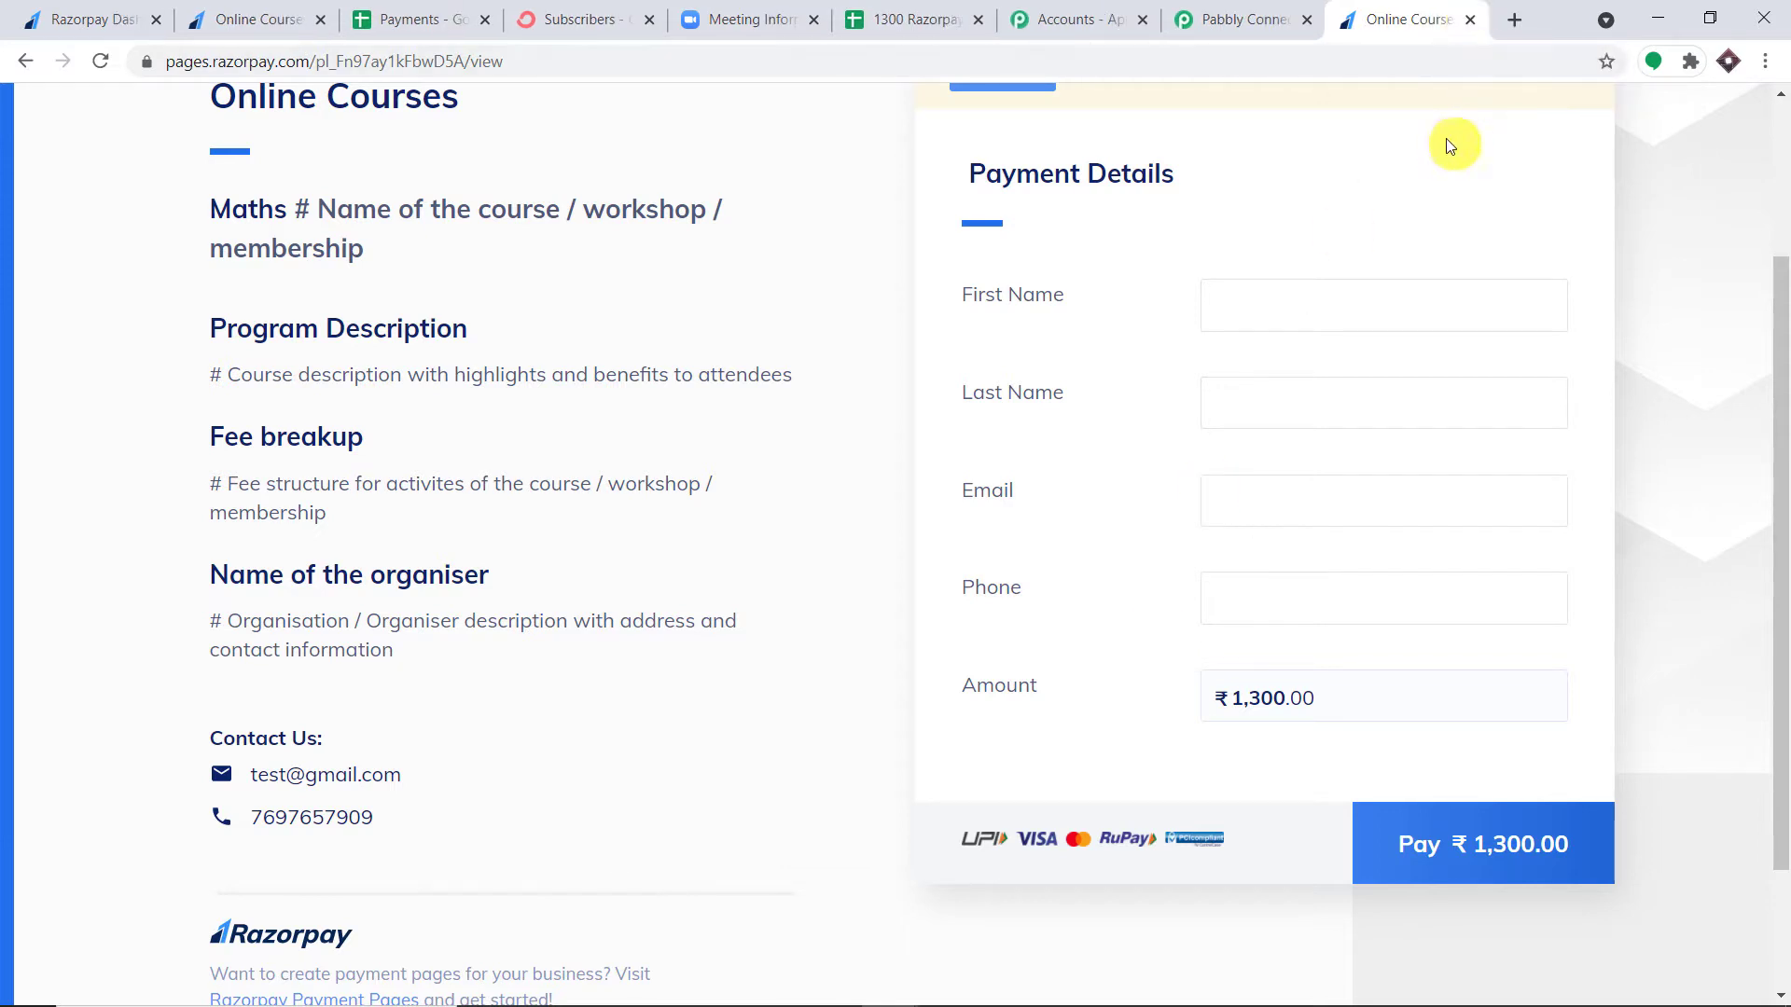
Step: Fill the Online Courses payment form with a saved customer's details, change the phone number's last digit and proceed to pay ₹1,300
click(1308, 305)
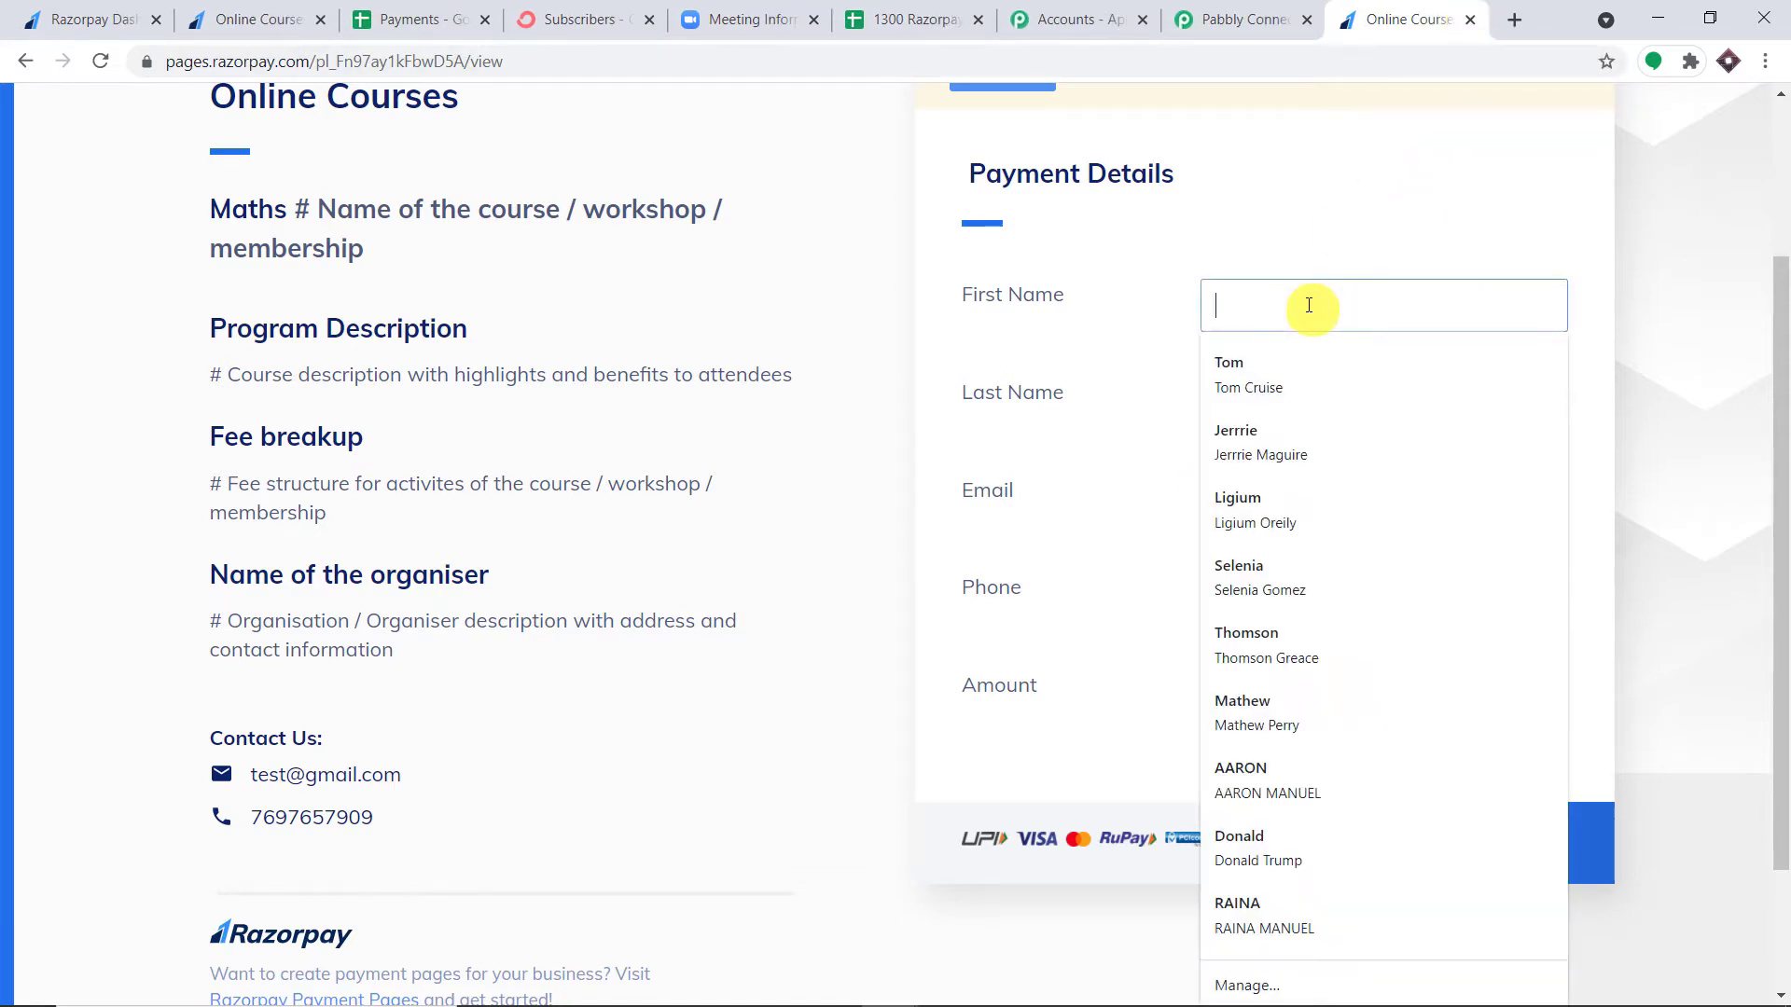
click(1298, 381)
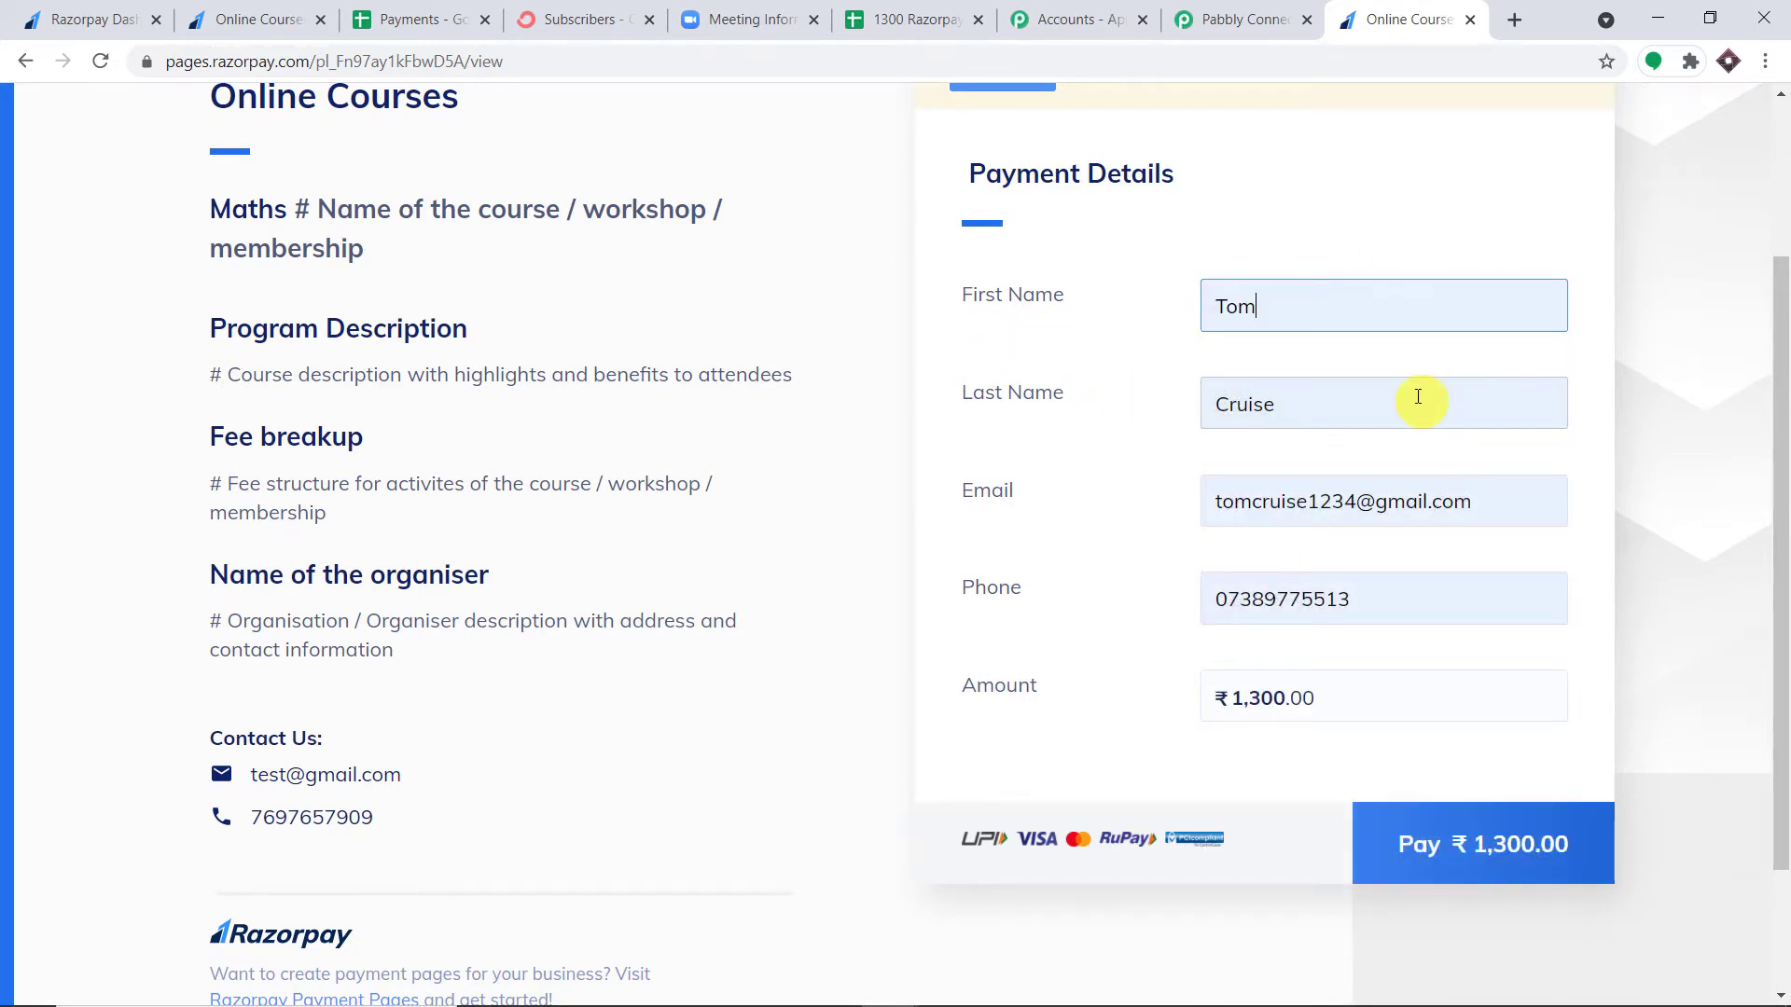
scroll(1419, 399, down, 1)
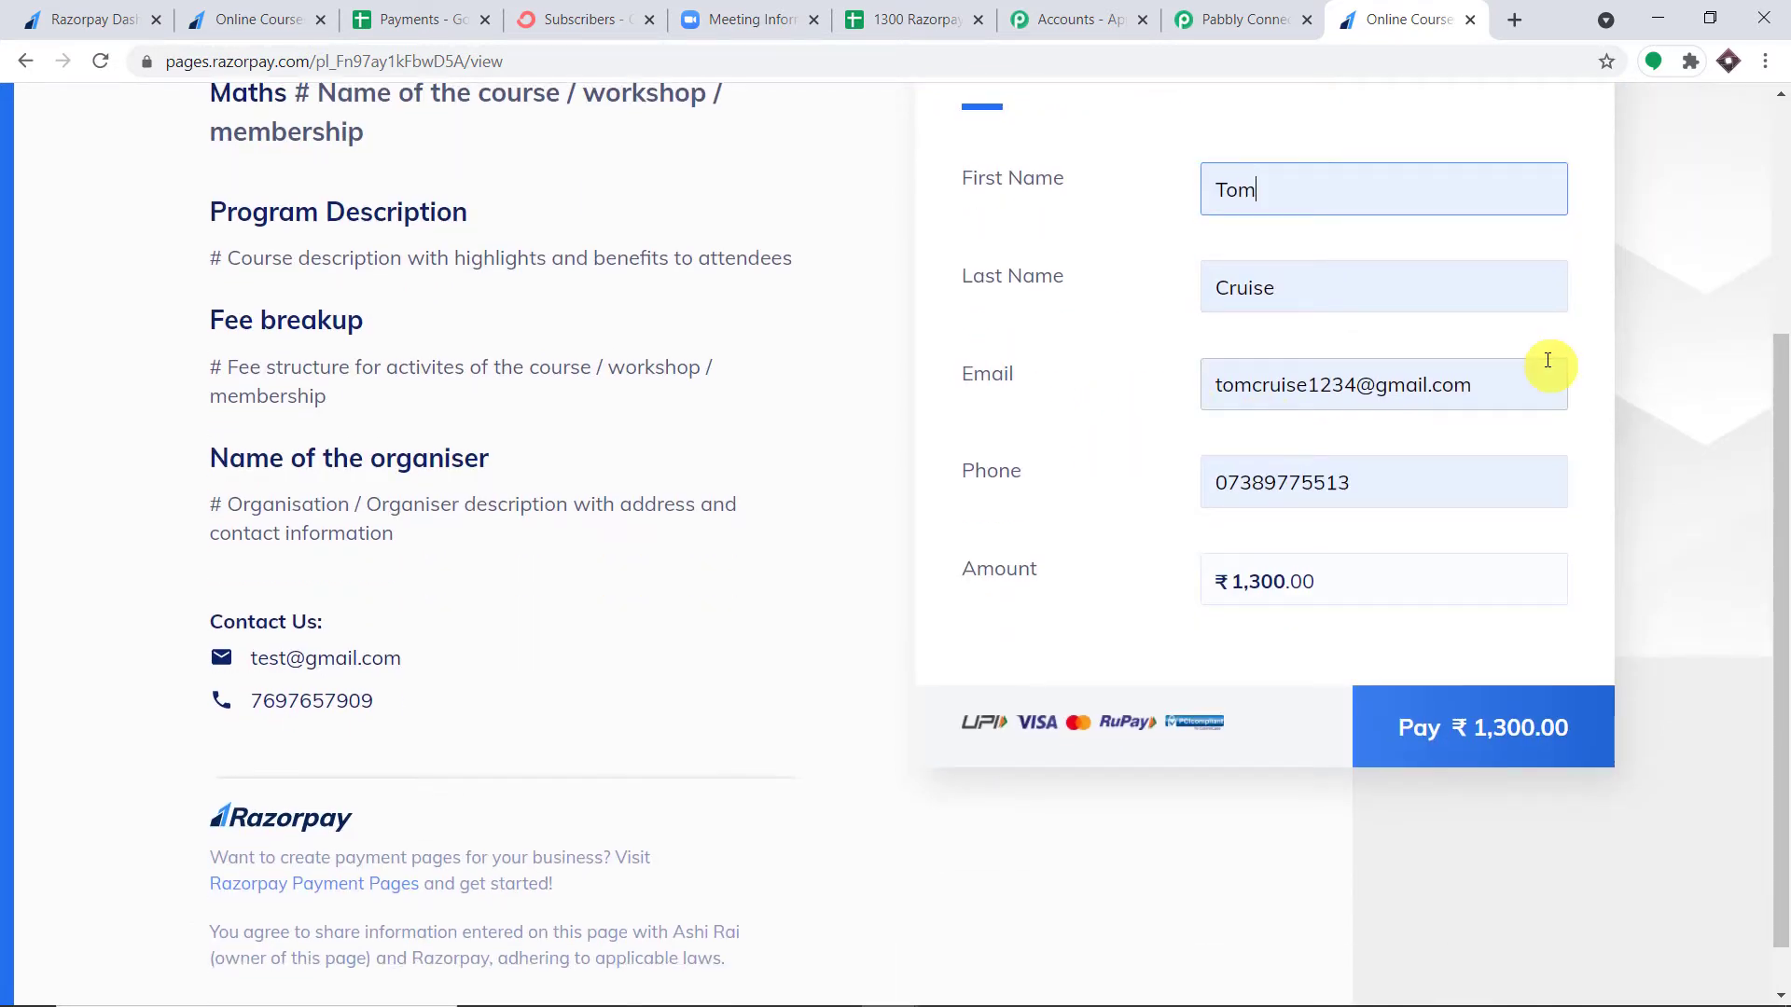
click(1379, 482)
key(BackSpace)
text(7)
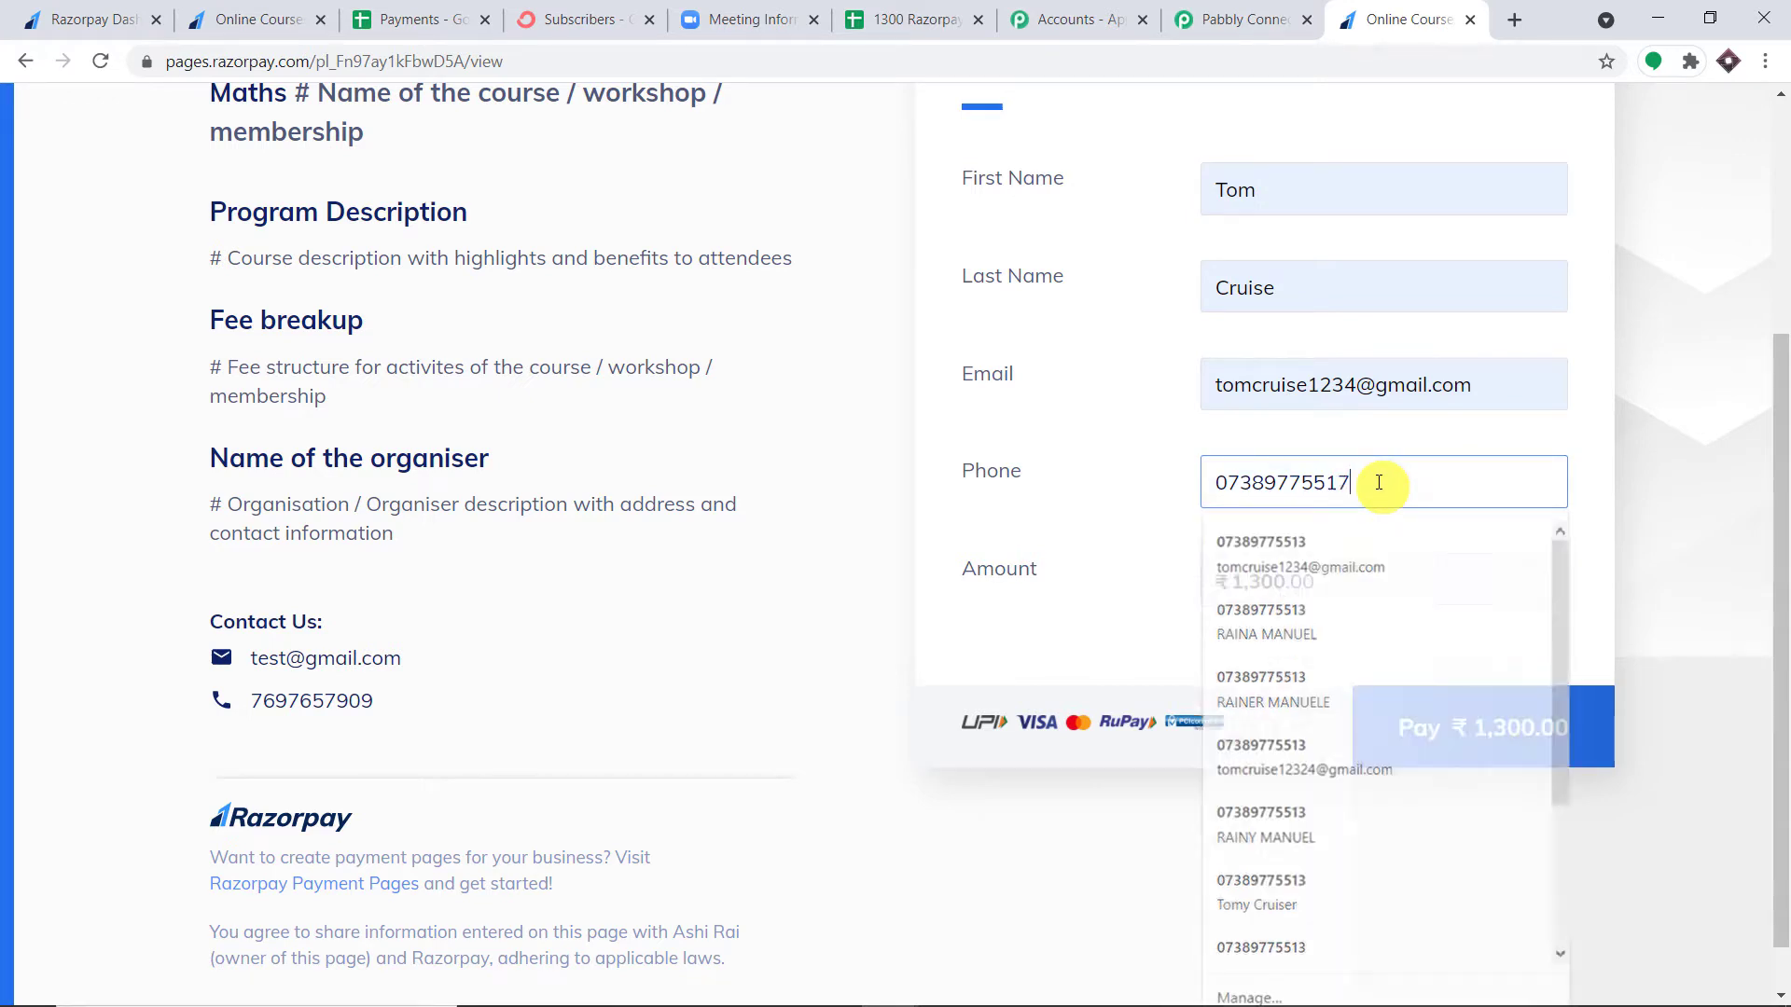
click(1506, 741)
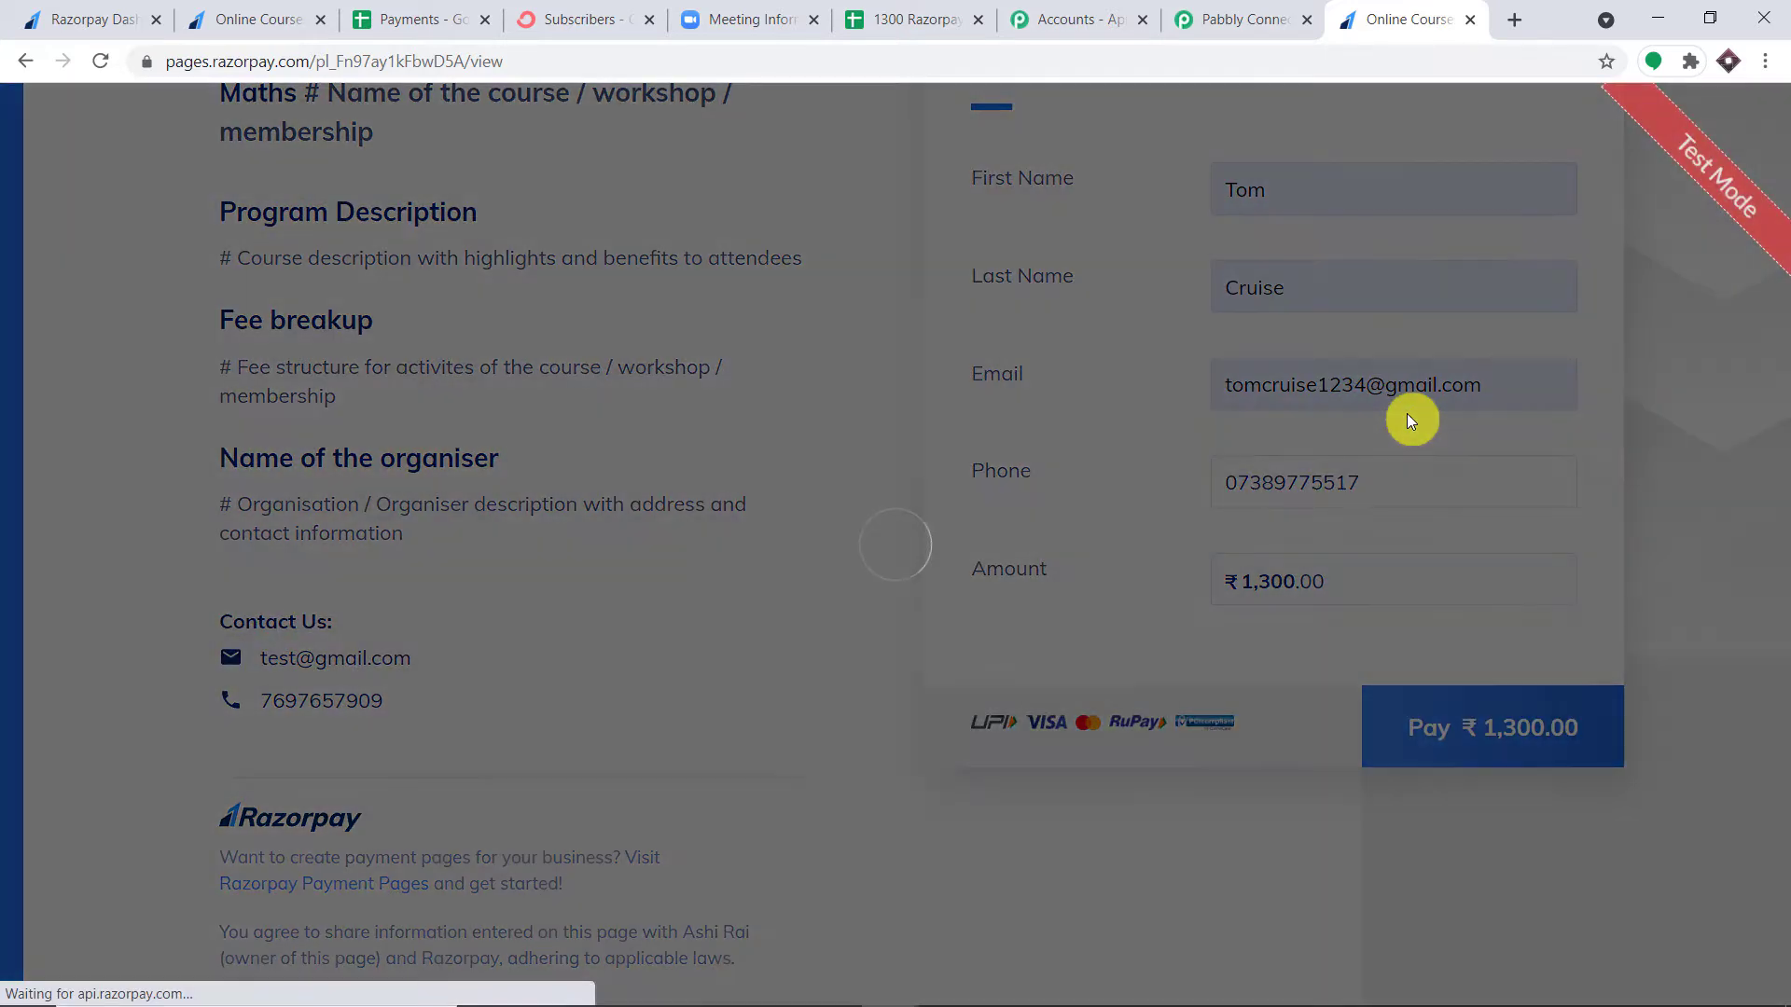
Step: Choose card payment, fill in the saved Visa test card's number and details, enter the CVV and submit the ₹1,300 payment
click(747, 580)
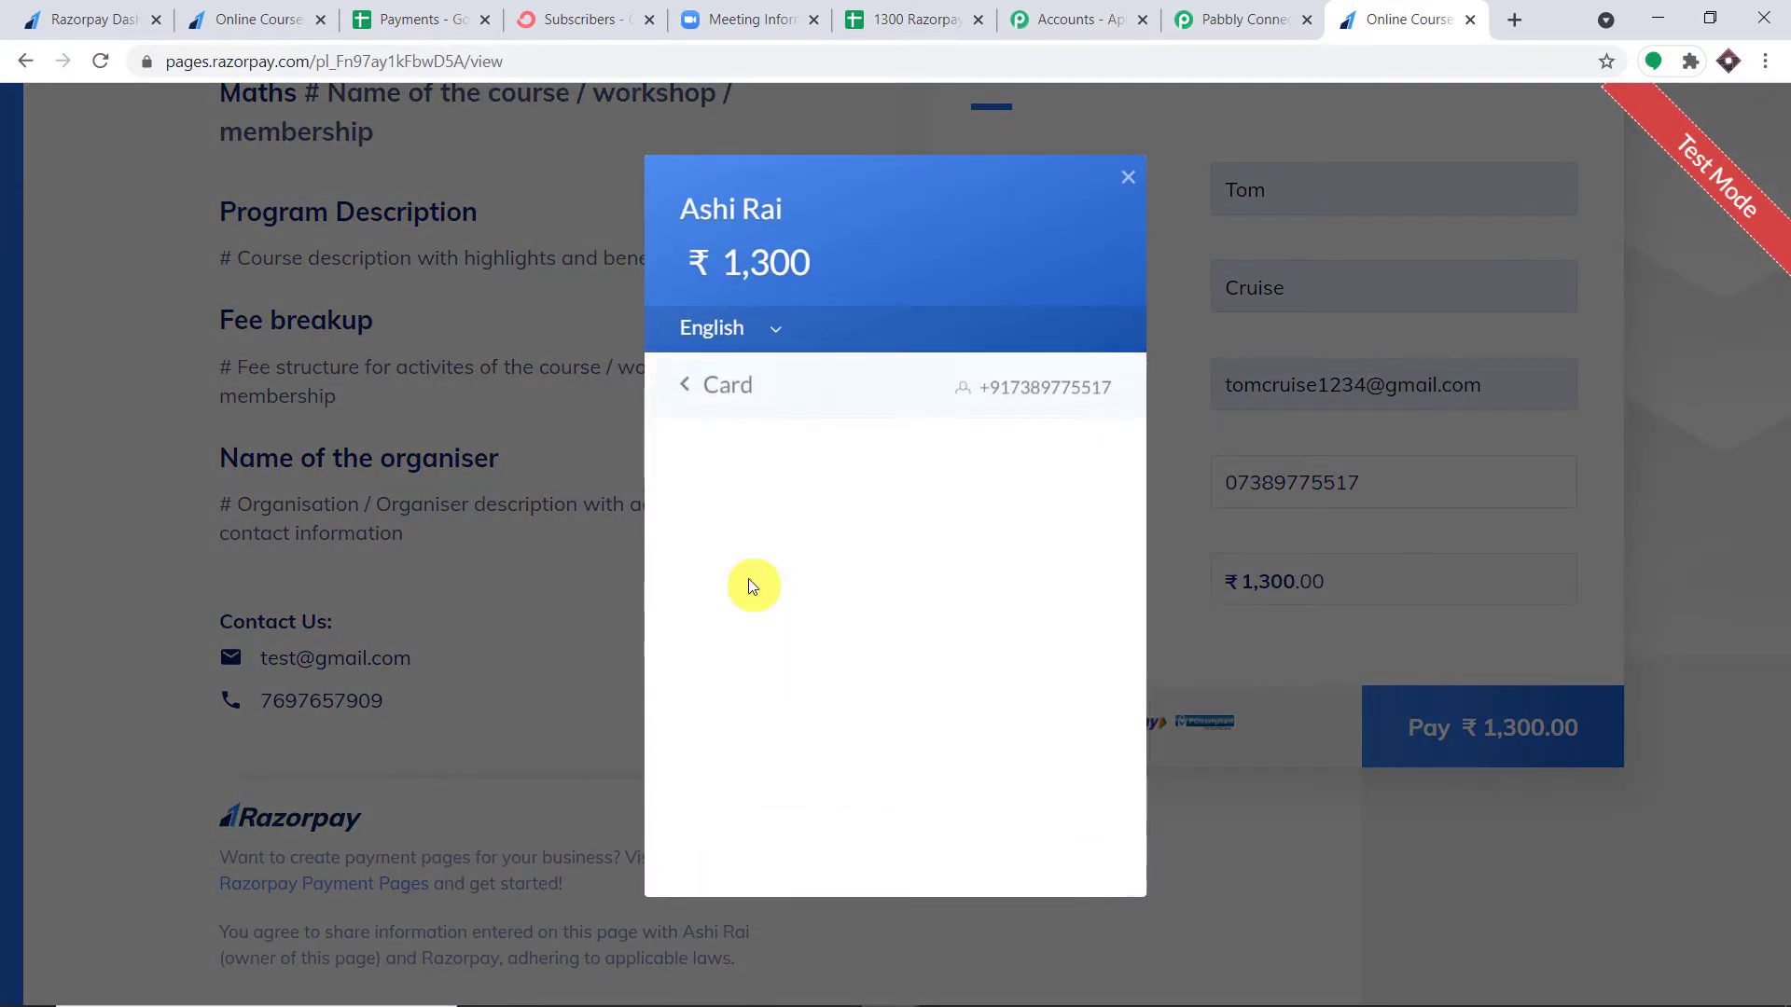
click(812, 487)
click(812, 531)
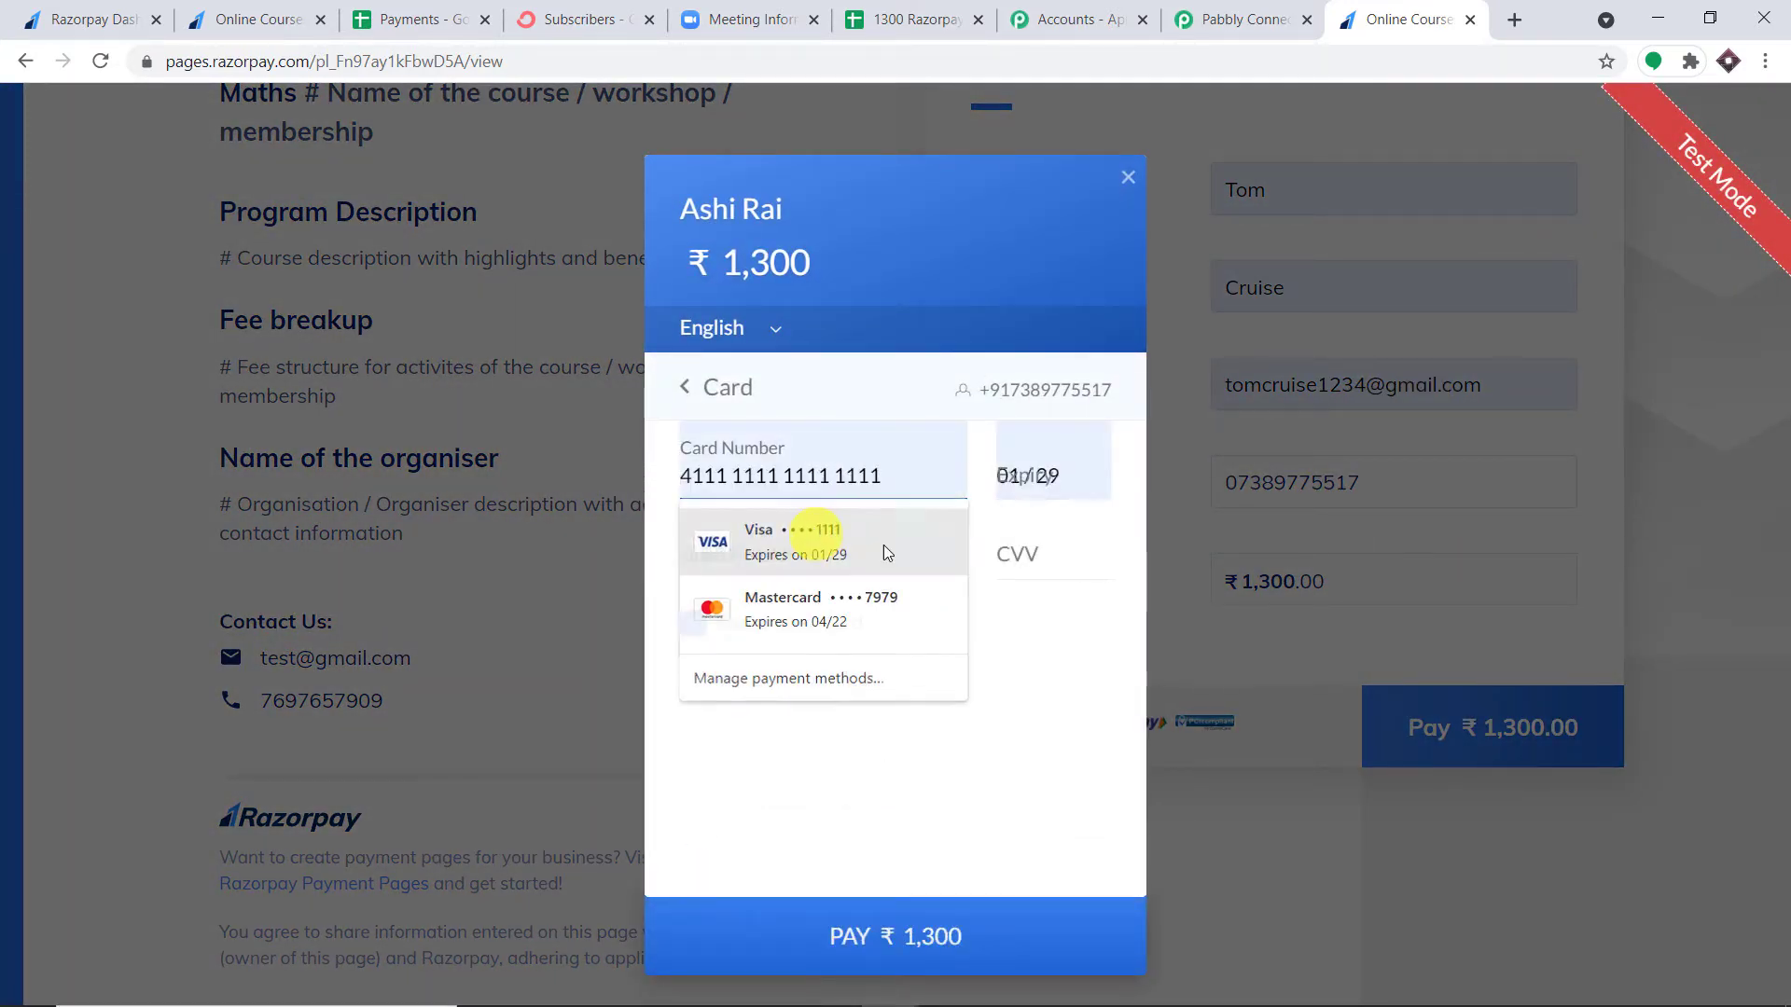
click(1095, 543)
text(123)
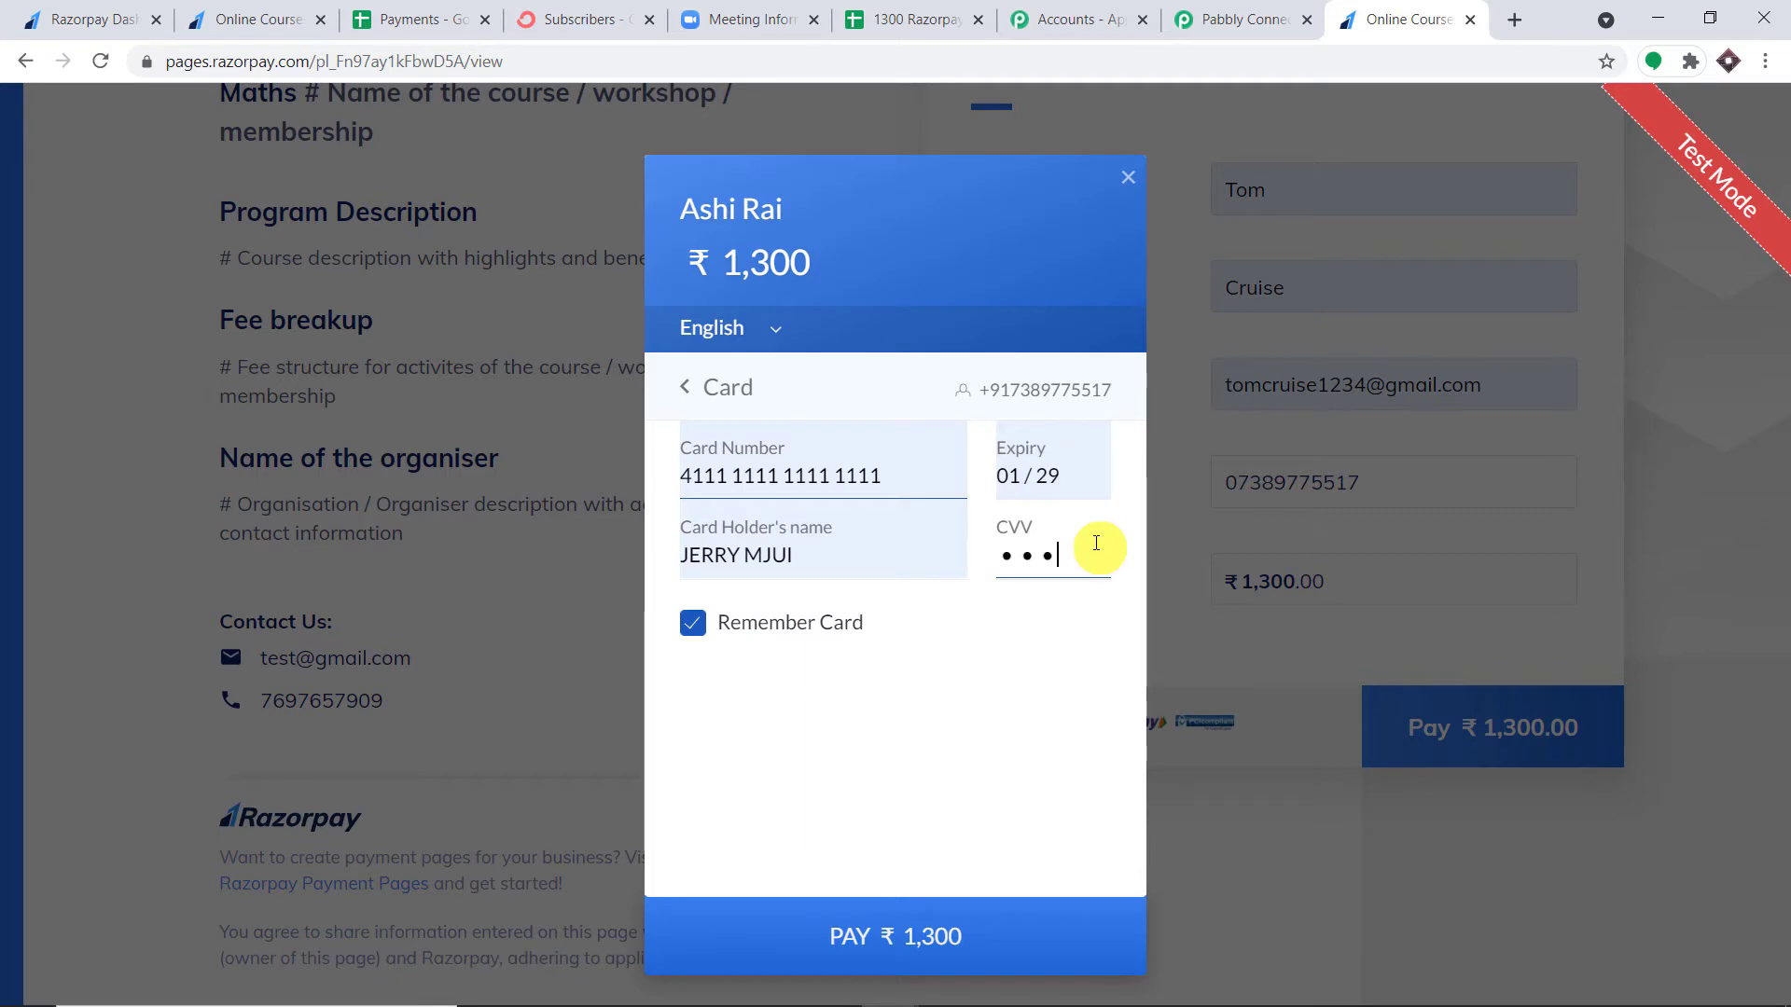
click(911, 934)
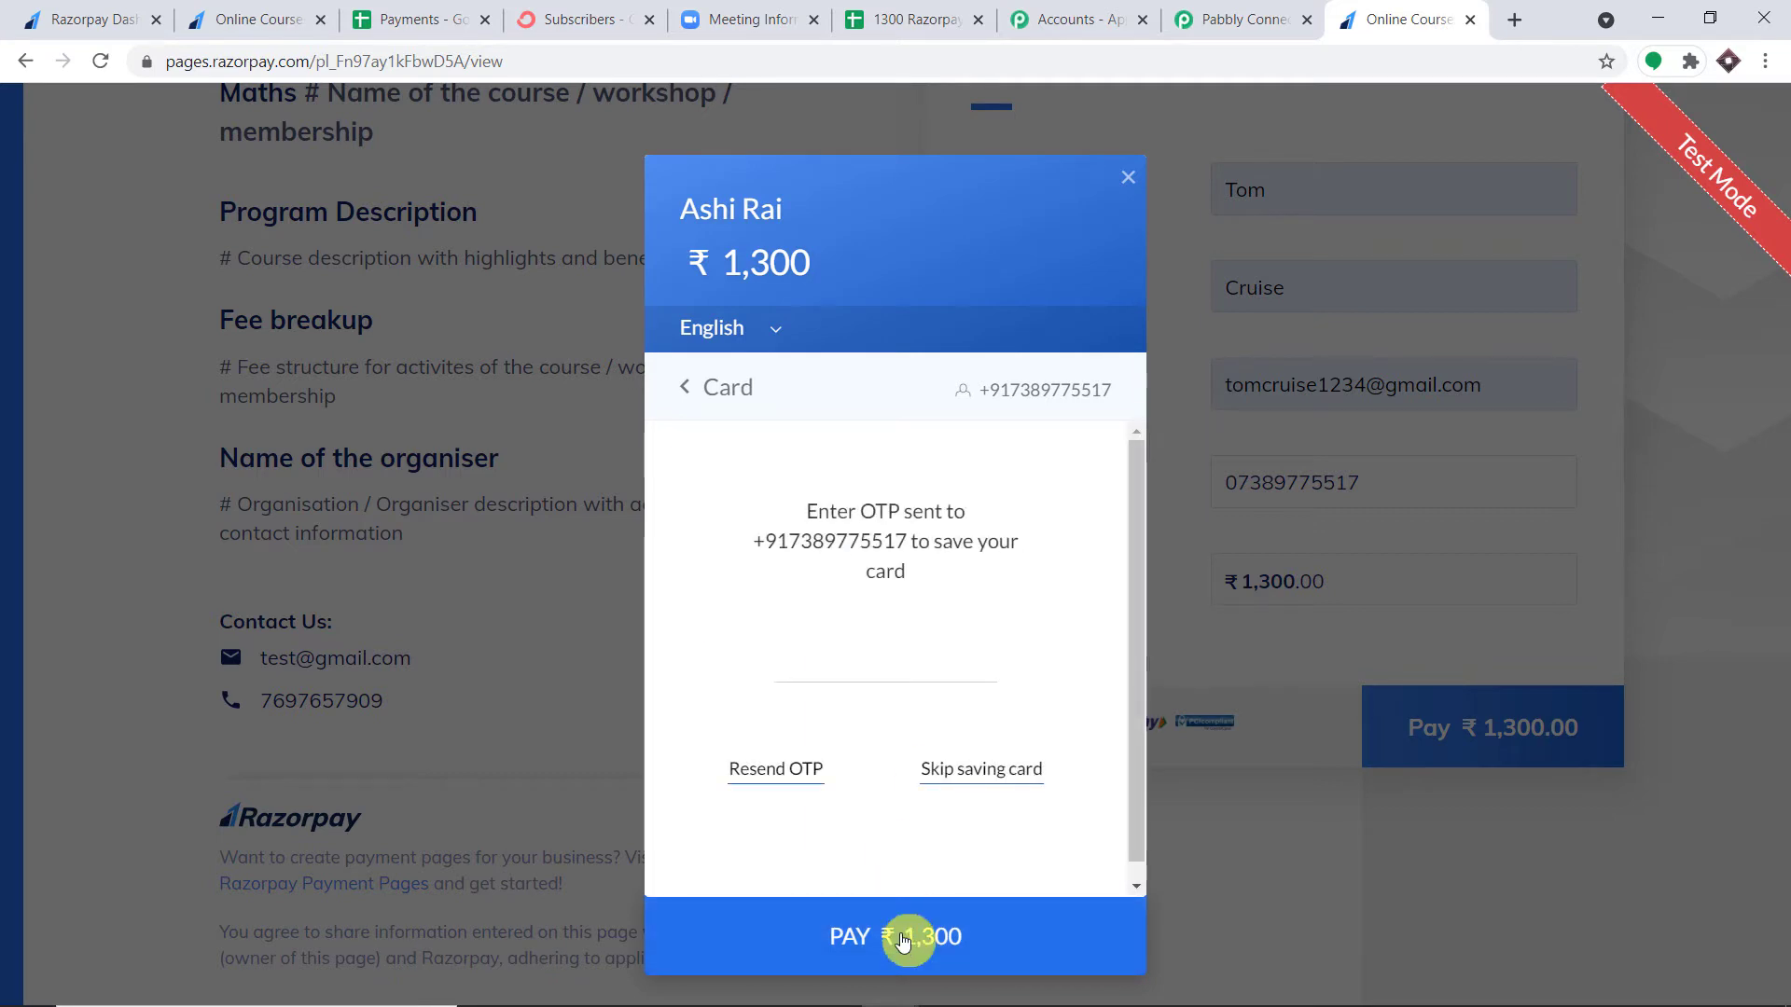
Step: Skip saving the card and complete the ₹1,300 test payment as Success on the demo bank page
click(979, 769)
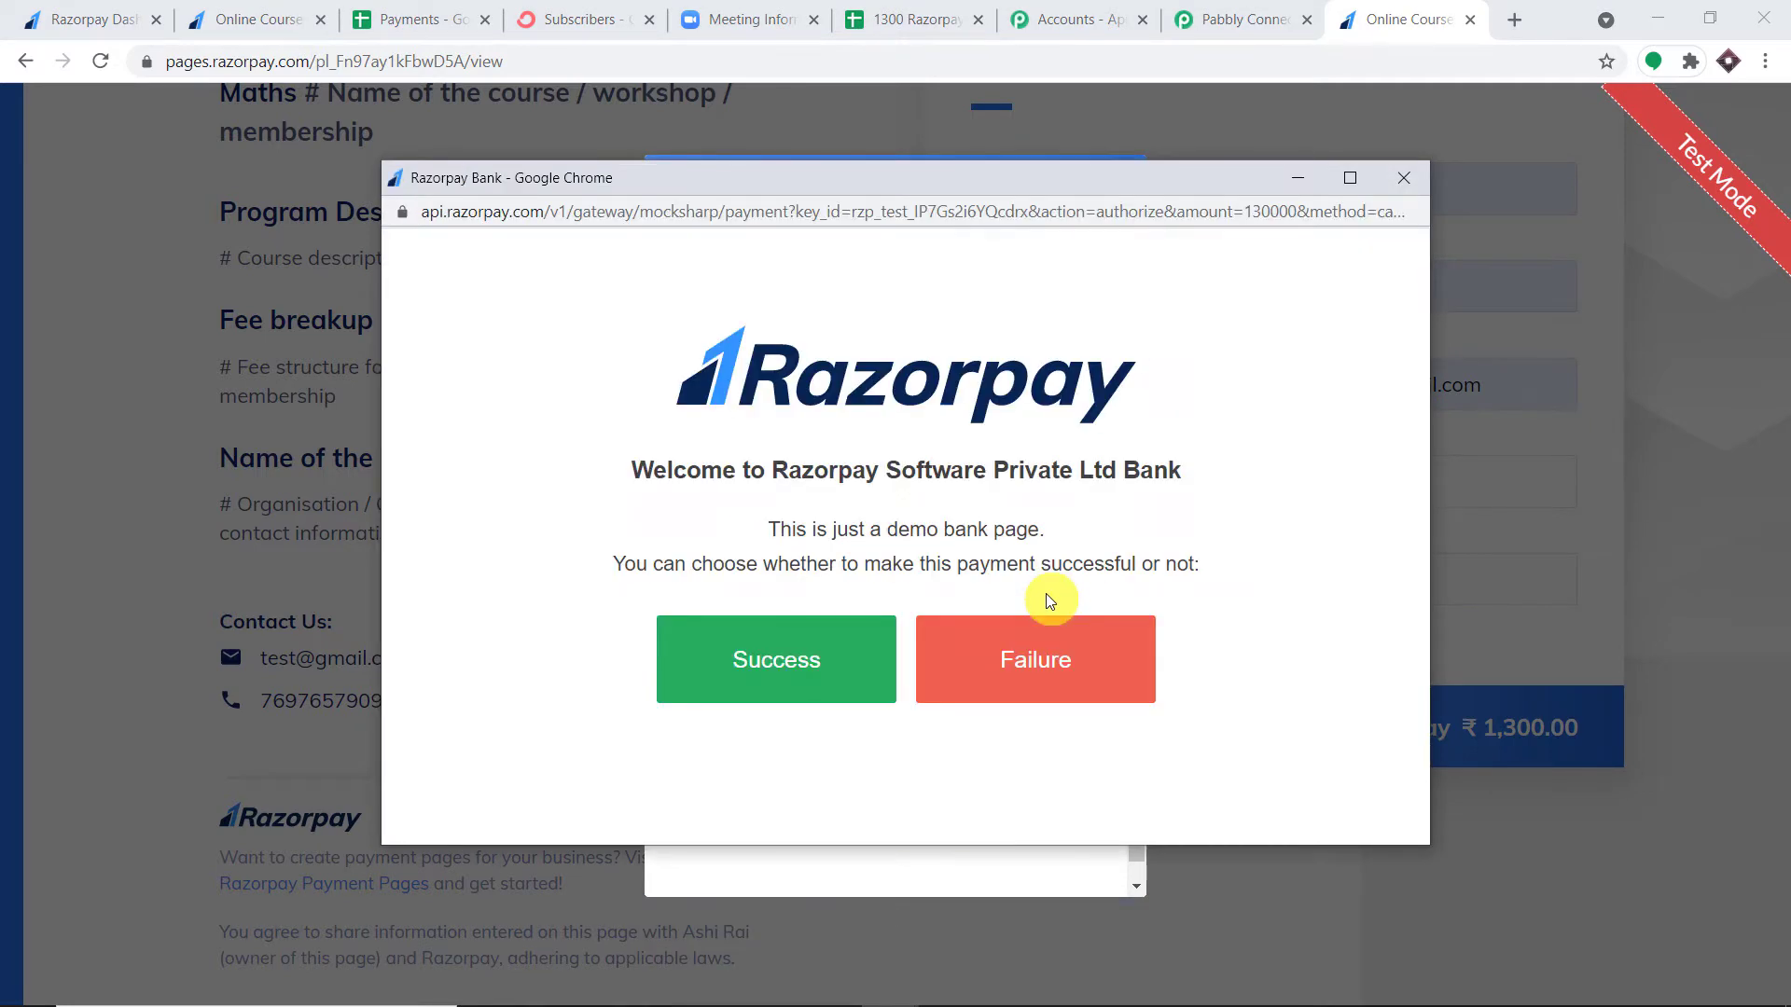
click(807, 660)
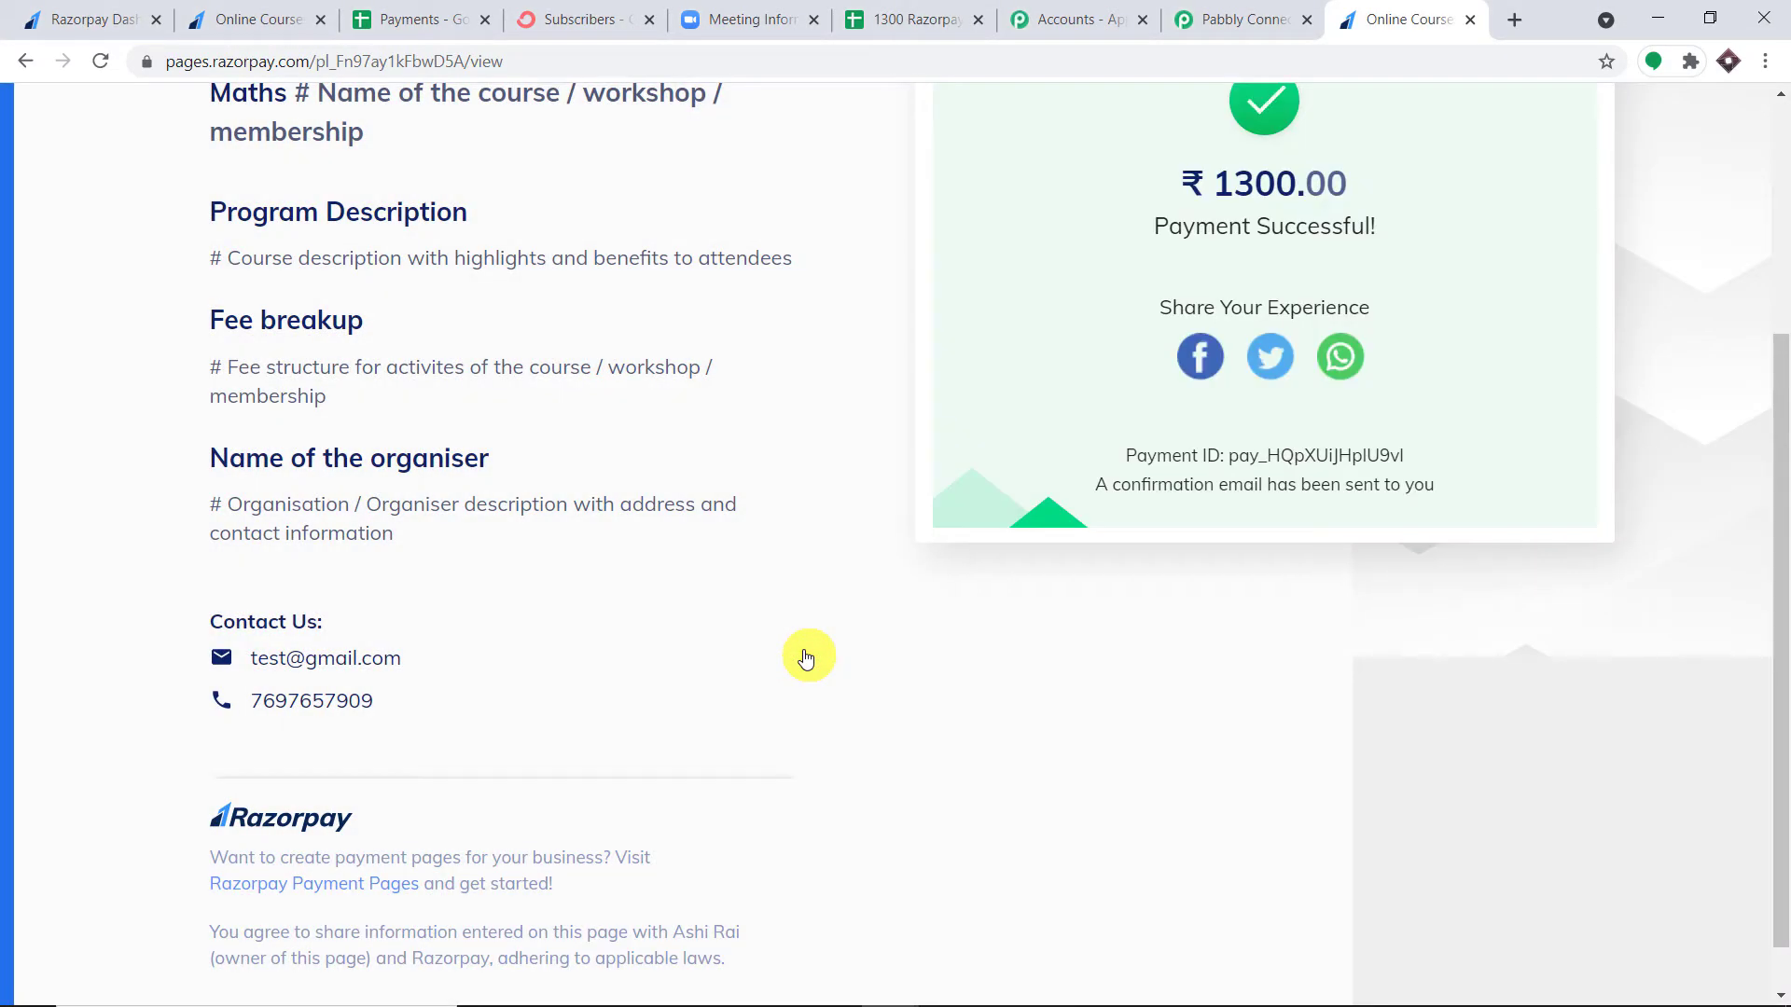
scroll(963, 492, up, 2)
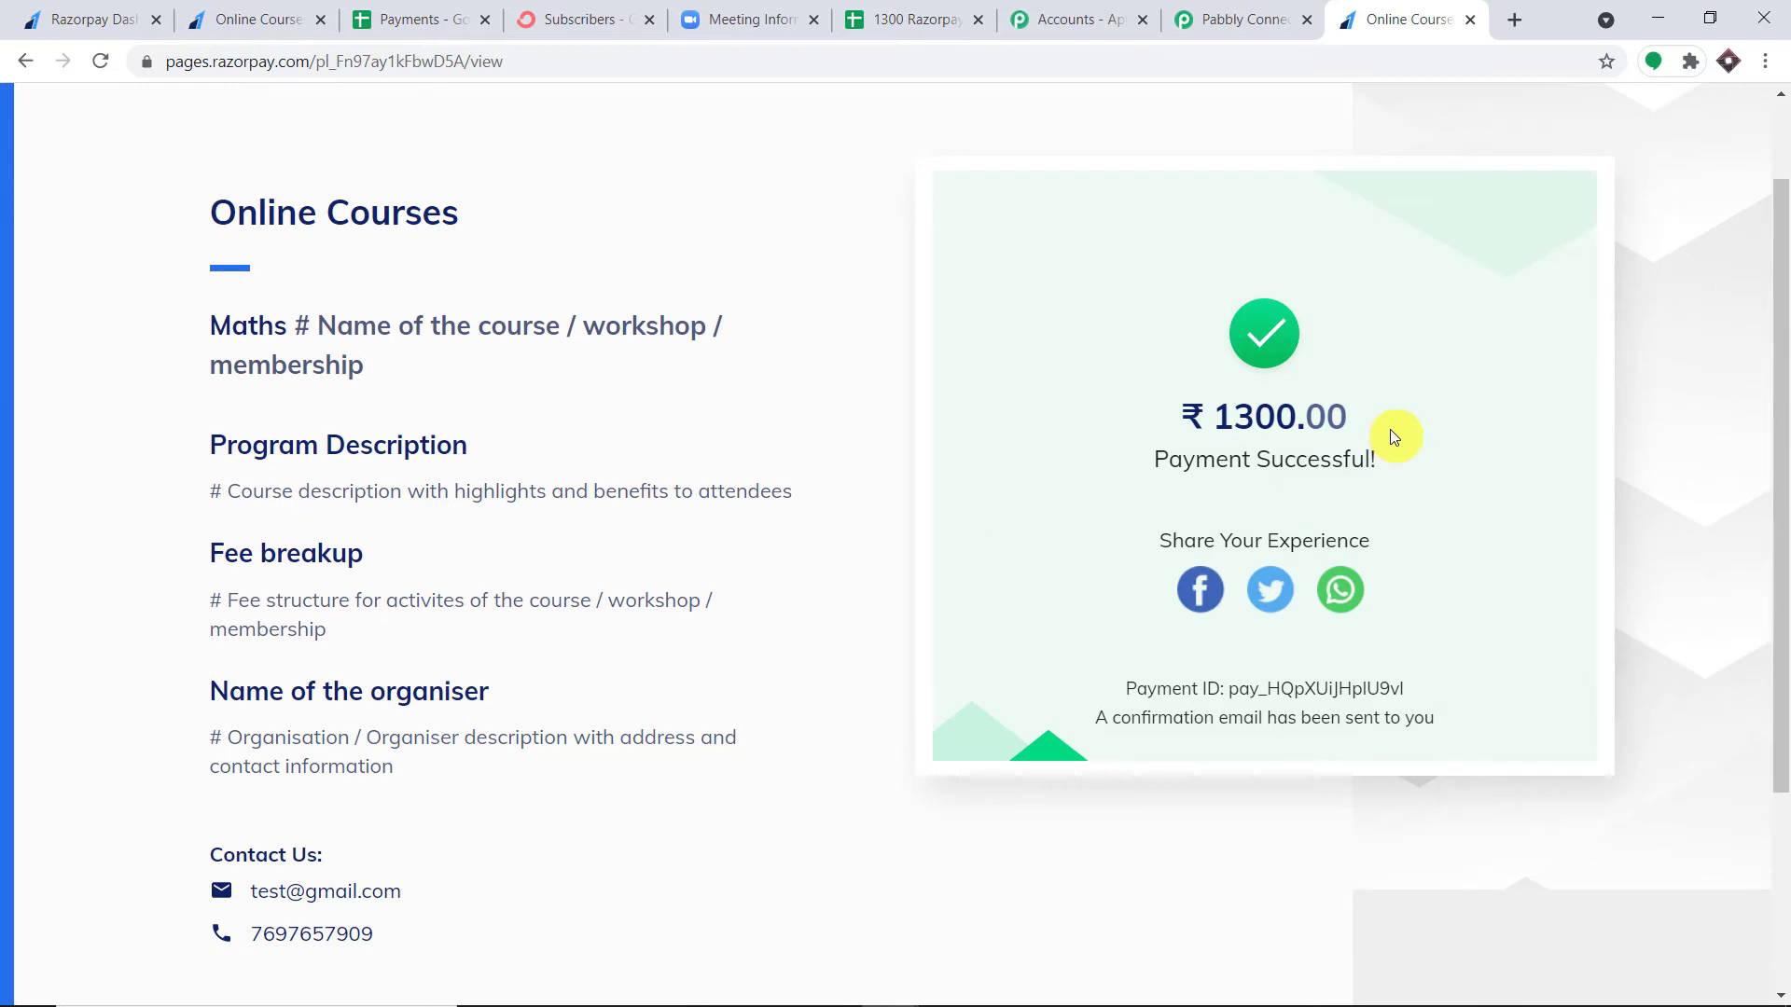
Step: Switch to Pabbly Connect and examine the event name and payment status in the received Razorpay webhook response
click(1231, 12)
drag(1781, 409, 1782, 619)
drag(1183, 344, 951, 329)
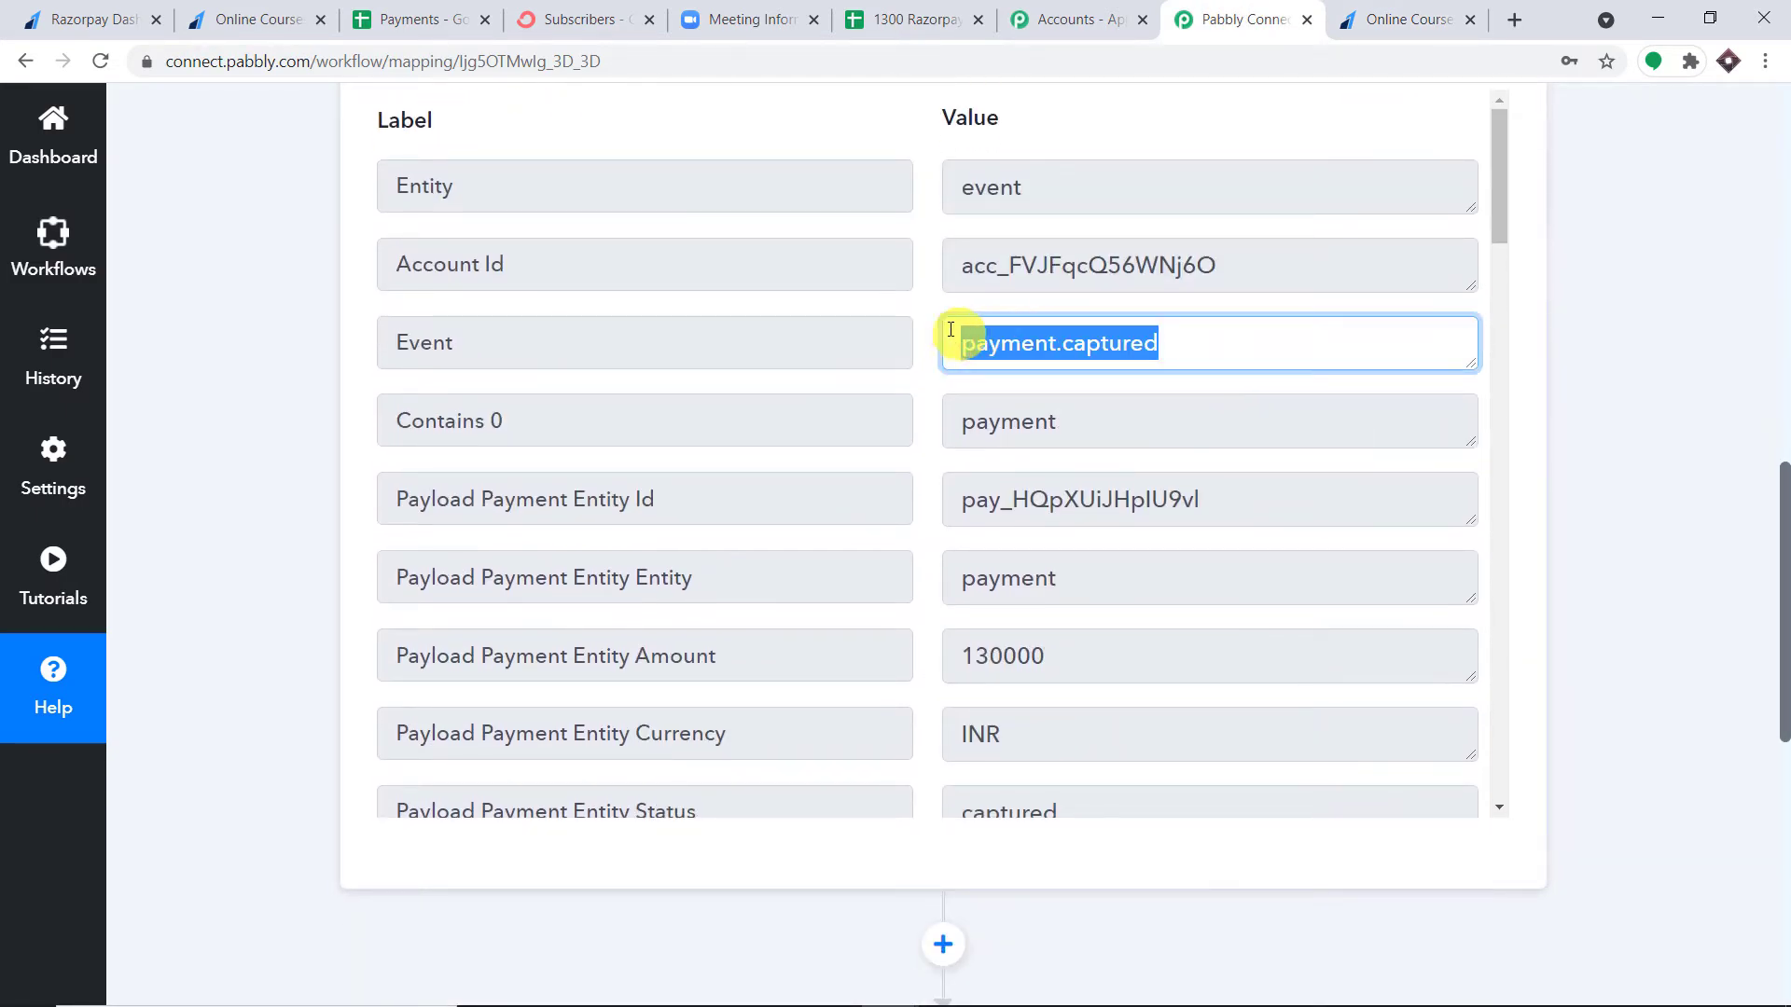
scroll(1191, 359, down, 4)
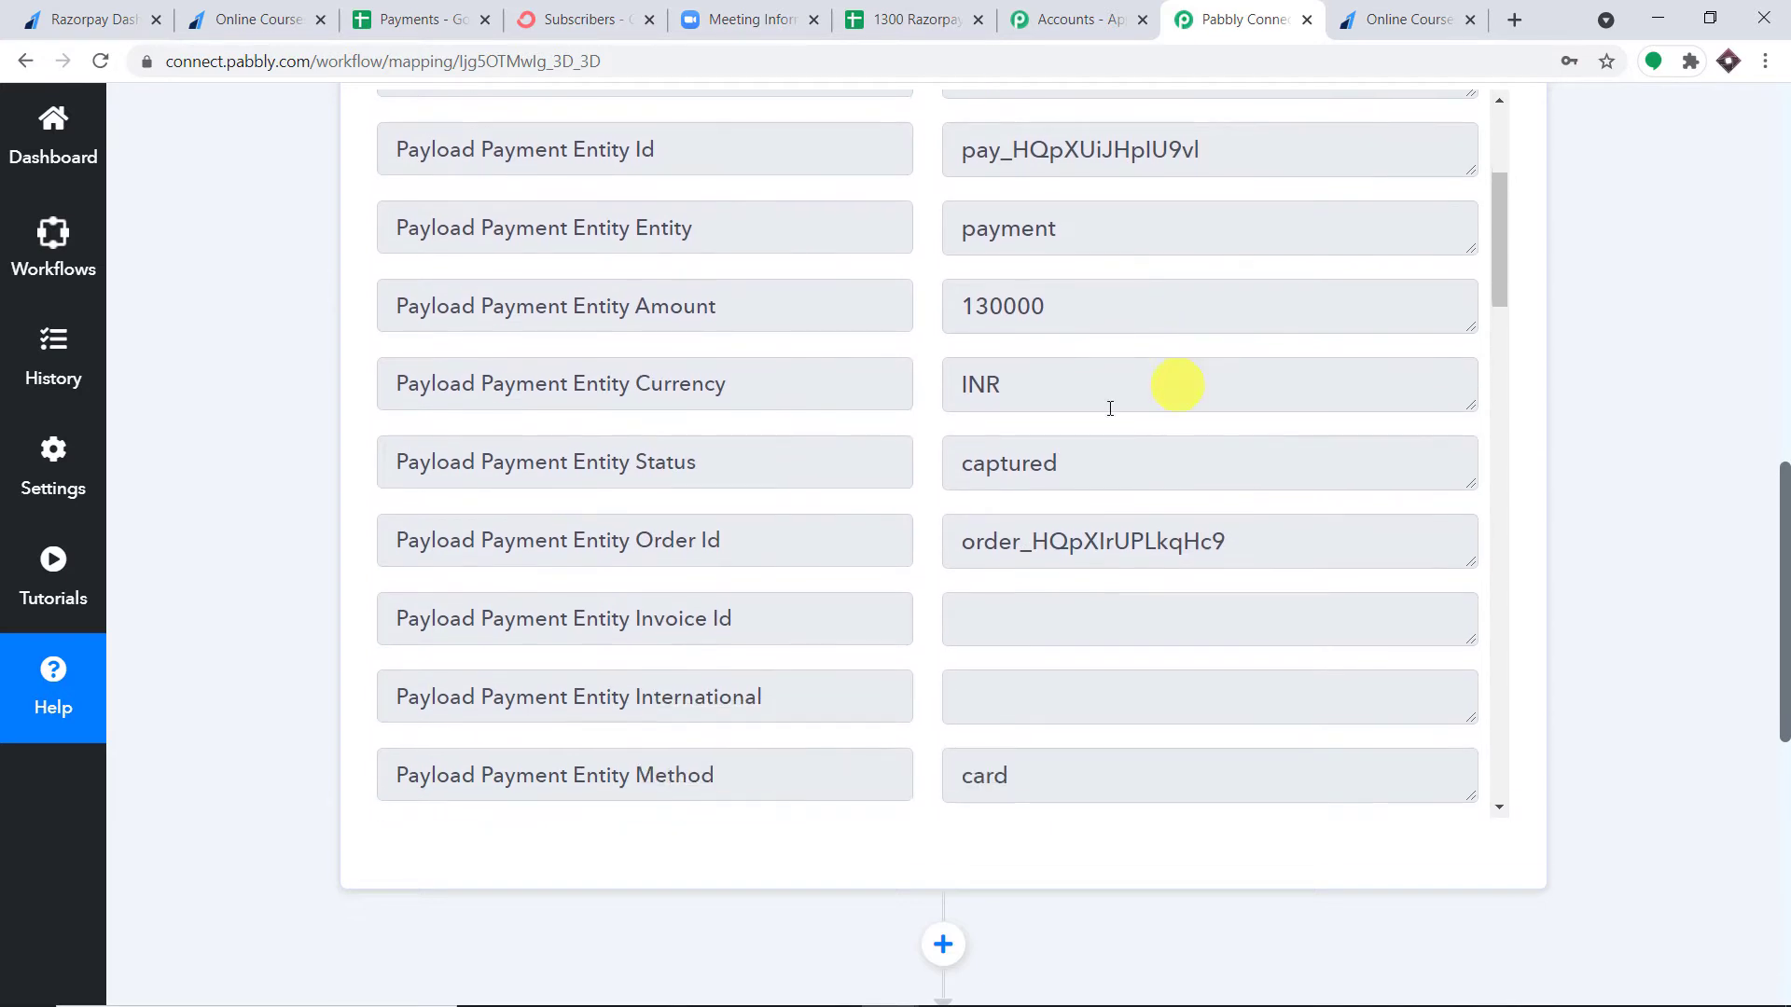
drag(397, 464, 719, 467)
drag(1116, 460, 940, 452)
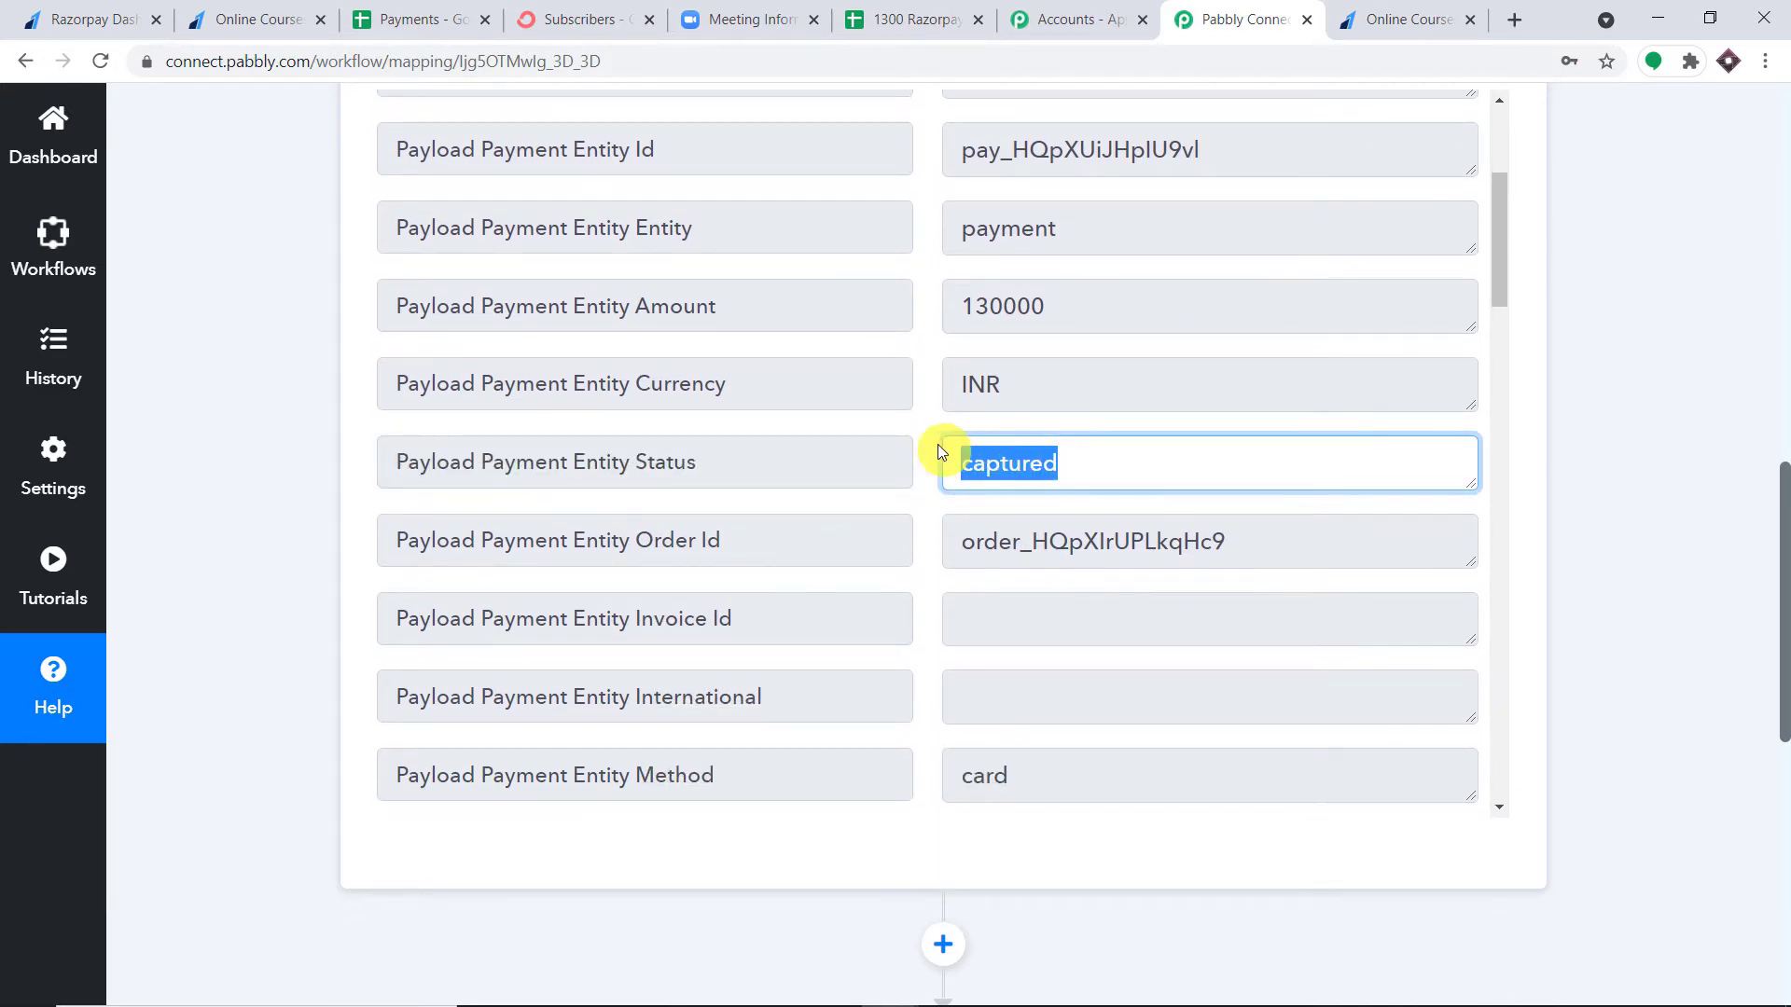
Step: Examine the Payload Payment Entity Amount in the webhook response, checking its trailing digits against the amount paid
scroll(1045, 401, up, 1)
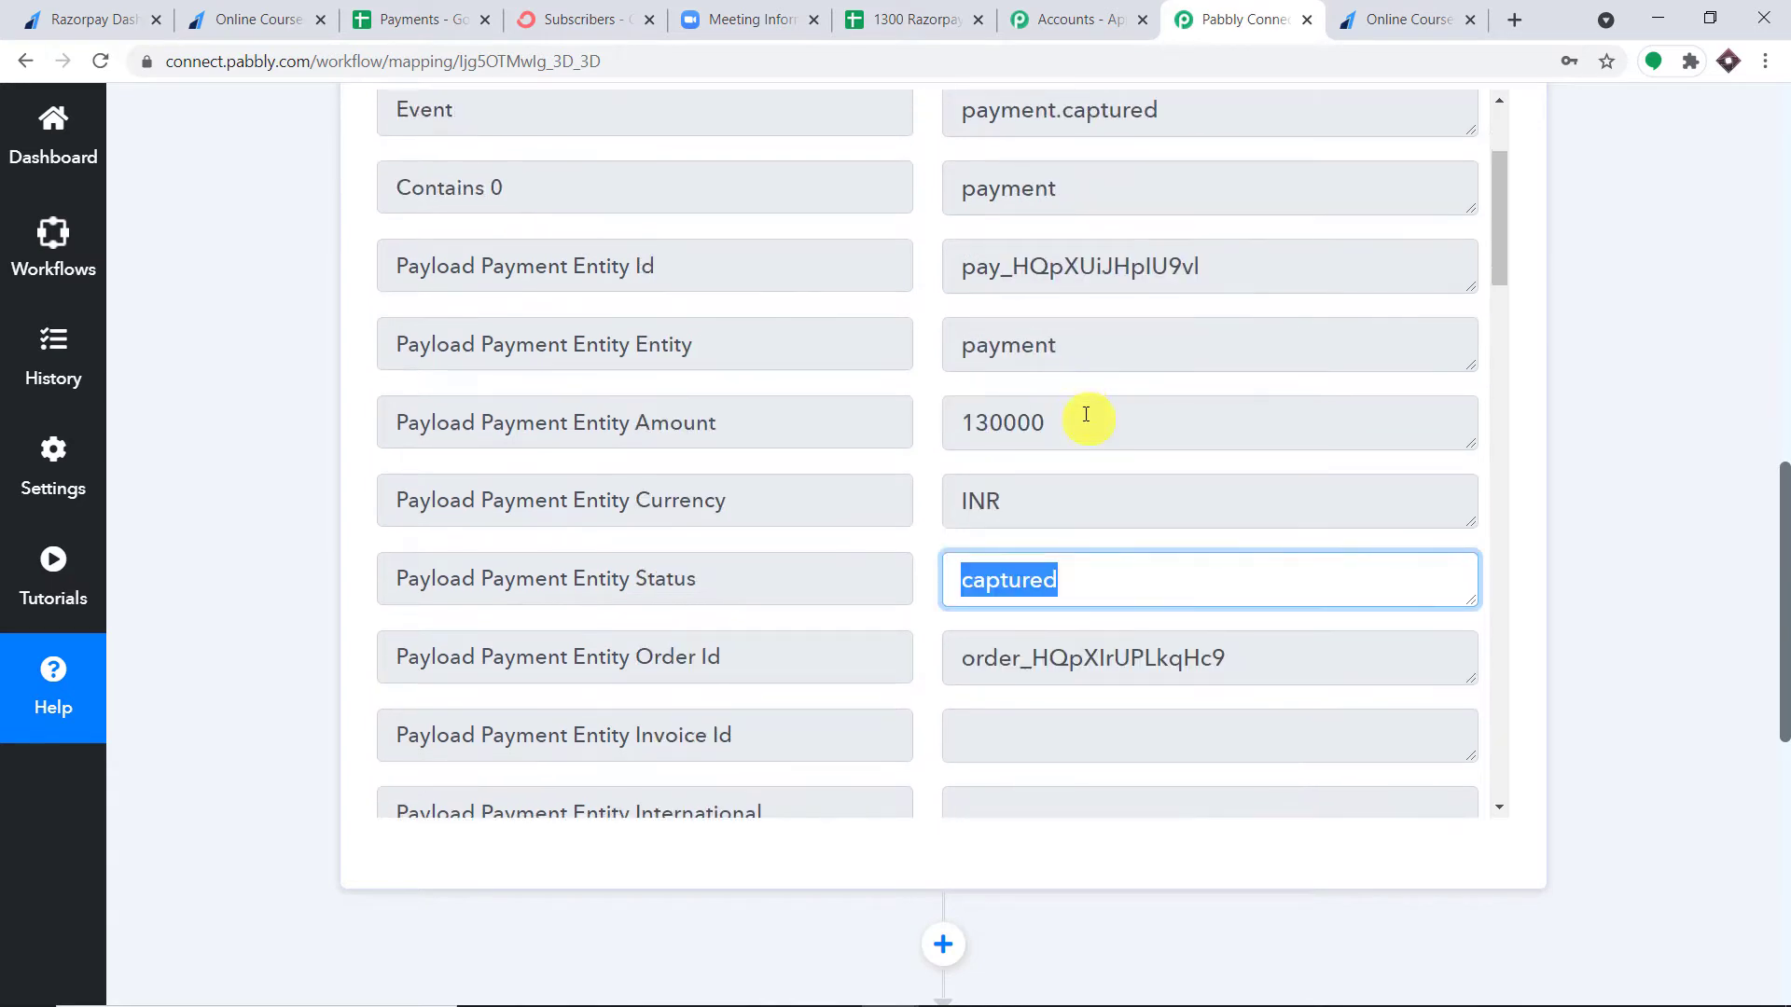
drag(1086, 414, 955, 416)
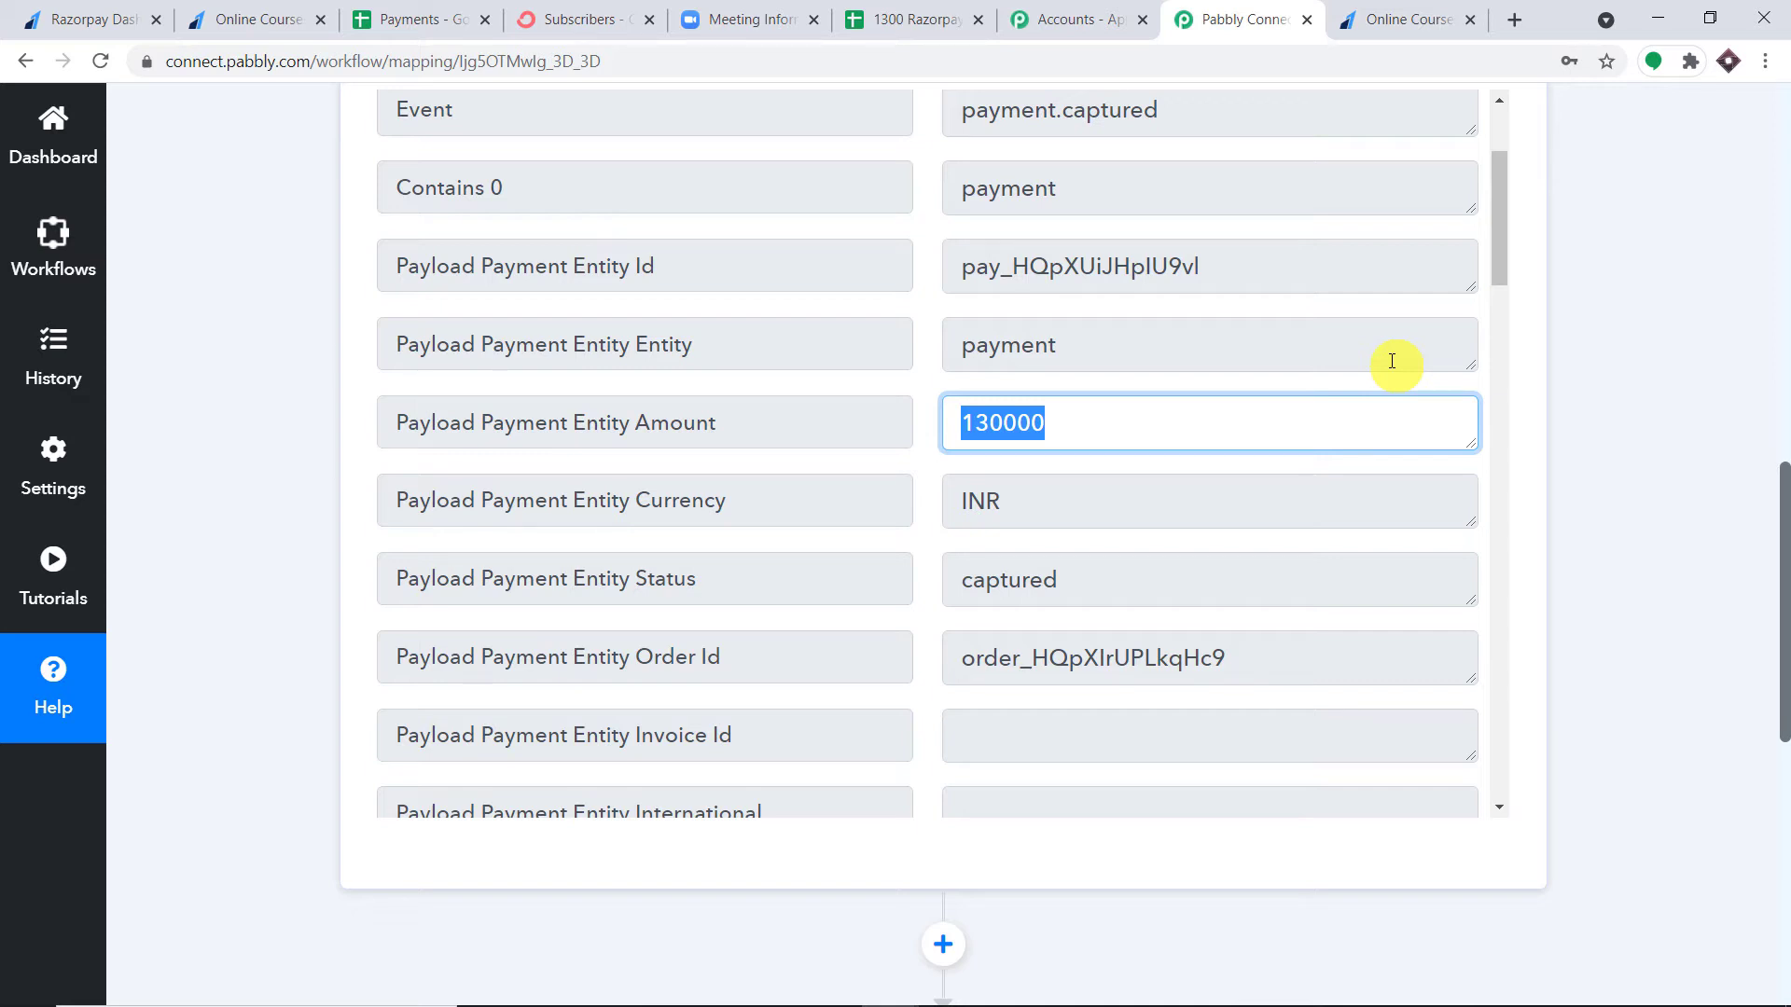
click(1139, 487)
drag(1018, 421, 949, 424)
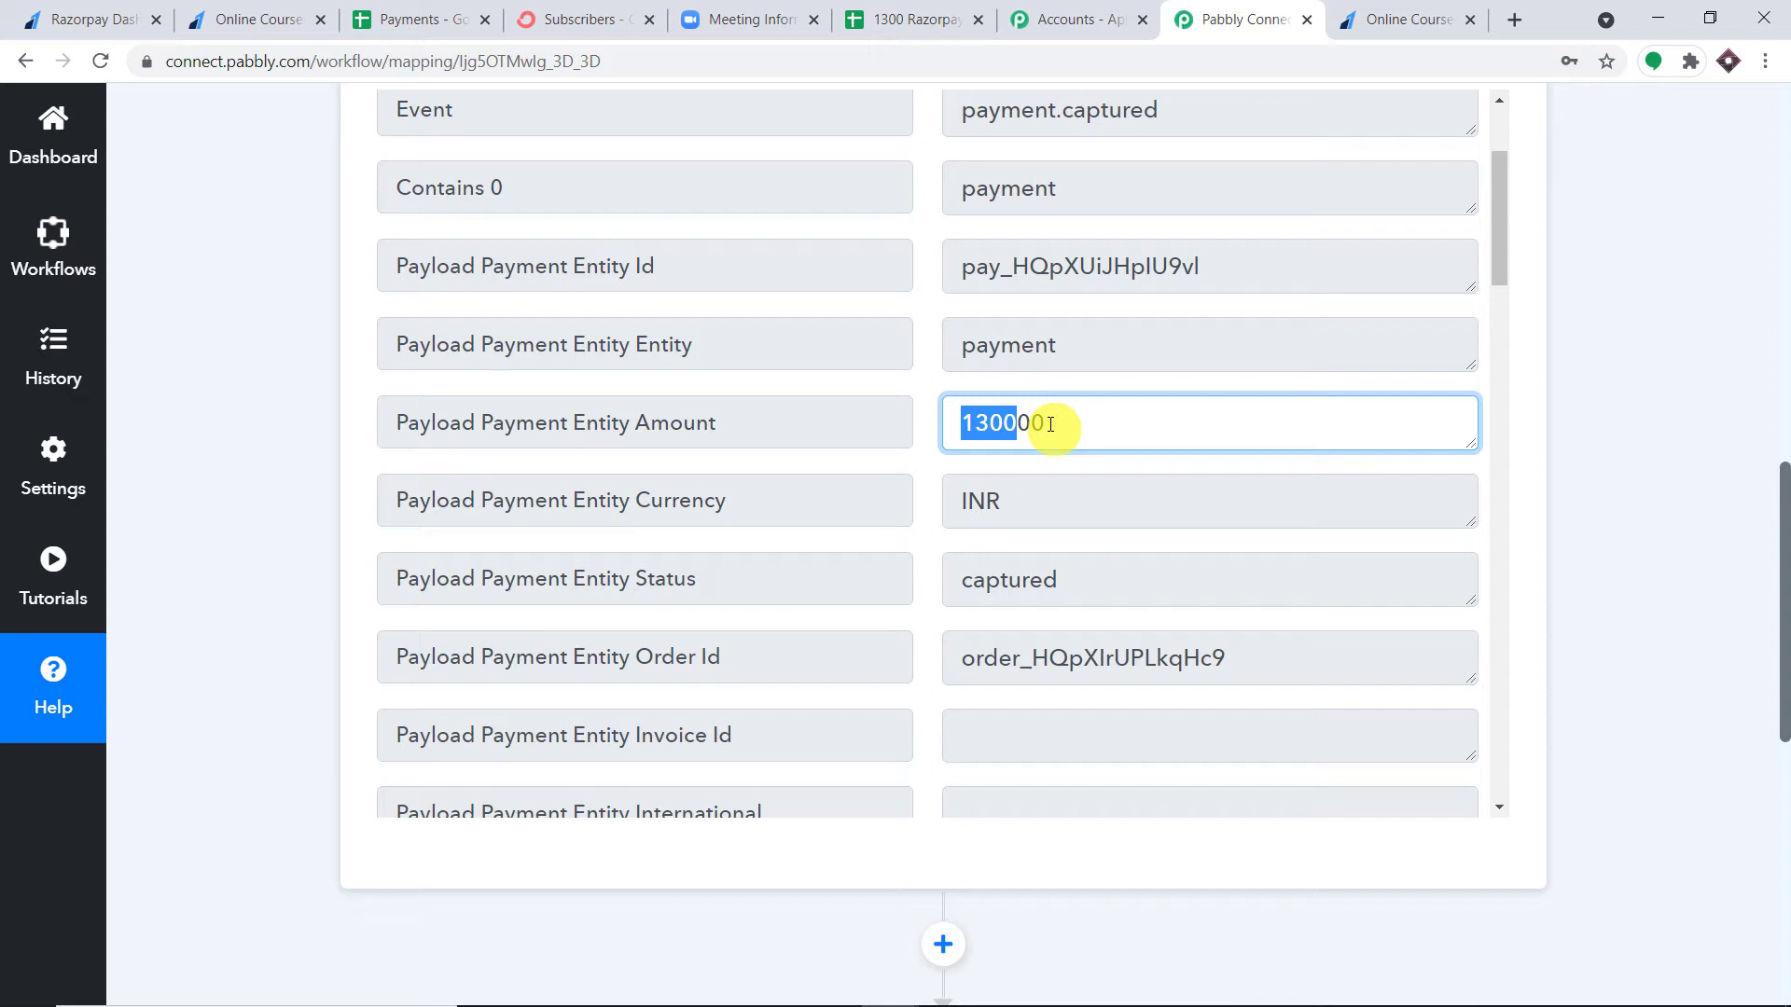
click(1050, 424)
double_click(1050, 424)
click(1050, 426)
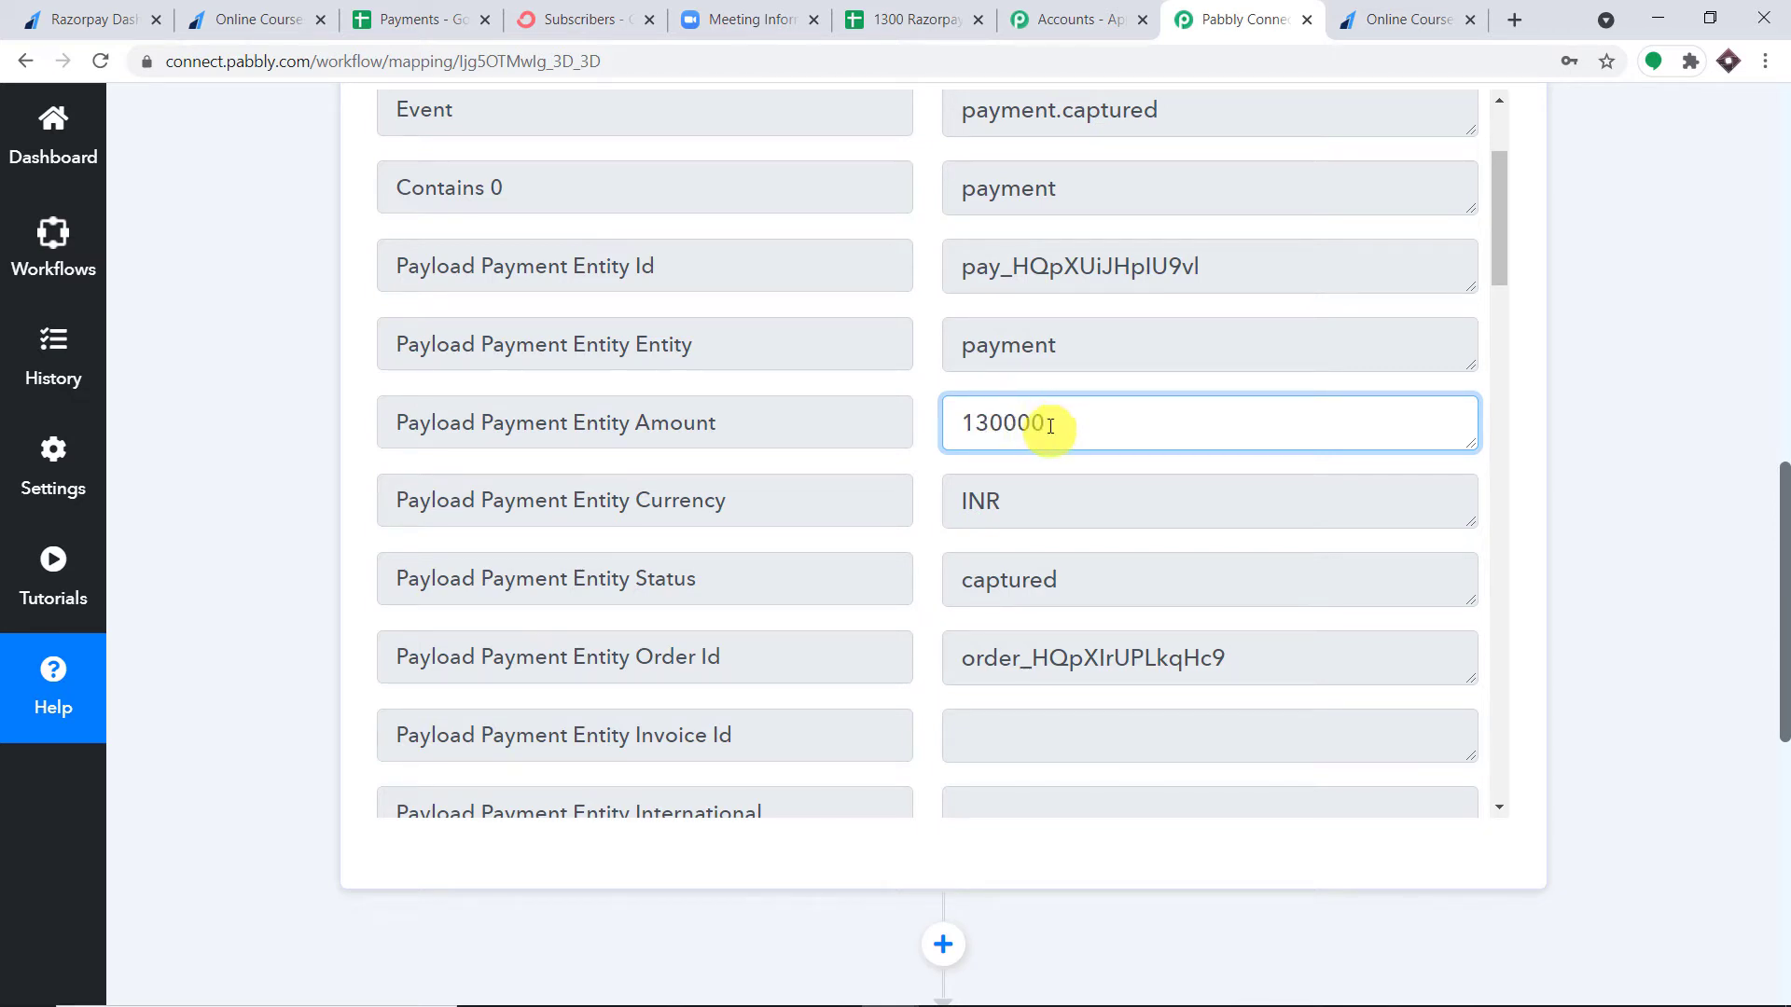
drag(1051, 426, 1020, 422)
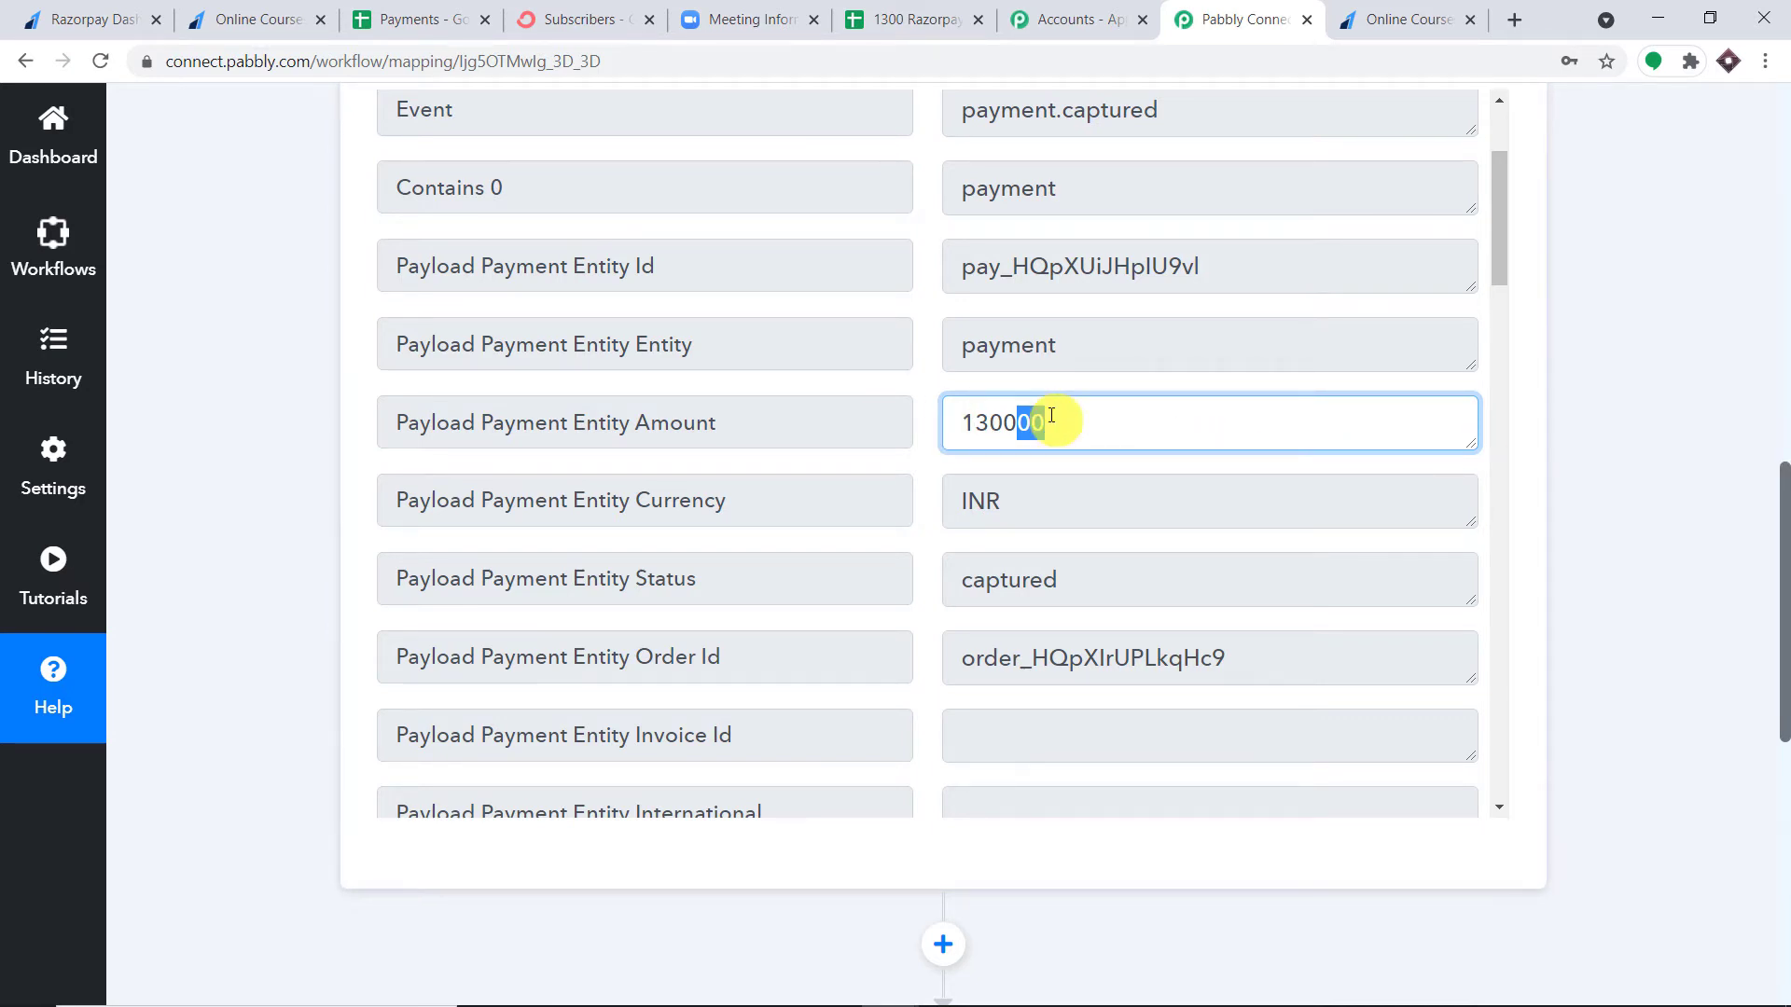
Step: Search the action step's apps for "api" and choose API by Pabbly as the next application
drag(1781, 613, 1785, 797)
click(831, 453)
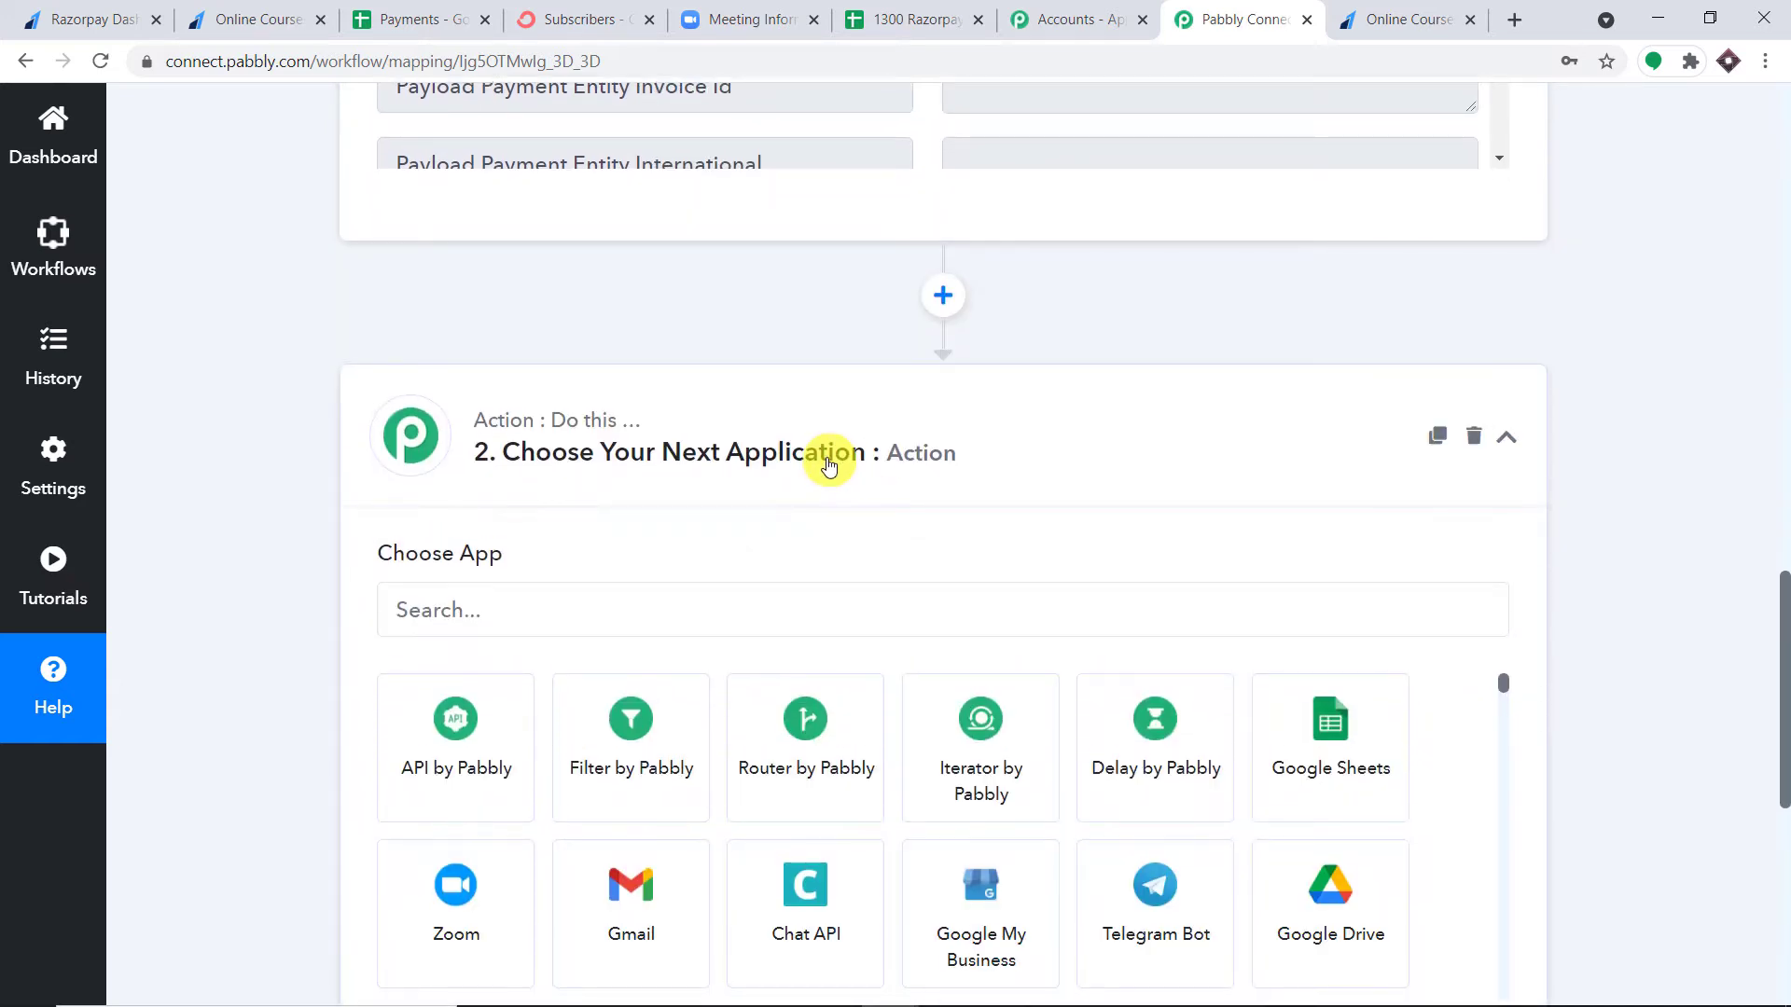
click(640, 473)
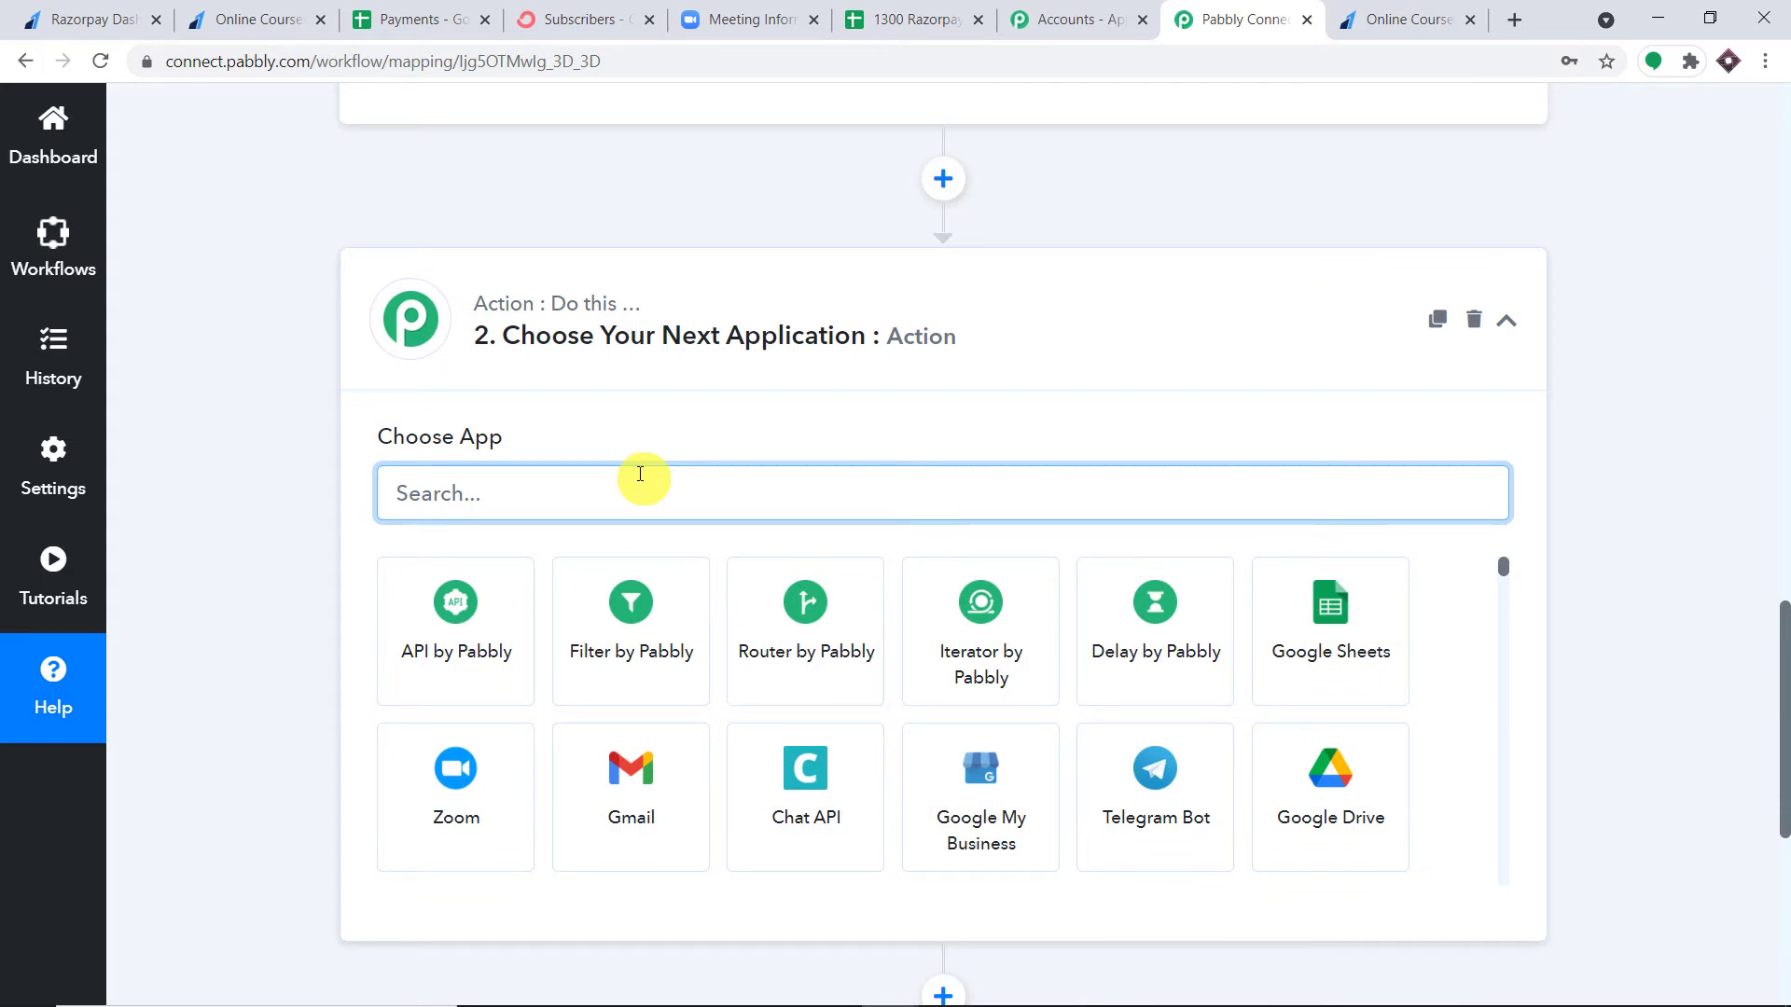
text(api)
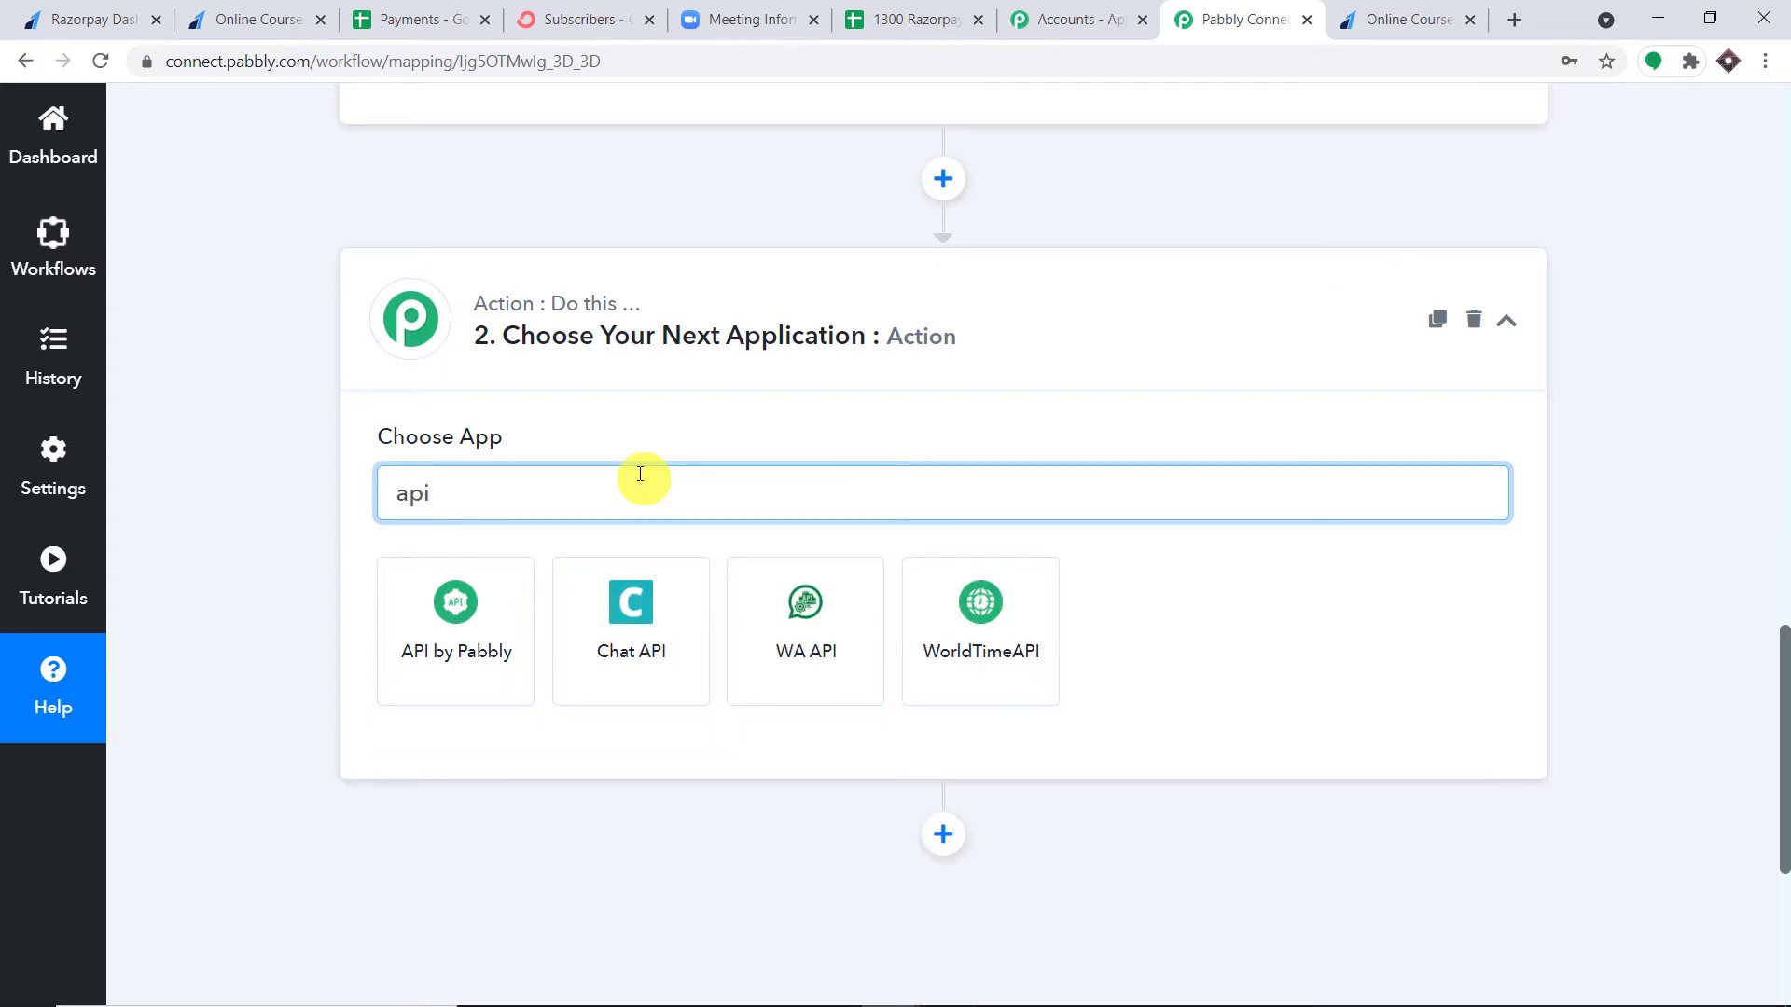
click(509, 636)
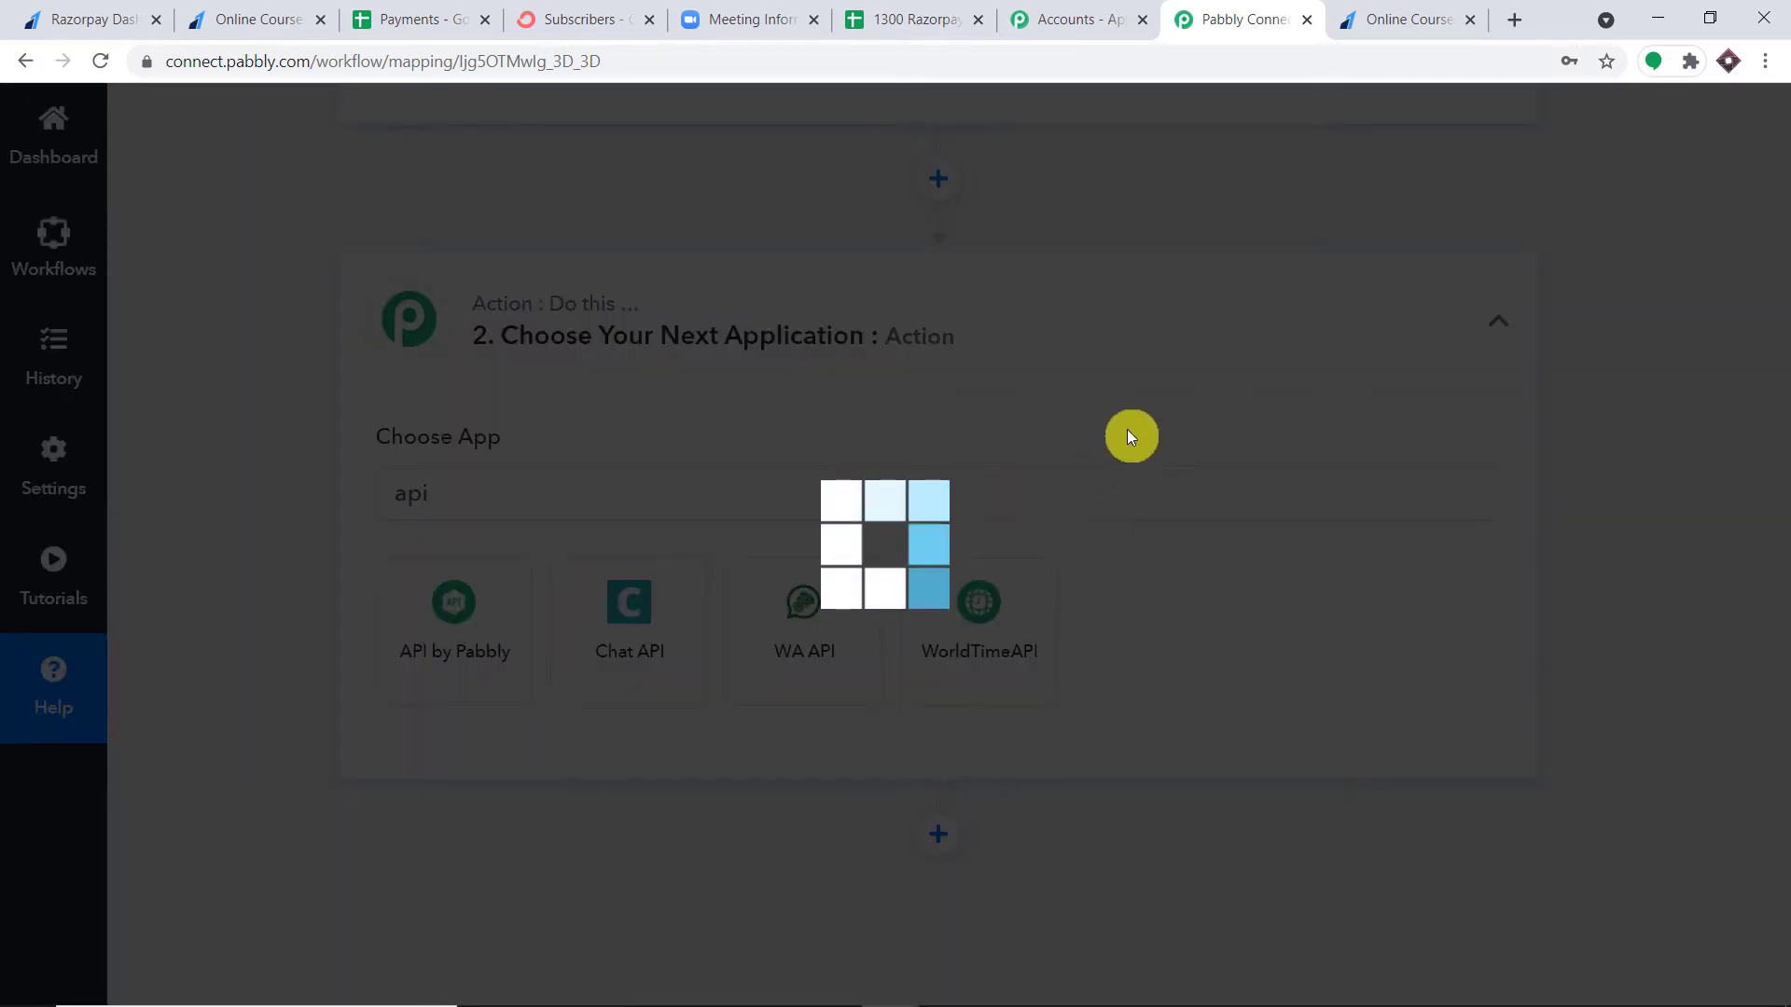
scroll(1027, 367, down, 4)
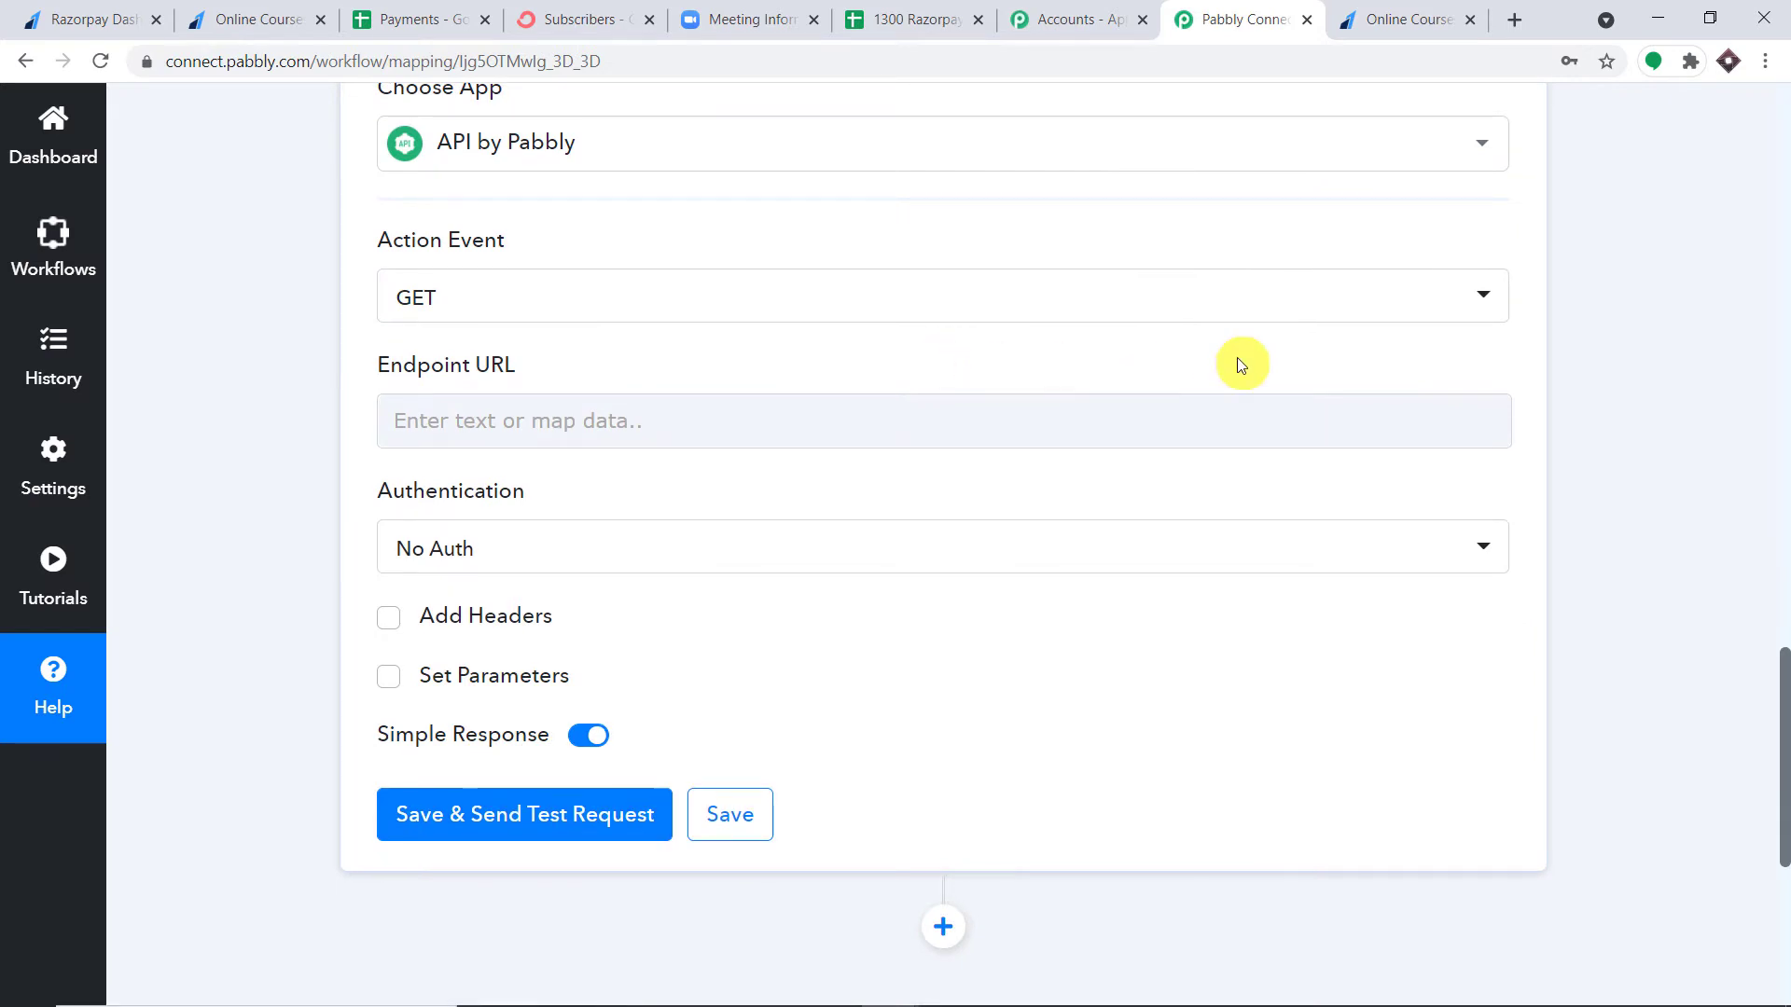
scroll(1236, 362, up, 10)
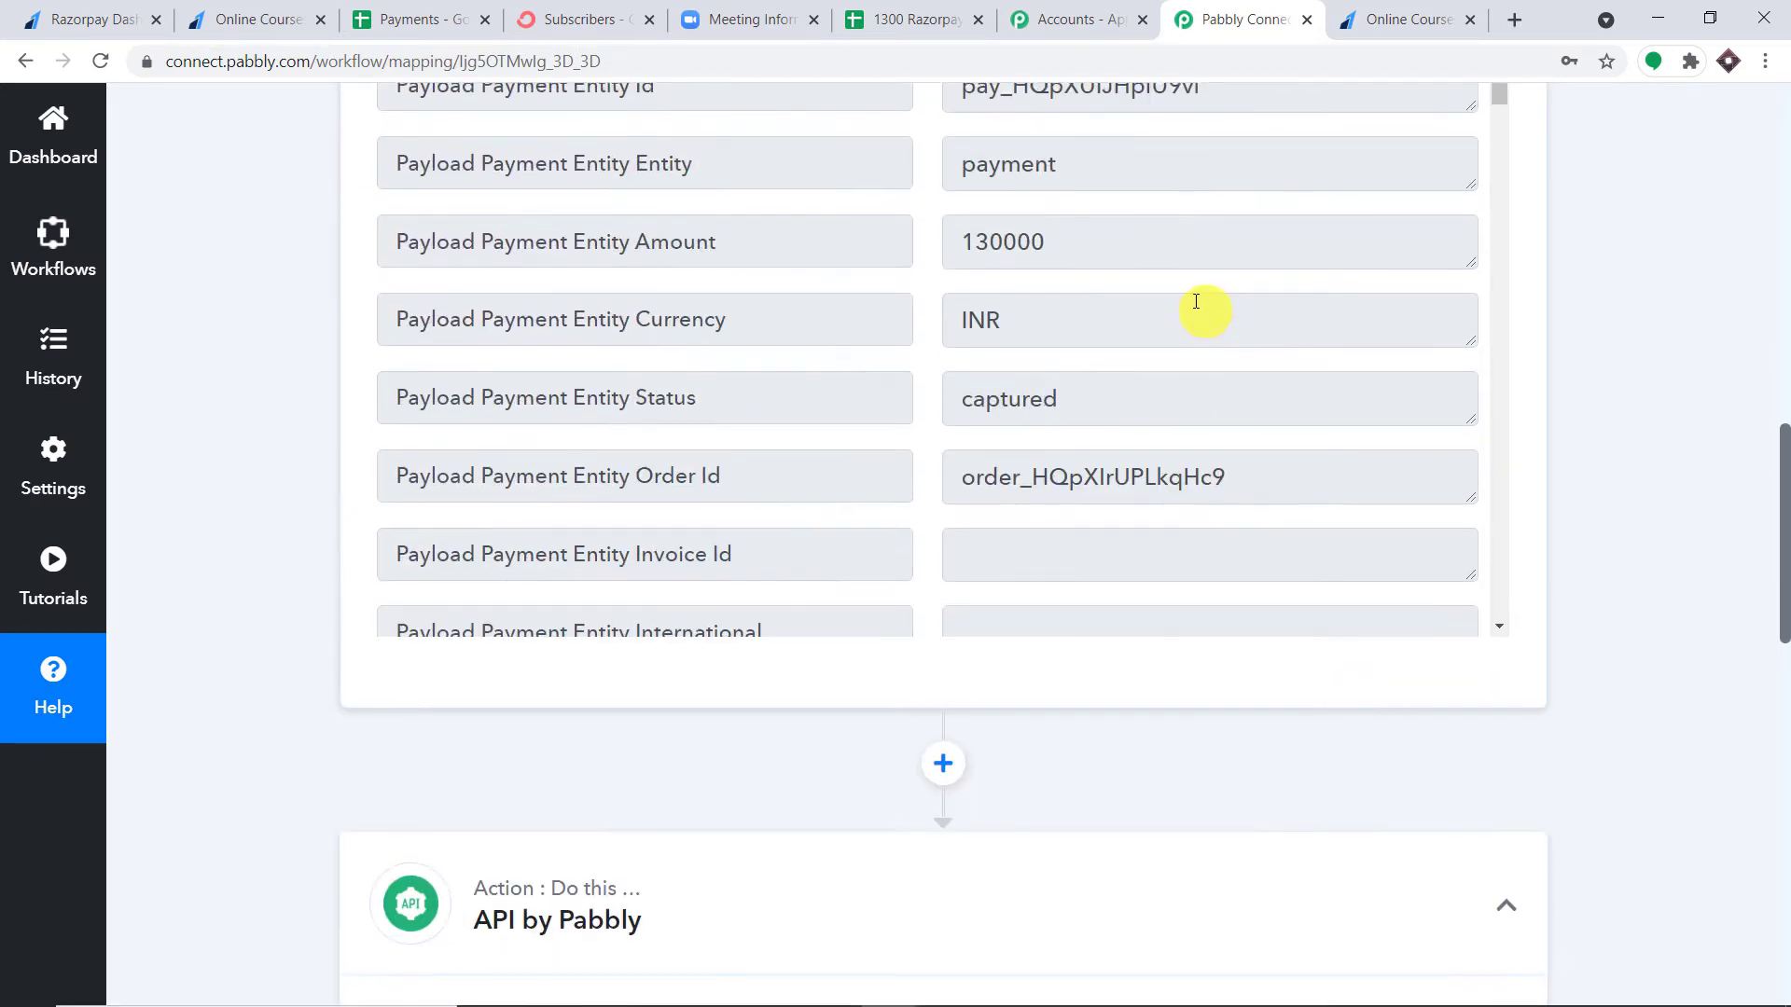
scroll(1196, 301, up, 2)
scroll(1358, 416, down, 5)
scroll(1611, 500, down, 8)
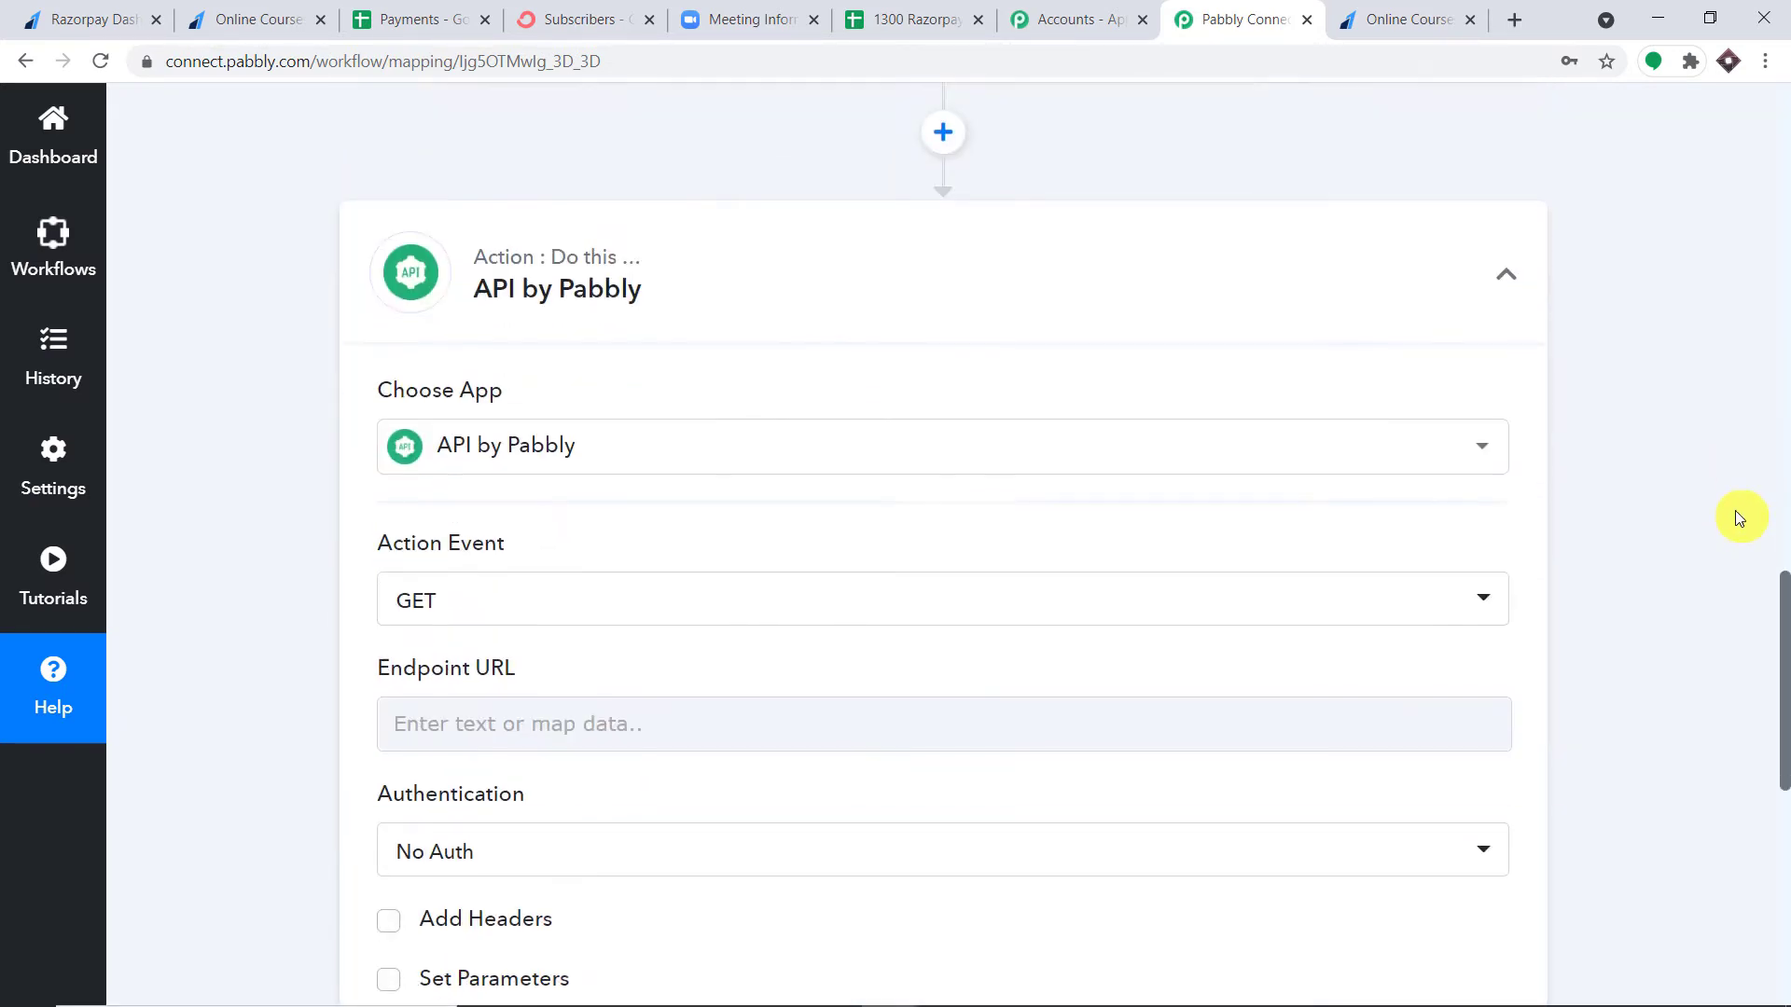
scroll(1669, 485, down, 5)
scroll(759, 288, up, 1)
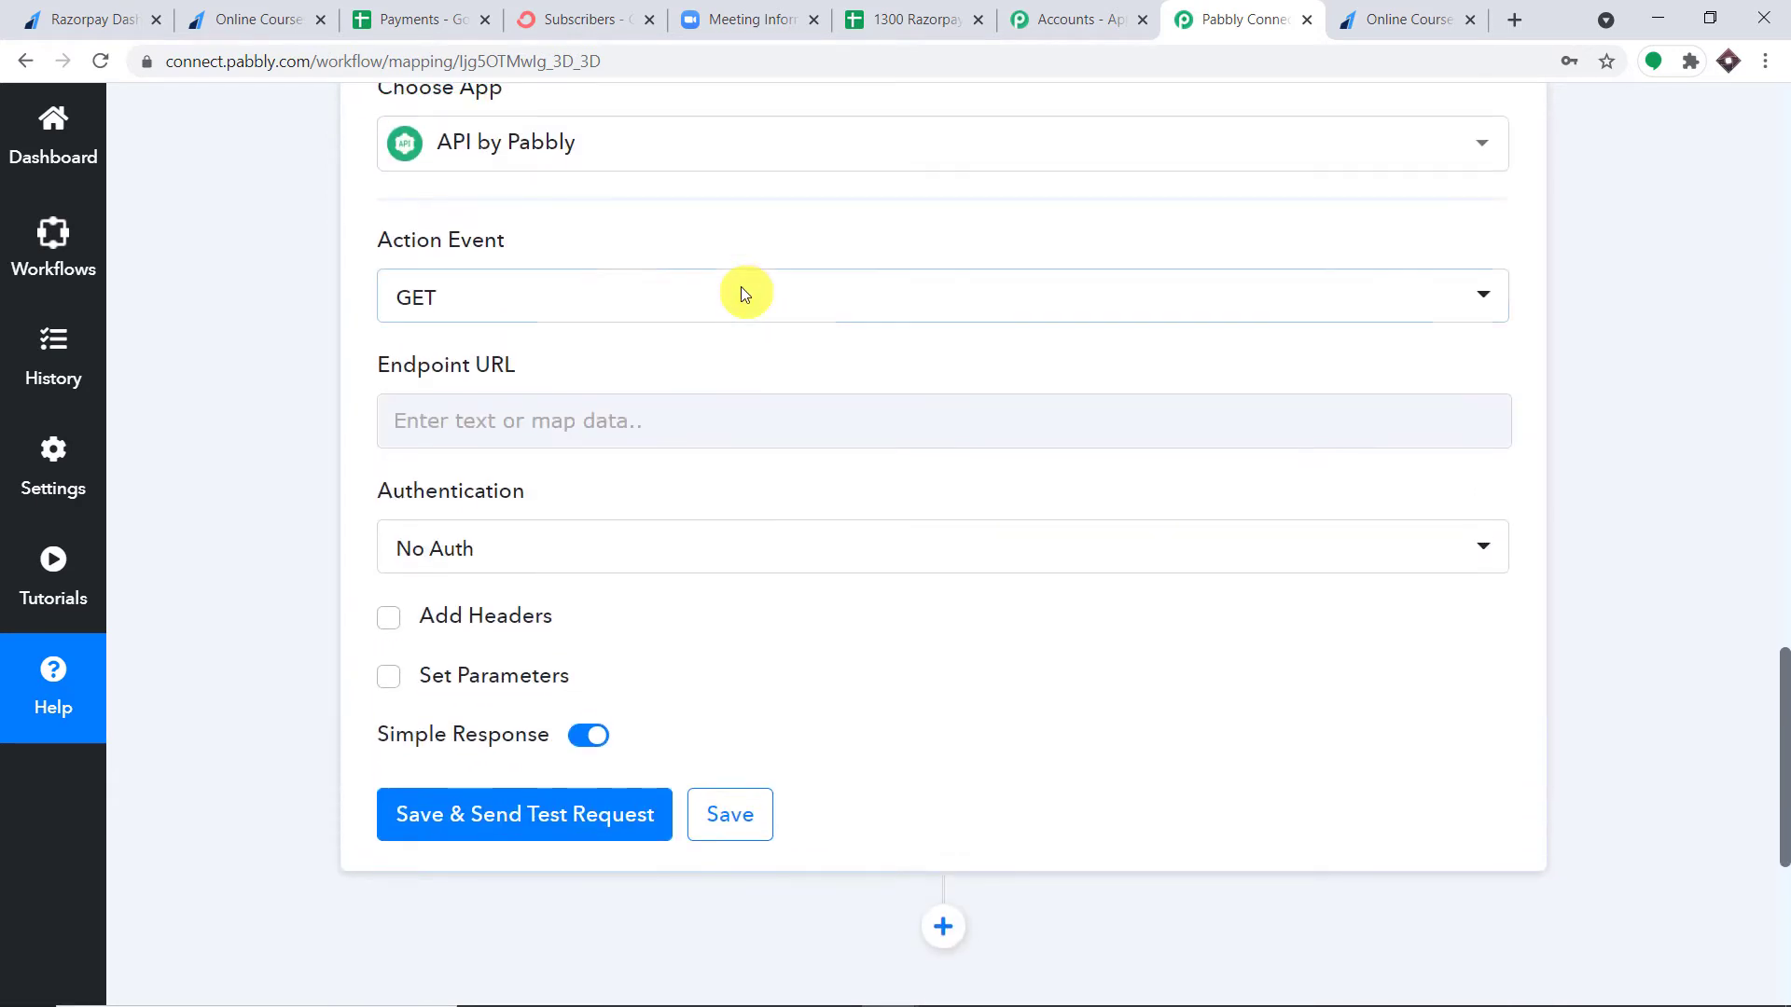
click(607, 299)
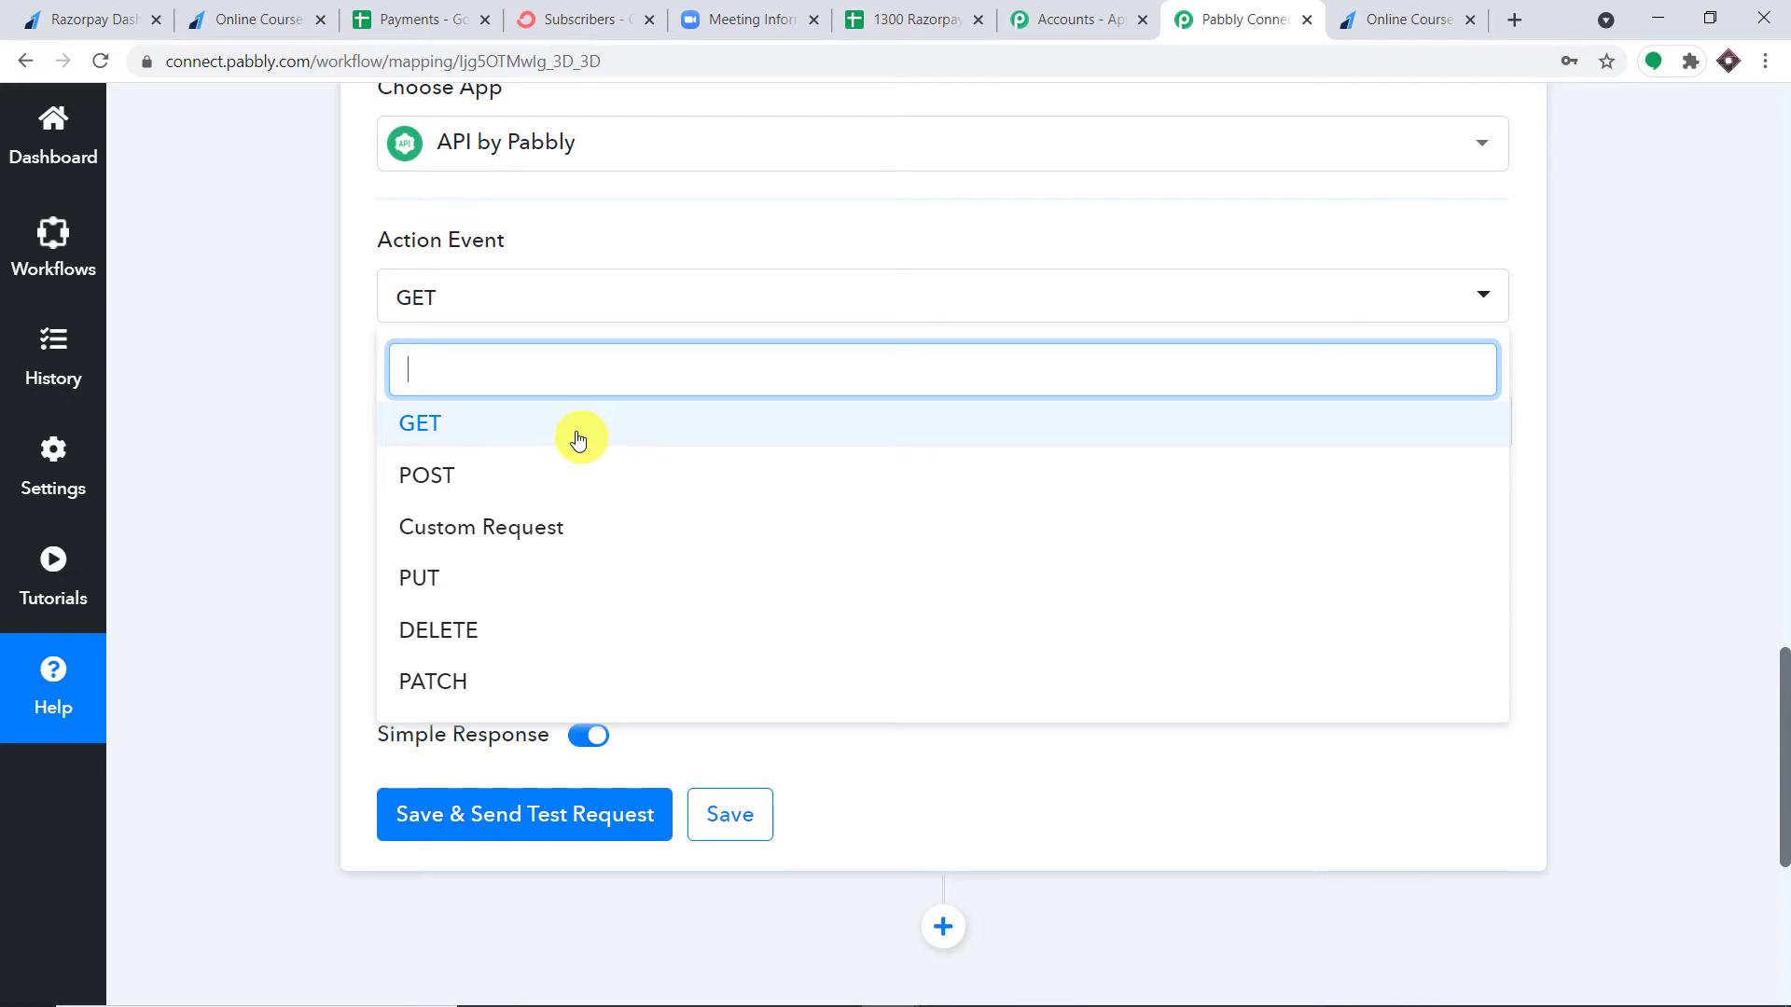
click(578, 438)
click(579, 426)
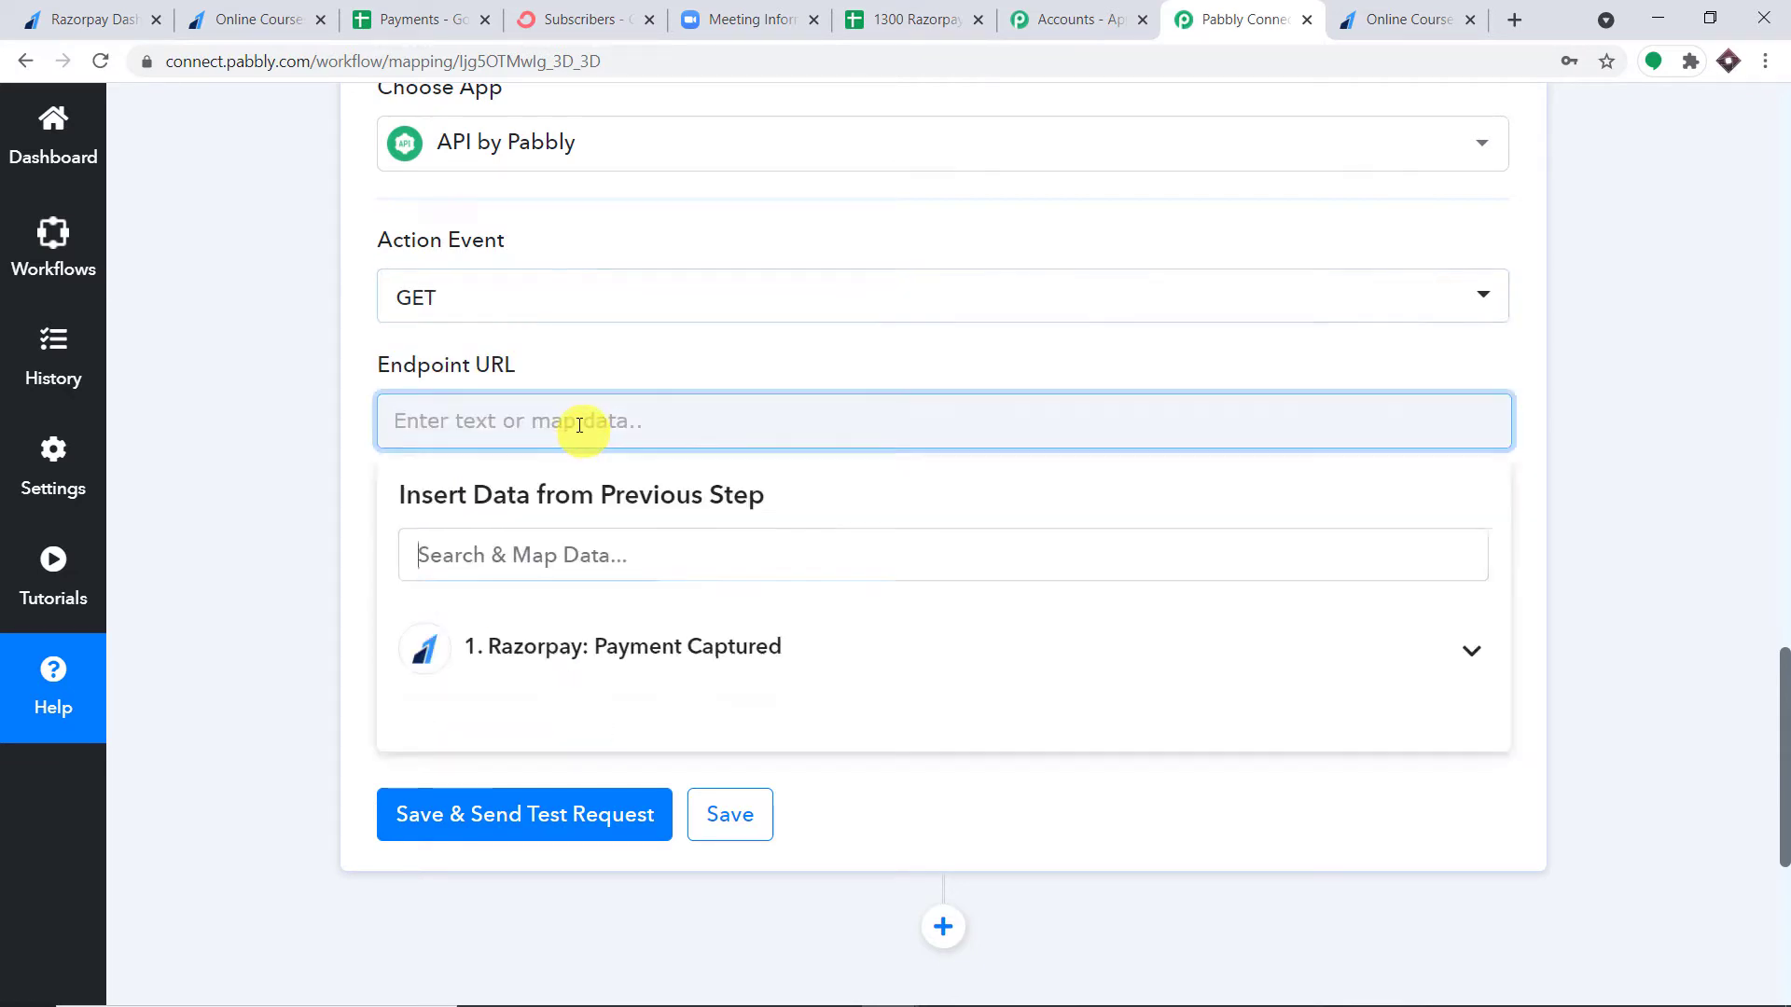
click(614, 374)
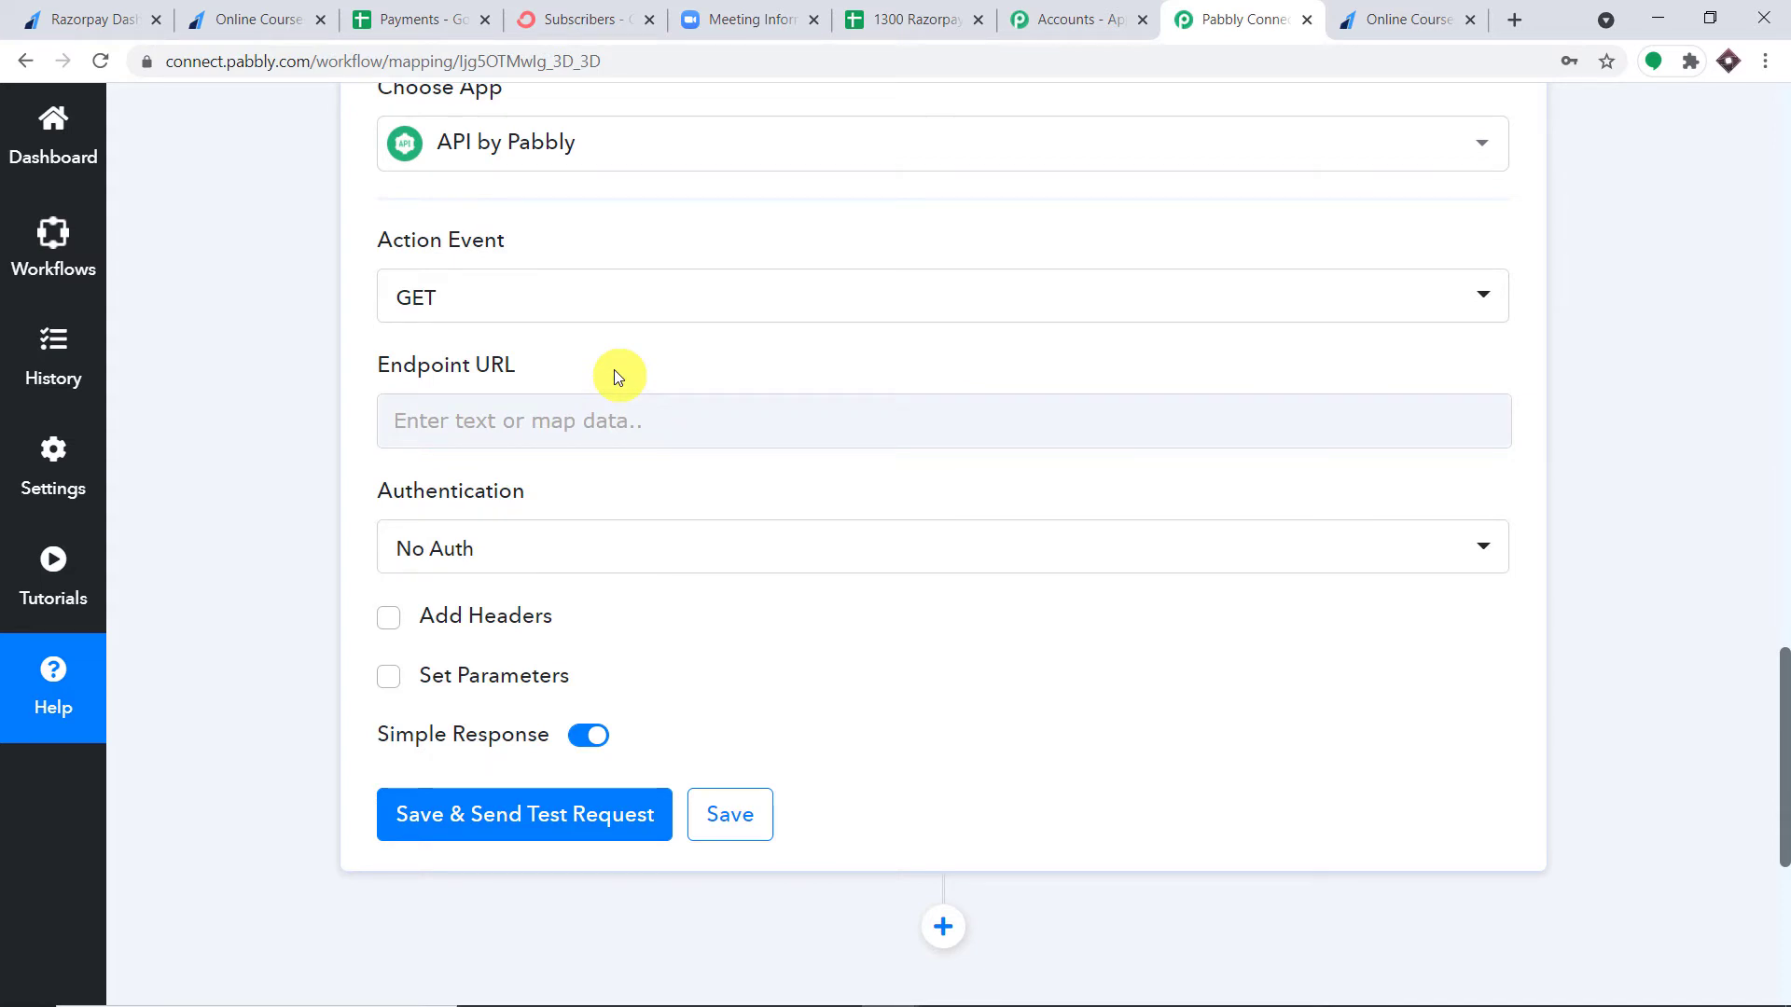
click(659, 410)
text(https://forms.pabbly.com/api/trim_amount)
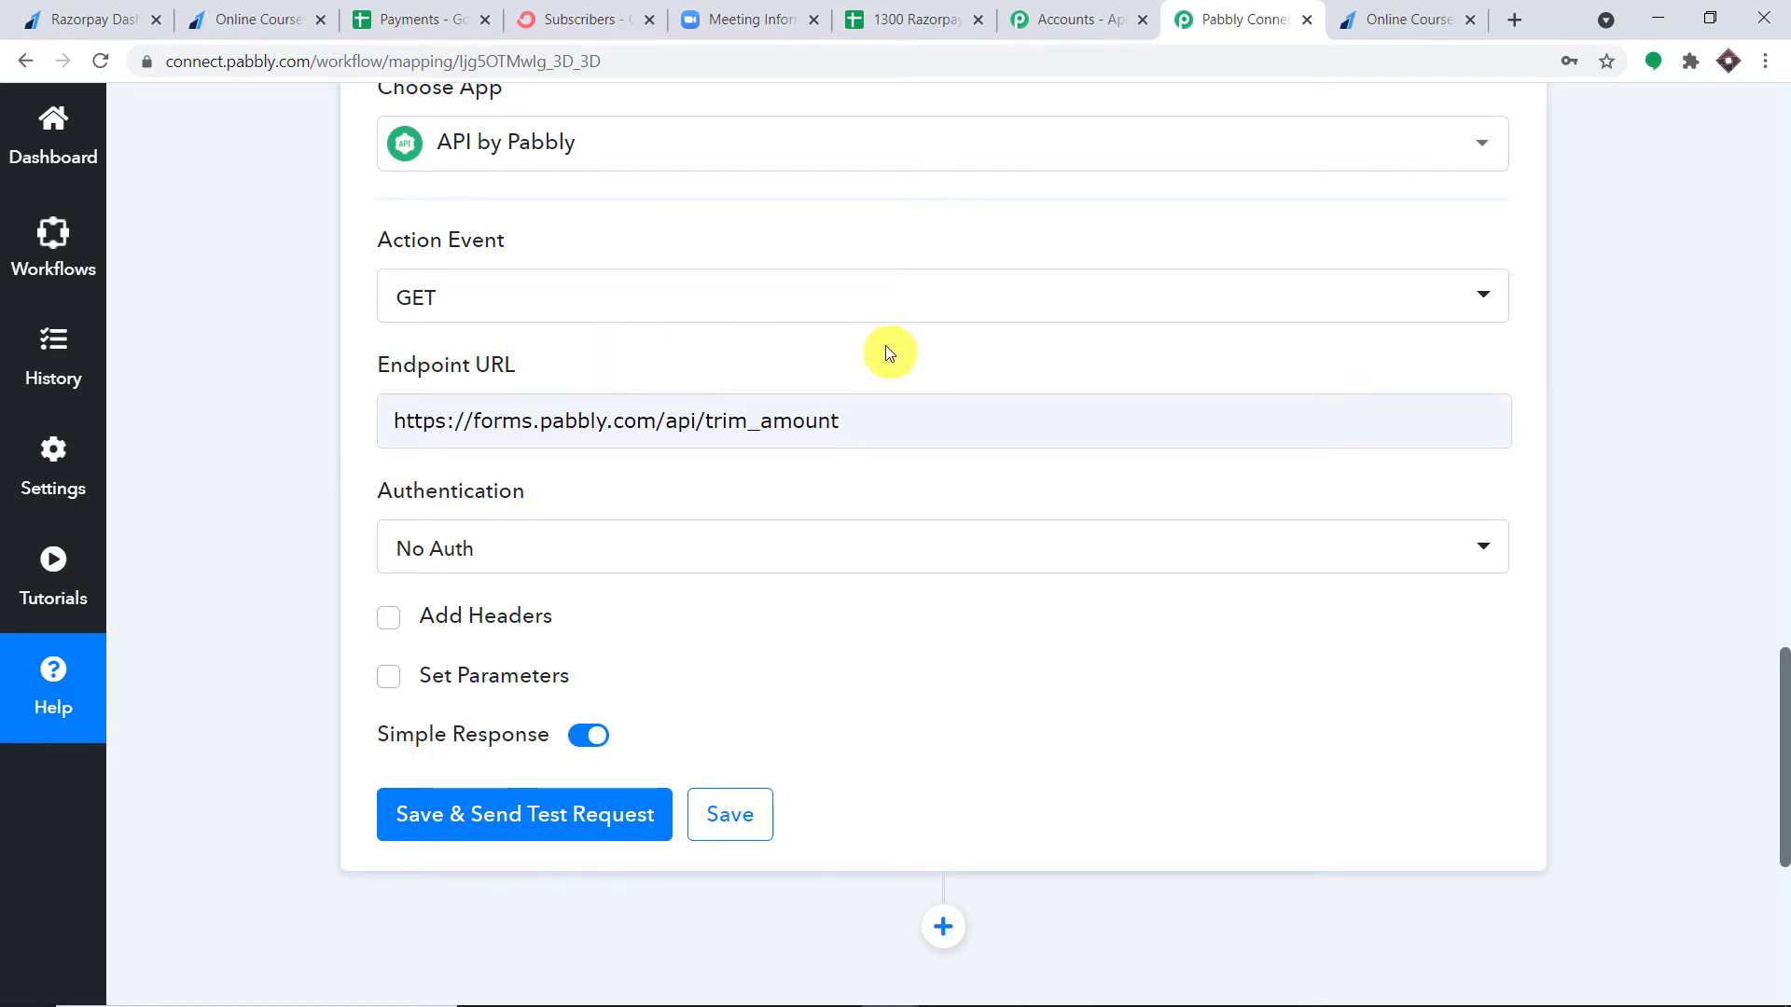
Step: Select No Auth as the authentication and enable request parameters with a first parameter labelled amount
scroll(923, 390, down, 1)
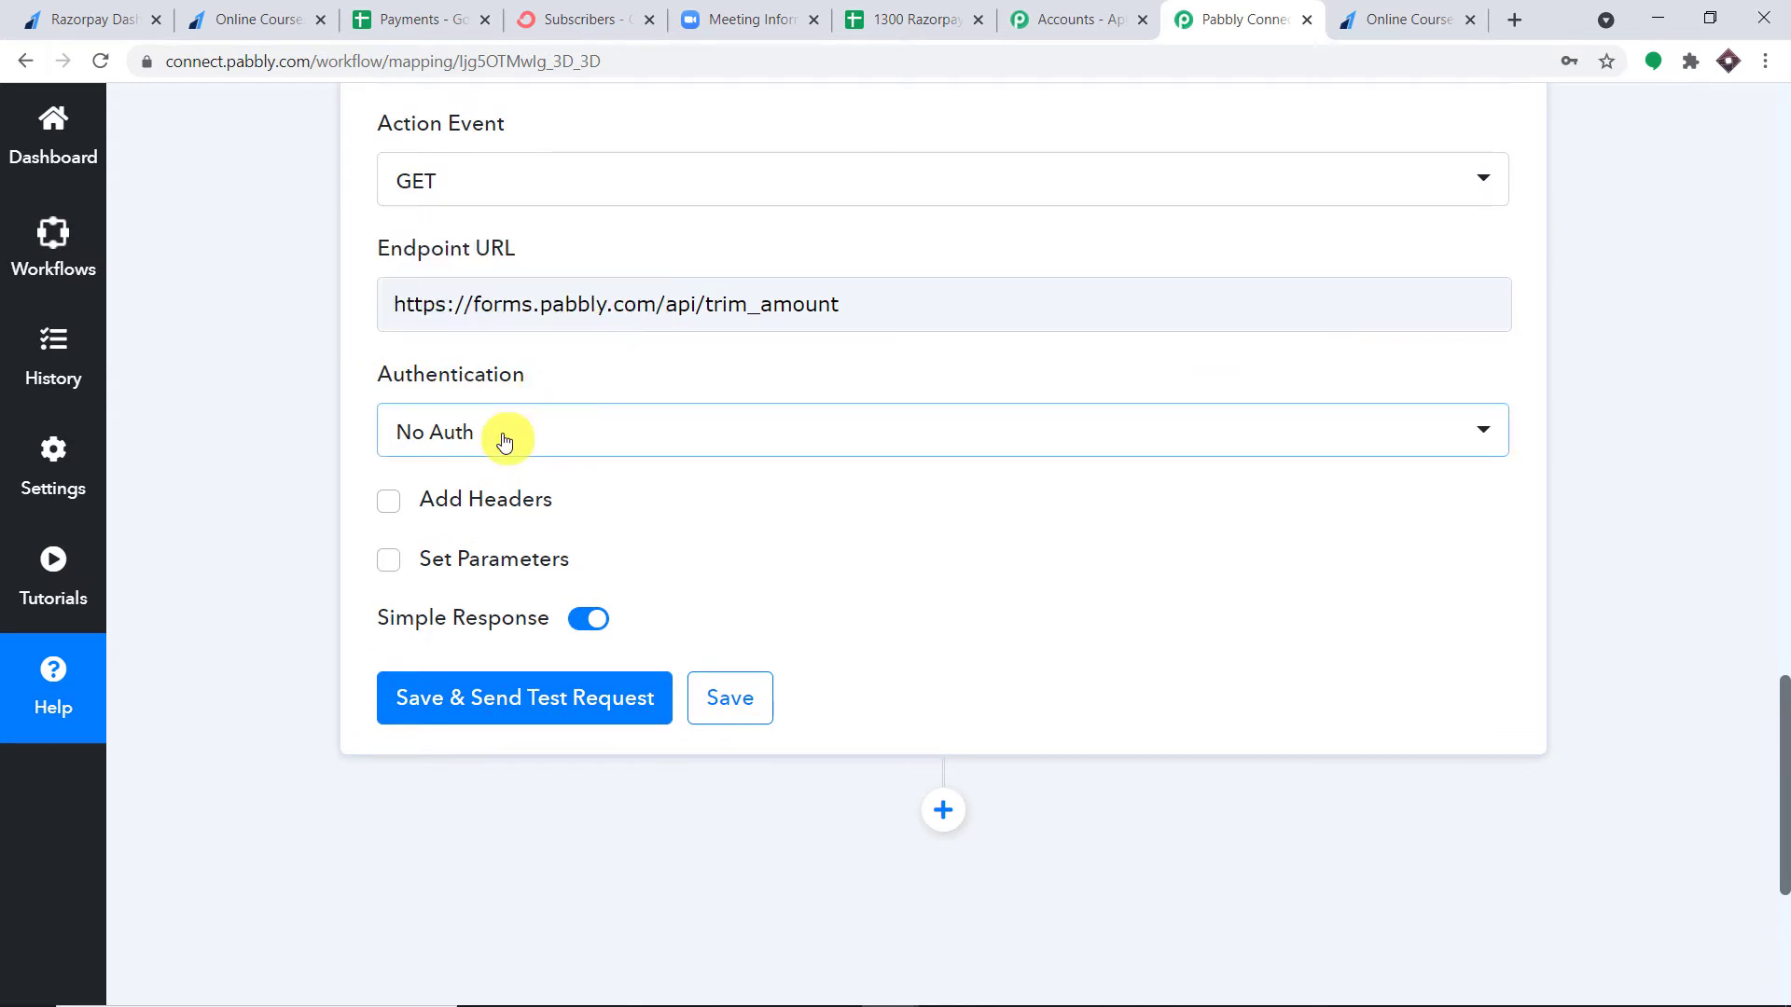
click(505, 442)
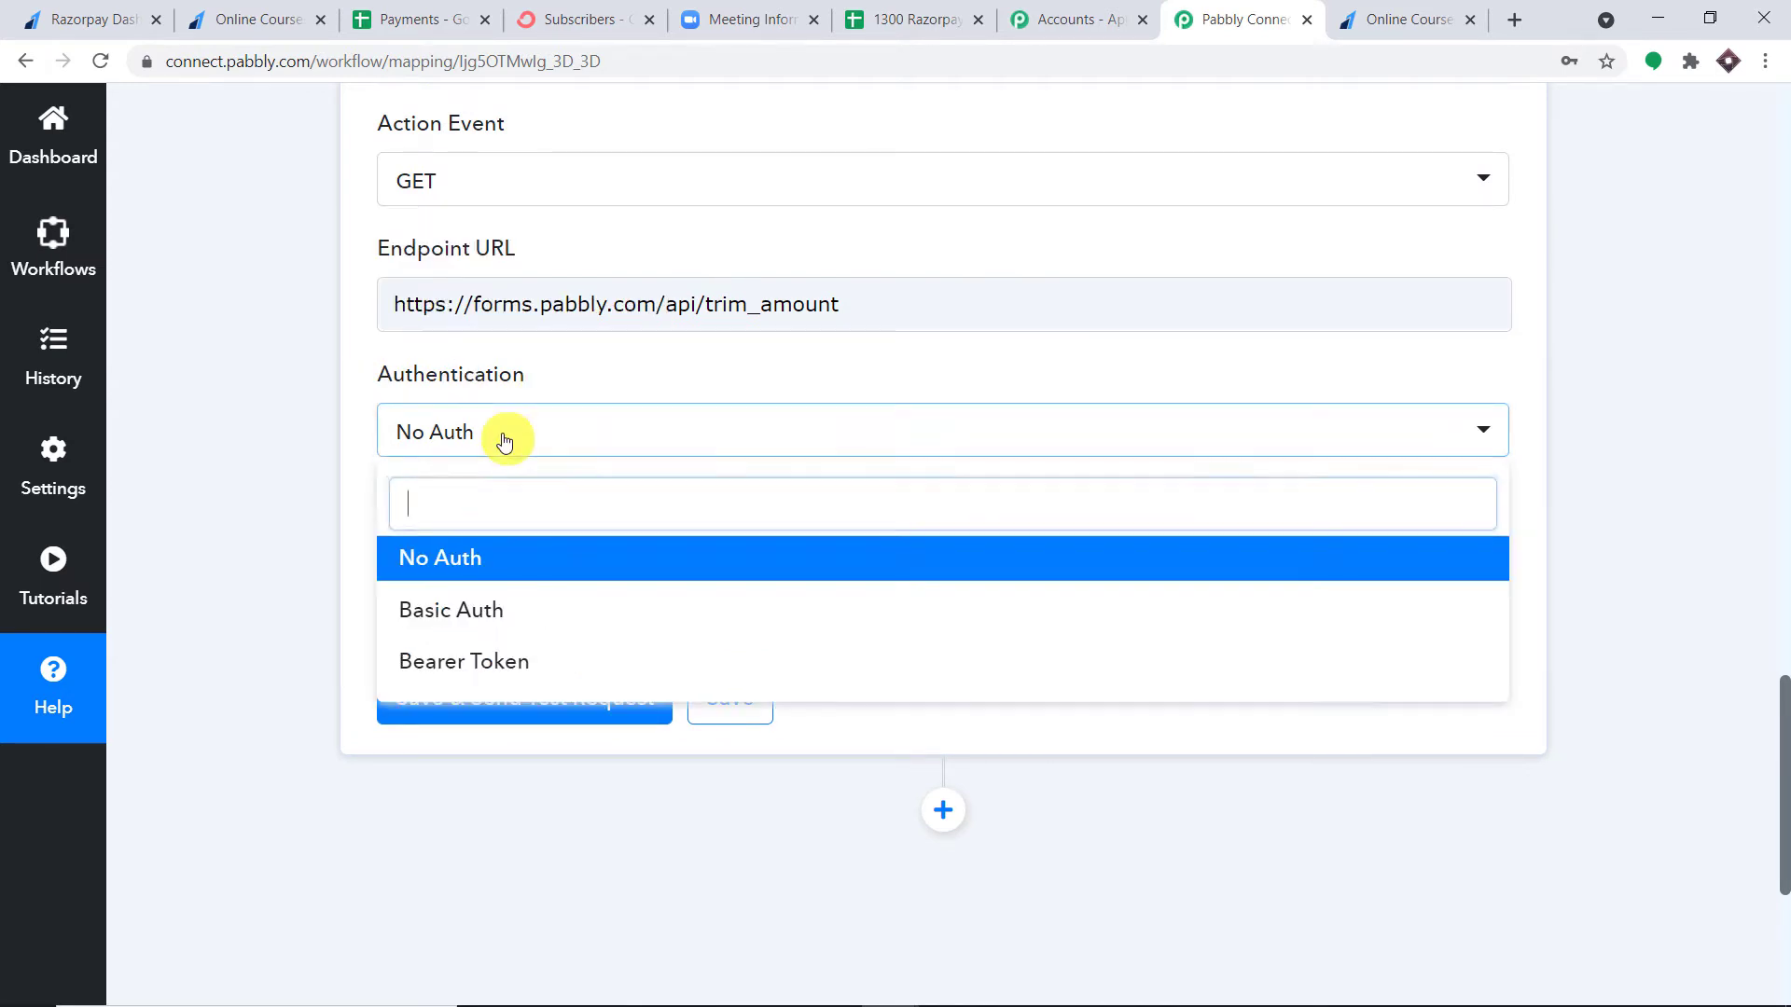
click(497, 569)
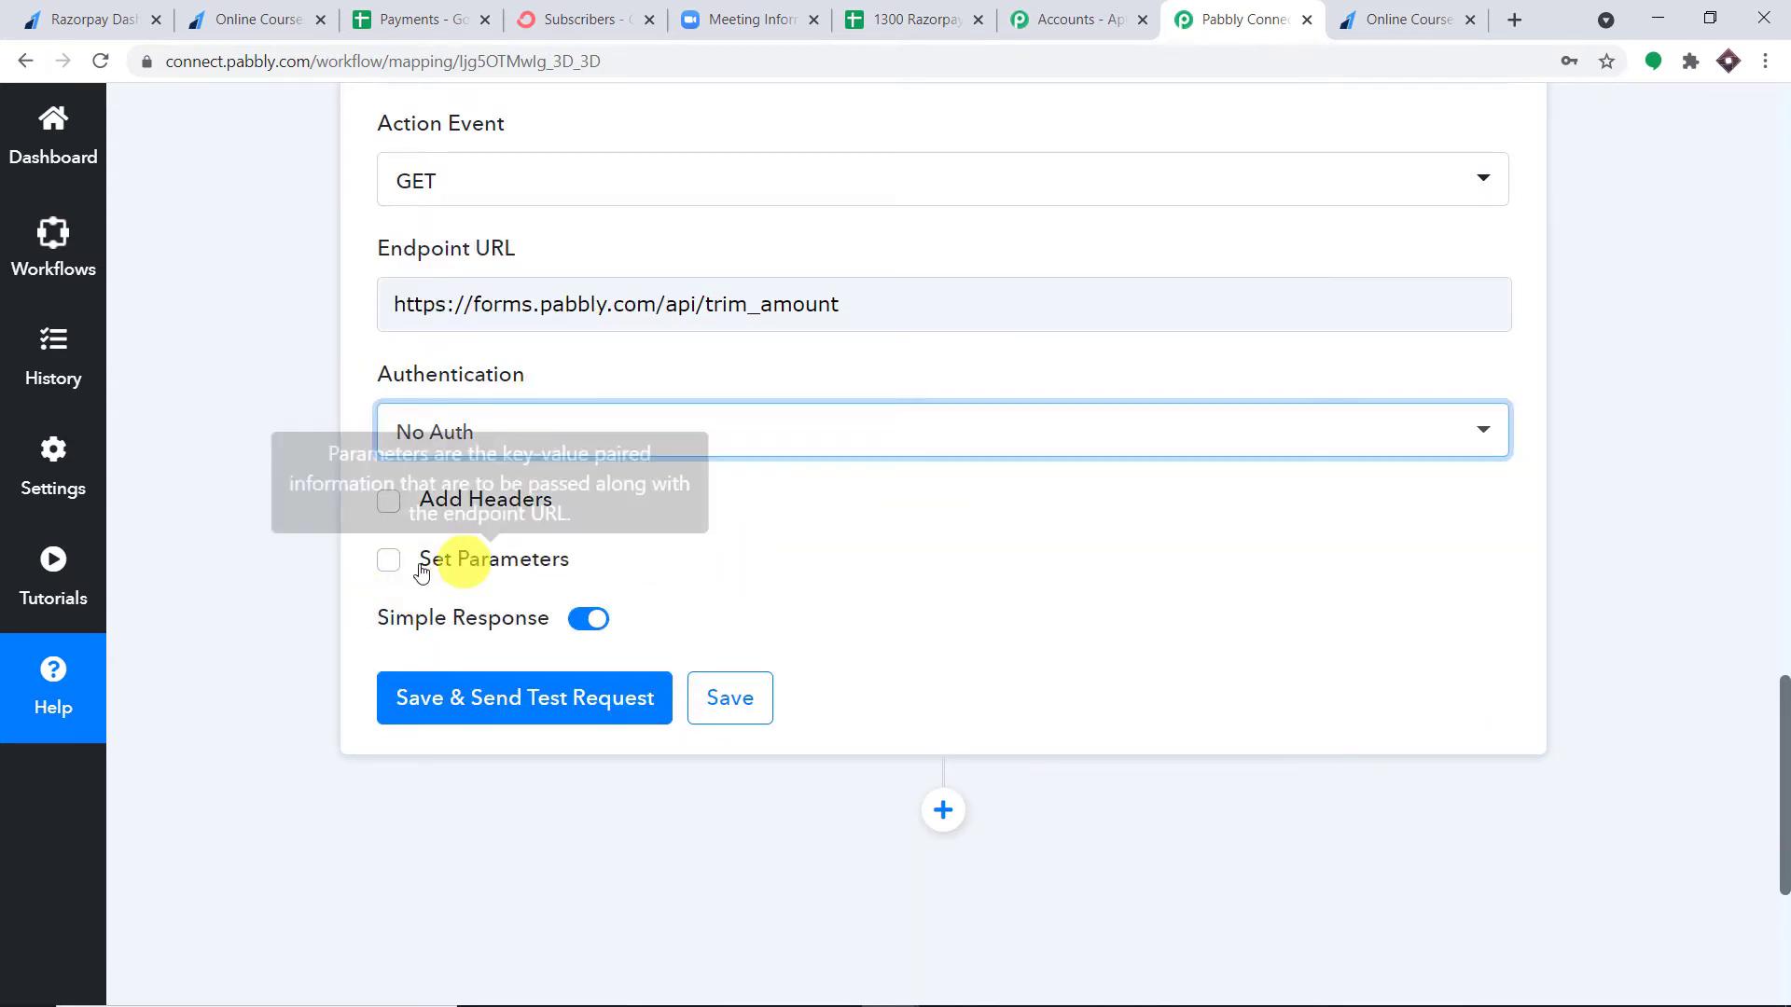
click(390, 565)
click(454, 648)
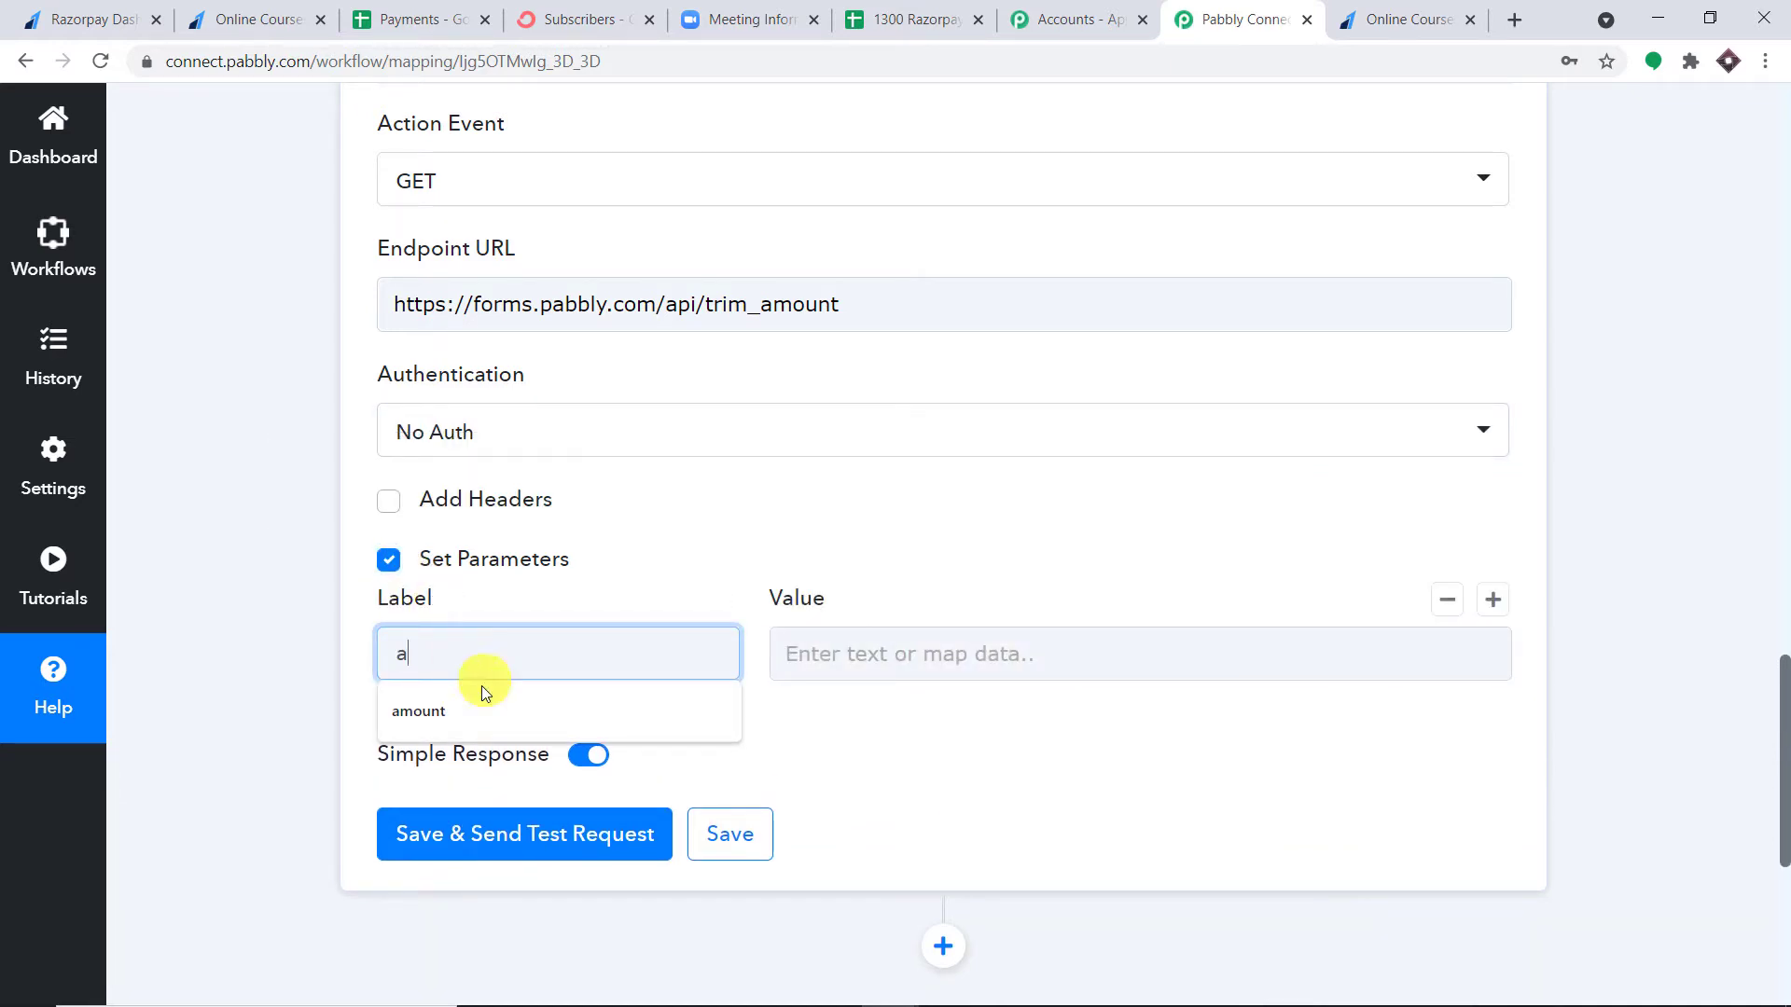
text(a)
click(474, 713)
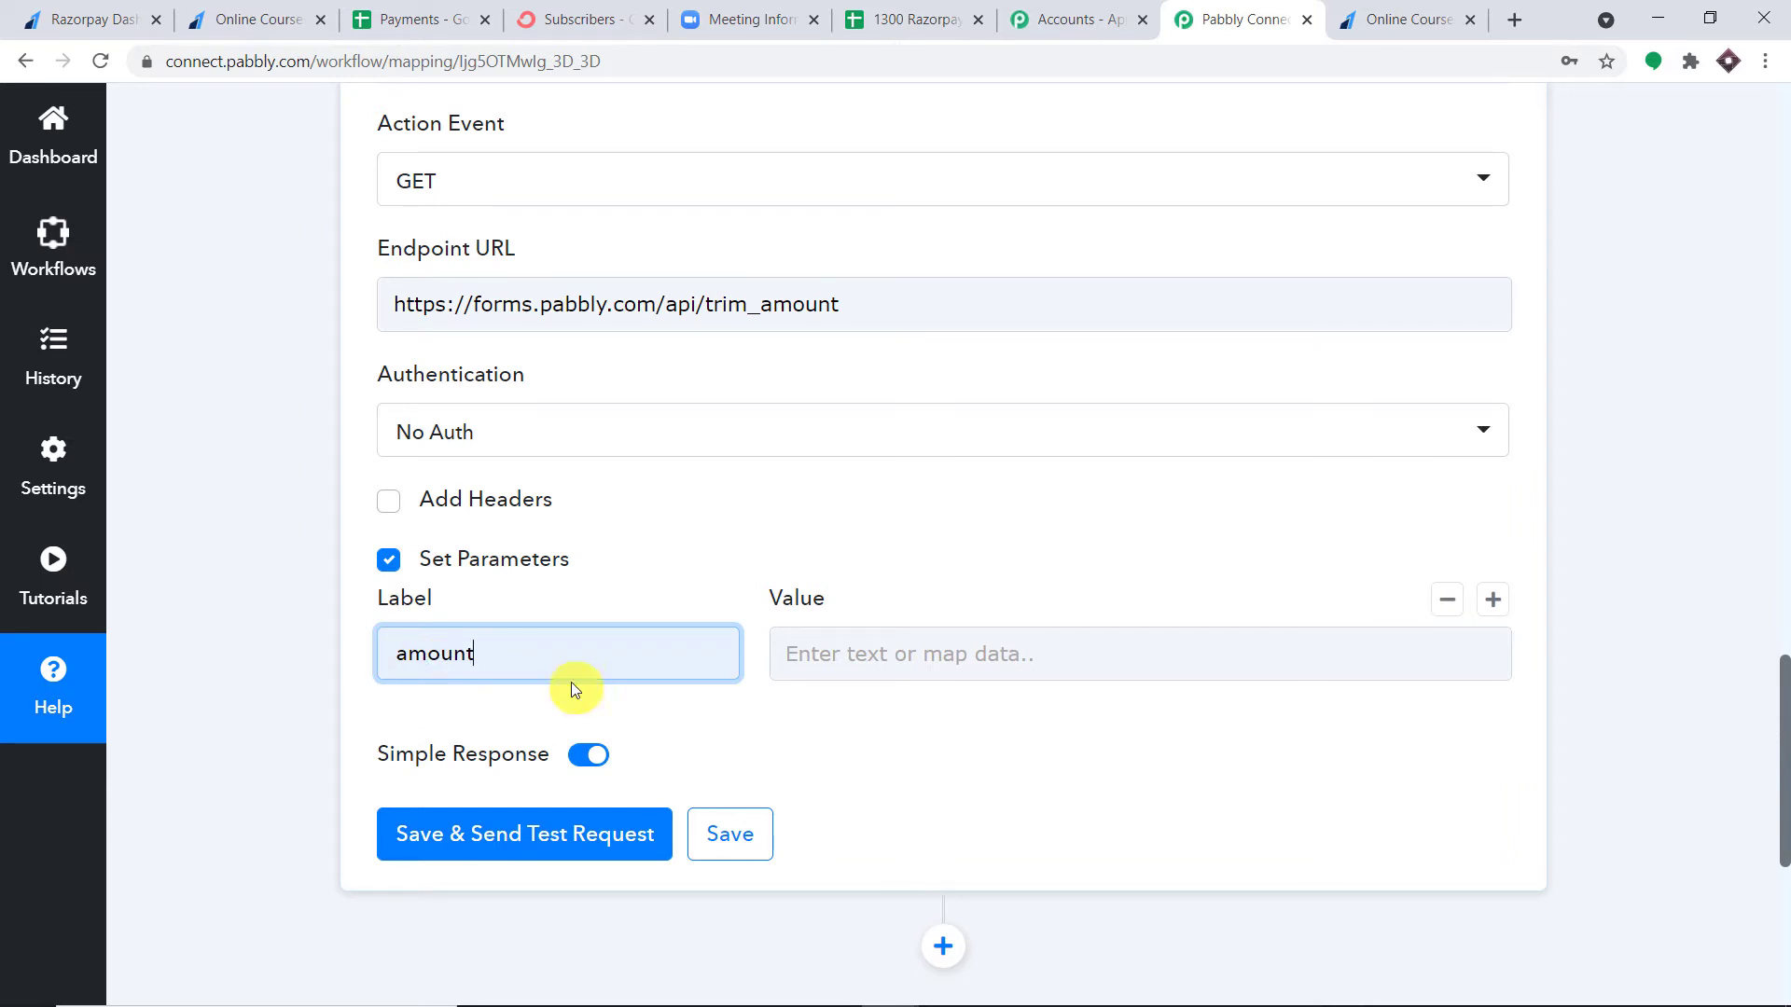
Step: Review the payment amount and currency fields in the Razorpay webhook response before mapping the parameter value
click(829, 654)
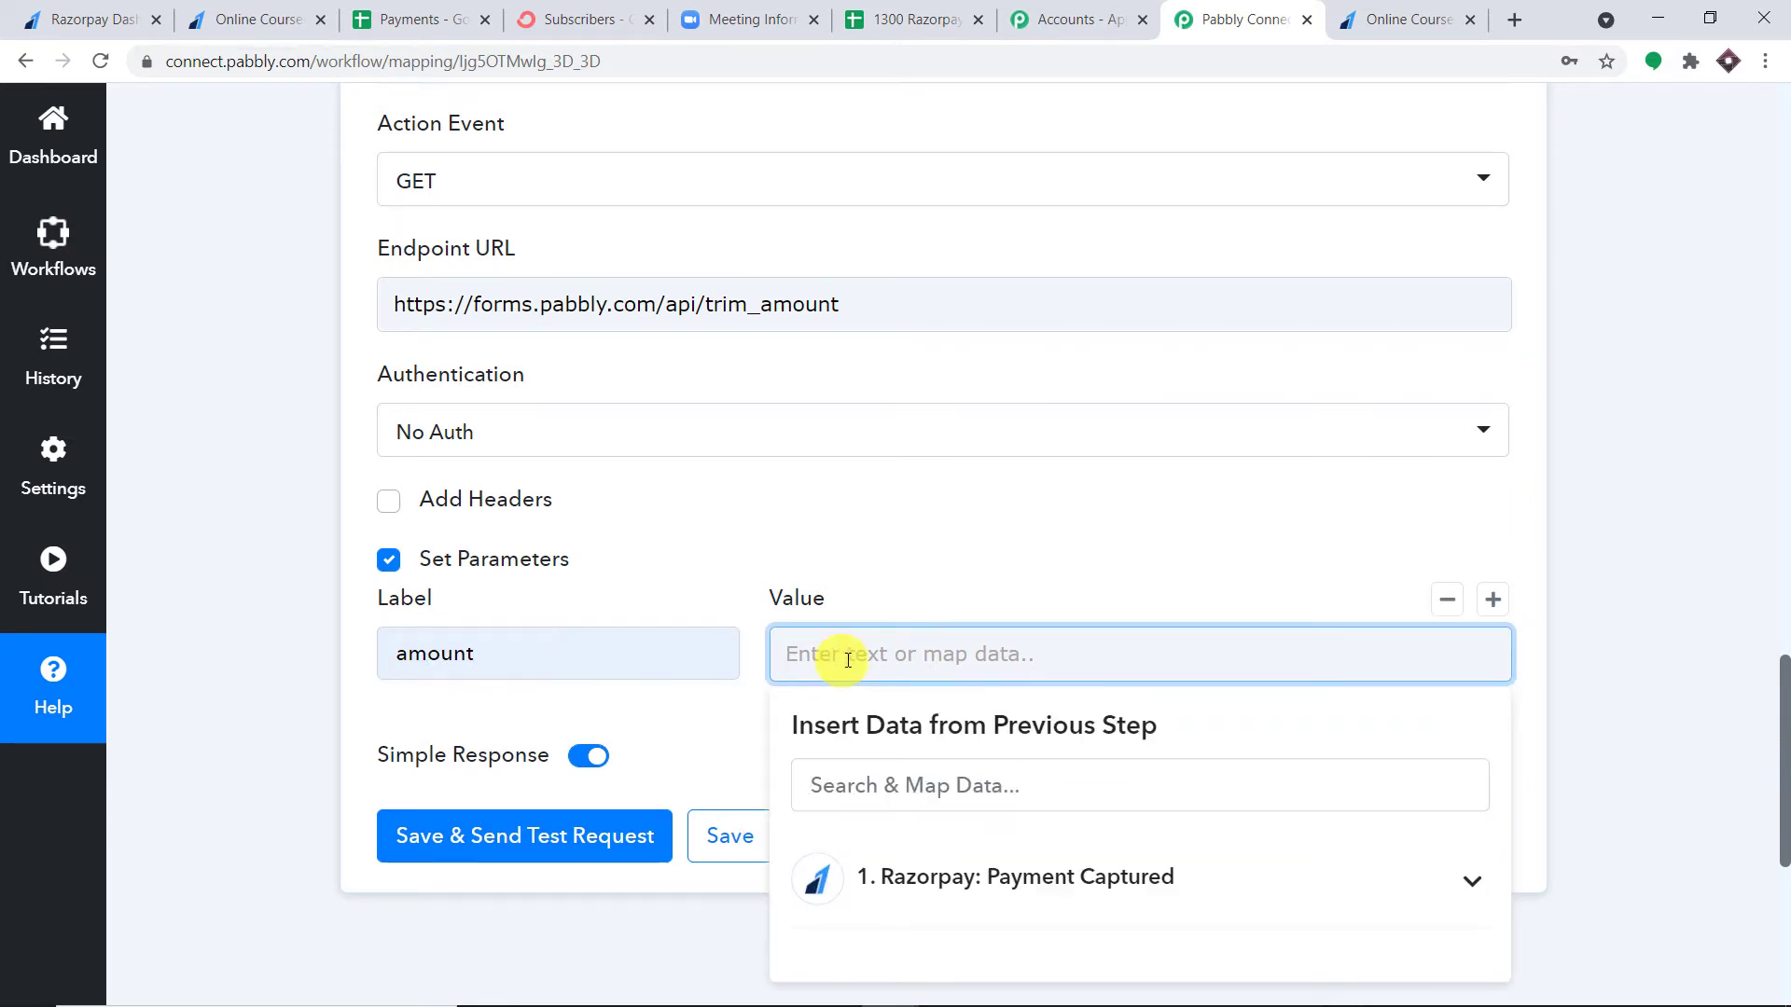
scroll(927, 655, down, 2)
click(1787, 461)
click(1788, 463)
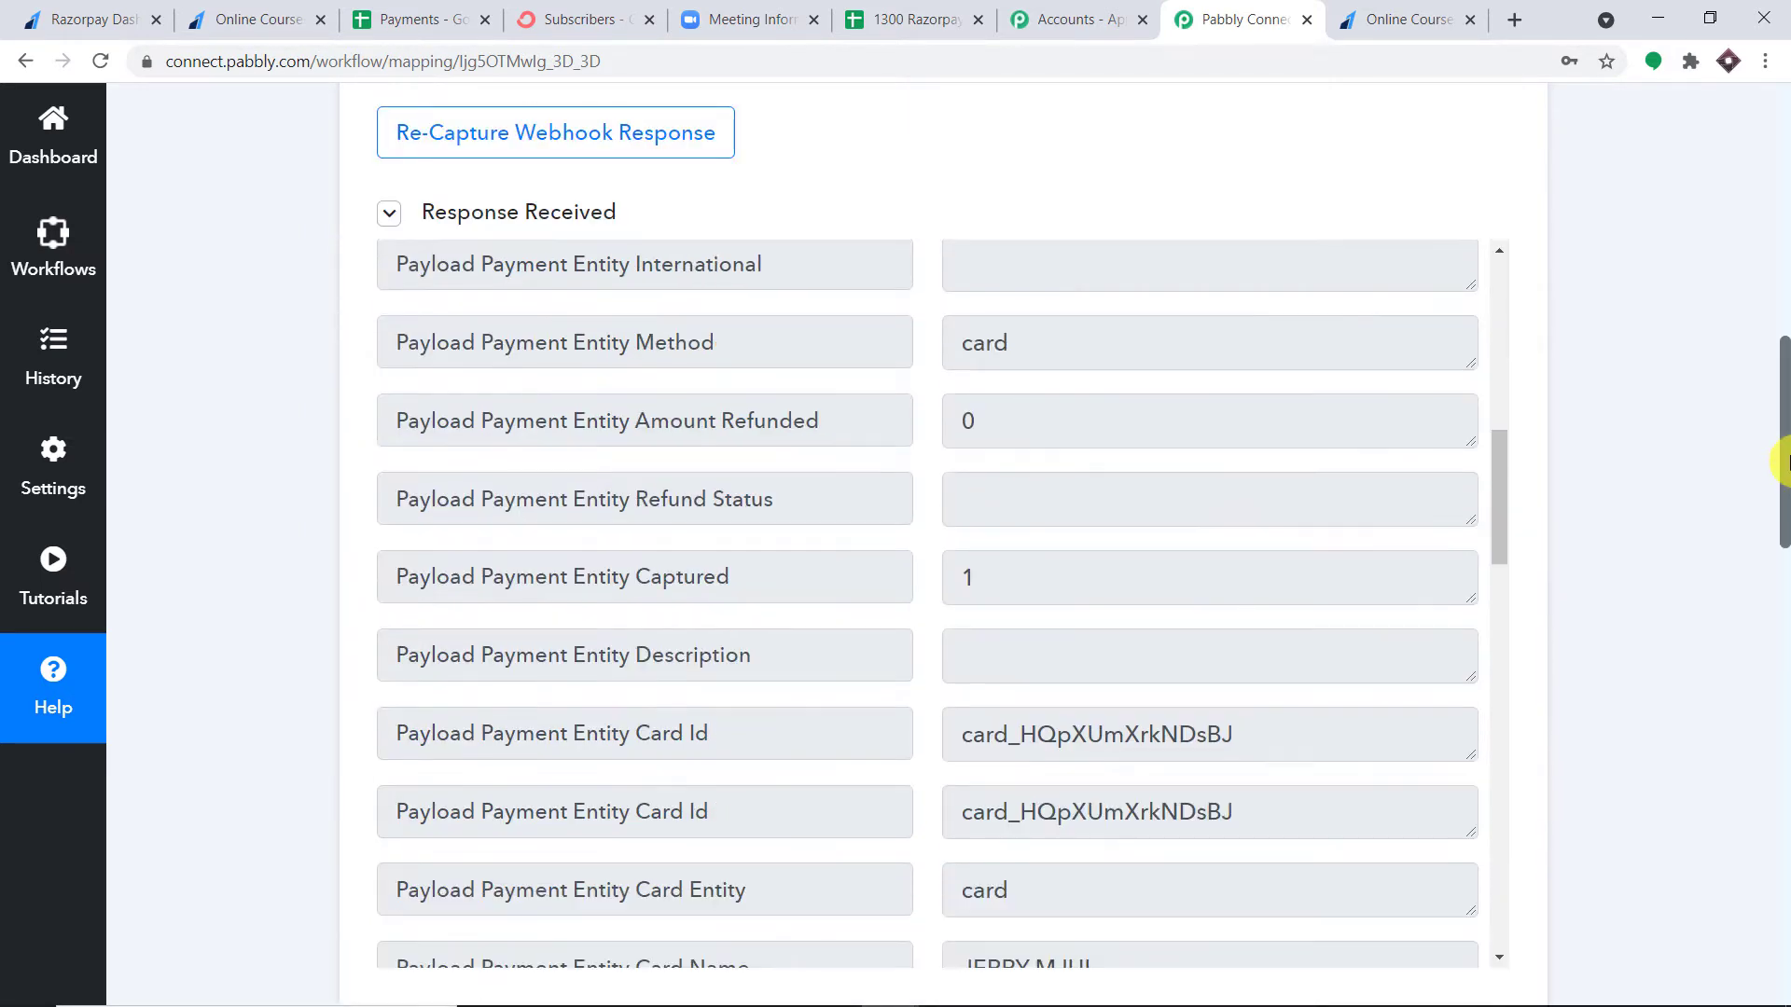
scroll(1160, 588, up, 8)
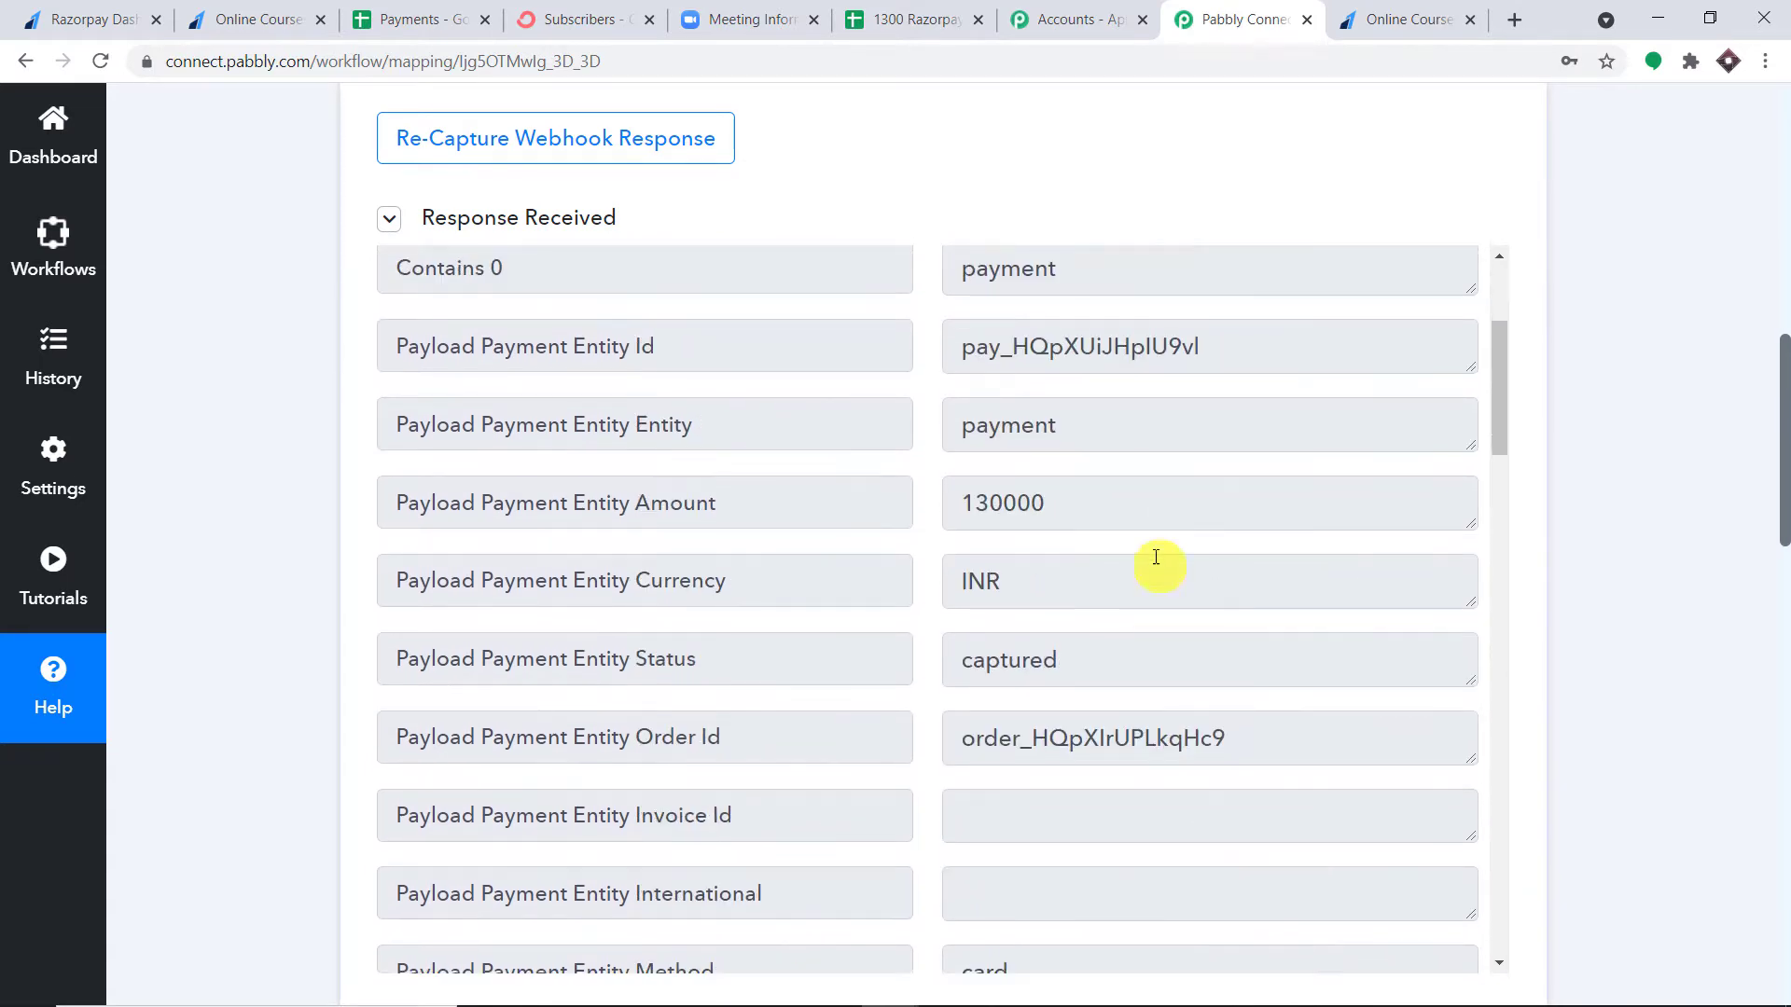
drag(1080, 574, 904, 572)
drag(1784, 452, 1782, 809)
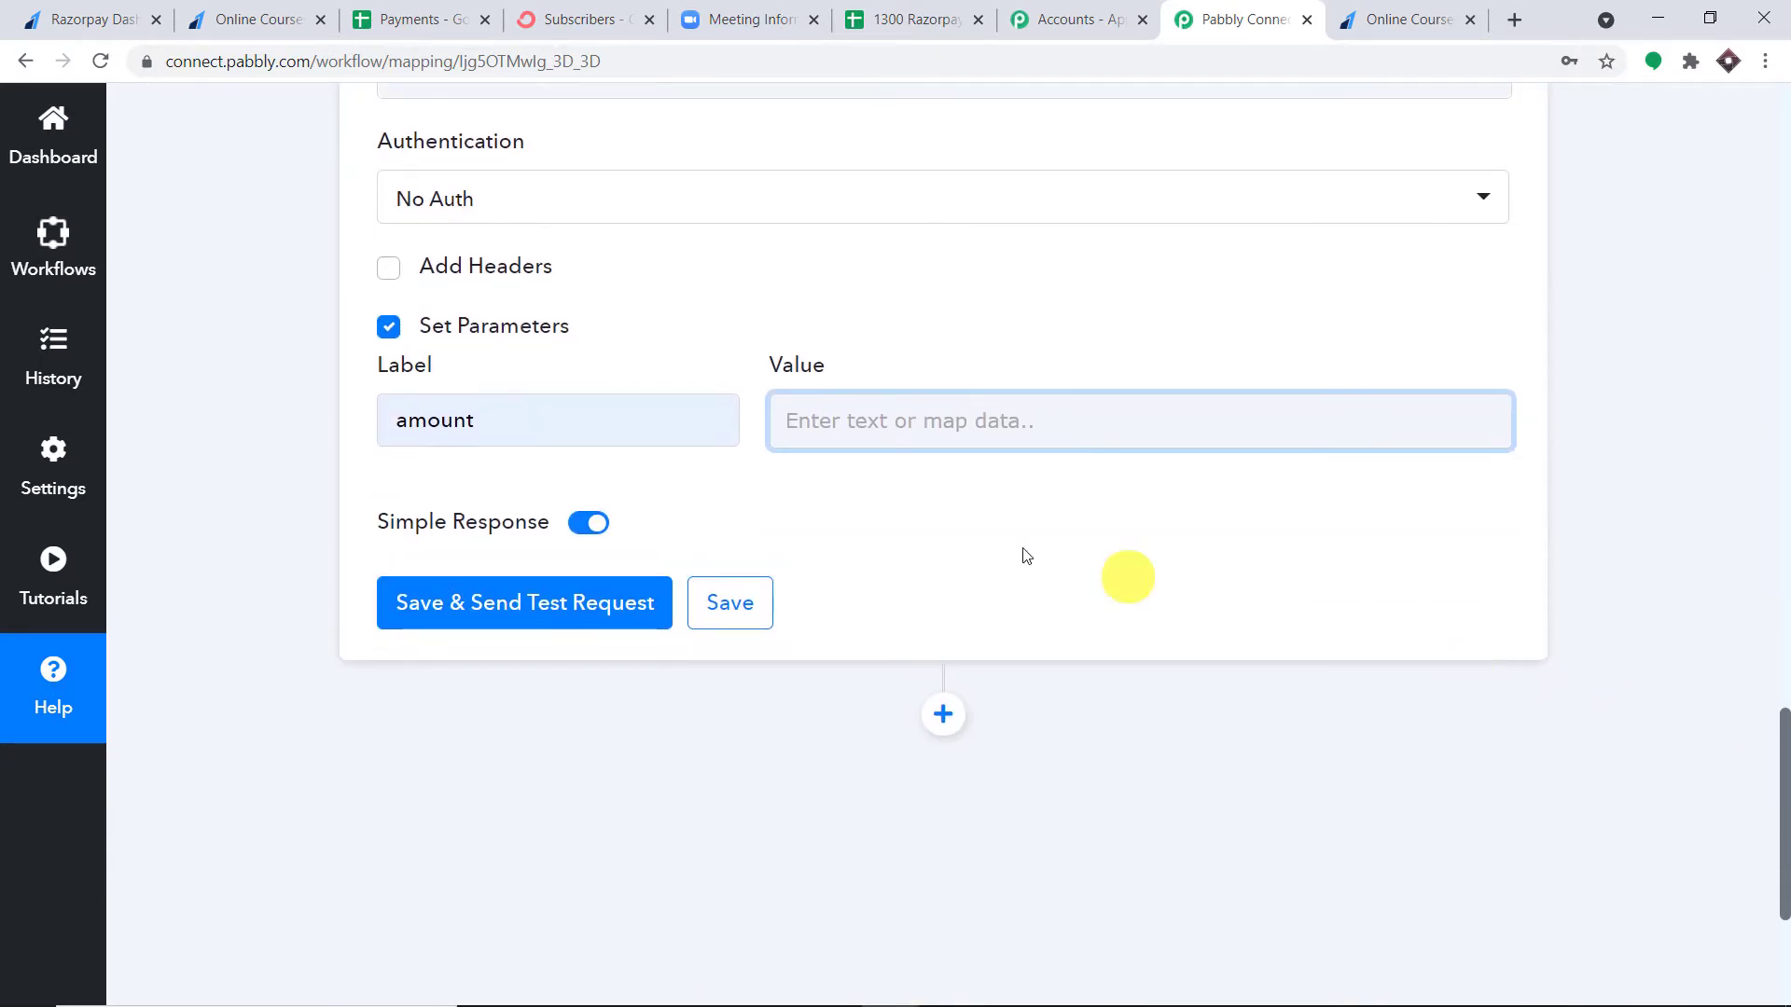
Step: Map the amount parameter's value to Payload Payment Entity Amount from the Razorpay: Payment Captured step
click(824, 426)
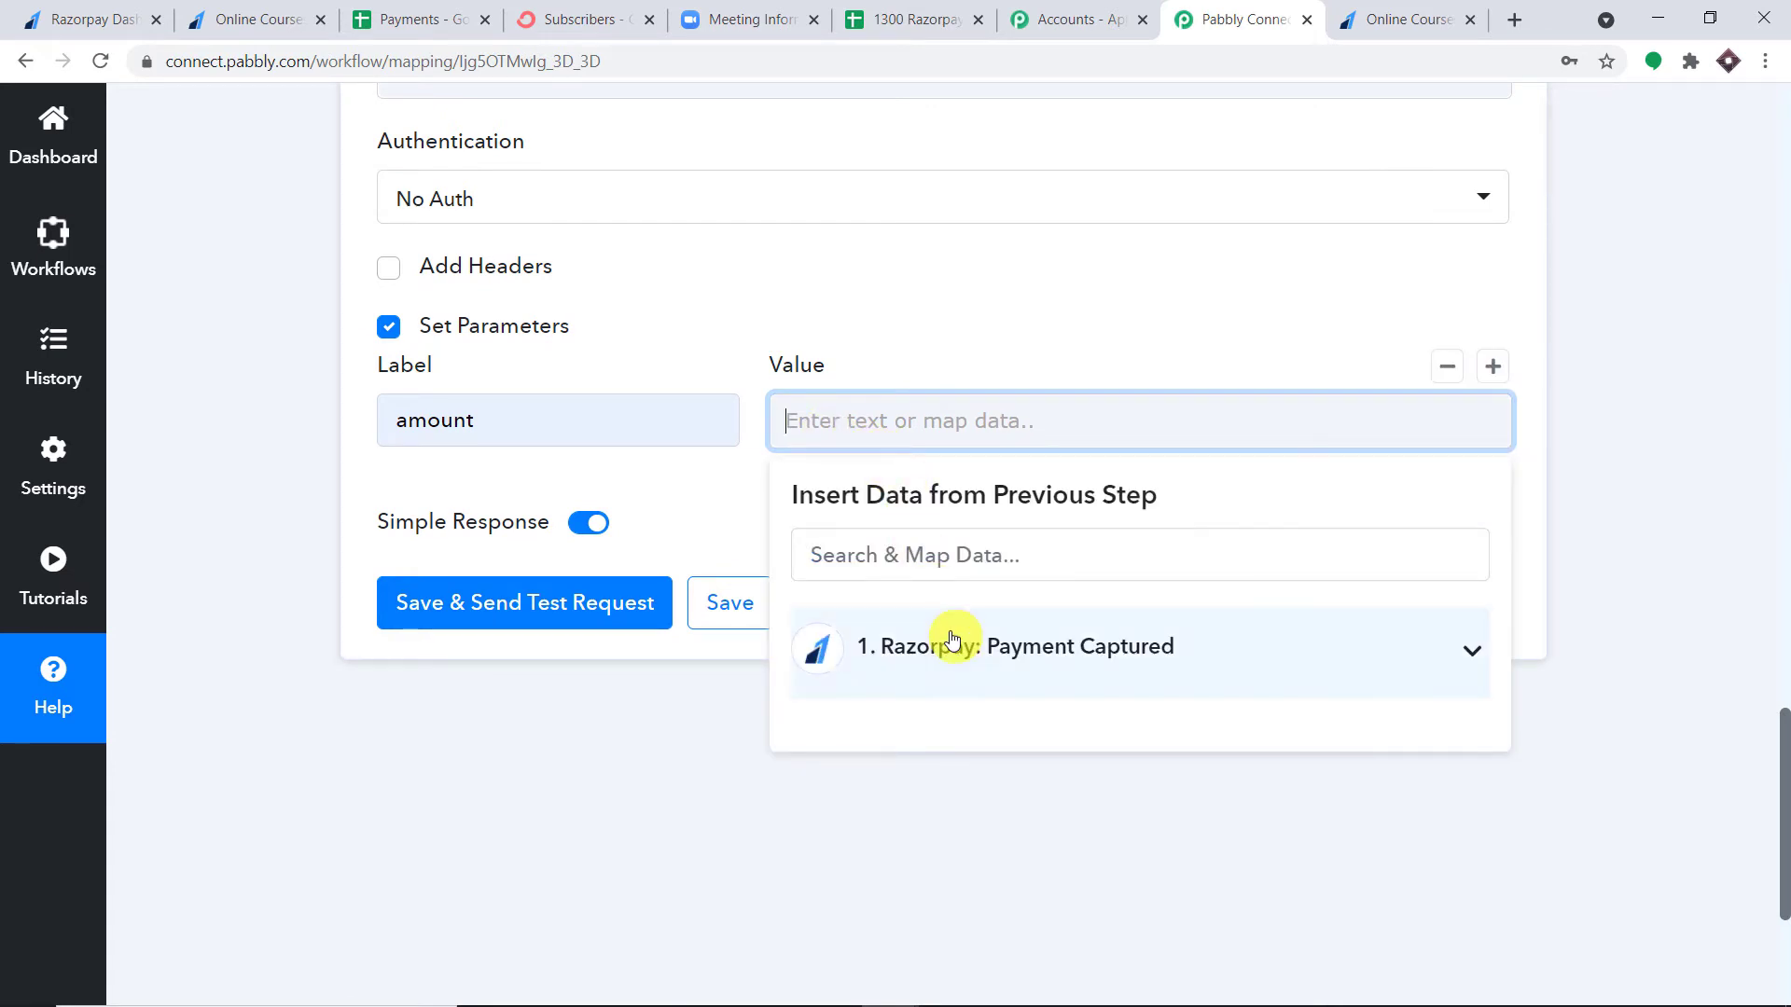
click(1004, 646)
scroll(1004, 646, down, 5)
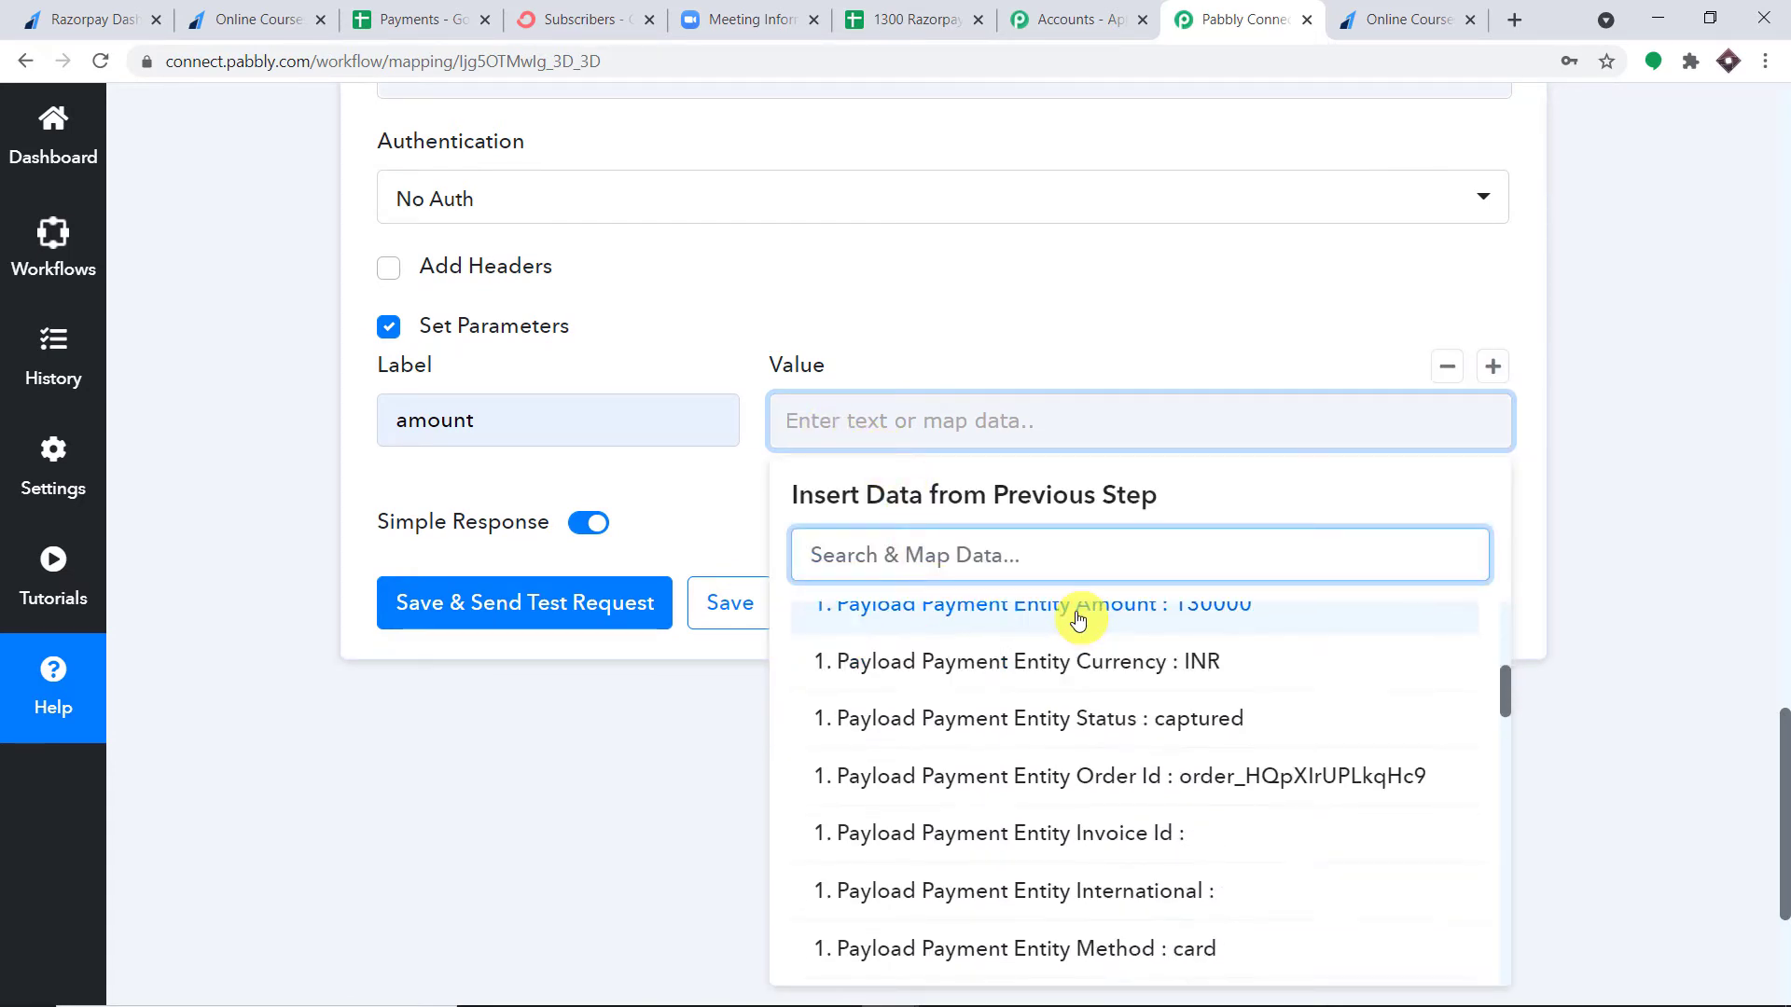
click(1079, 625)
click(1205, 302)
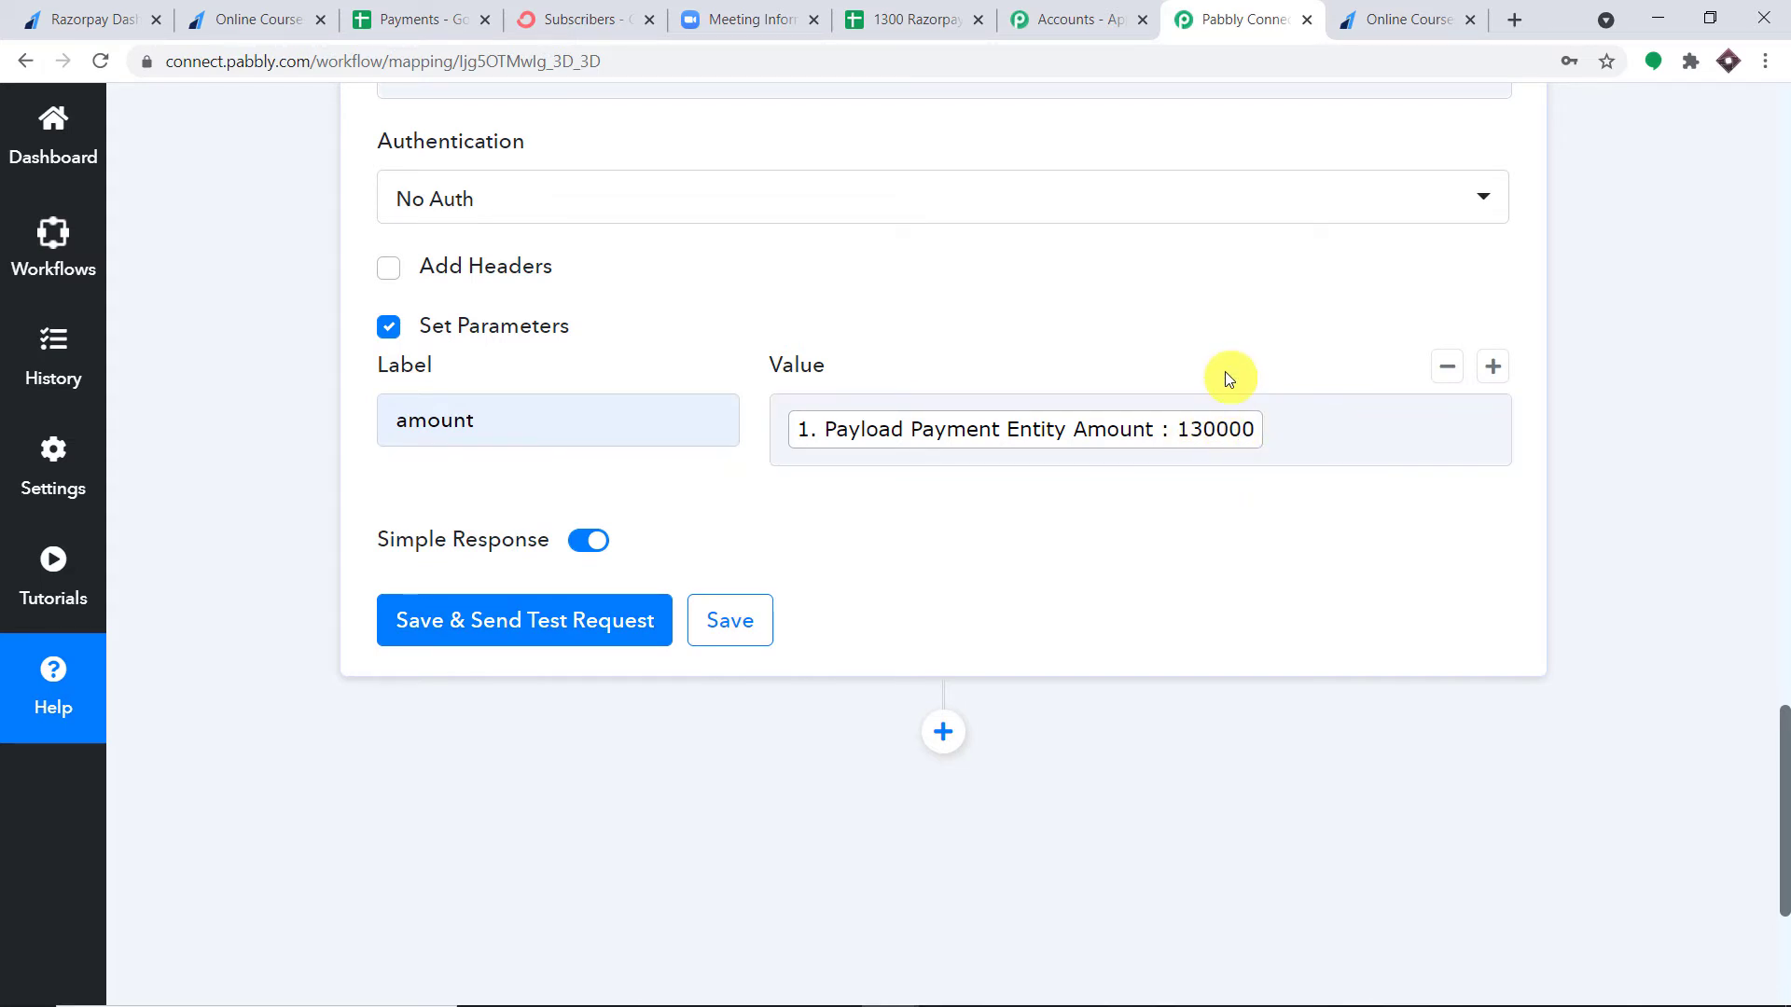
Step: Save the API by Pabbly step with a test request and check the status and trimmed amount in its response
scroll(1211, 371, down, 3)
click(481, 388)
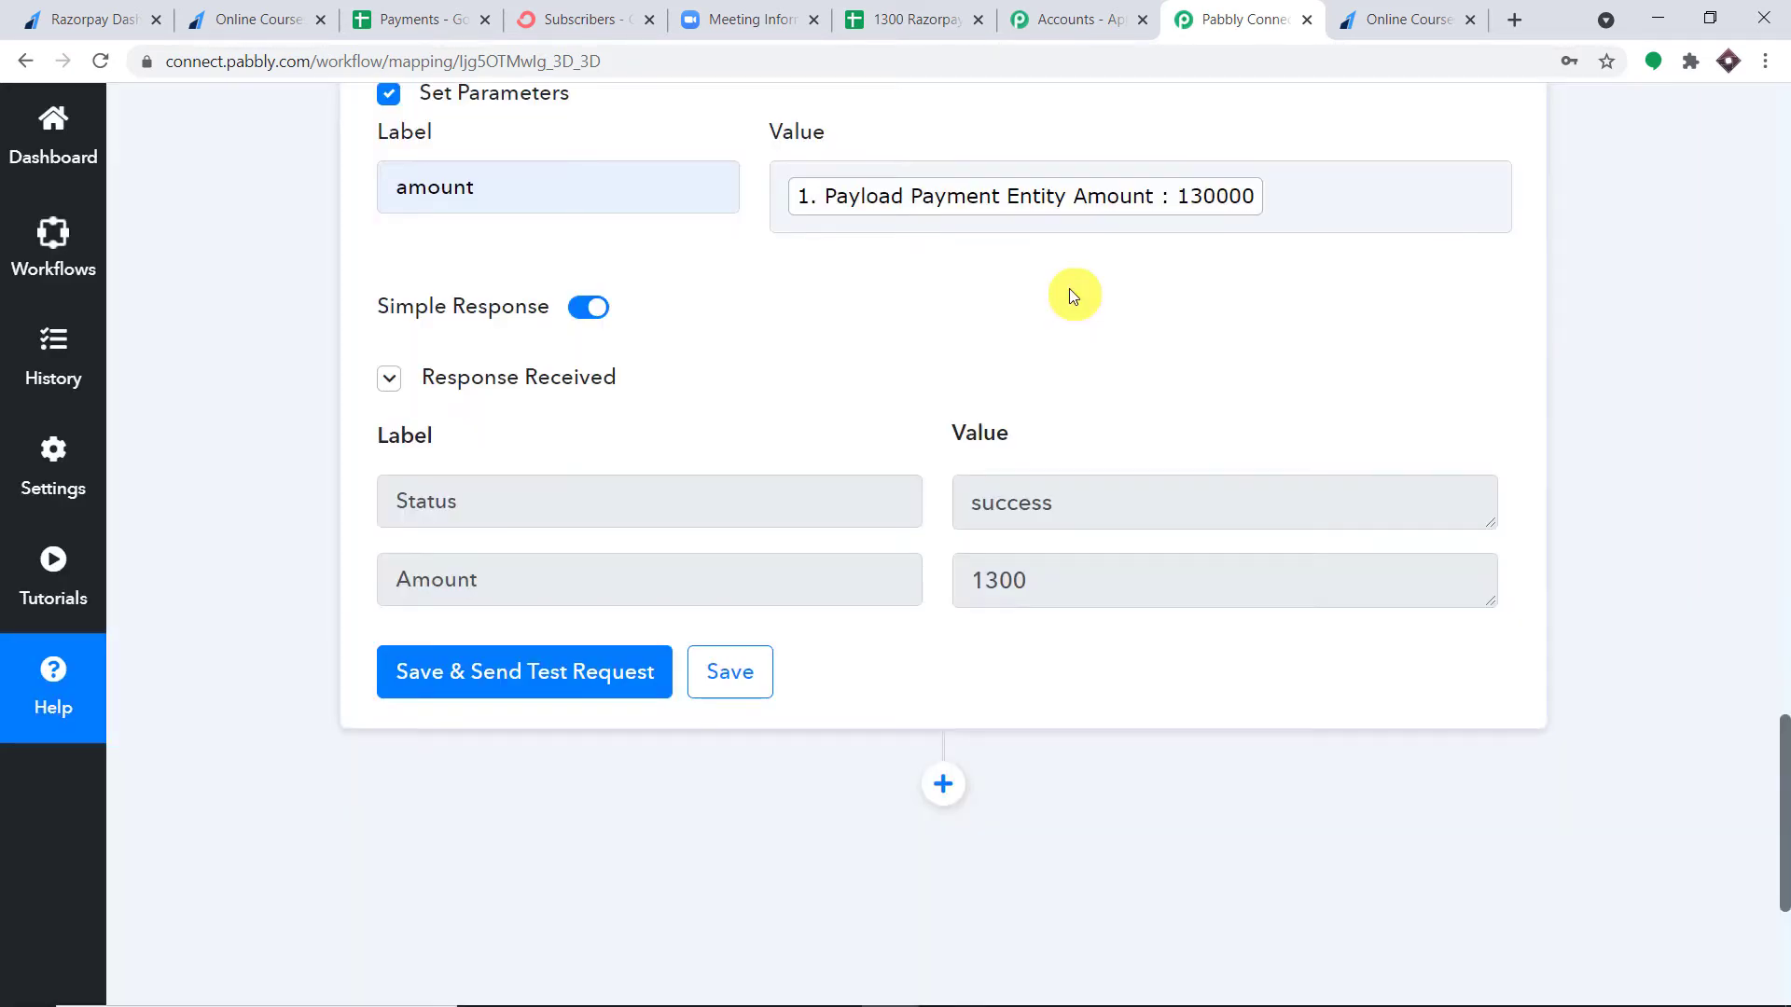
scroll(1110, 382, down, 1)
double_click(1072, 391)
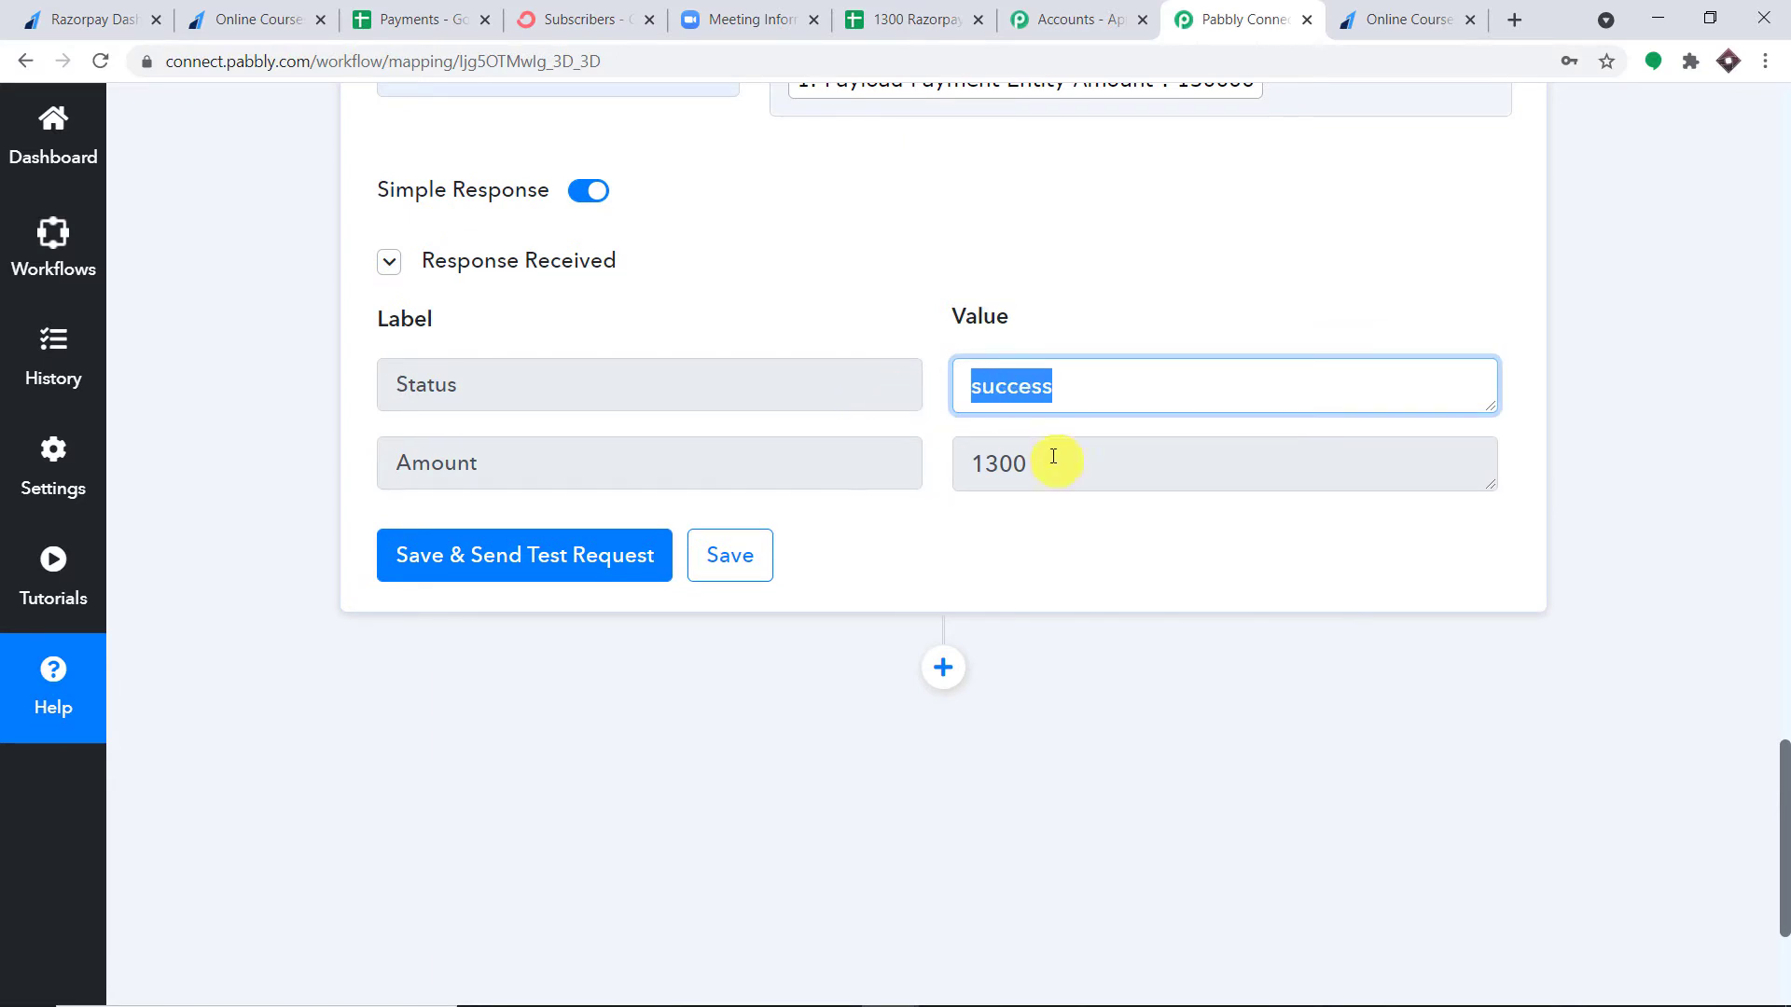
double_click(981, 463)
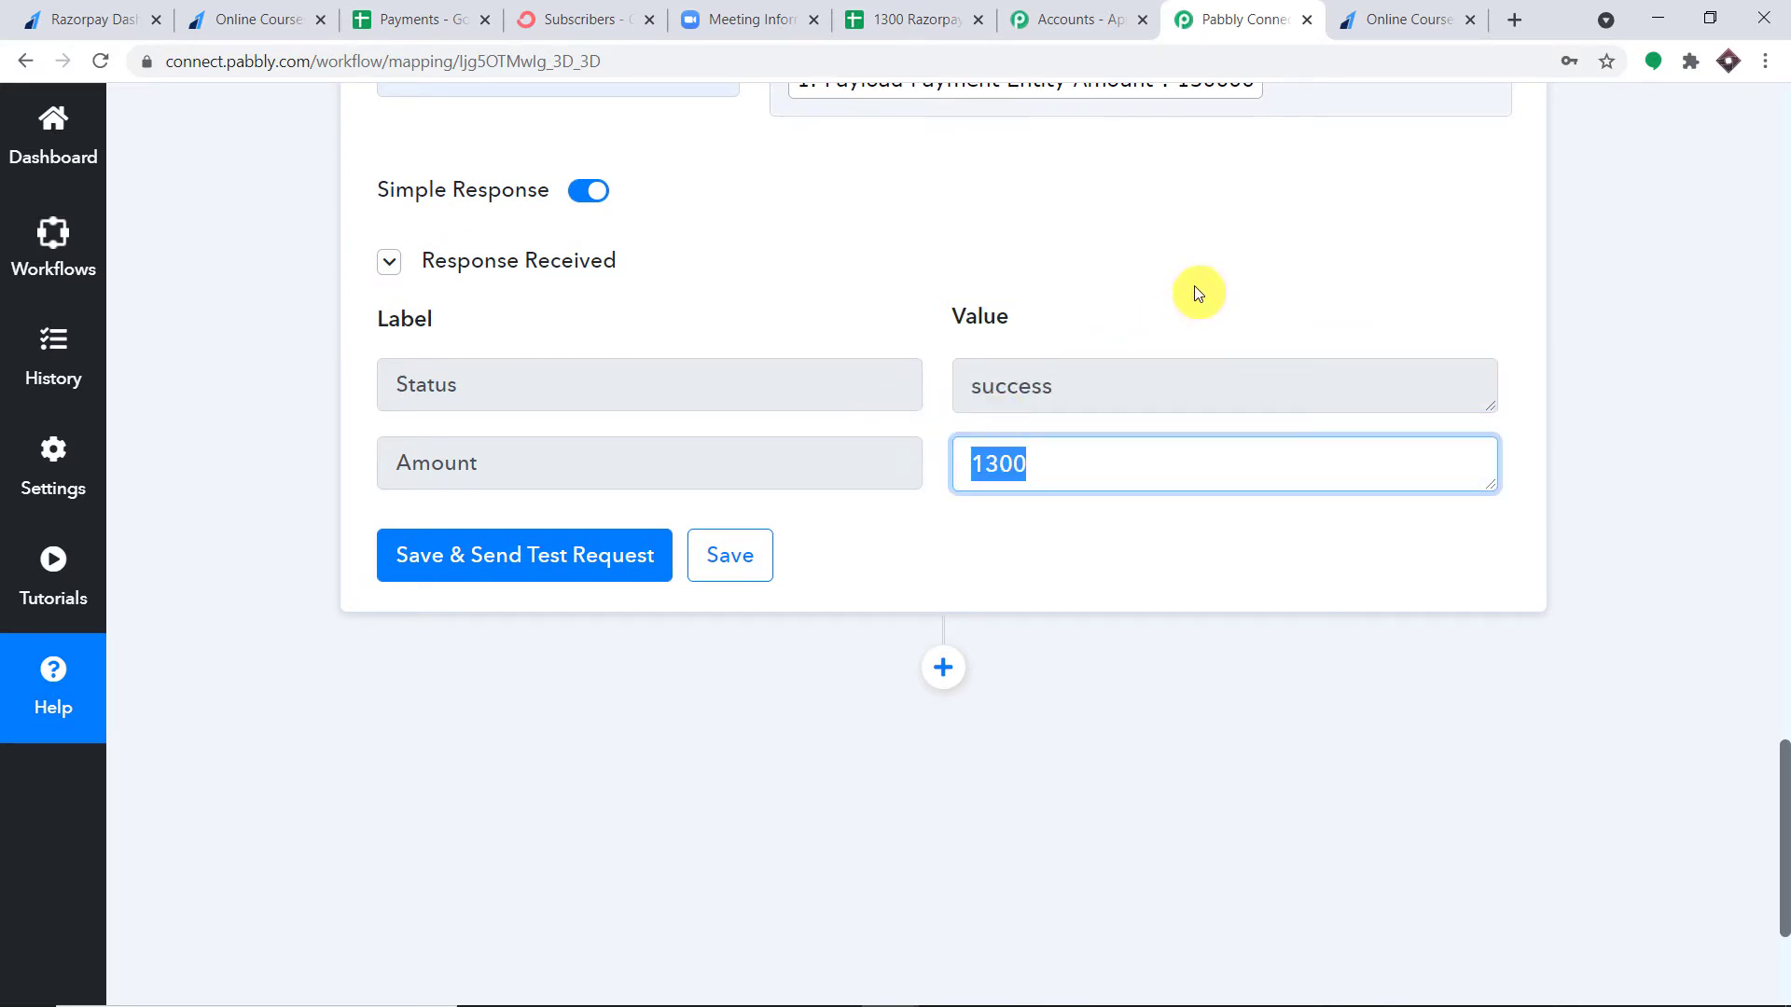
scroll(1198, 292, up, 1)
scroll(1198, 292, up, 3)
scroll(1175, 261, down, 3)
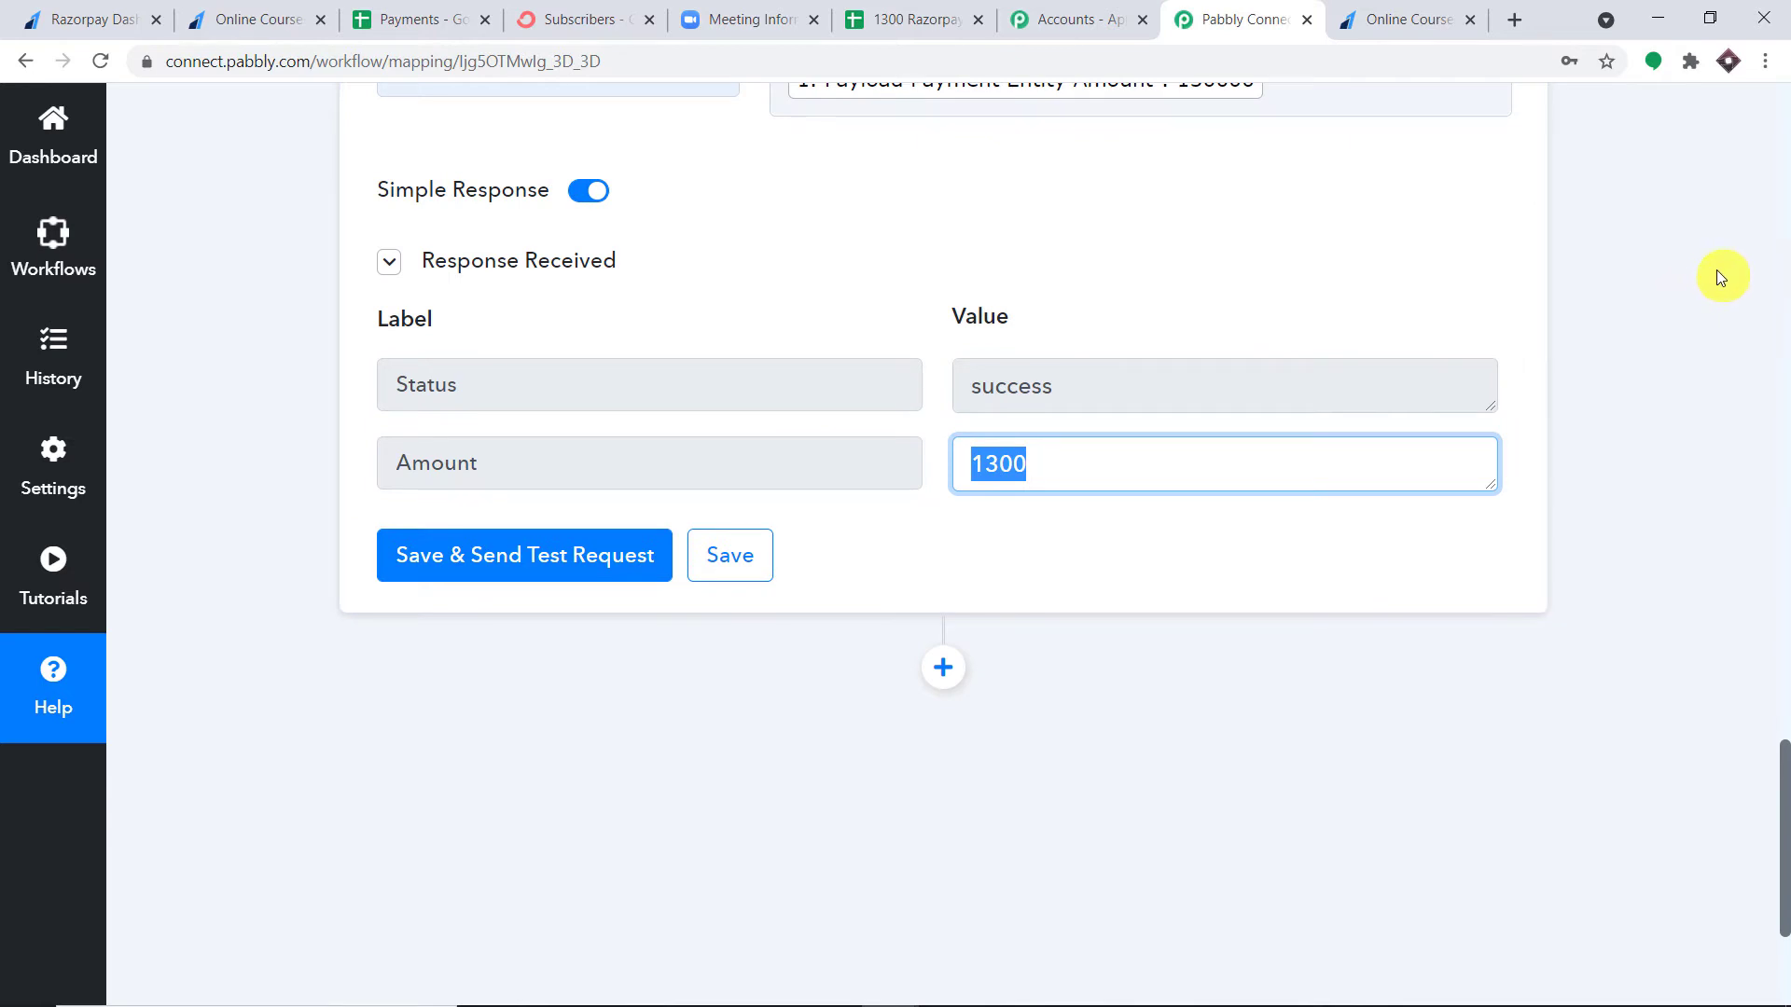
Step: Glance at the Razorpay payment pages, return to the Pabbly Connect workflow, and add a Filter by Pabbly action after the API step
click(88, 19)
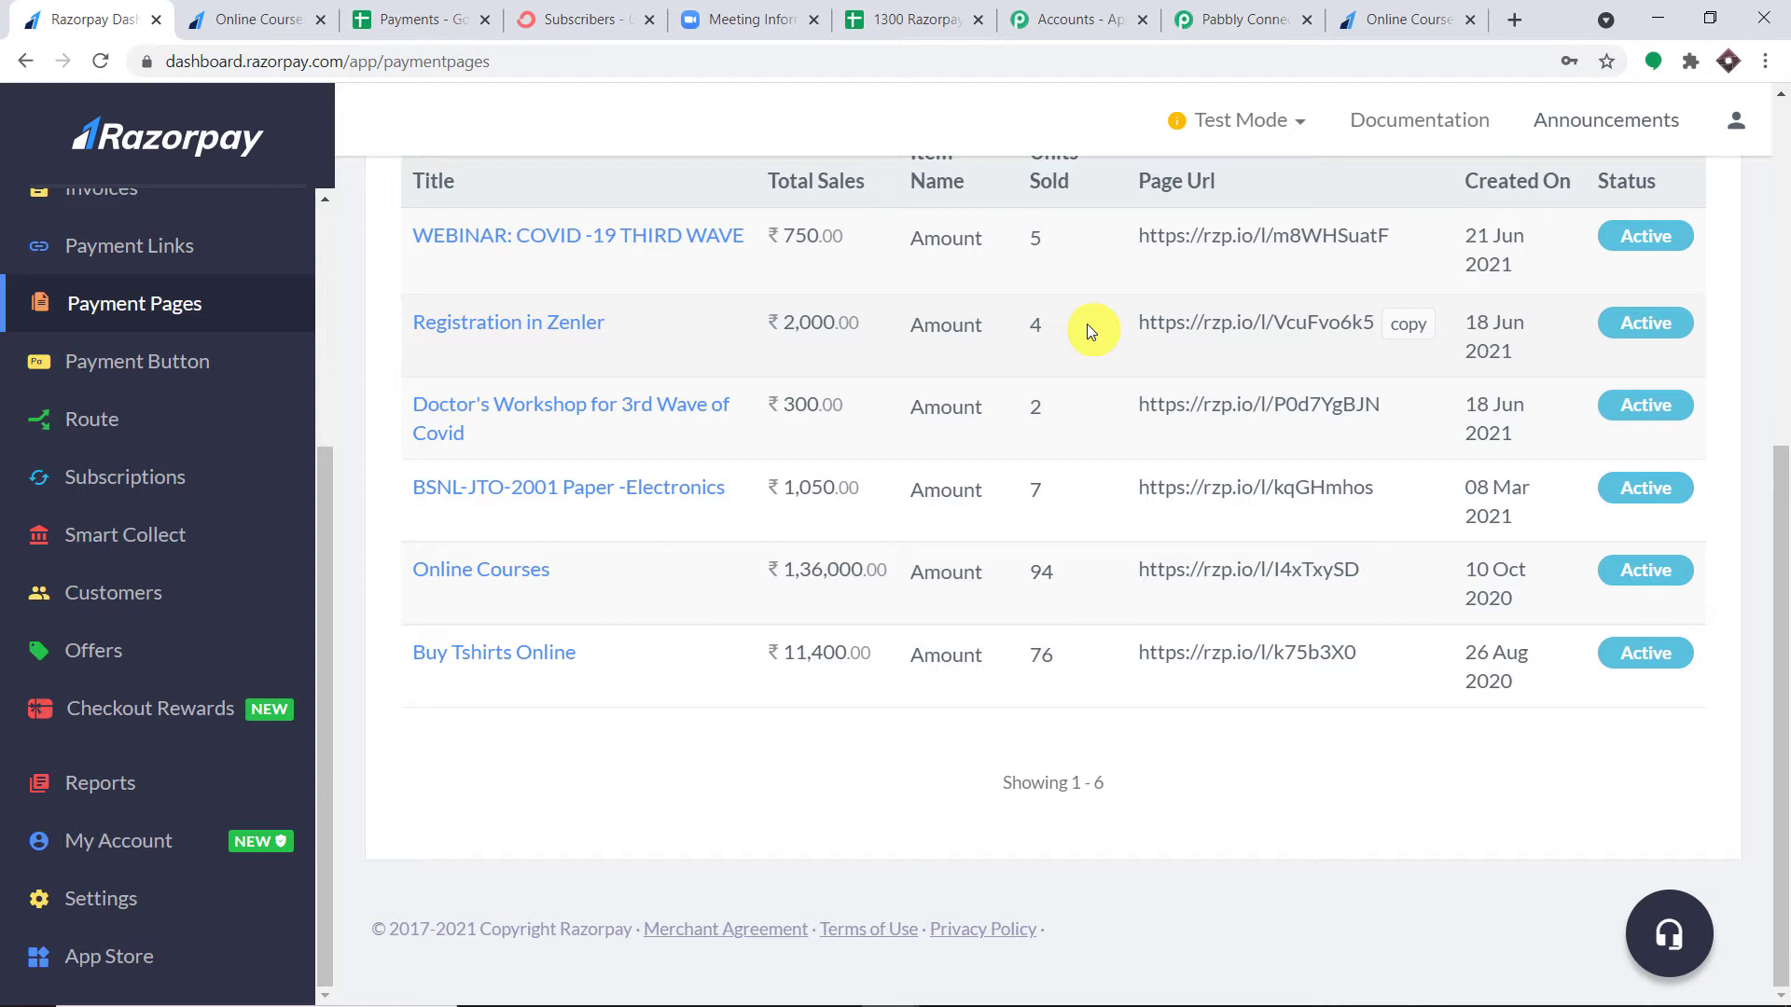
click(1279, 7)
drag(1786, 759, 1785, 851)
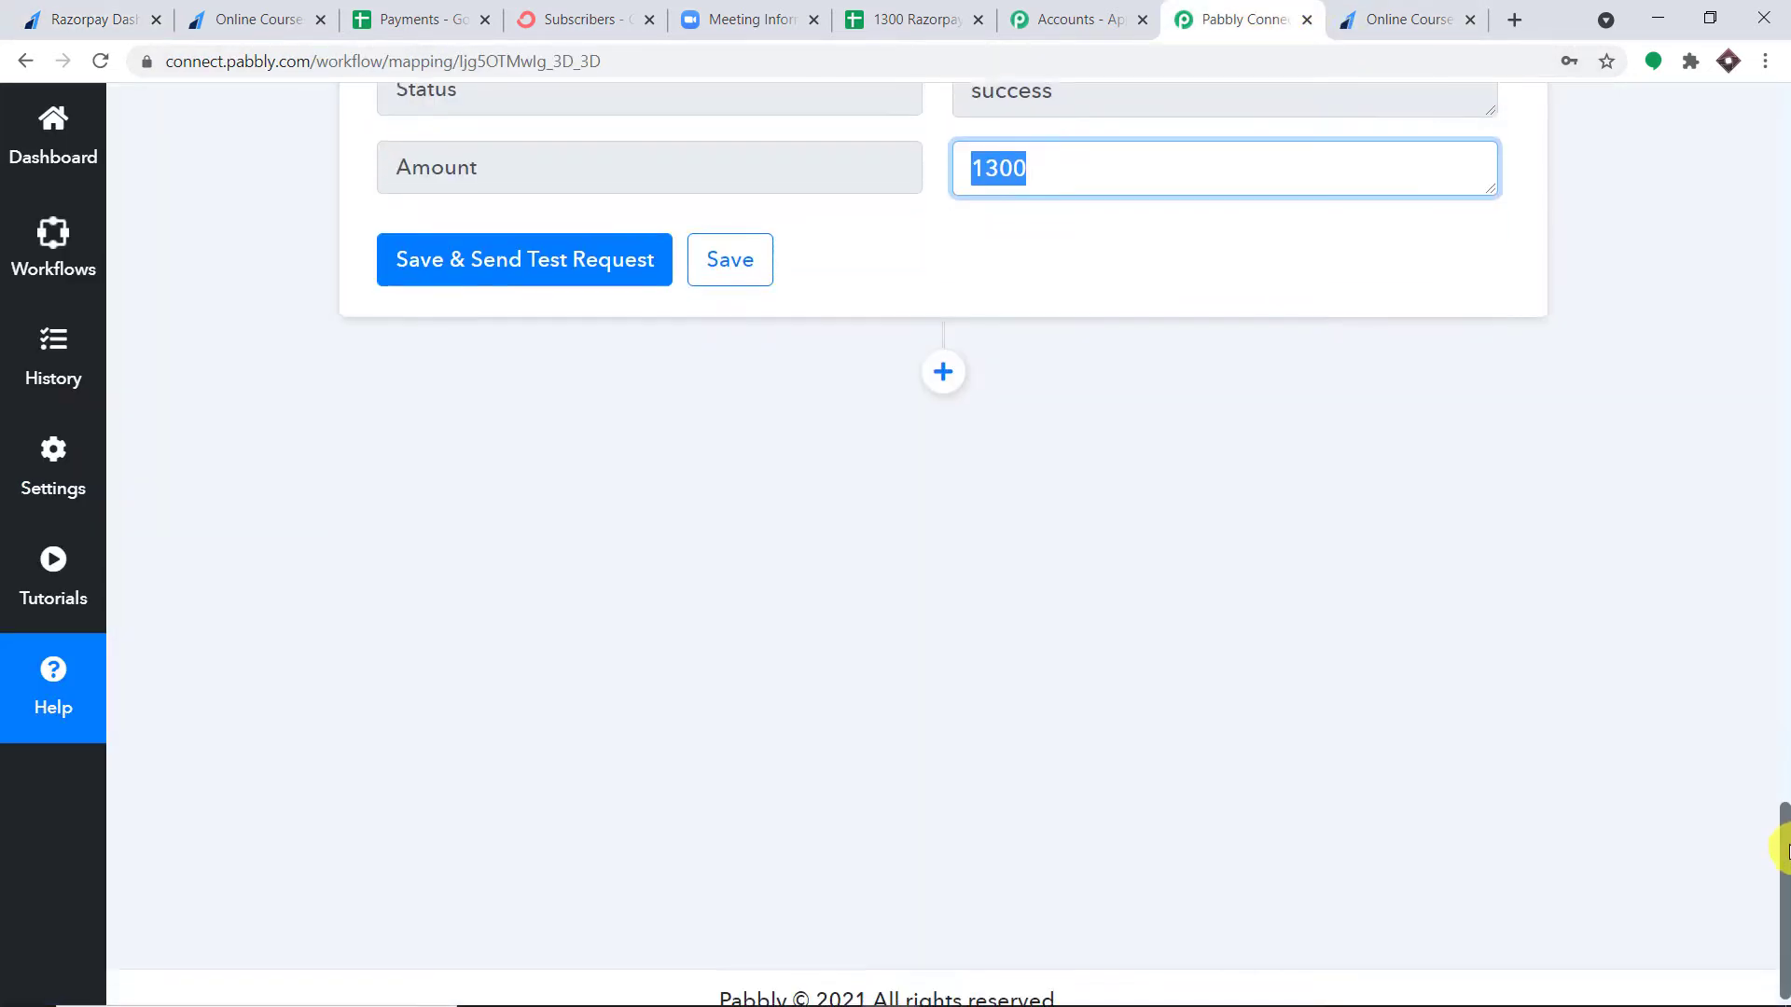
click(938, 351)
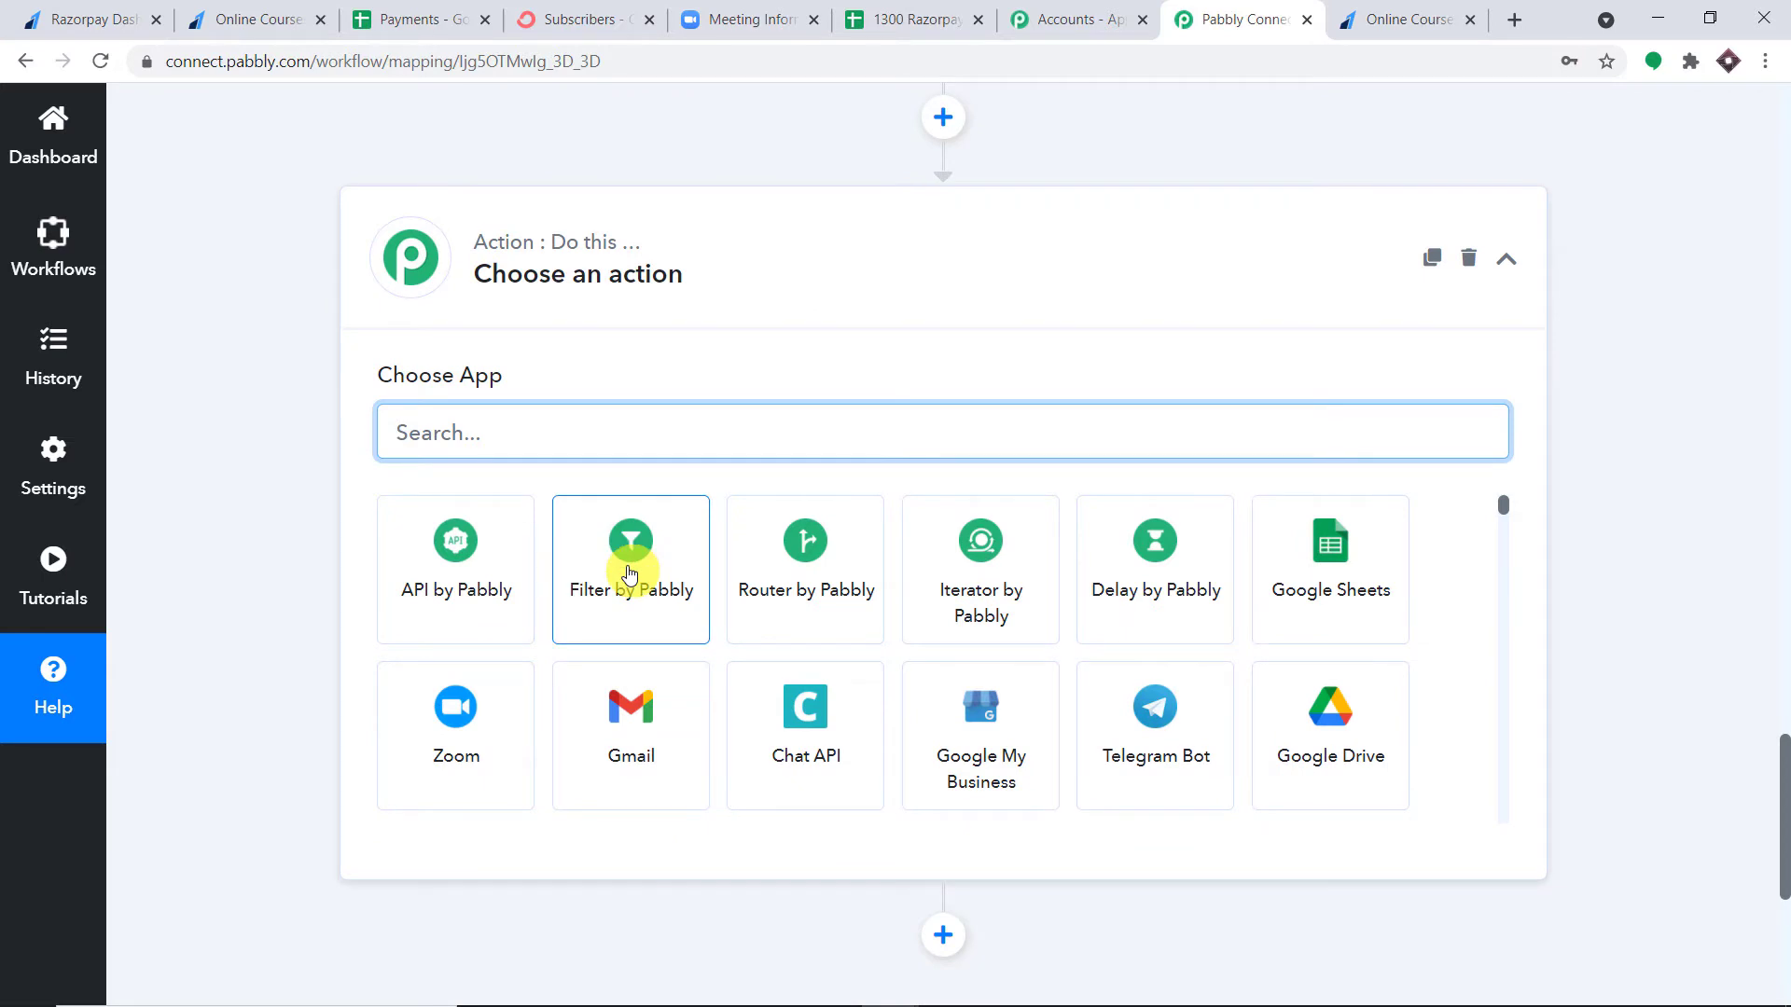
click(629, 573)
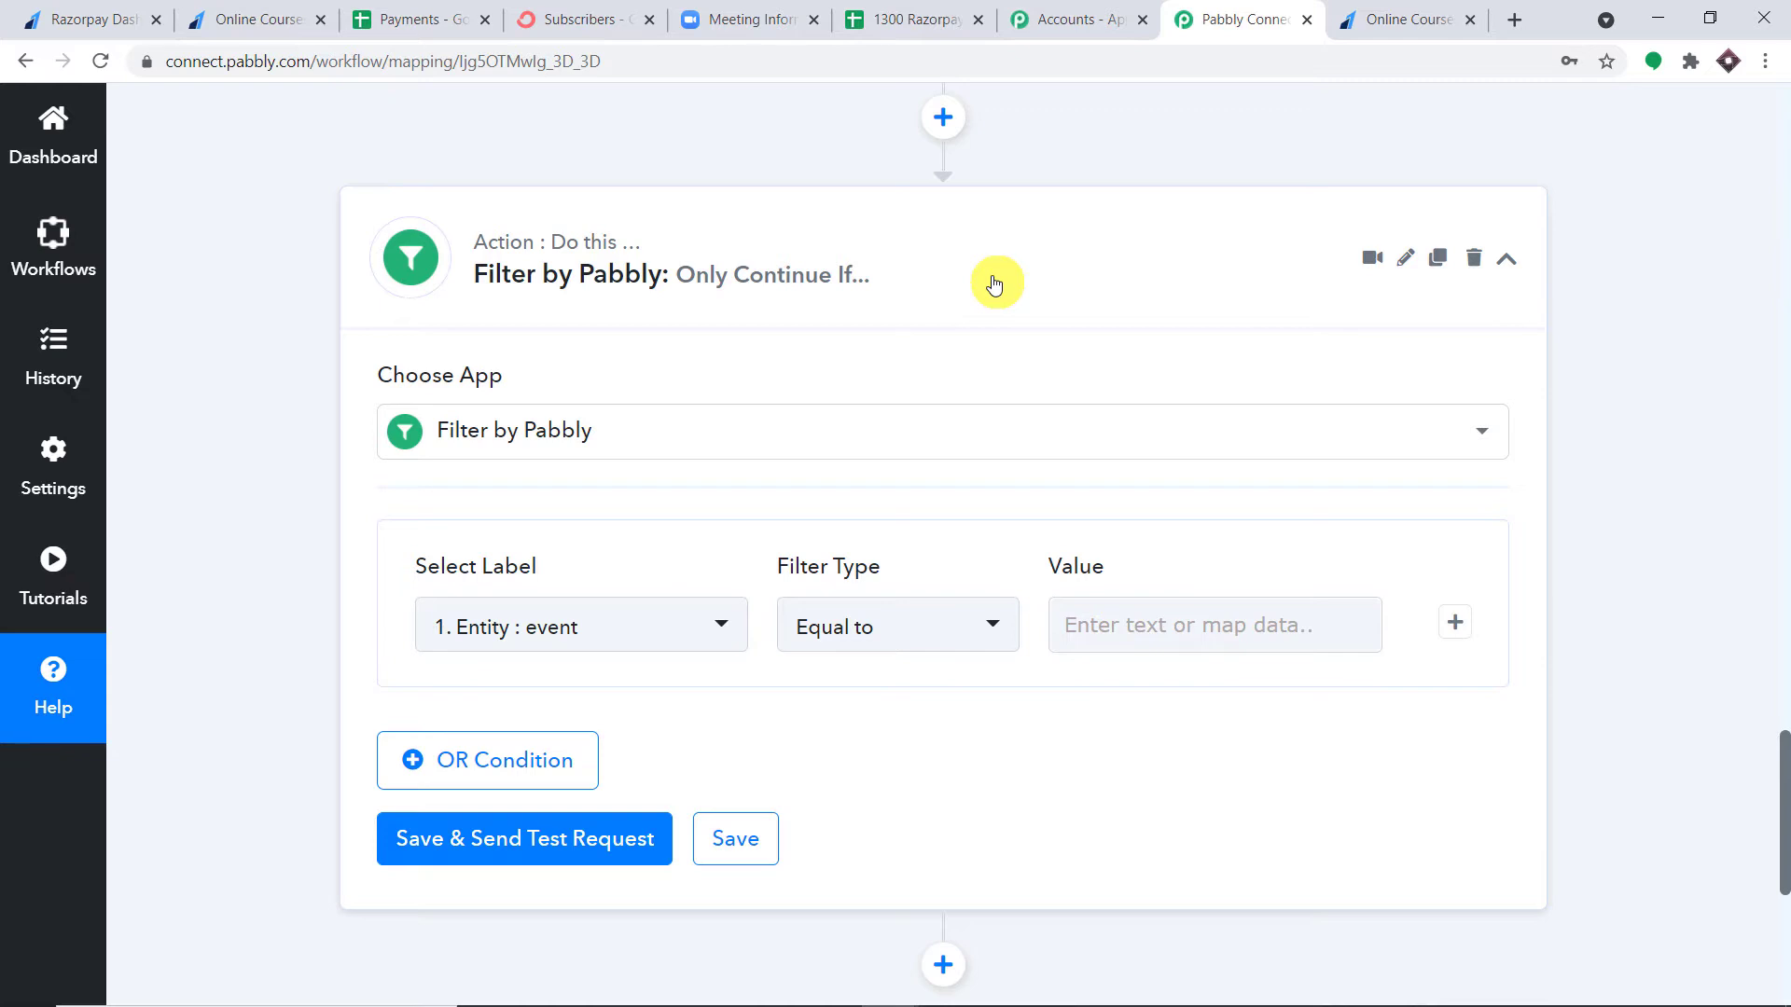
Step: Set the first filter condition's label to Payload Payment Entity Status from the Razorpay: Payment Captured step
scroll(886, 327, down, 2)
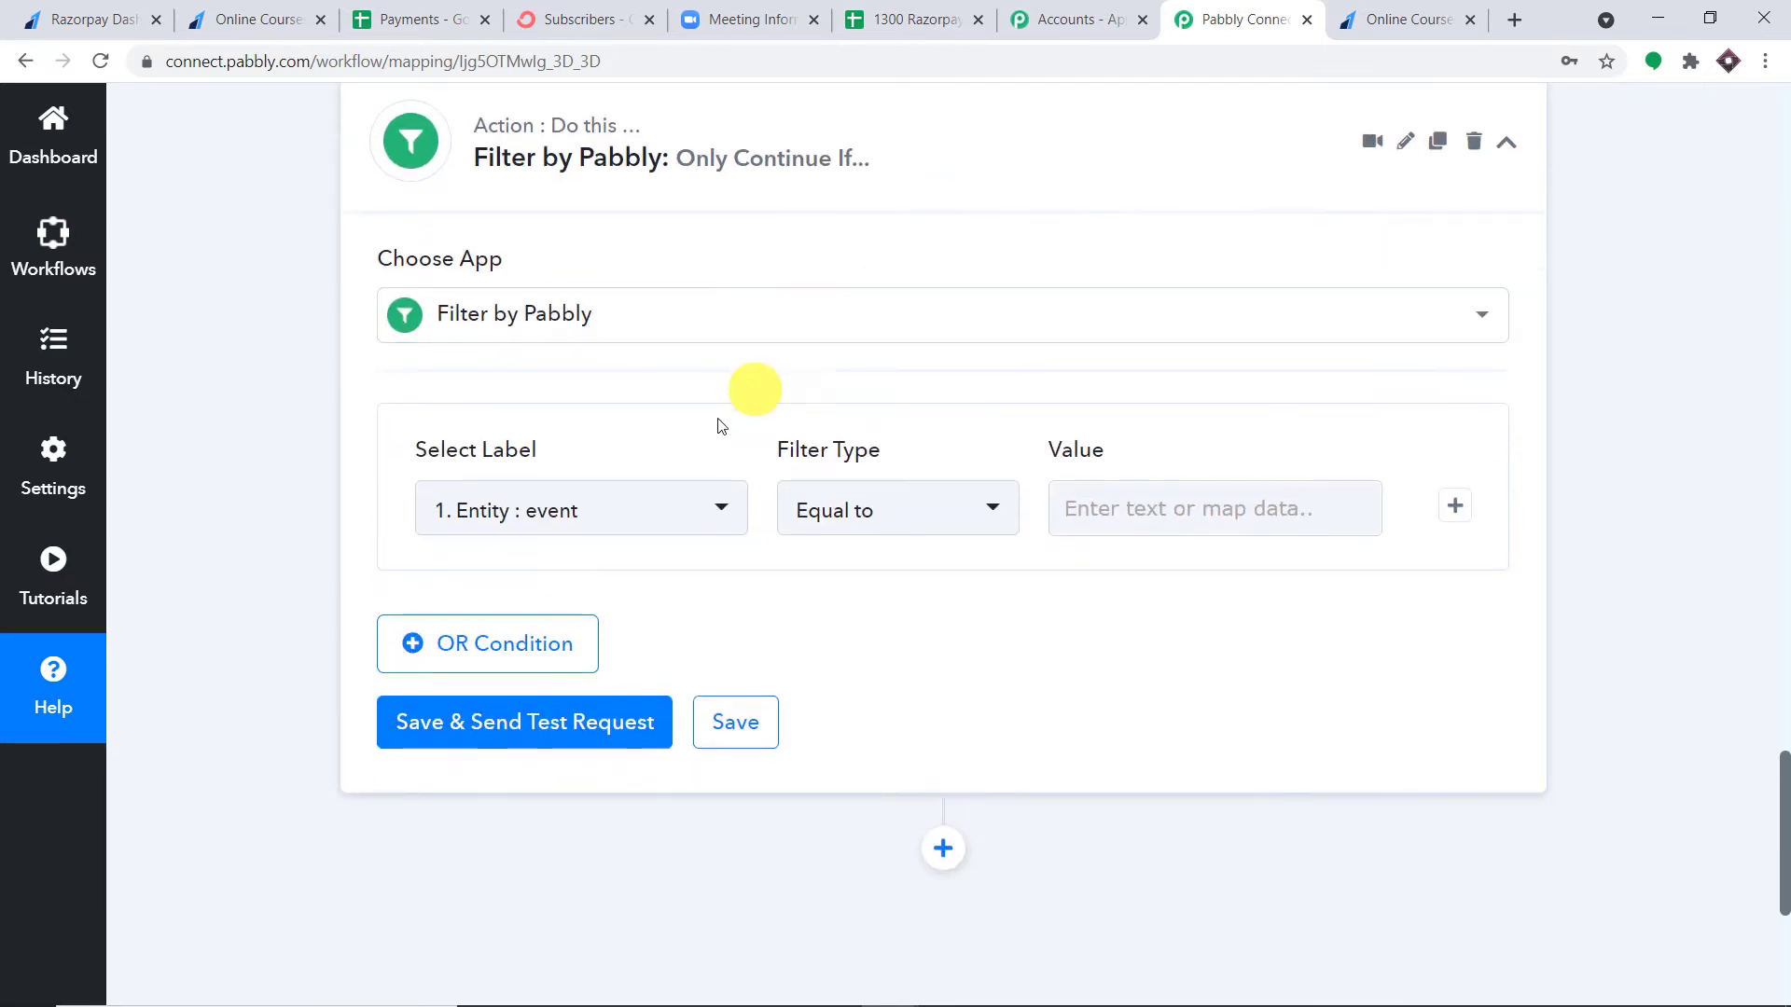
click(662, 531)
click(701, 655)
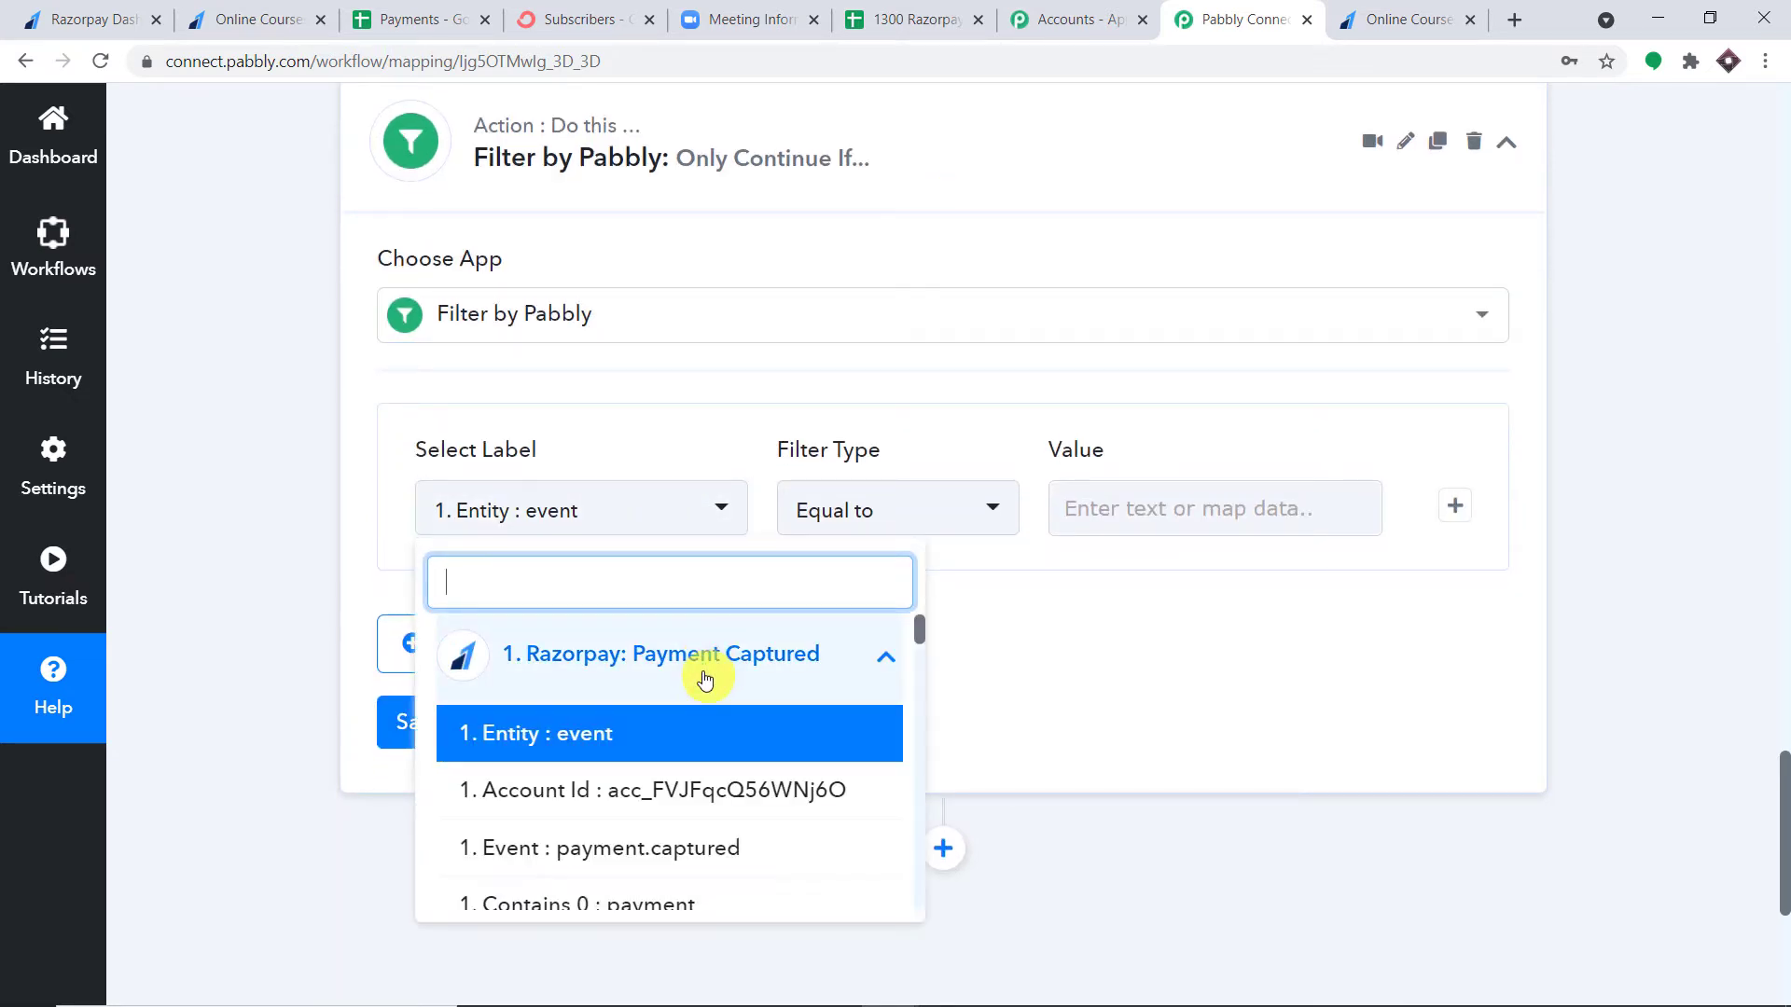
scroll(737, 695, down, 2)
scroll(747, 706, down, 5)
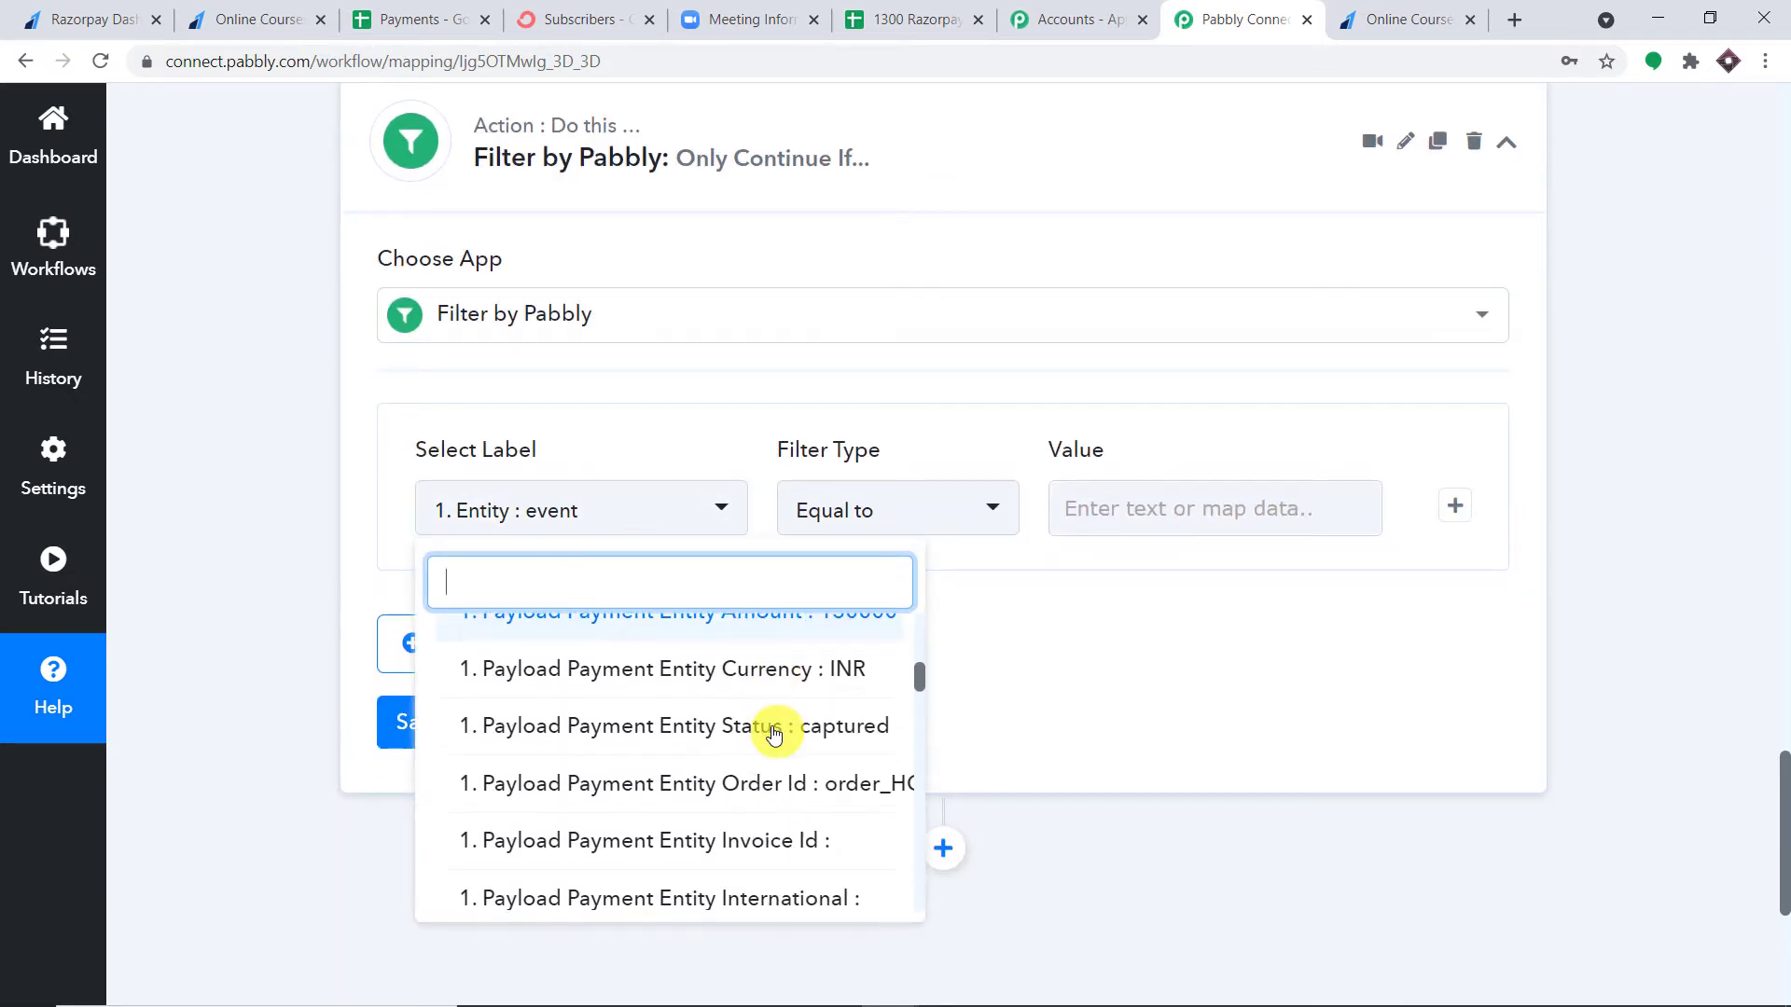
scroll(773, 727, up, 1)
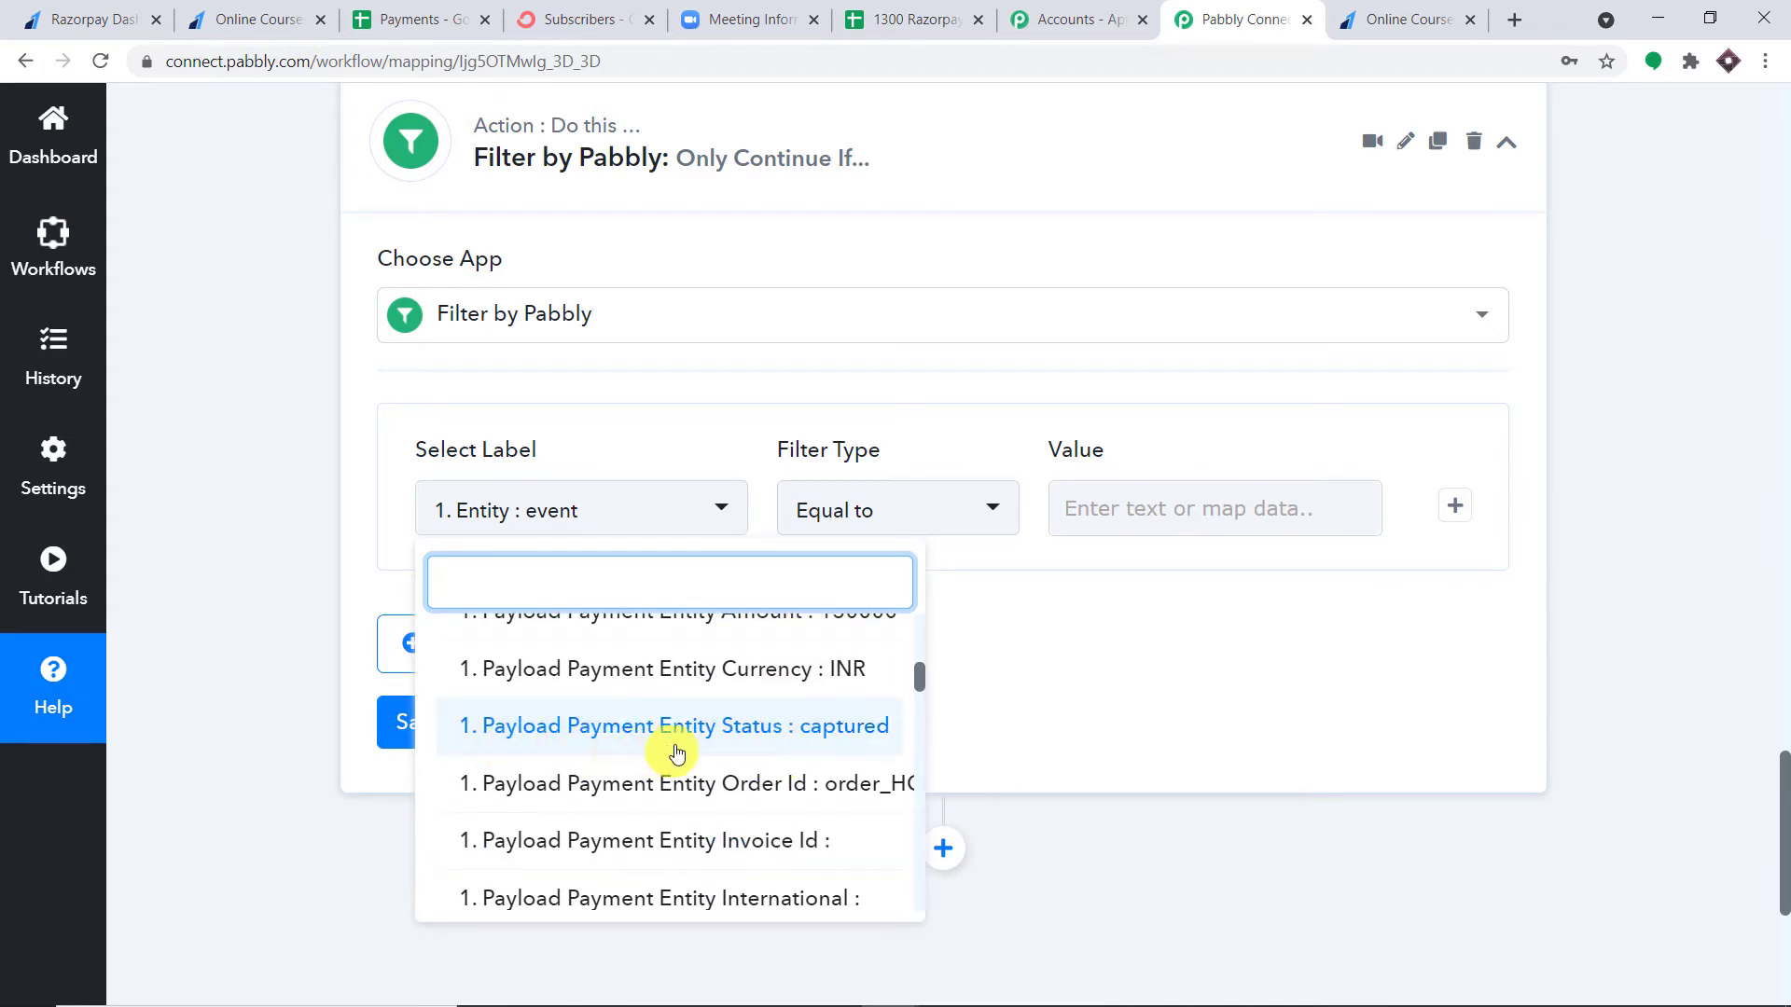
click(830, 729)
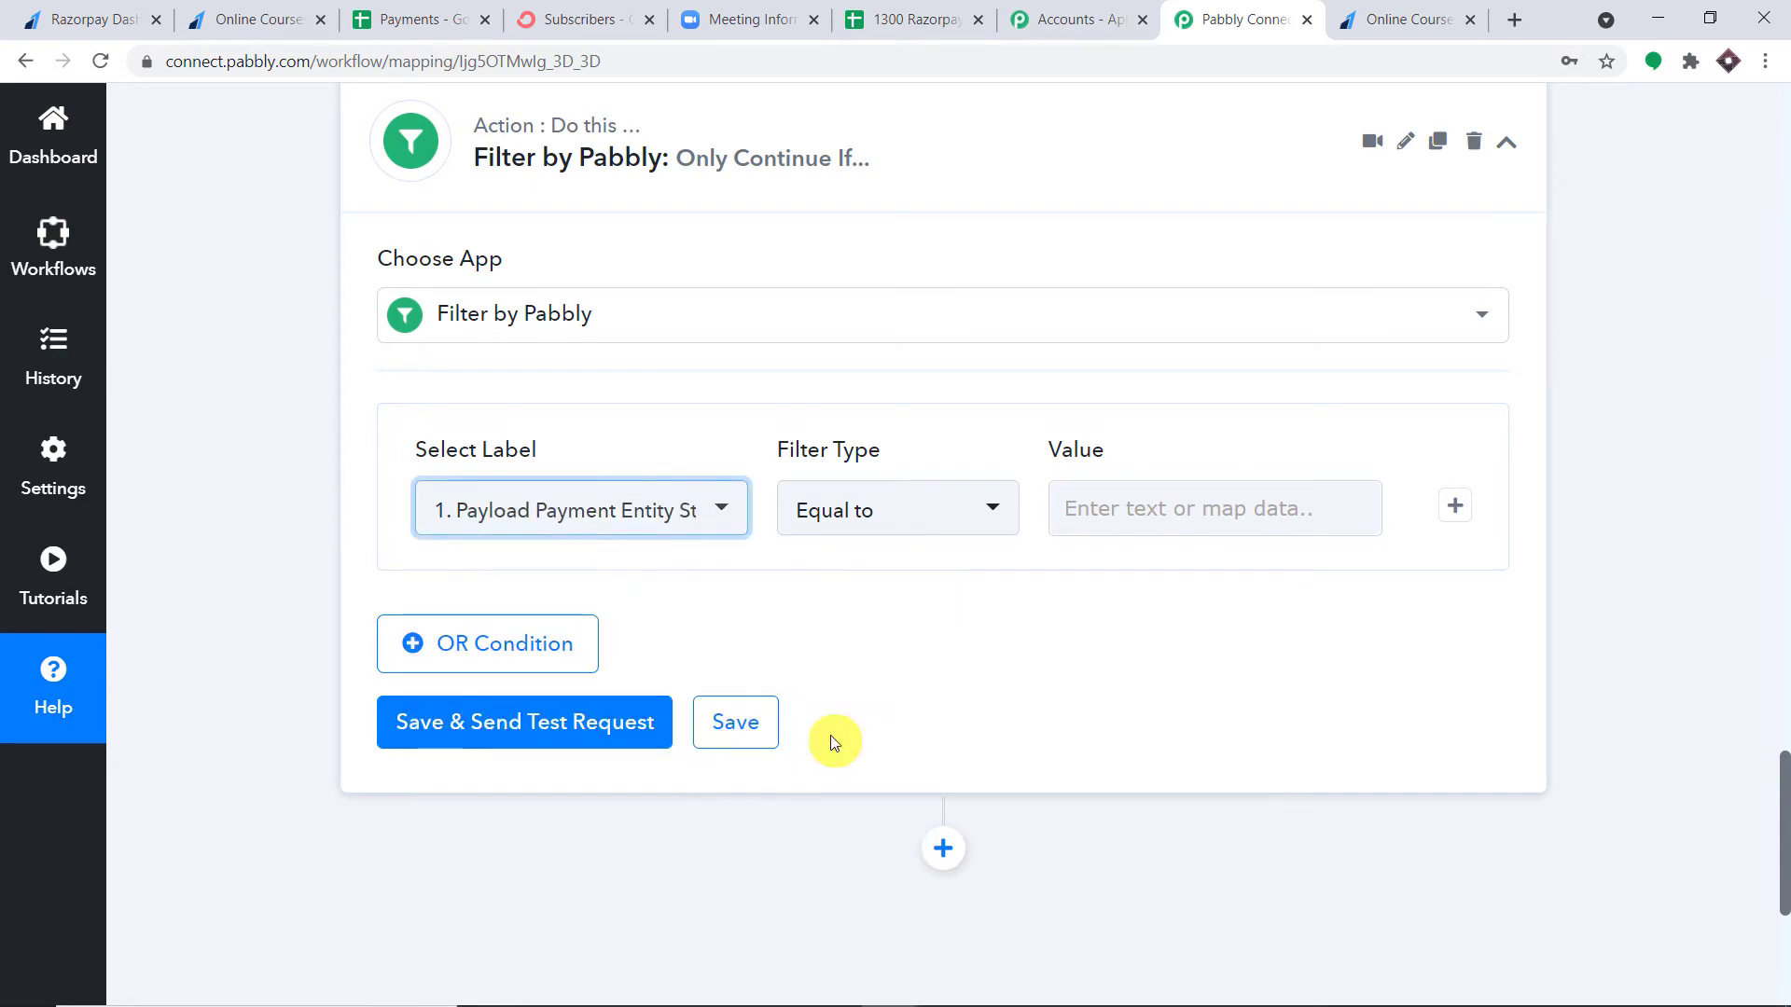
Step: Check the payment status in the Razorpay webhook response and enter captured as the first filter condition's value
click(1784, 602)
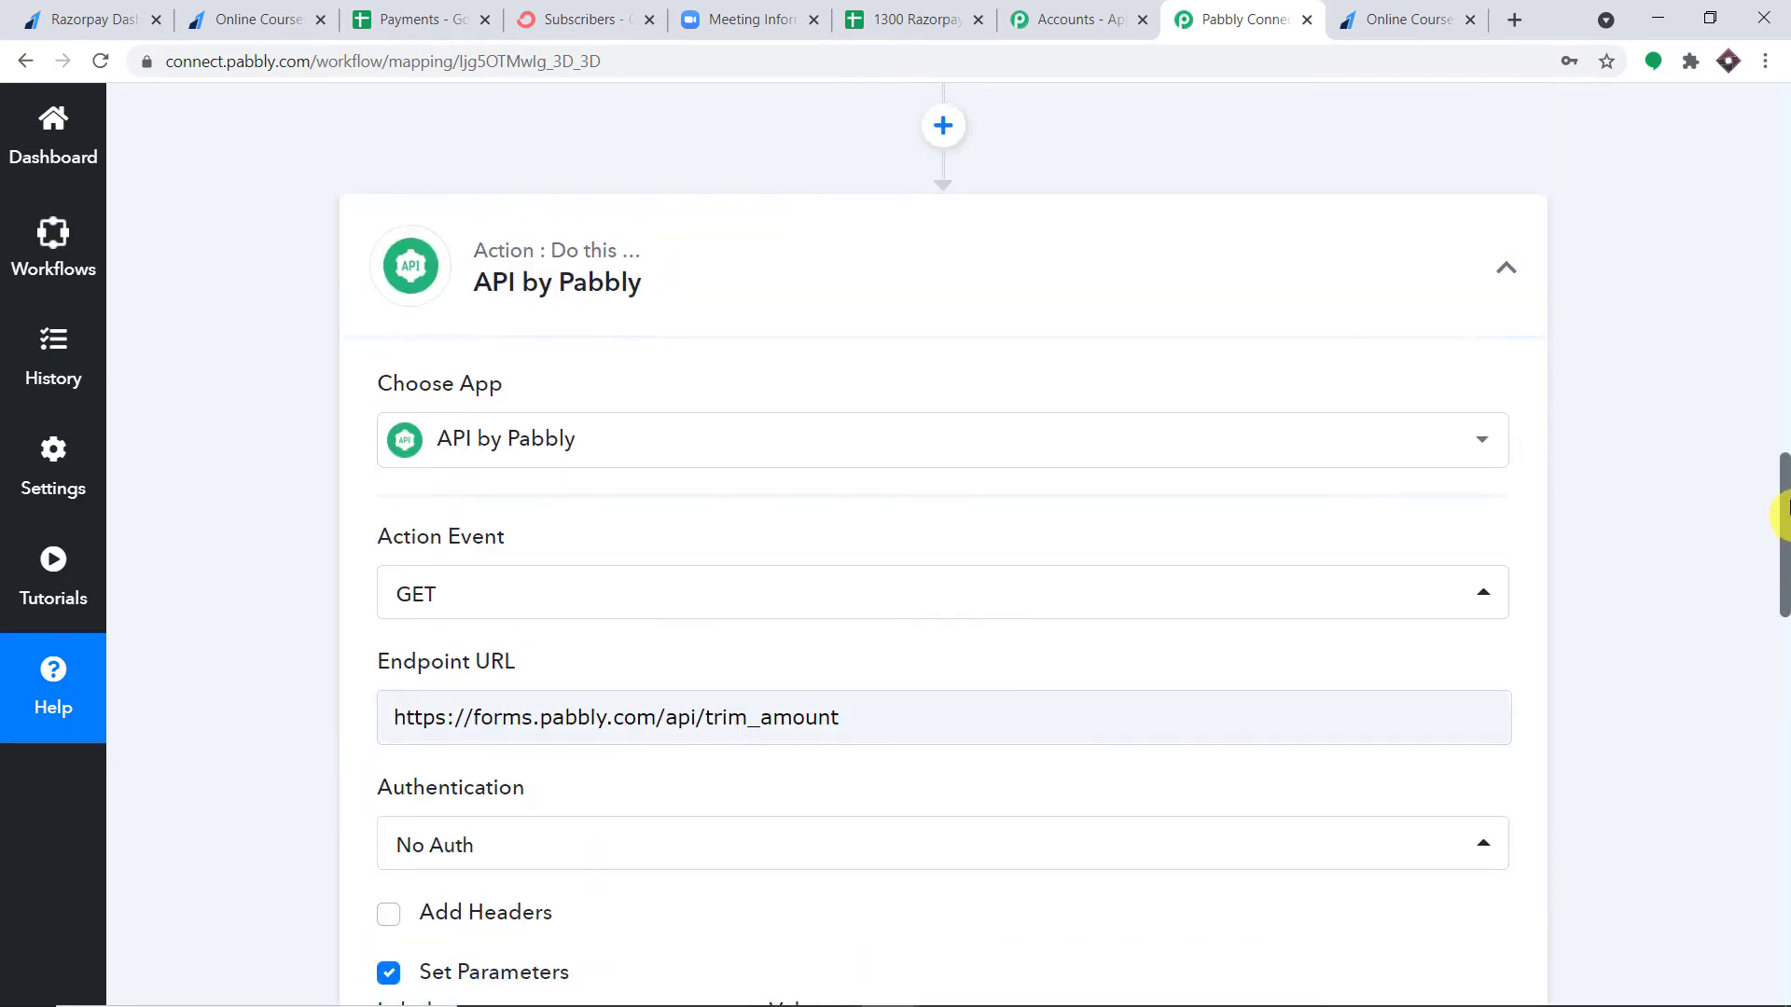
drag(1784, 527, 1783, 373)
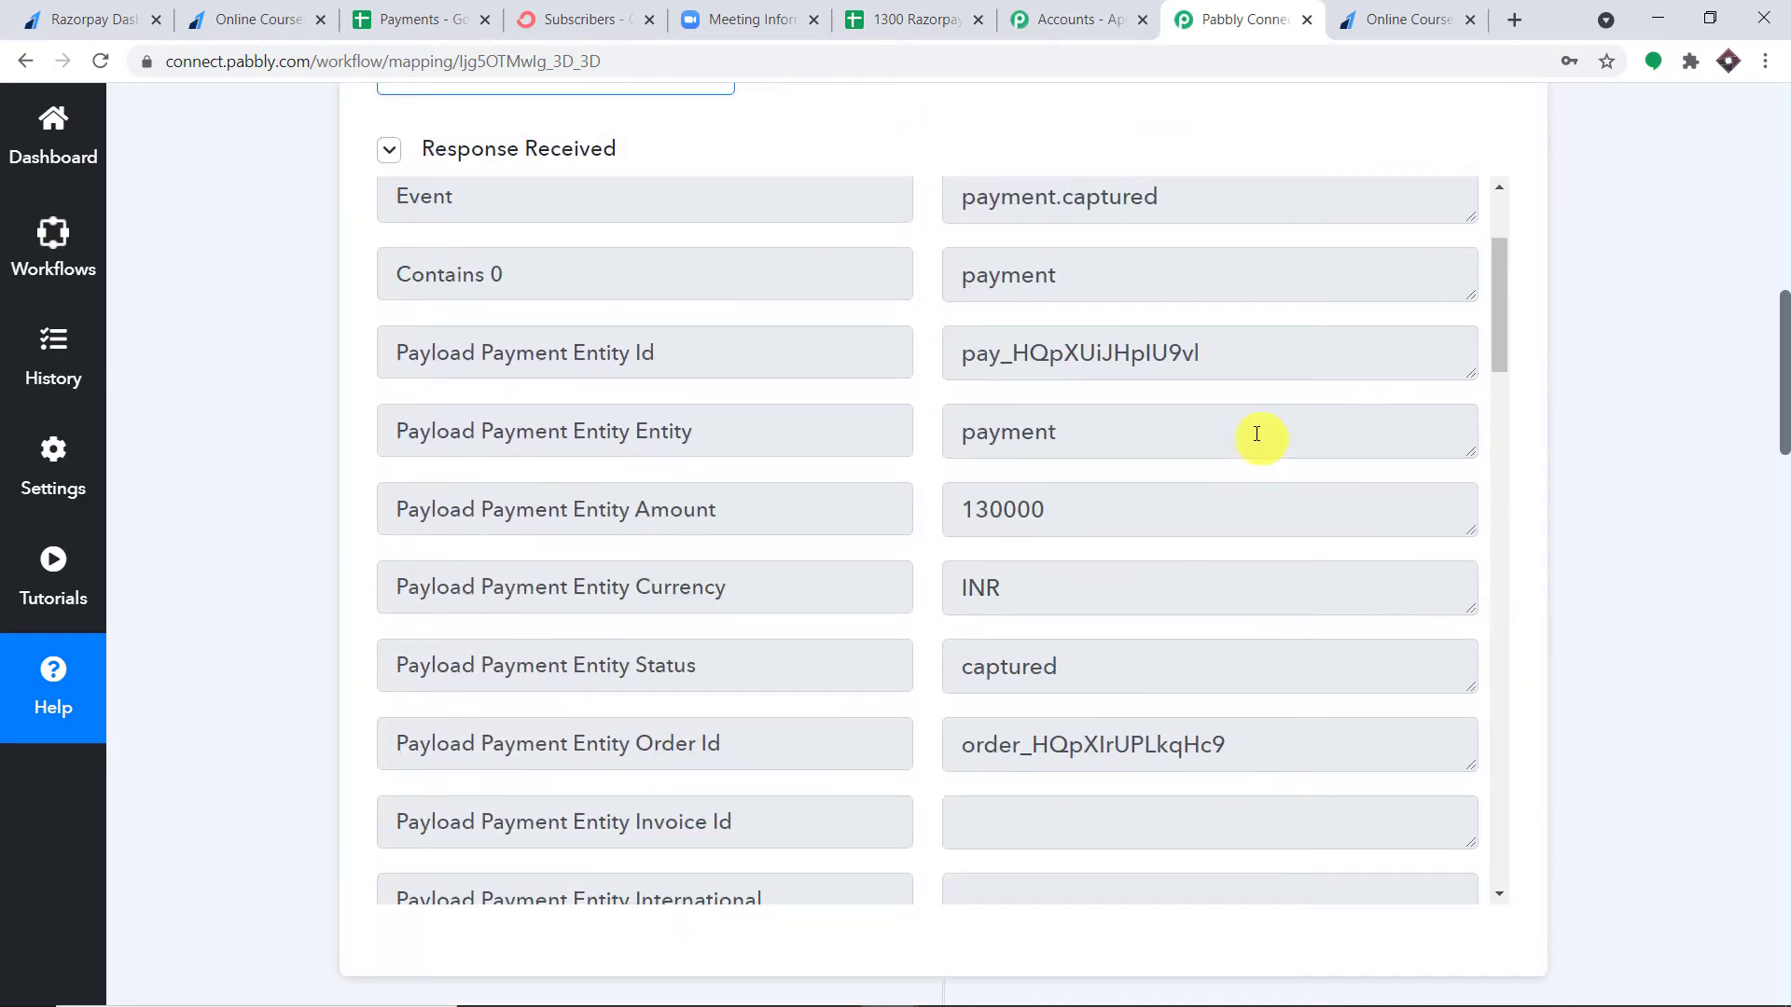
scroll(1256, 433, down, 1)
drag(1200, 429, 670, 430)
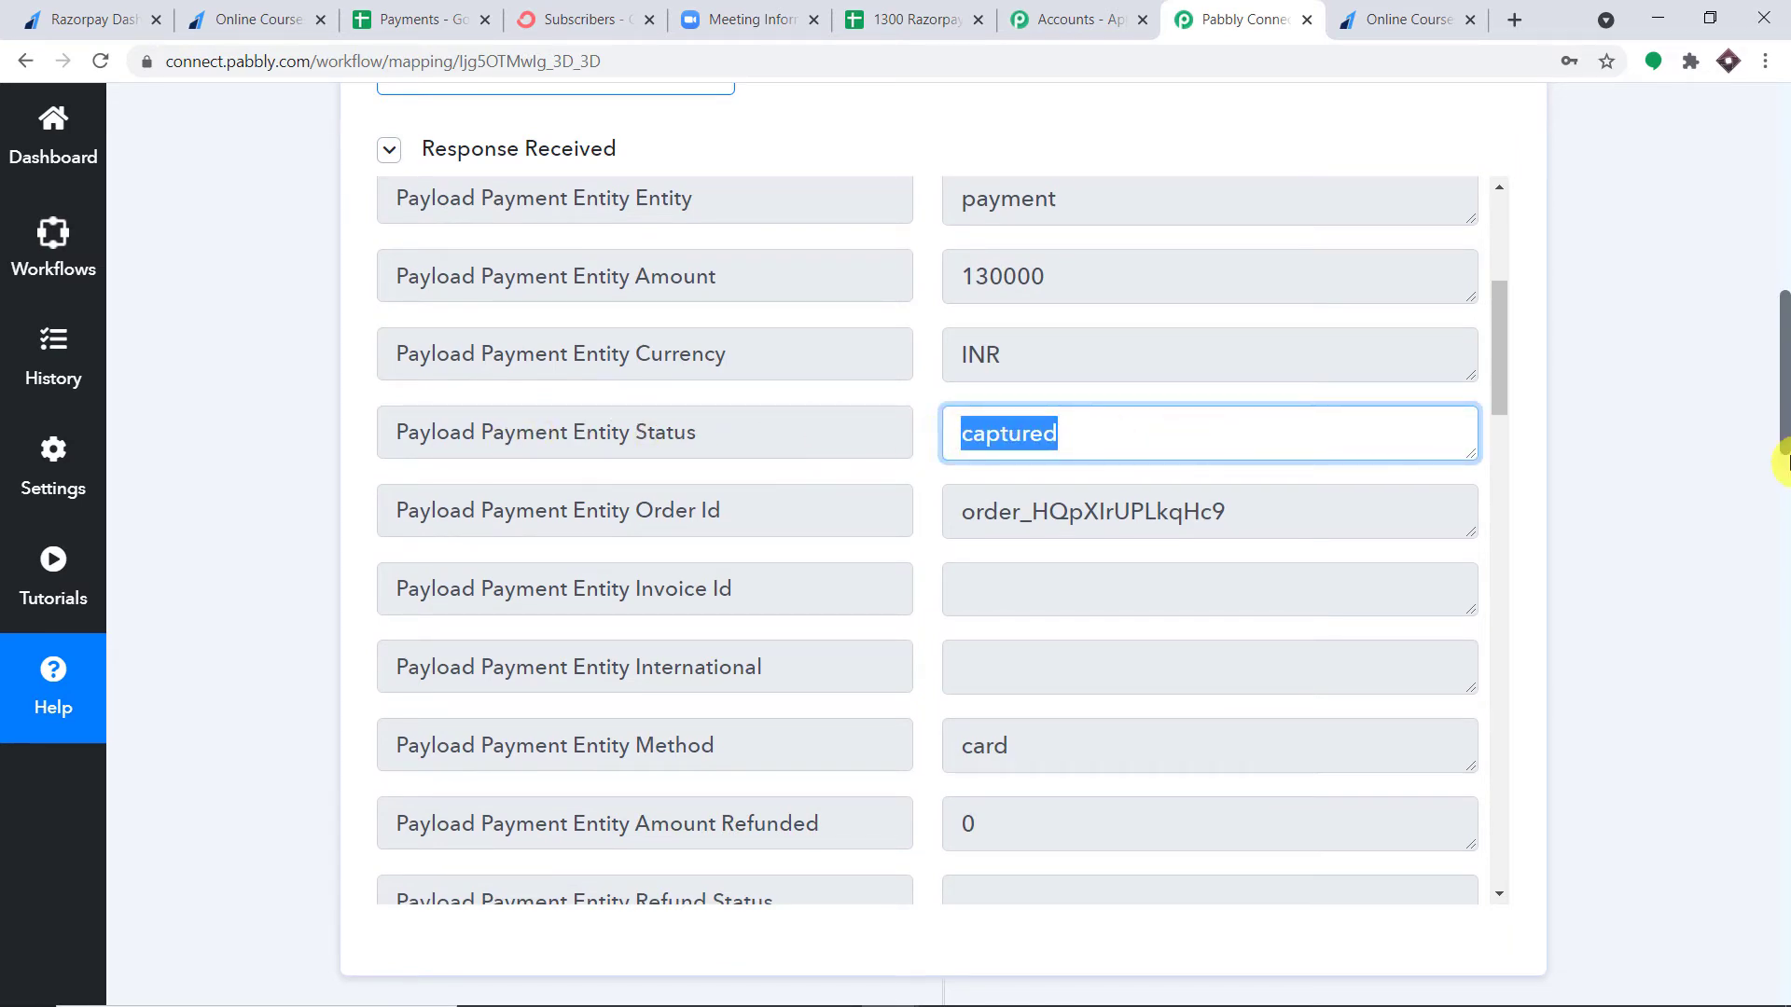
drag(1783, 462, 1783, 858)
click(1147, 665)
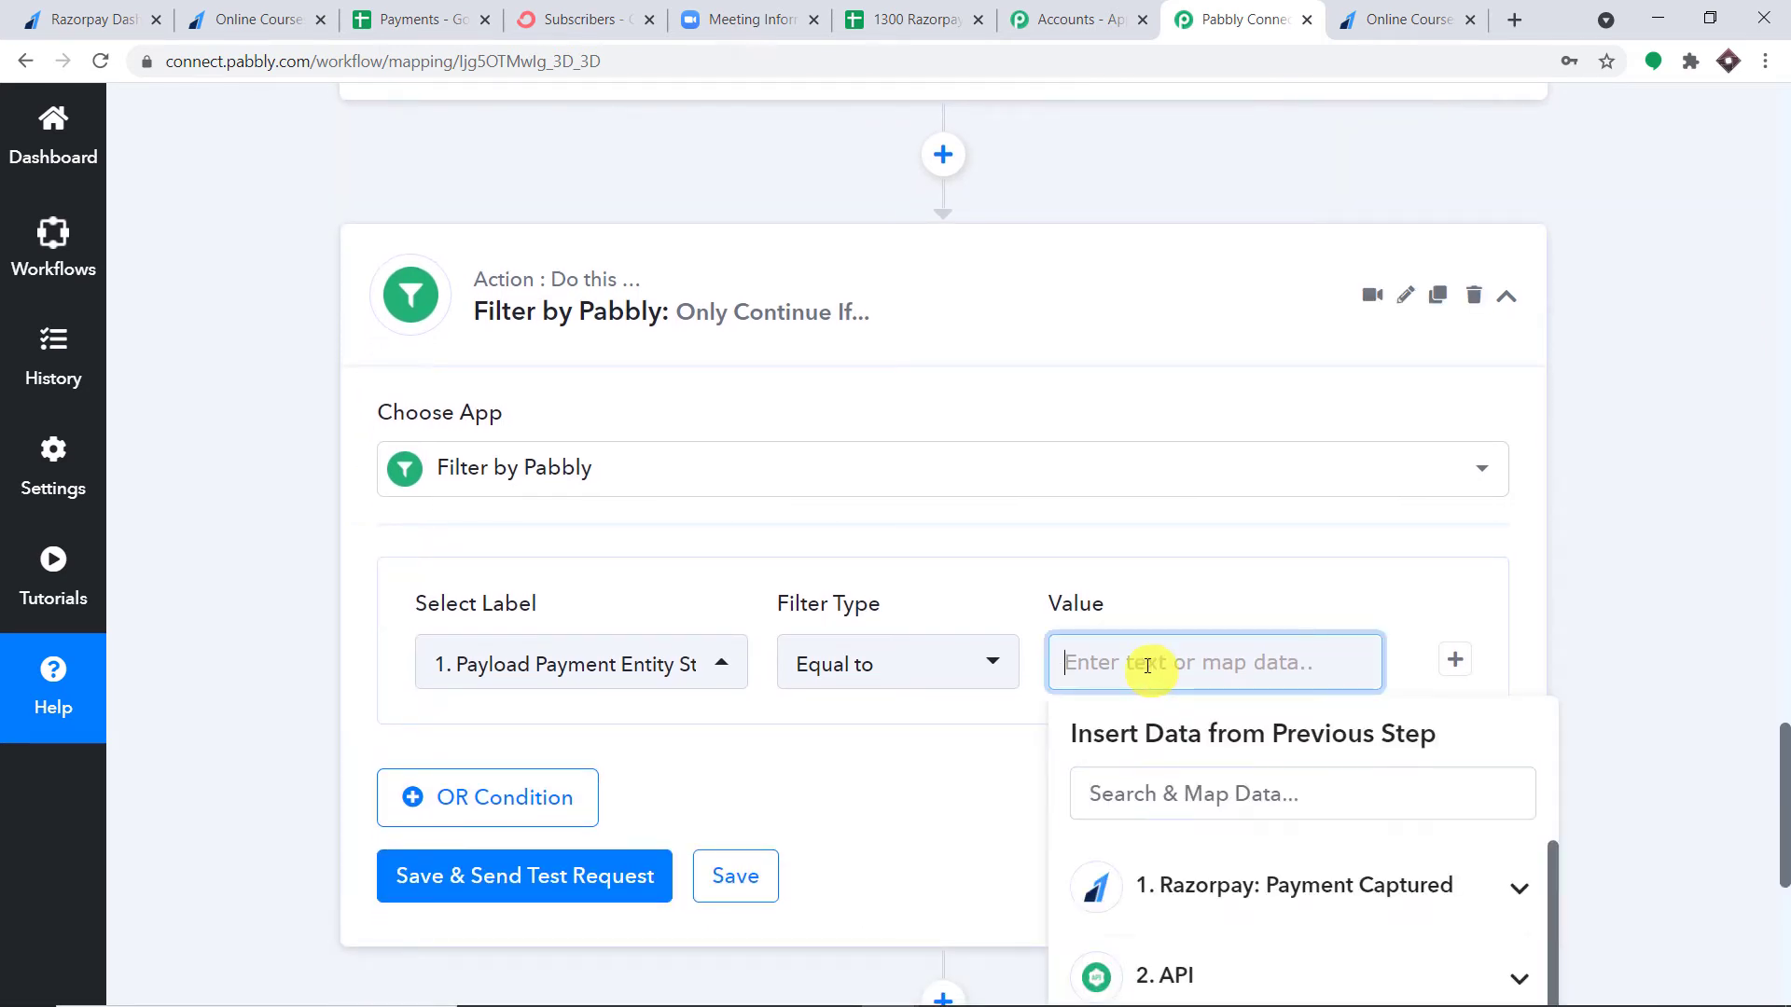
text(captured)
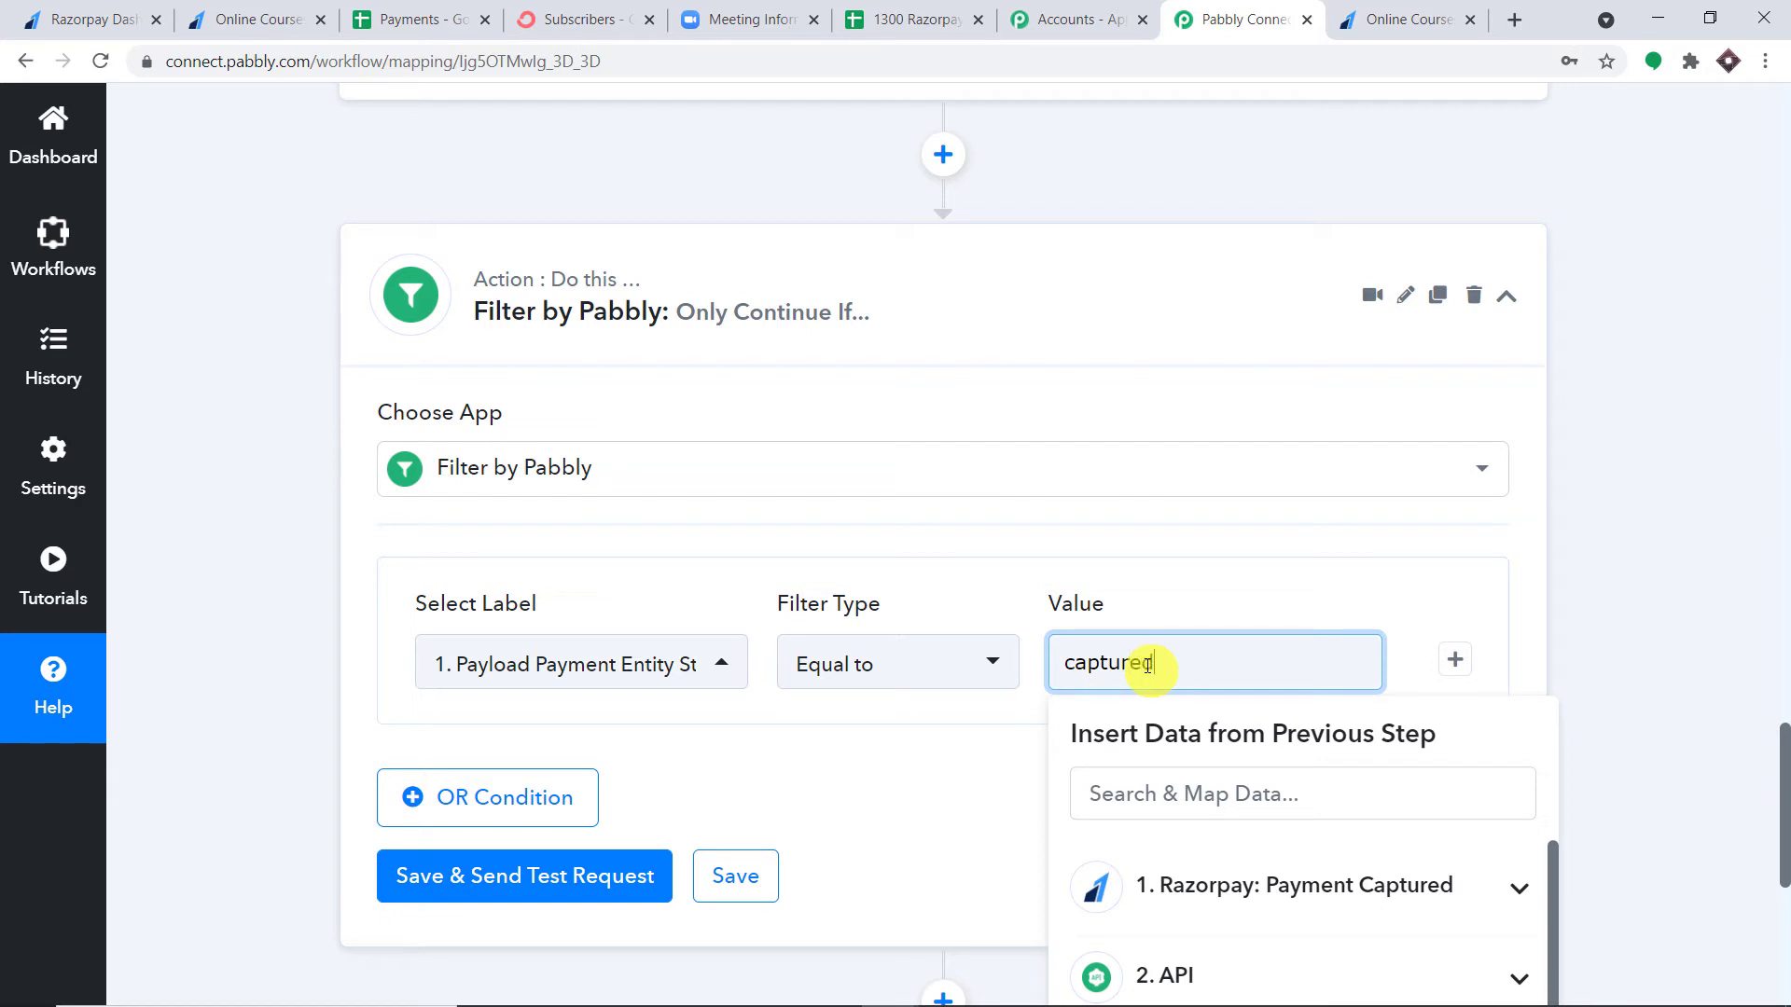
click(1654, 451)
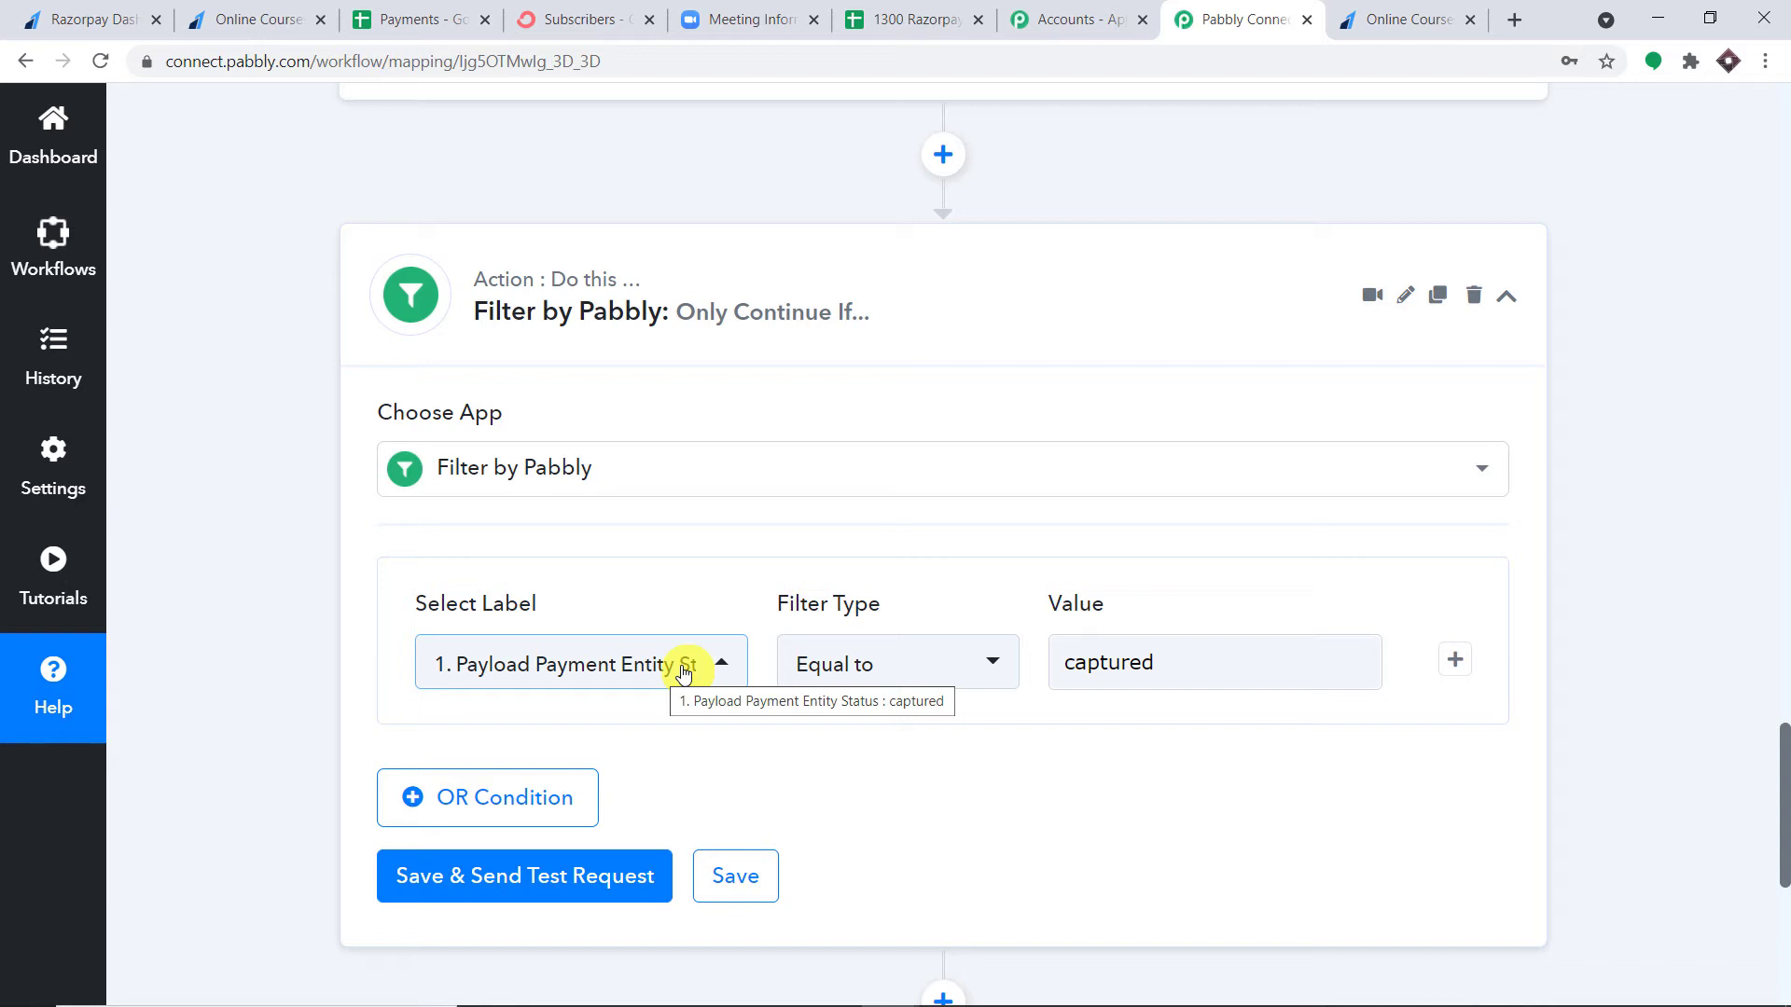
Step: Add a second condition row to the filter and open its label choices
click(1454, 659)
scroll(1427, 653, down, 3)
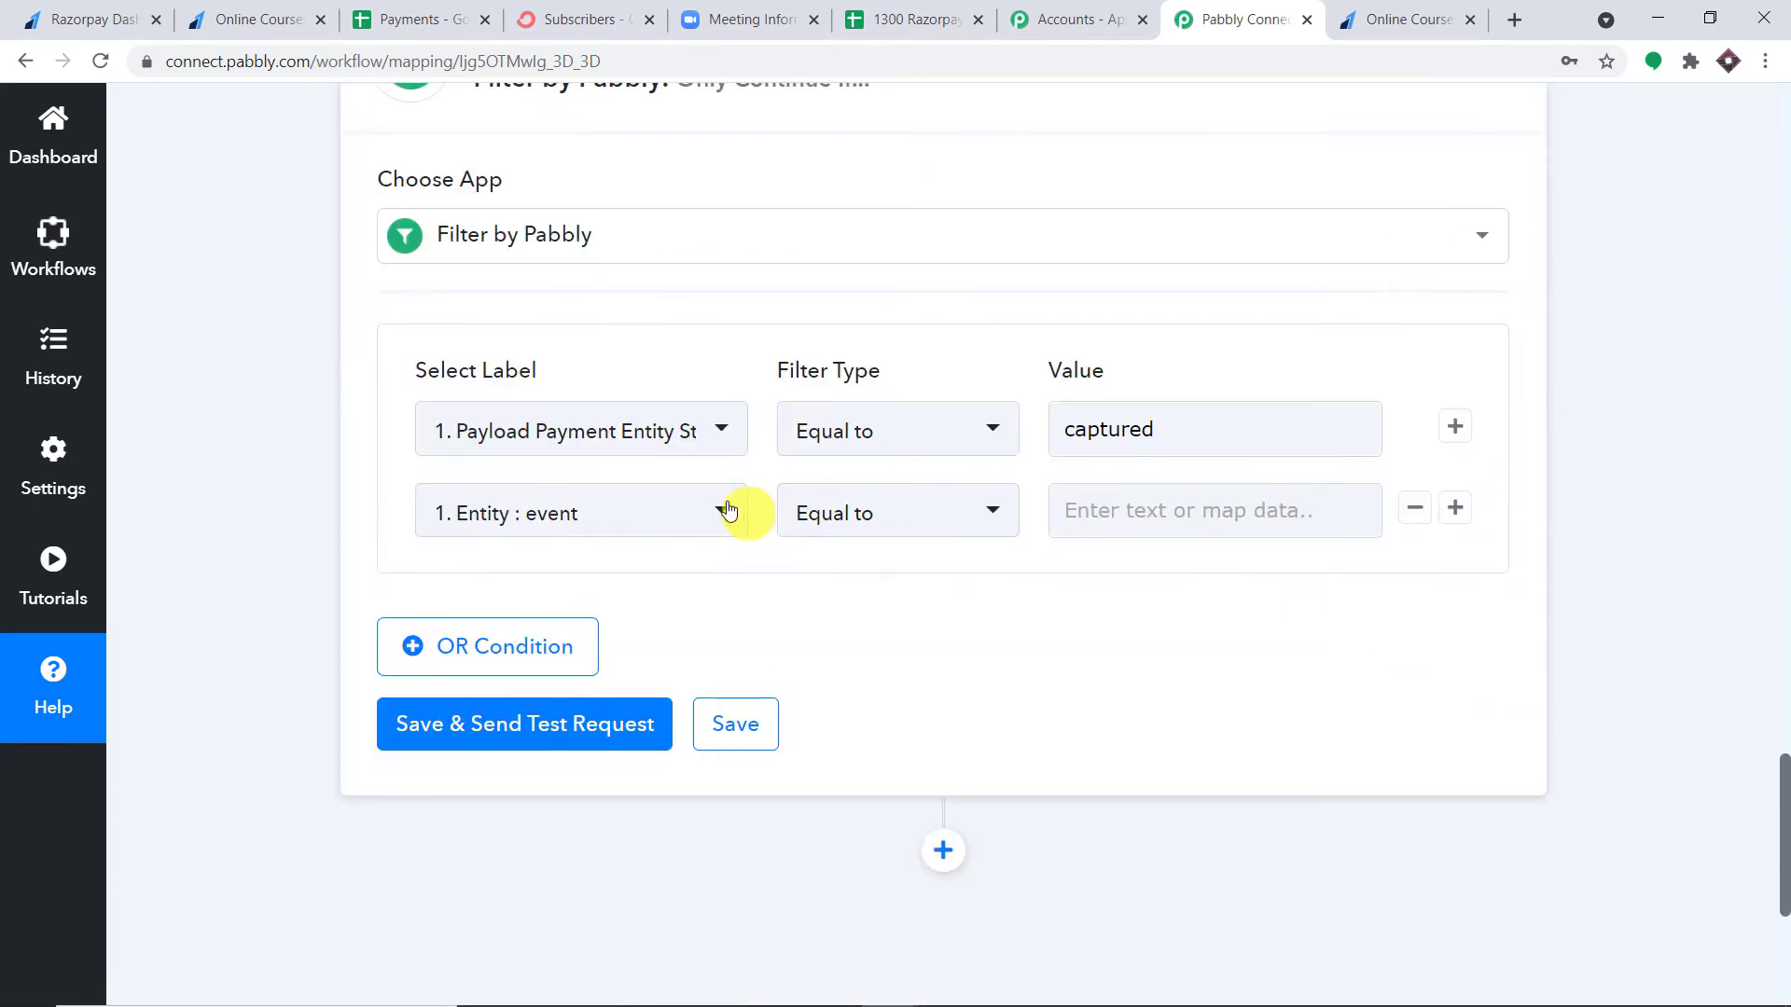
click(726, 509)
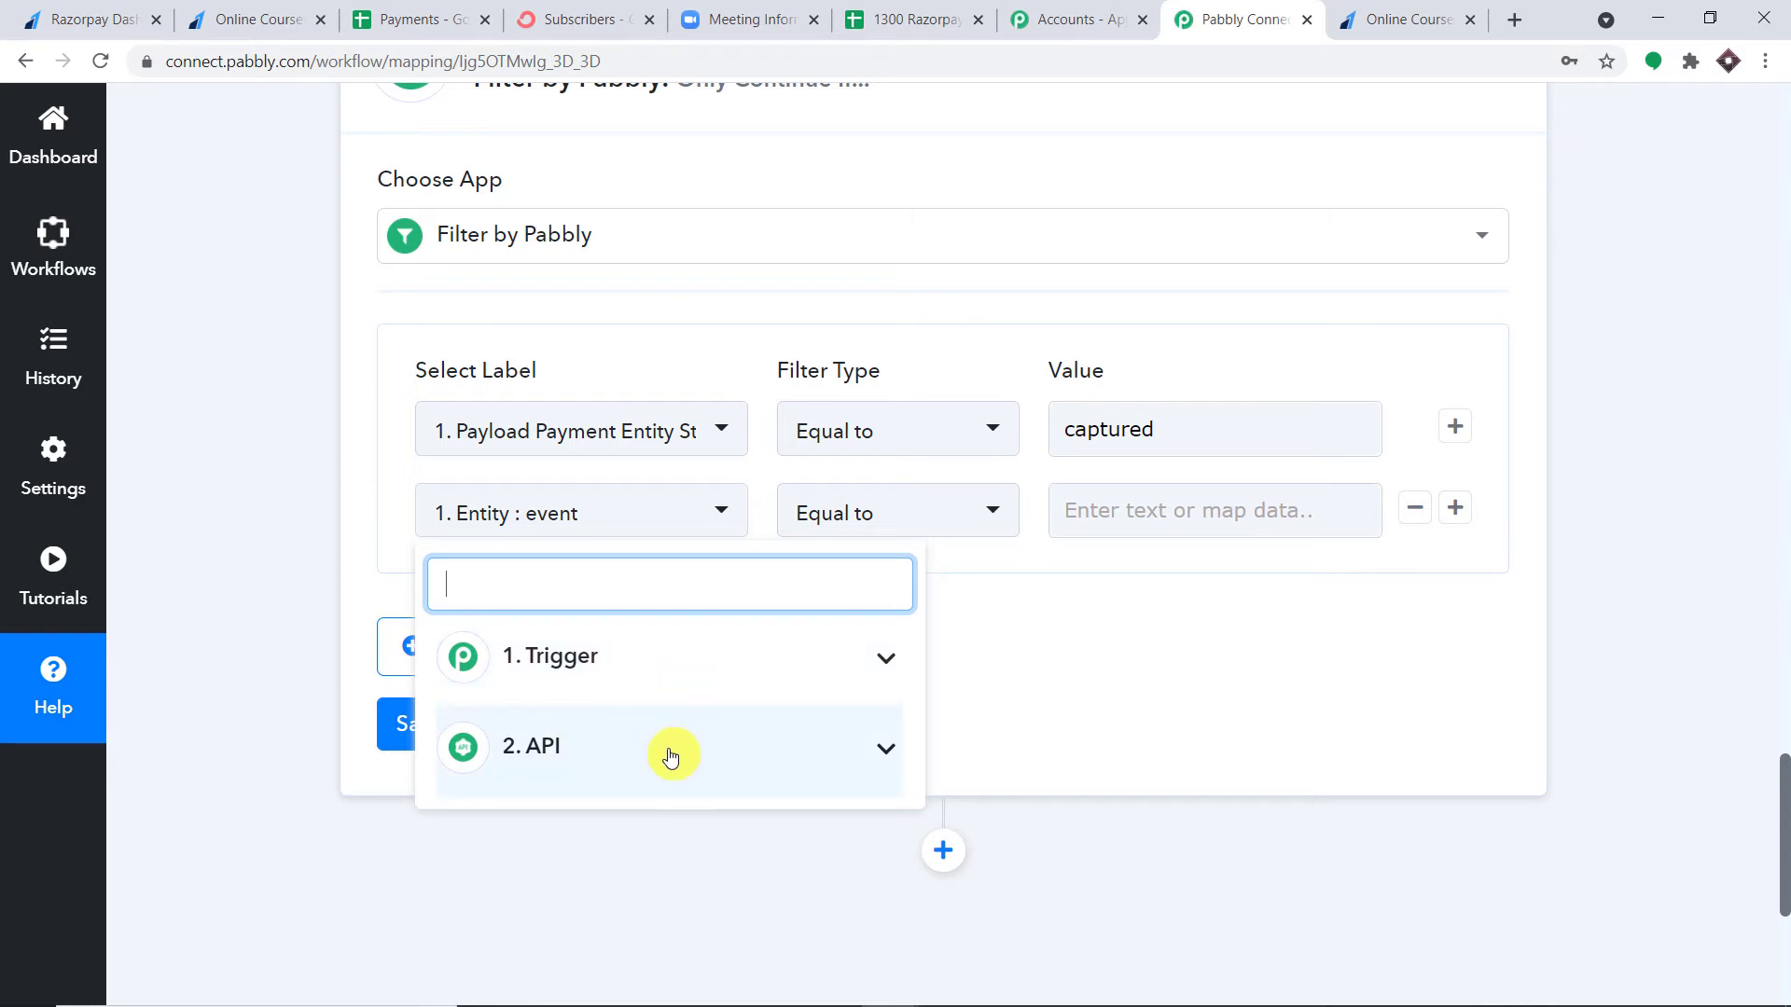
click(681, 678)
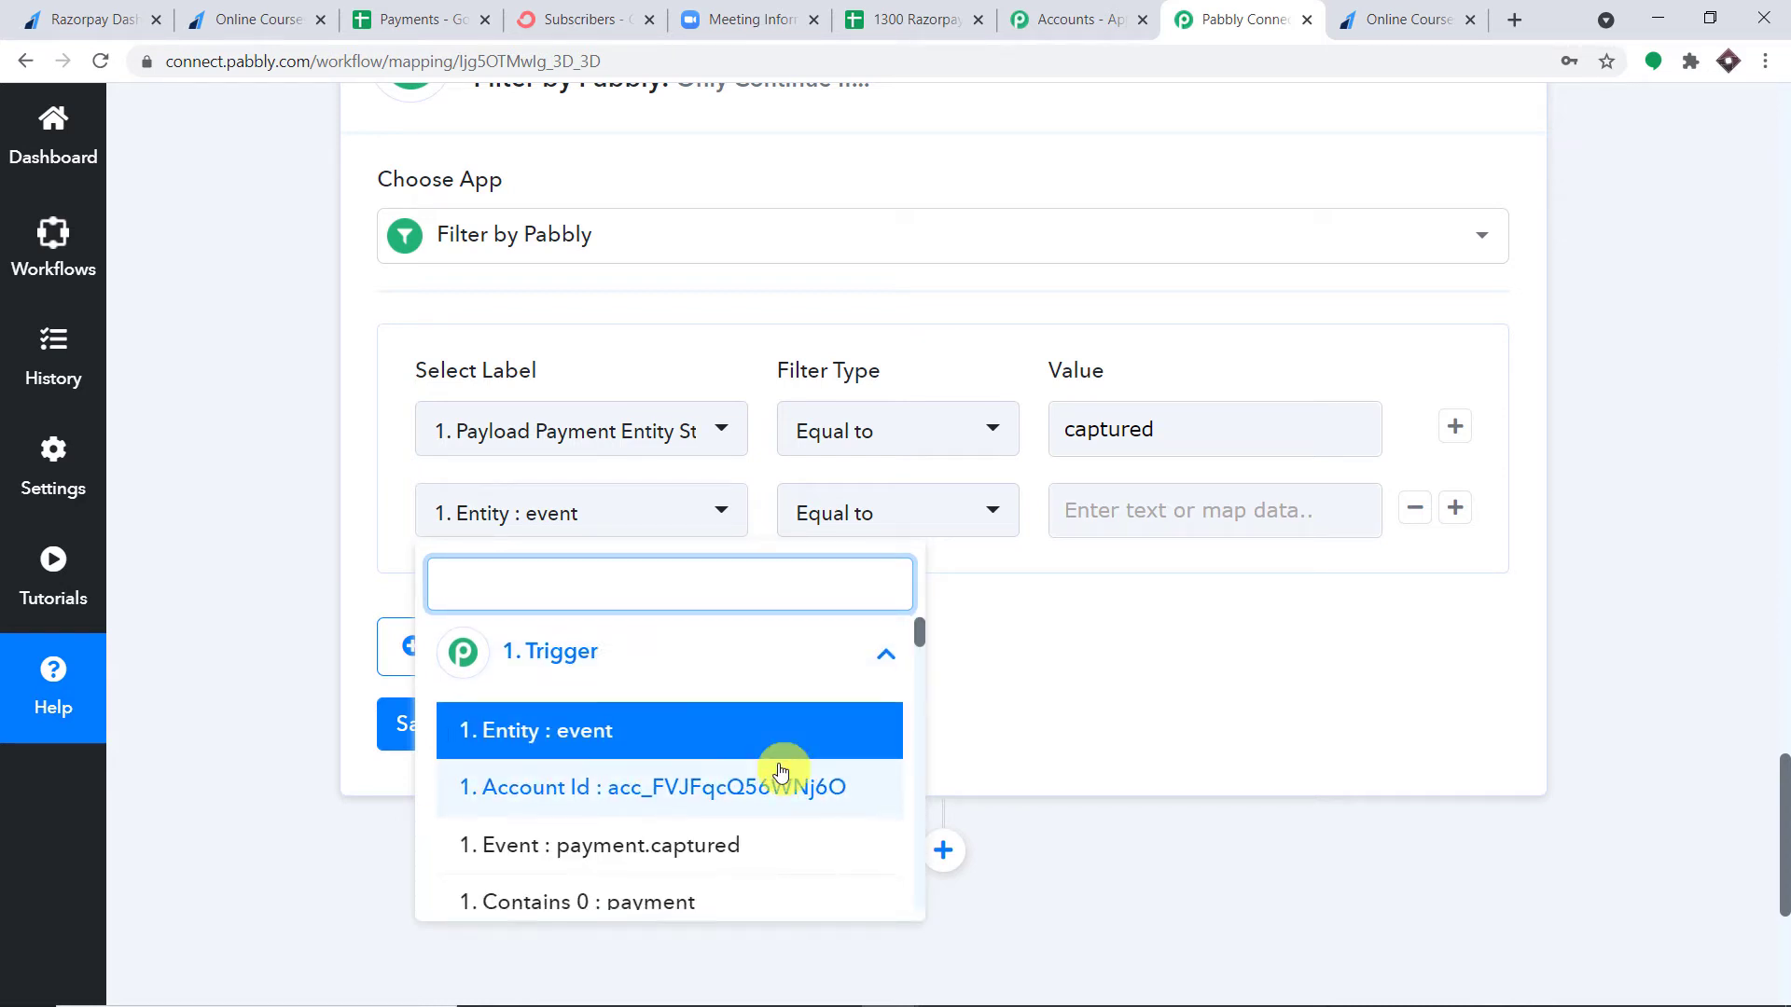
scroll(782, 764, down, 2)
scroll(783, 760, down, 2)
scroll(797, 731, up, 1)
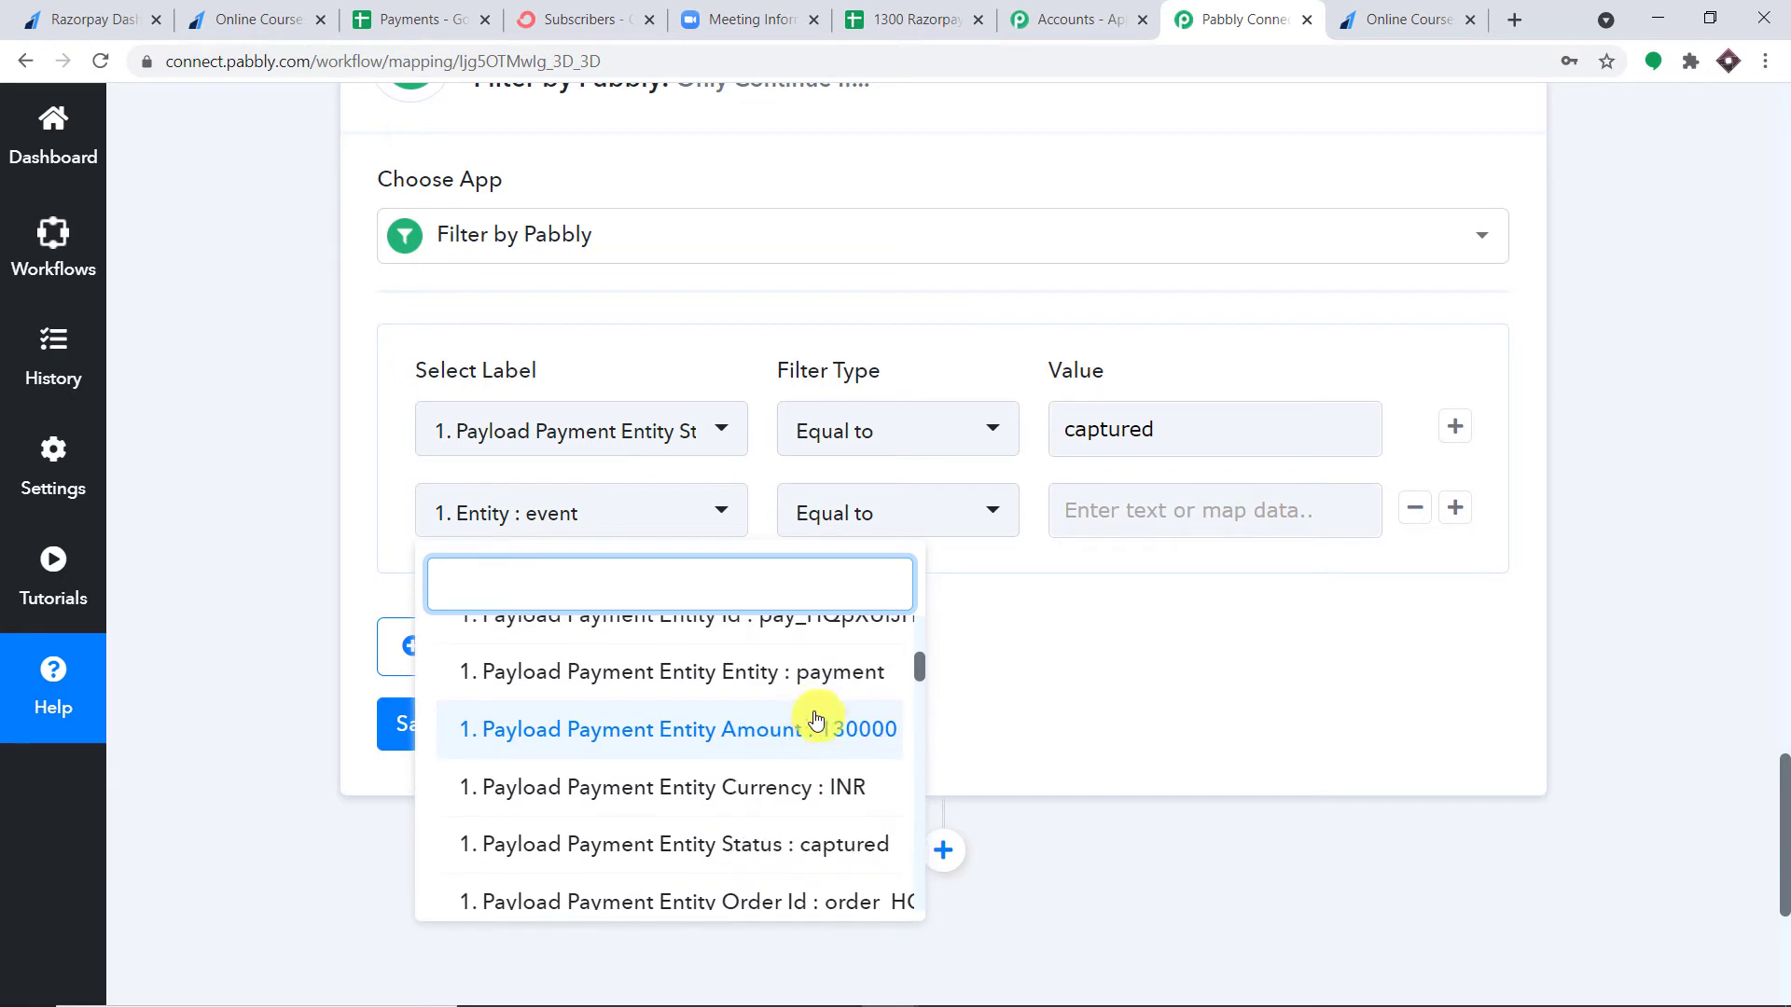
scroll(819, 724, up, 5)
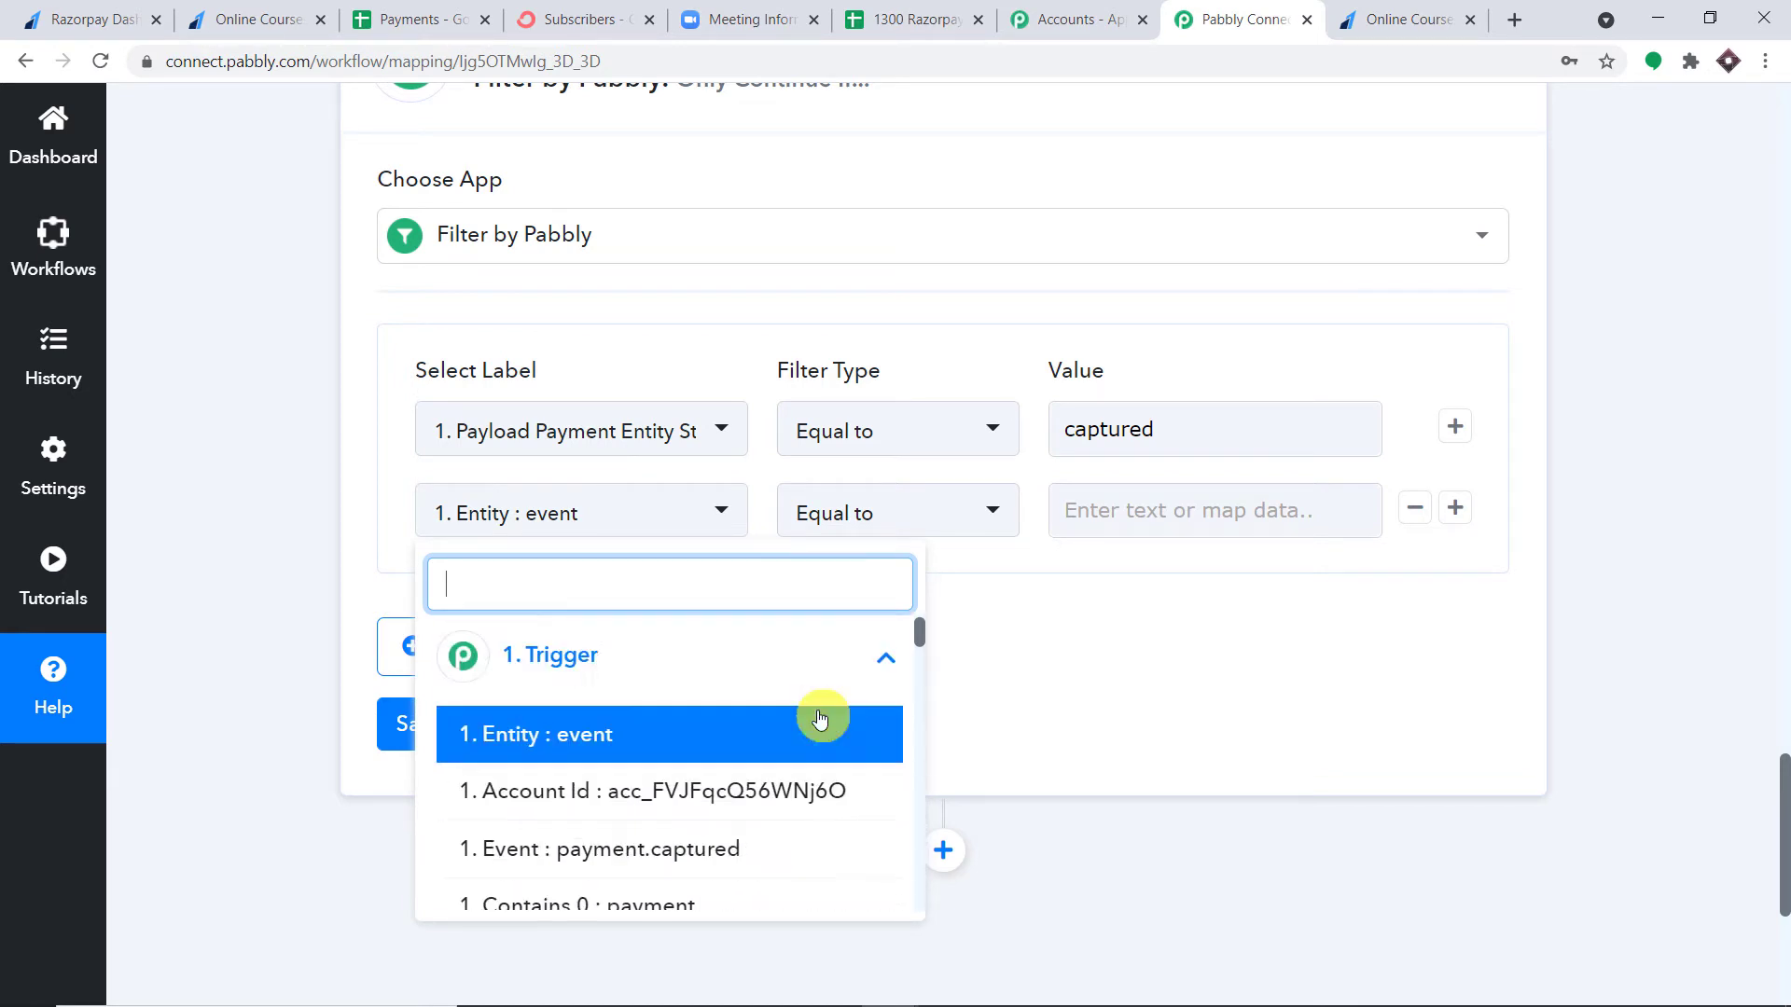
click(744, 727)
click(700, 512)
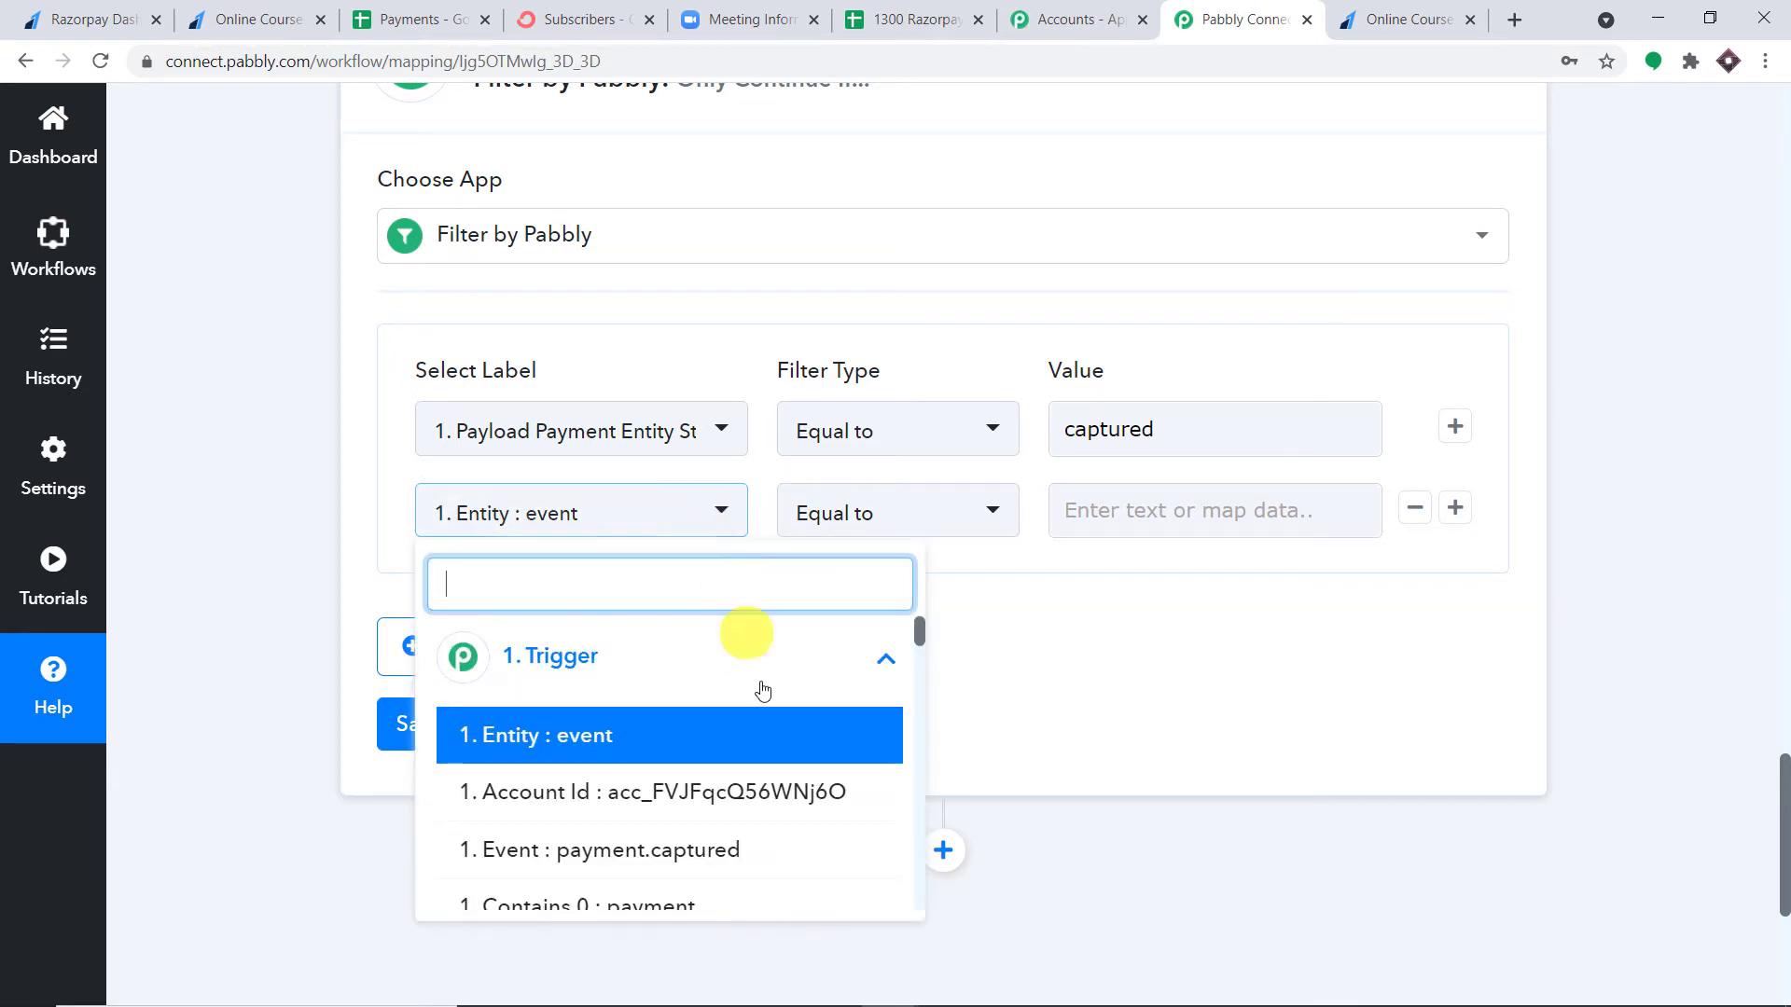
scroll(772, 708, down, 4)
scroll(746, 695, up, 5)
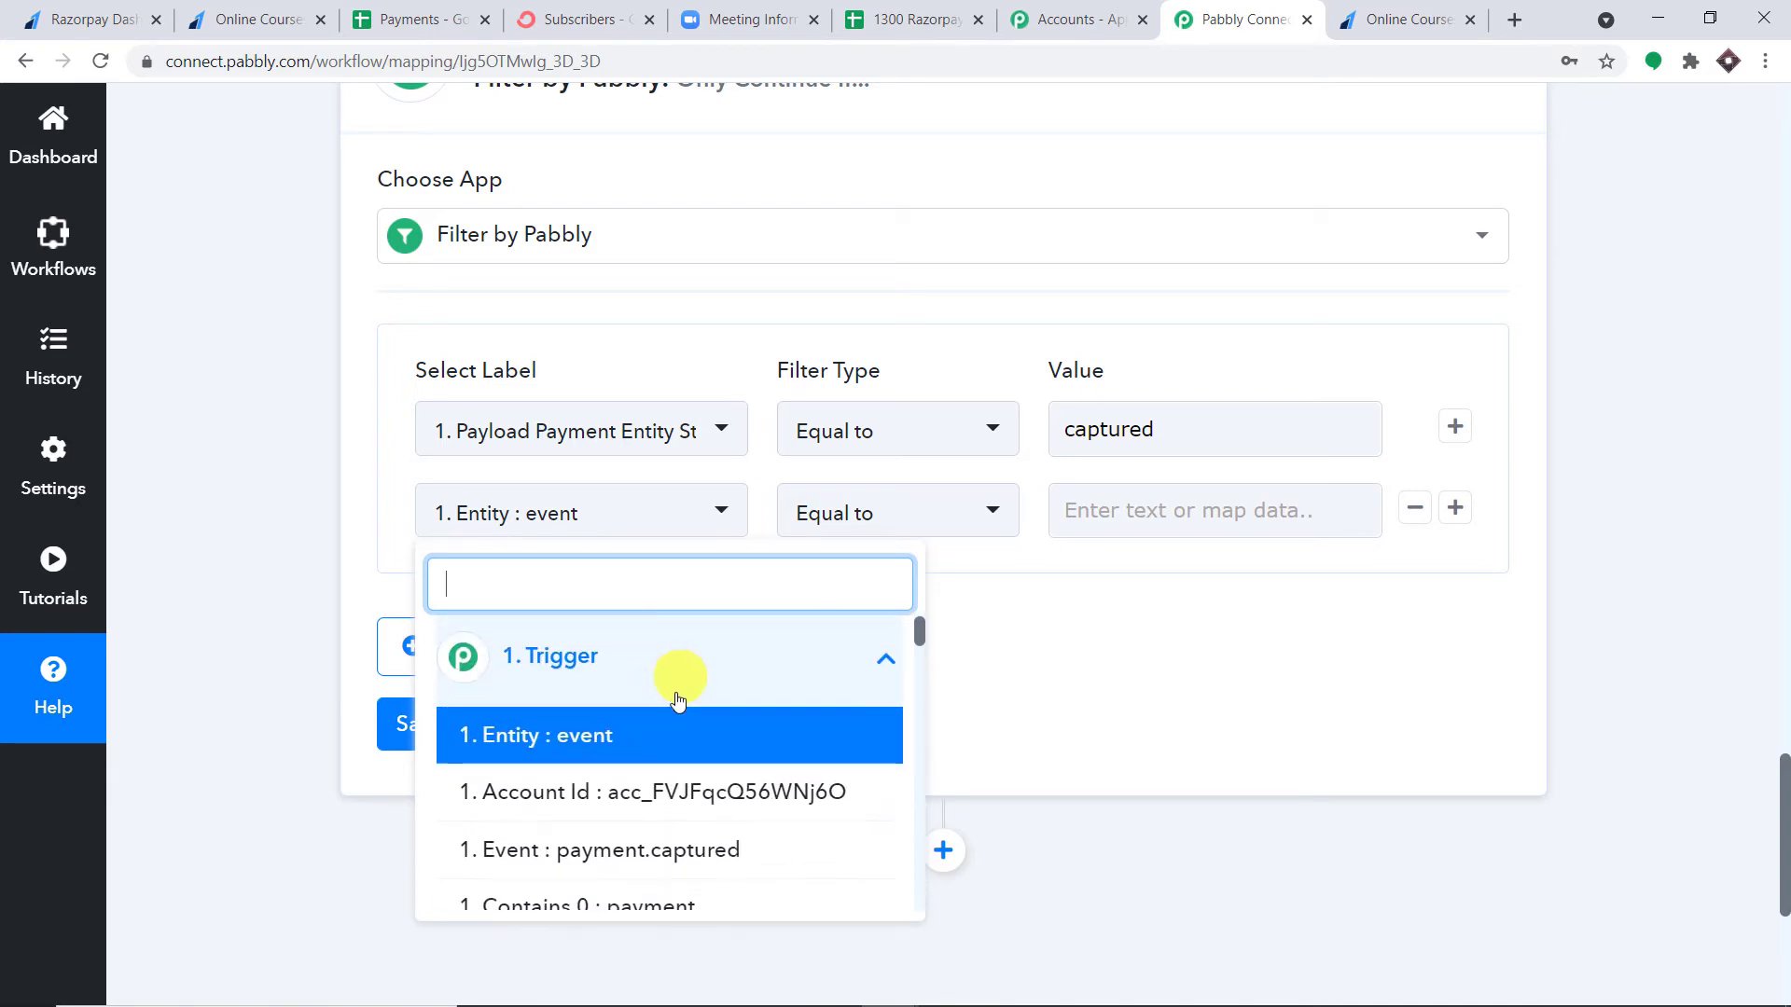
click(678, 673)
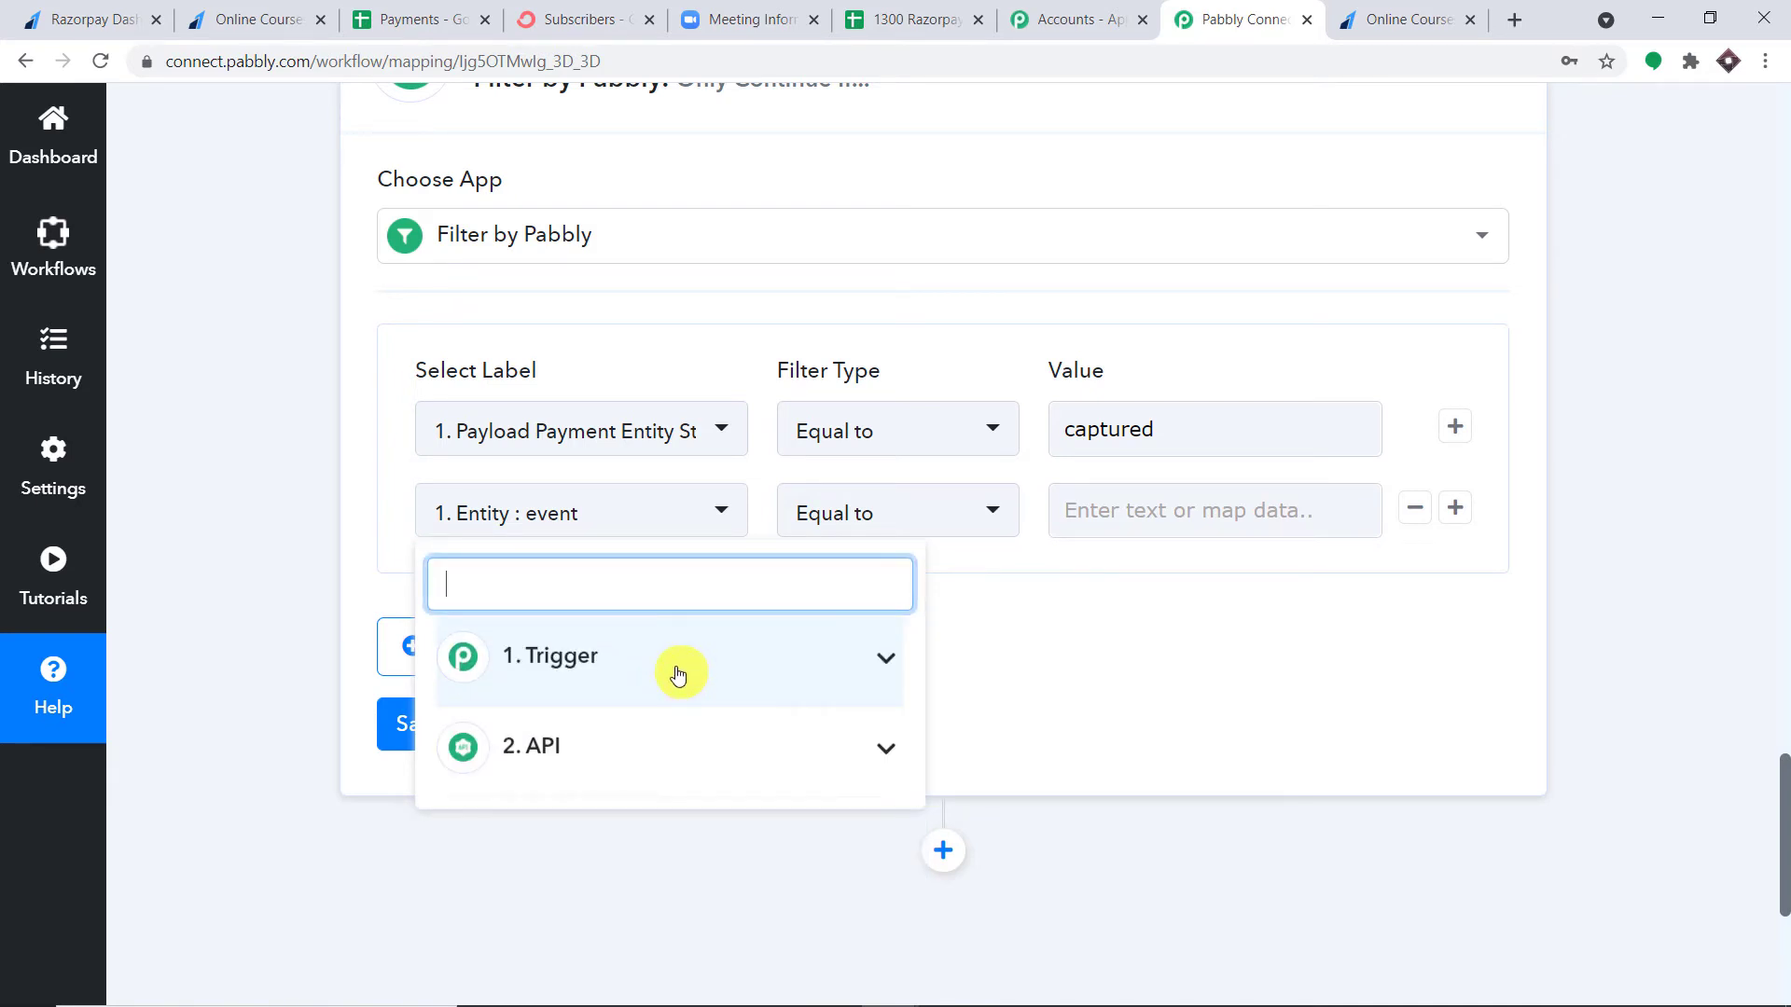
Step: Set the second filter condition's label to Amount from the API step and its value to 1300
click(630, 760)
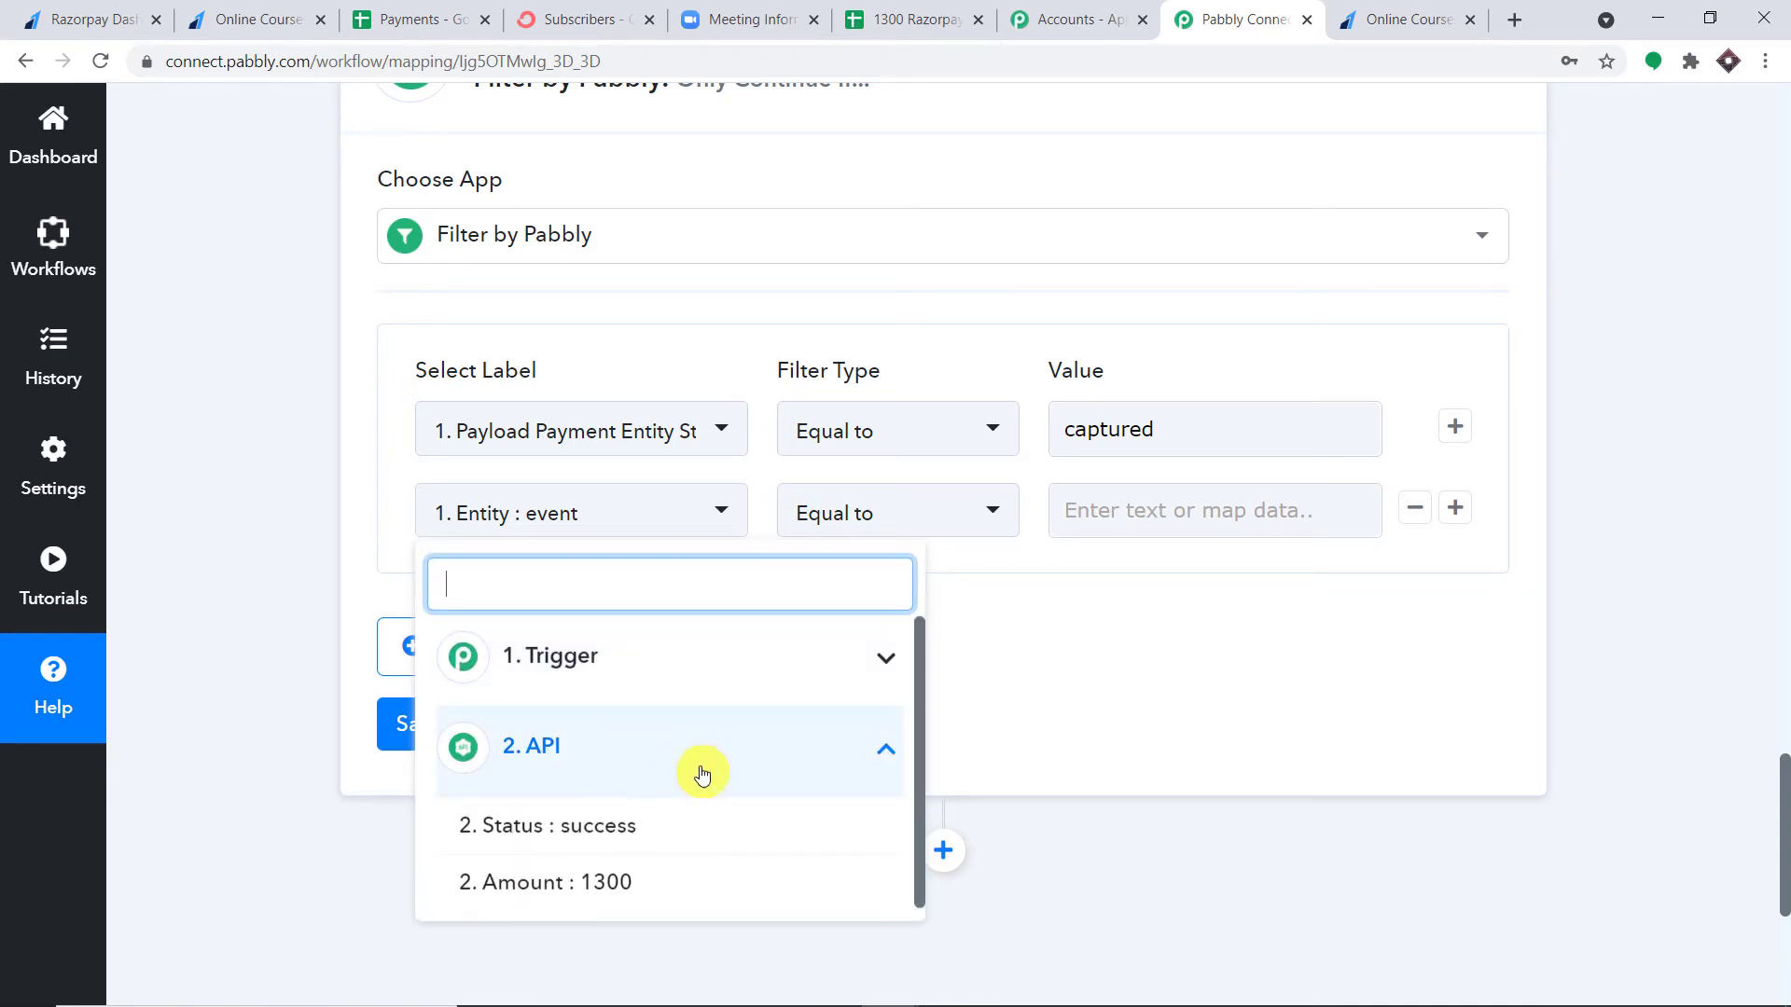
click(627, 886)
click(1144, 510)
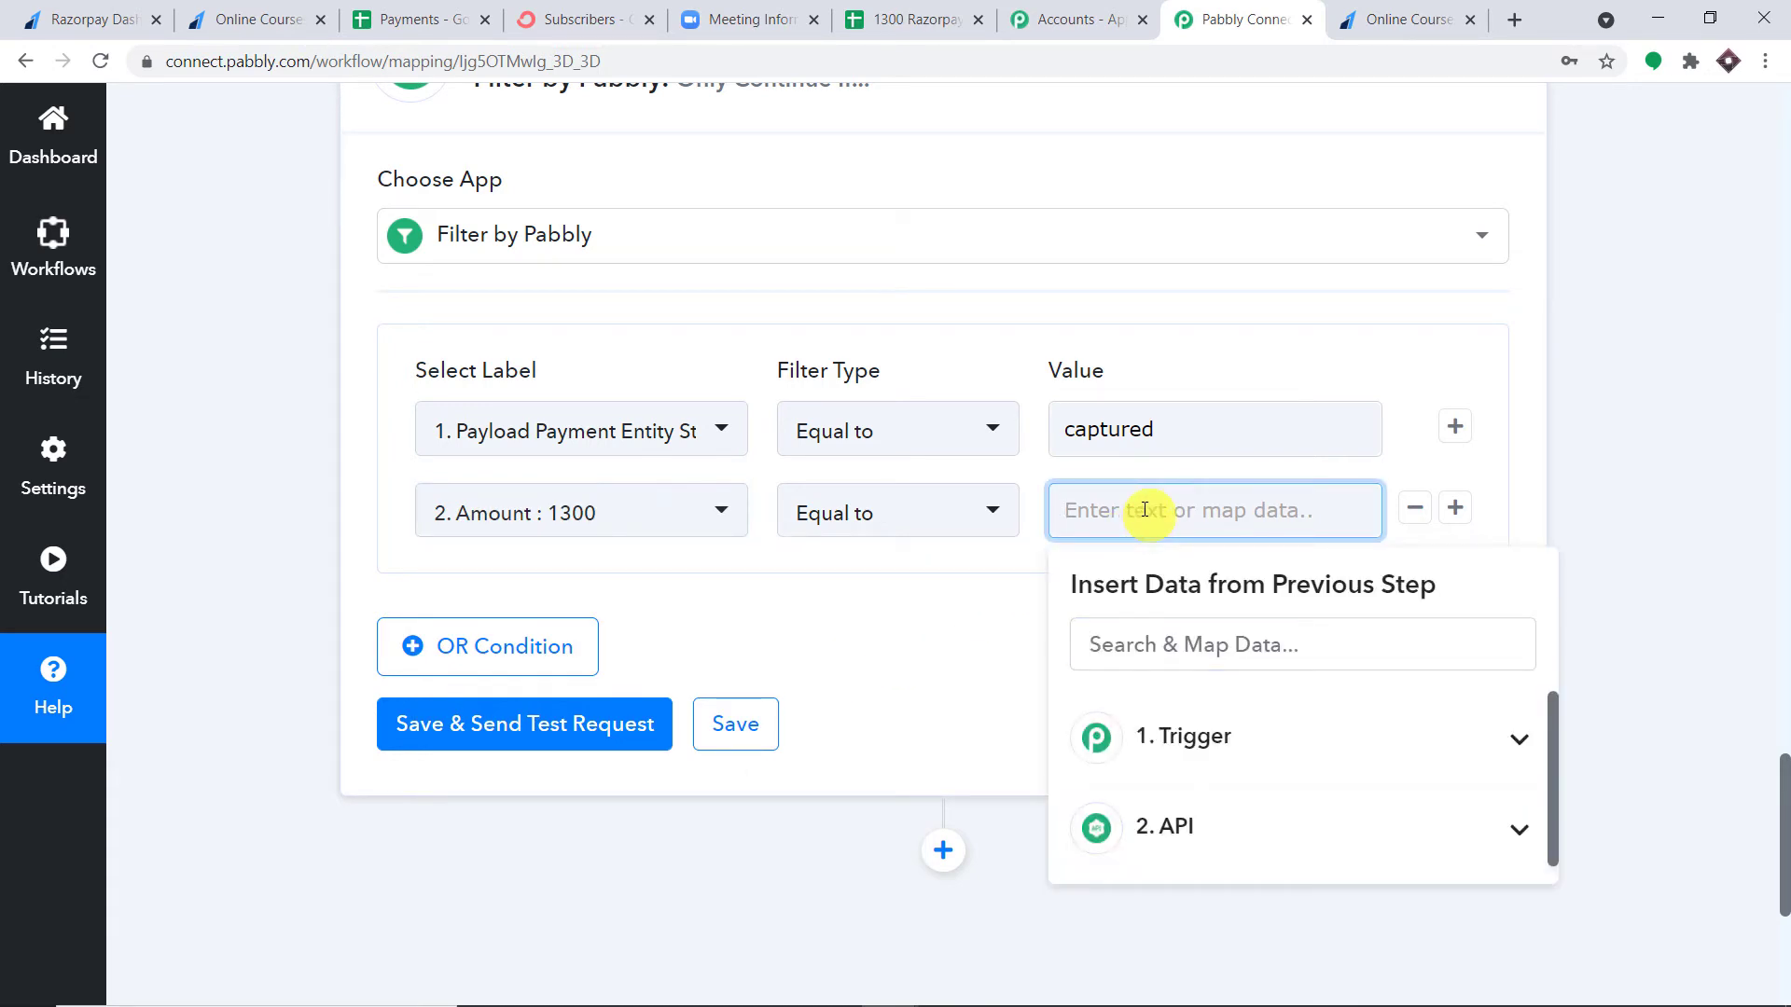
text(1300)
click(1703, 310)
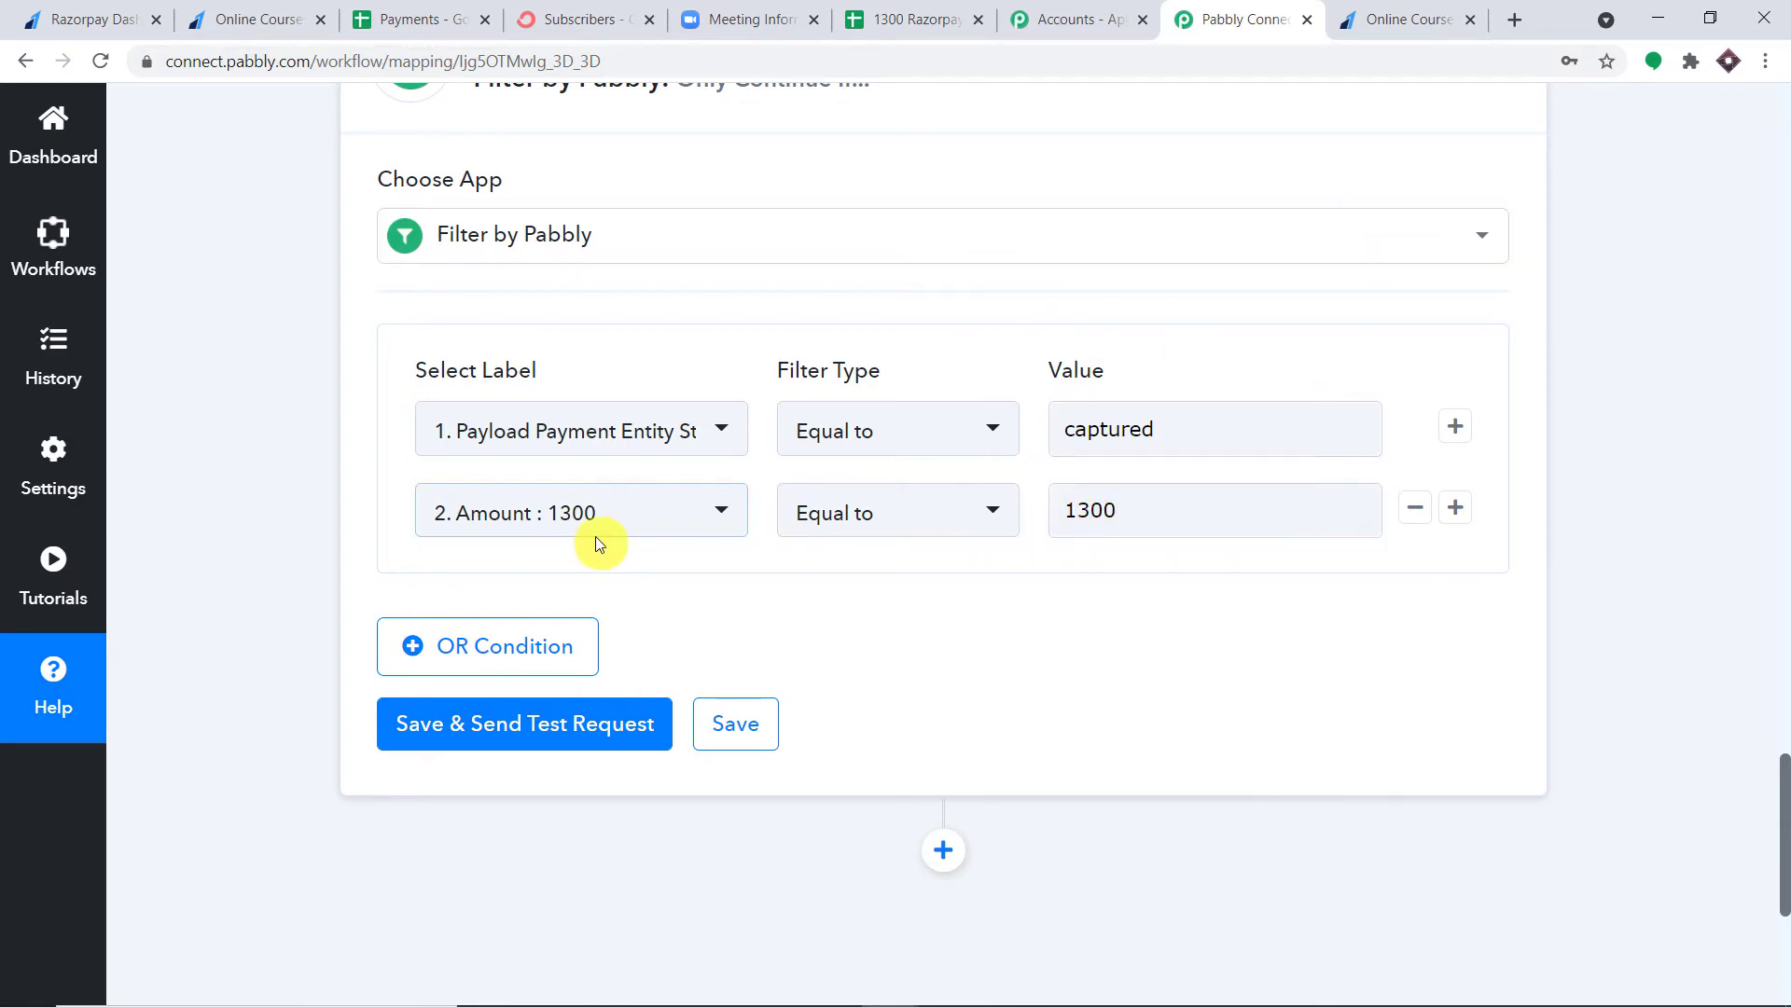
Step: Save the filter with a test request and check the Status and Message fields of its response against the conditions
scroll(635, 558, down, 1)
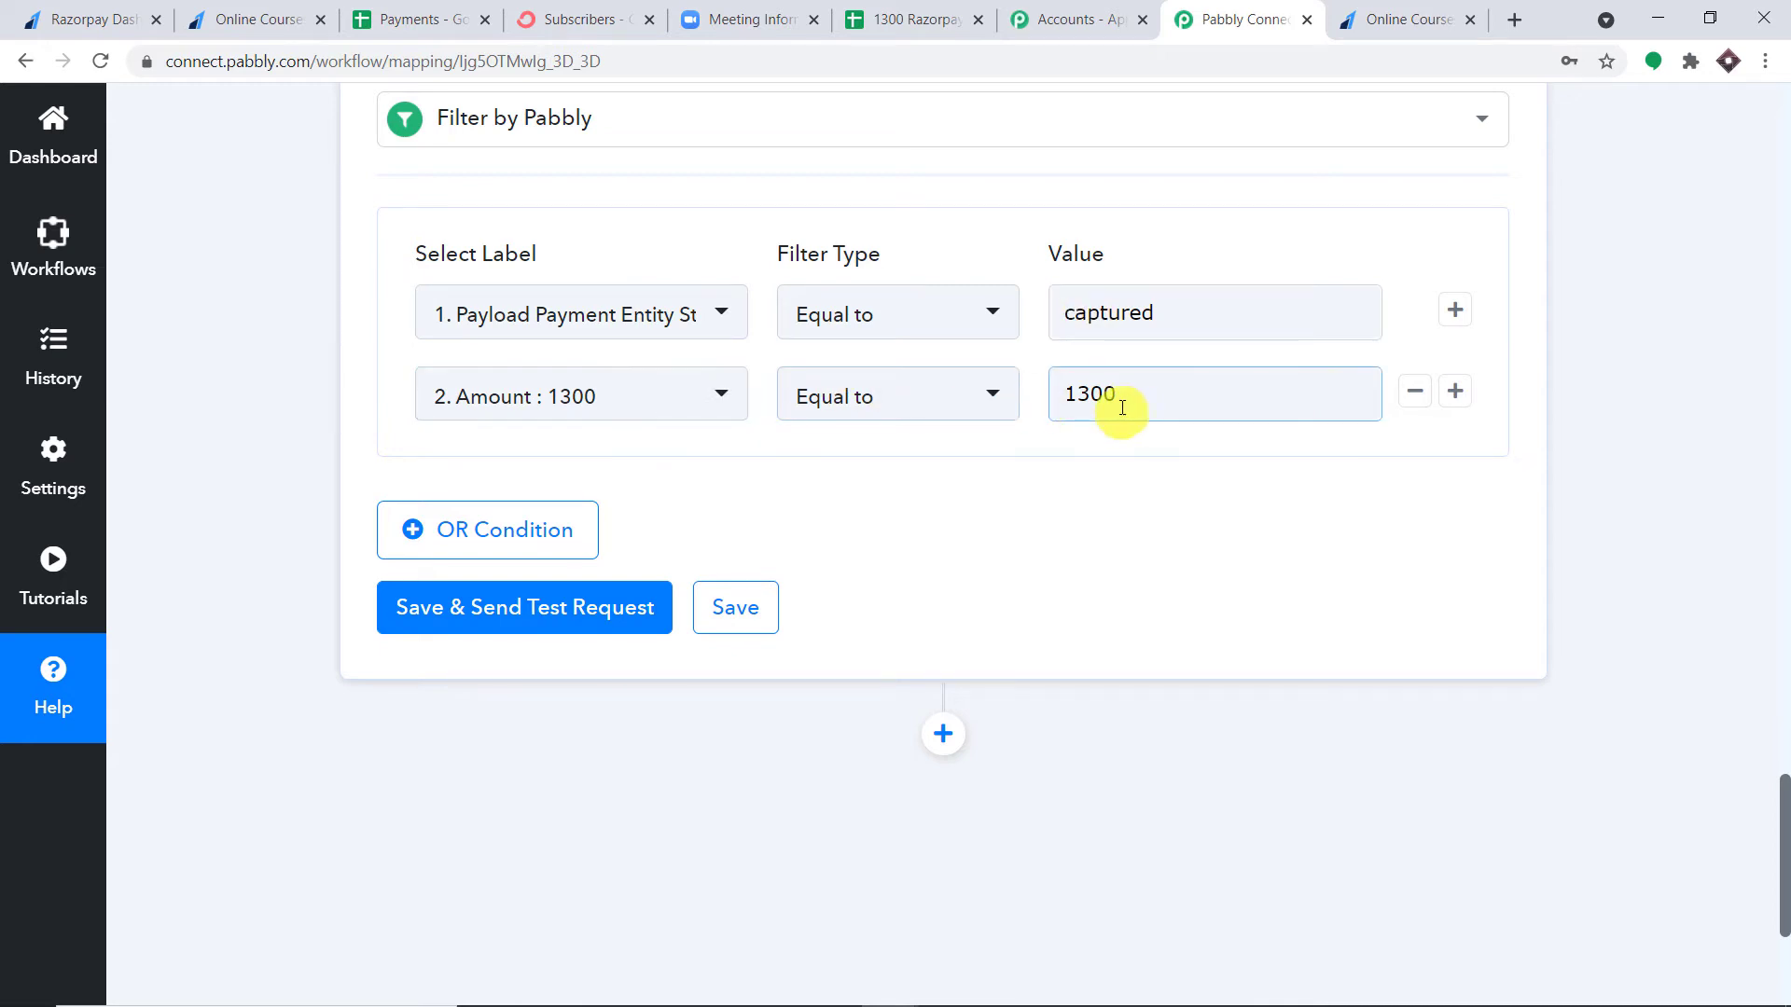
scroll(1026, 401, down, 1)
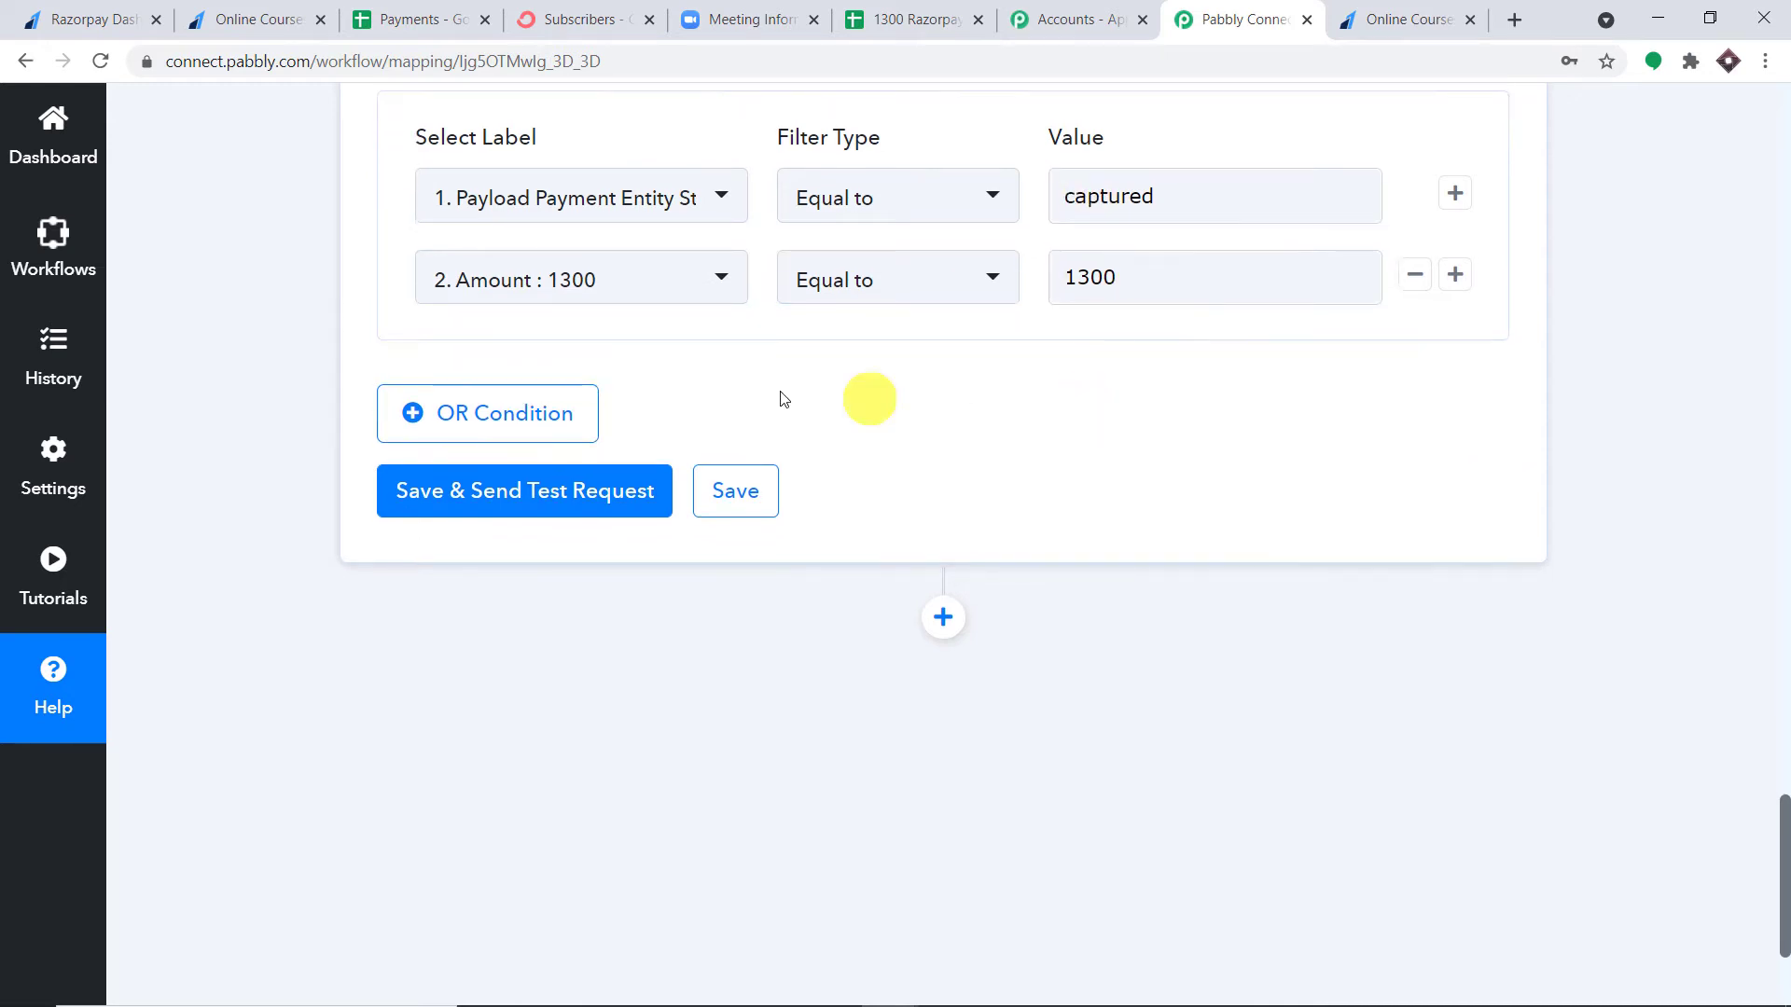
click(531, 504)
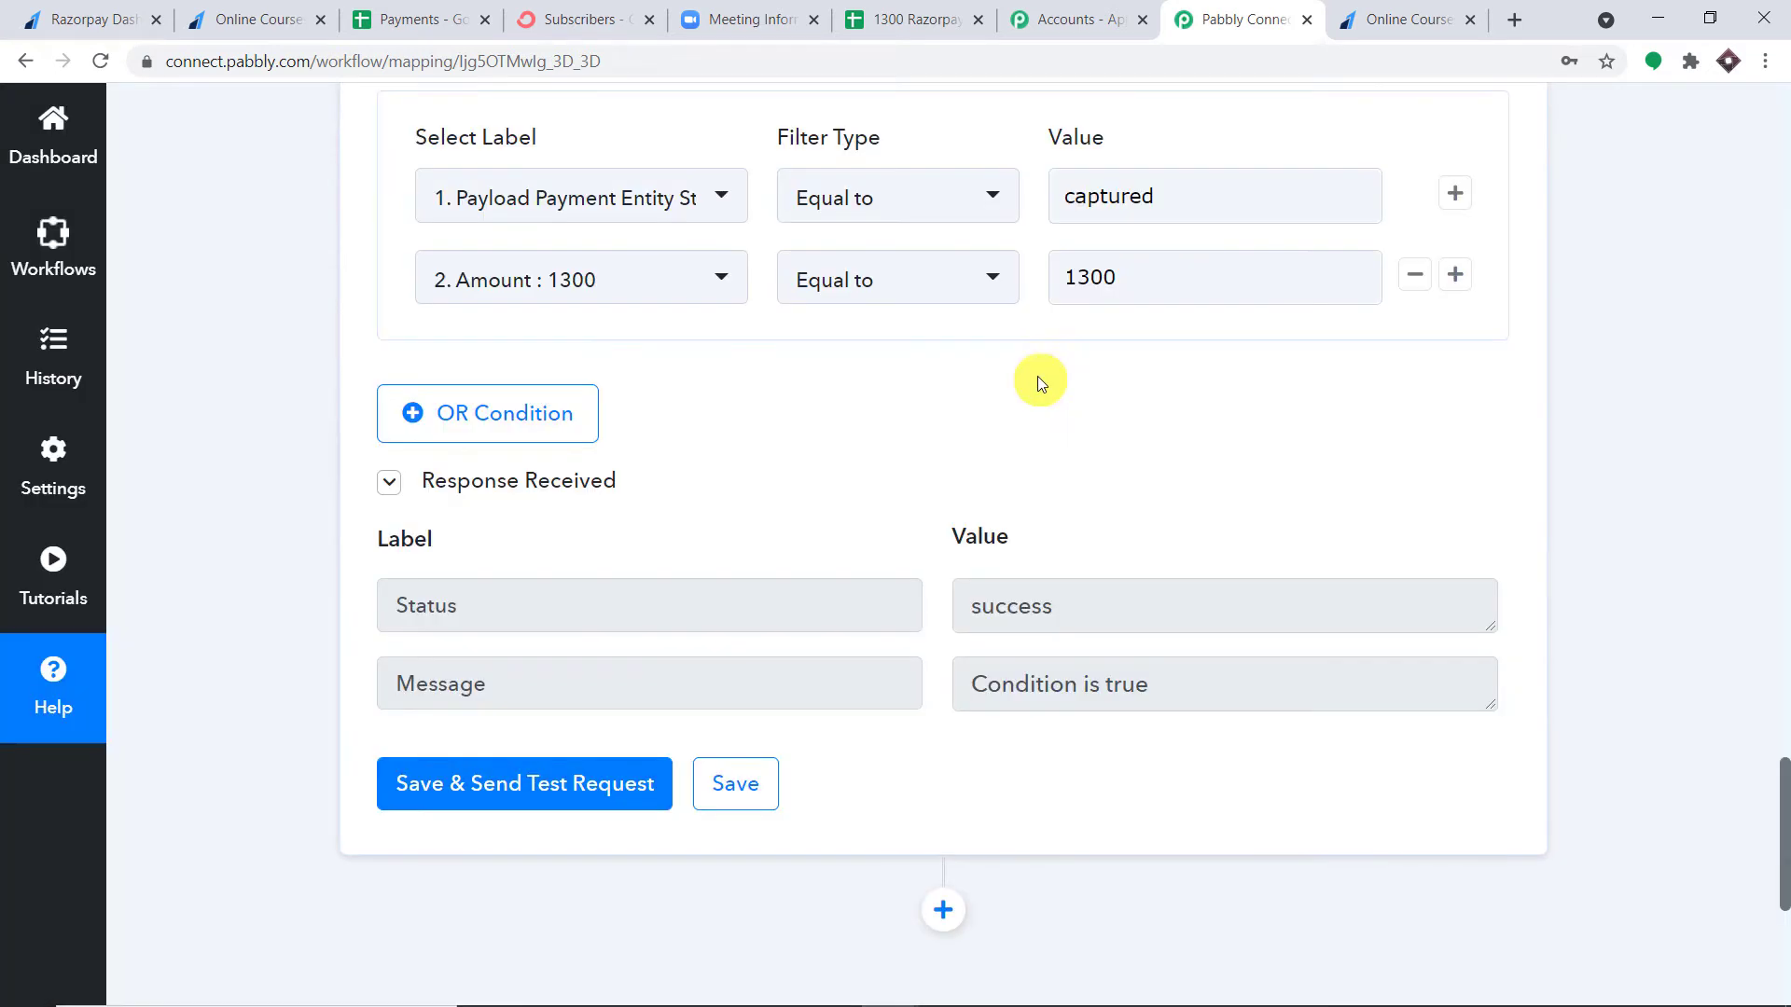
scroll(1041, 382, down, 3)
drag(1135, 384, 288, 392)
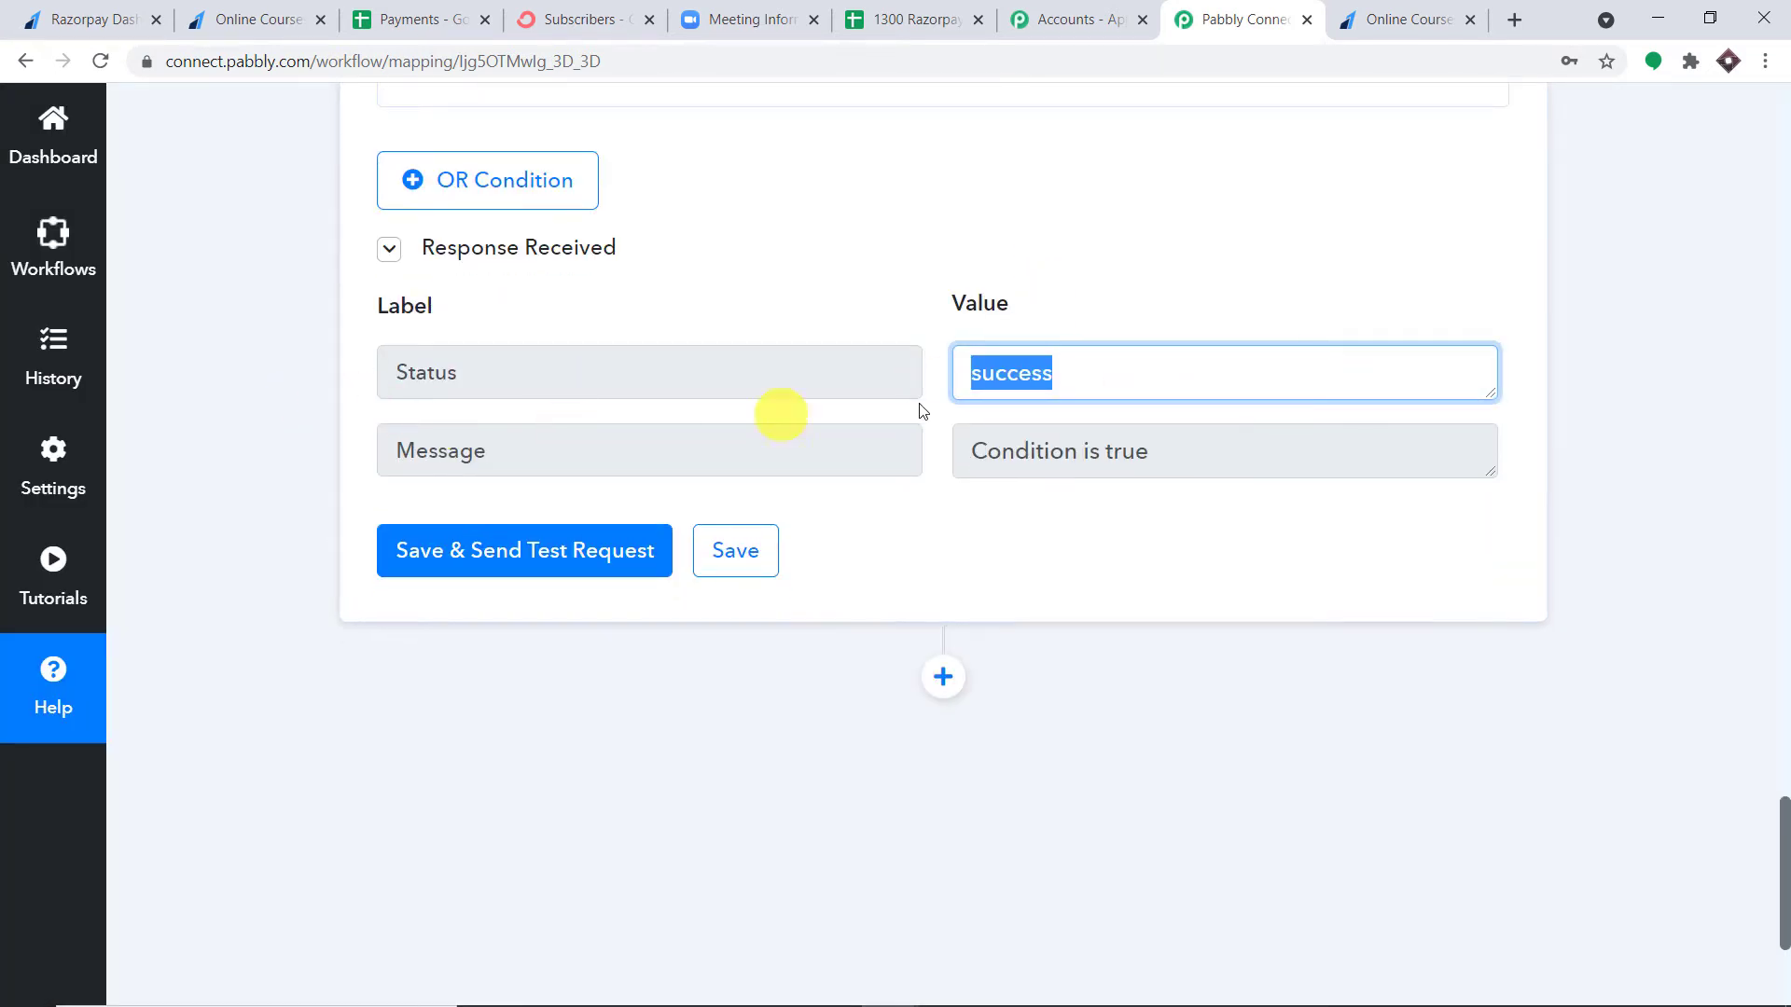
drag(1179, 450, 613, 497)
scroll(1075, 360, up, 5)
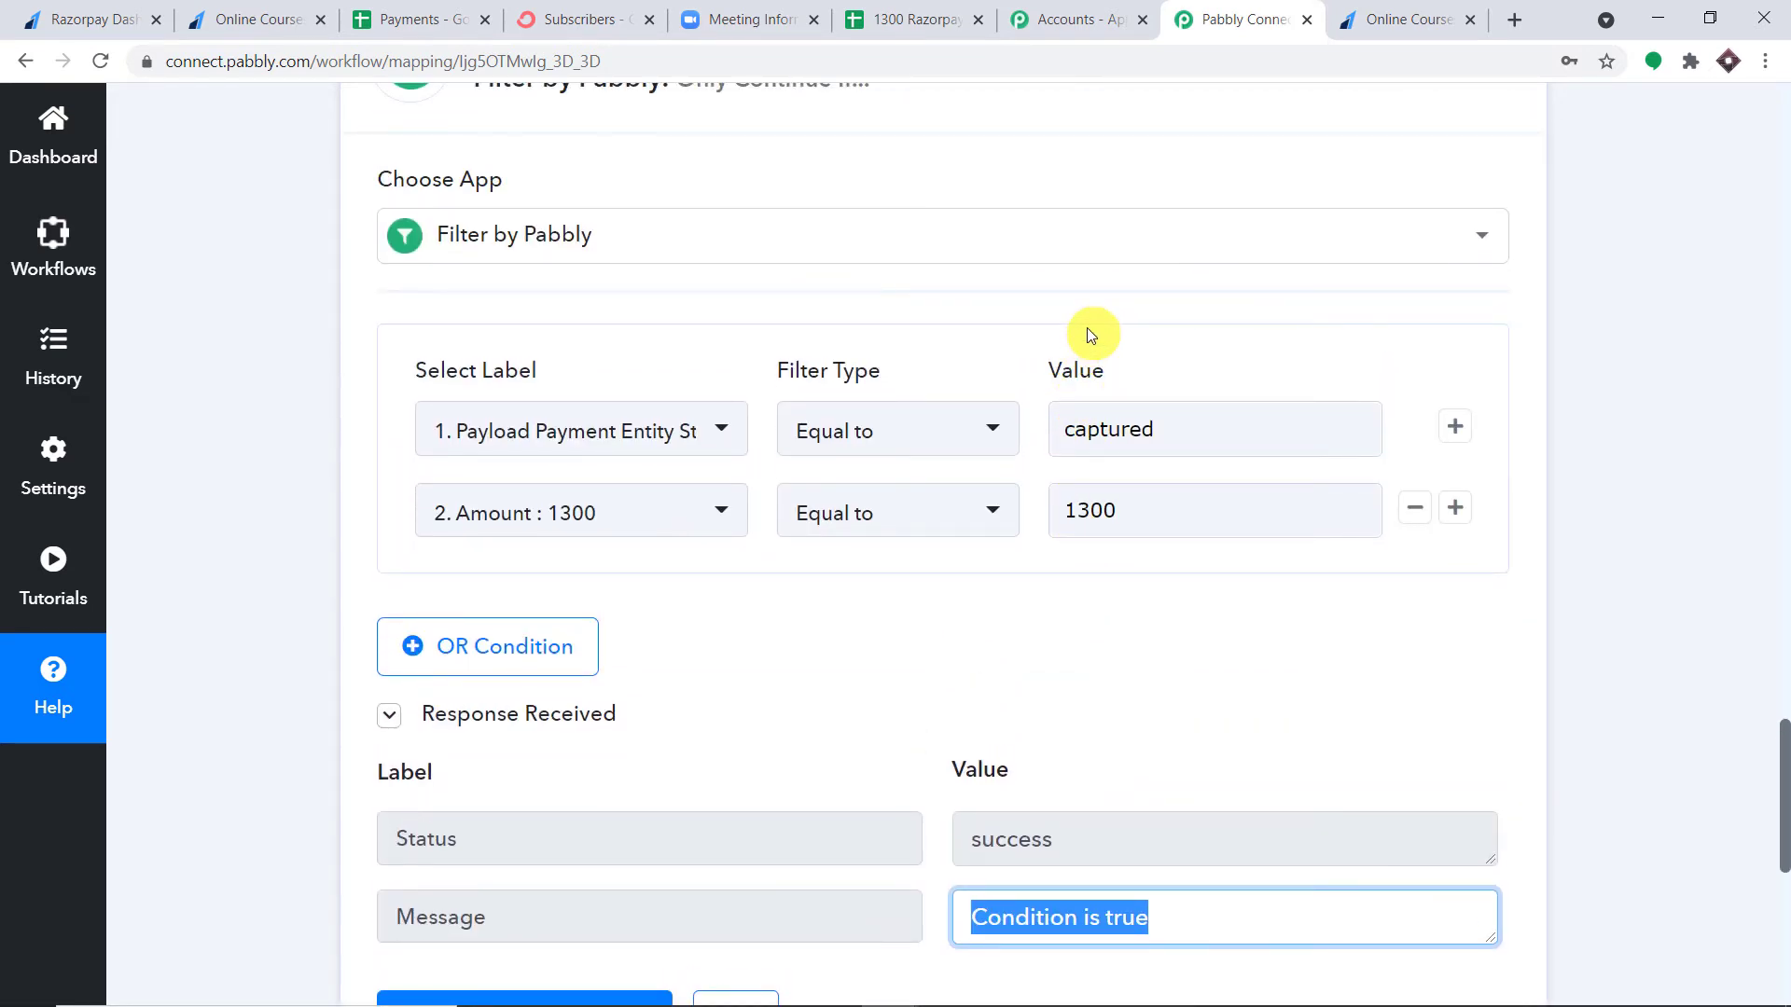
Step: Add an action step after the filter using Google Sheets with the Add New Row event
scroll(1087, 328, down, 1)
scroll(1179, 336, down, 1)
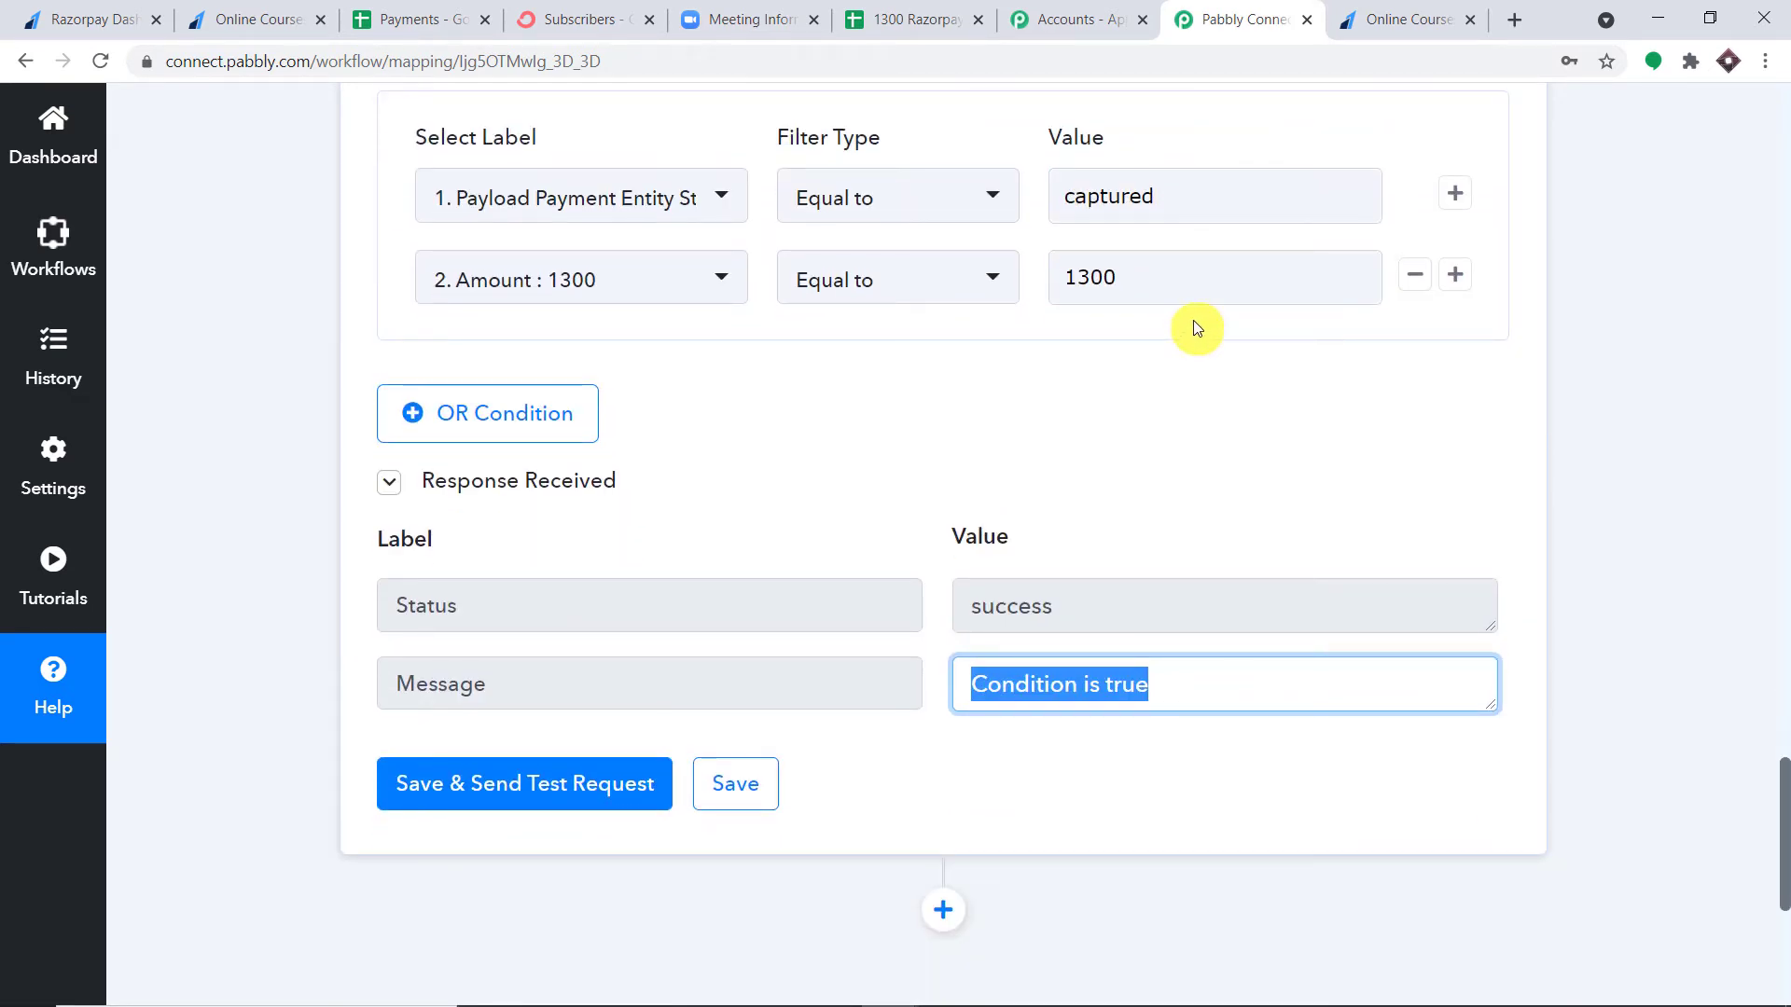
scroll(1197, 325, down, 1)
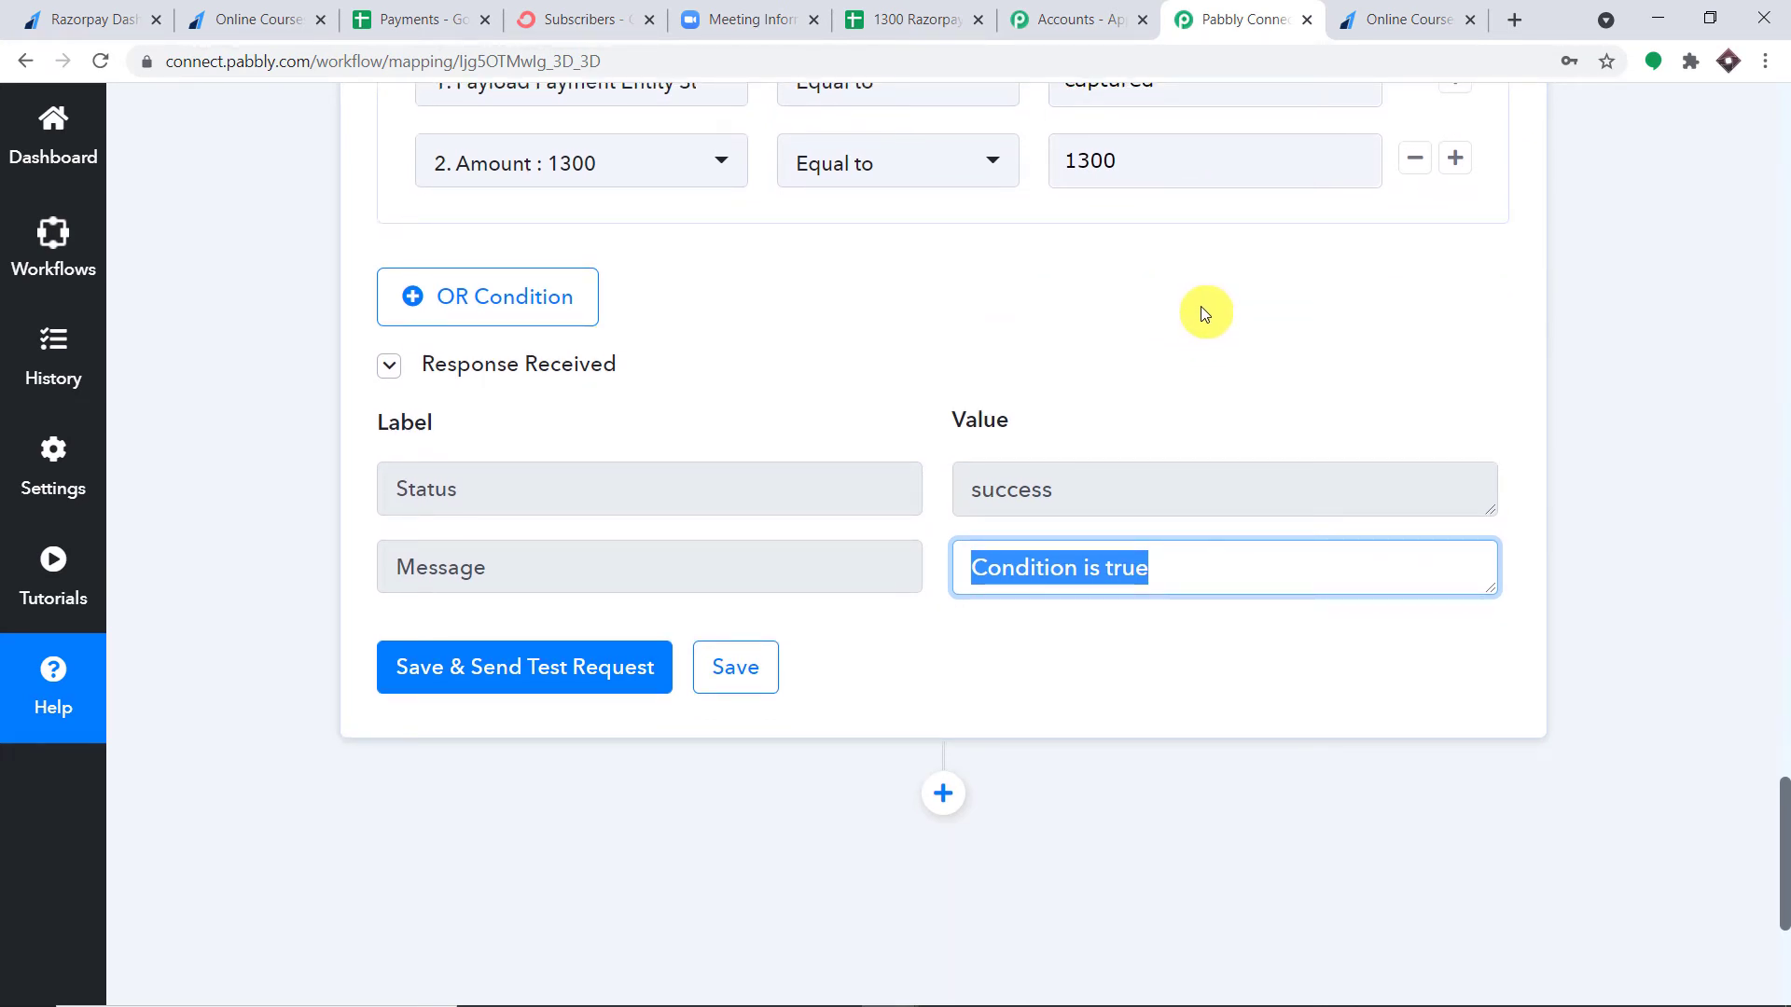
scroll(1200, 311, down, 3)
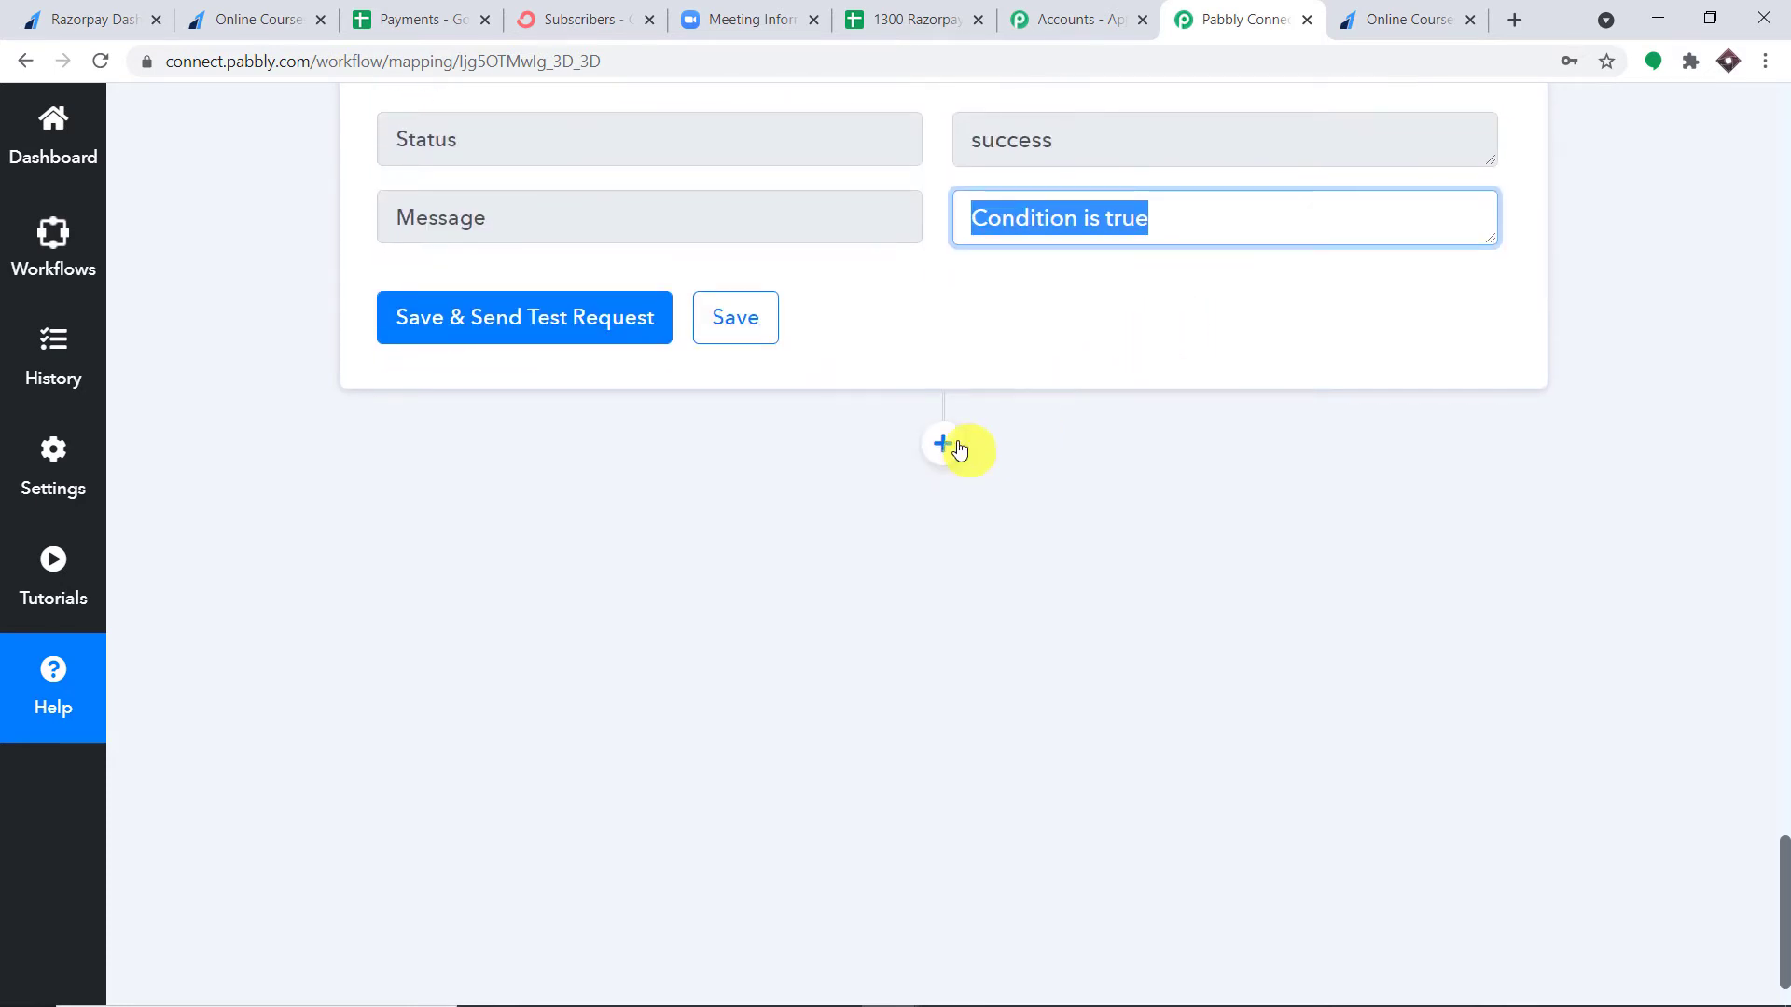
click(942, 444)
scroll(1026, 371, down, 1)
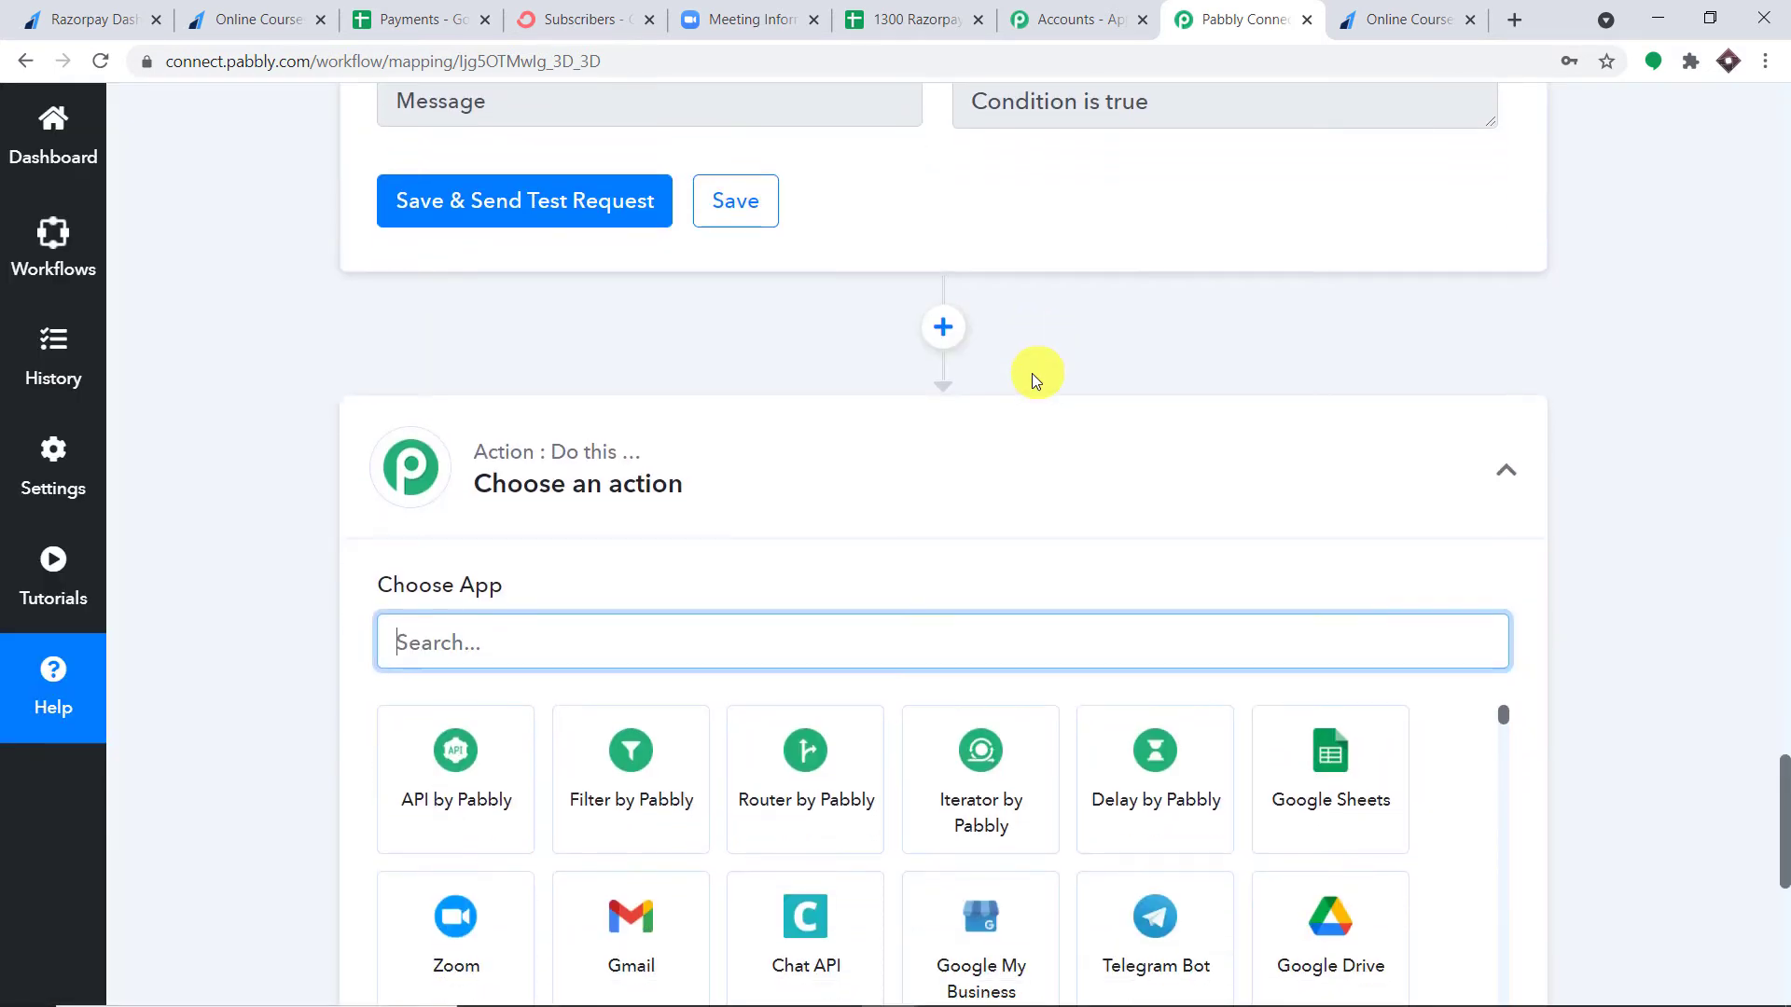
scroll(1032, 375, down, 2)
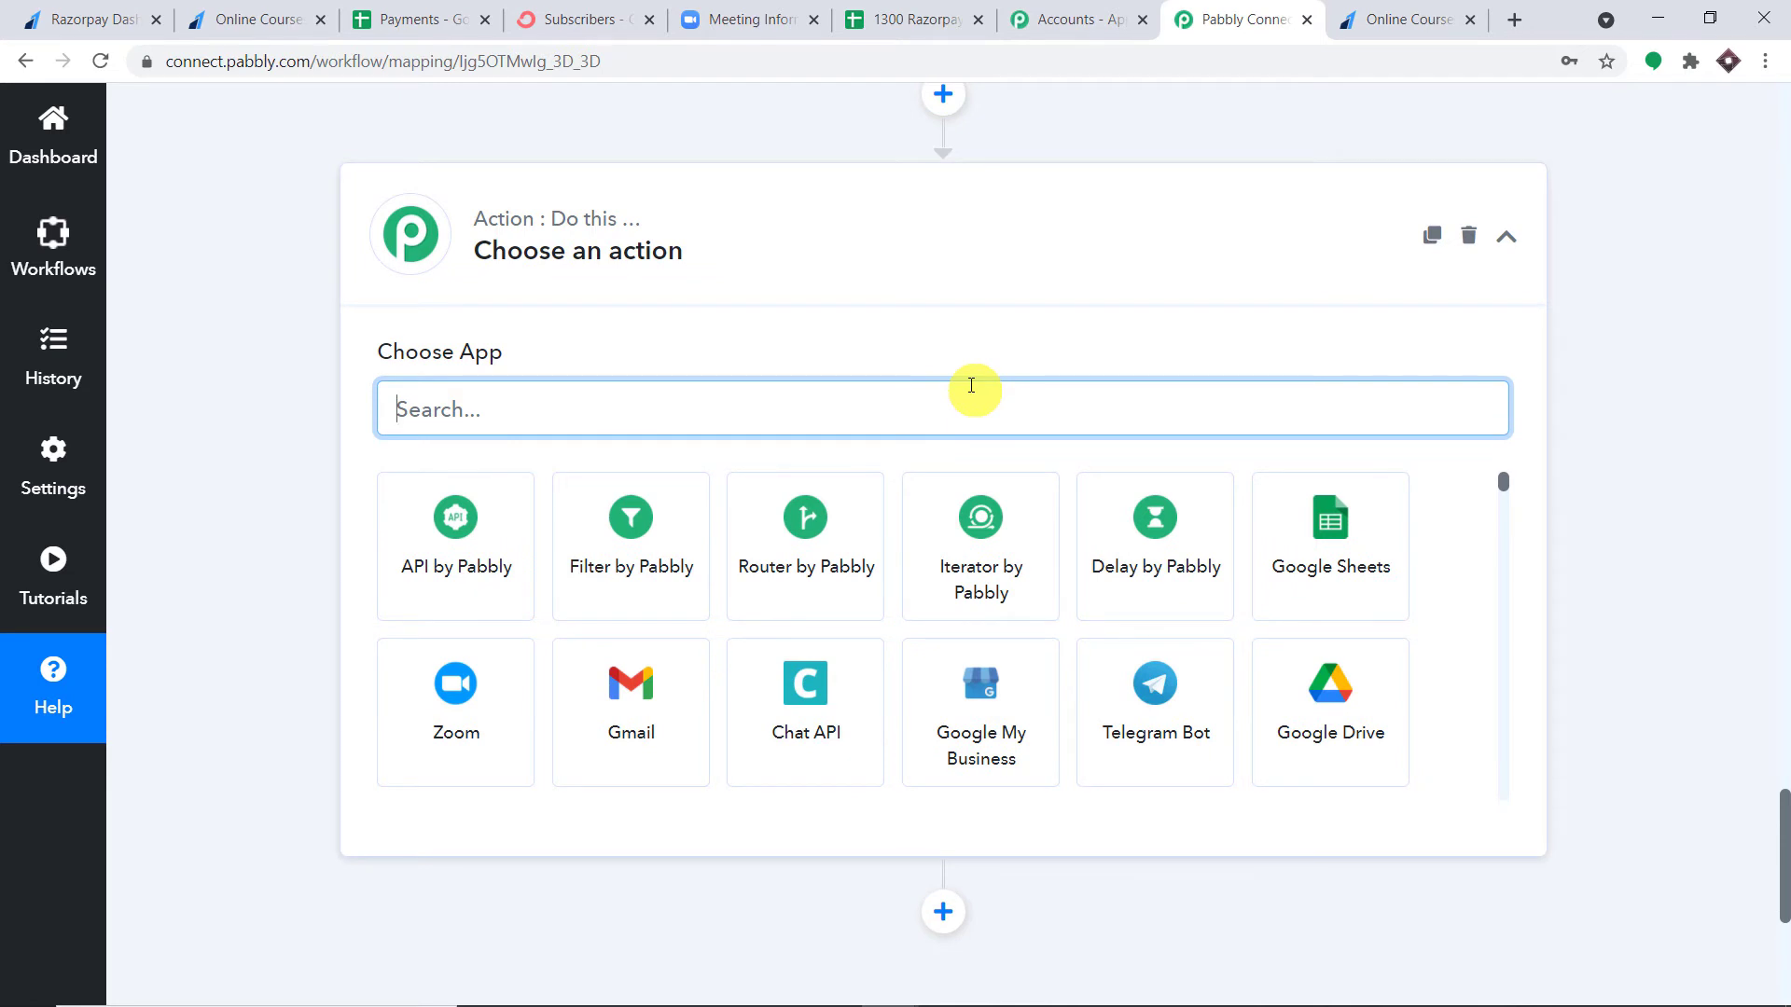
text(google)
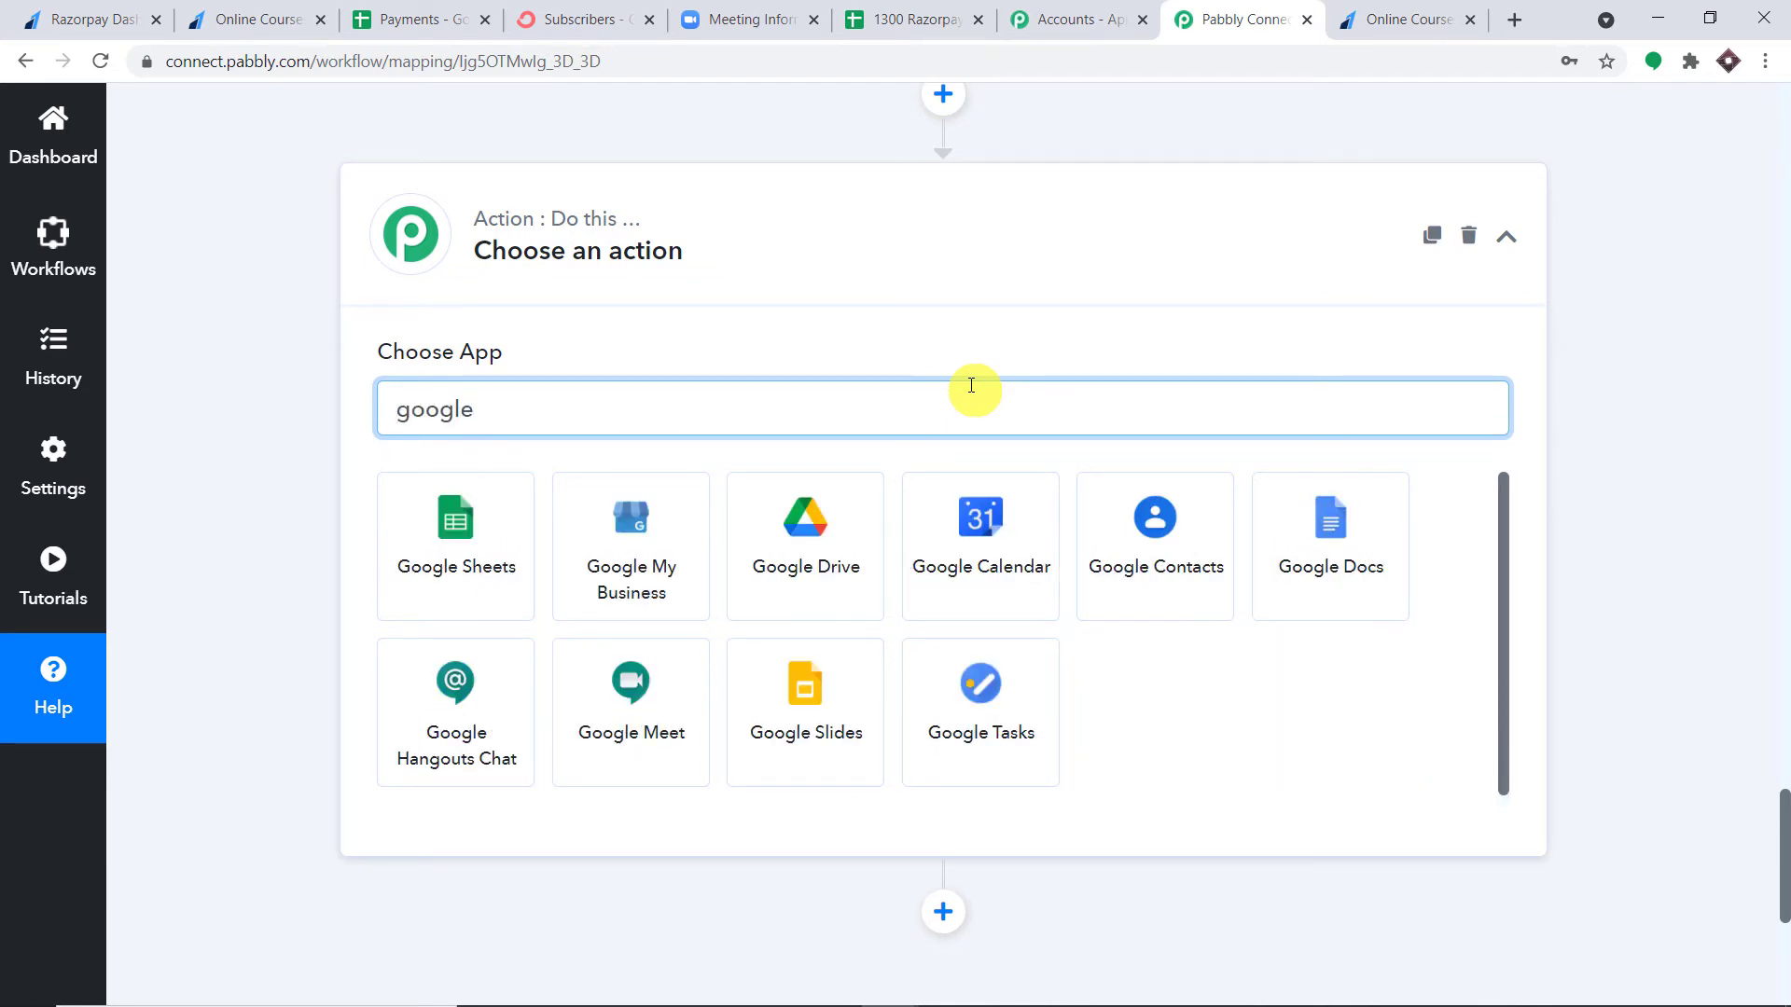
click(448, 550)
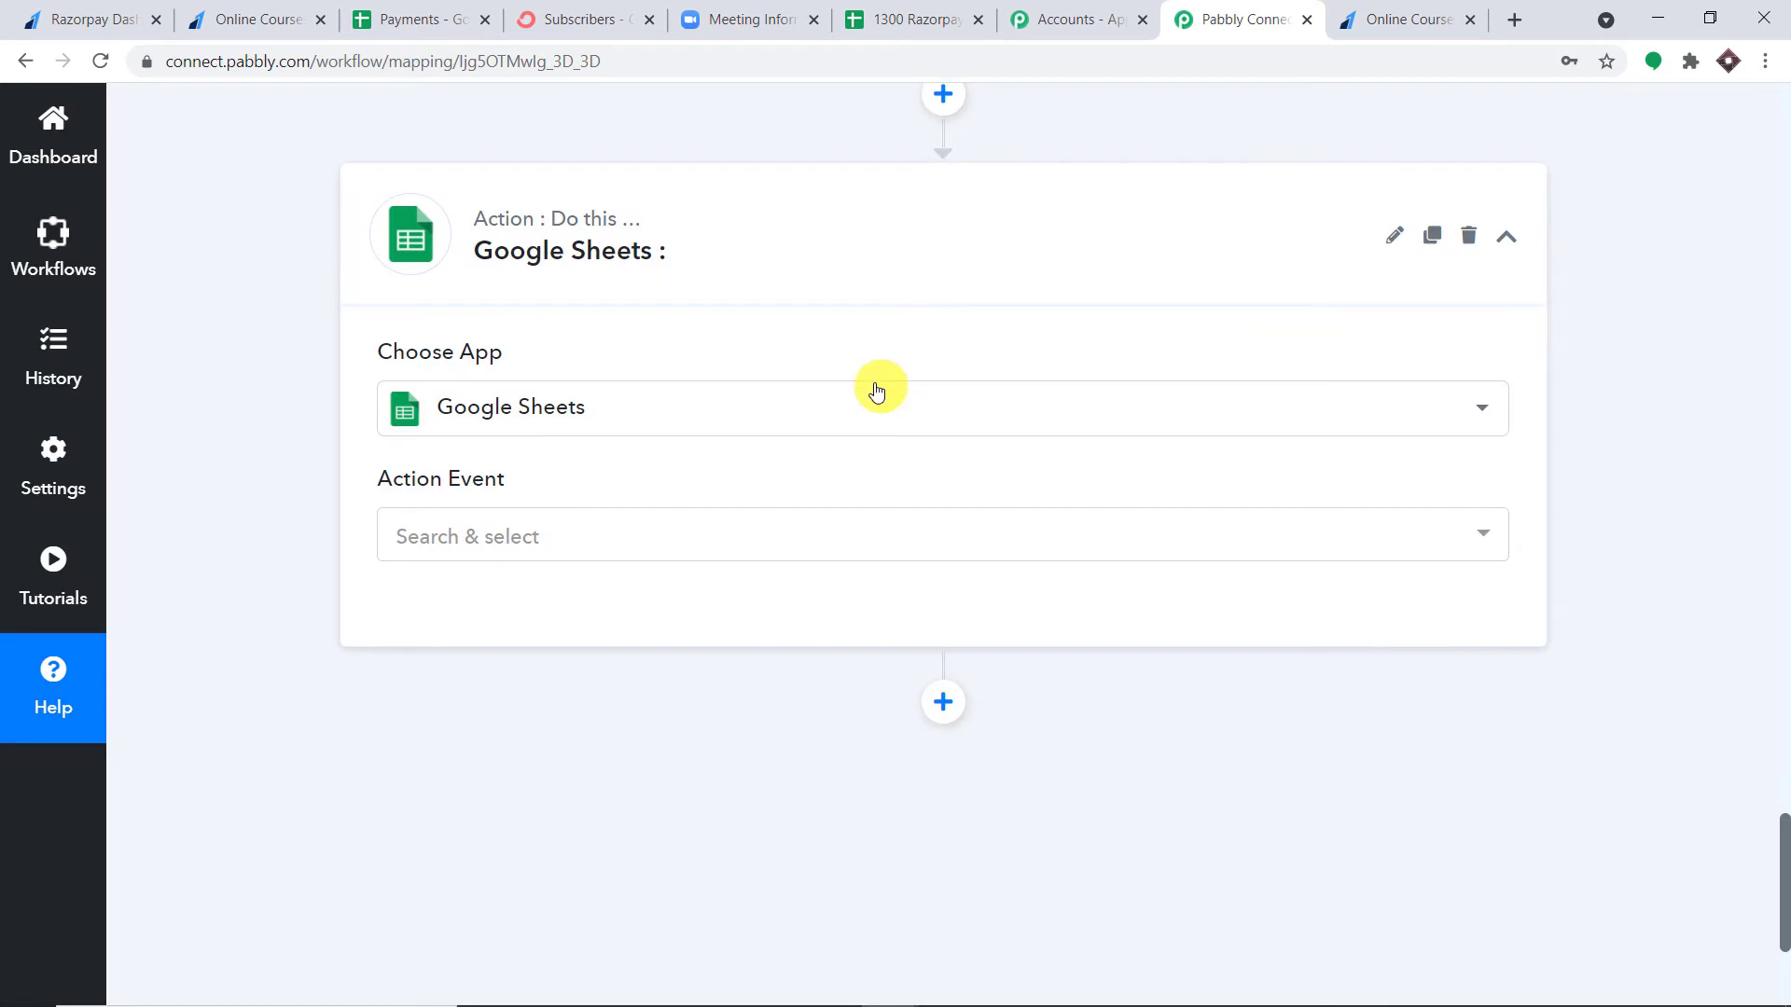
click(628, 537)
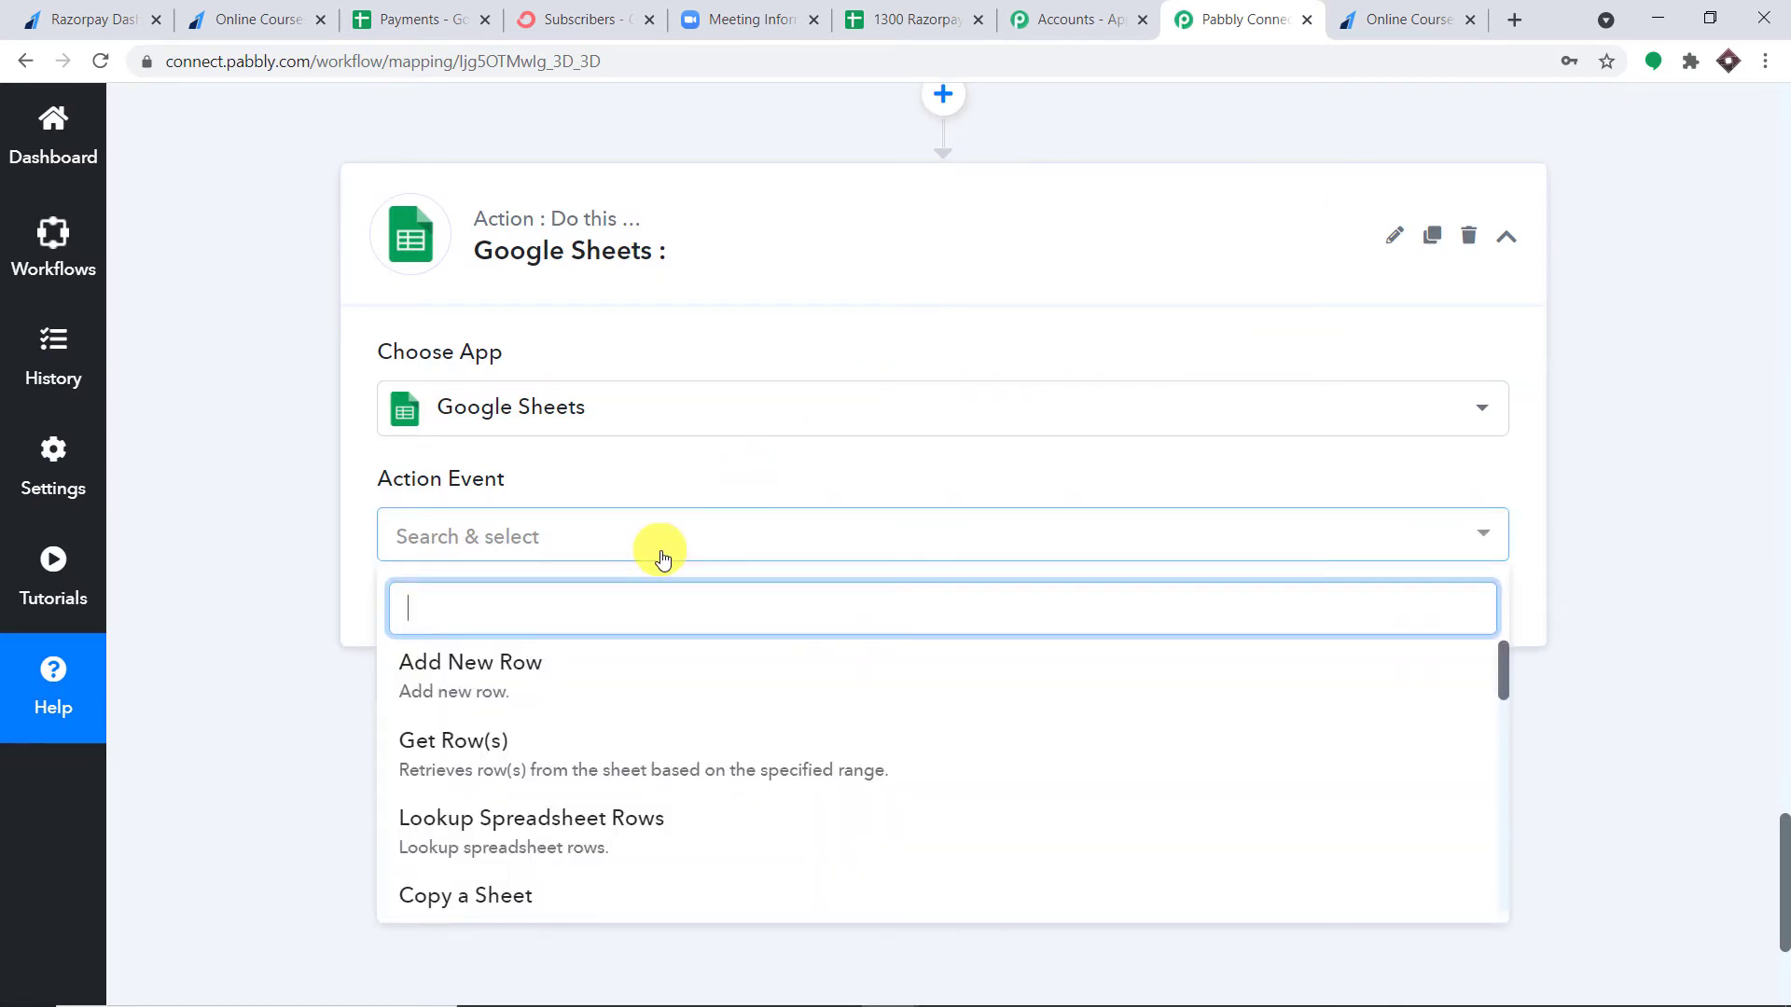
click(631, 671)
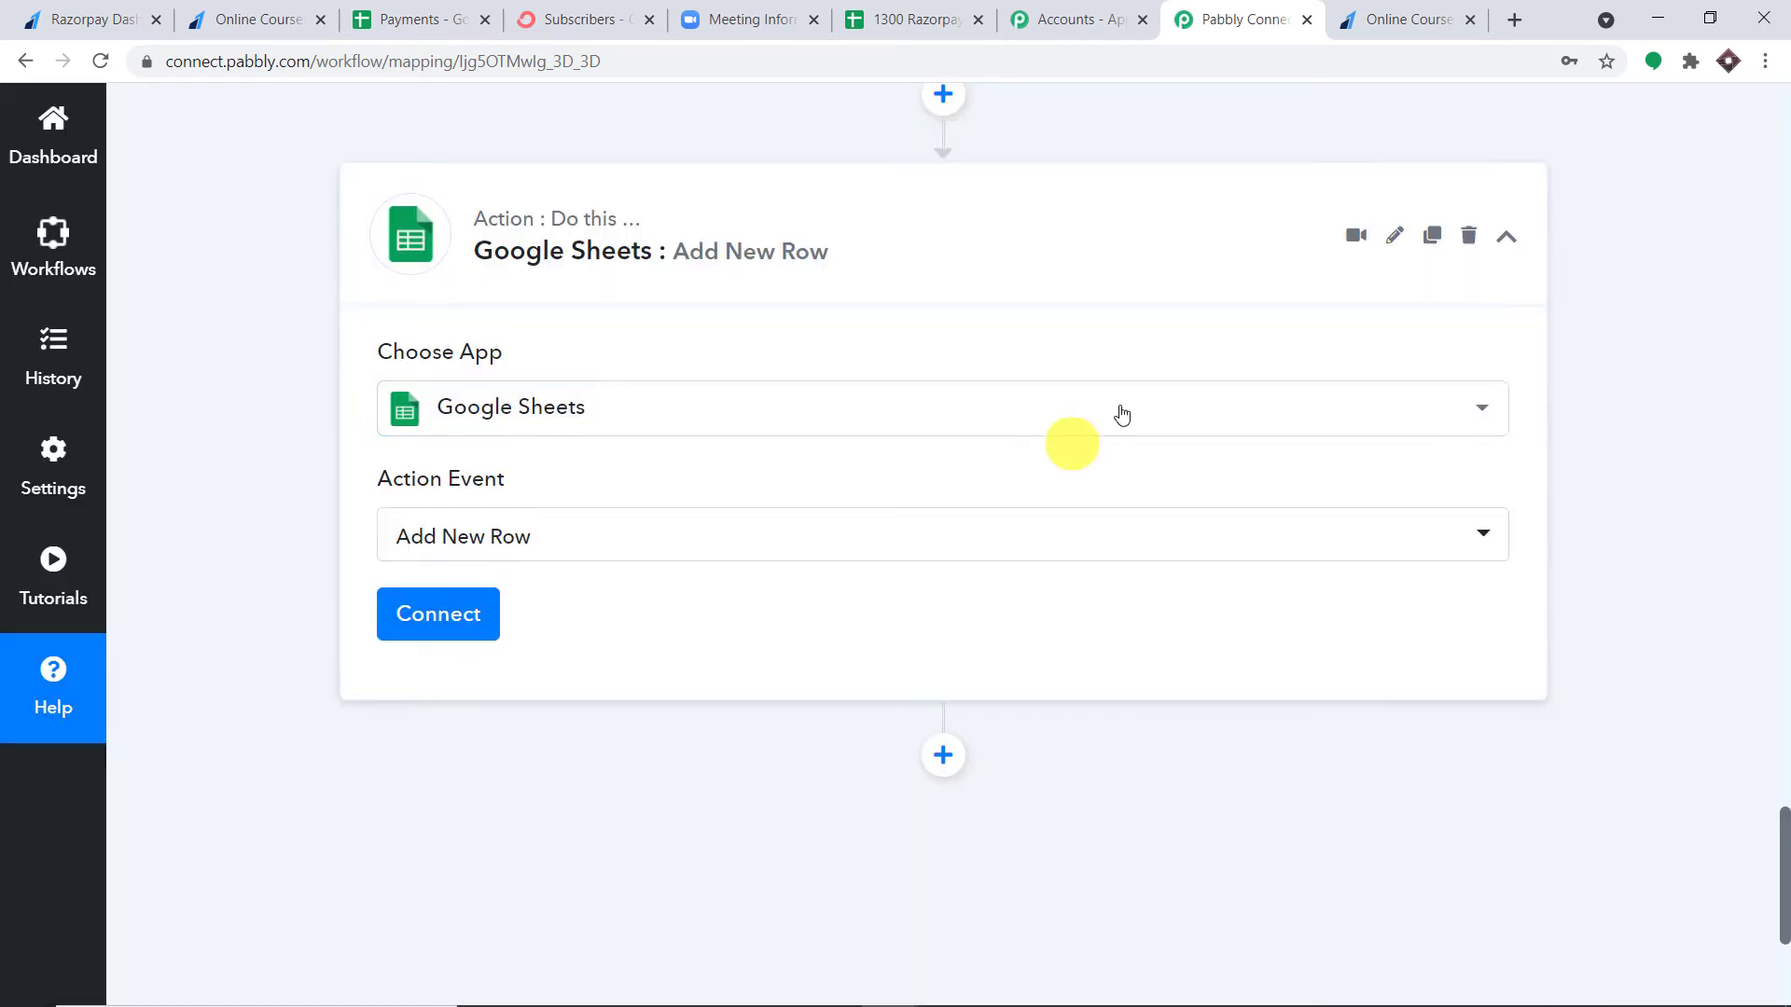
Step: Add a new Google Sheets connection and authorize Pabbly Connect Sheets with the Google account
click(431, 613)
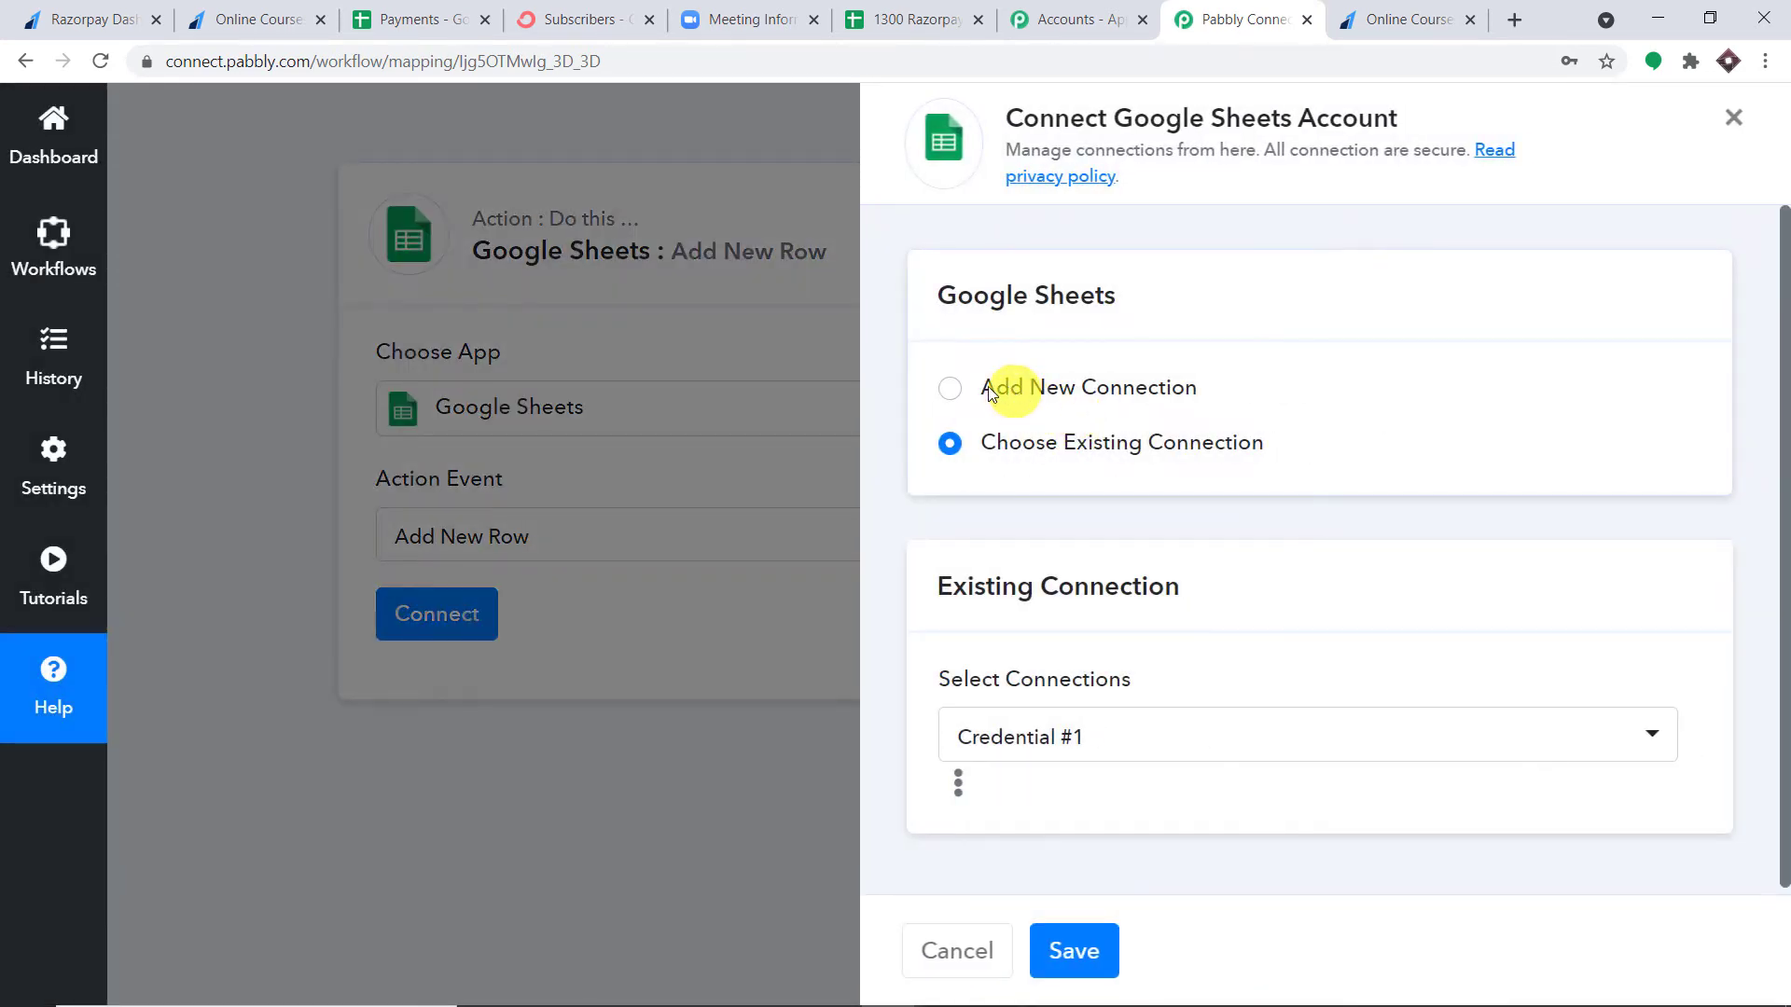
click(956, 397)
click(1073, 694)
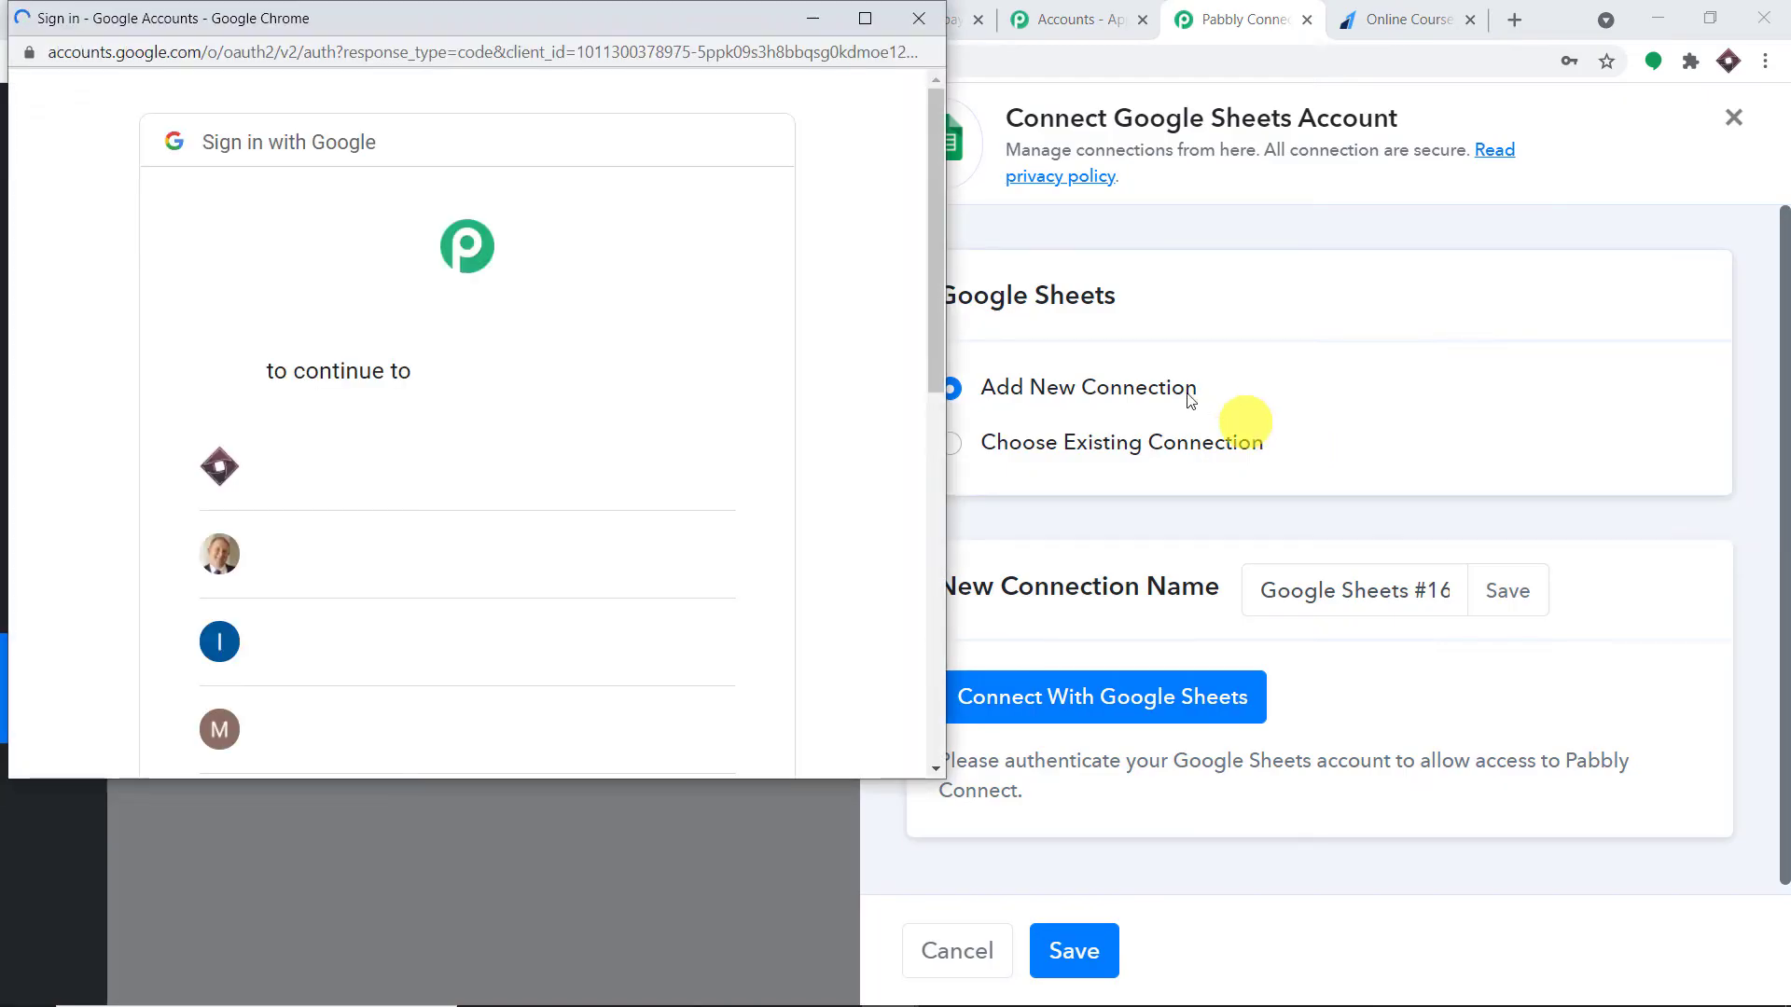
drag(591, 18, 1561, 125)
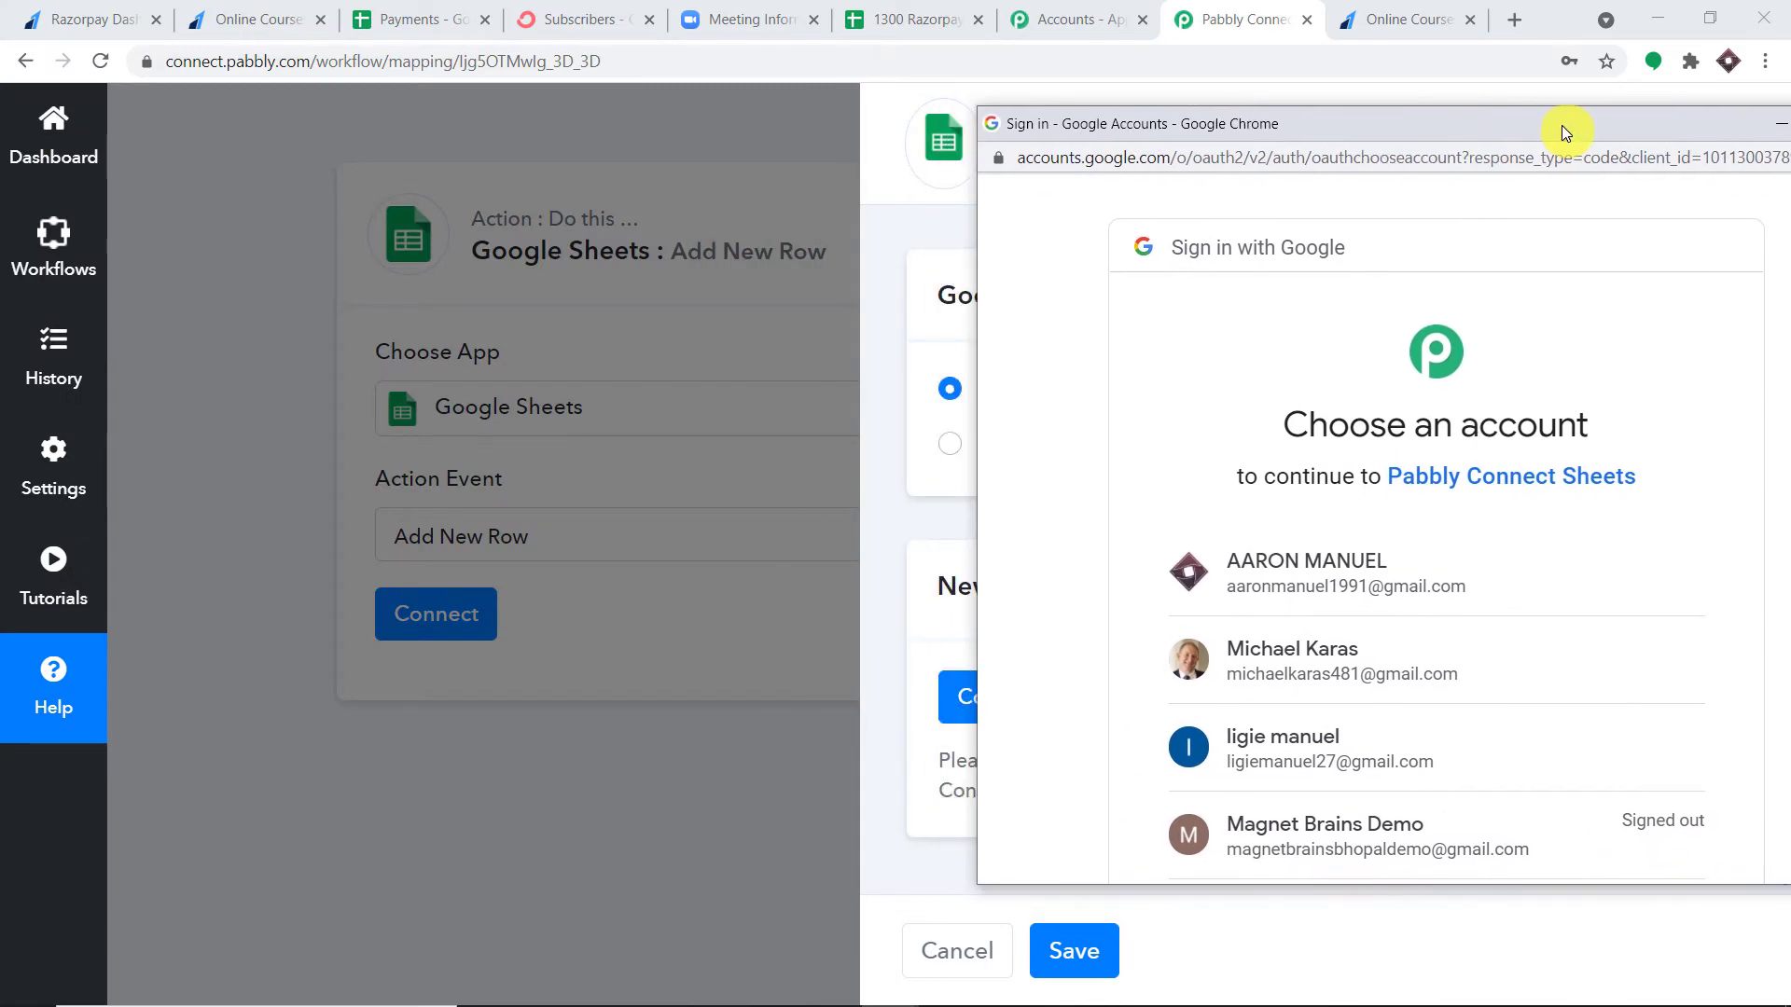
scroll(1346, 578, down, 4)
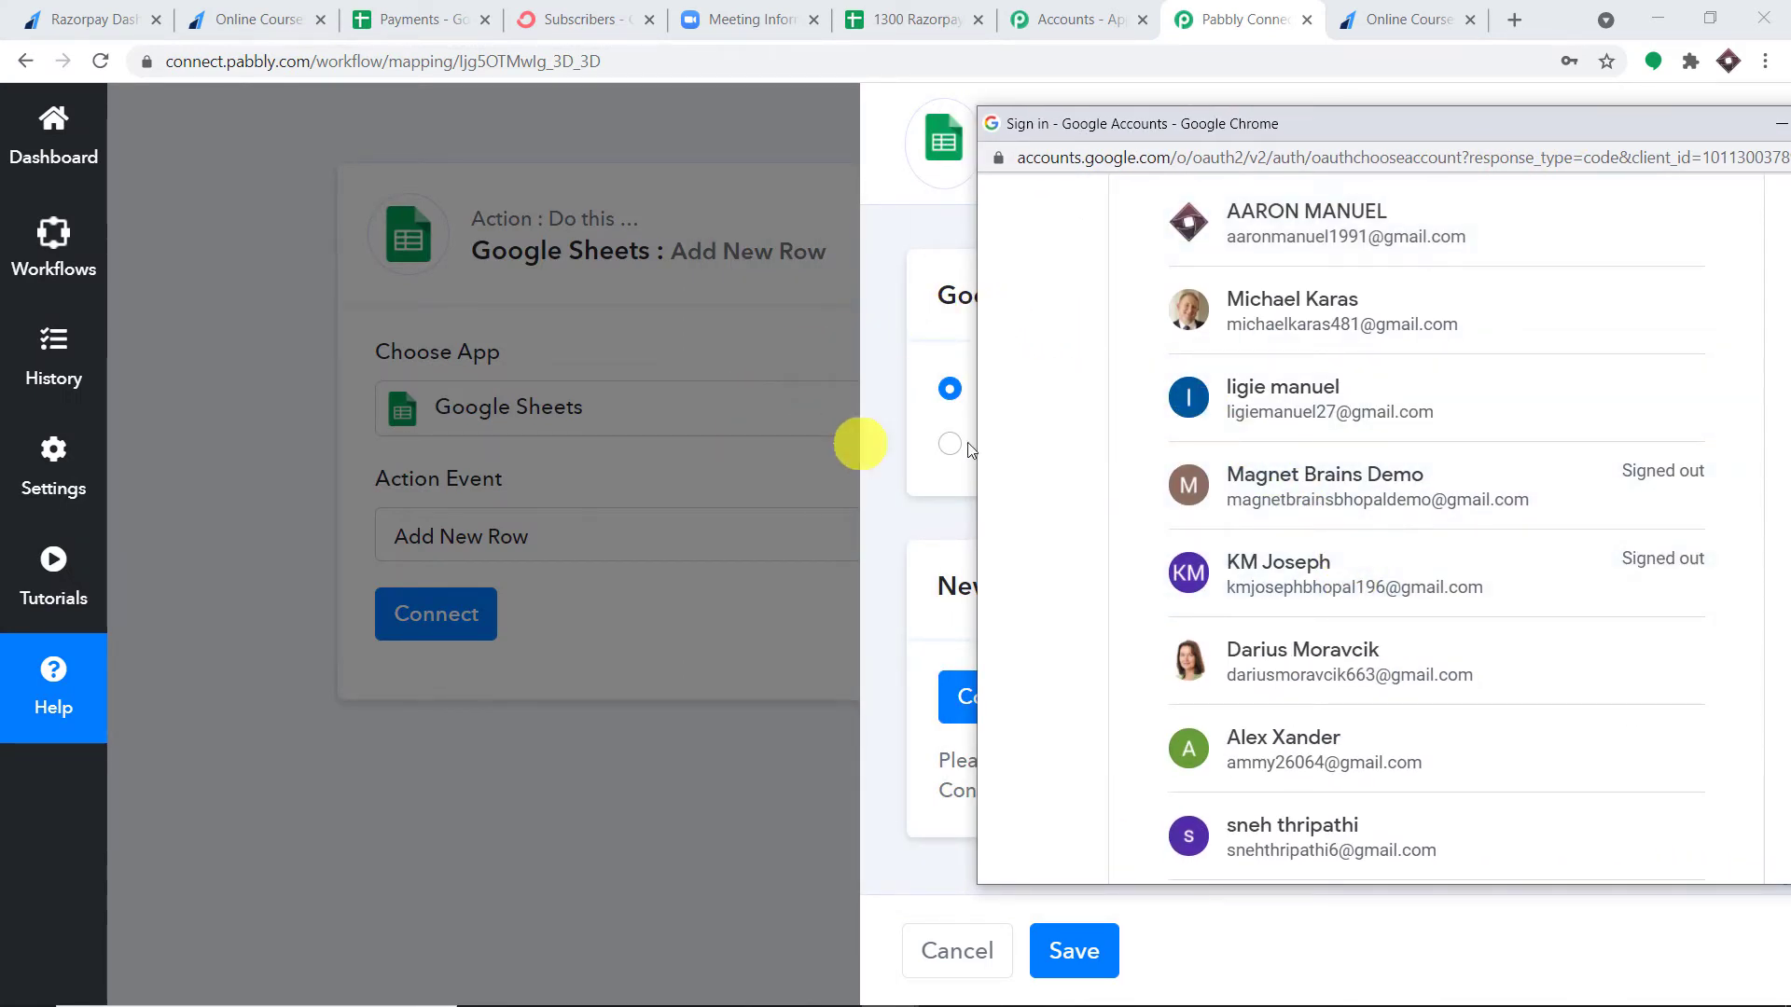
scroll(1039, 432, up, 3)
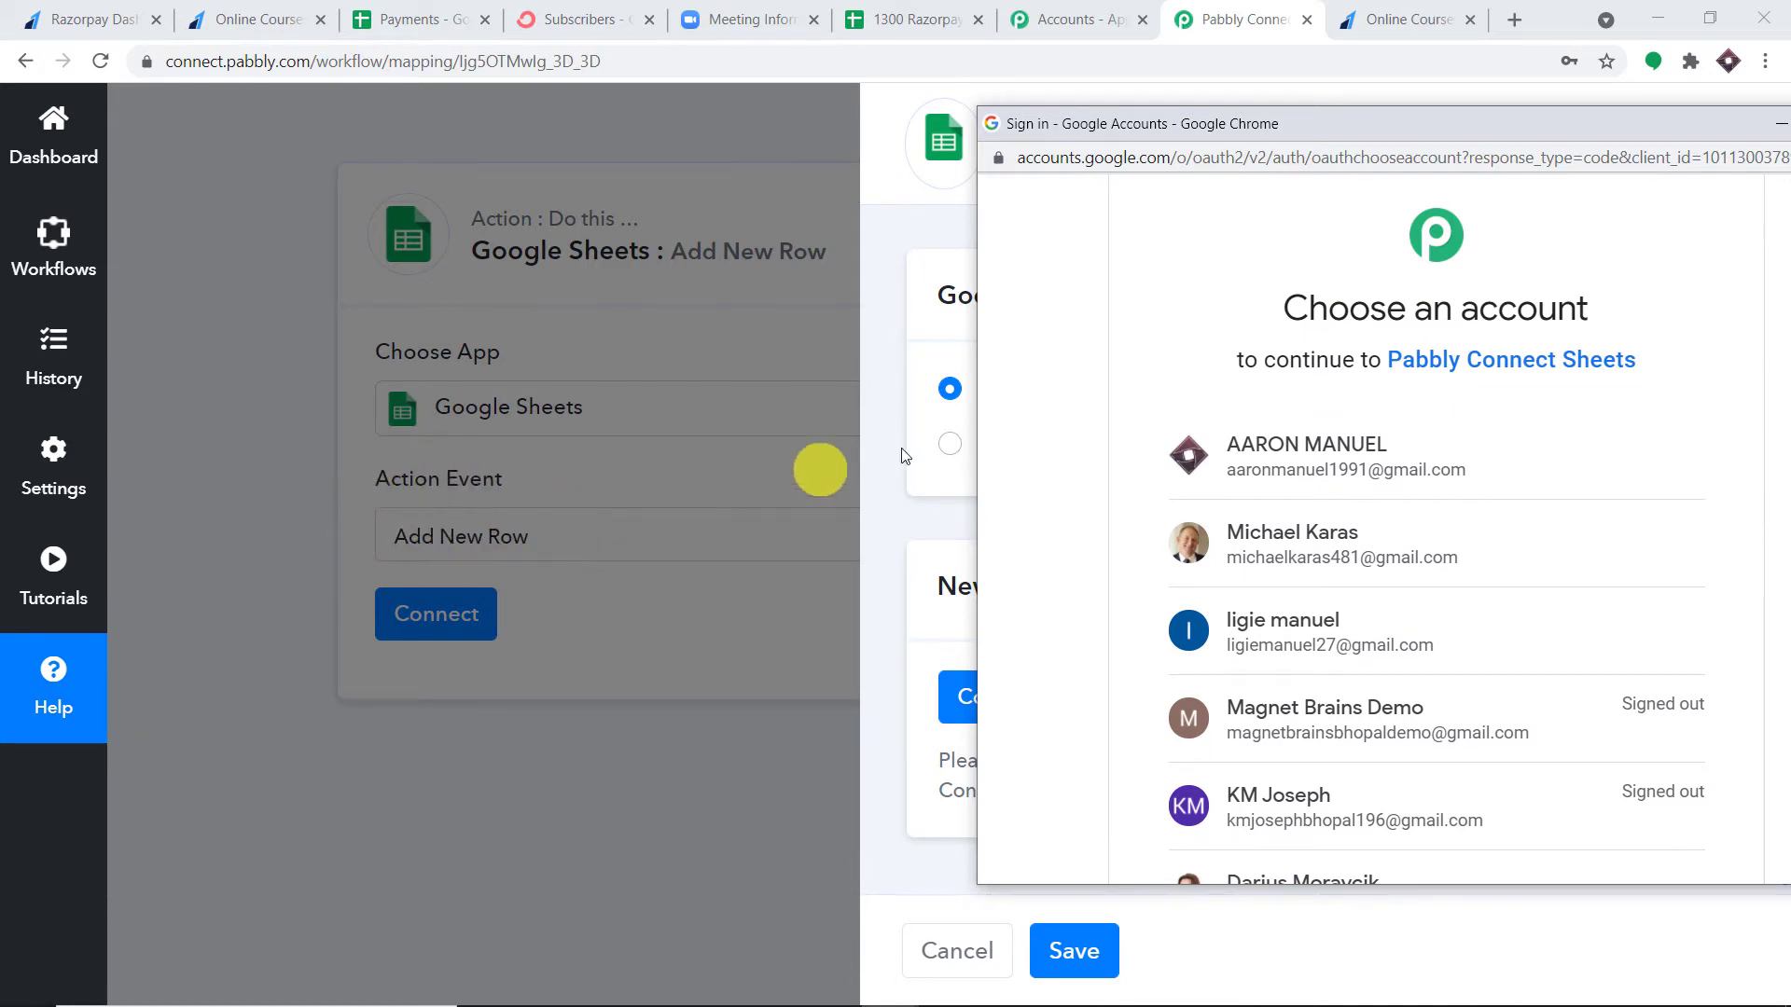
scroll(1222, 401, down, 1)
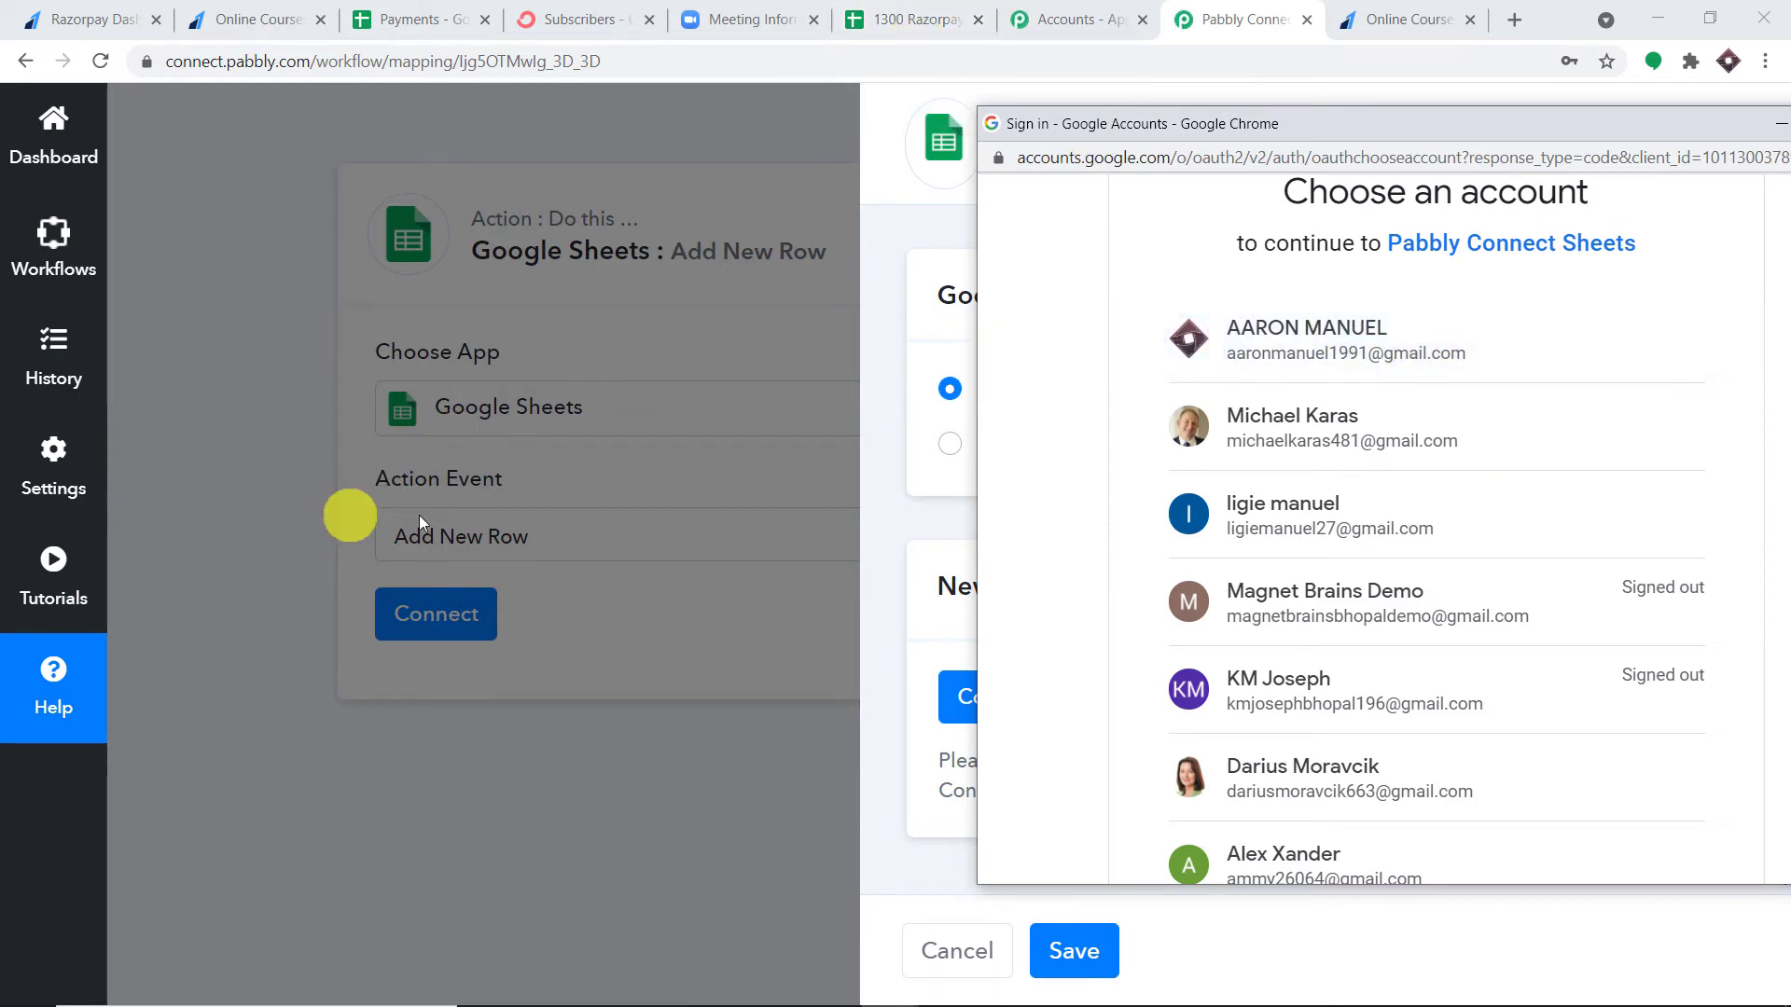
click(1271, 334)
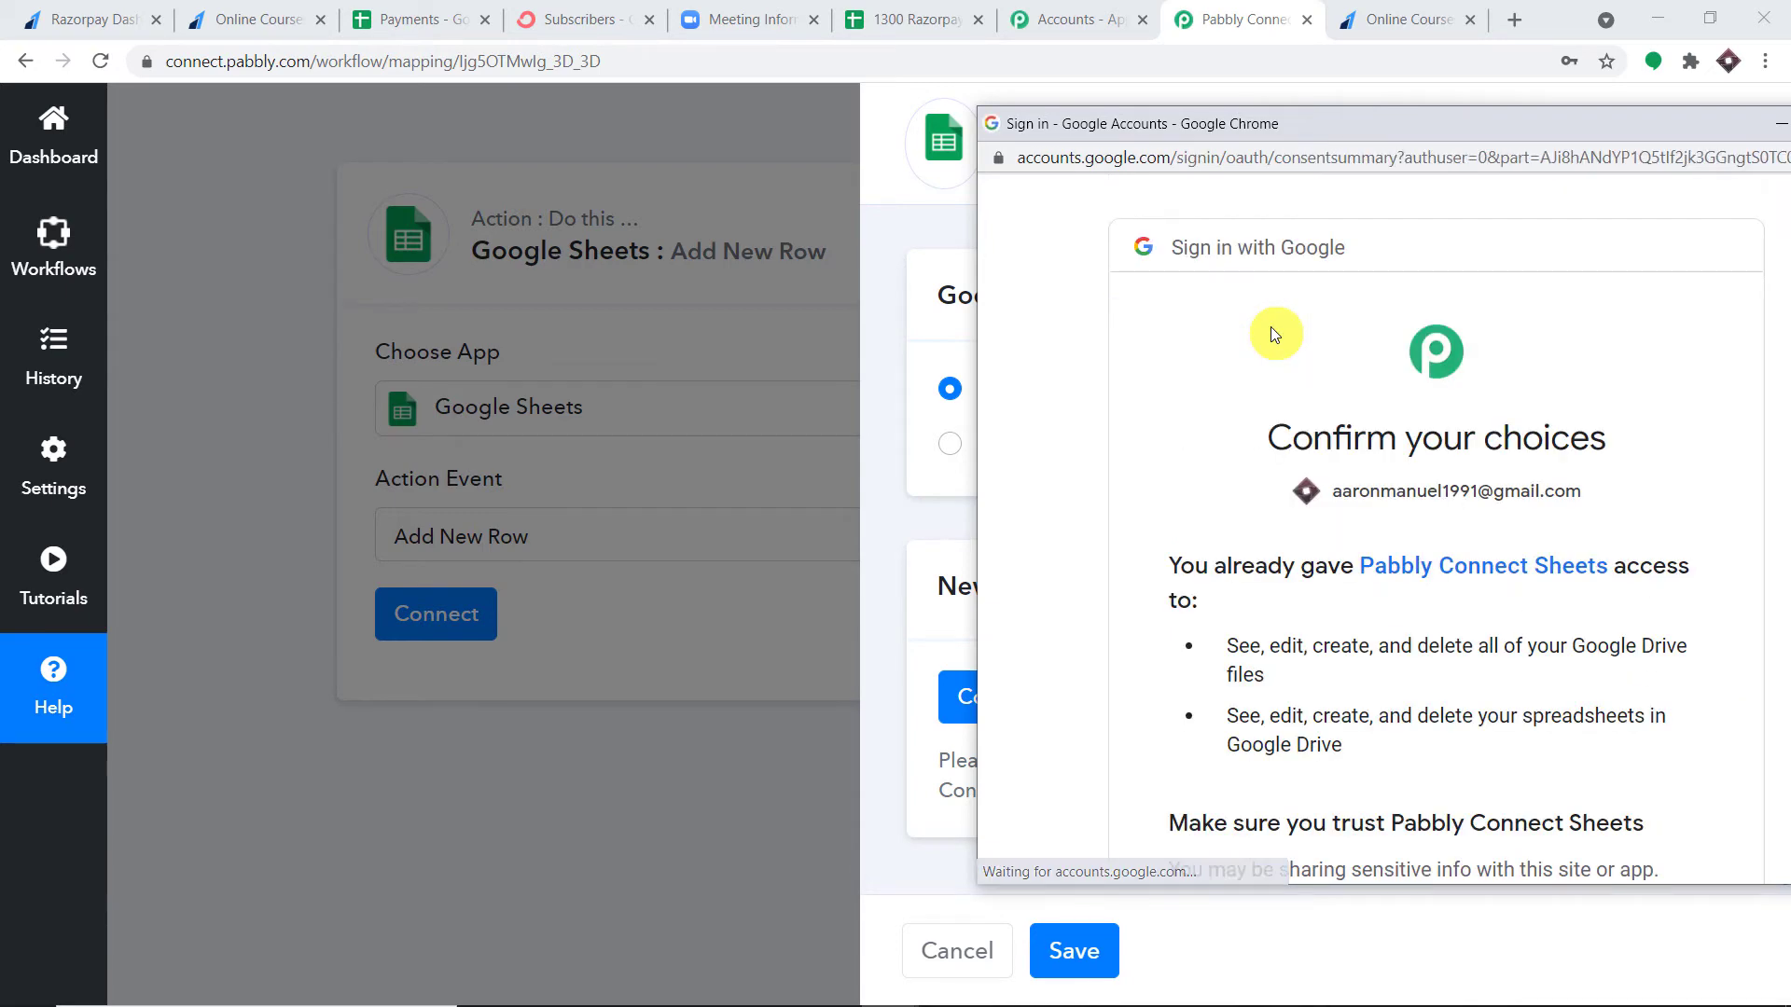
scroll(1270, 392, down, 5)
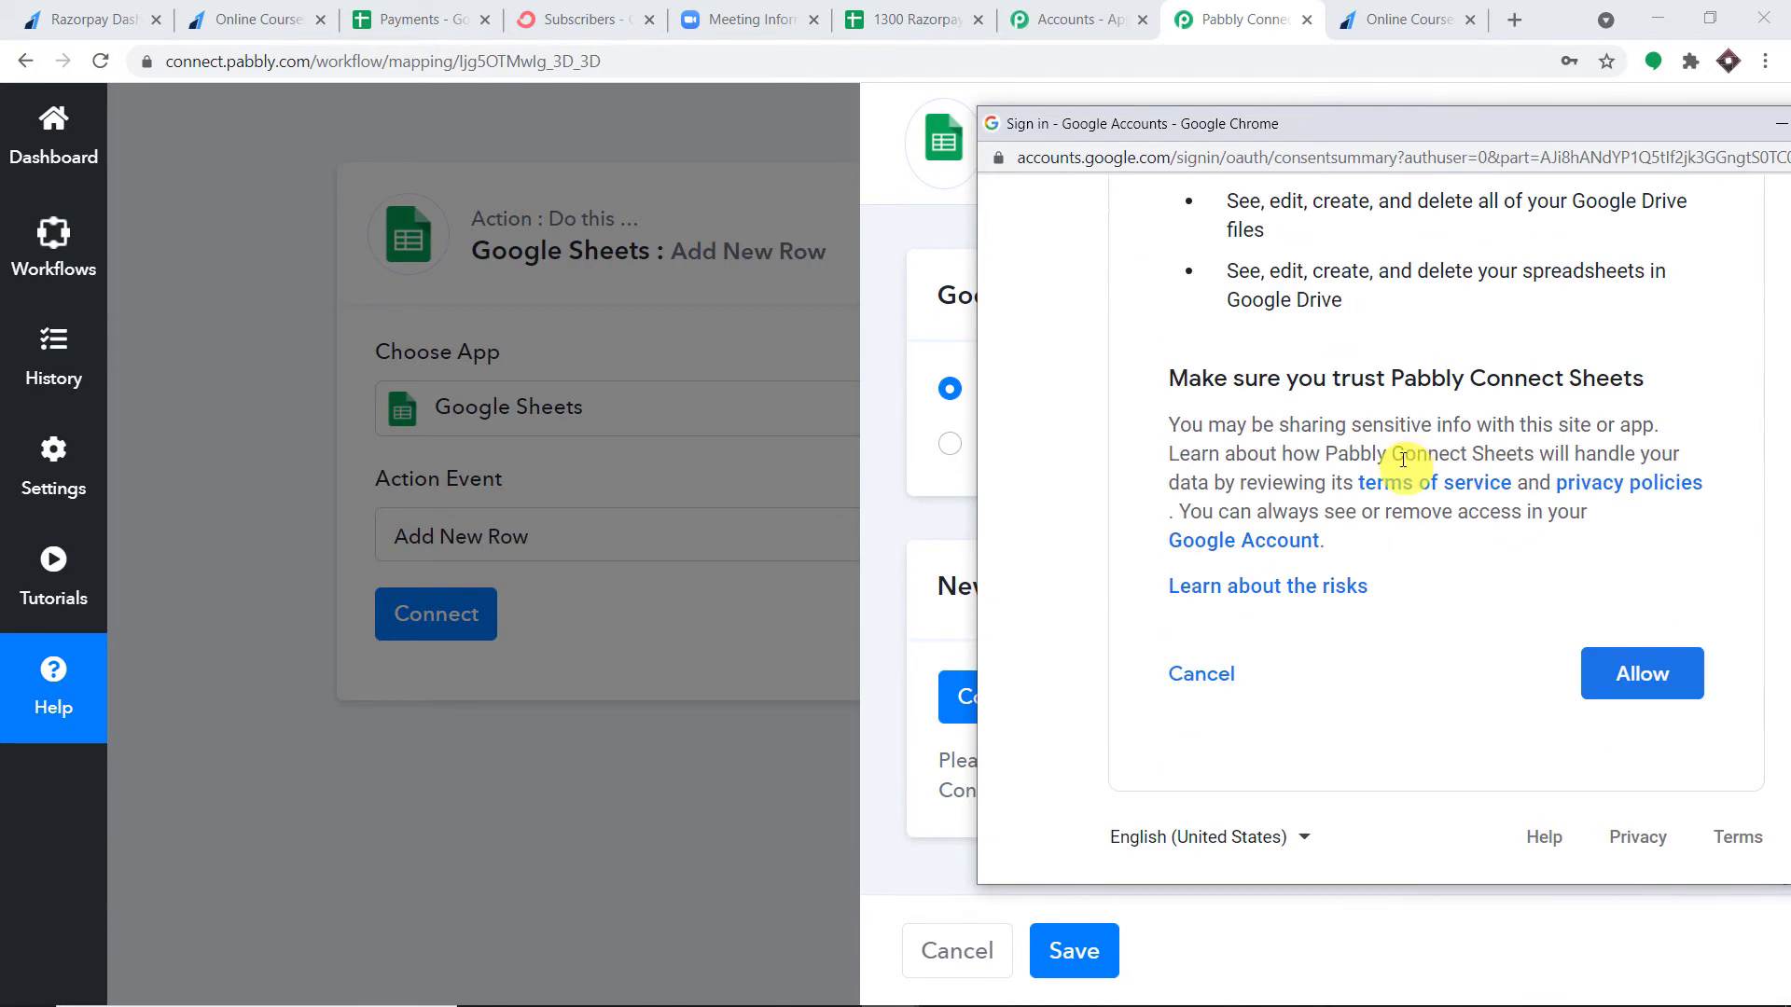
click(1676, 678)
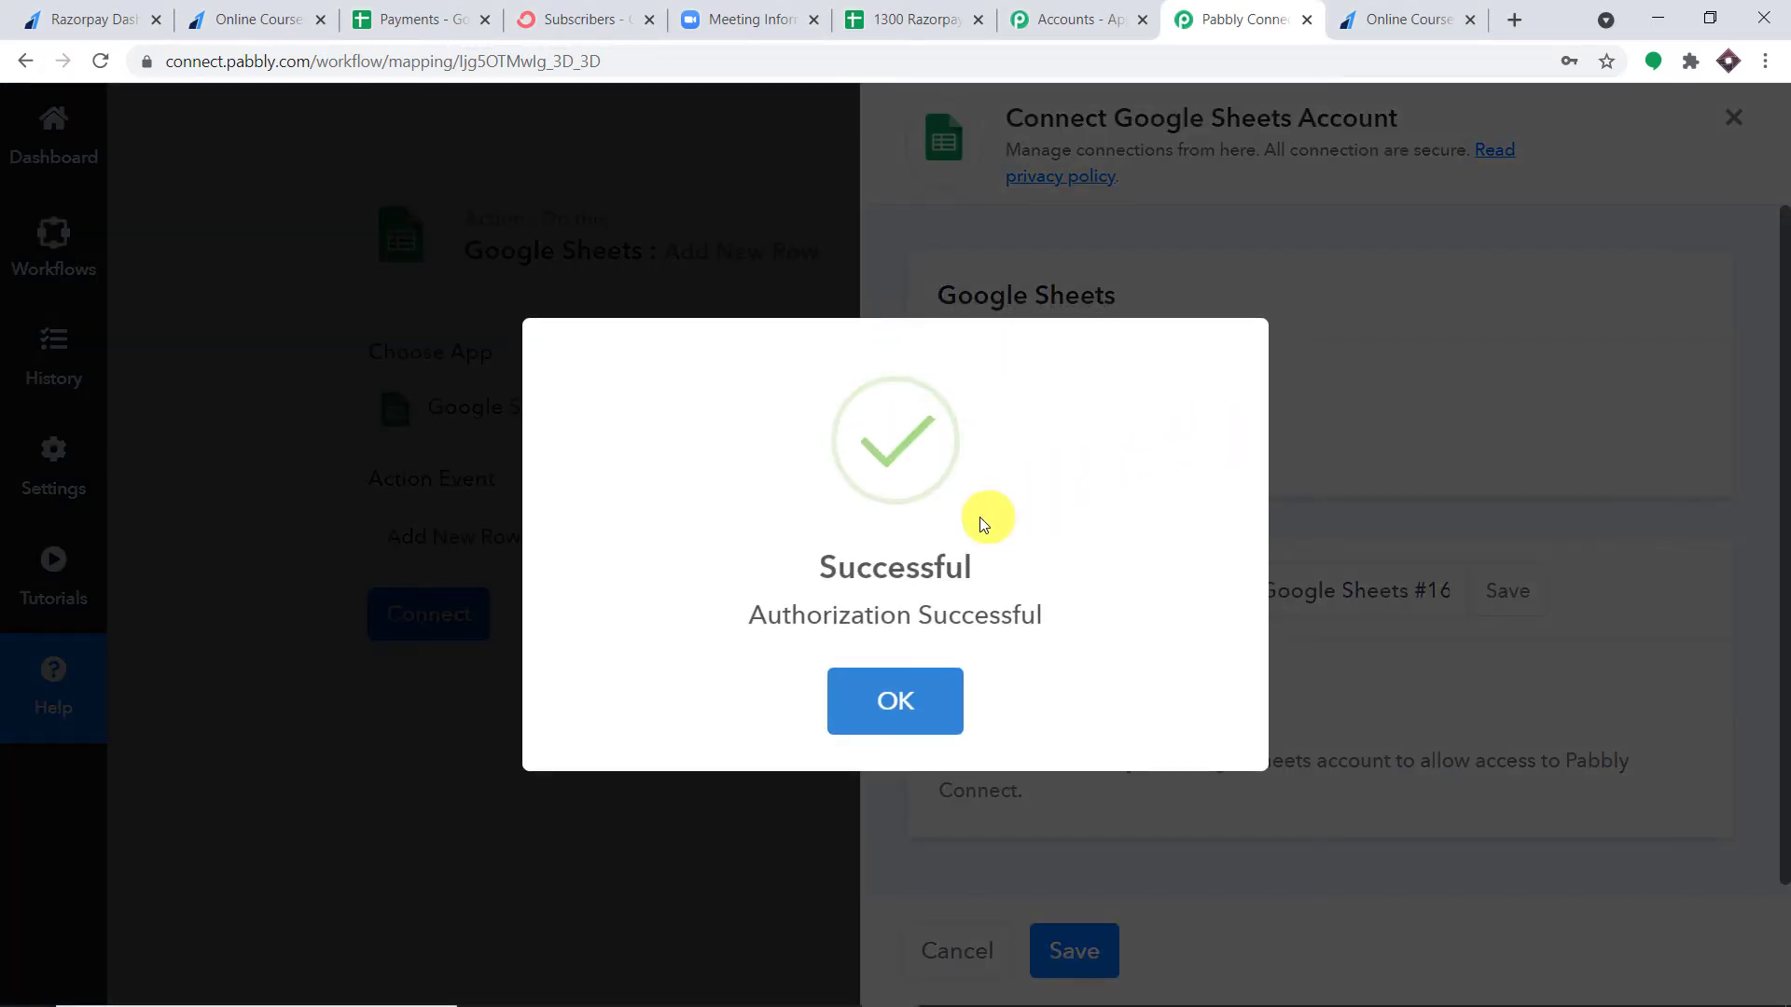
click(933, 685)
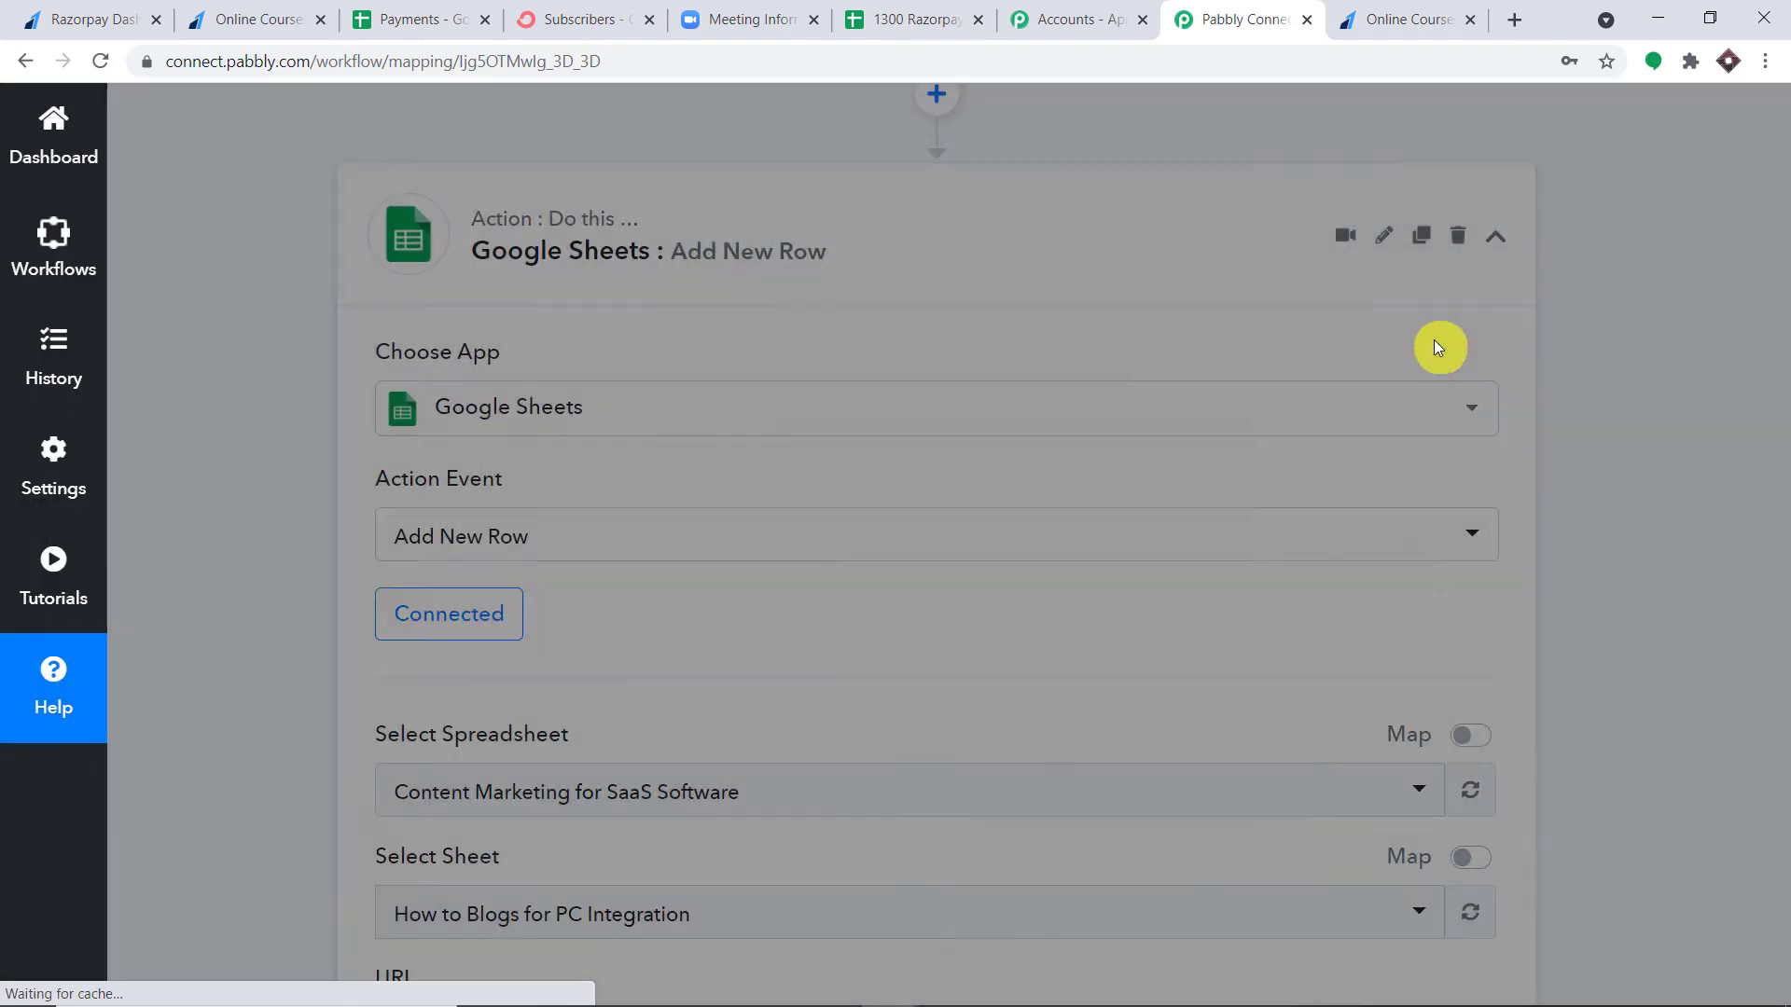
Step: Check the target spreadsheet's title in Google Sheets and select 1300 Razorpay Datasheet as the action's spreadsheet
scroll(1368, 340, down, 4)
scroll(1365, 332, down, 1)
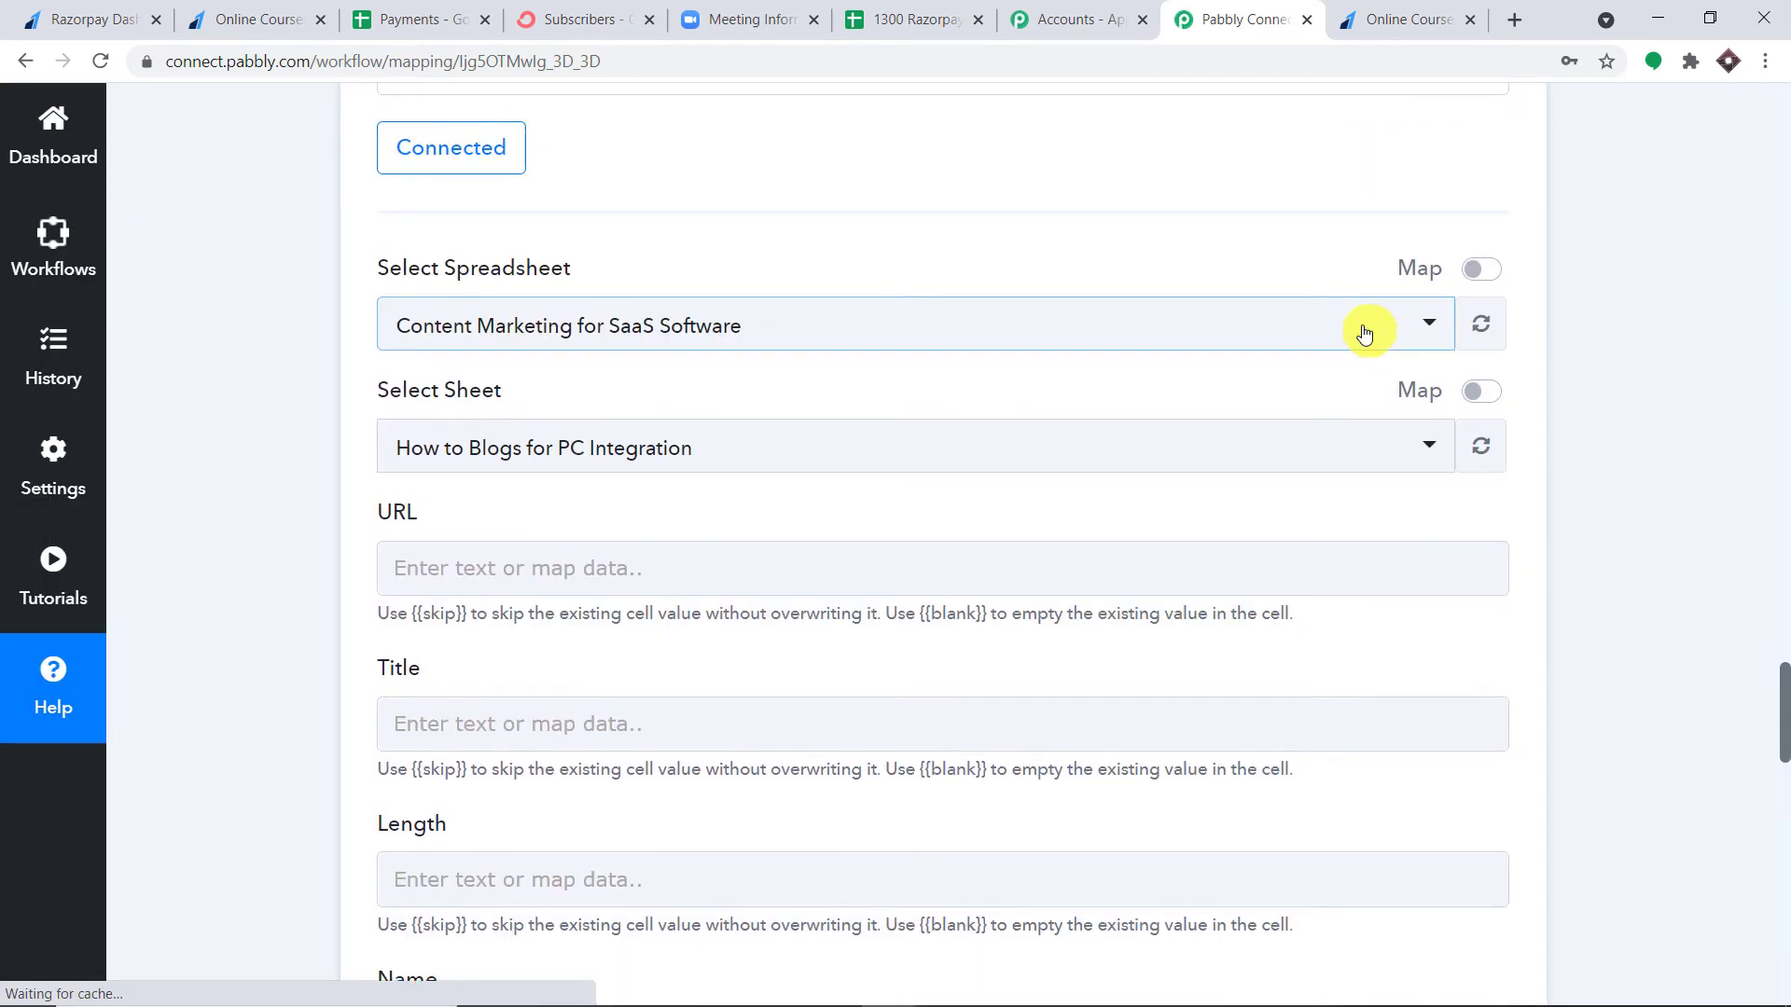
scroll(1352, 326, down, 3)
scroll(1337, 333, up, 6)
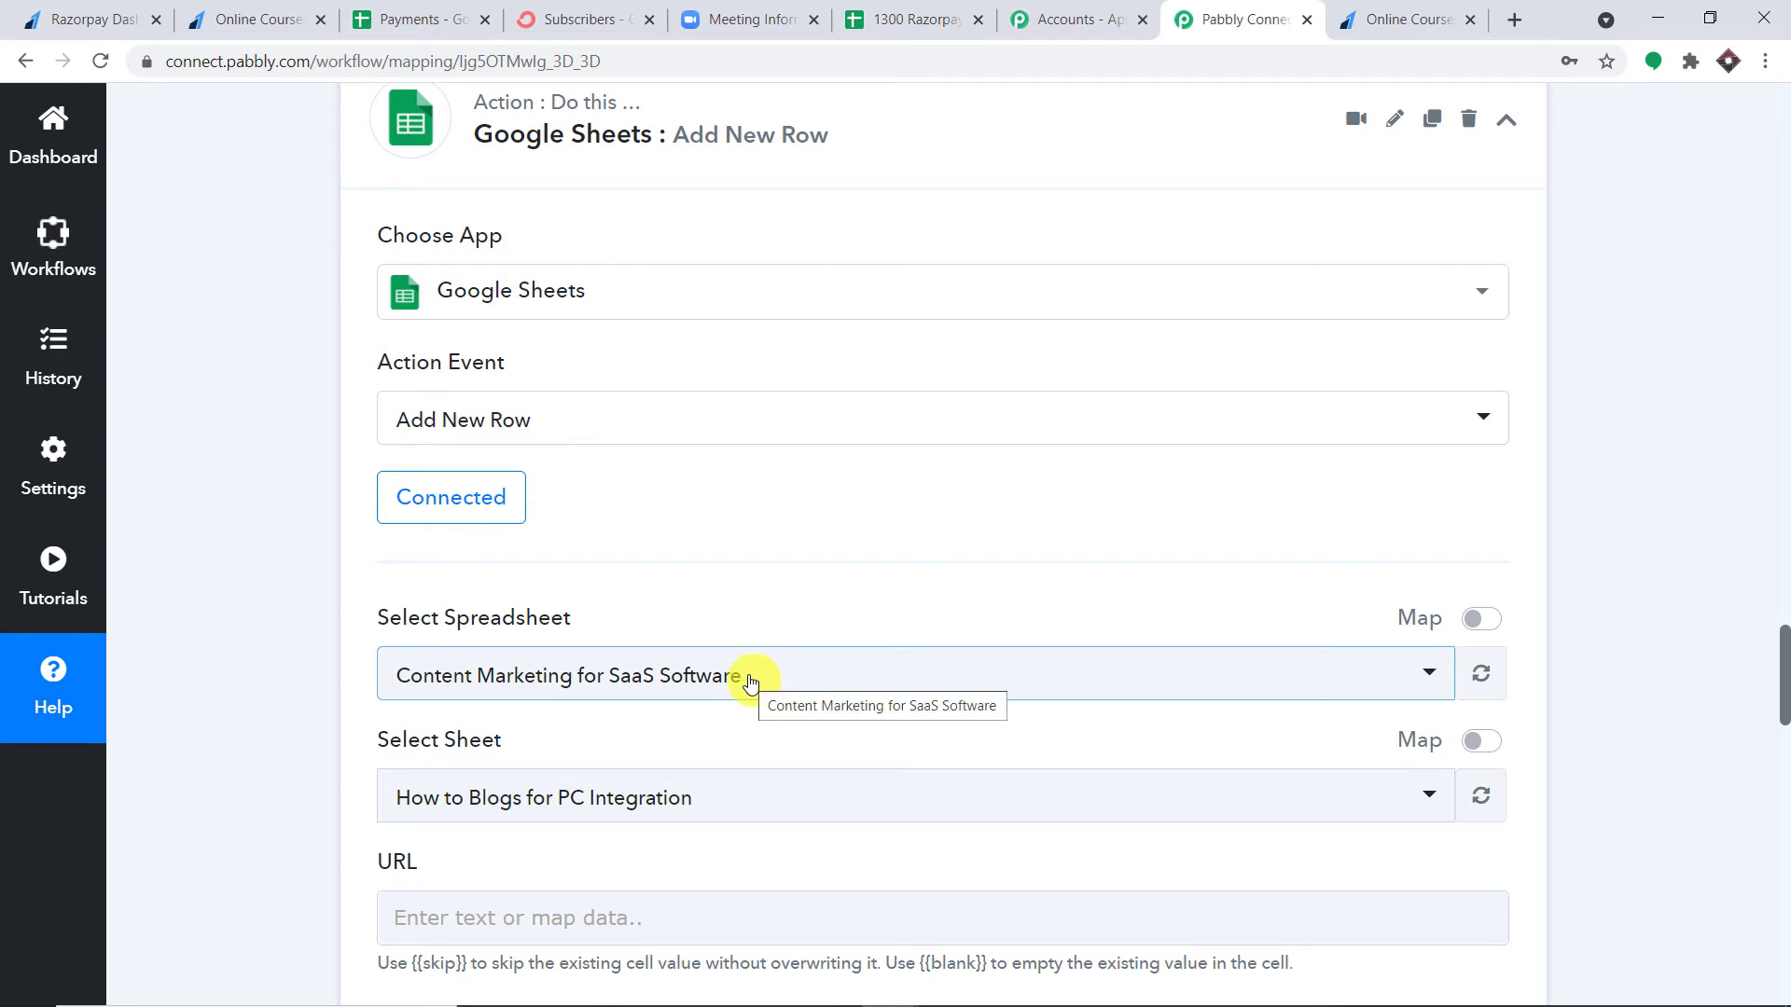
click(956, 17)
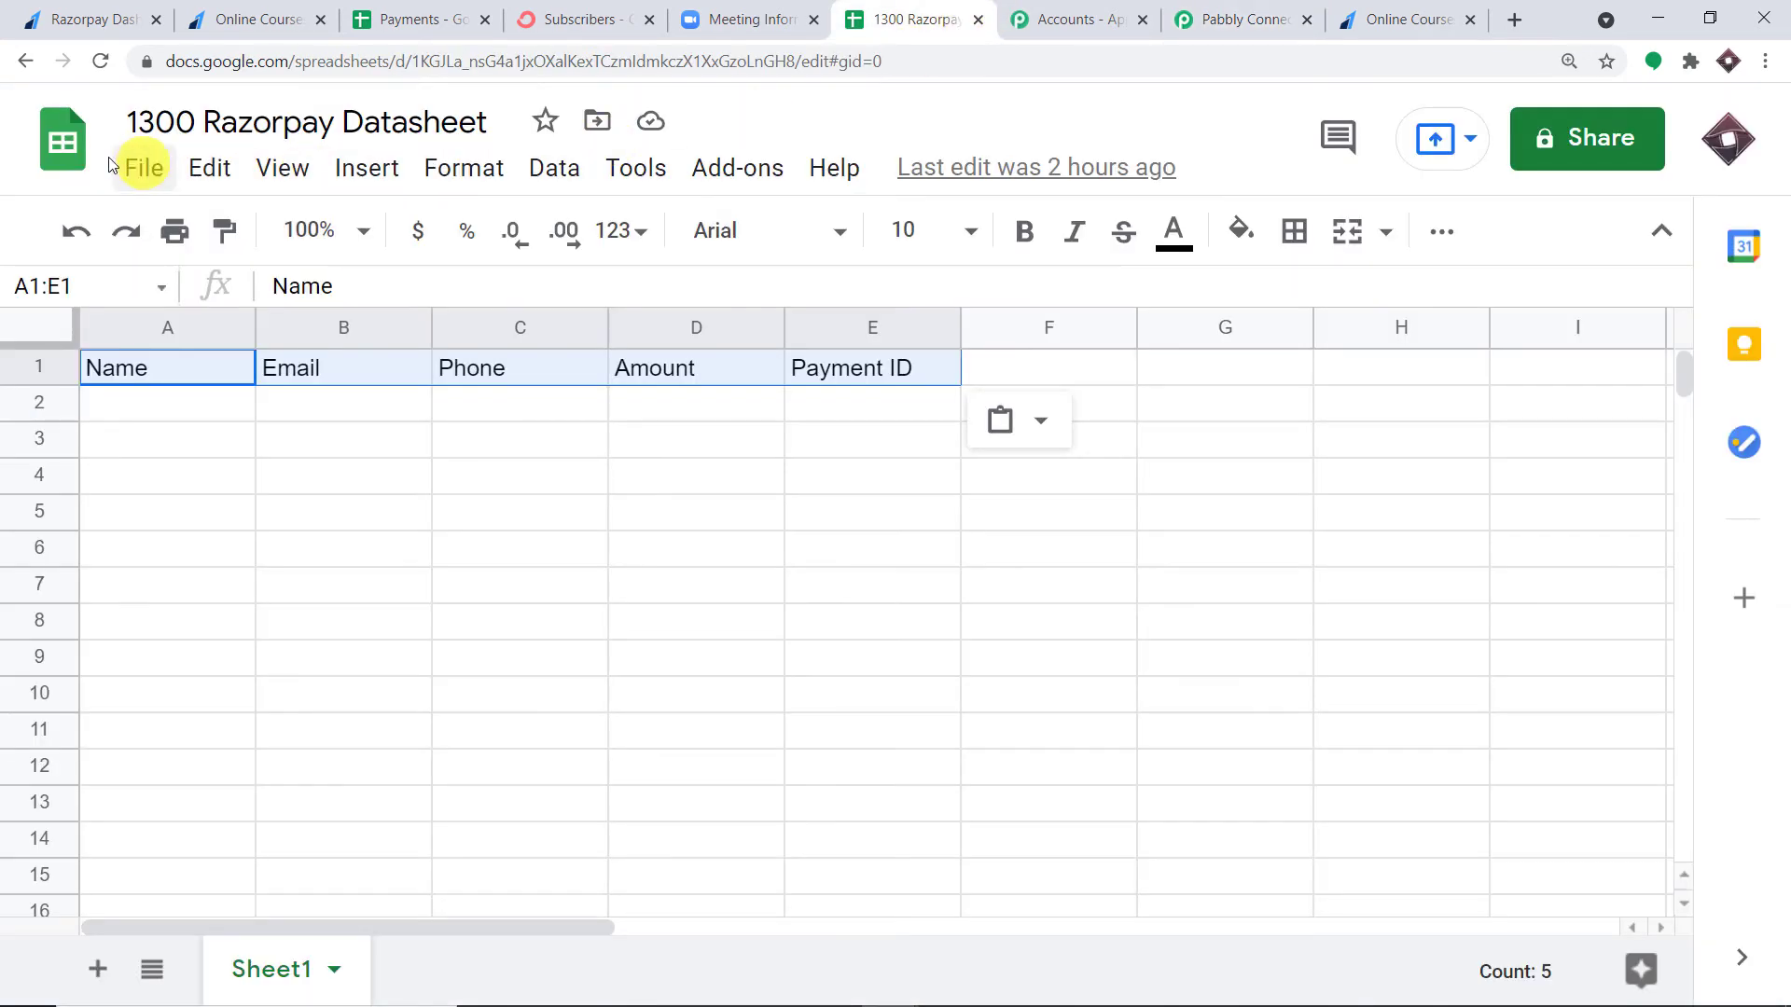
click(1250, 19)
click(606, 675)
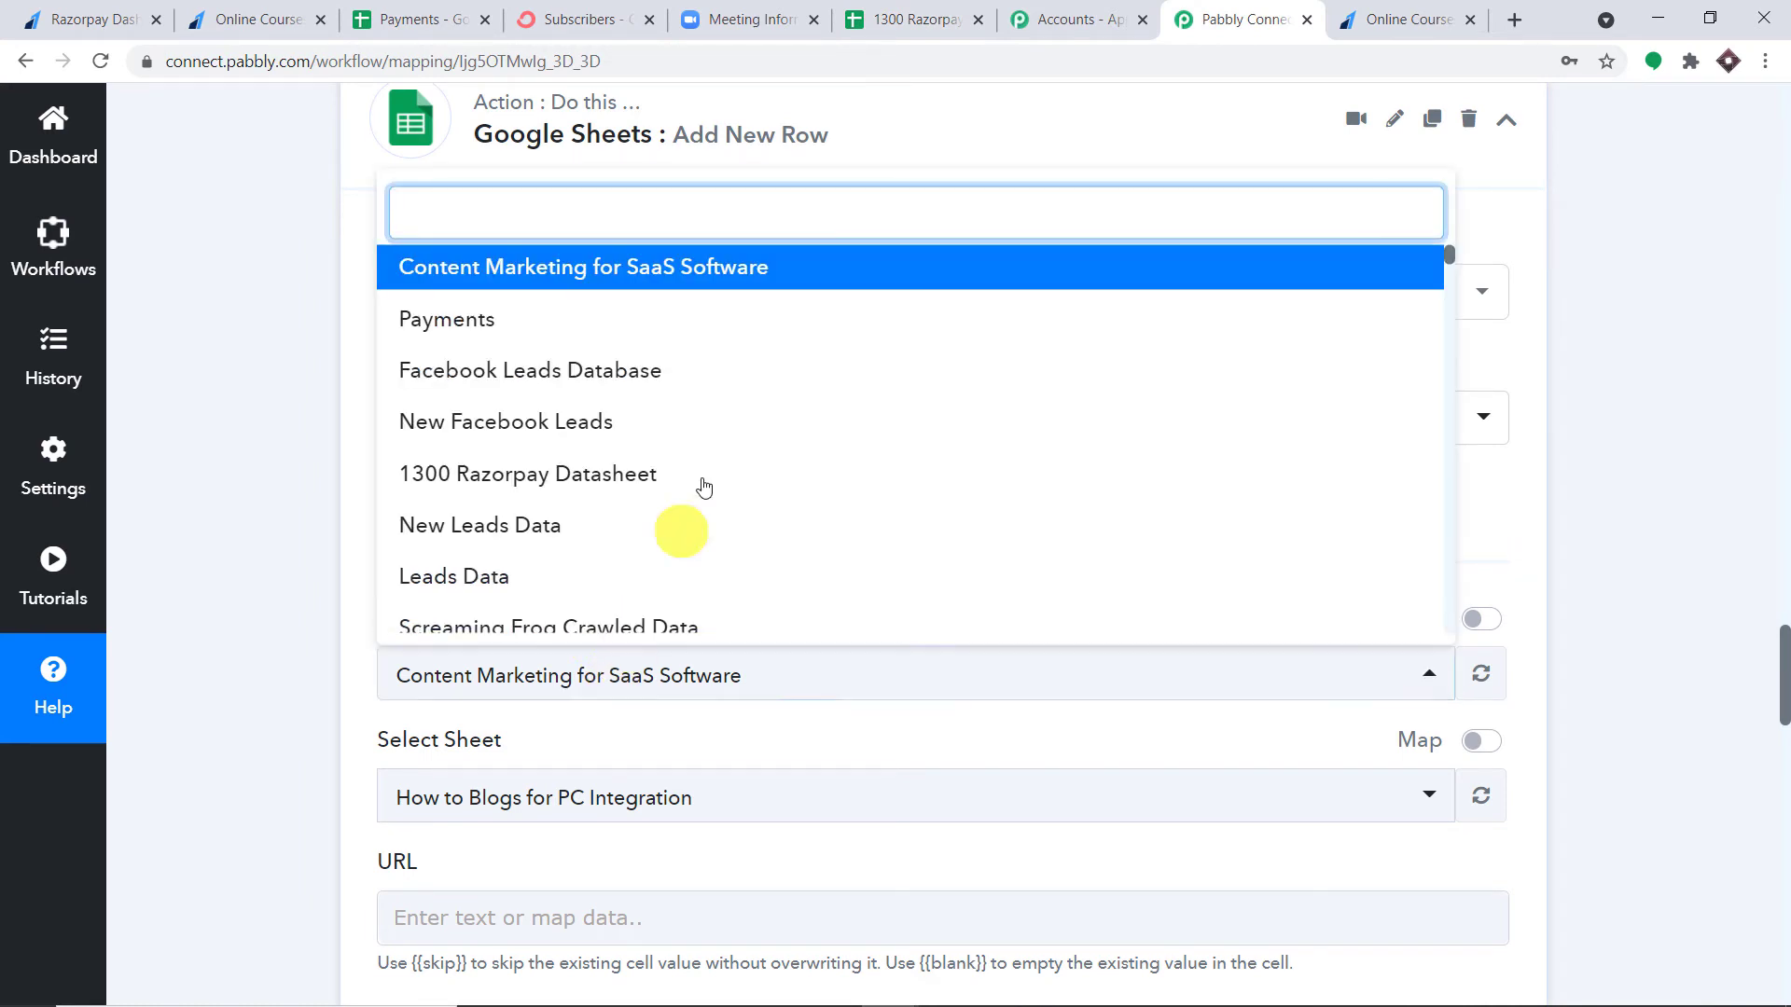
scroll(994, 367, down, 5)
scroll(996, 365, down, 10)
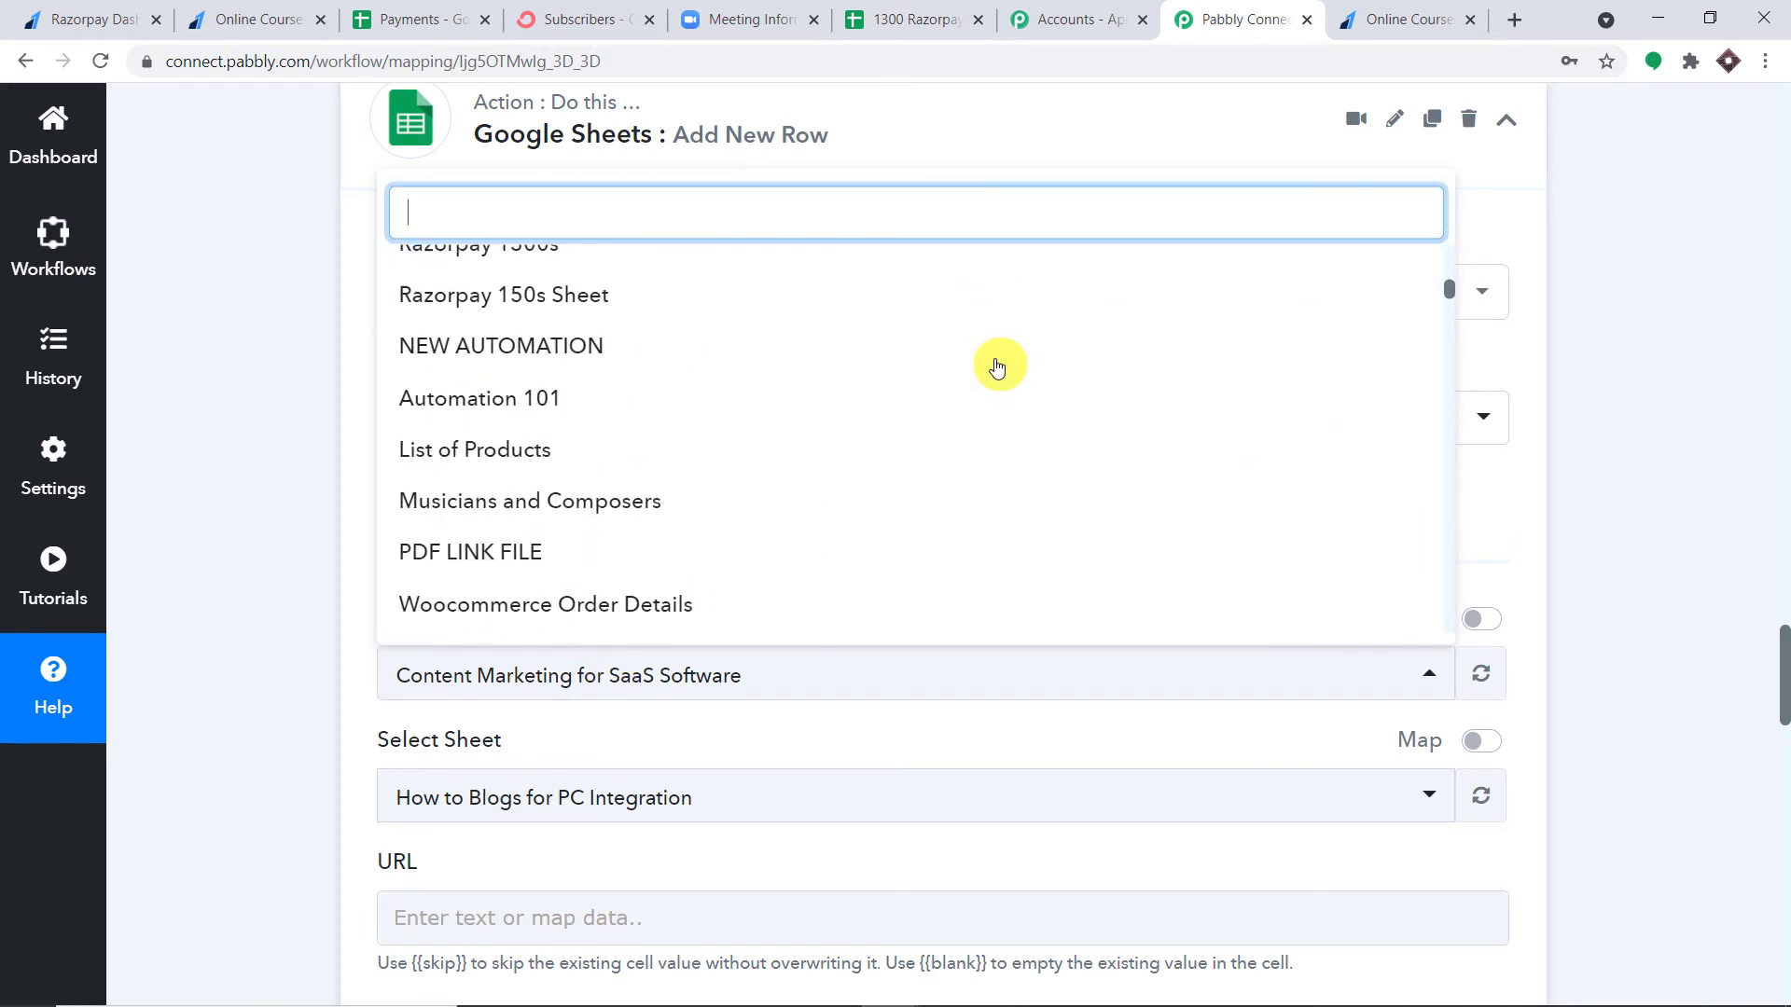
scroll(996, 365, up, 3)
scroll(994, 365, up, 8)
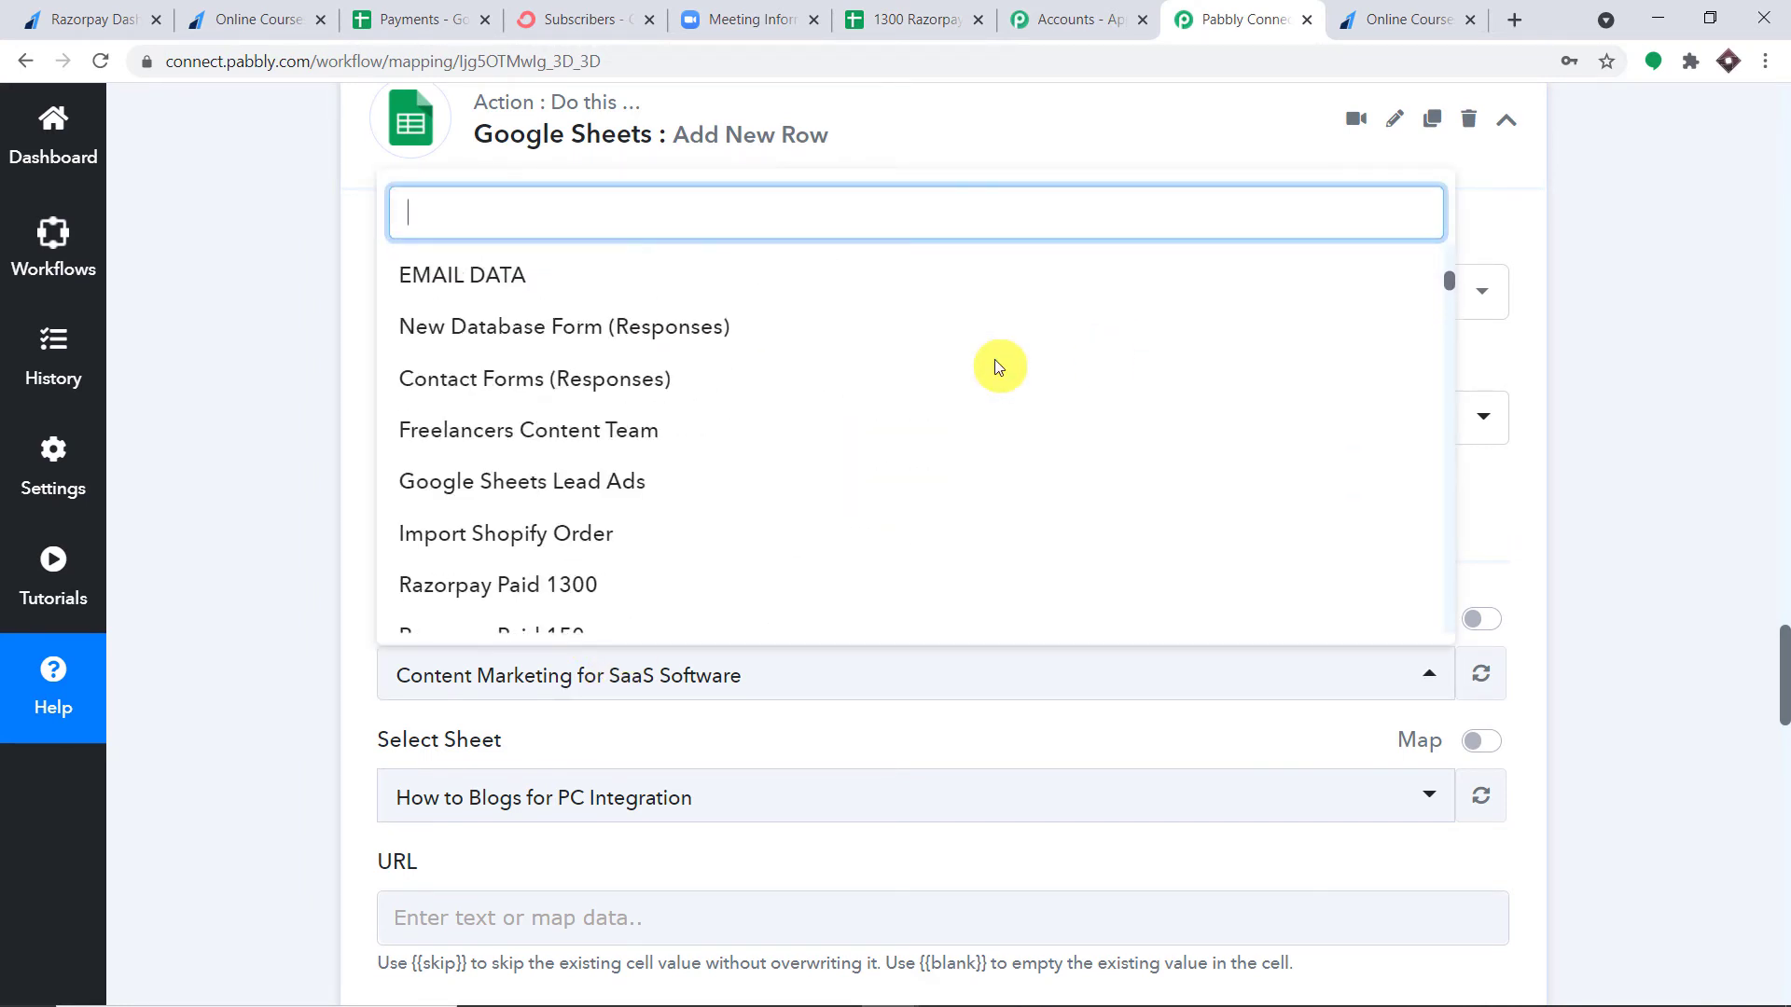
scroll(989, 353, up, 3)
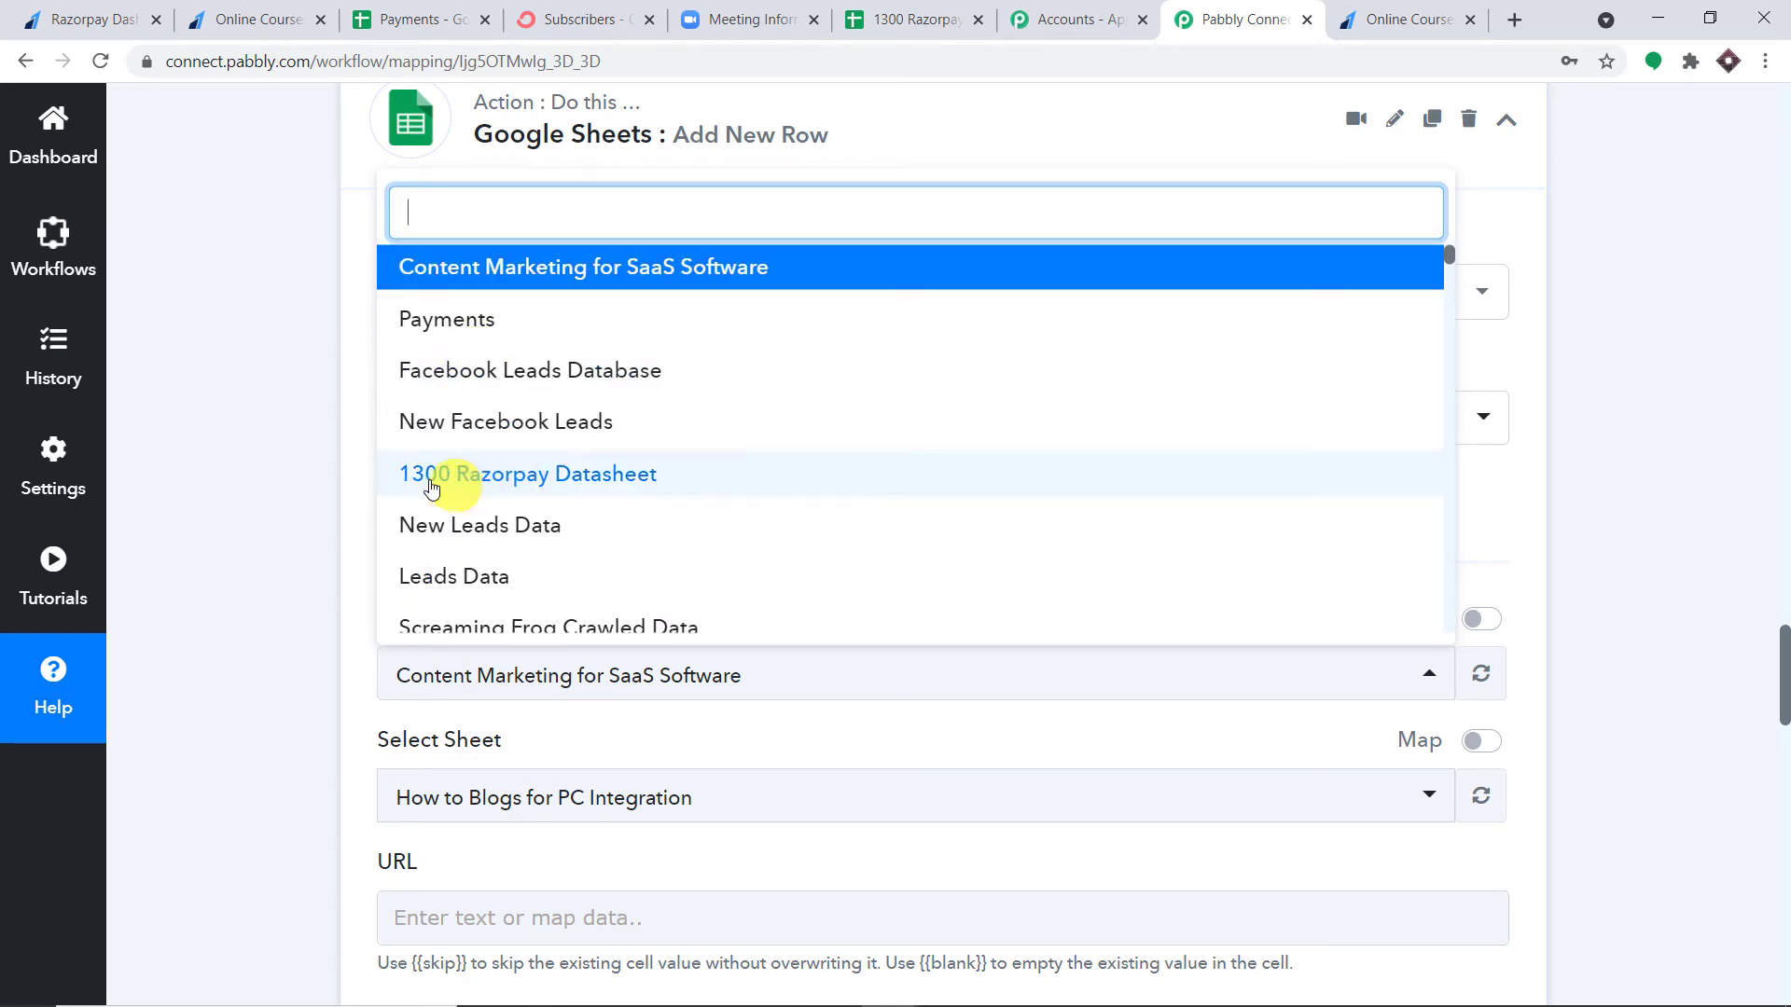
click(491, 481)
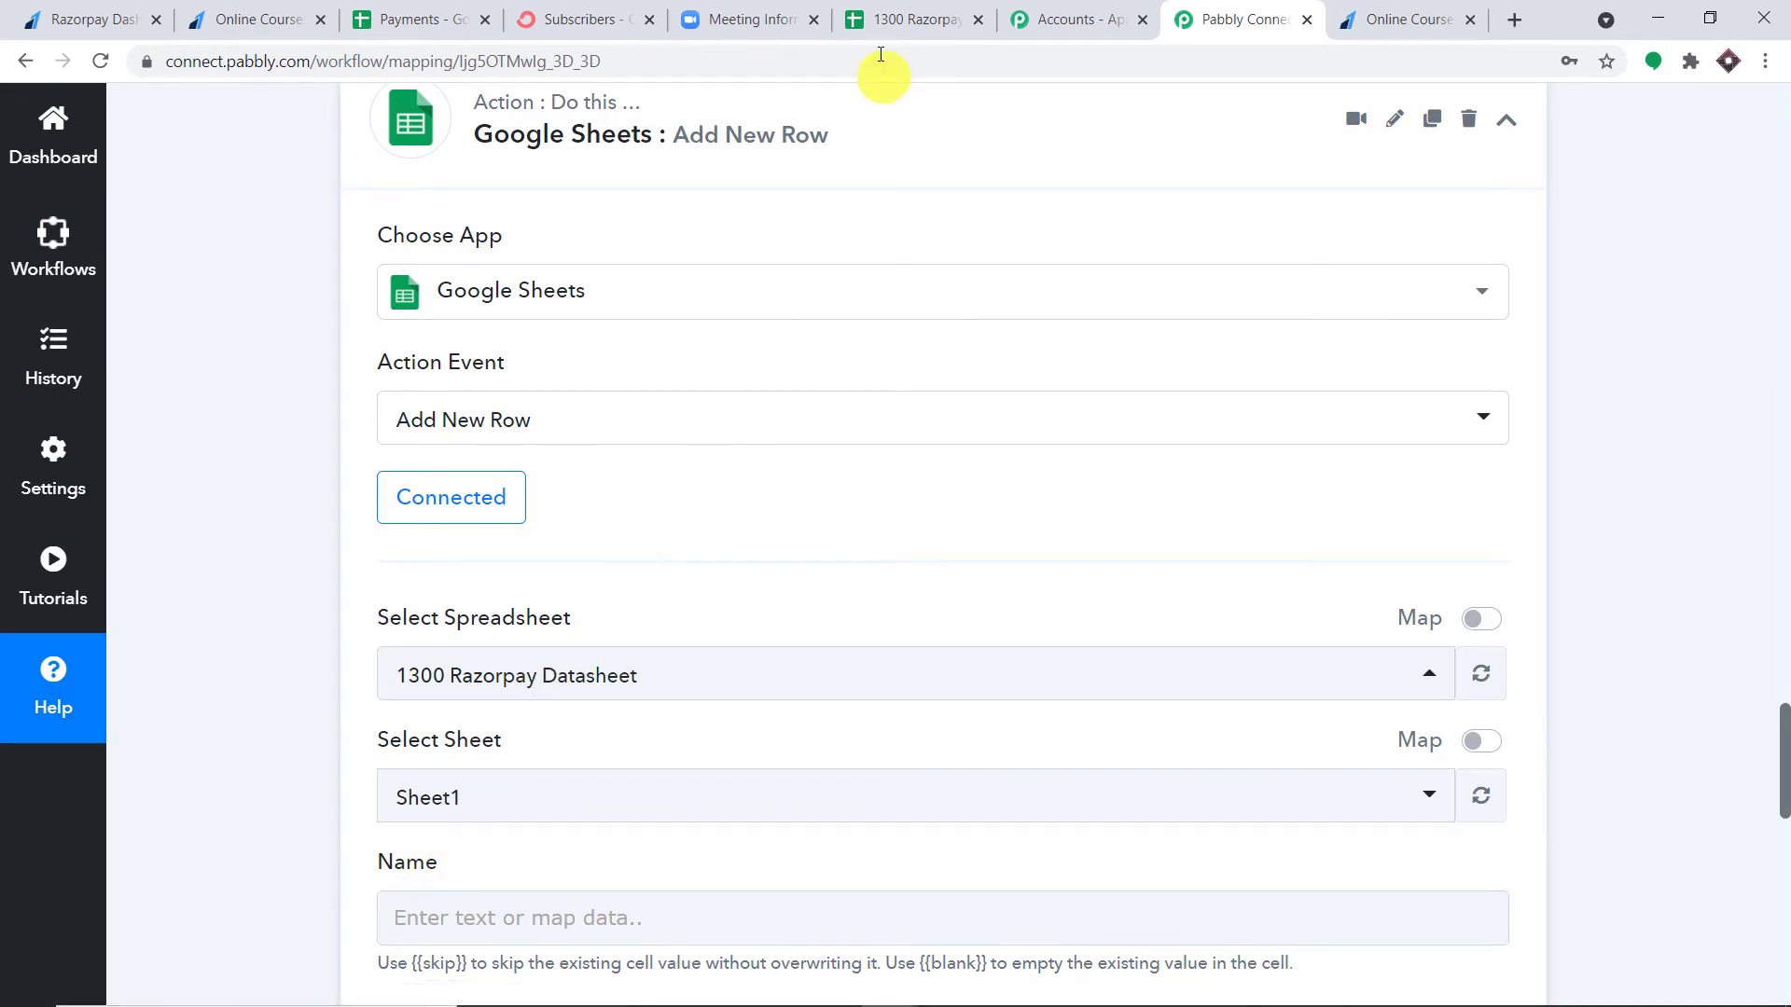
Step: Compare the sheet tab name in the 1300 Razorpay Datasheet with the sheet selected in the action
click(903, 19)
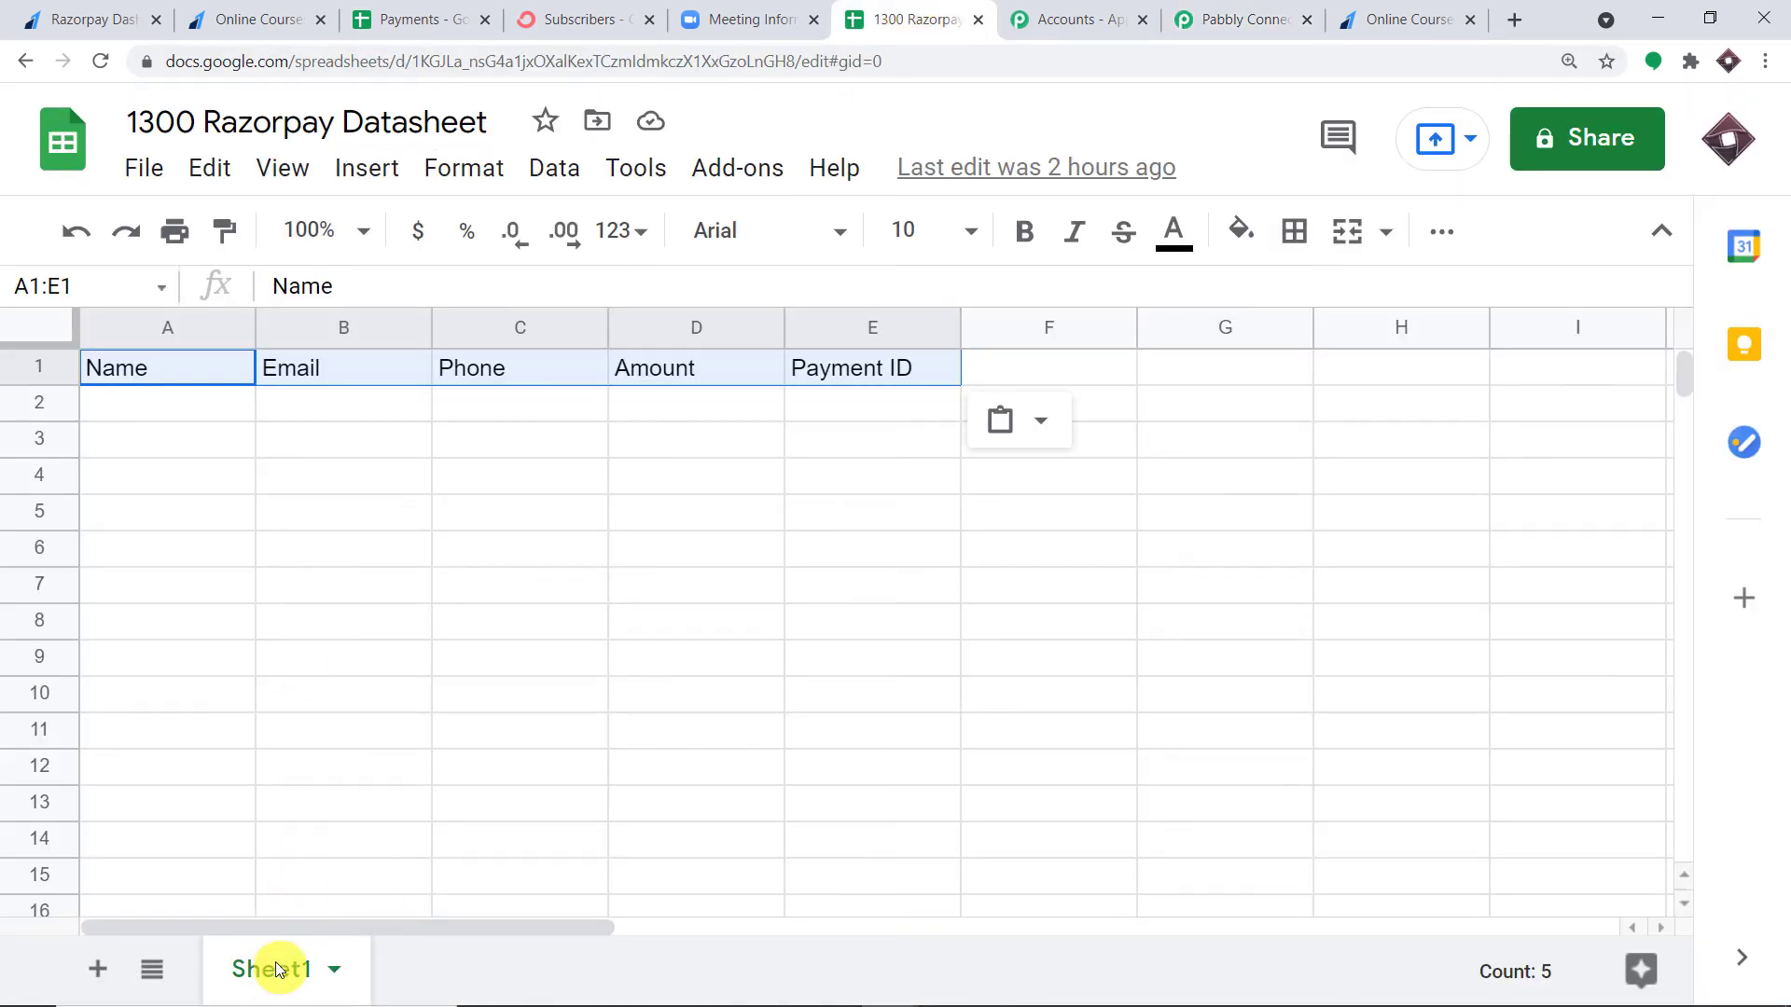
click(1212, 16)
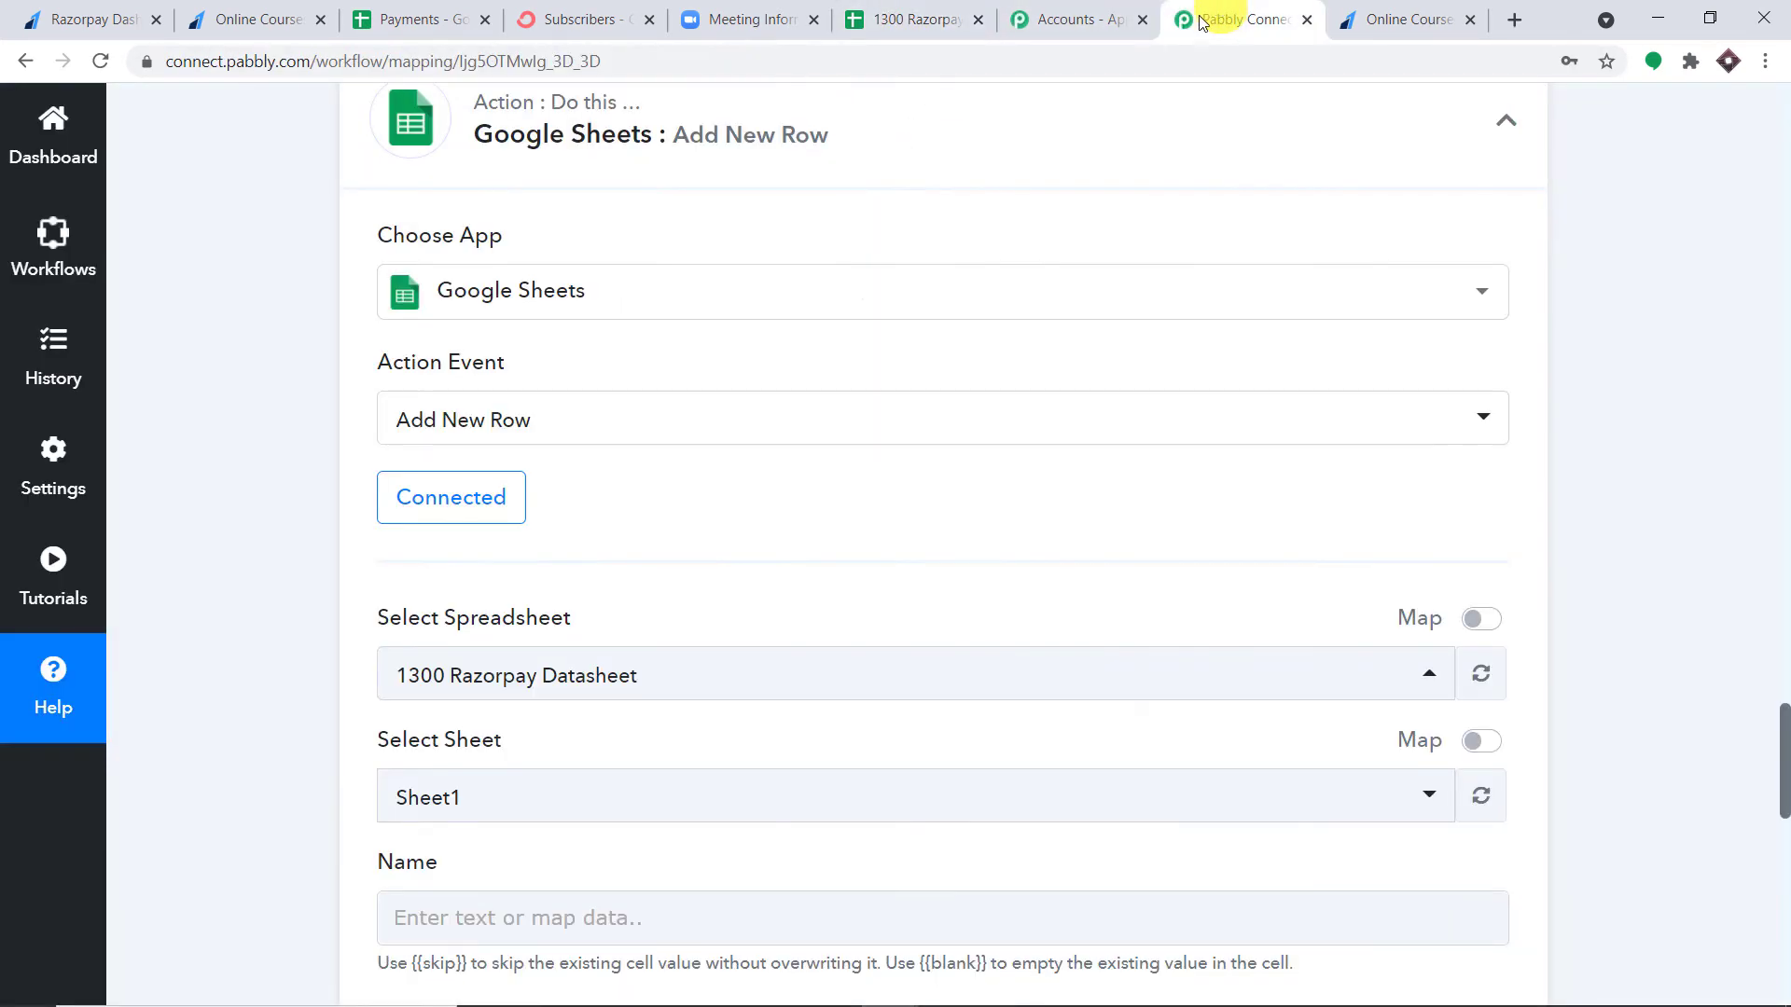
scroll(485, 764, down, 2)
scroll(746, 494, up, 2)
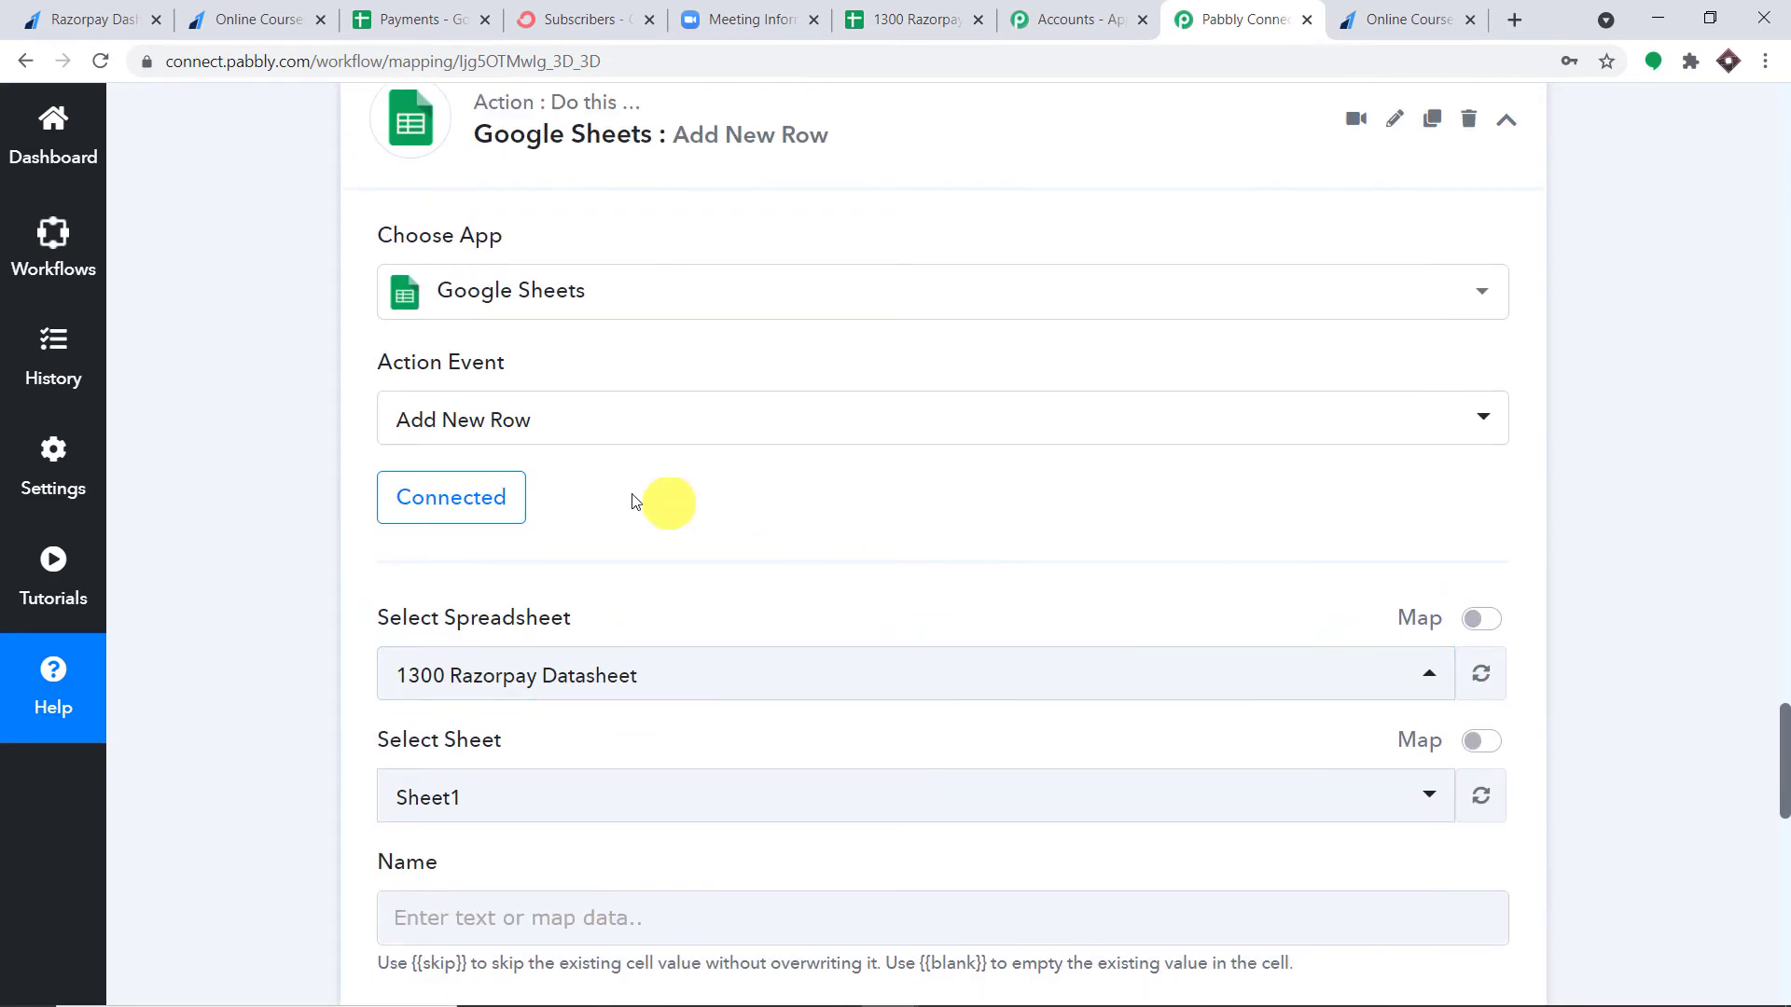
Step: Review row 2 under the Name to Payment ID headers in the datasheet and return to the action's column fields in Pabbly Connect
click(919, 8)
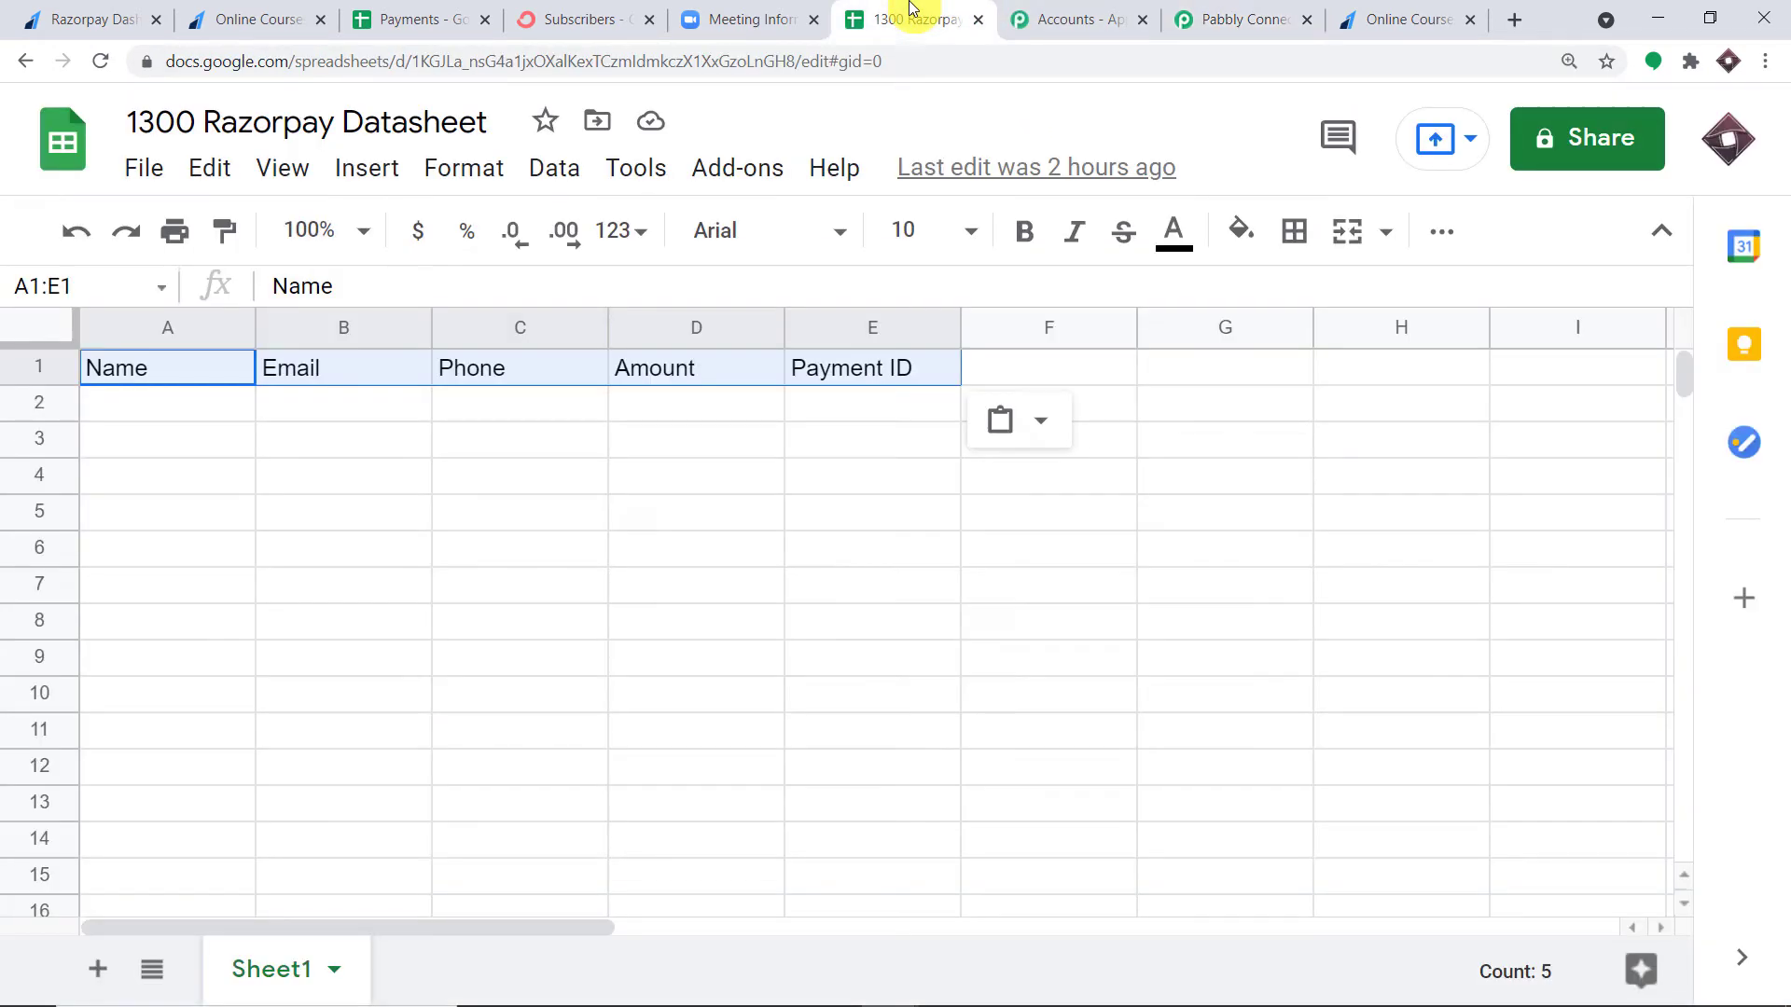
click(148, 407)
click(308, 403)
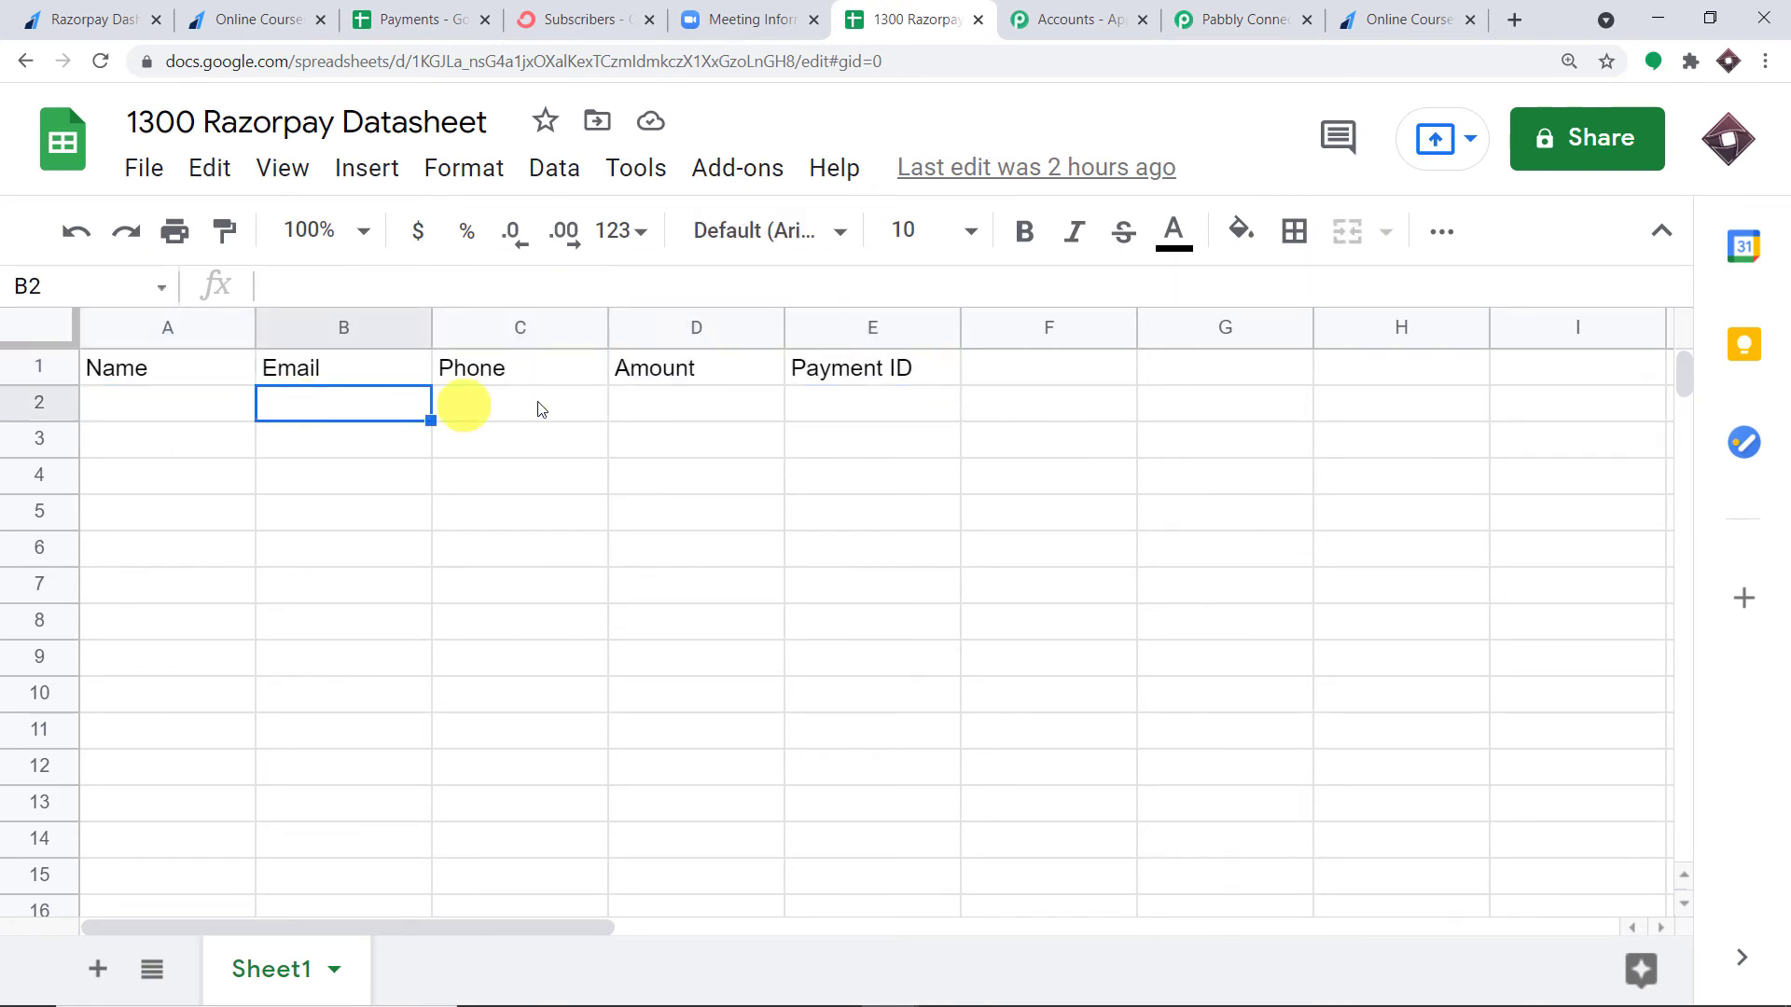
click(545, 407)
click(746, 407)
click(869, 401)
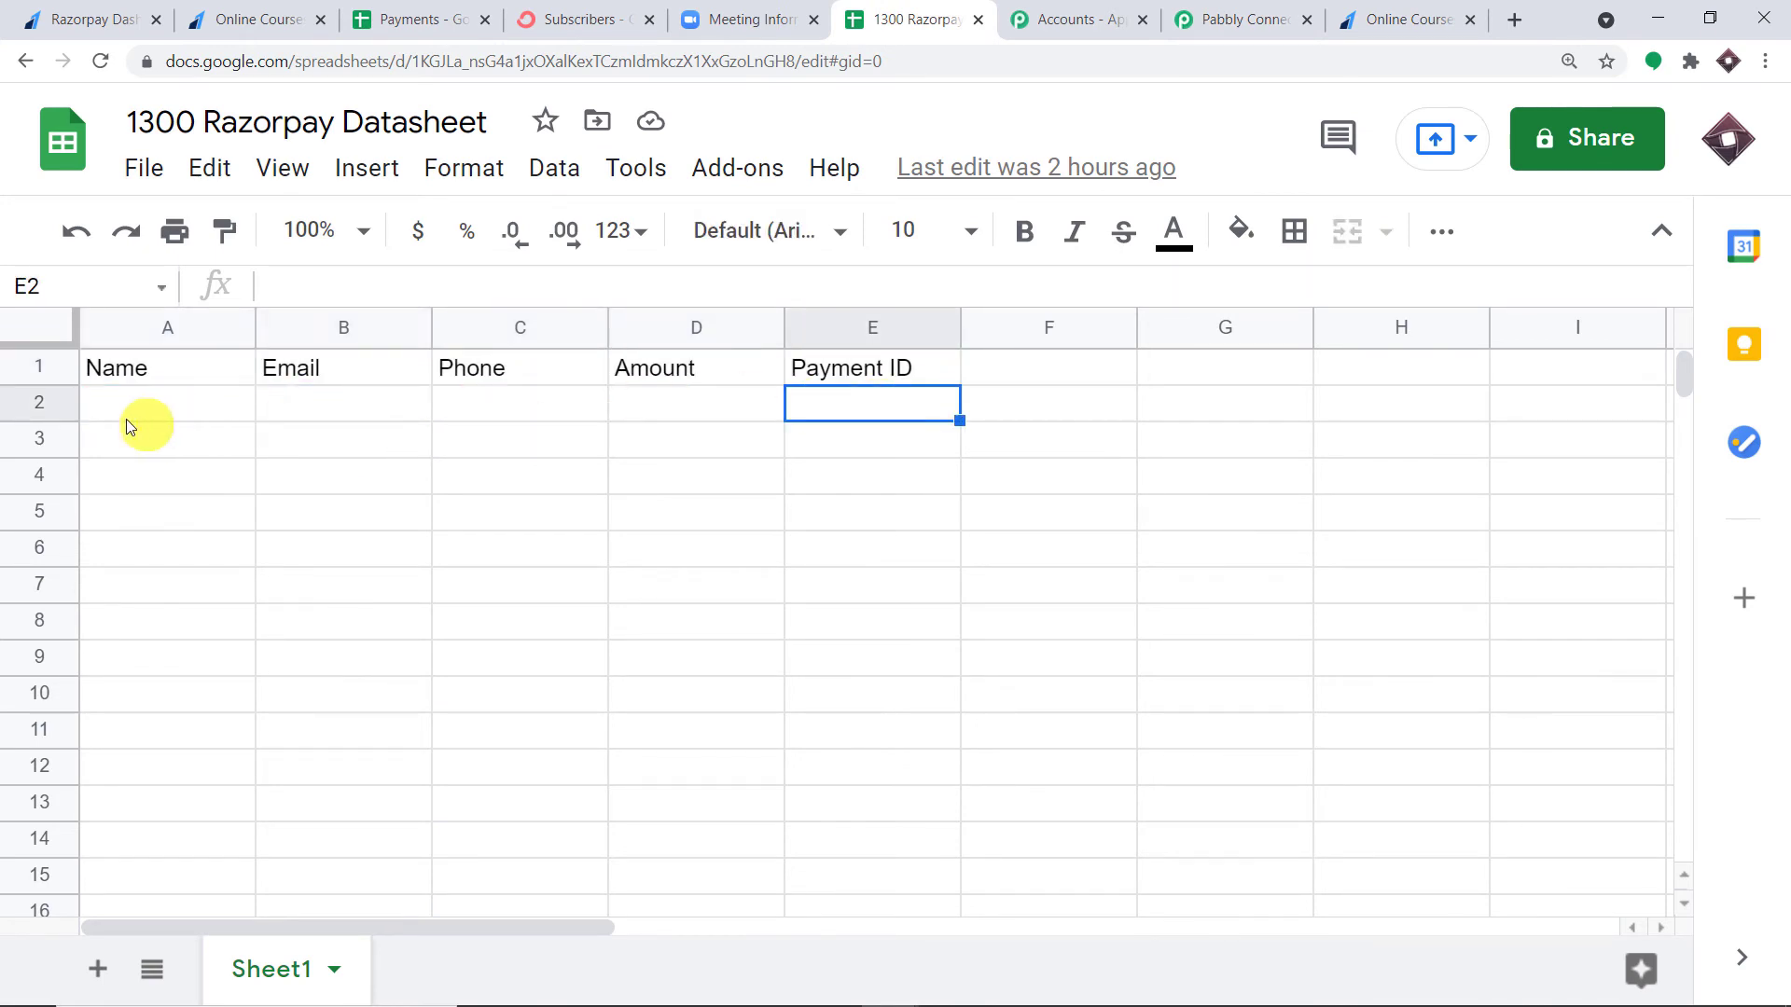
drag(108, 411, 905, 416)
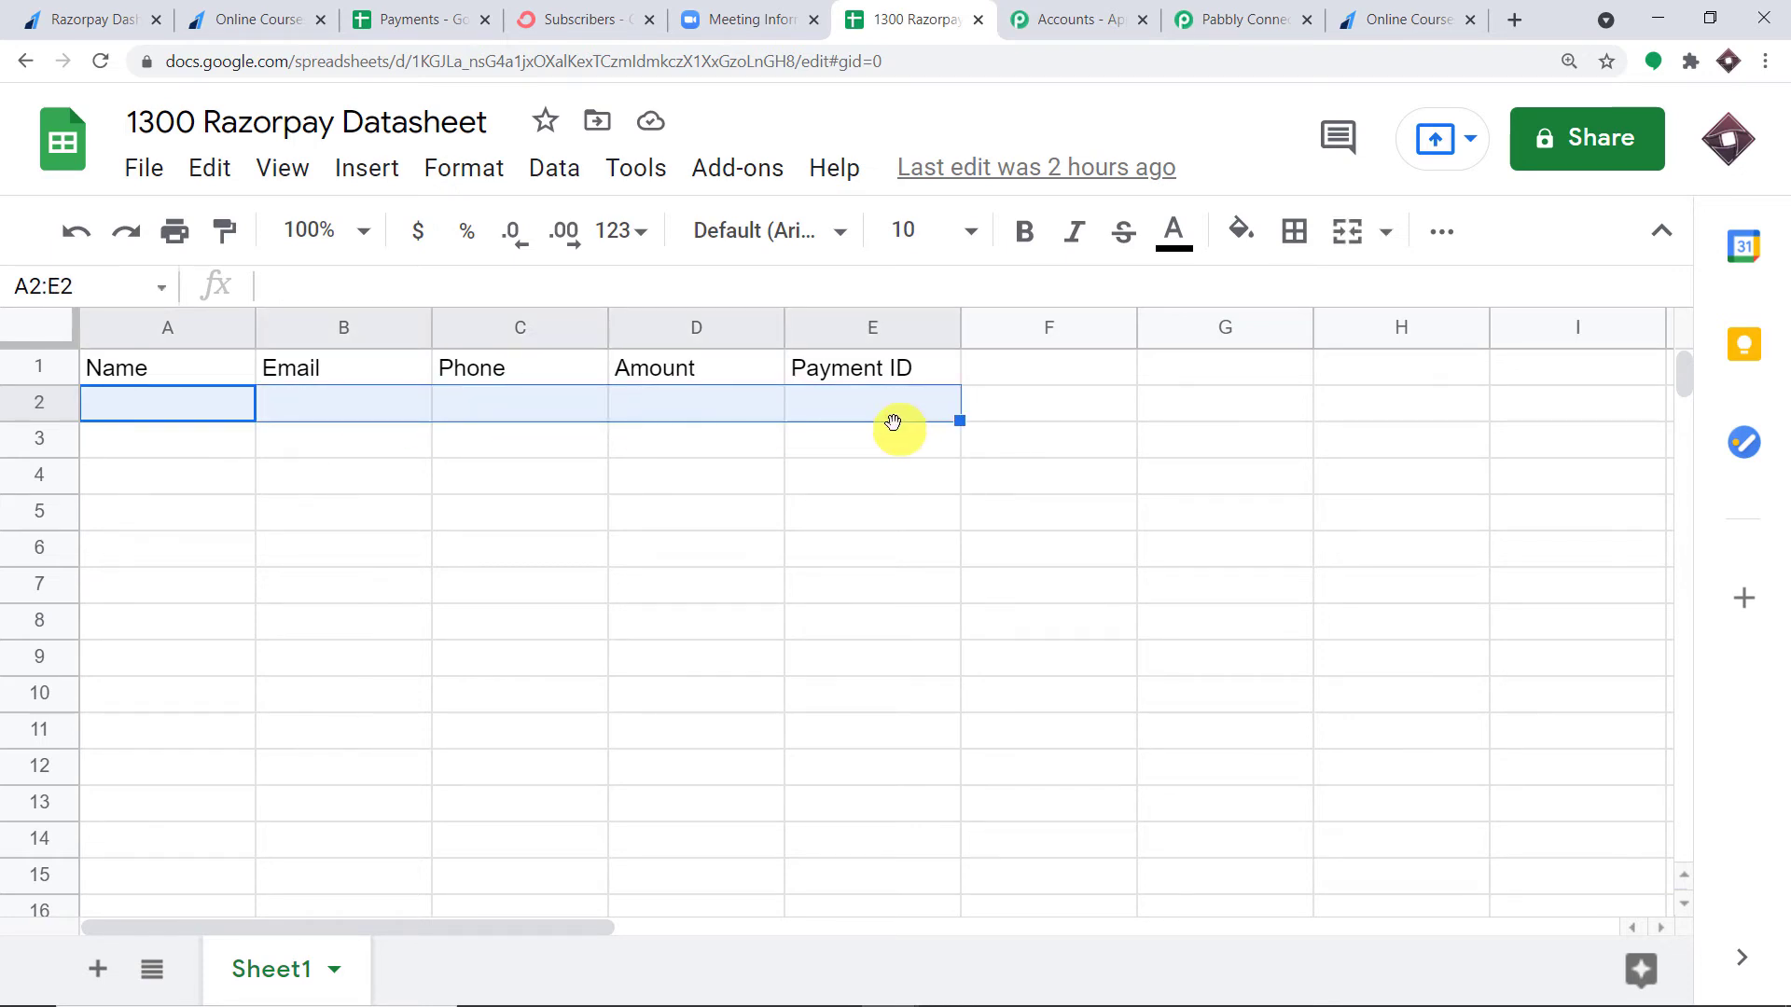
click(1254, 17)
scroll(750, 509, down, 4)
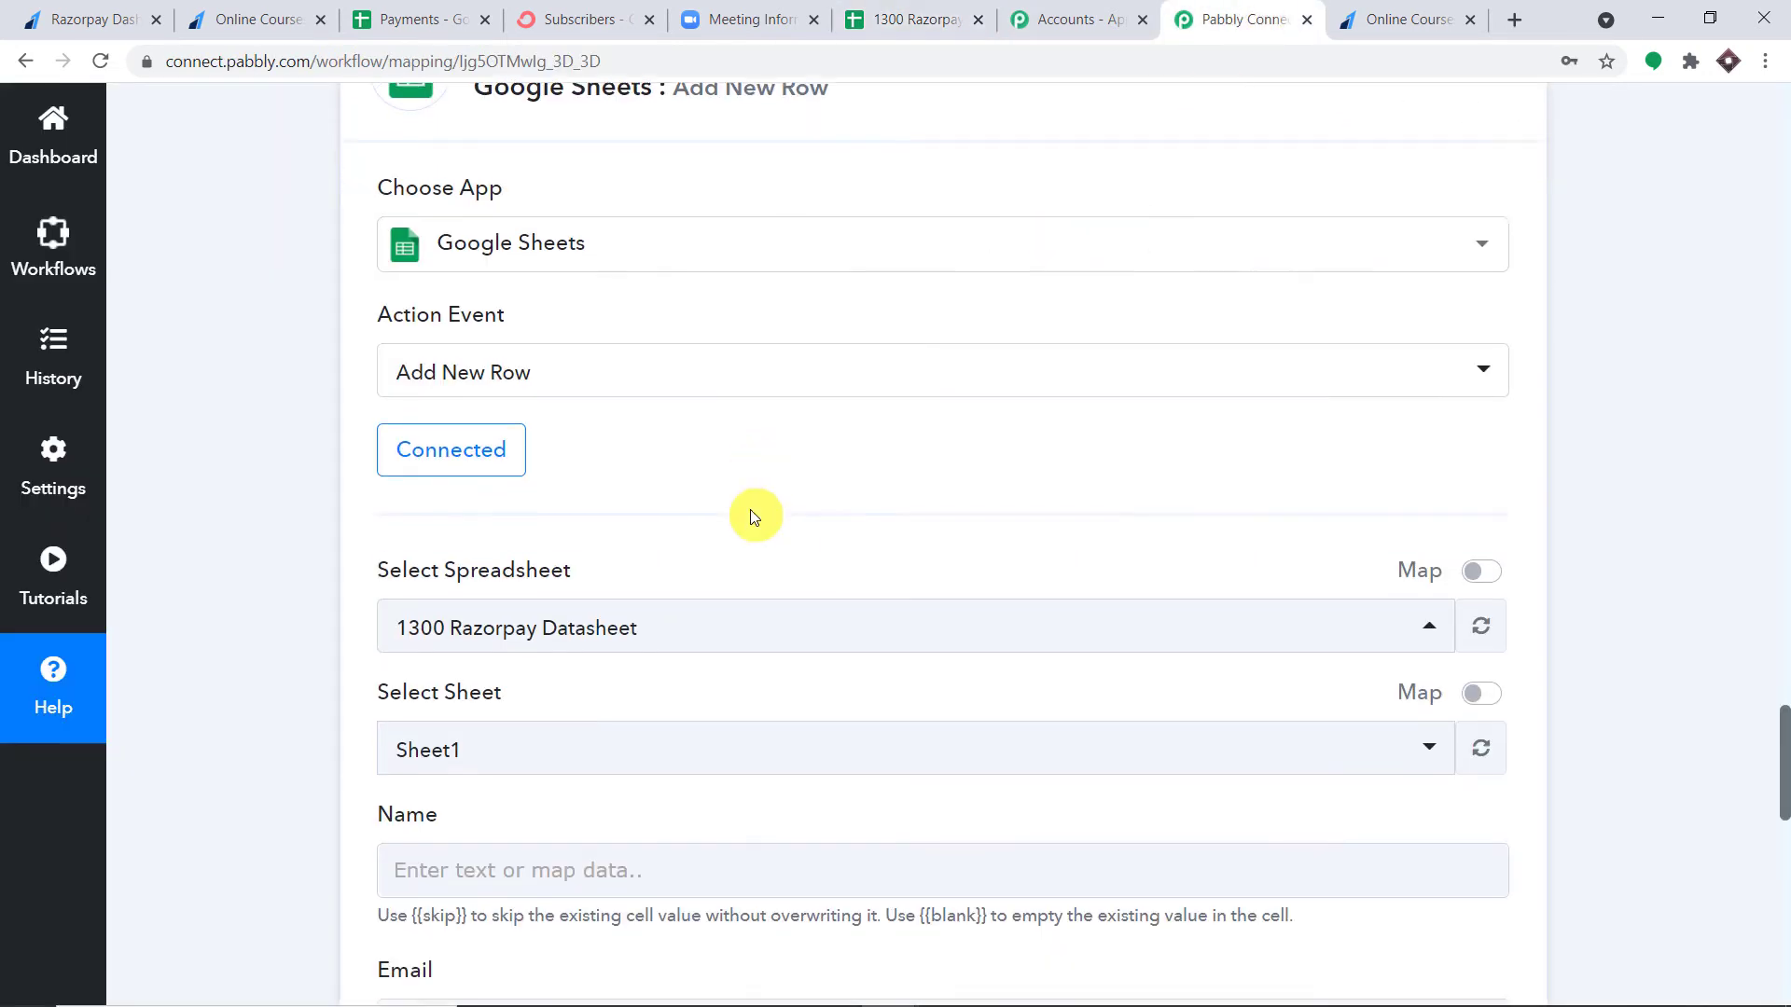
Step: Compare the action's Name, Email, Phone, Amount and Payment ID fields with the column headers in the 1300 Razorpay Datasheet
scroll(472, 432, down, 3)
click(491, 335)
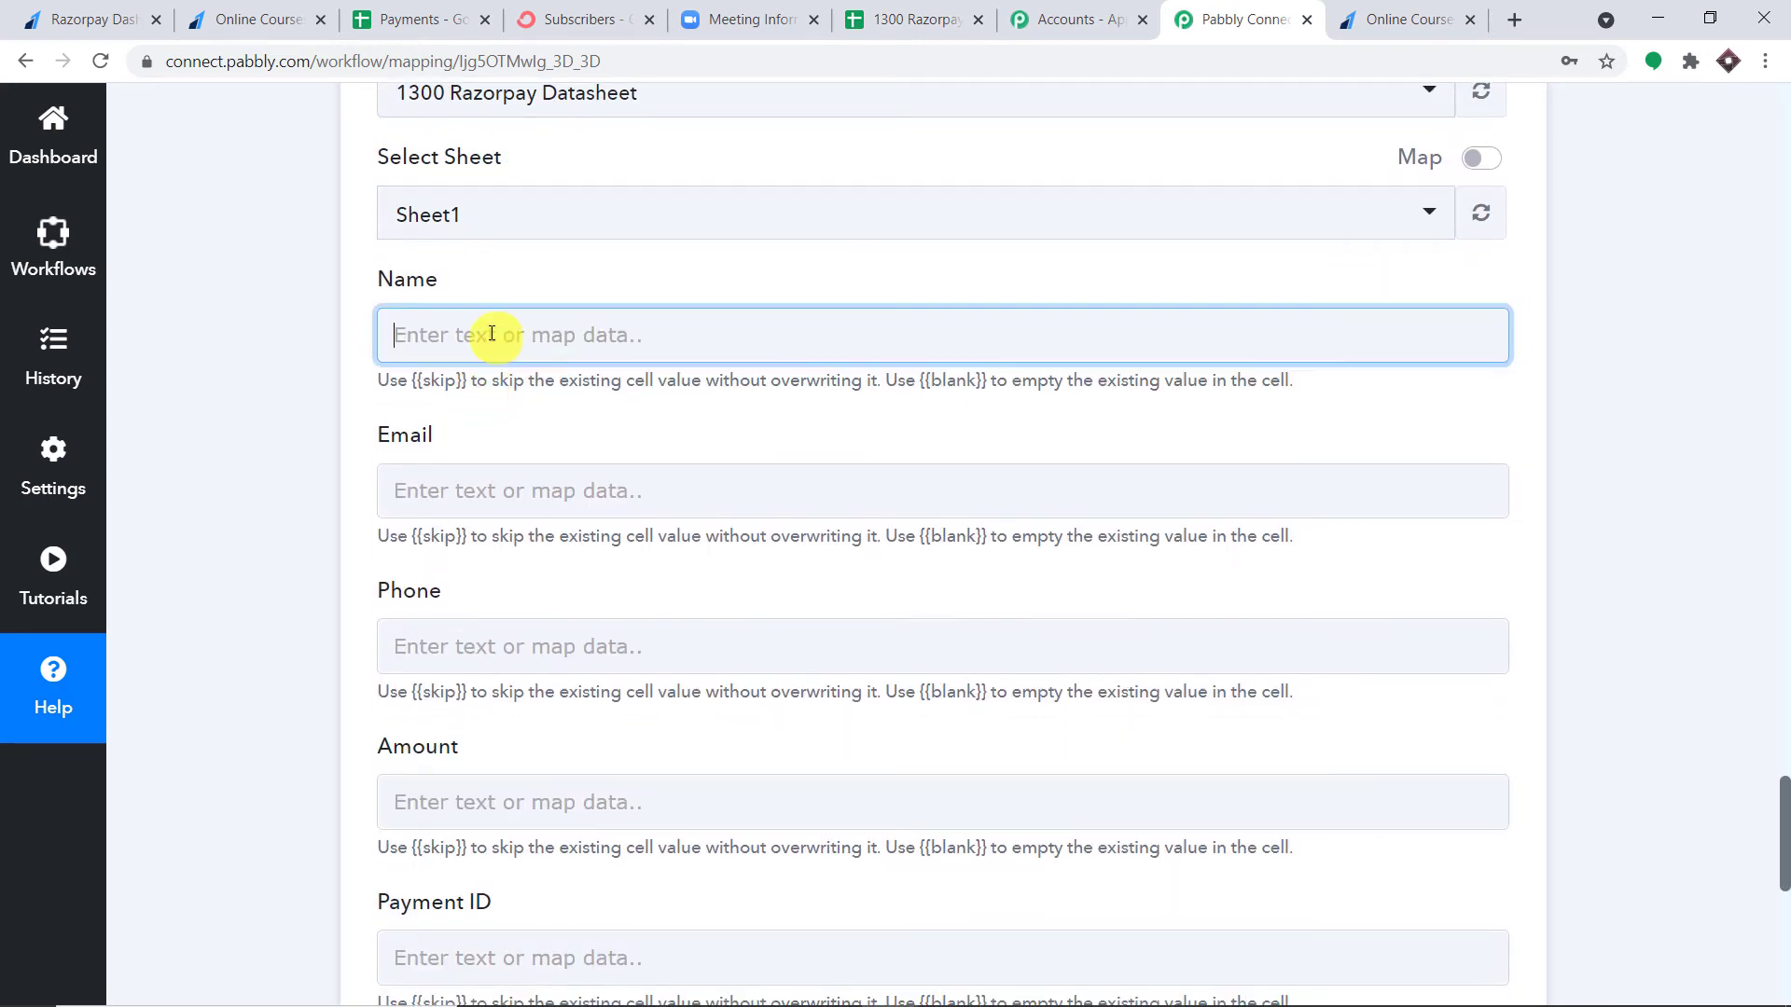
click(401, 20)
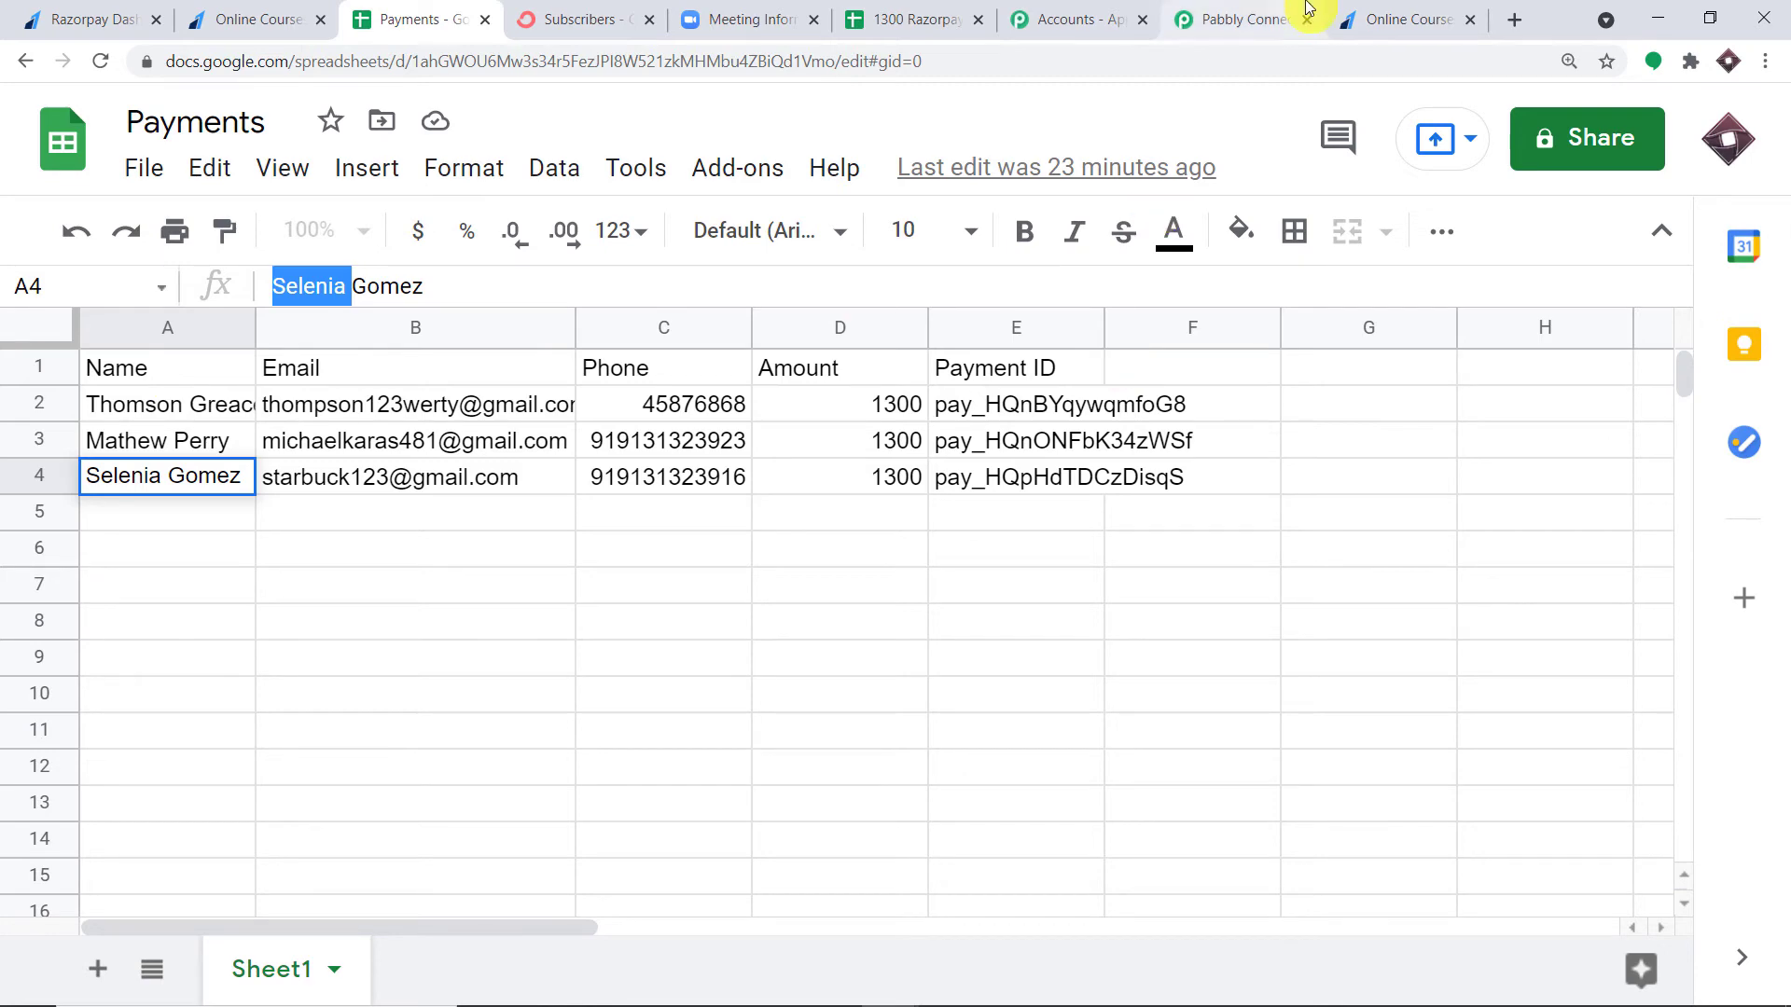
click(1243, 17)
click(983, 7)
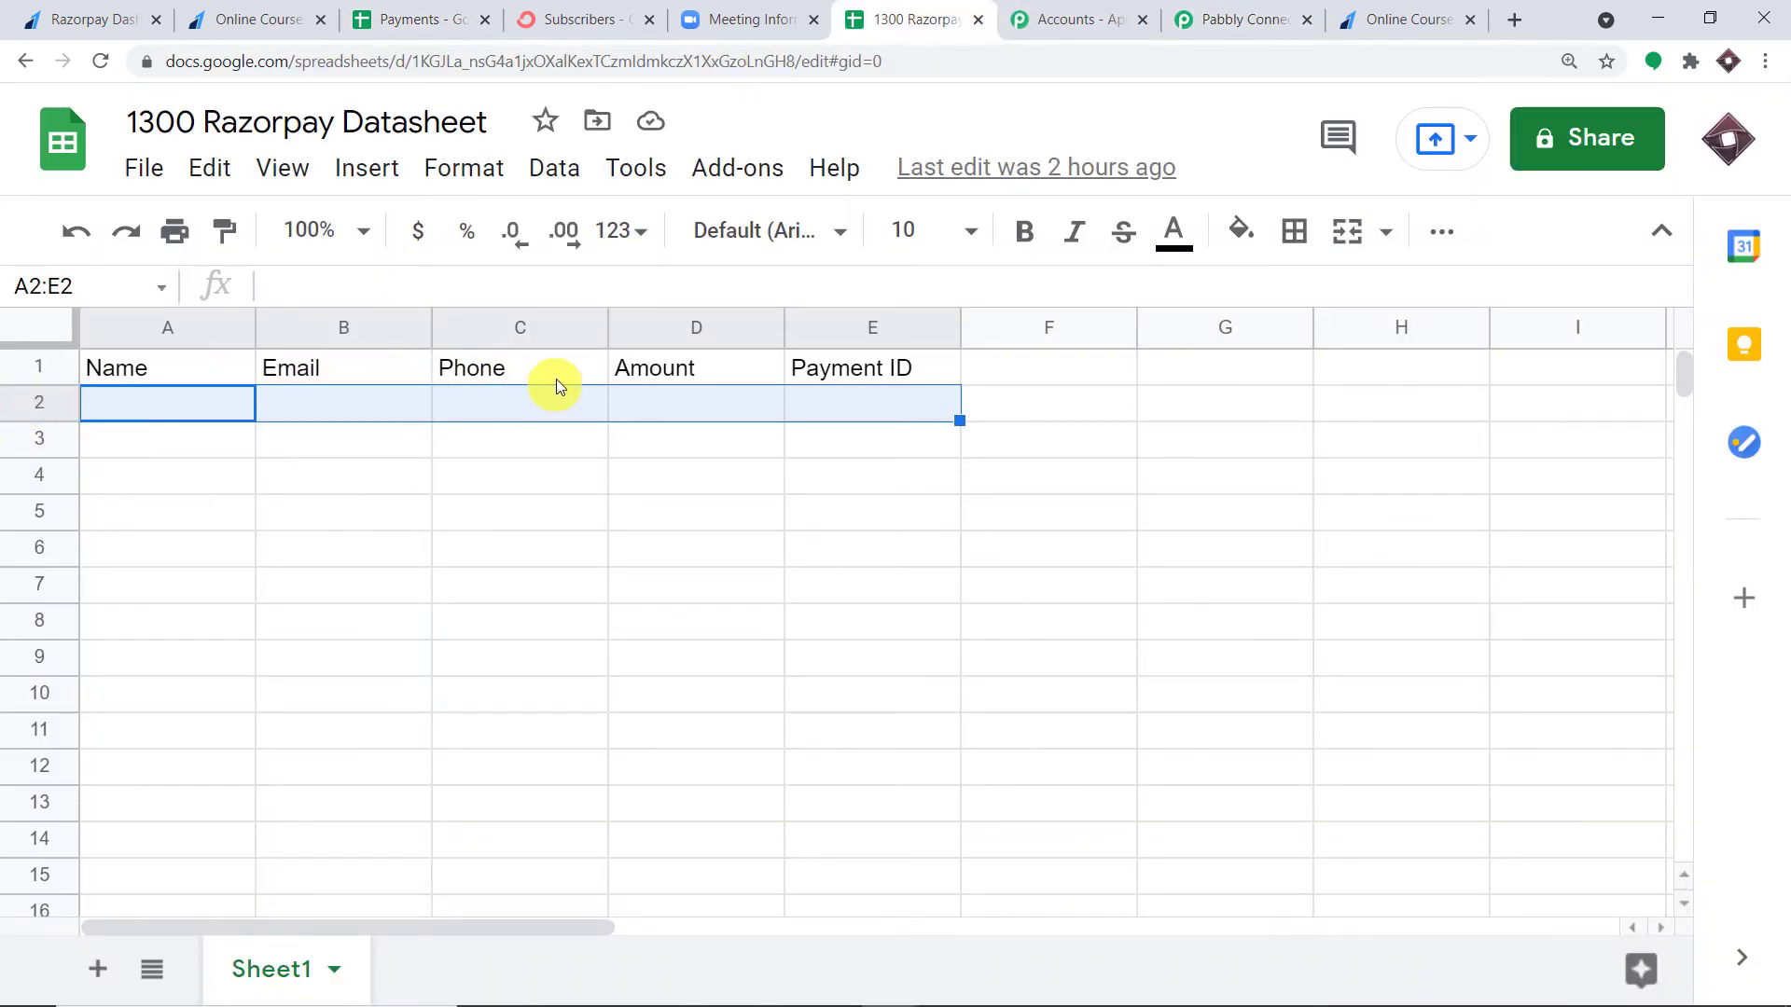
click(1201, 11)
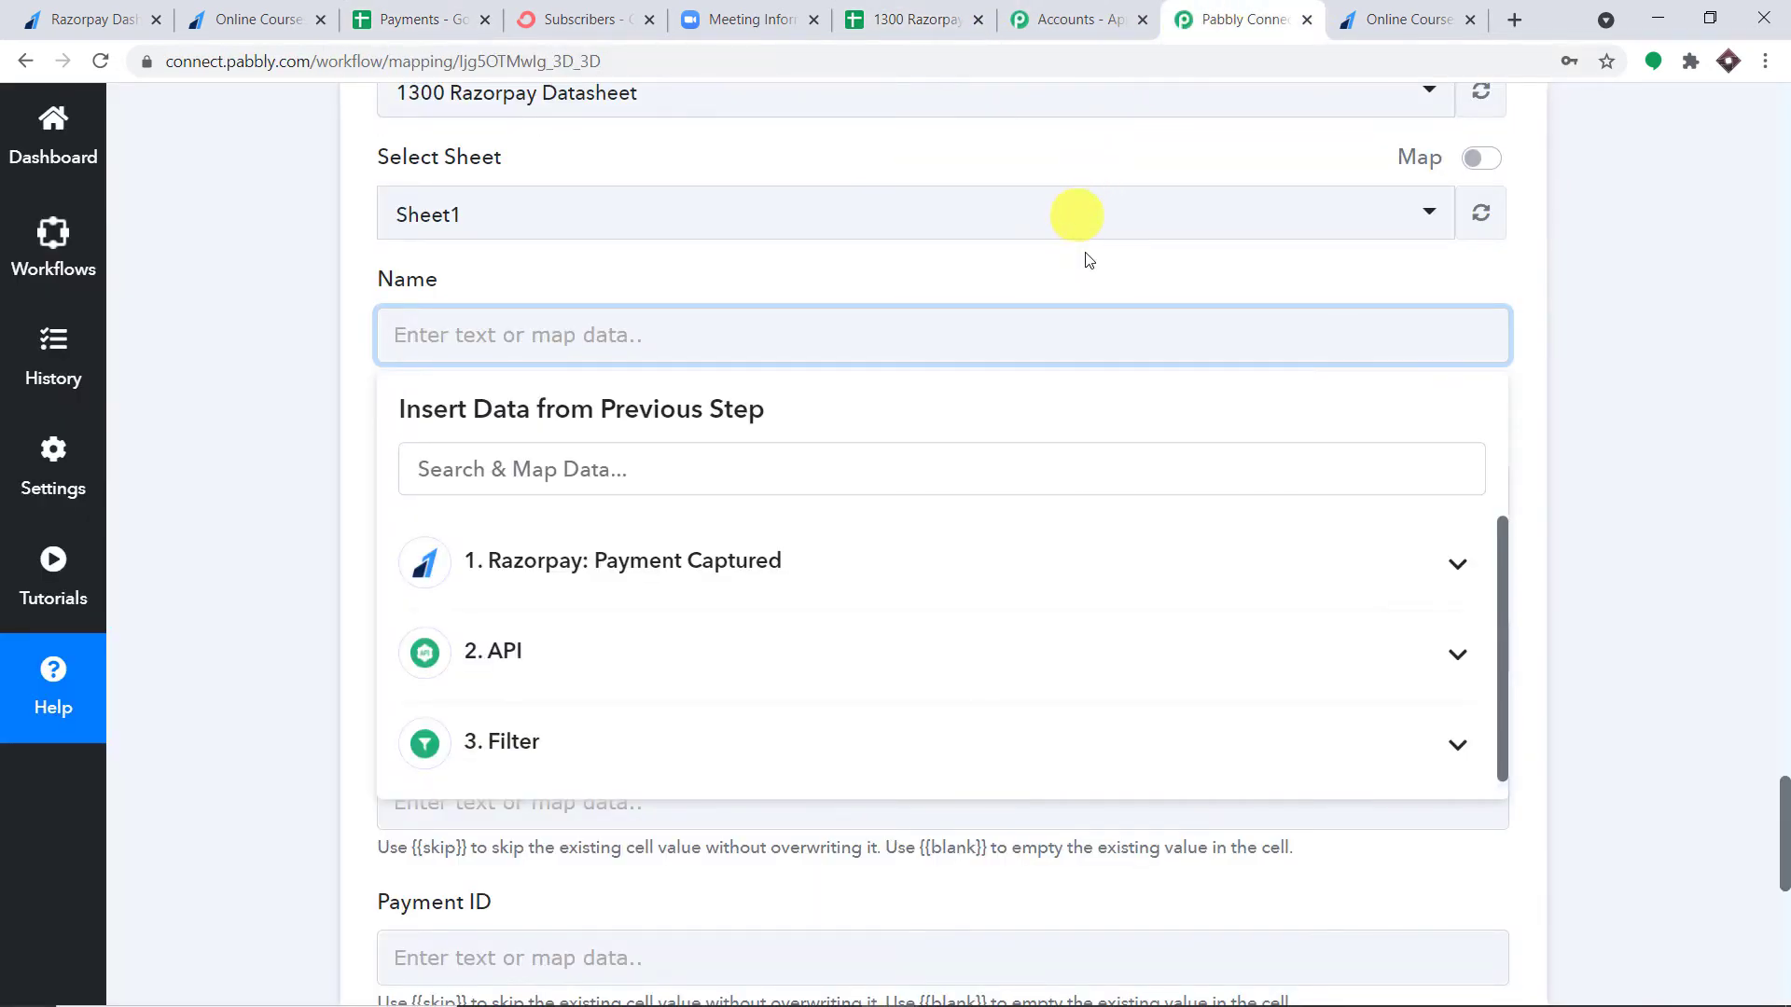
click(1587, 340)
scroll(492, 385, down, 1)
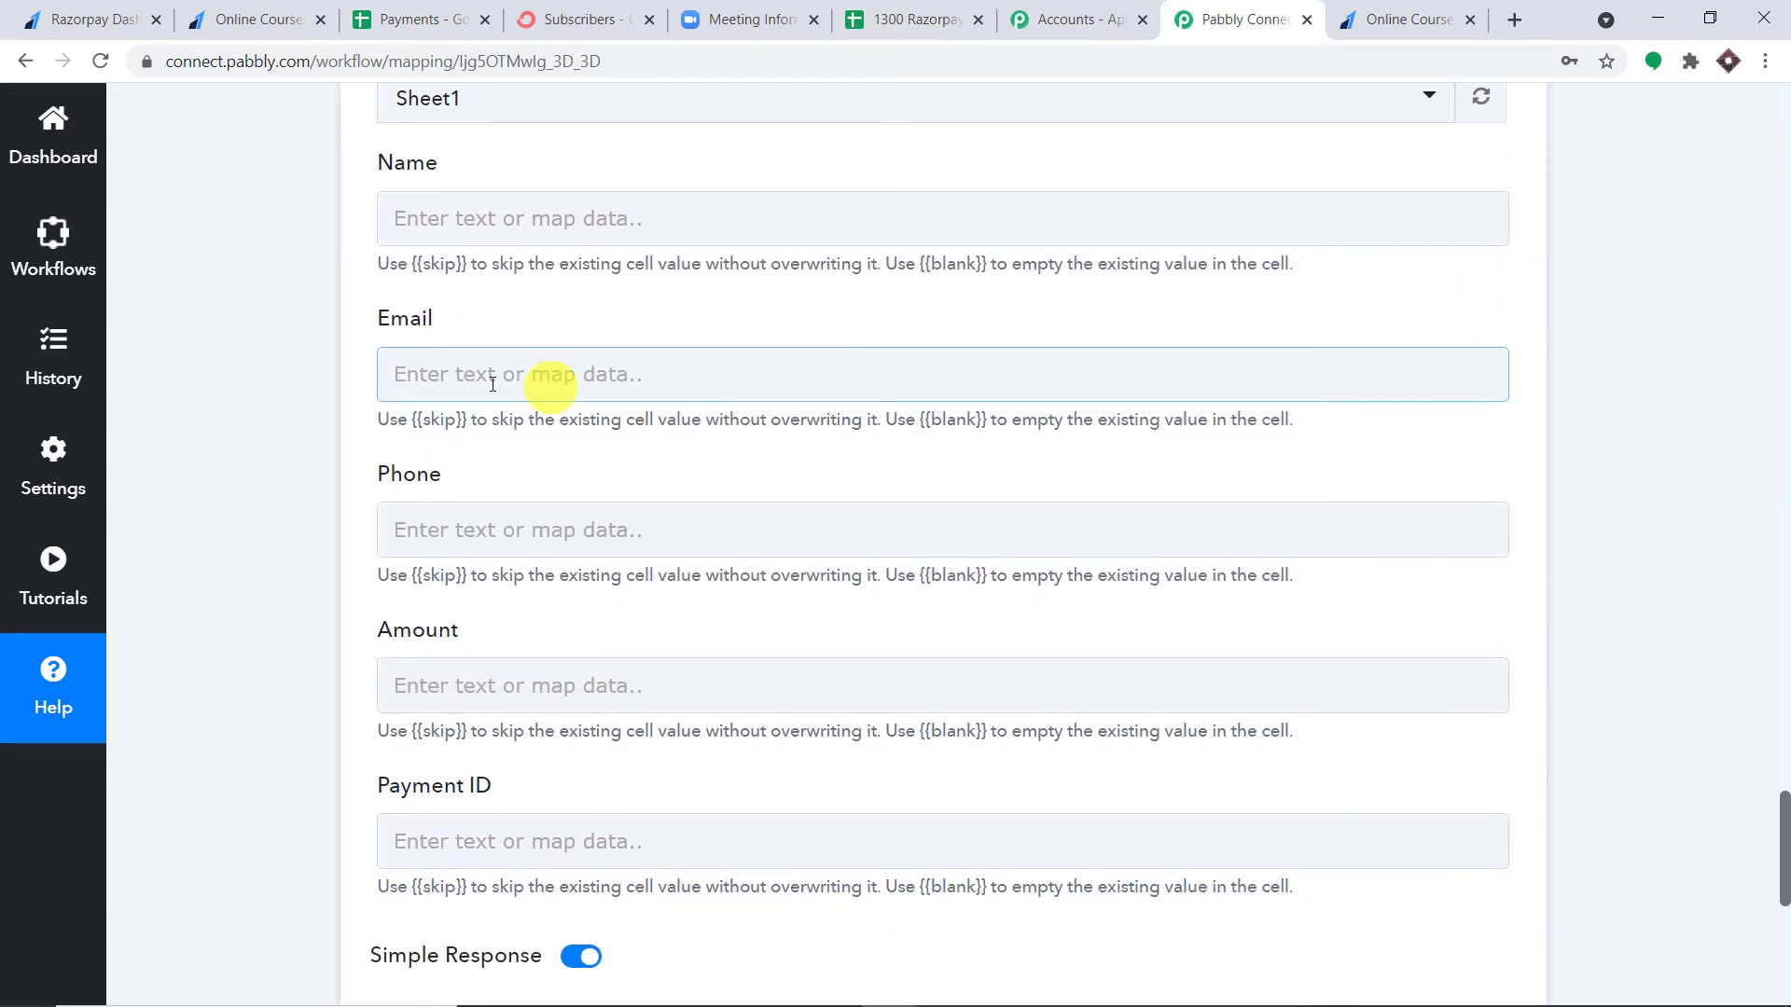
click(925, 15)
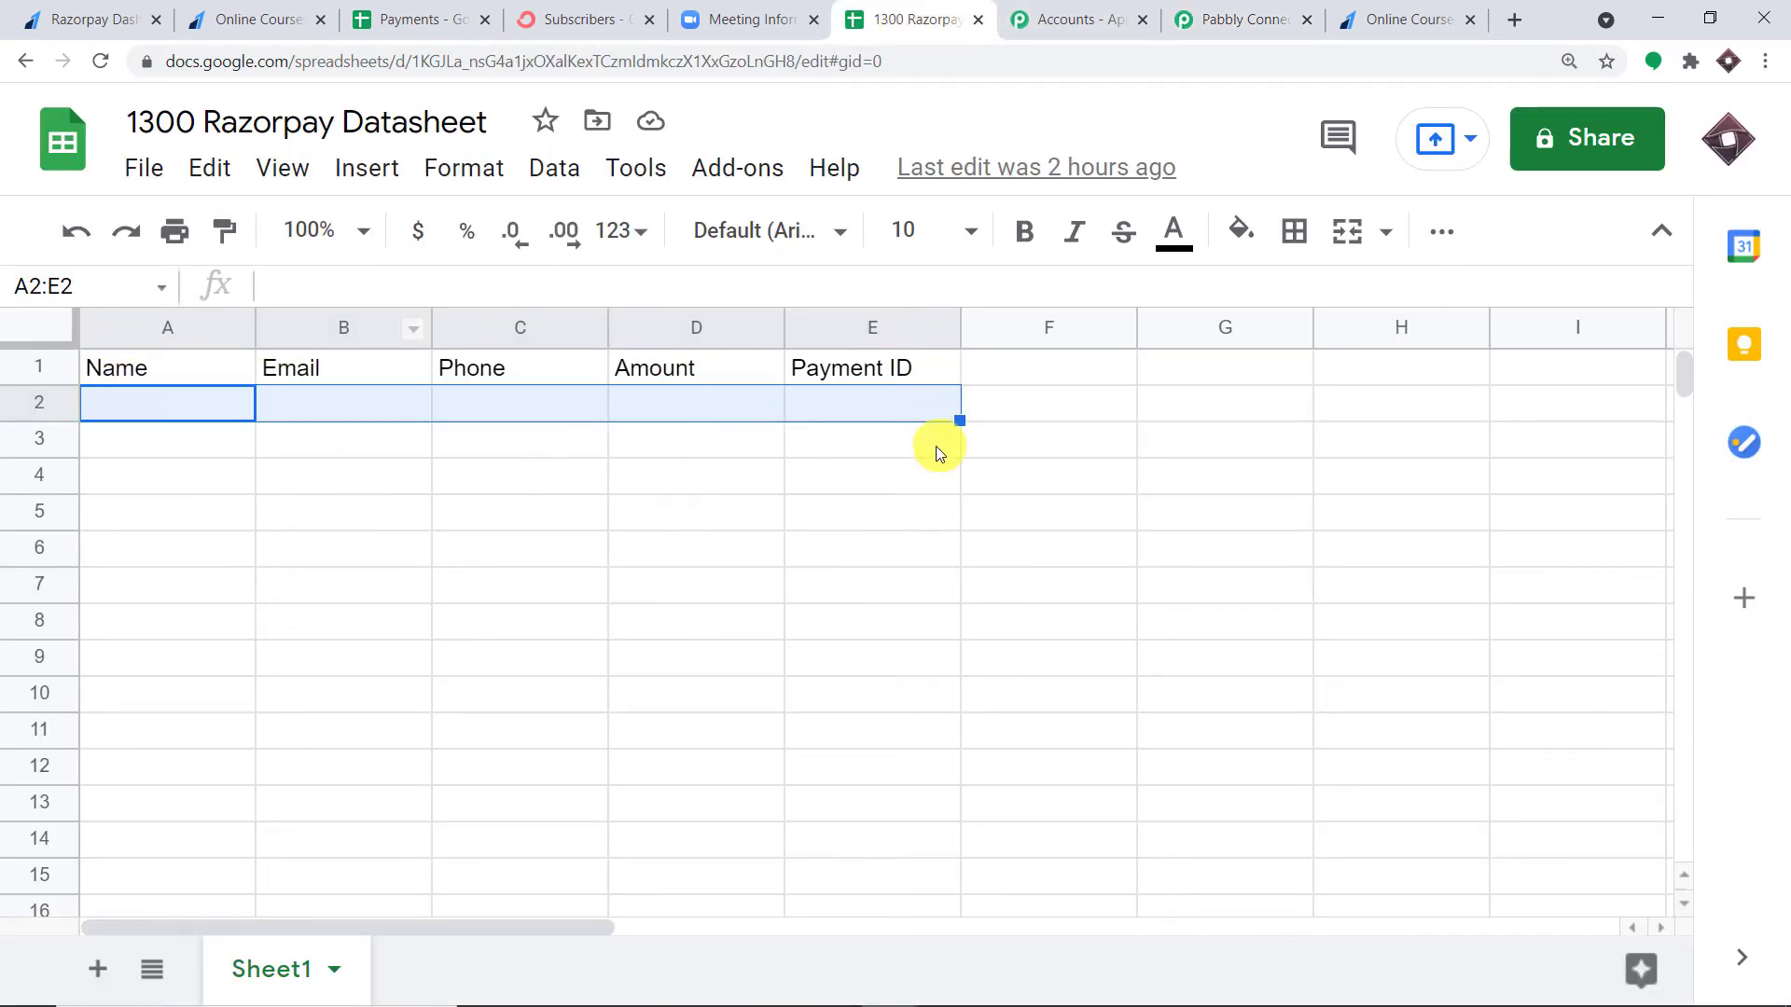
click(1231, 13)
scroll(429, 391, up, 2)
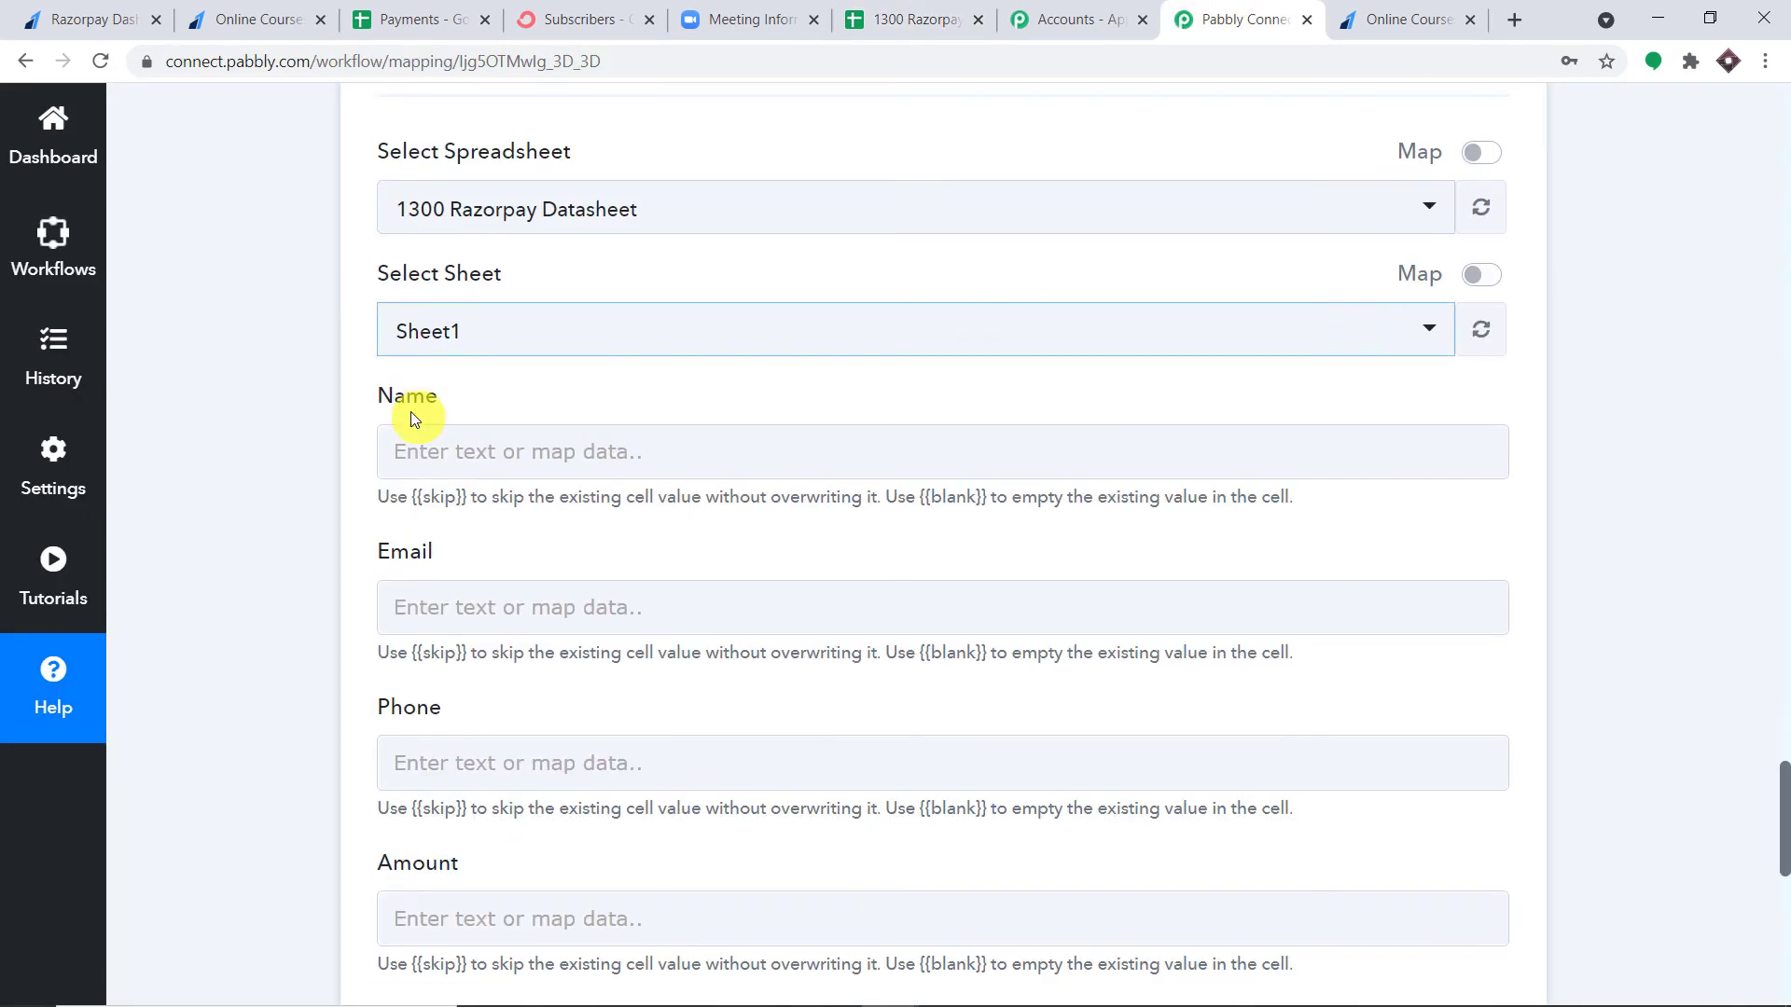
Step: Map the Name field to Payload Payment Entity Notes First Name from the Razorpay Payment Captured data
click(582, 463)
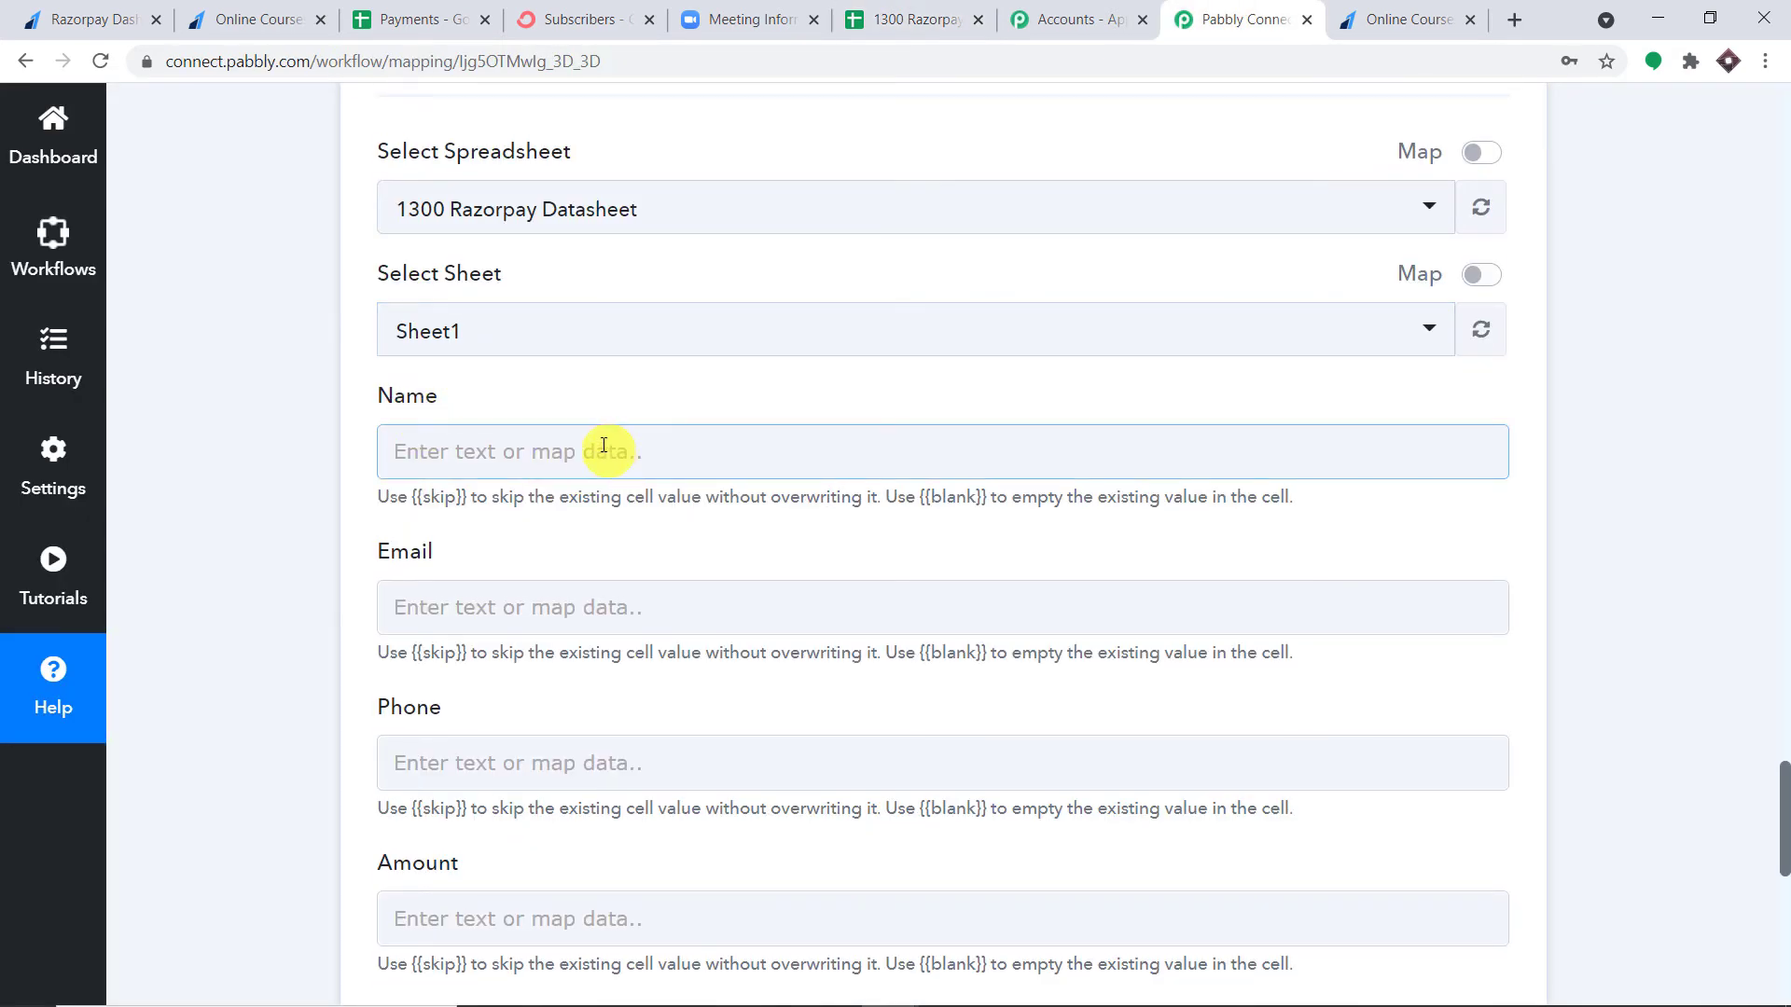
scroll(603, 446, down, 1)
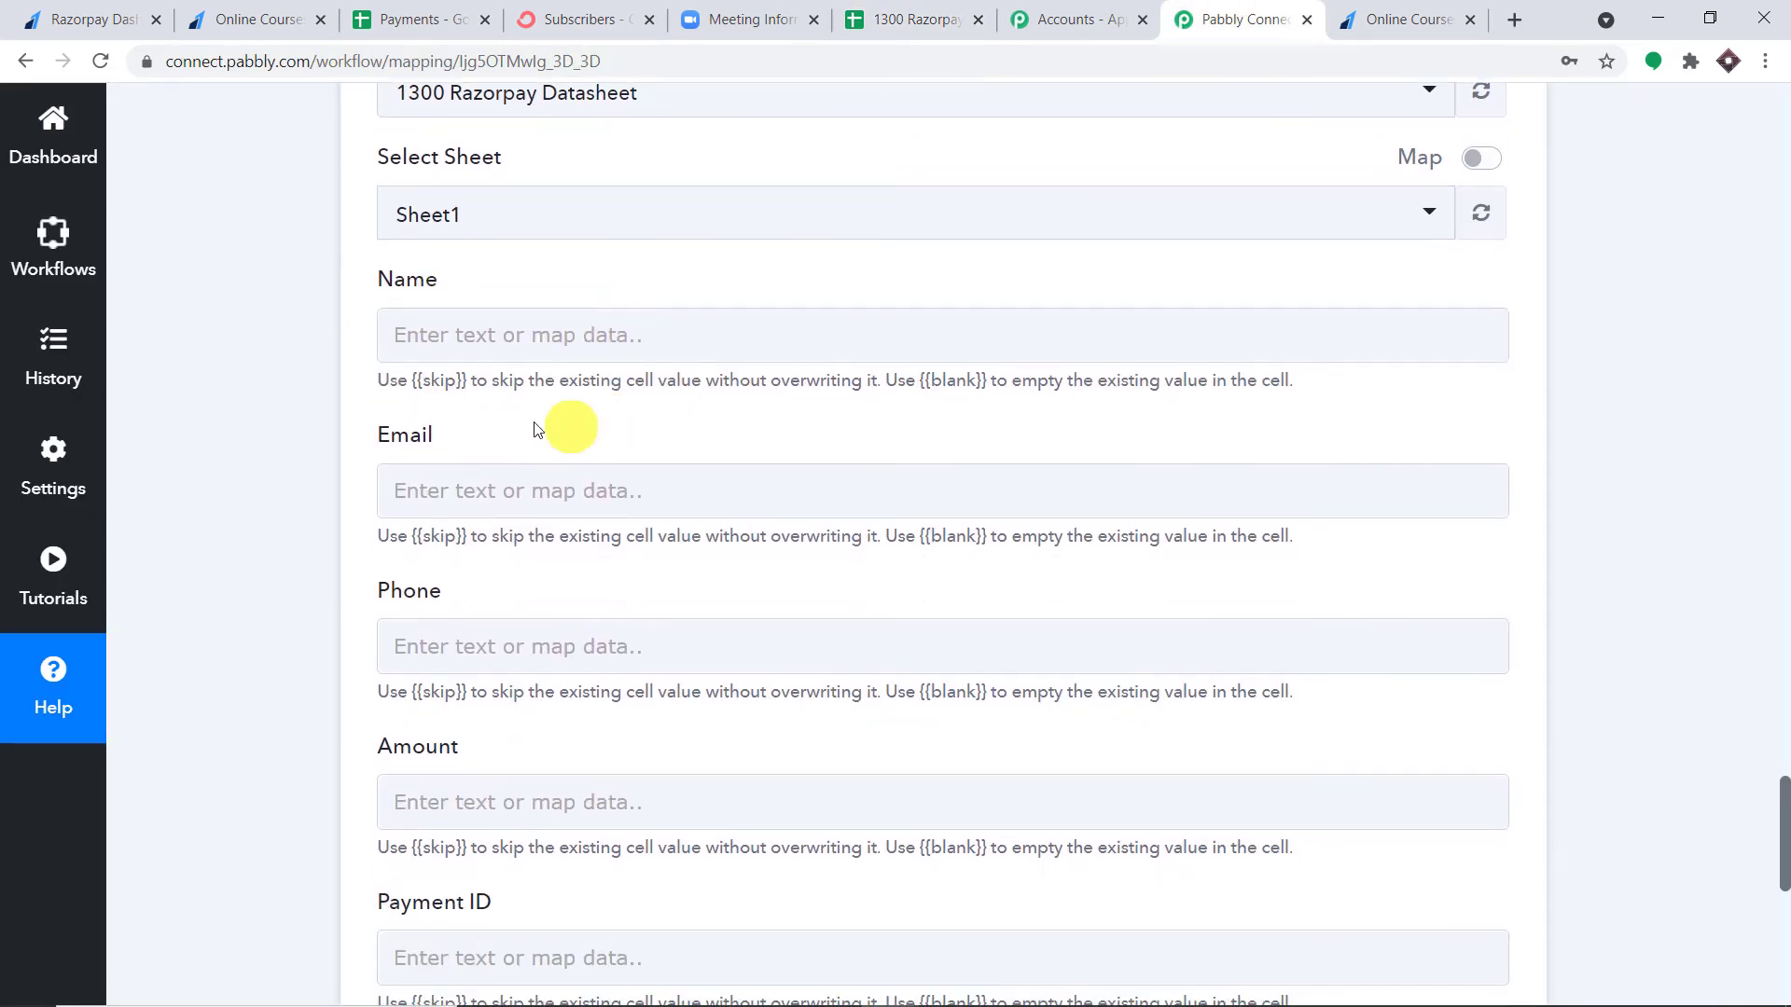
click(568, 333)
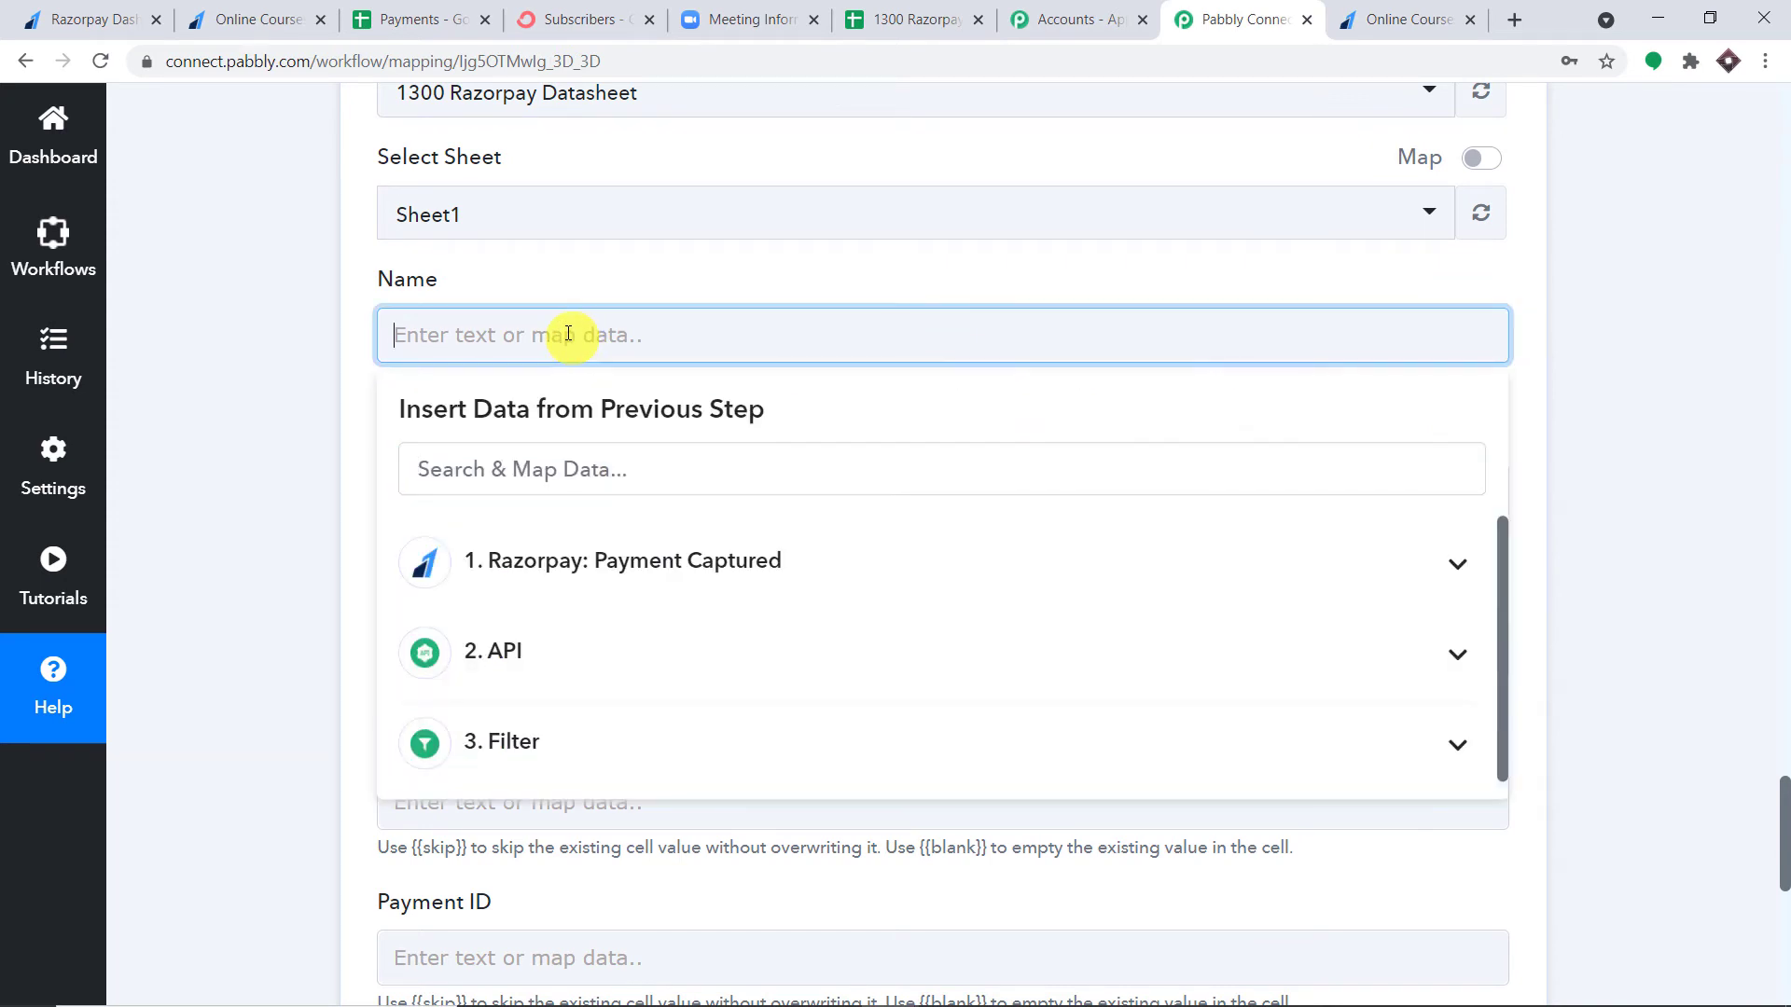
click(592, 563)
scroll(1019, 639, down, 5)
scroll(1025, 646, down, 10)
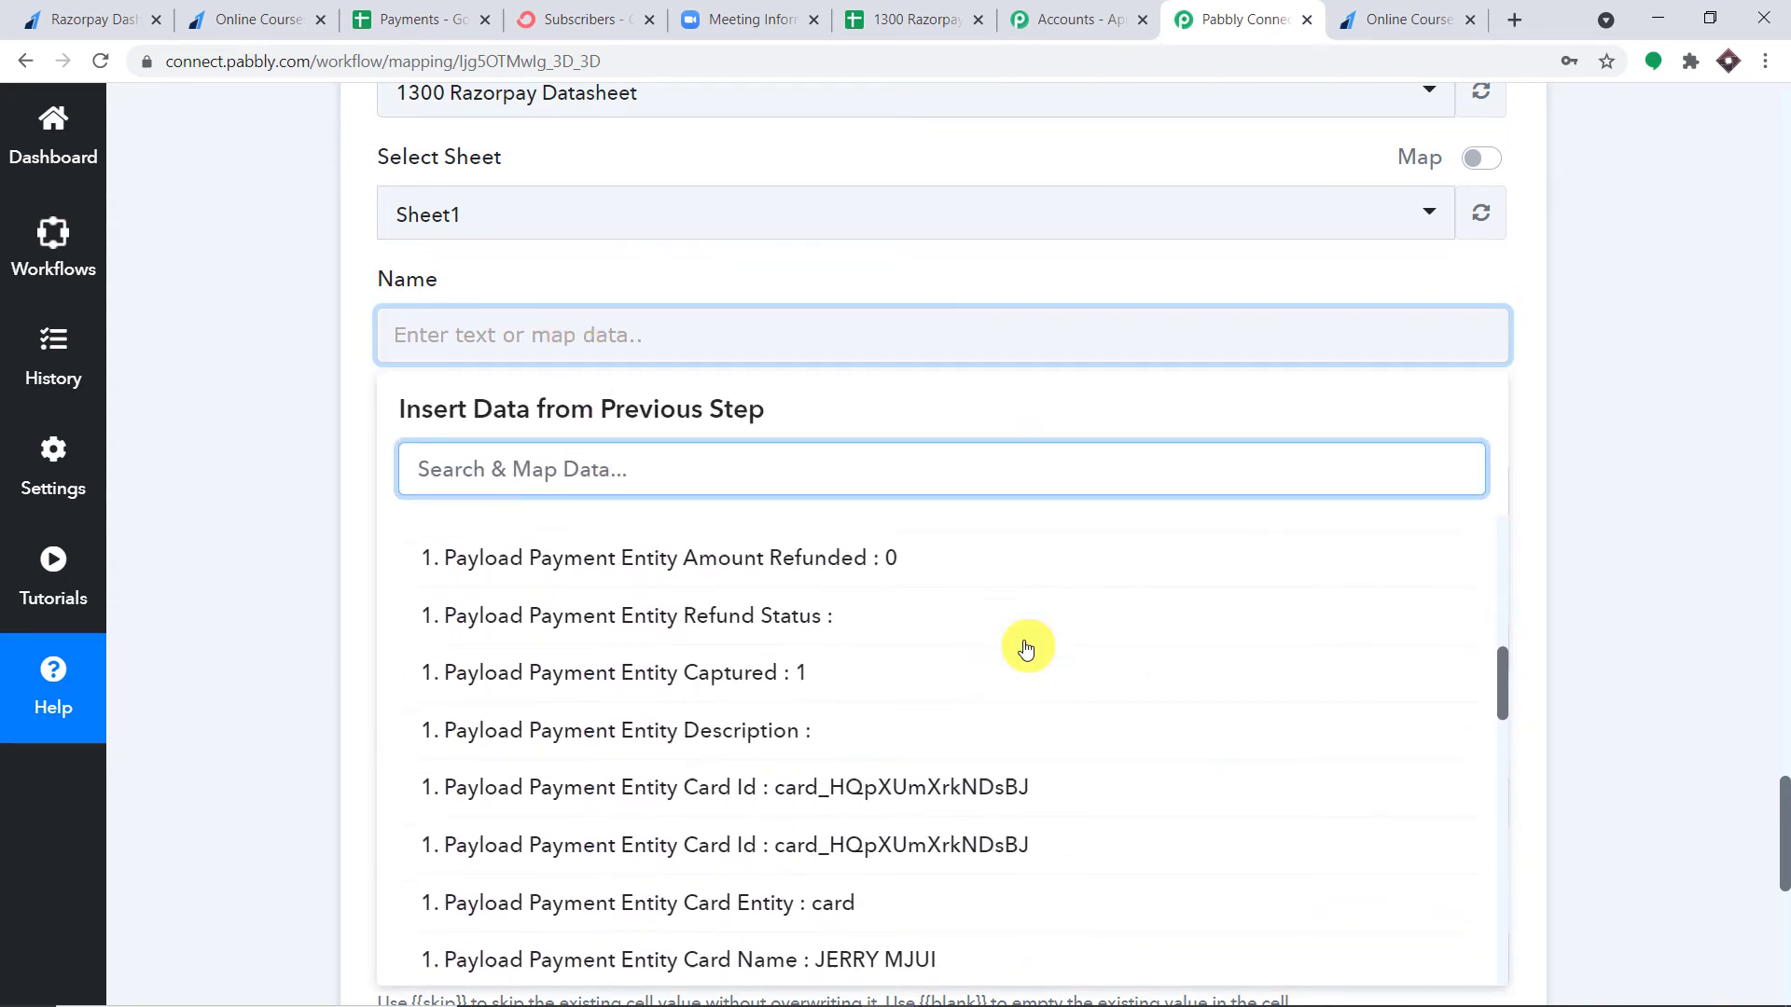
scroll(1025, 644, down, 3)
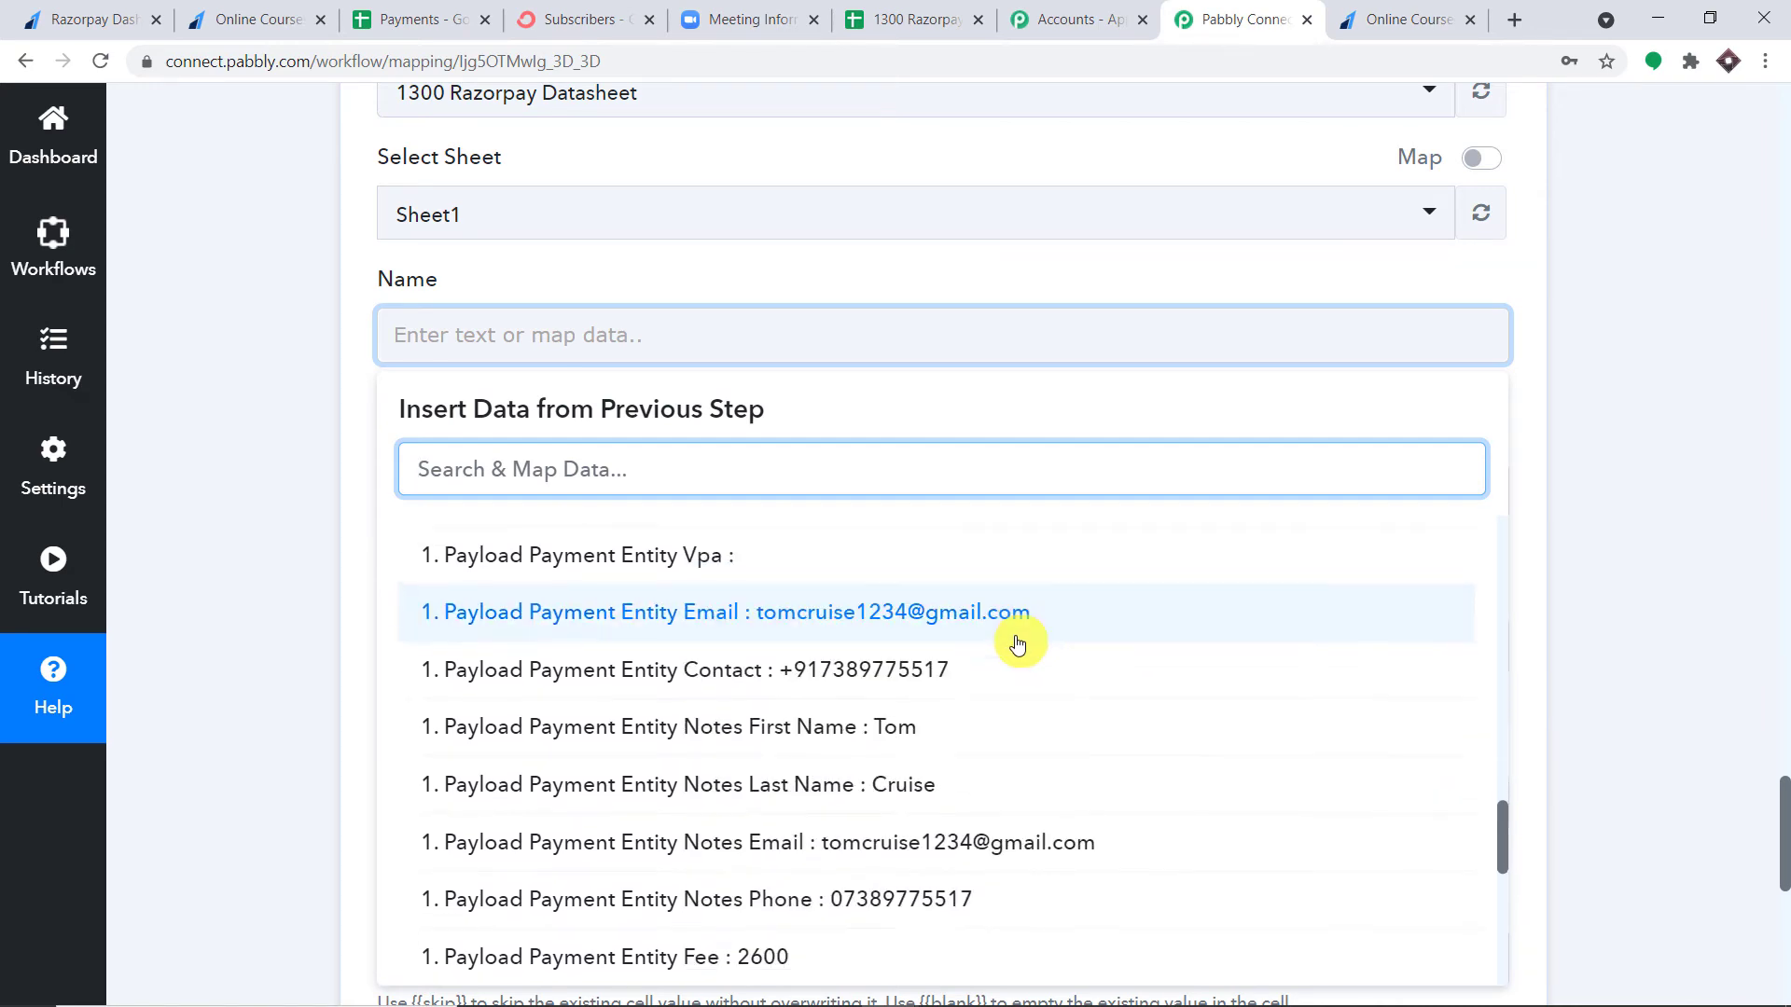
click(920, 687)
click(1060, 298)
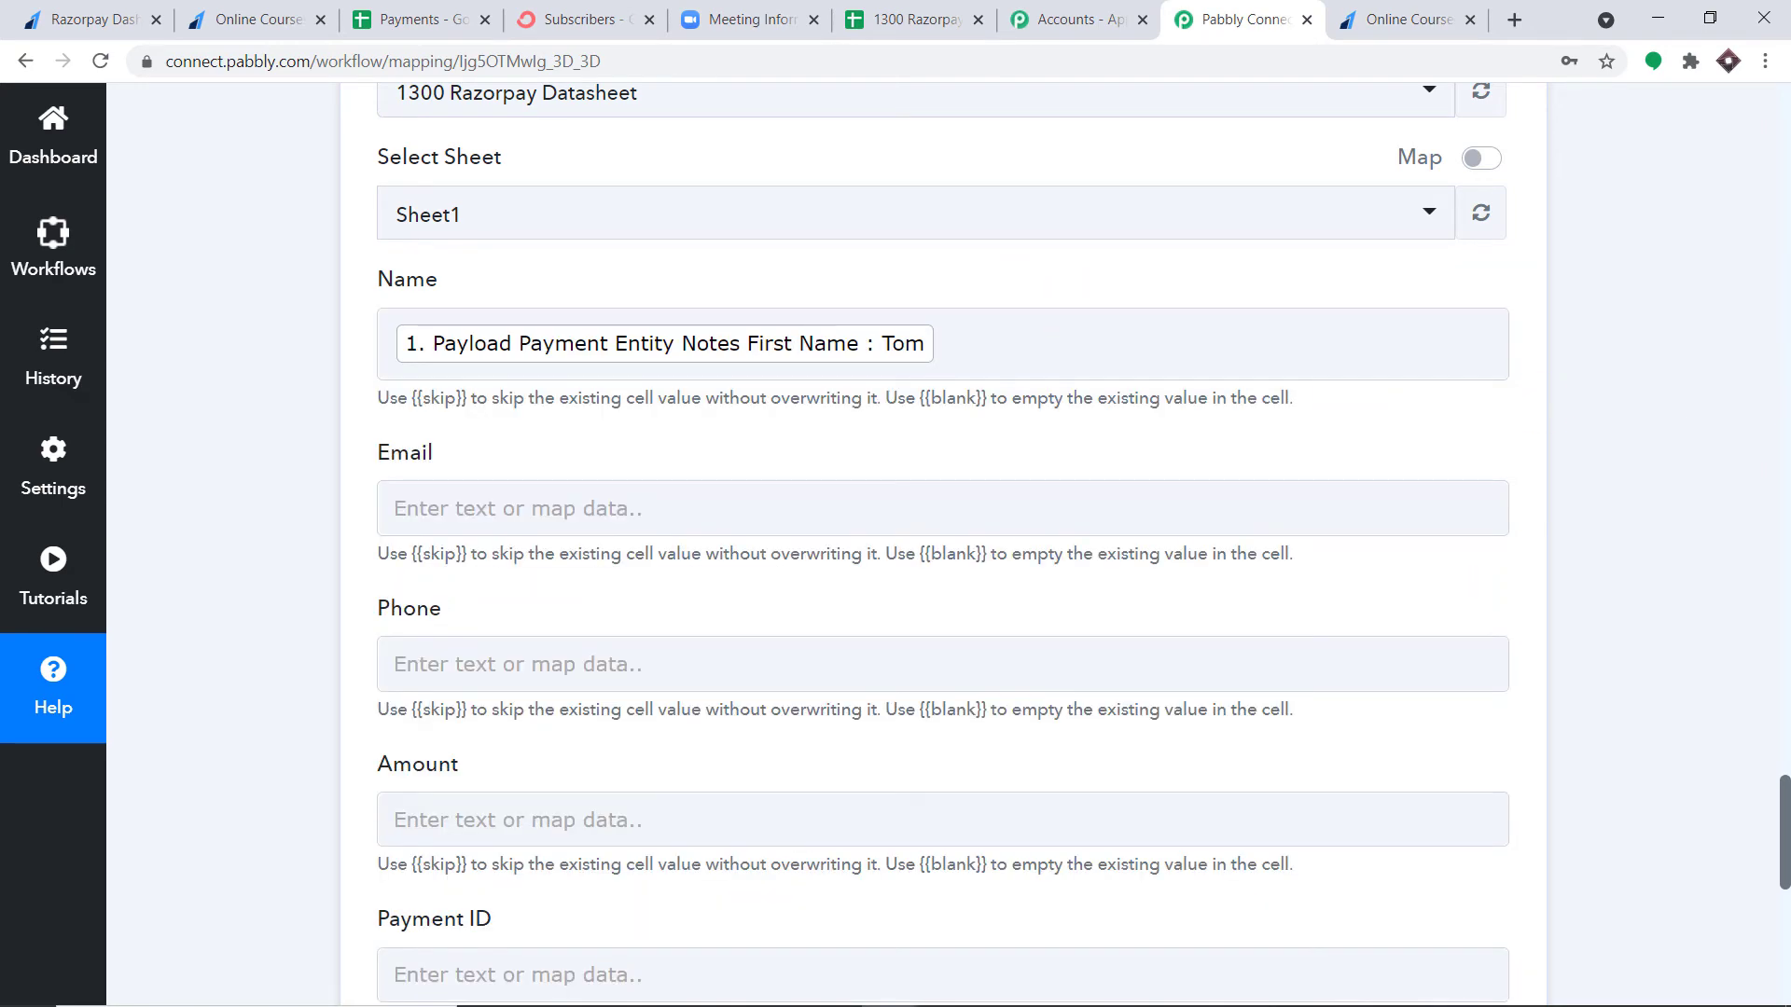
Step: Check the customer details in the captured Razorpay response and map the Email field to Payload Payment Entity Email
drag(1783, 830, 1785, 319)
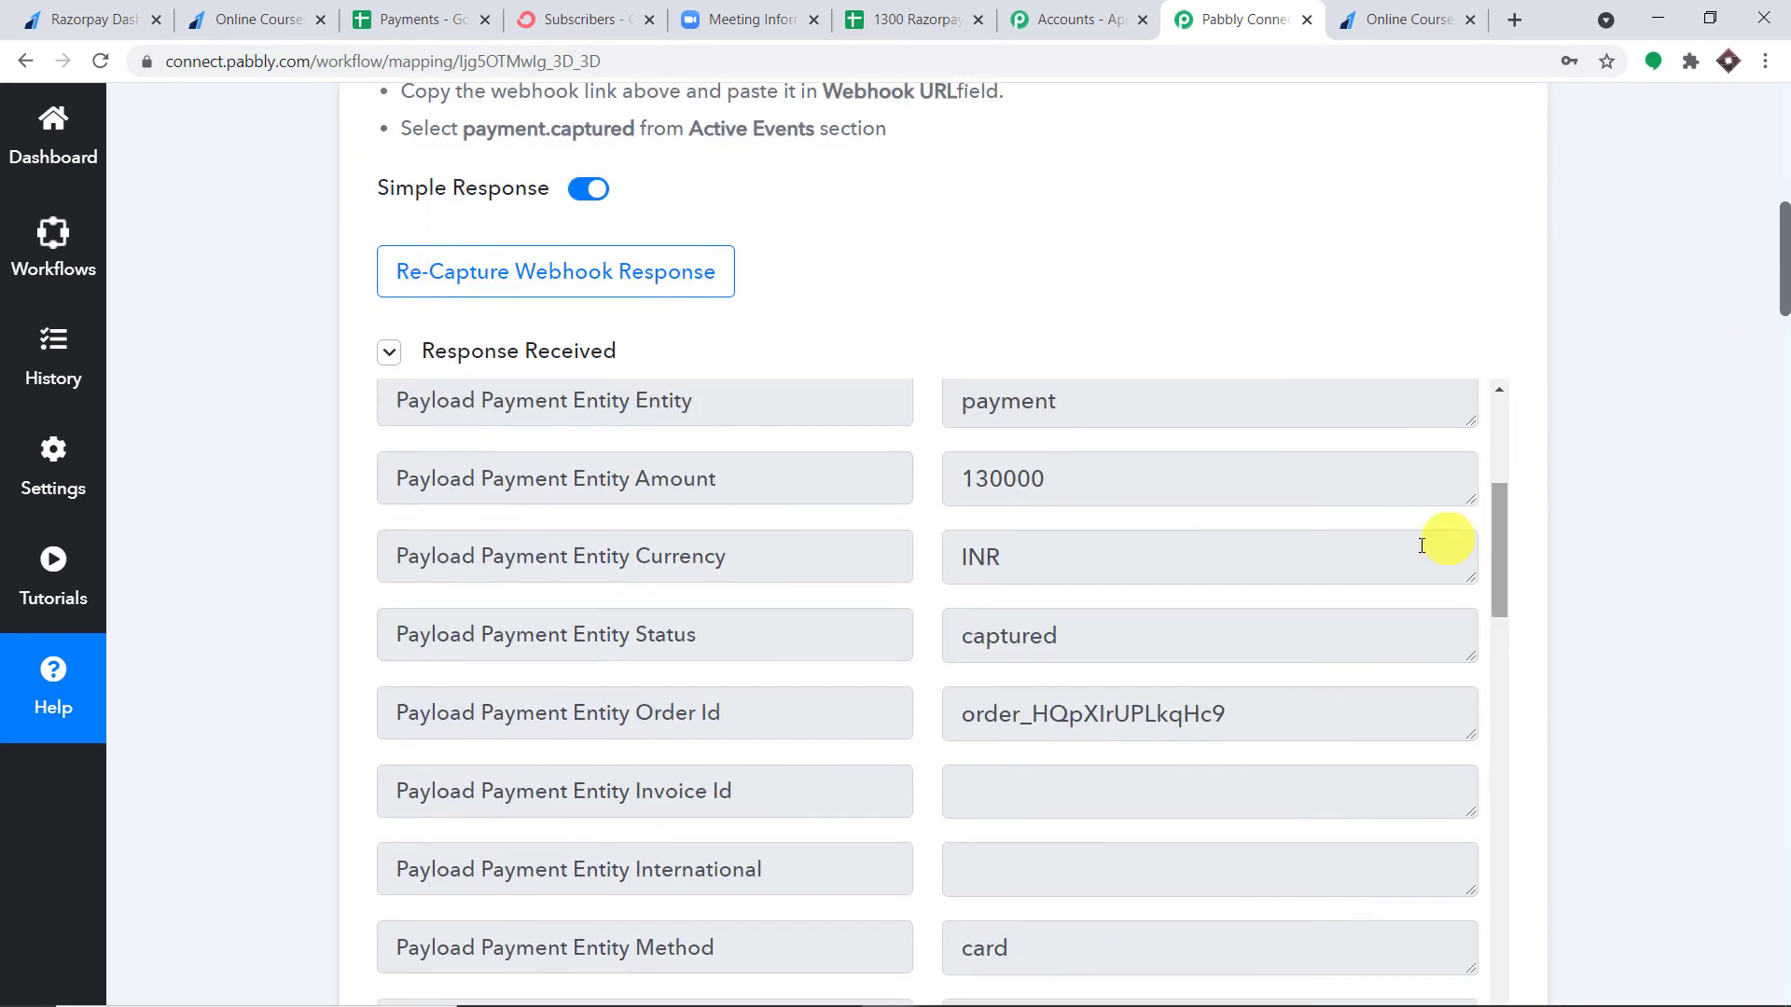
scroll(1306, 547, up, 5)
scroll(1307, 548, down, 9)
scroll(1306, 547, down, 15)
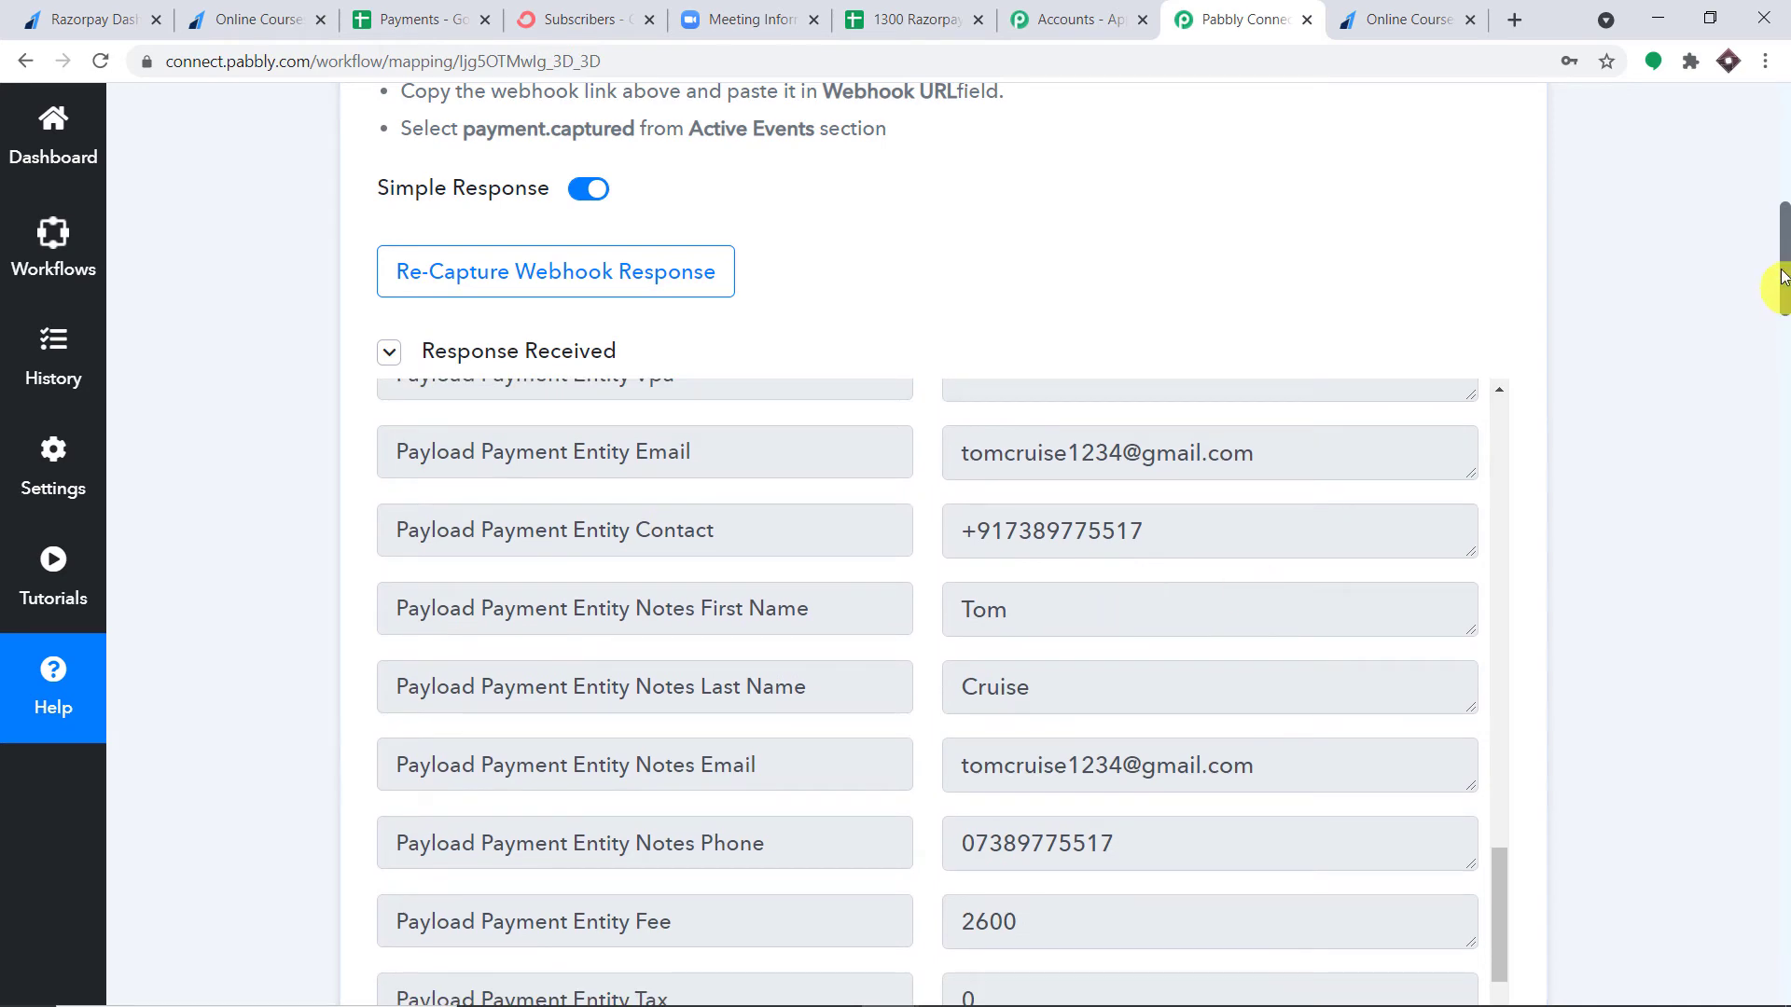
drag(1785, 280, 1770, 851)
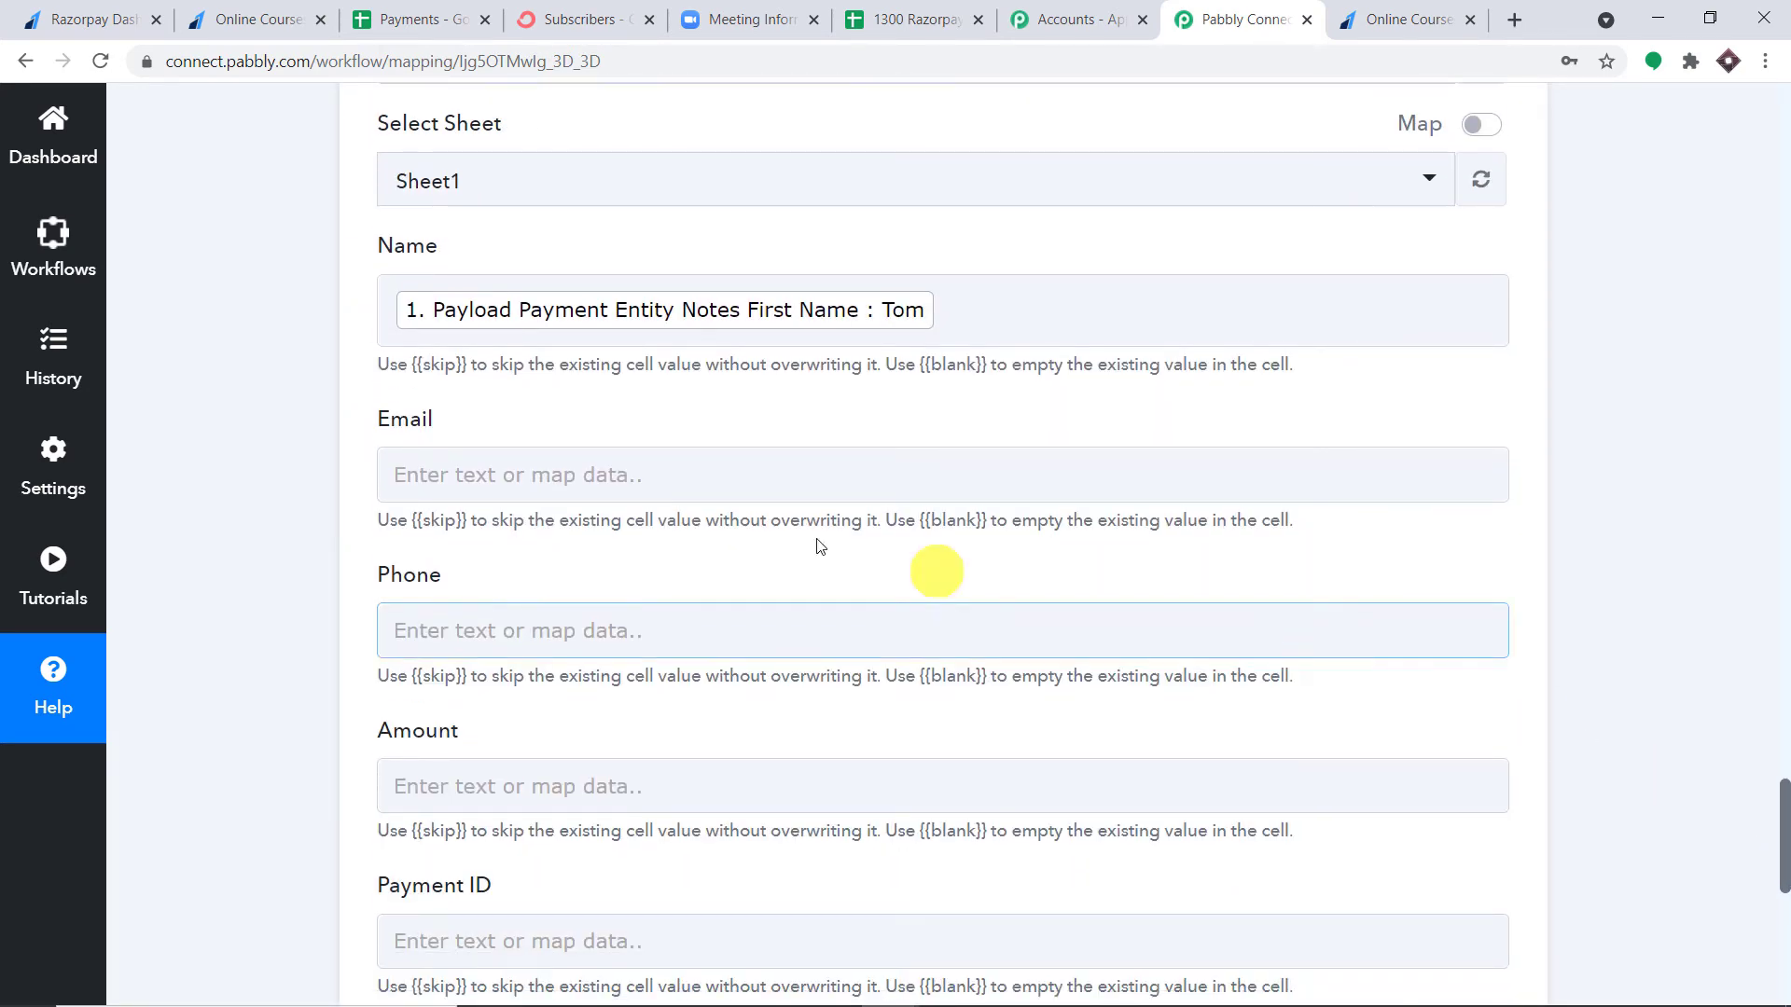
click(711, 468)
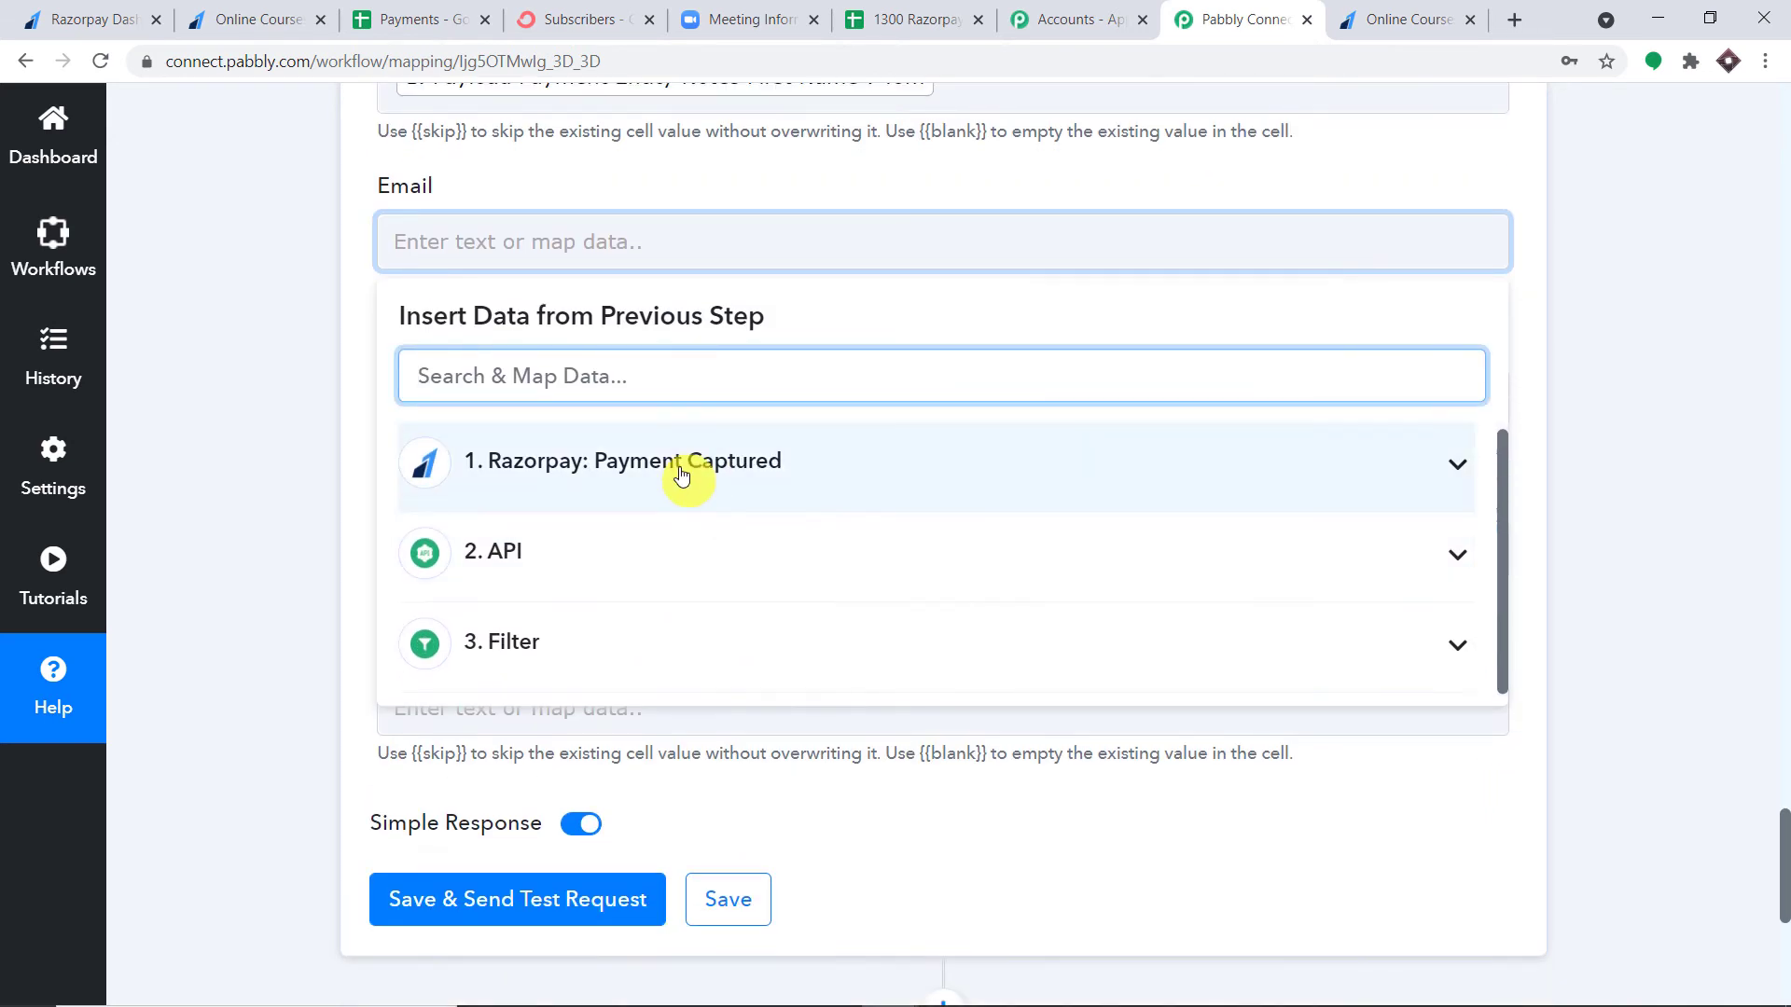
click(793, 476)
scroll(979, 556, down, 5)
scroll(984, 573, down, 9)
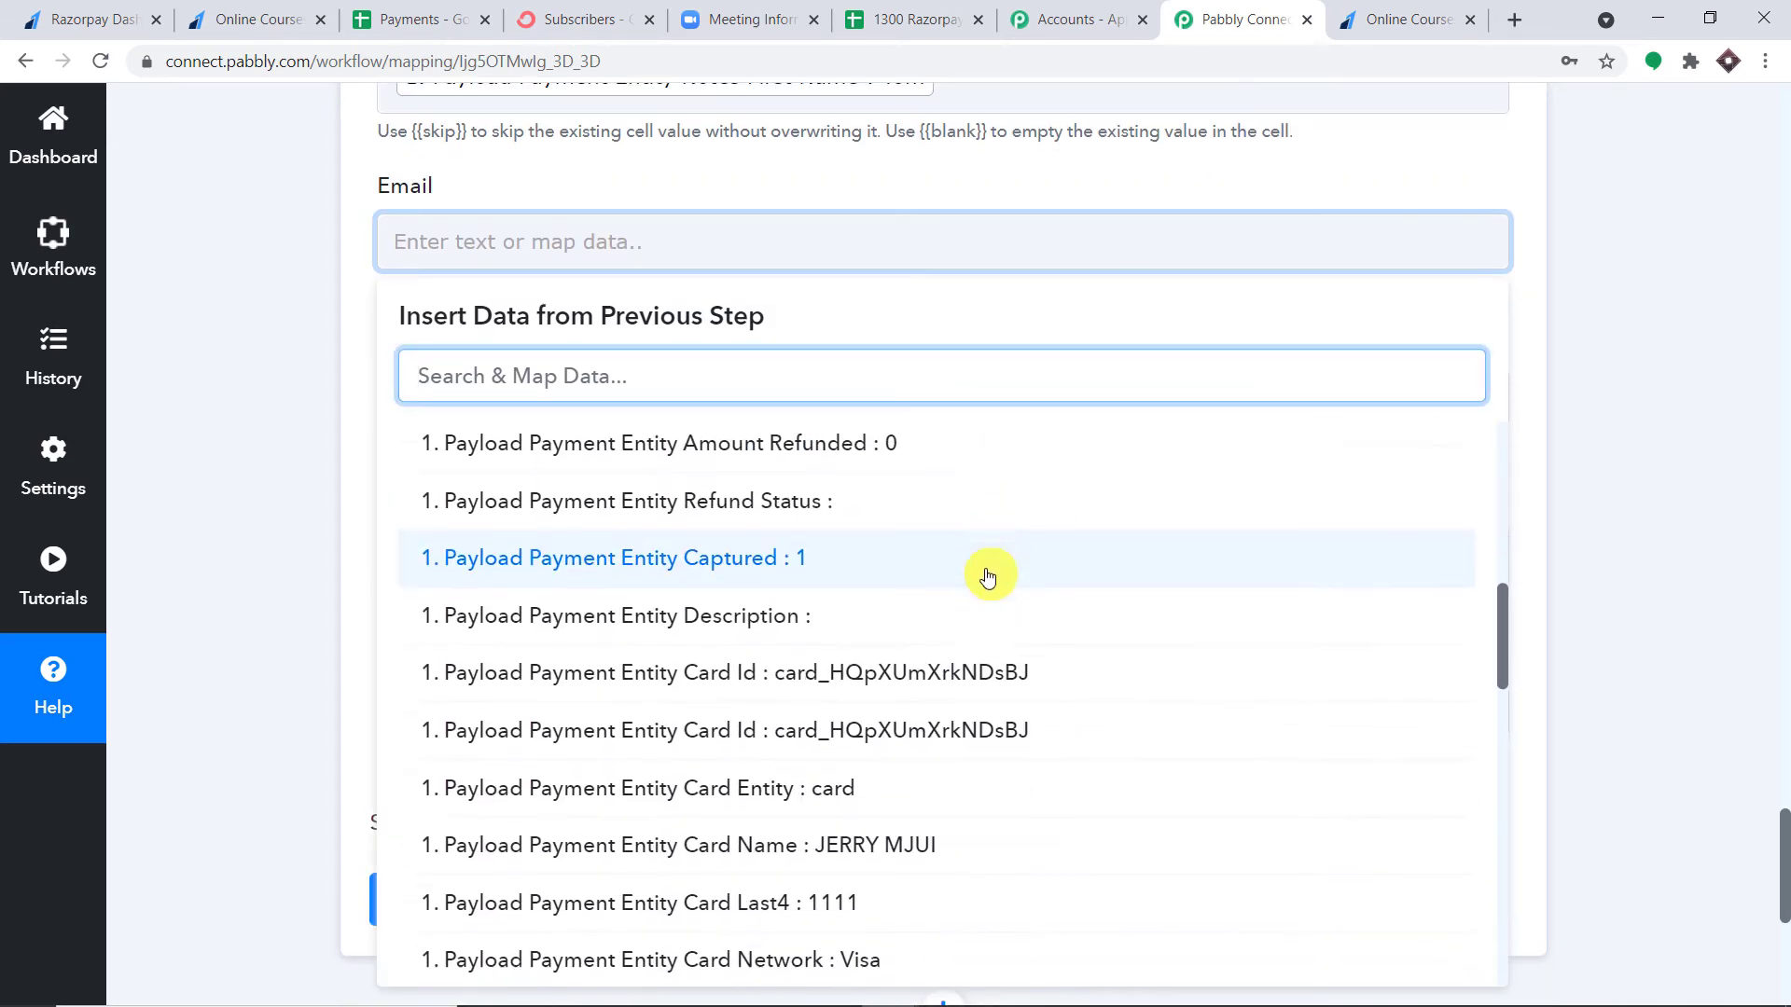
scroll(973, 587, down, 5)
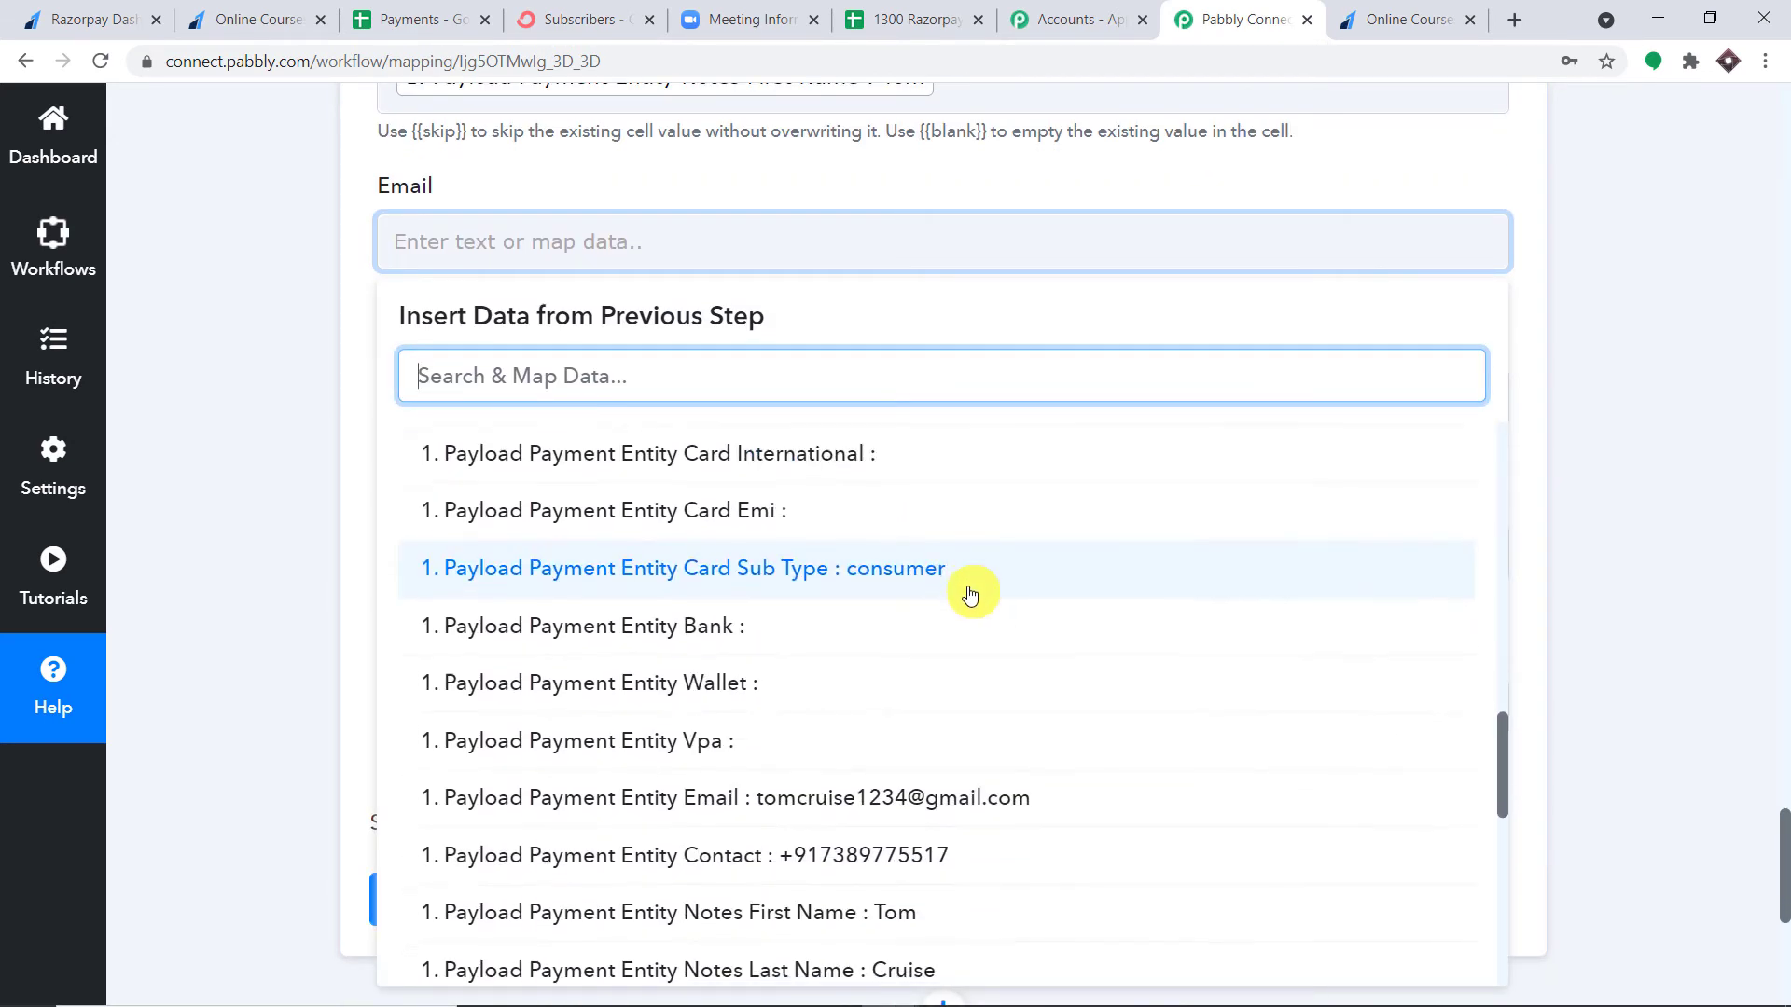
click(970, 476)
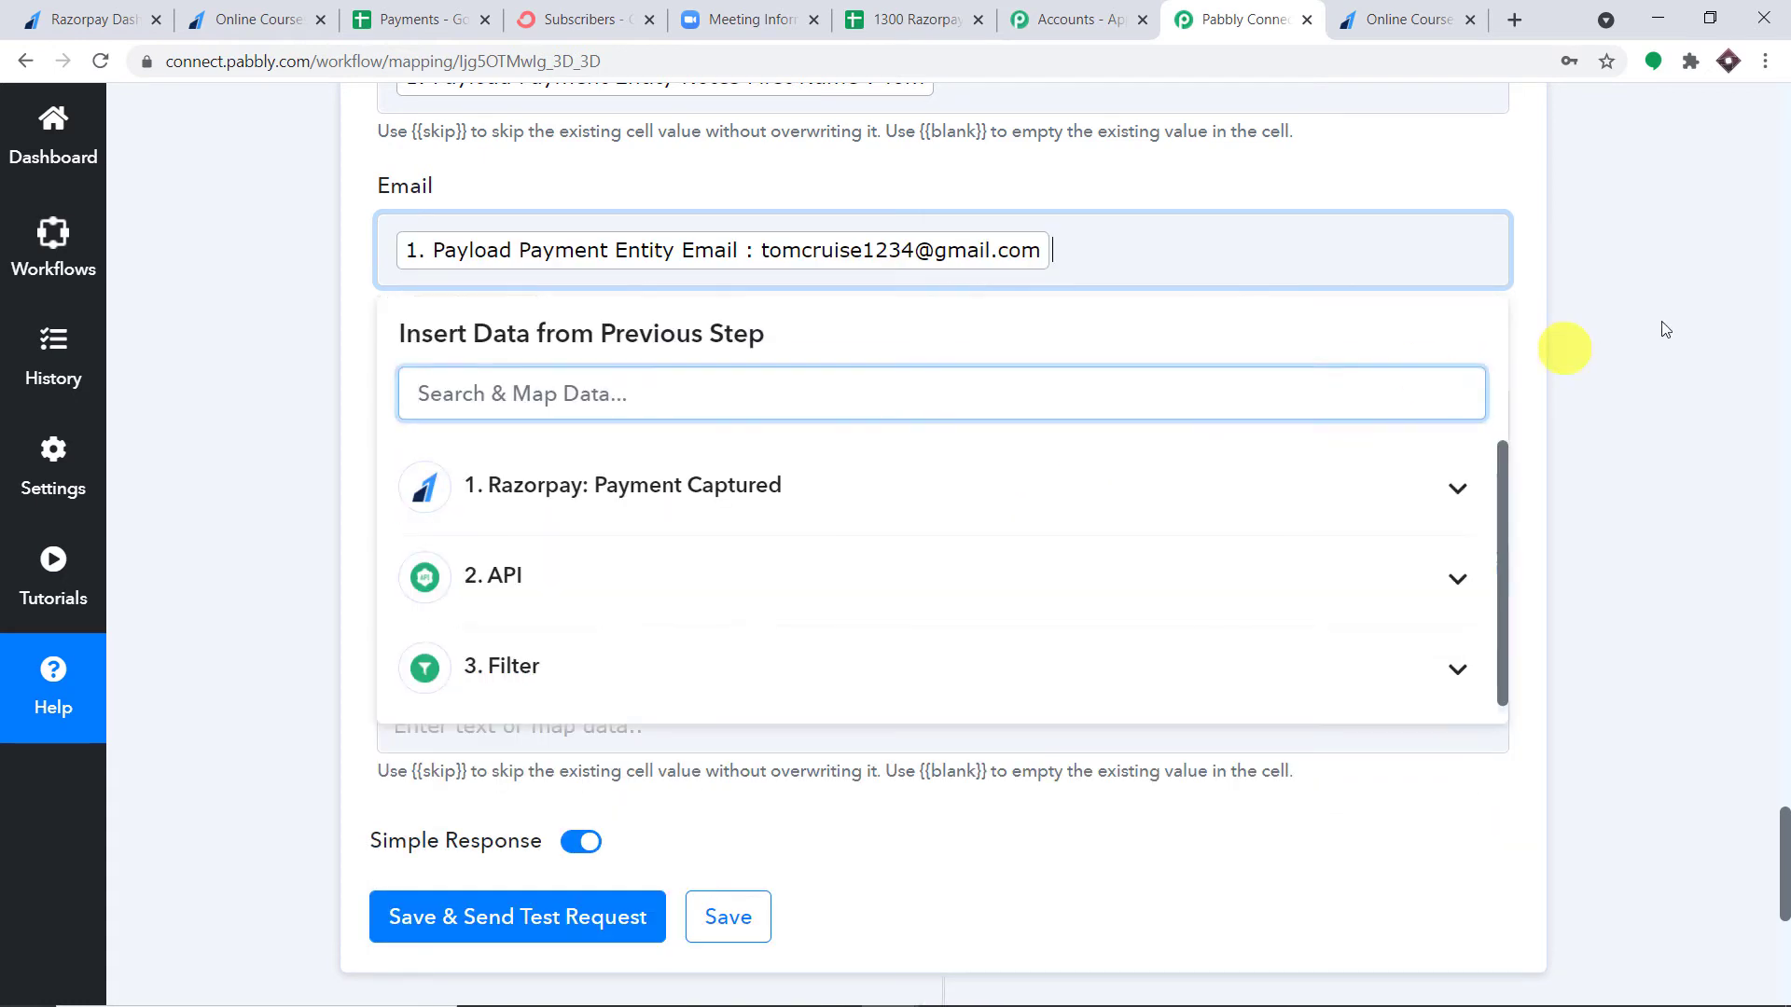
click(1658, 323)
Step: Append Payload Payment Entity Notes Last Name from the Razorpay data after the first name in the Name field
scroll(1492, 350, up, 3)
scroll(1453, 357, up, 1)
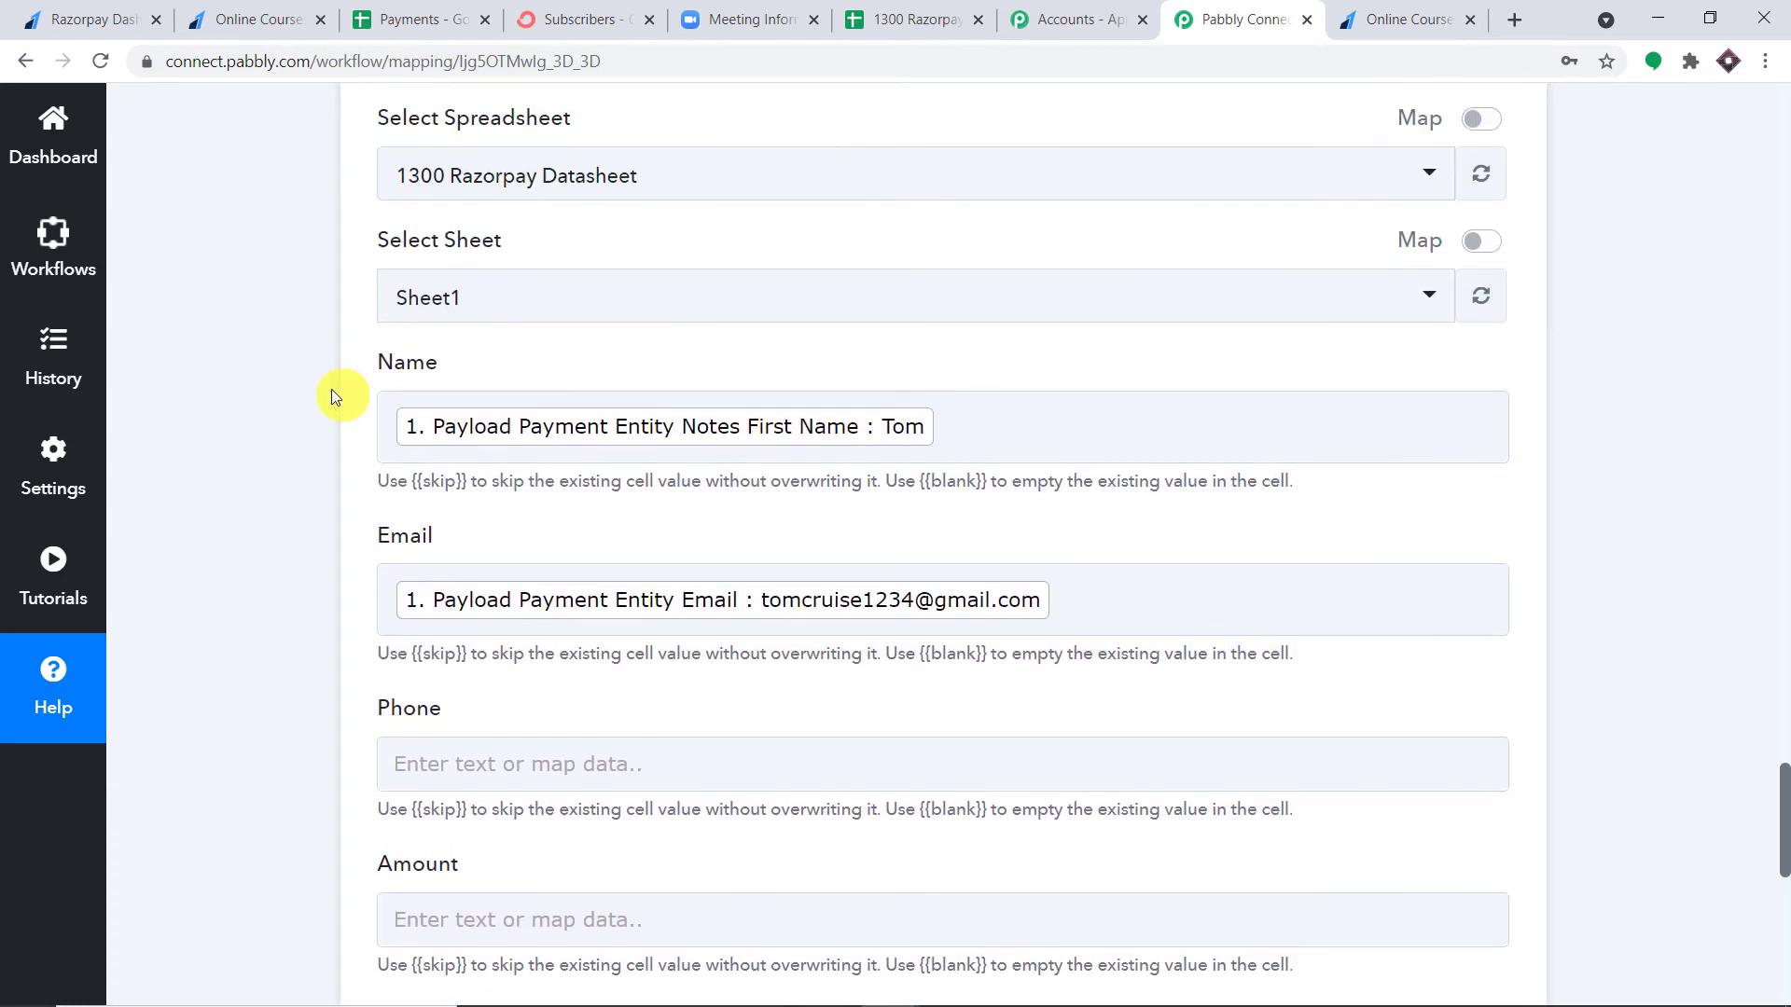
click(986, 428)
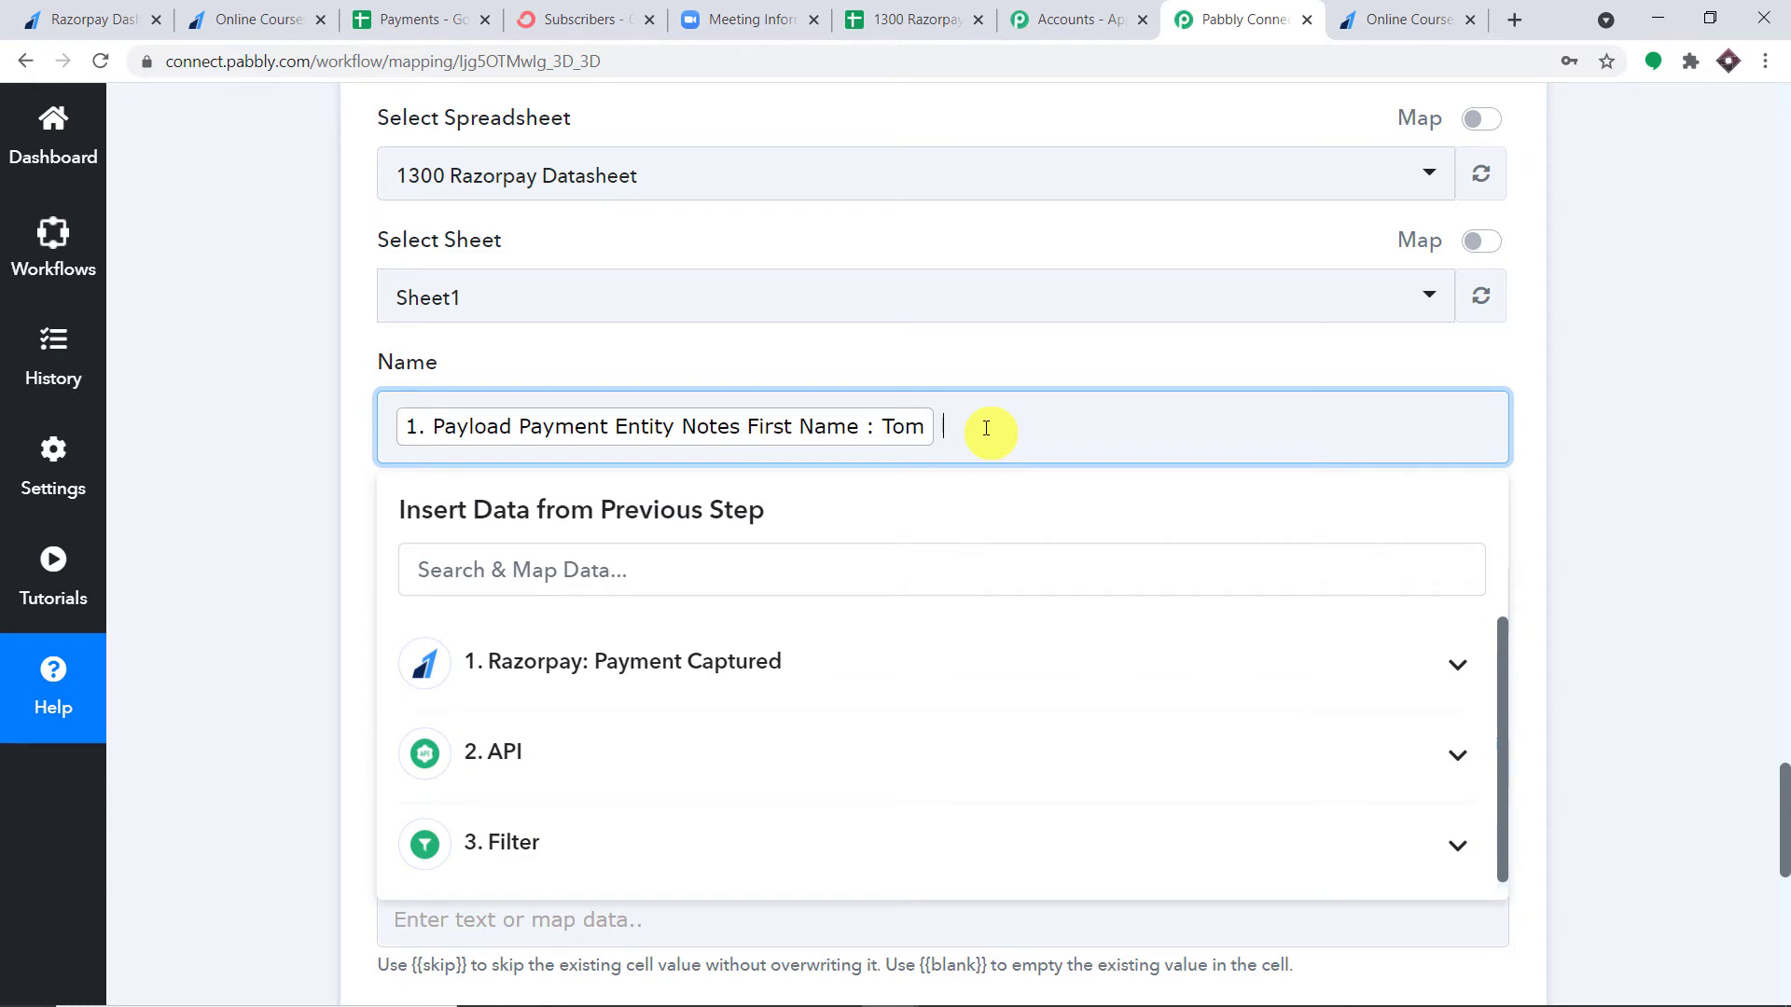
click(799, 662)
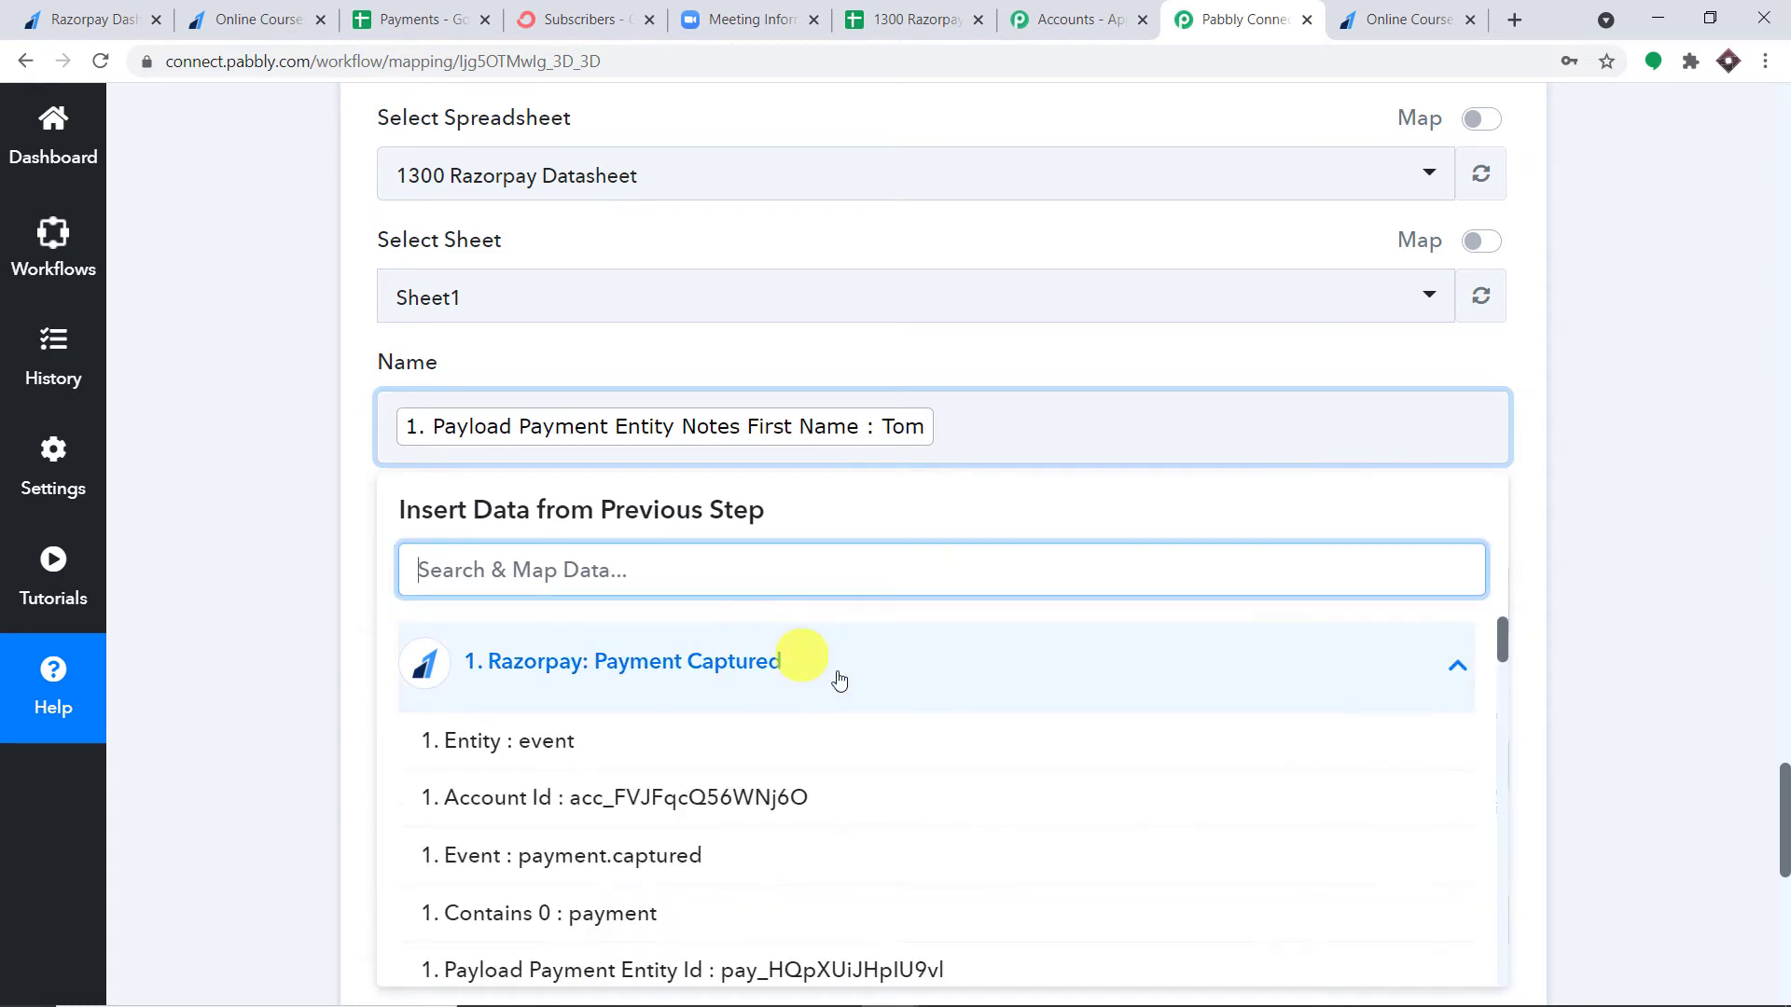
scroll(1180, 774, down, 4)
scroll(1173, 771, down, 7)
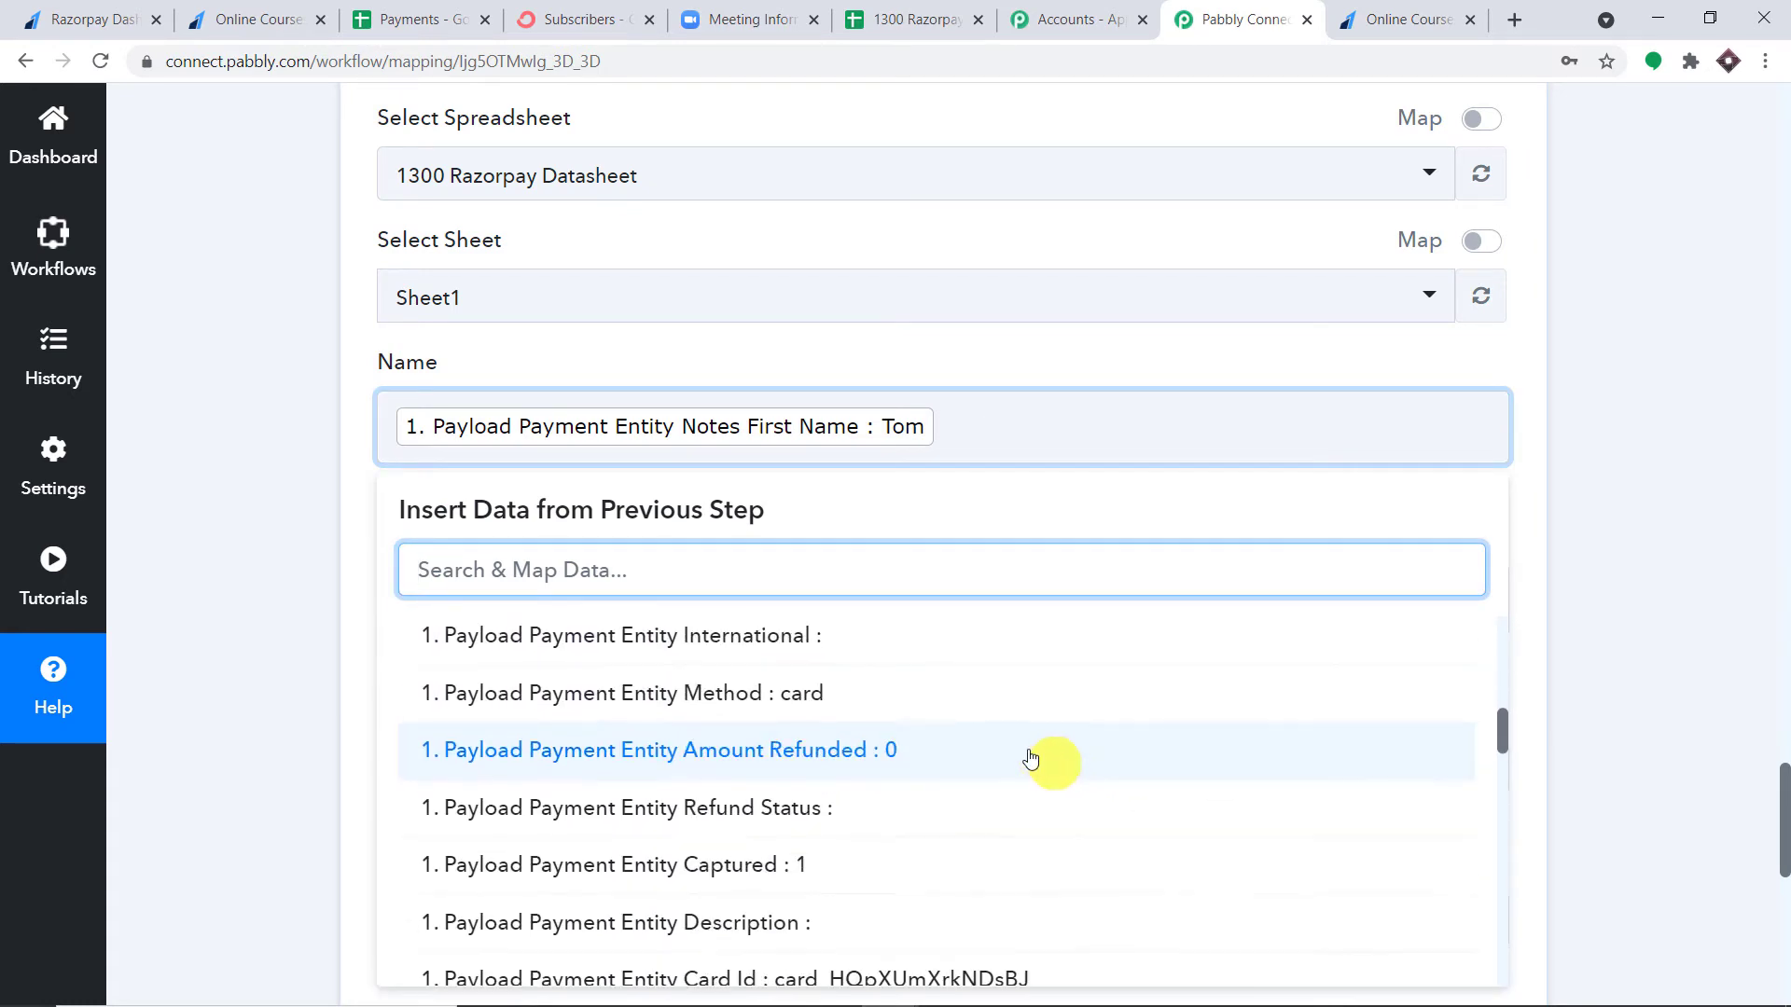
scroll(955, 743, down, 6)
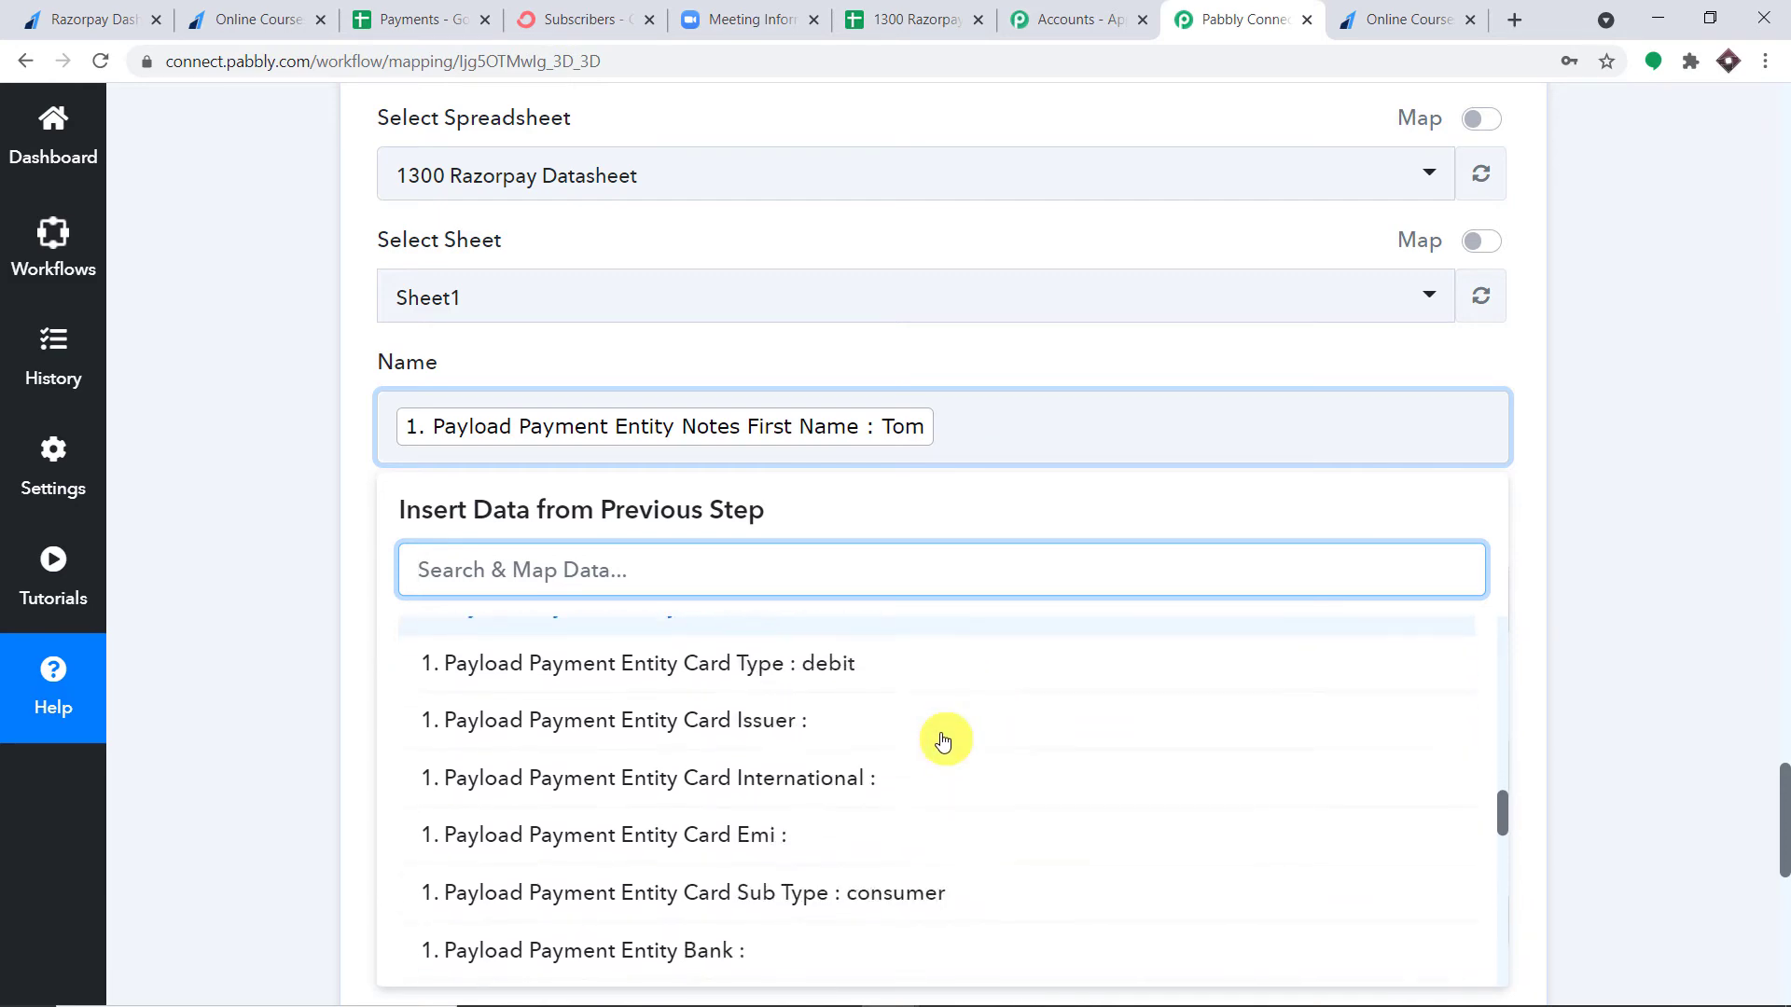
click(935, 710)
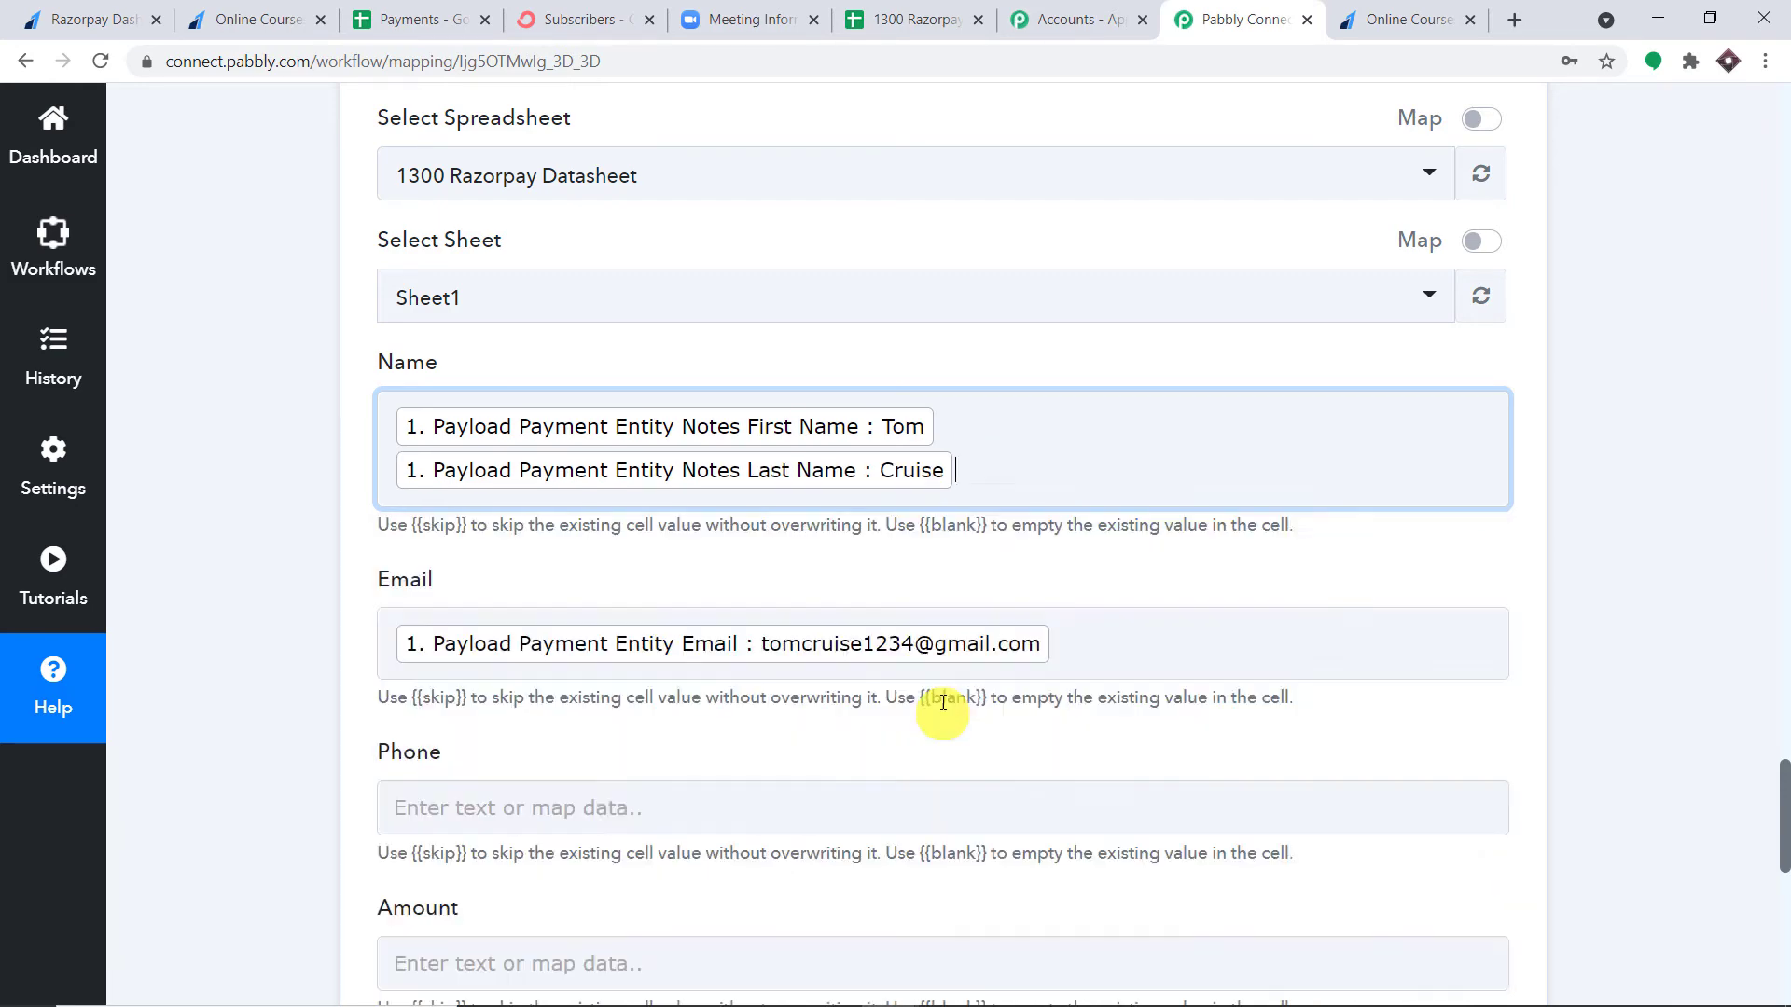
click(1119, 380)
Step: Map the Phone field to Payload Payment Entity Contact from the Razorpay Payment Captured data
scroll(1093, 393, down, 2)
scroll(1093, 399, down, 3)
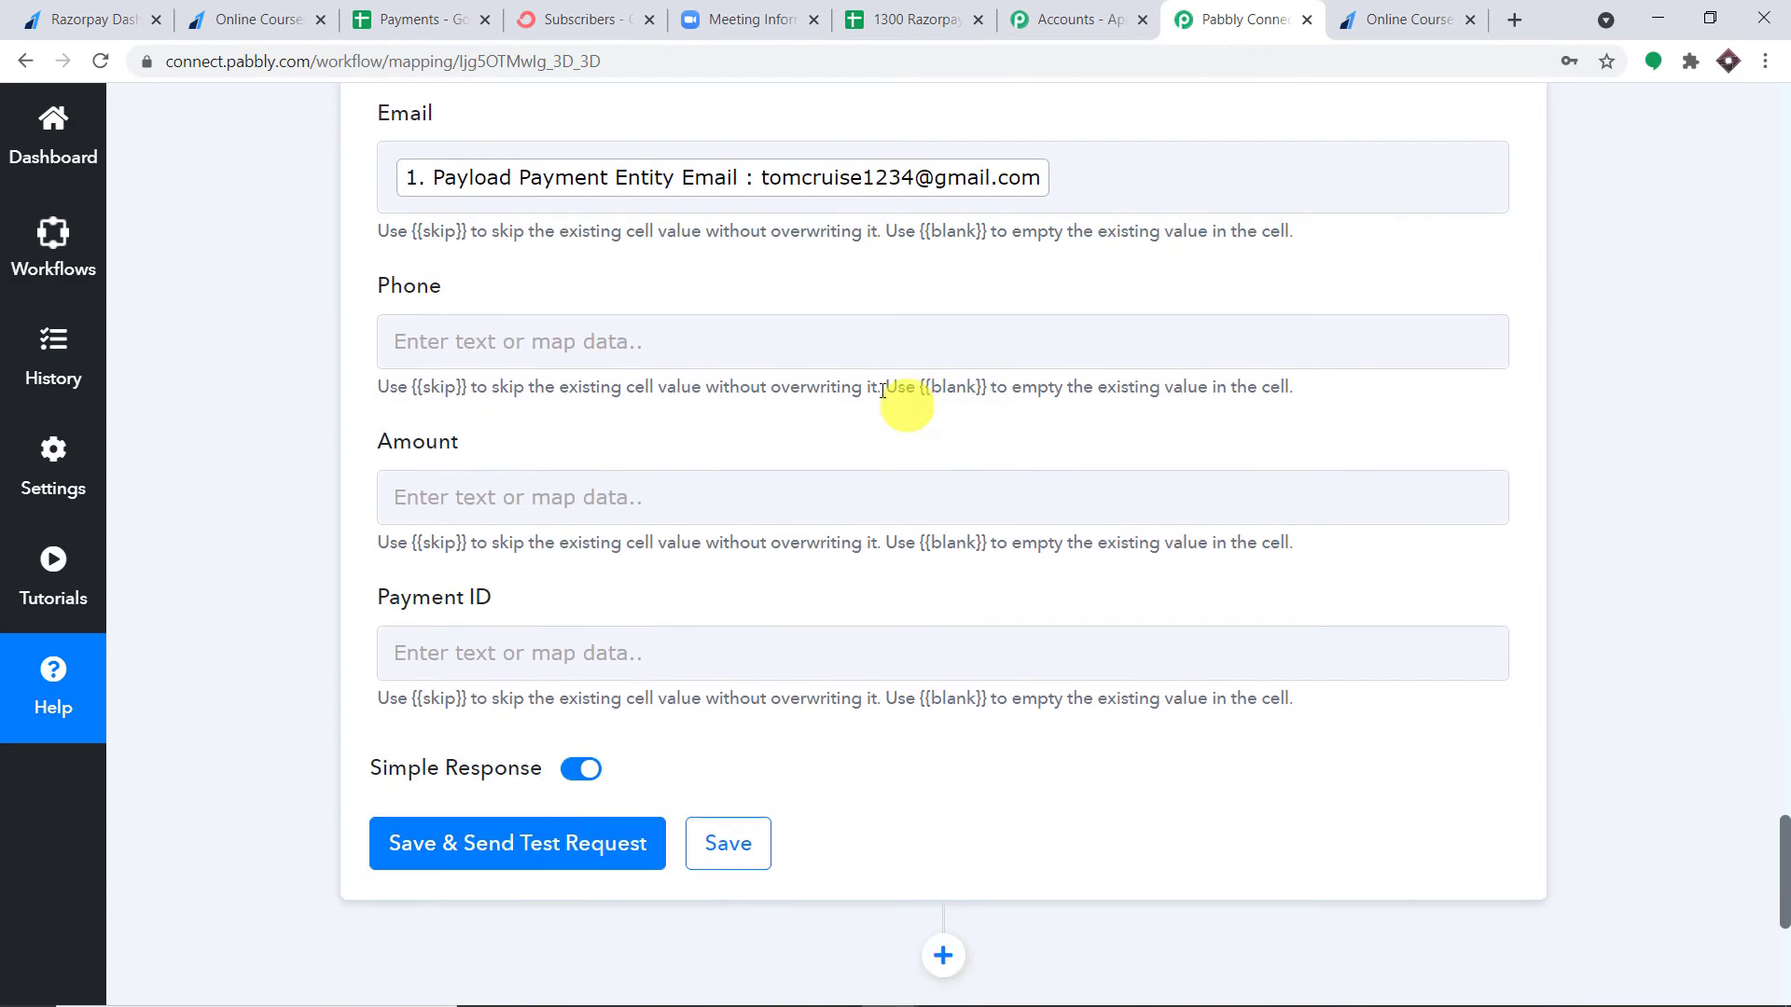
click(811, 341)
click(662, 565)
scroll(991, 647, down, 15)
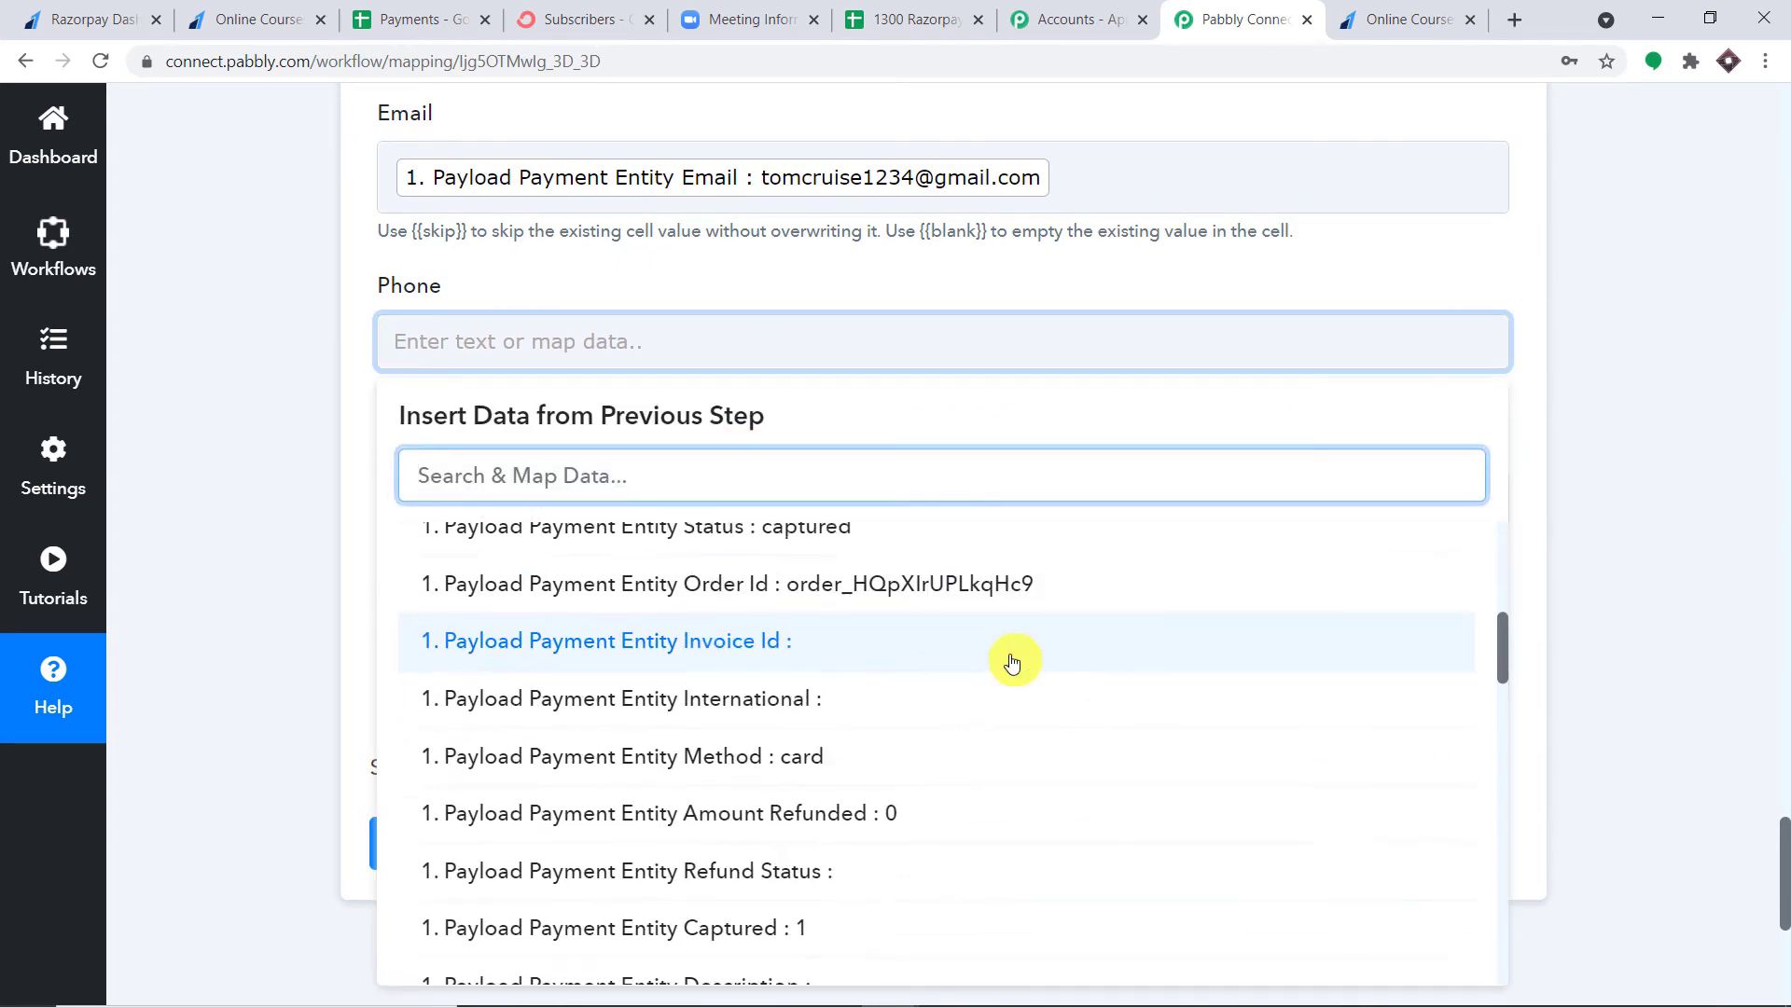
scroll(980, 662, down, 3)
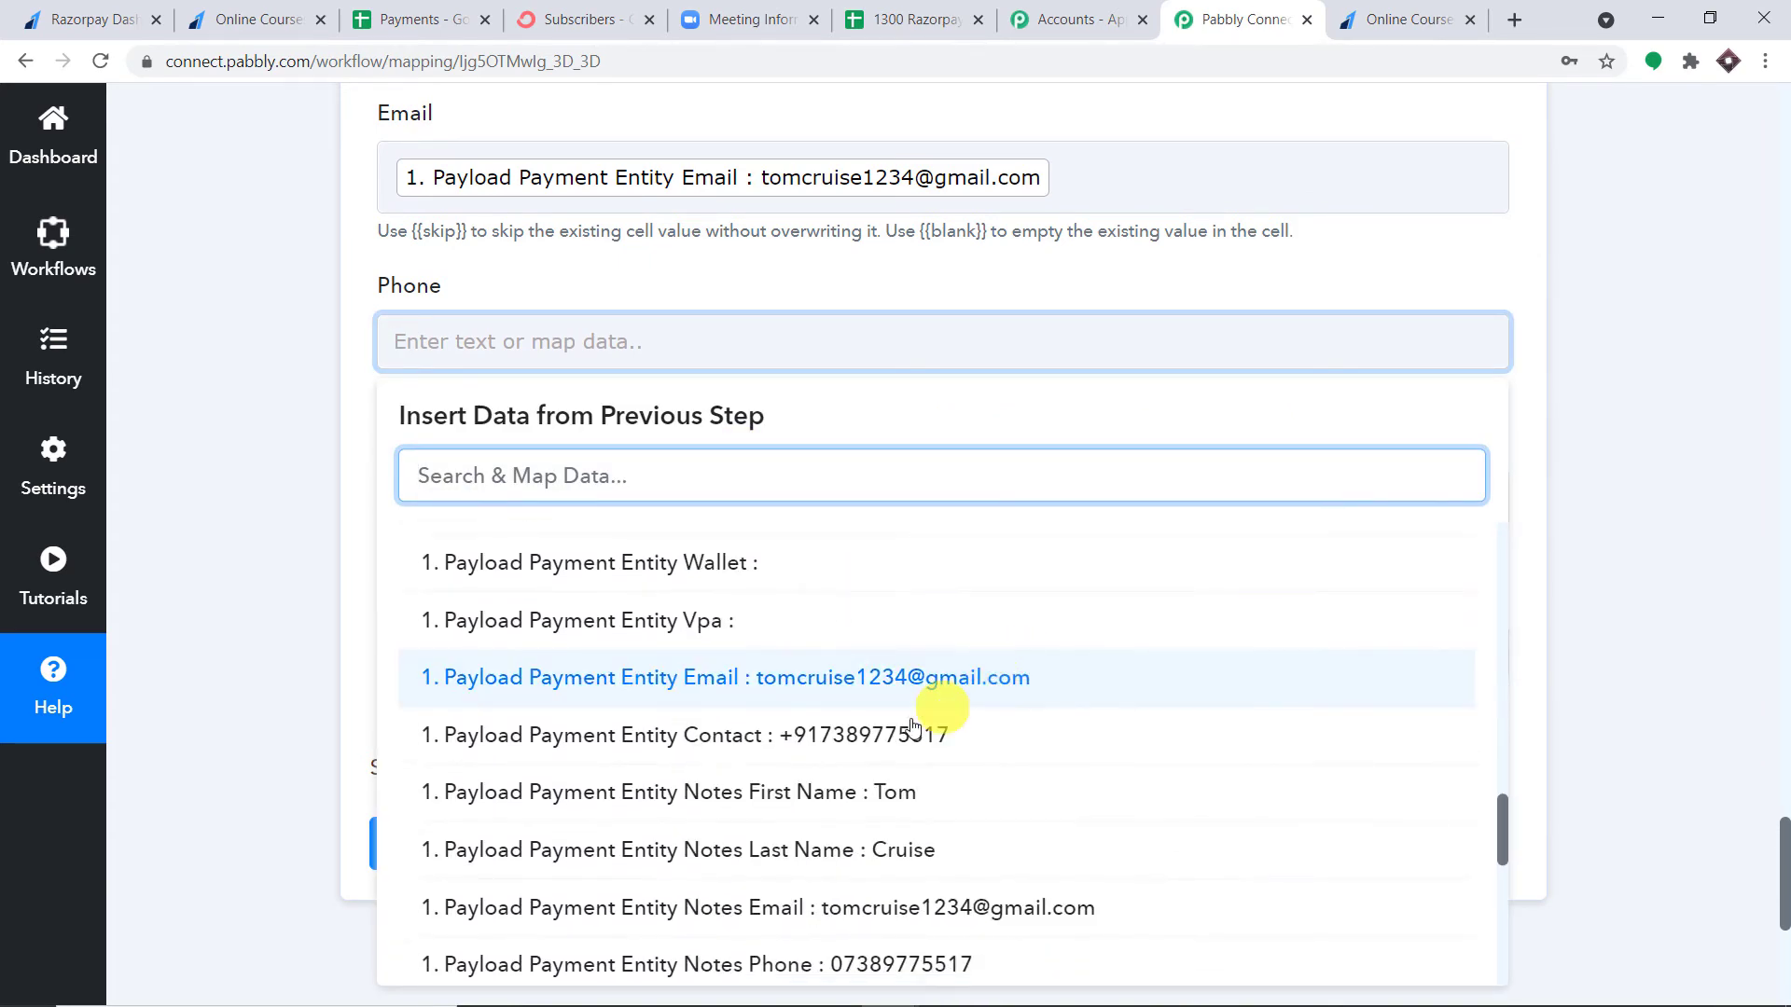
click(911, 678)
click(1131, 280)
Step: Map the Amount field to the API step's Amount of 1300 instead of the Razorpay payload amount
scroll(1043, 293, down, 2)
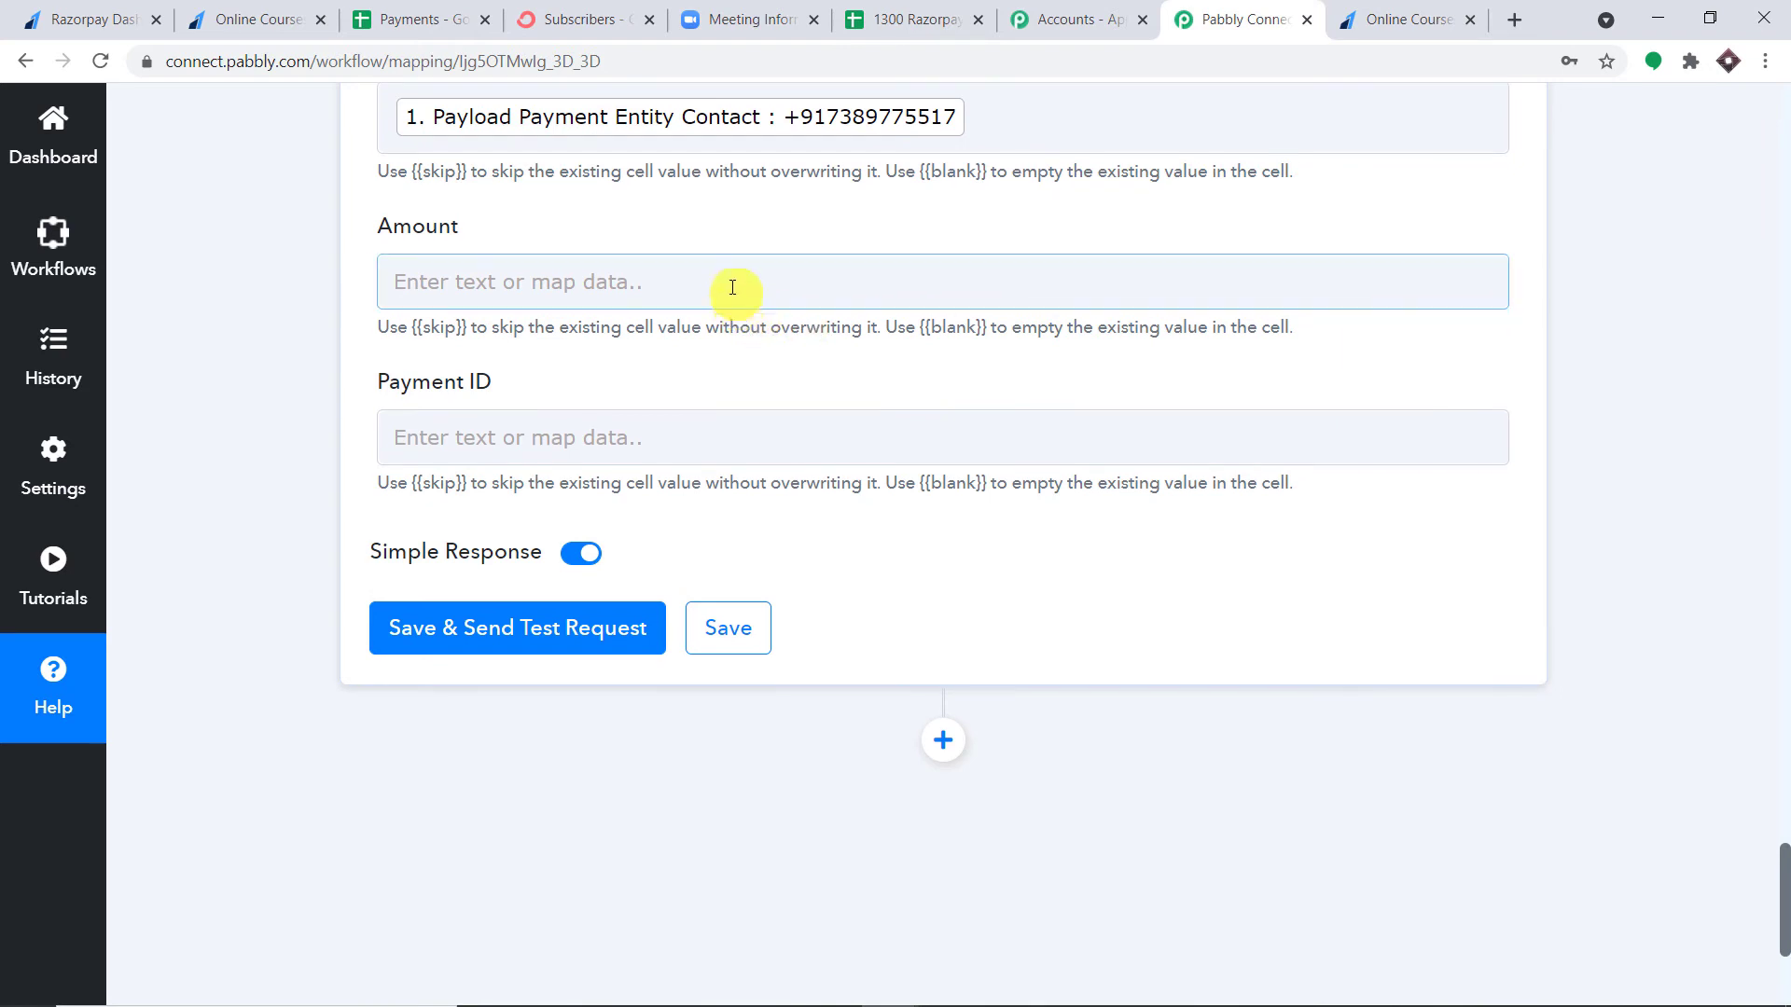
click(731, 283)
click(718, 508)
scroll(853, 578, down, 2)
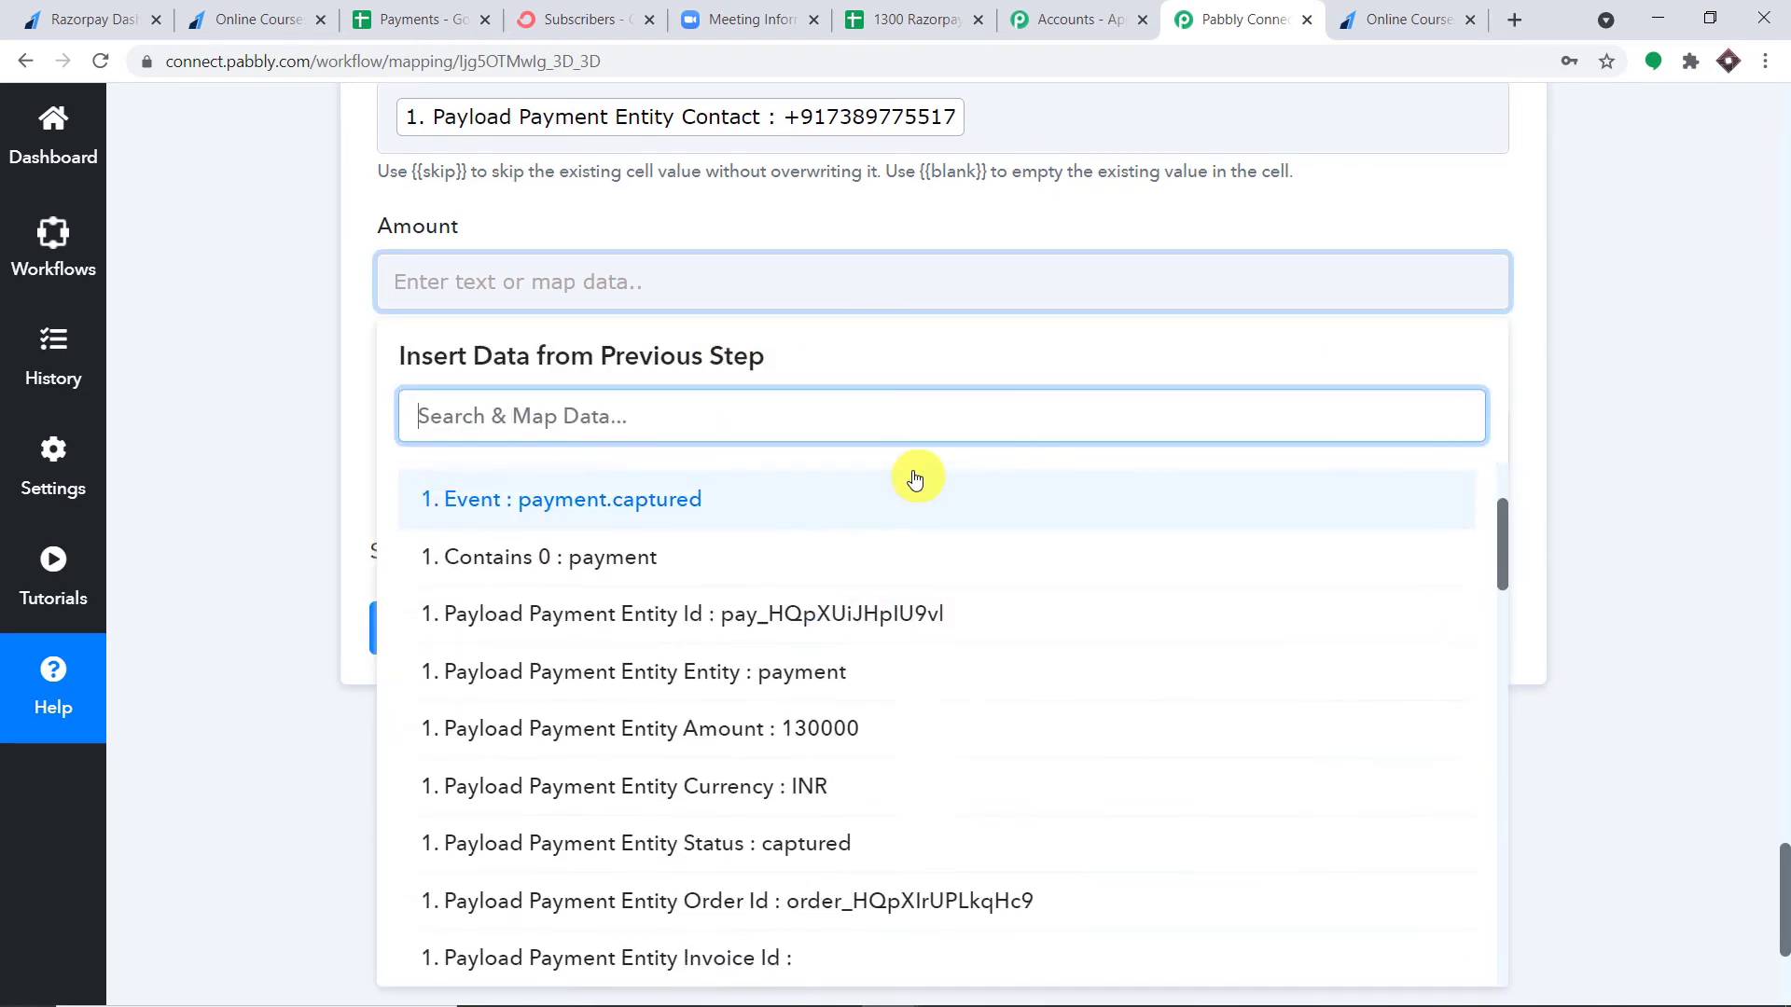
scroll(911, 475, up, 3)
click(827, 515)
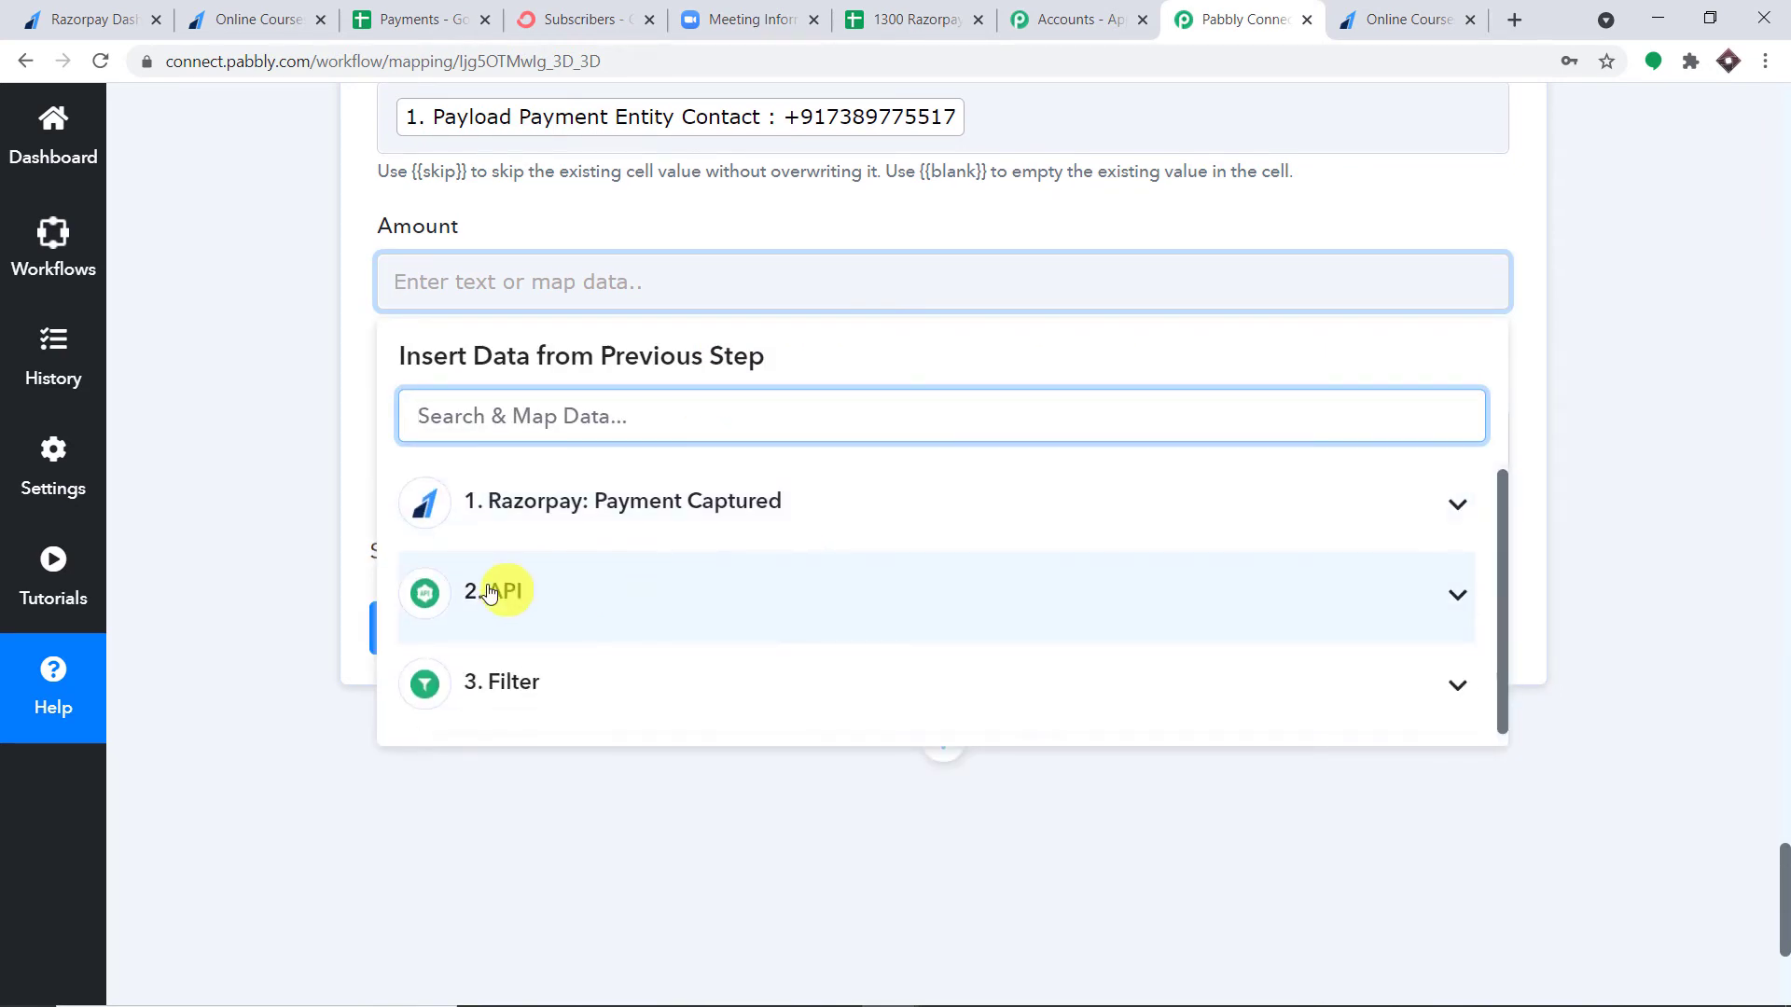
click(581, 598)
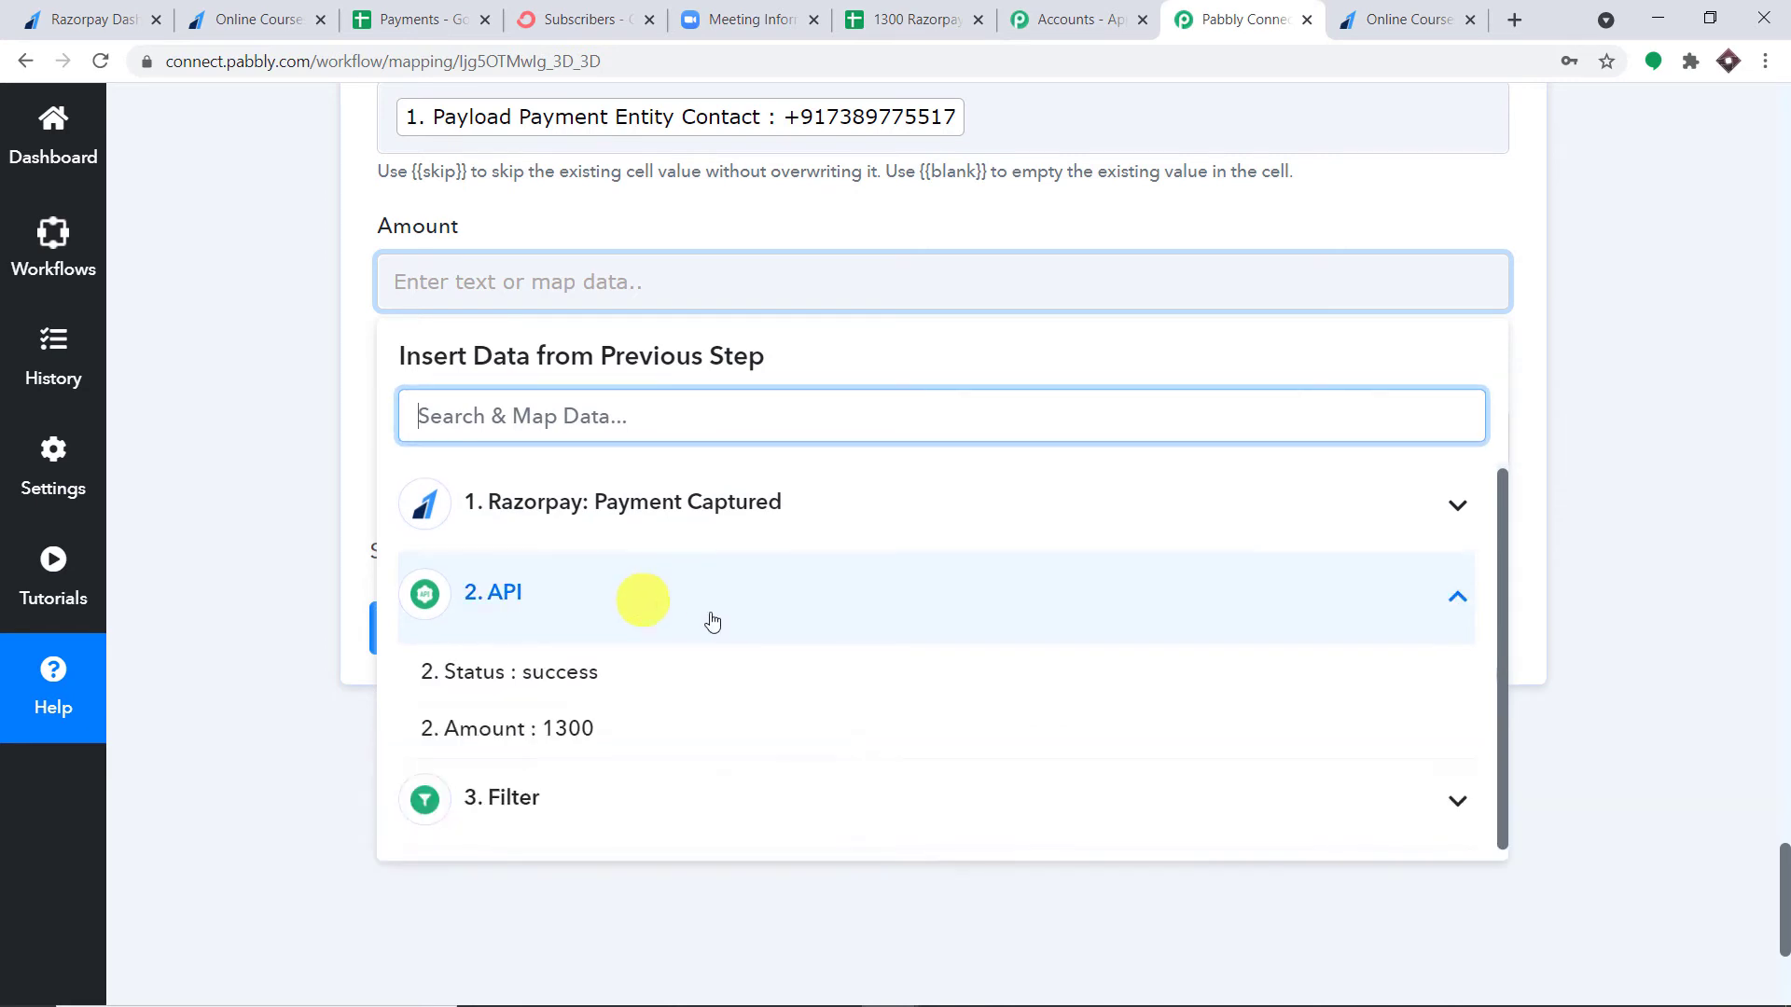
click(690, 720)
click(895, 196)
Step: Map the Payment ID field to Payload Payment Entity Id from the Razorpay Payment Captured data
scroll(803, 284, down, 1)
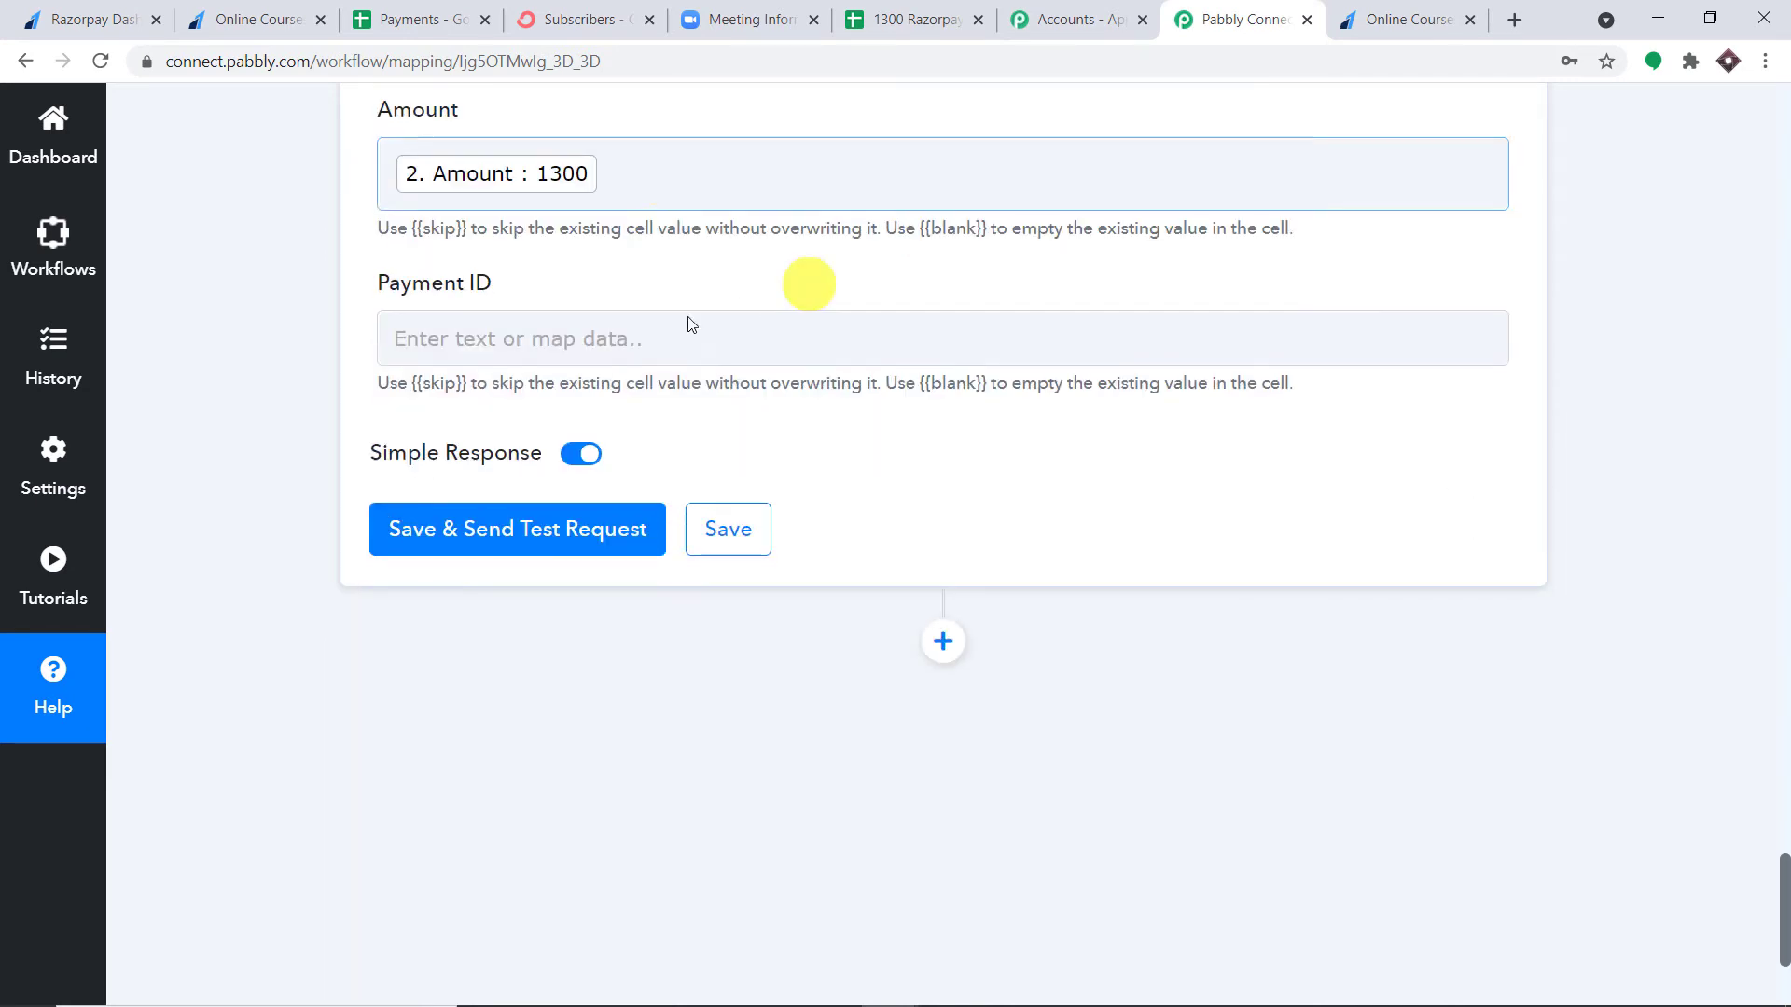
click(640, 339)
click(761, 570)
scroll(1025, 532, down, 2)
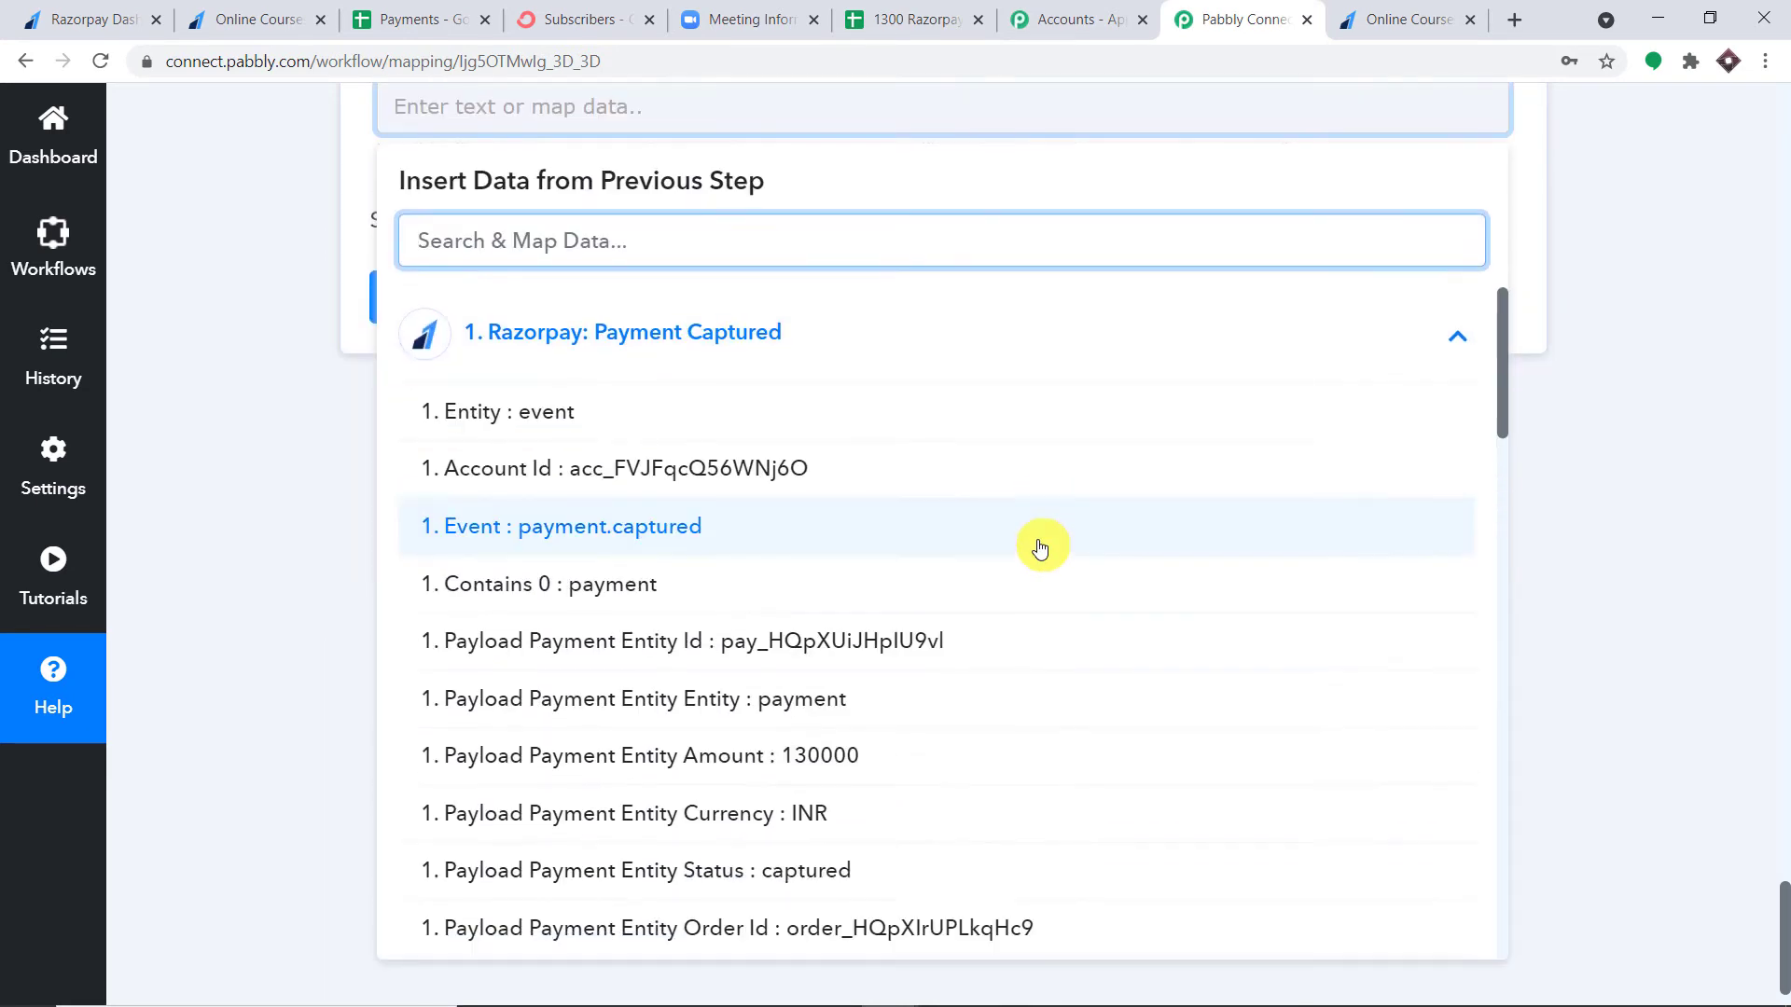
click(852, 640)
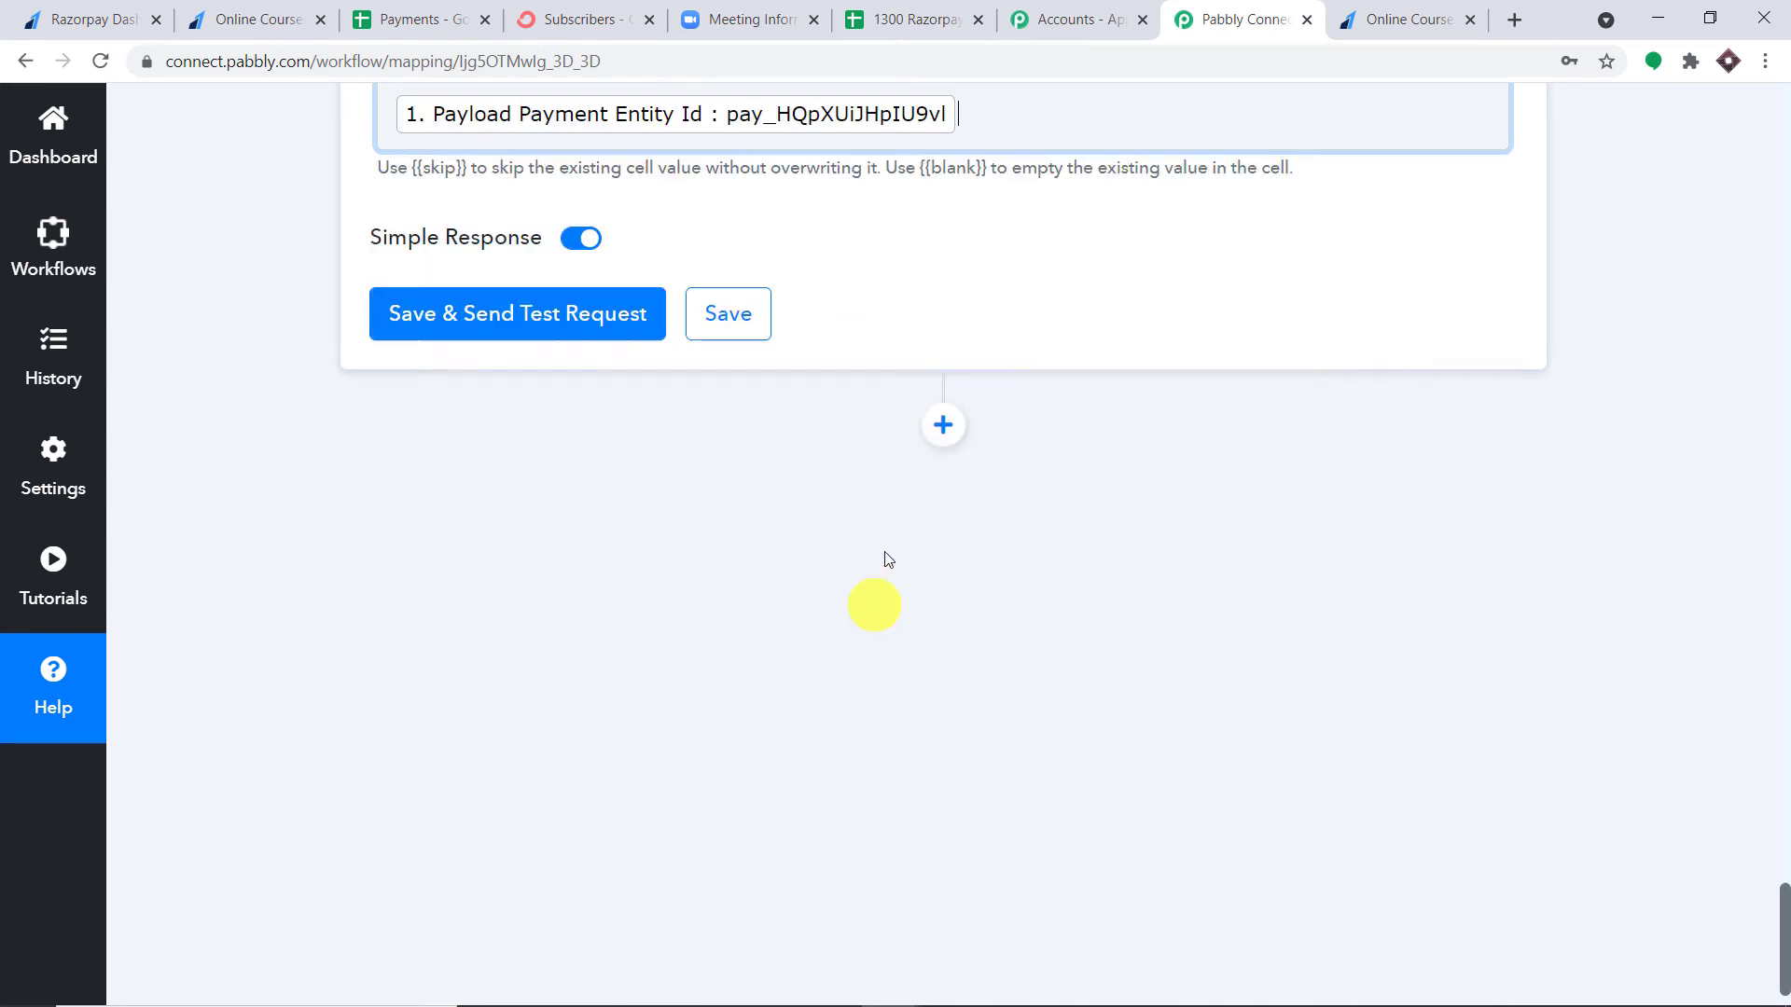
click(1539, 180)
Step: Review the mapped row fields, then save the Google Sheets step and send its test request
scroll(1131, 248, up, 10)
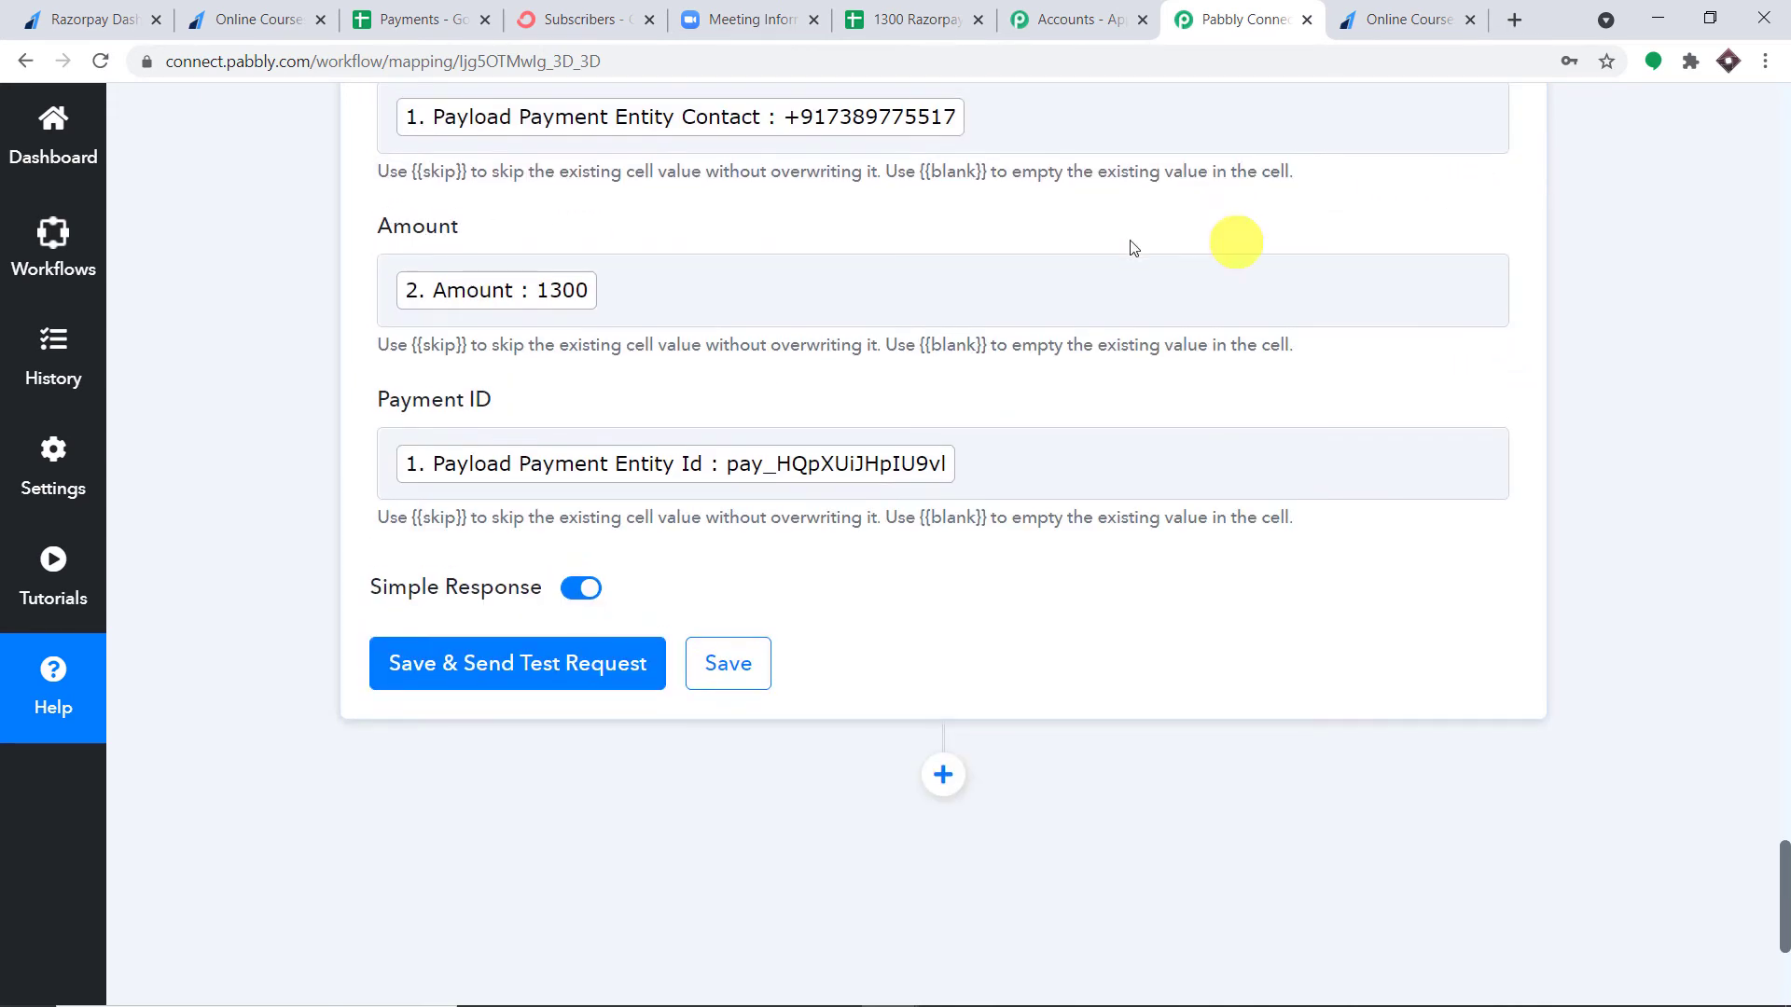
scroll(957, 207, down, 7)
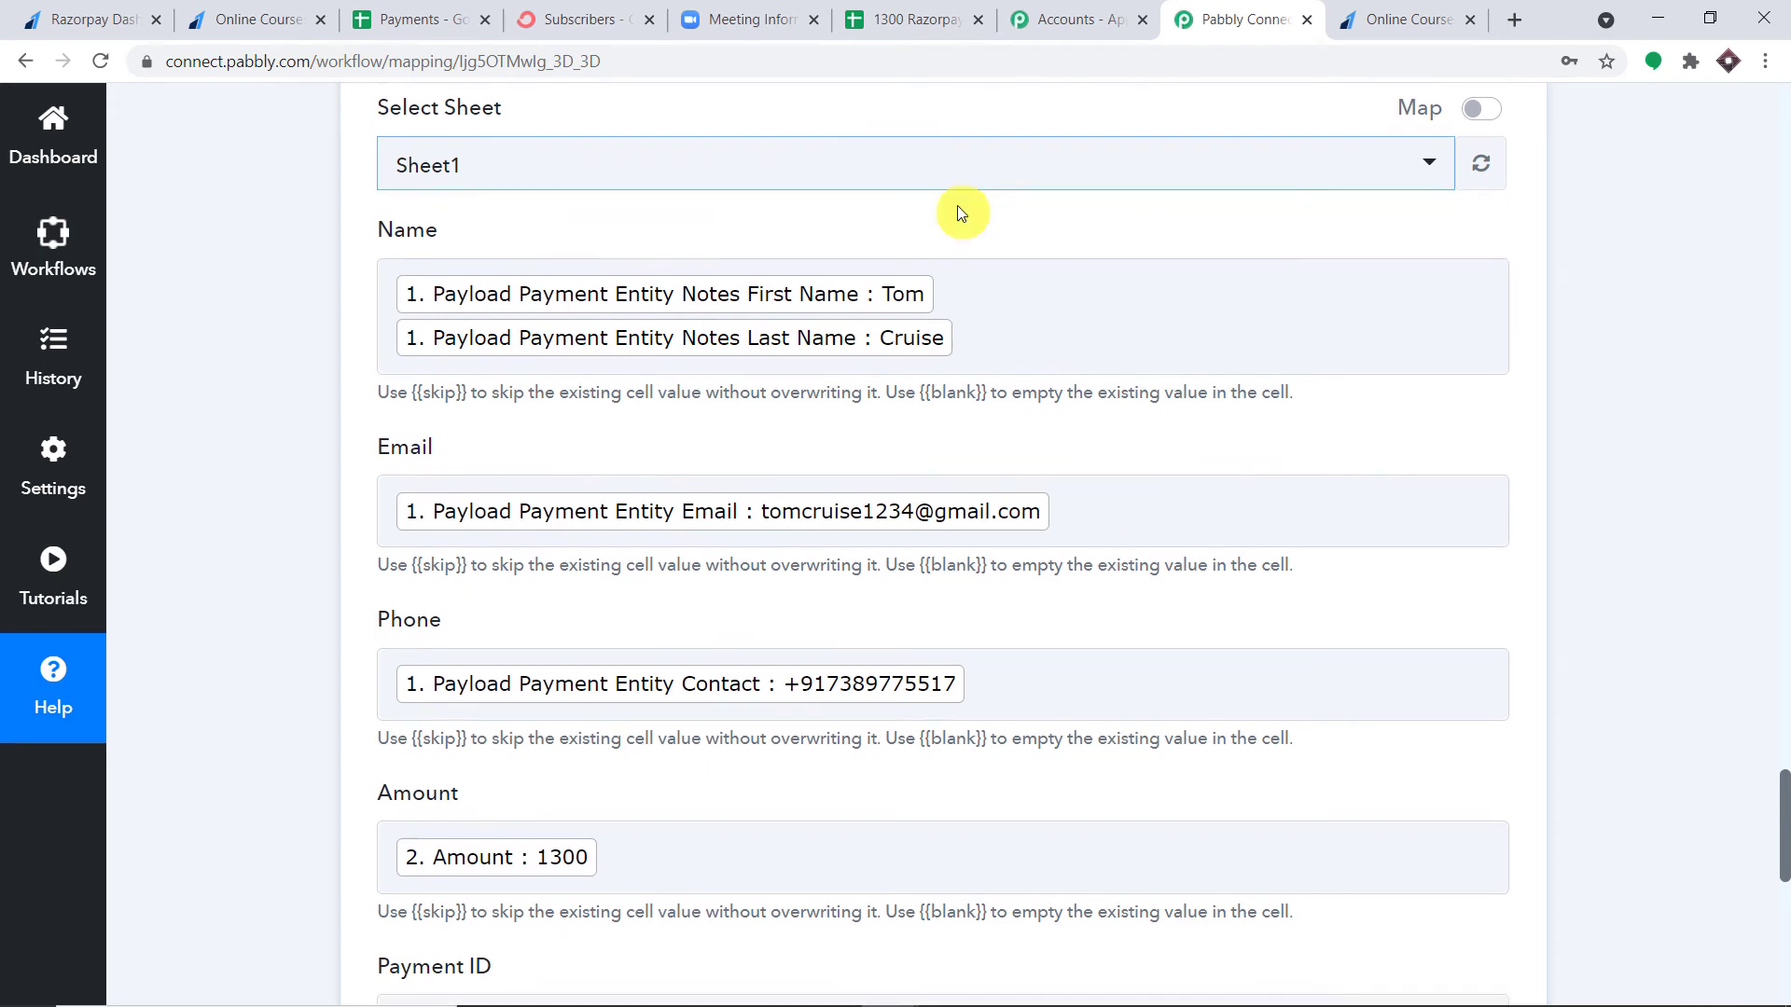
click(532, 545)
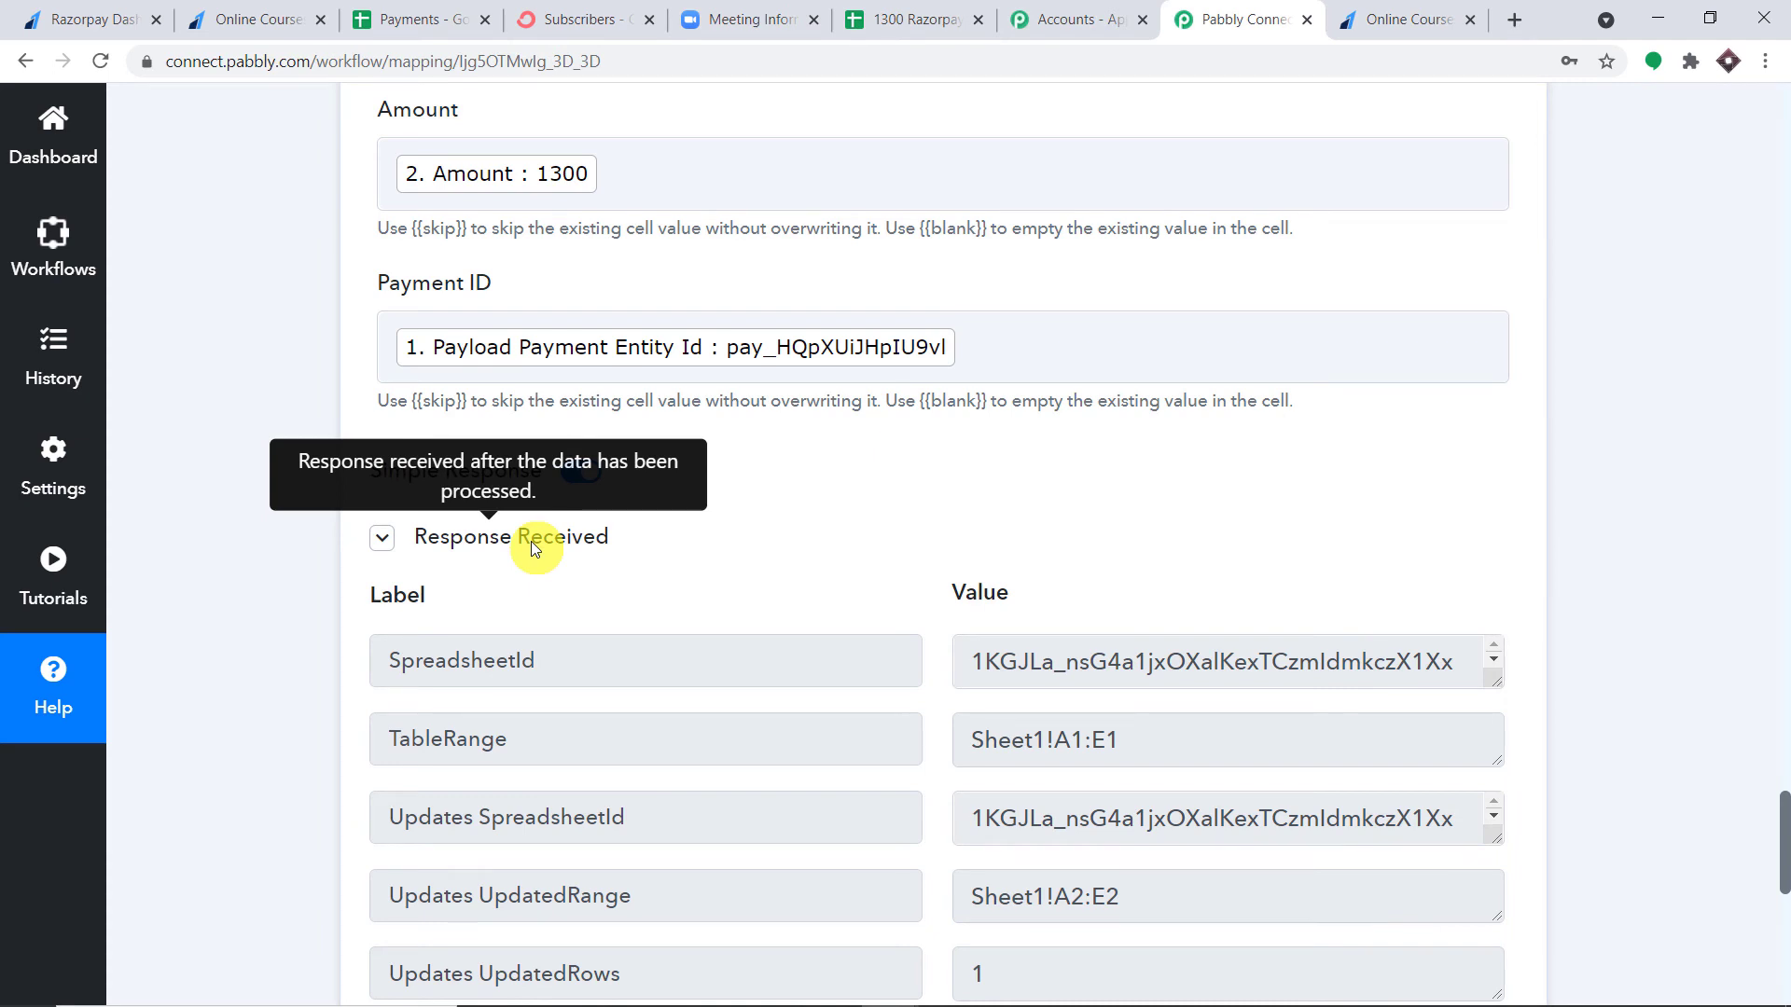
Step: Check the test row in the 1300 Razorpay Datasheet spreadsheet, widen the Email column to fit the addresses, and return to Pabbly Connect
click(905, 13)
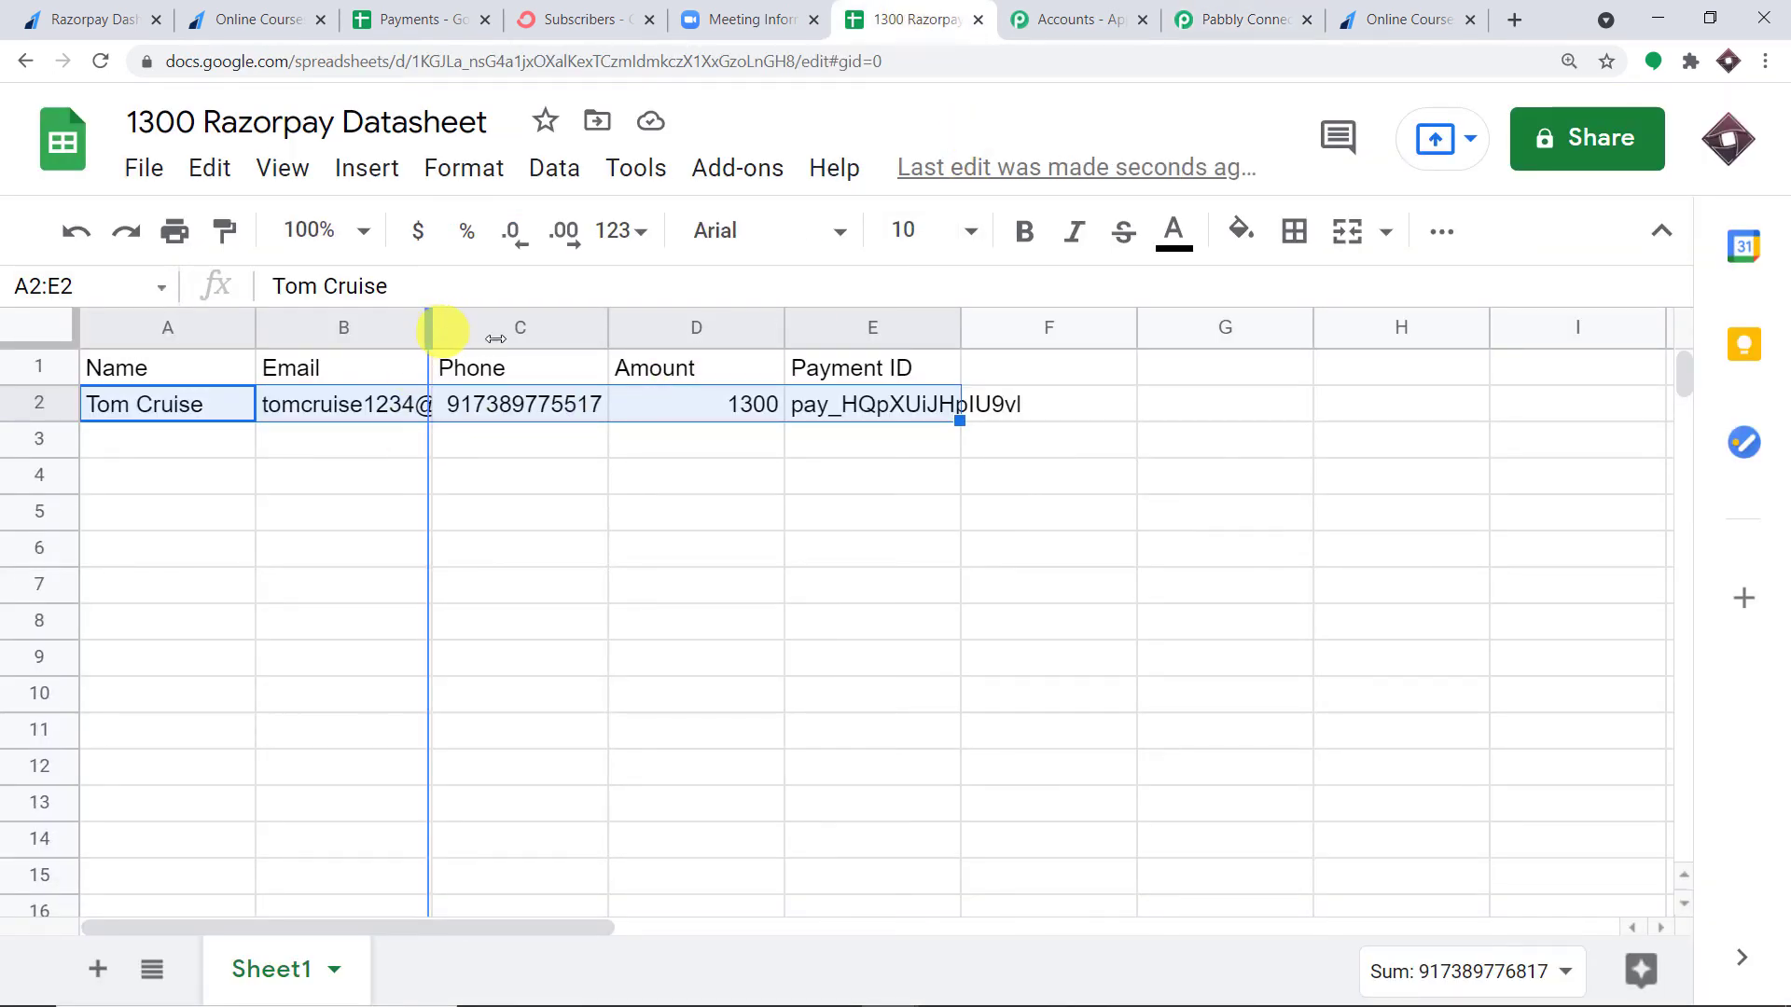
drag(438, 329, 572, 351)
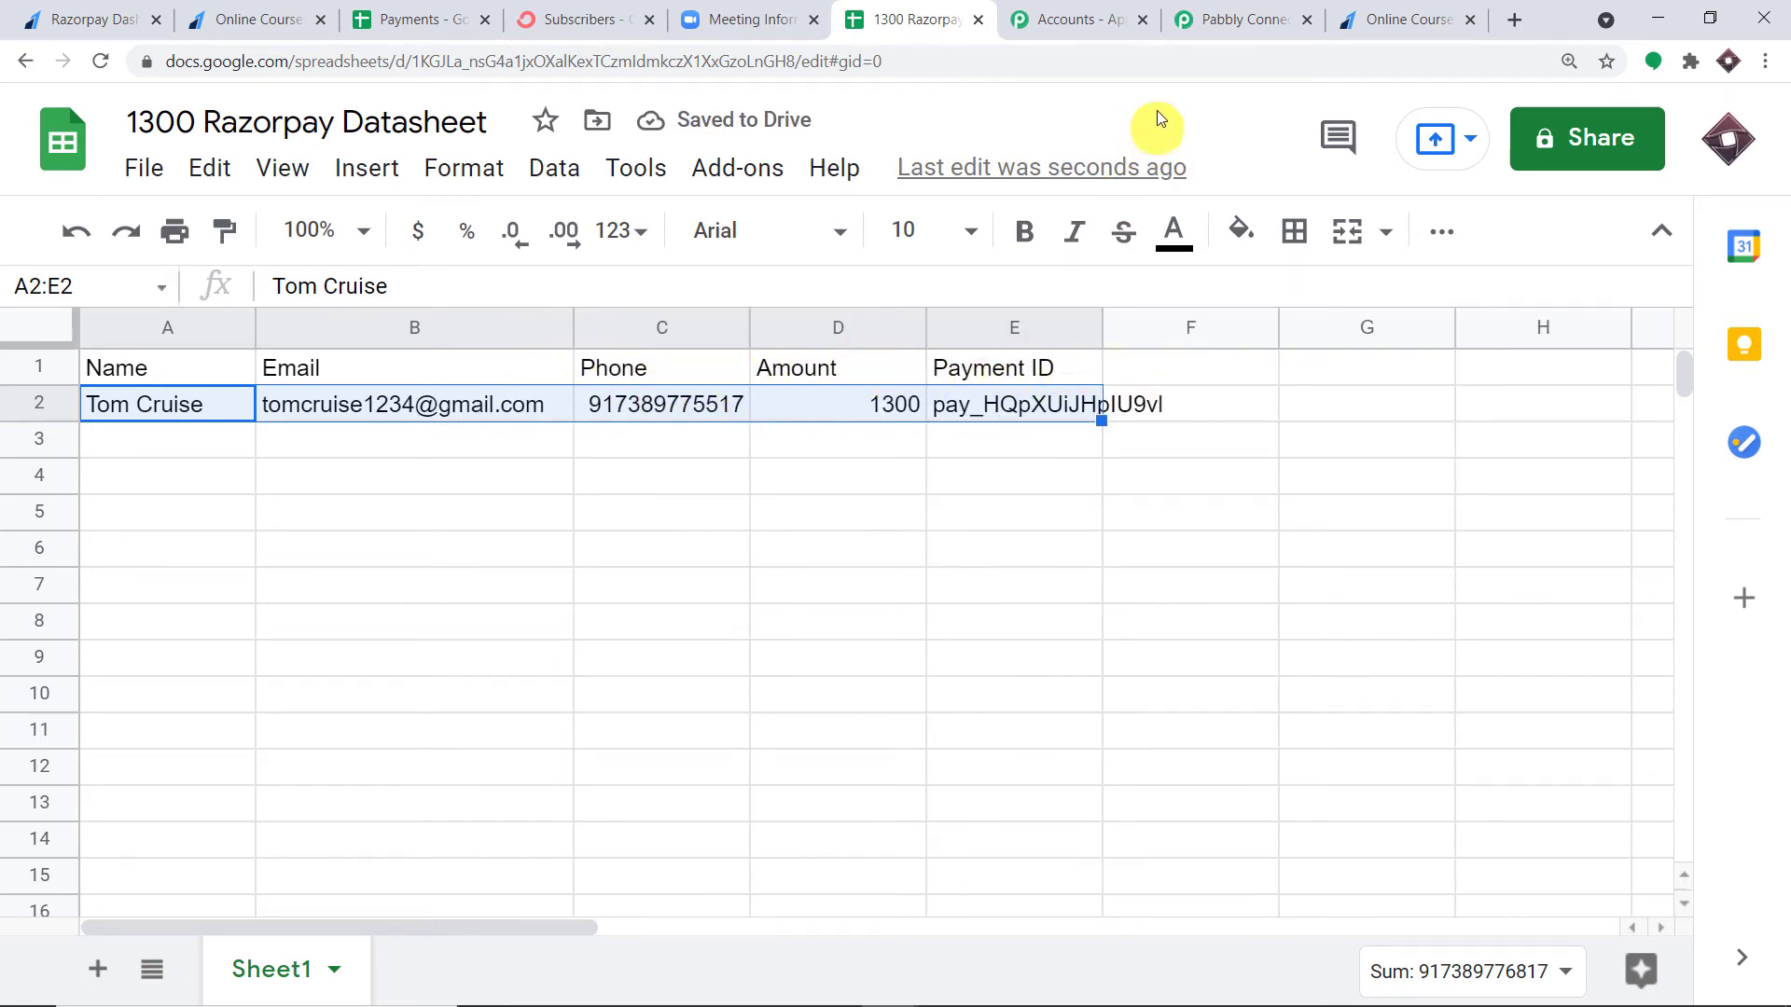
click(1245, 16)
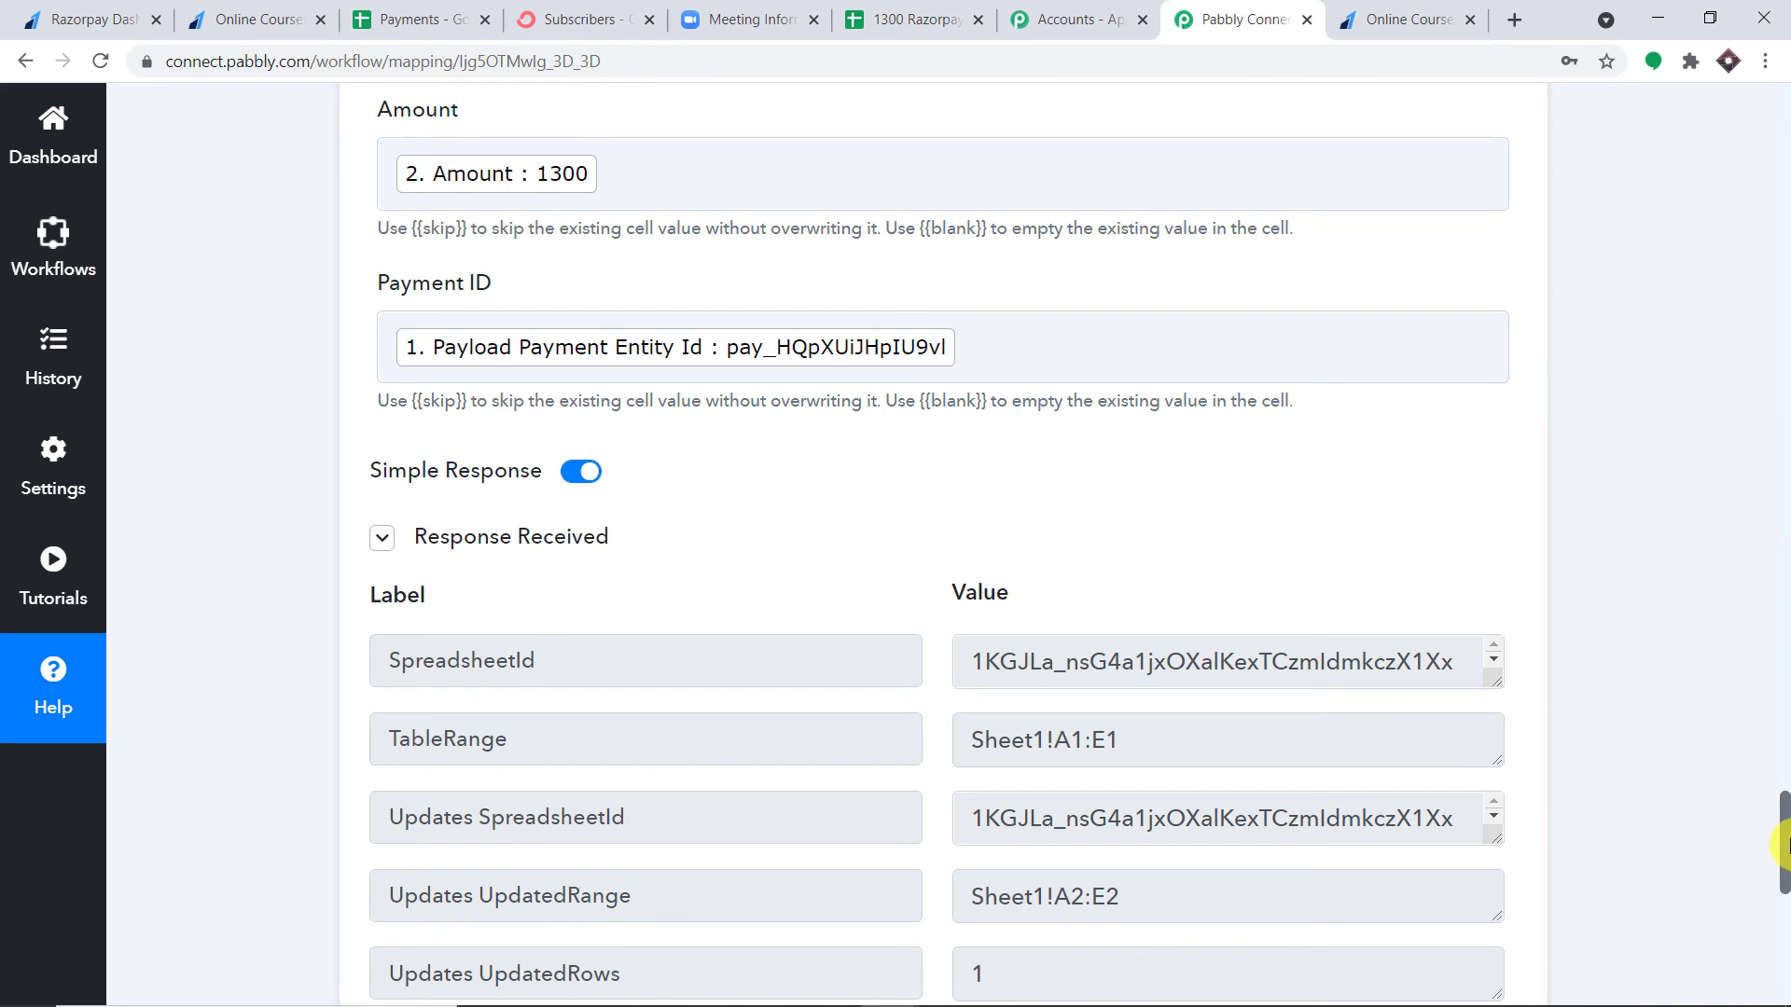
Step: Add an action step after Google Sheets with ConvertKit as the app and Tag a Subscriber as the action event
scroll(1783, 844, down, 10)
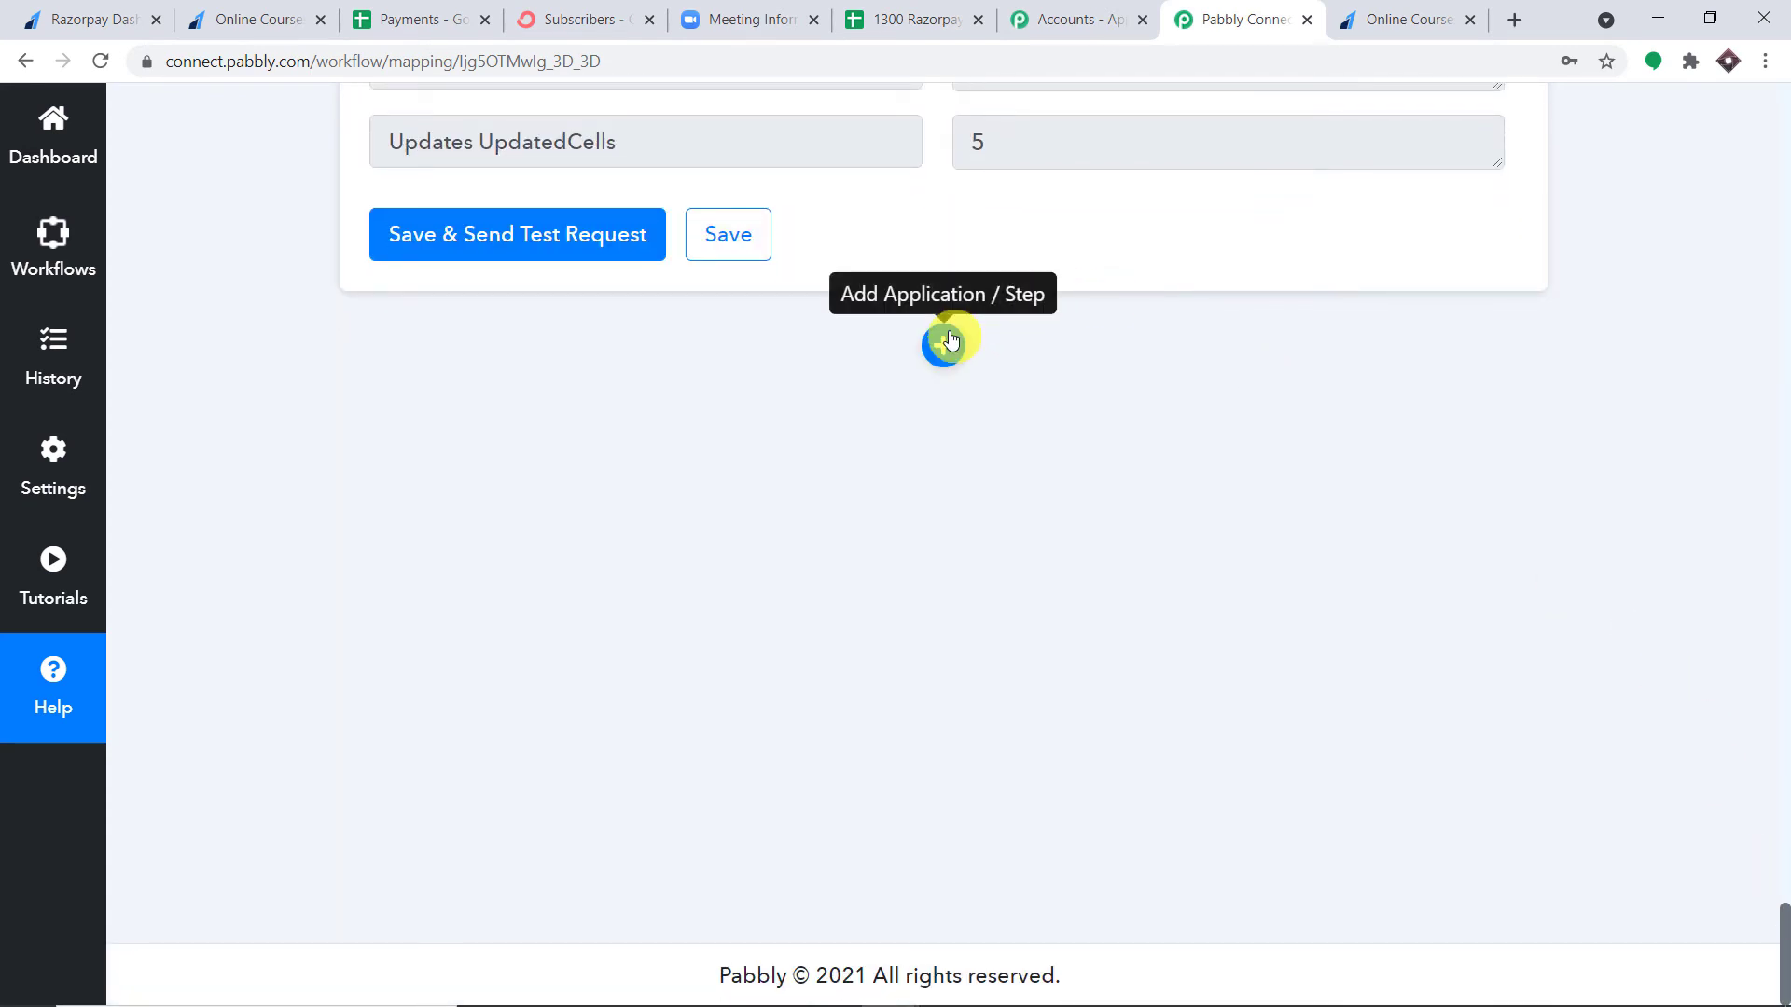
click(947, 342)
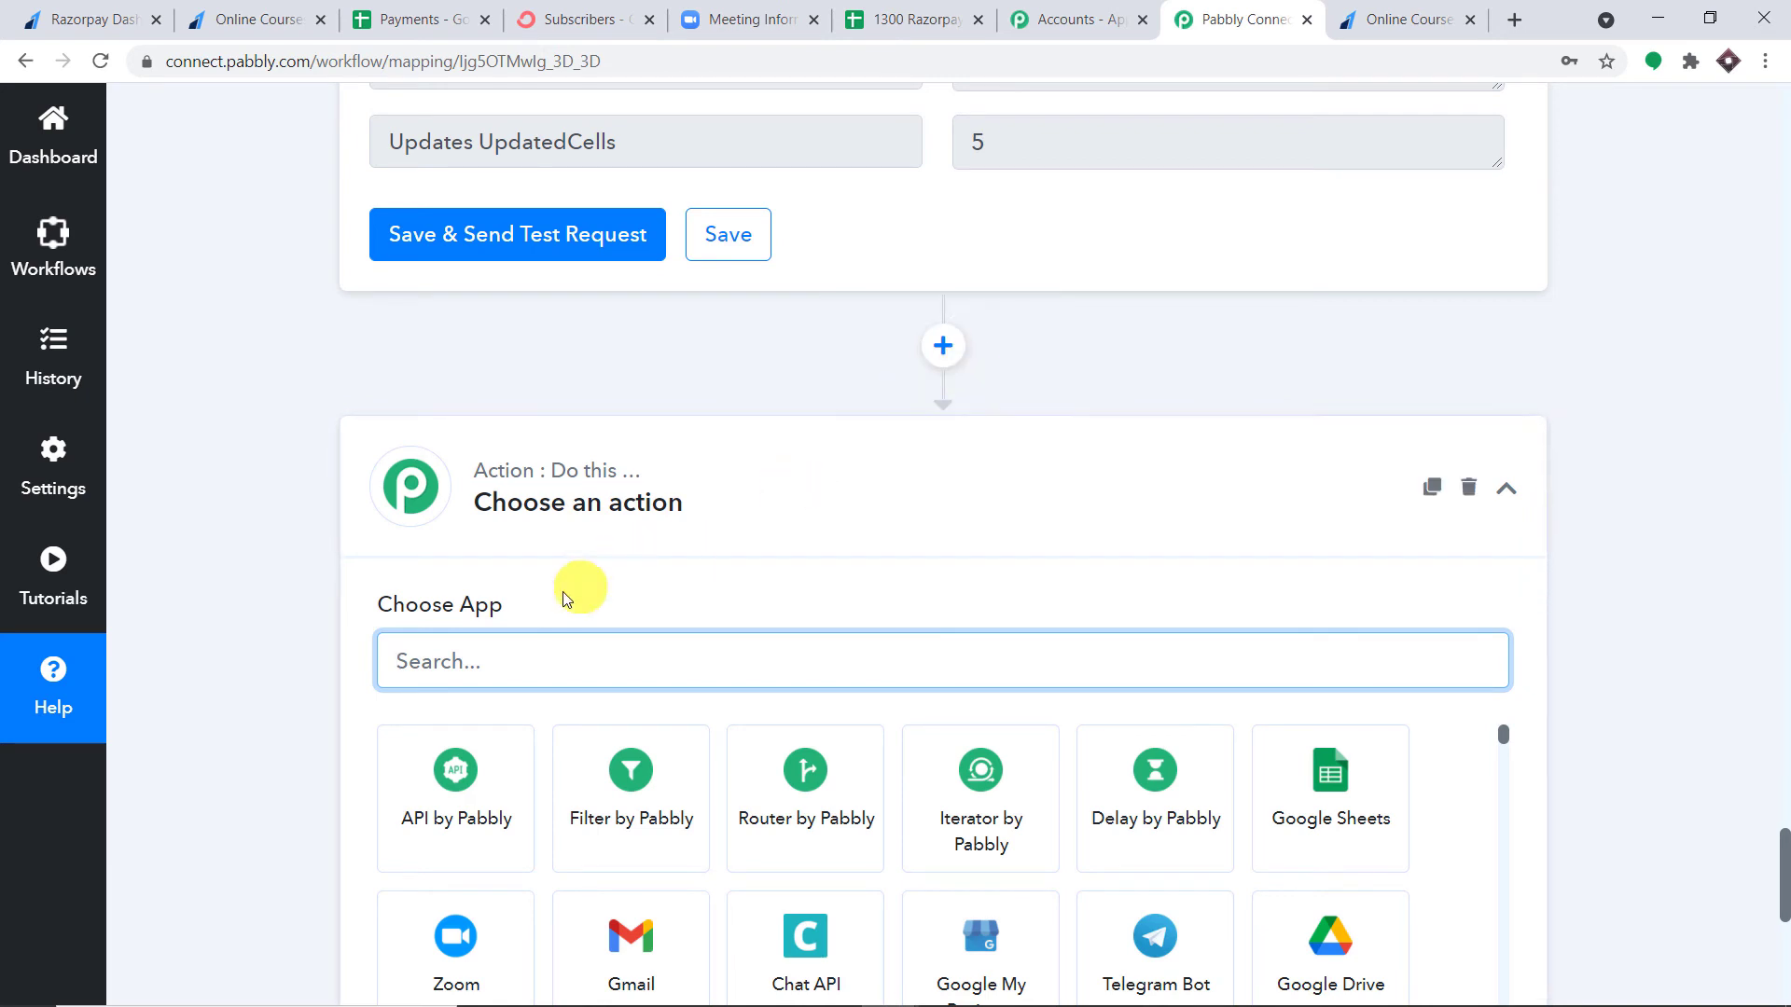
scroll(563, 611, down, 1)
scroll(563, 613, down, 2)
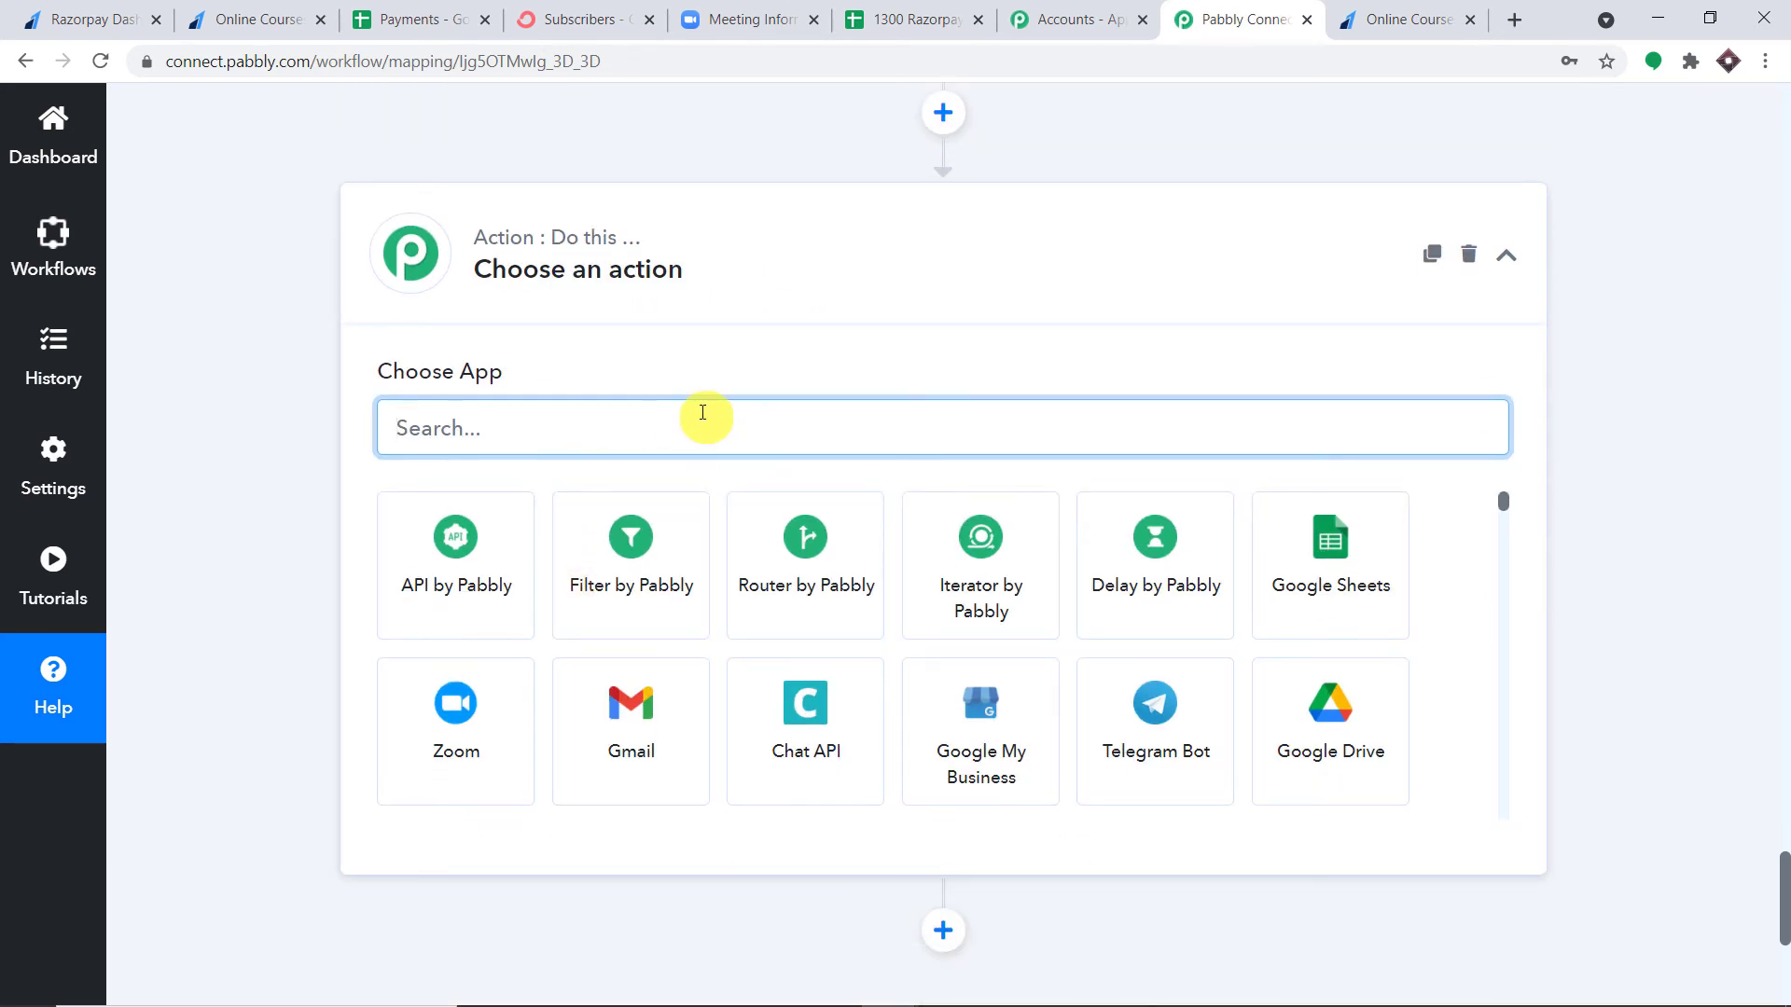
text(conv)
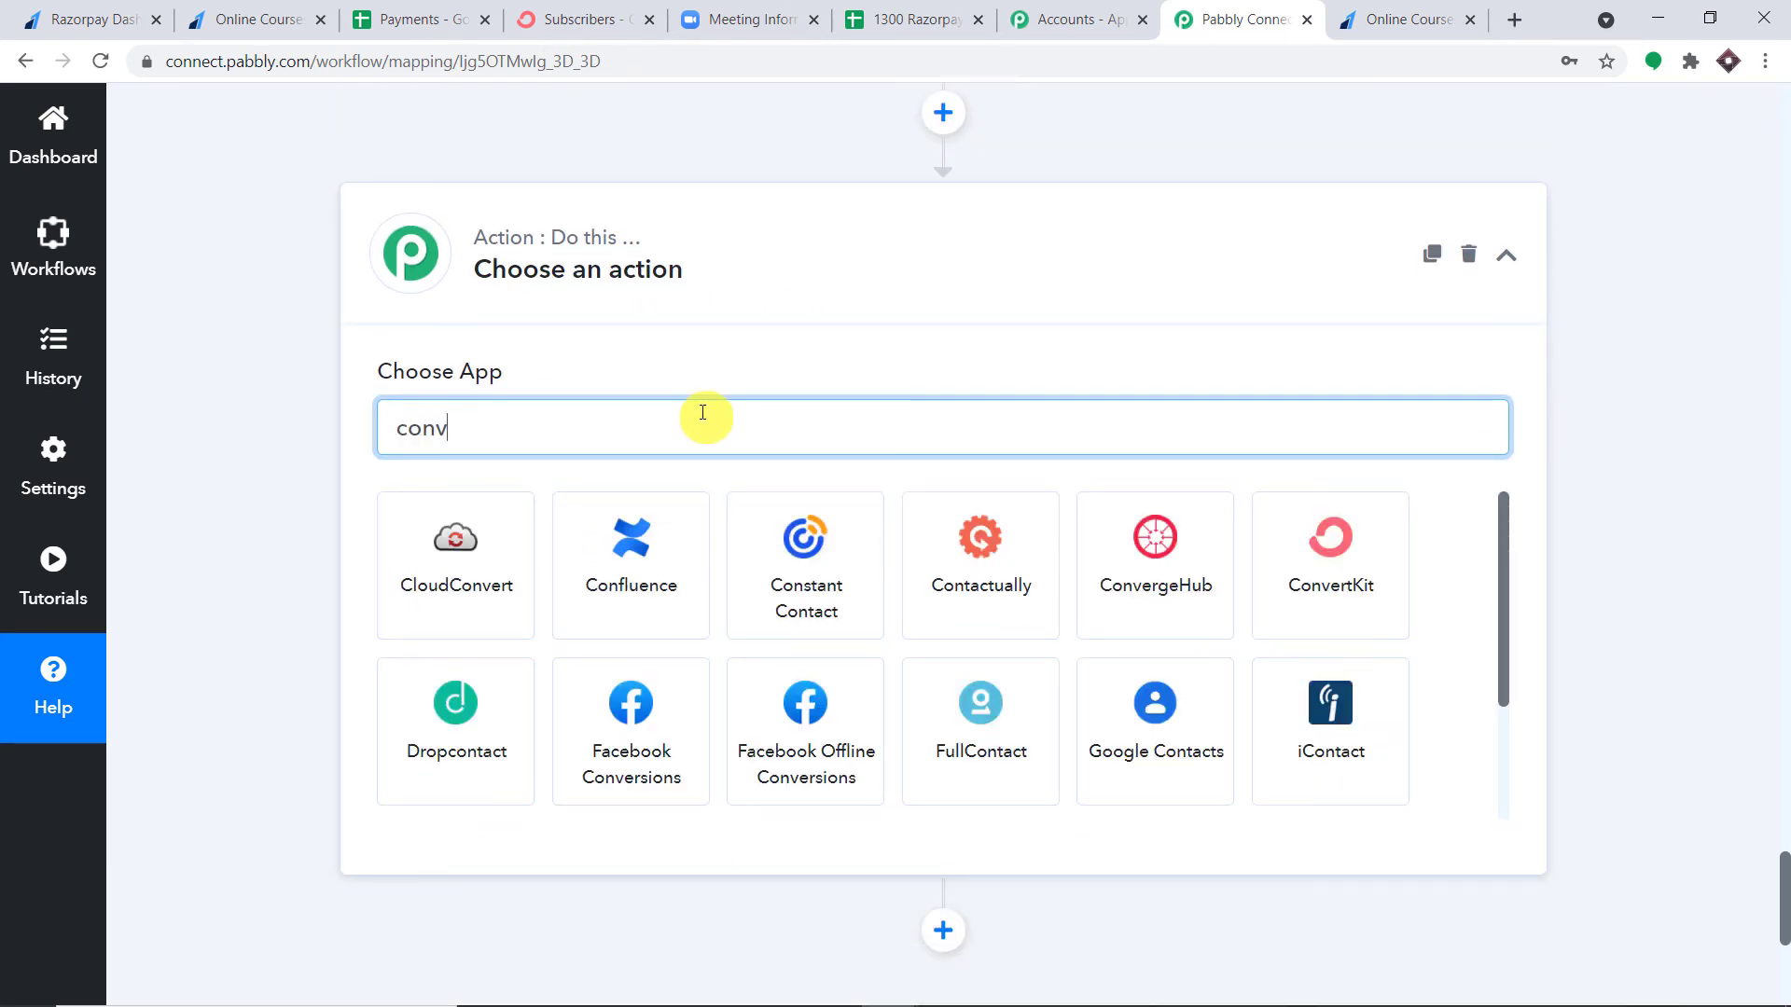
click(765, 554)
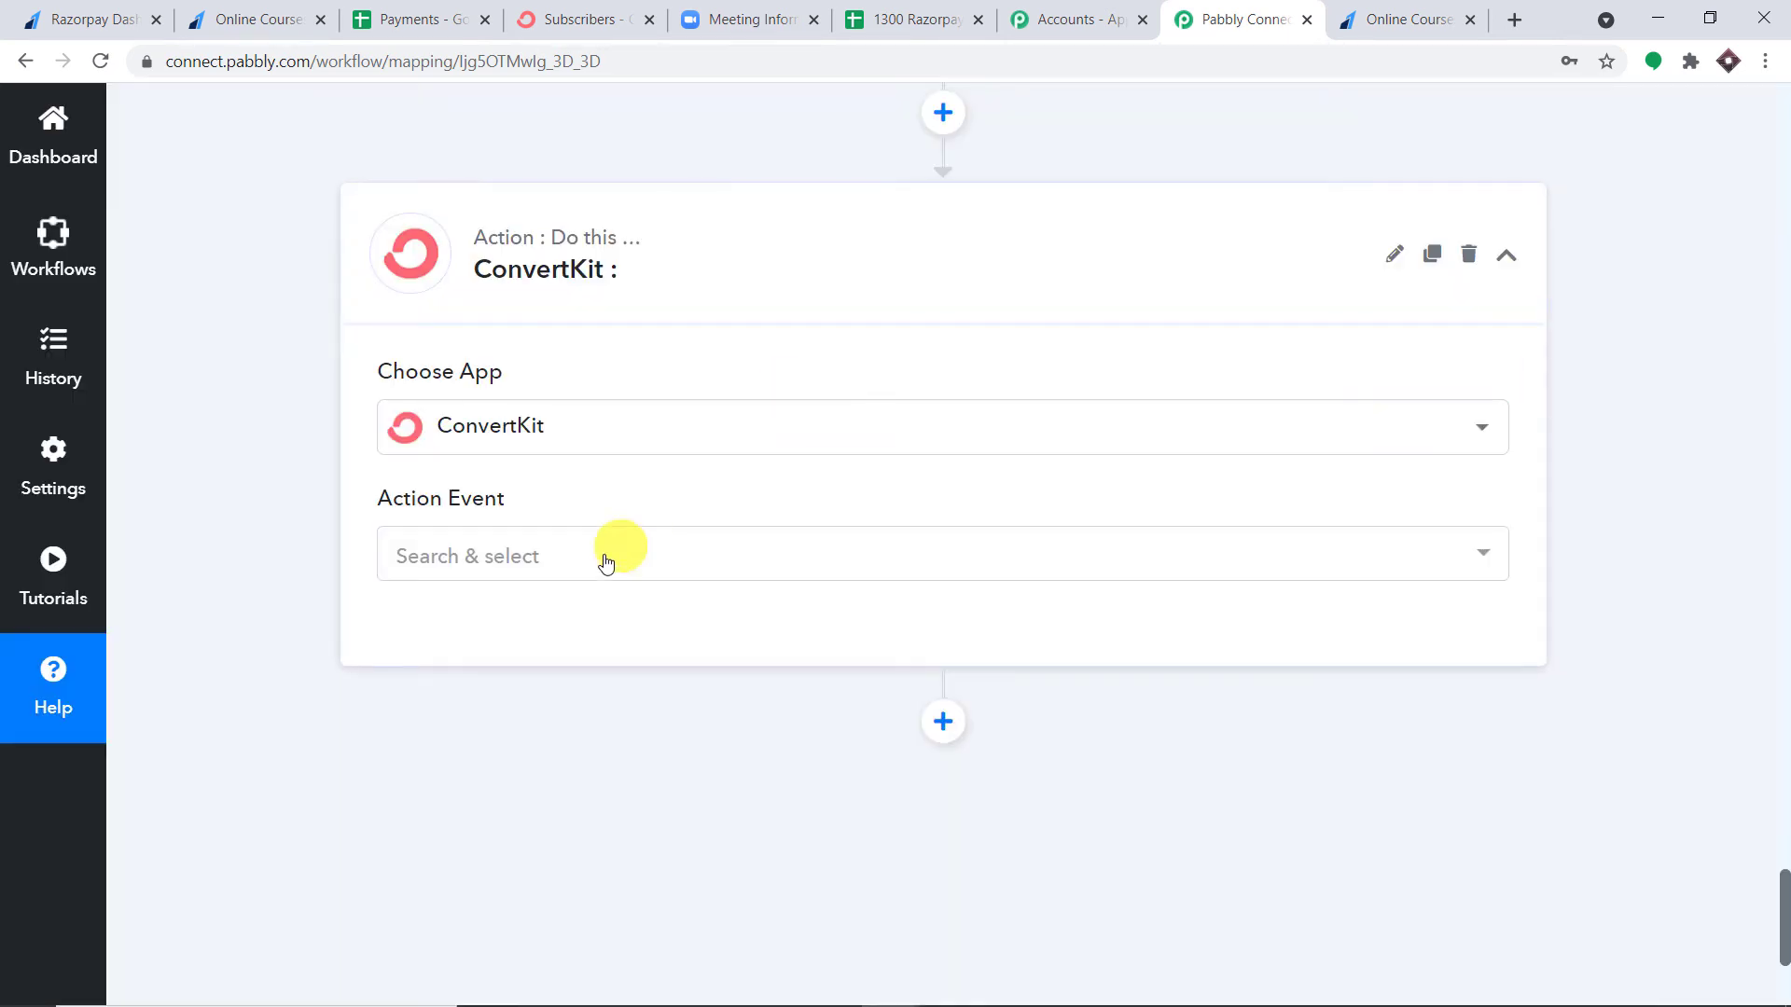
click(606, 557)
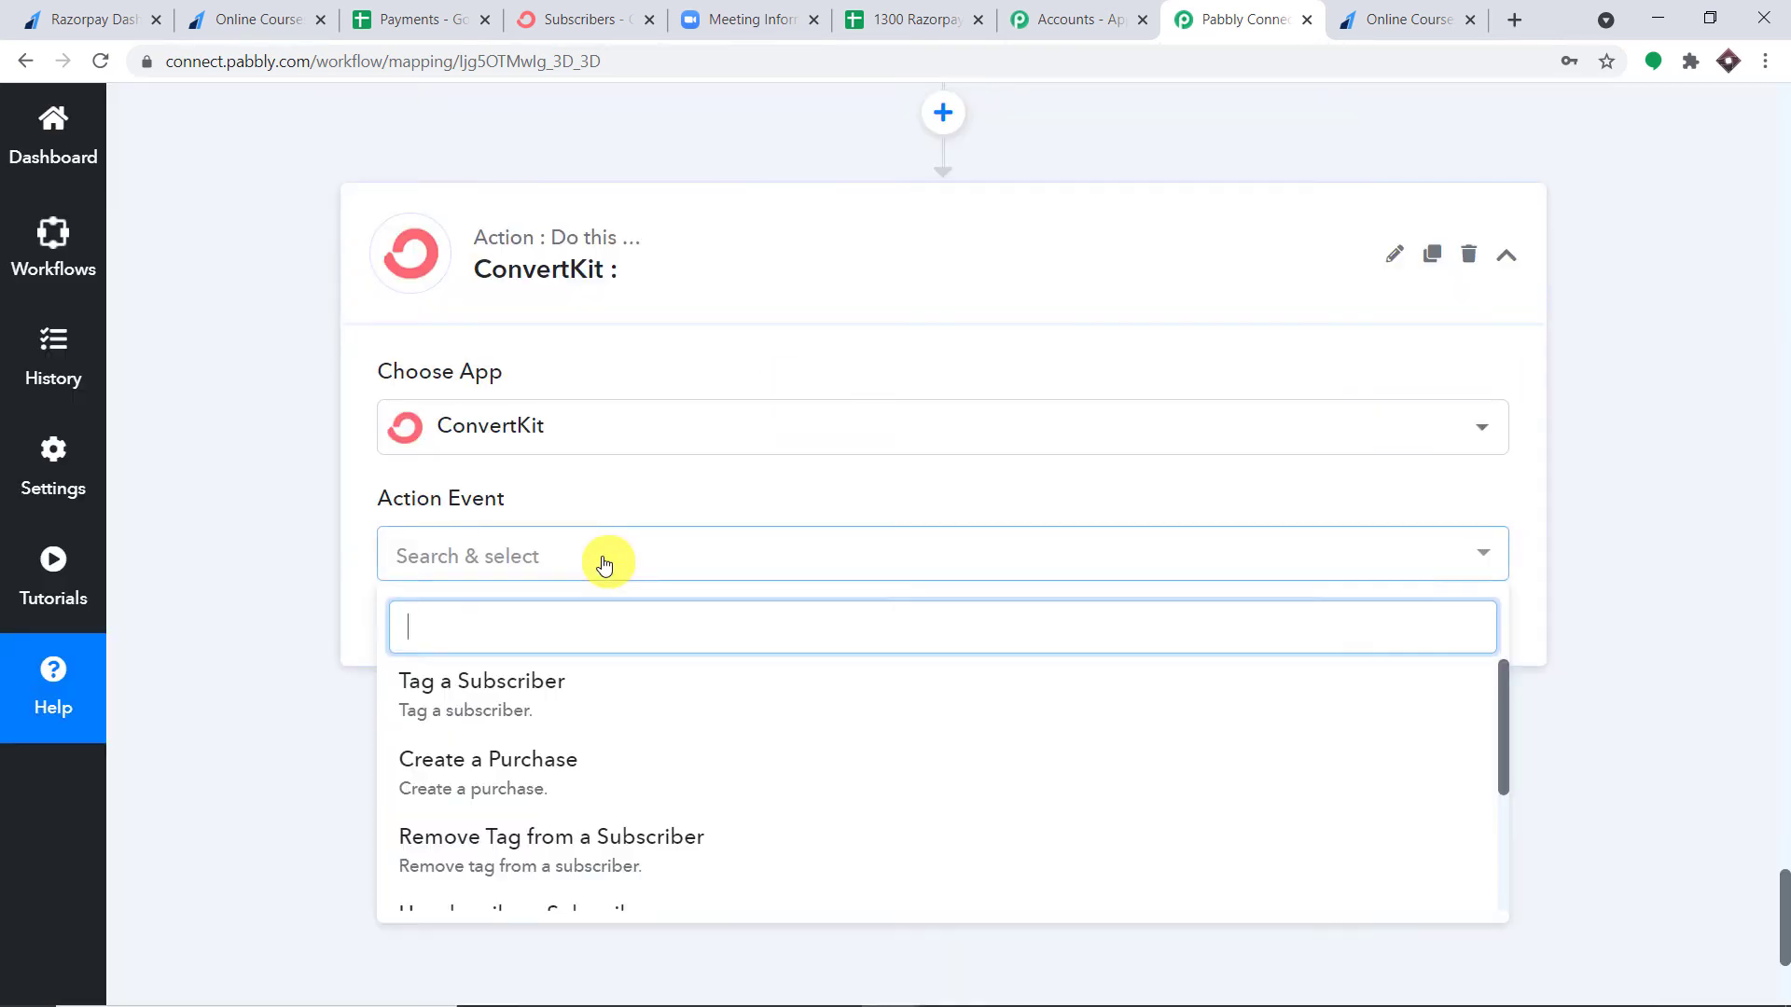
click(595, 690)
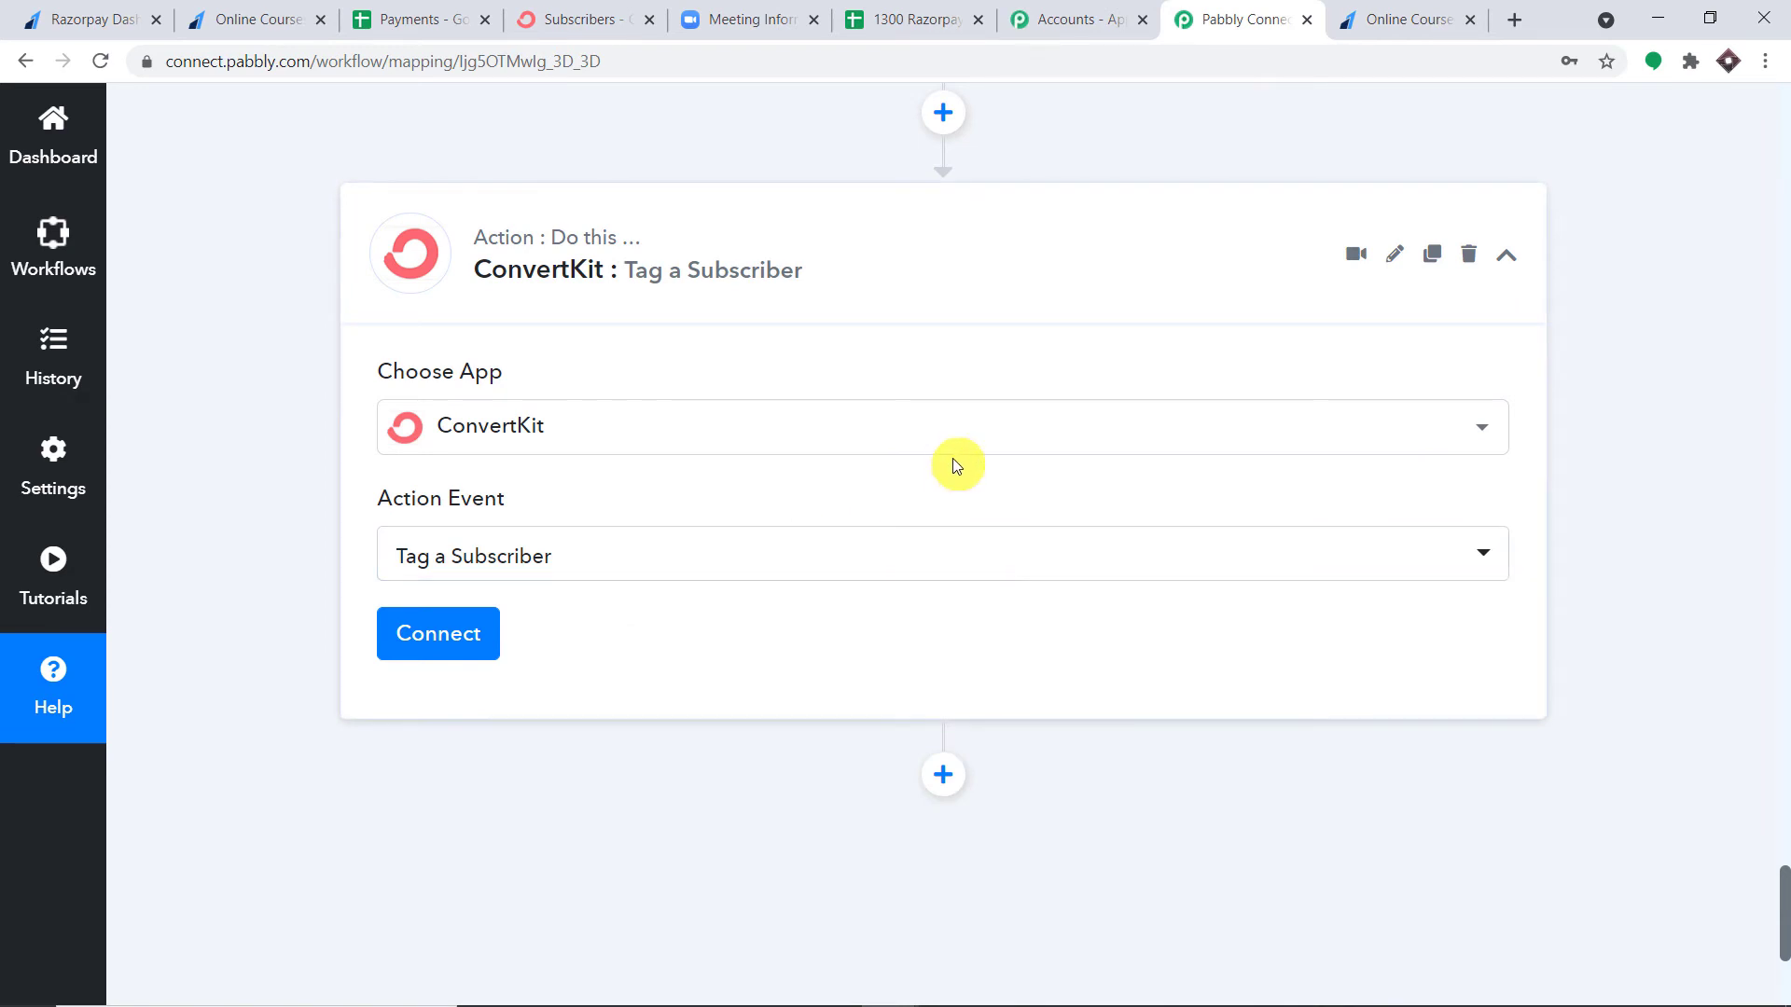
Step: Start a new ConvertKit connection for the step and read where its API keys can be found
click(417, 637)
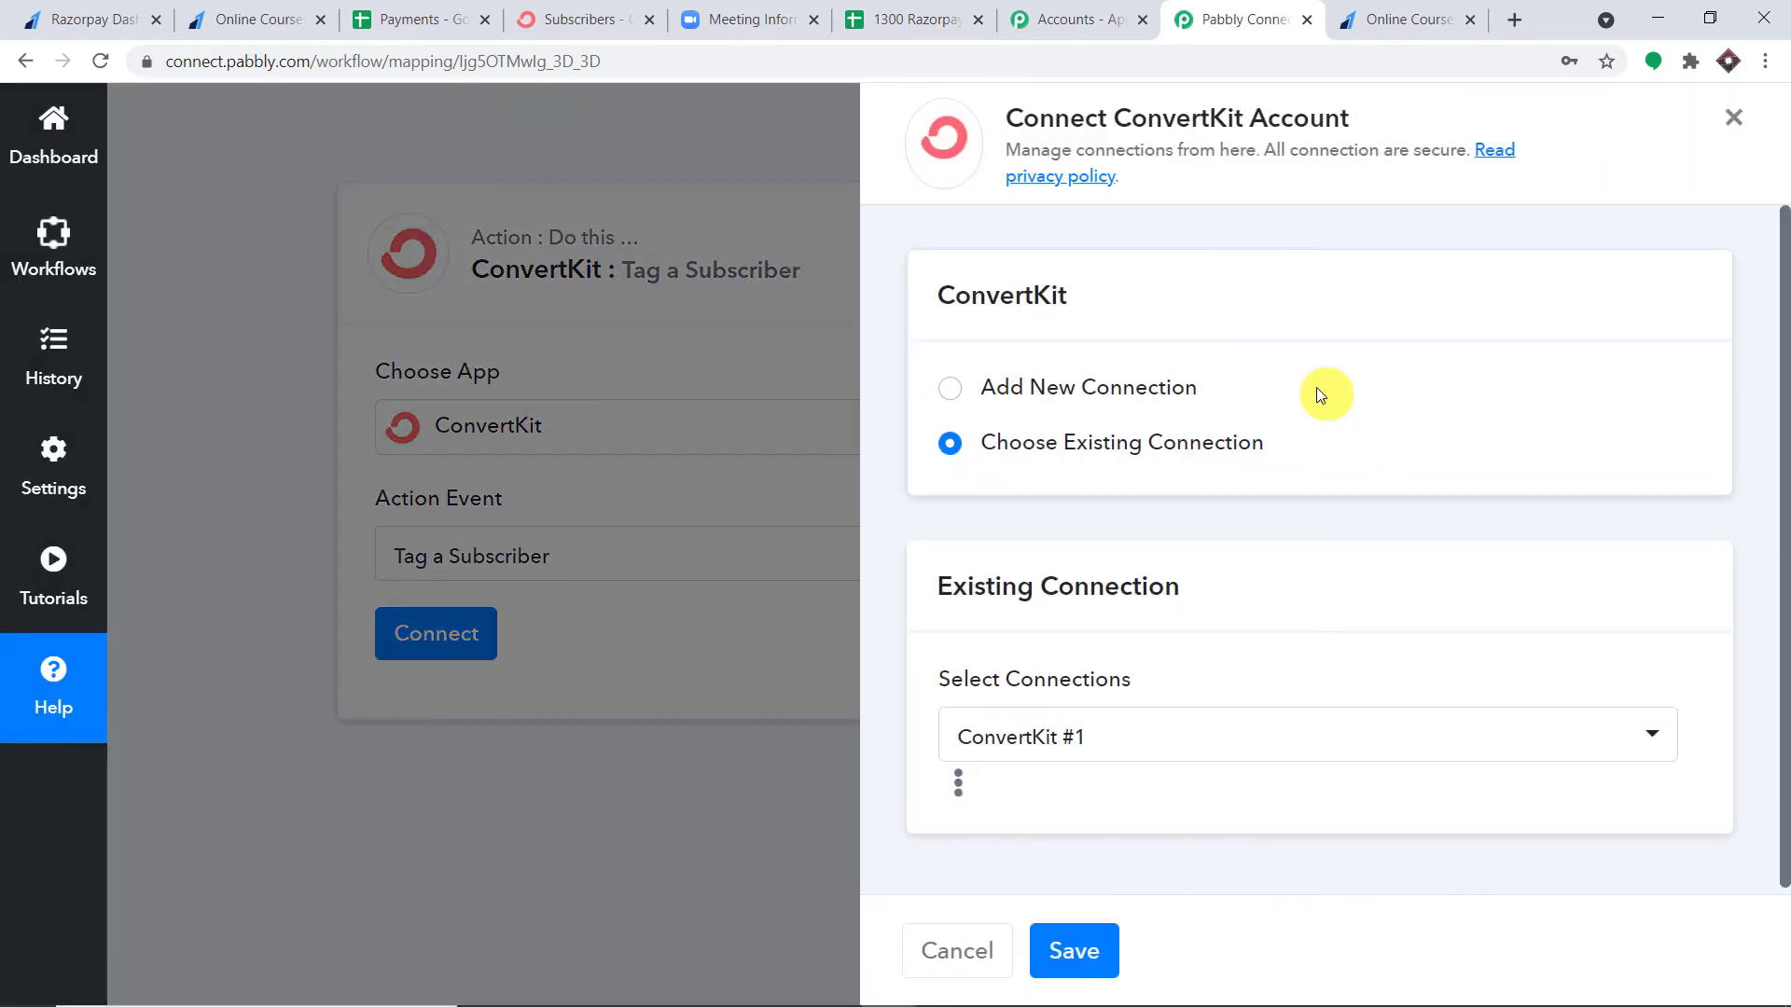
click(1021, 390)
scroll(1128, 387, down, 3)
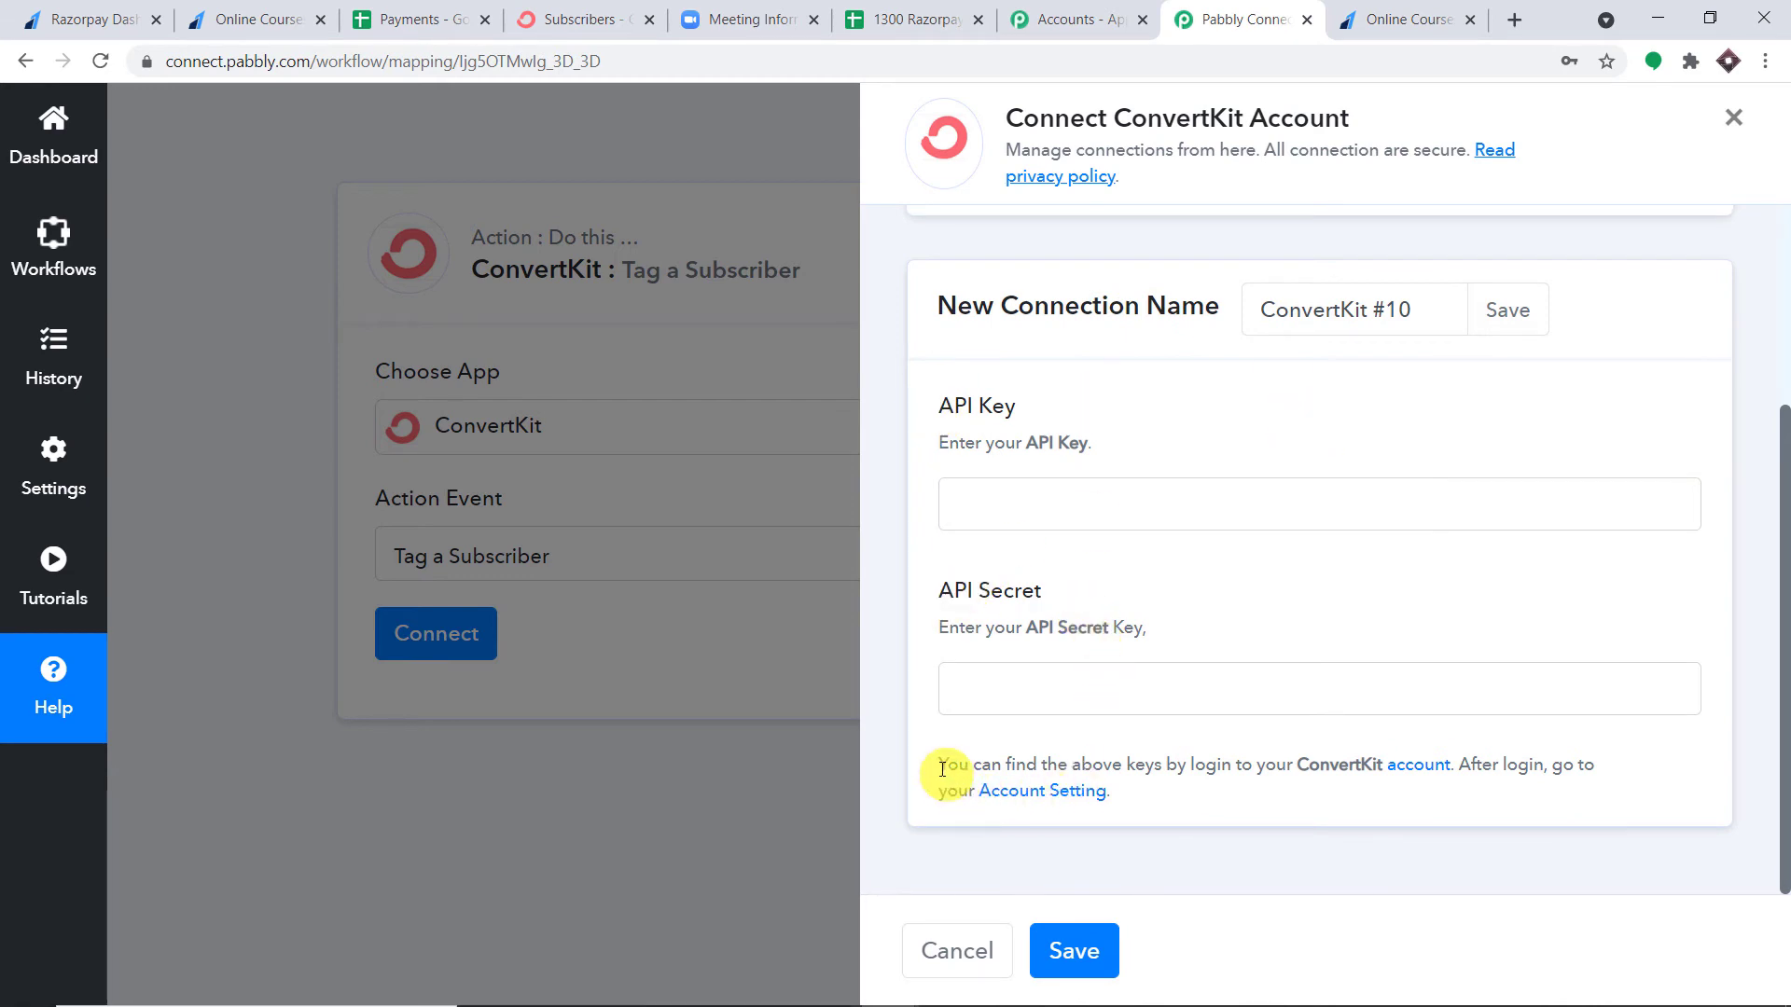
drag(1051, 769, 1282, 769)
drag(1410, 773, 1514, 774)
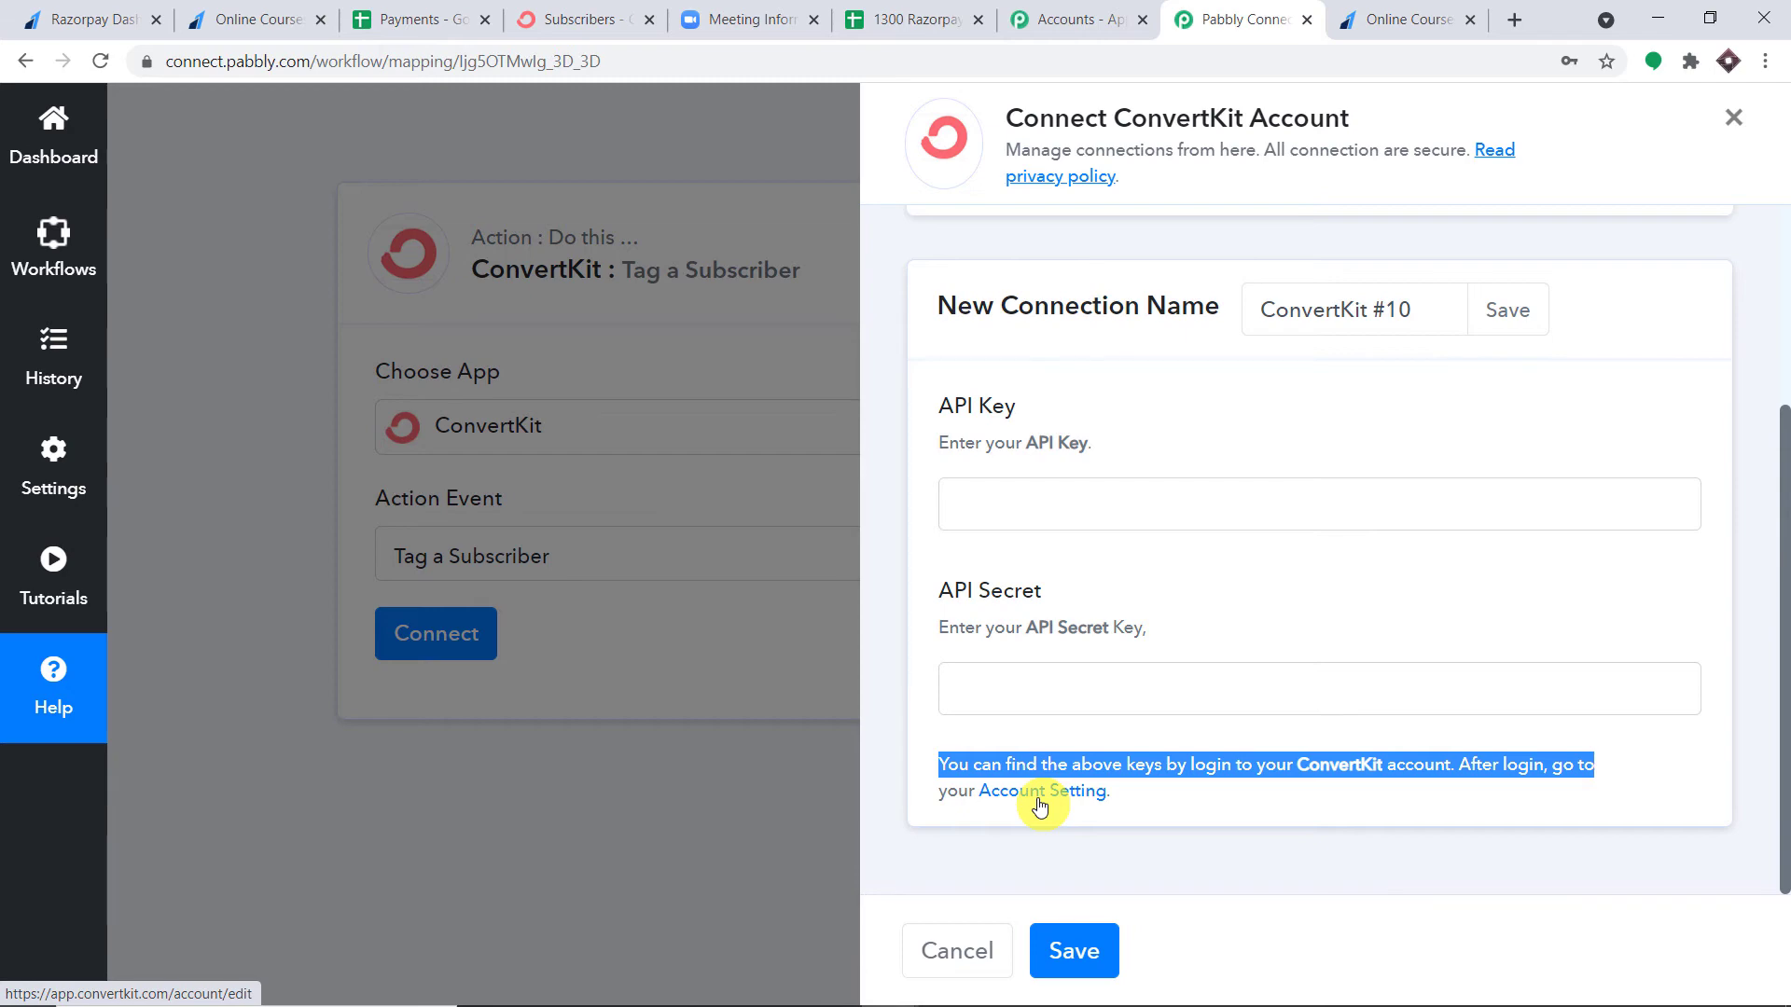
Step: Switch to ConvertKit and open the account settings
click(466, 18)
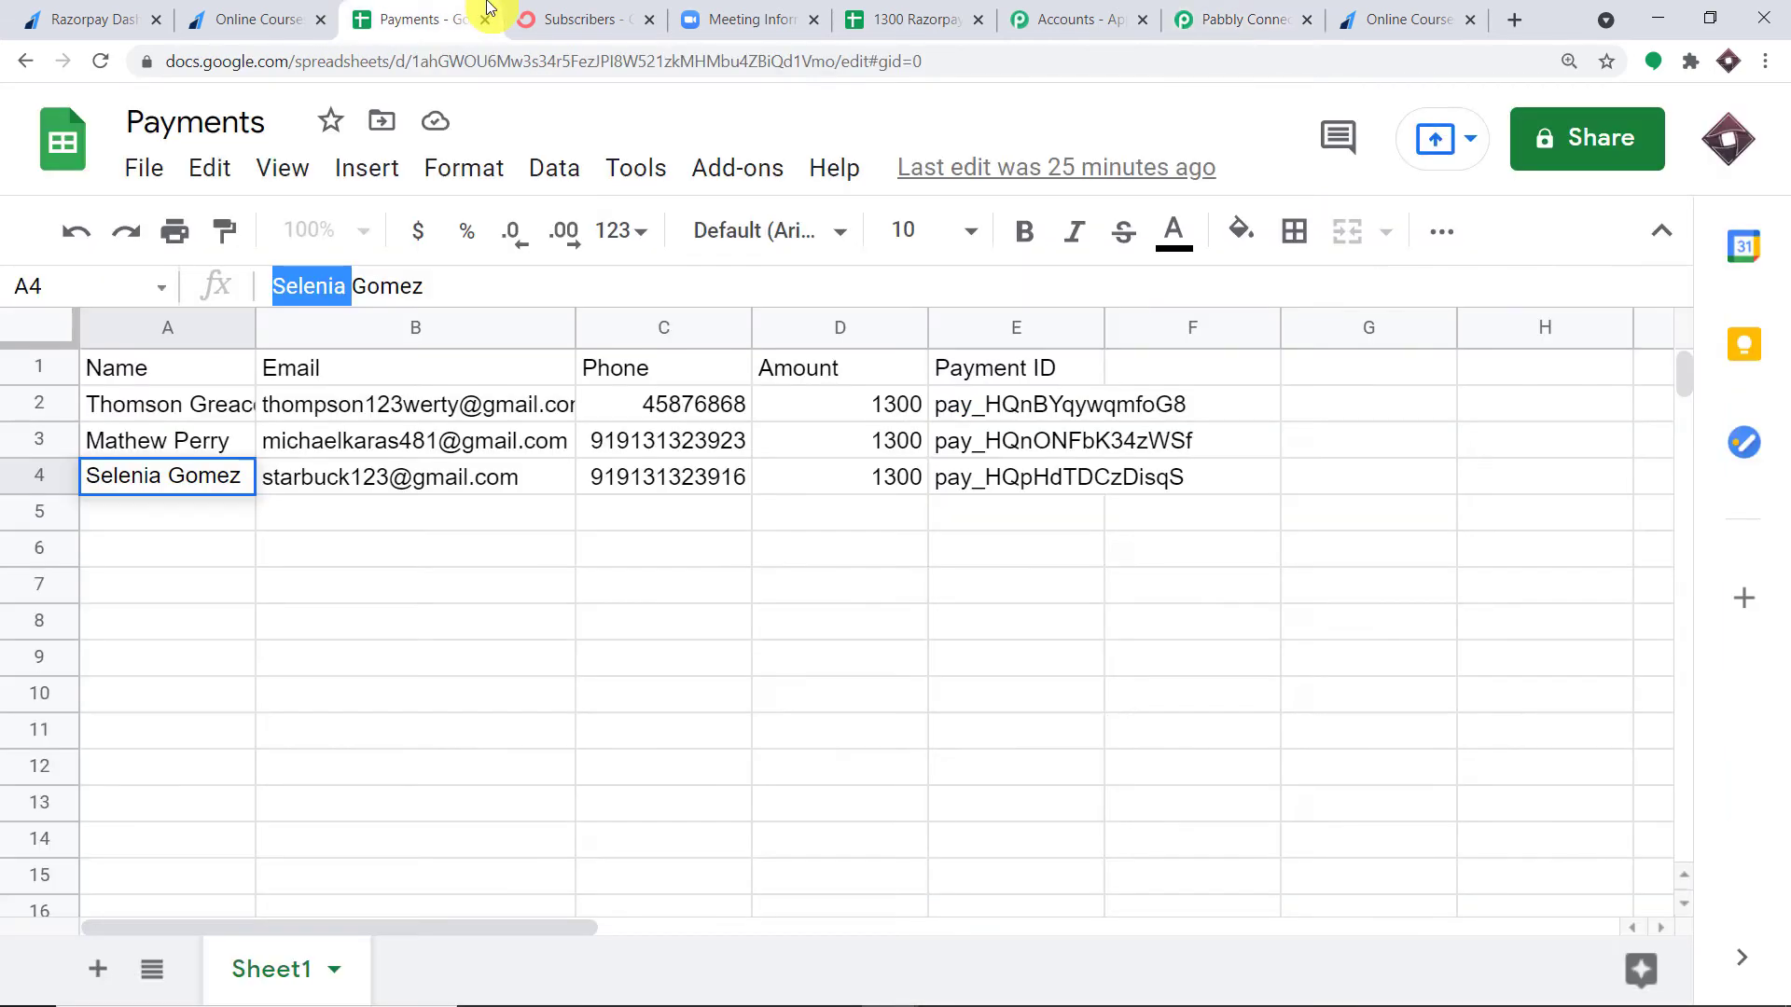
click(572, 11)
scroll(1622, 209, up, 10)
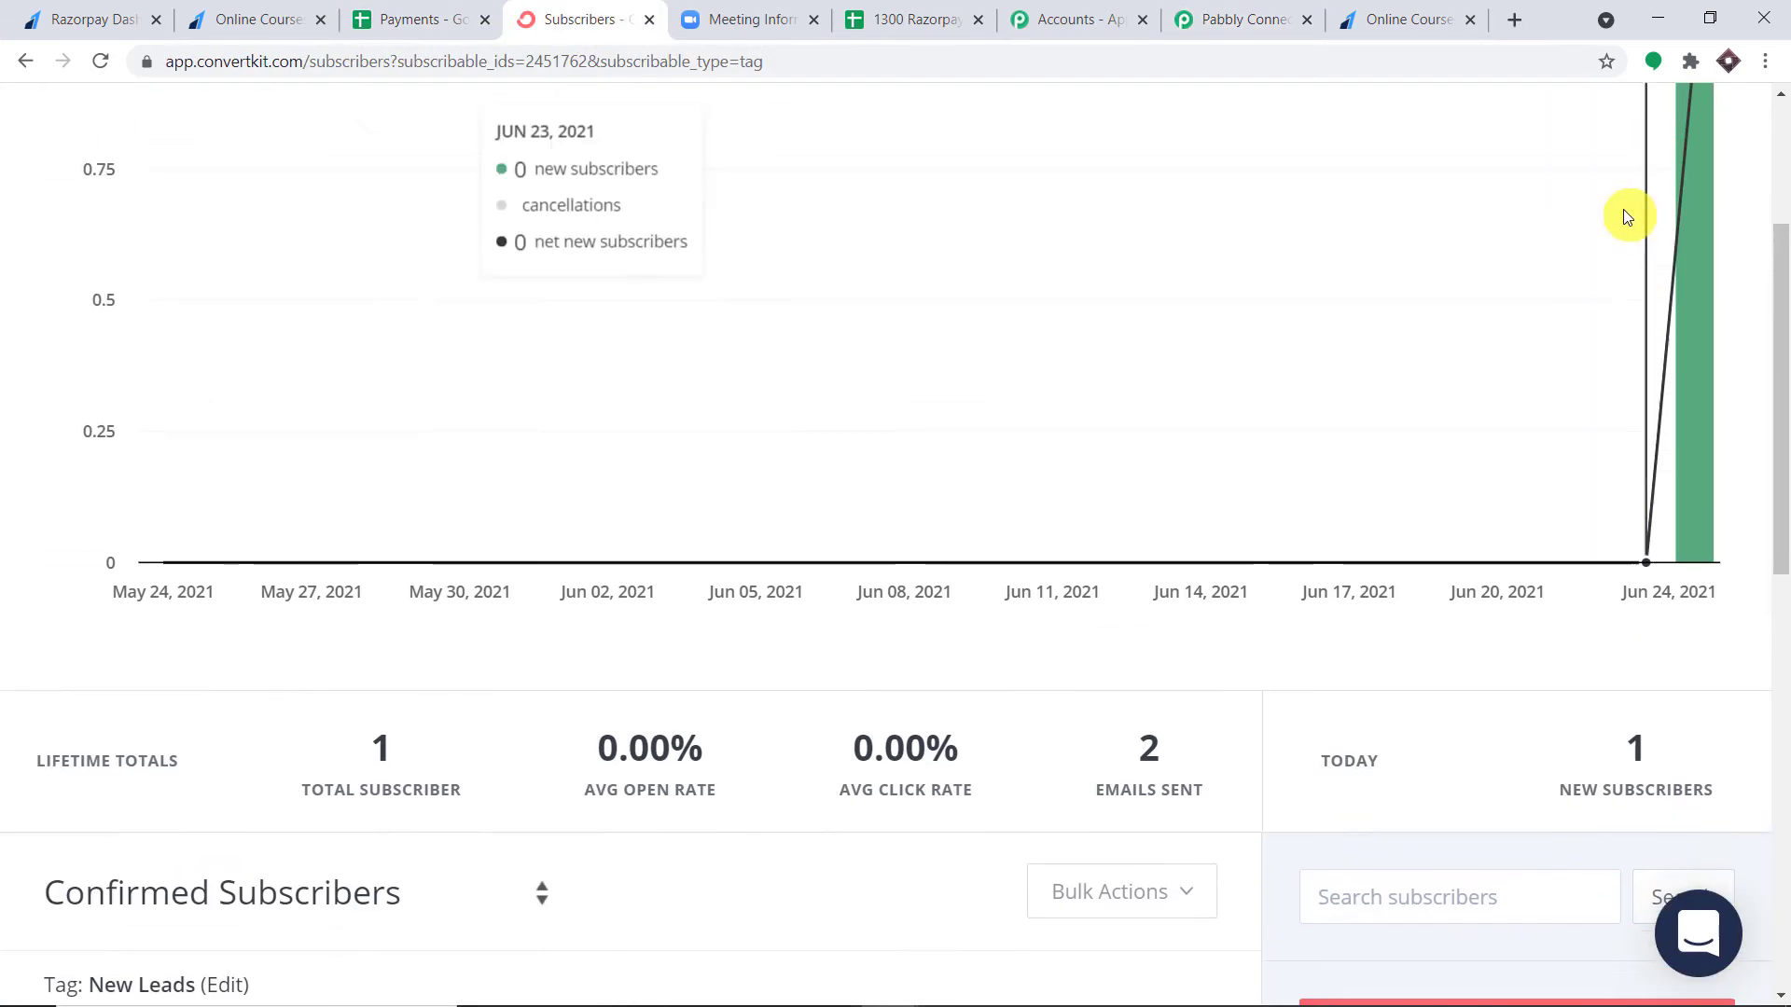
click(1668, 135)
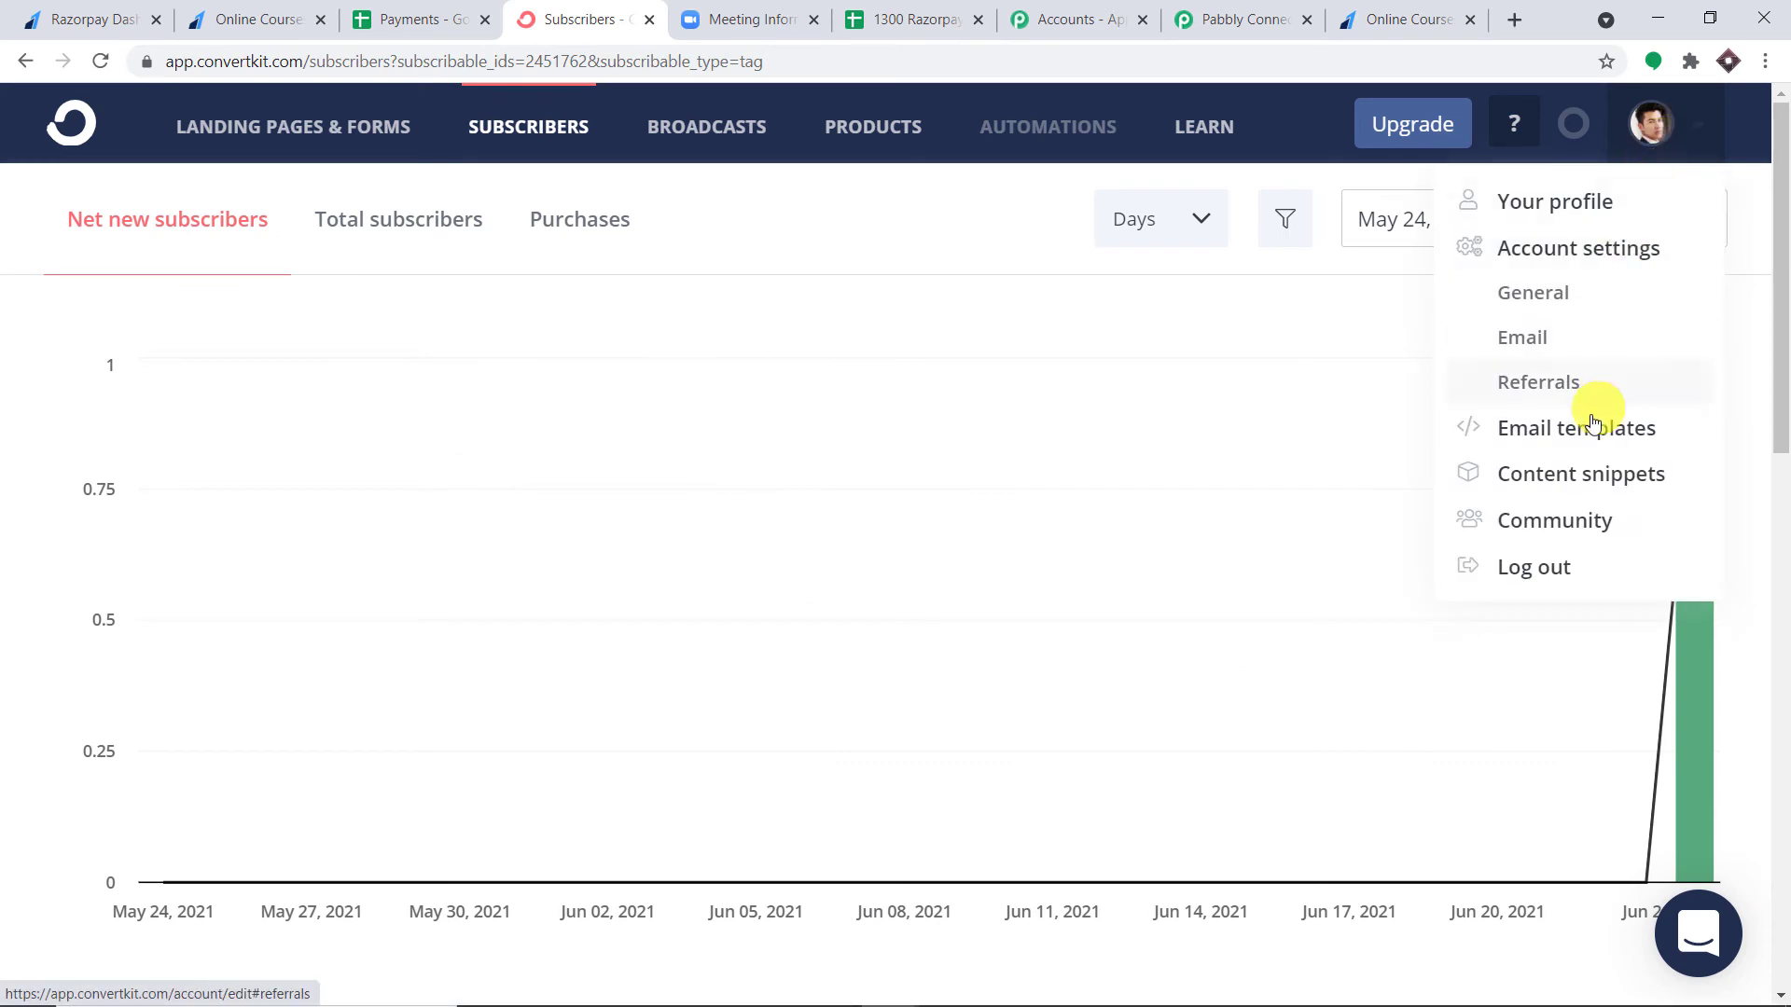
click(1586, 246)
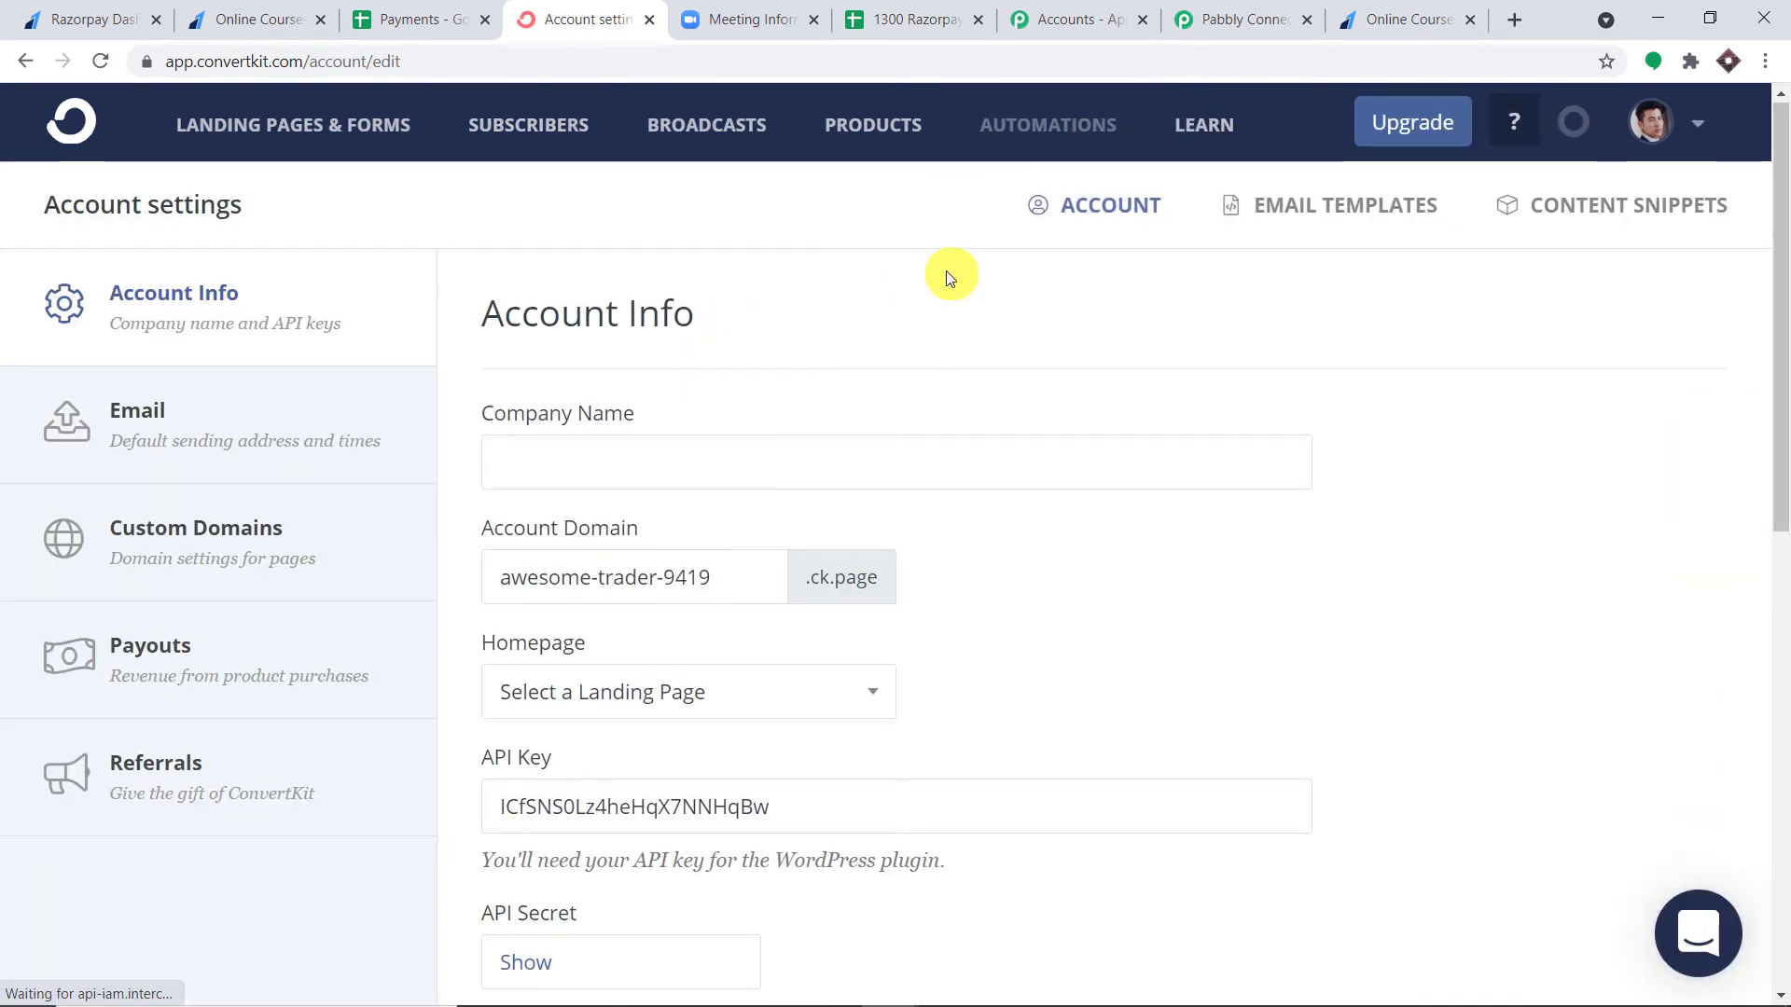
Step: Reveal the API secret in the ConvertKit account info
scroll(946, 270, down, 5)
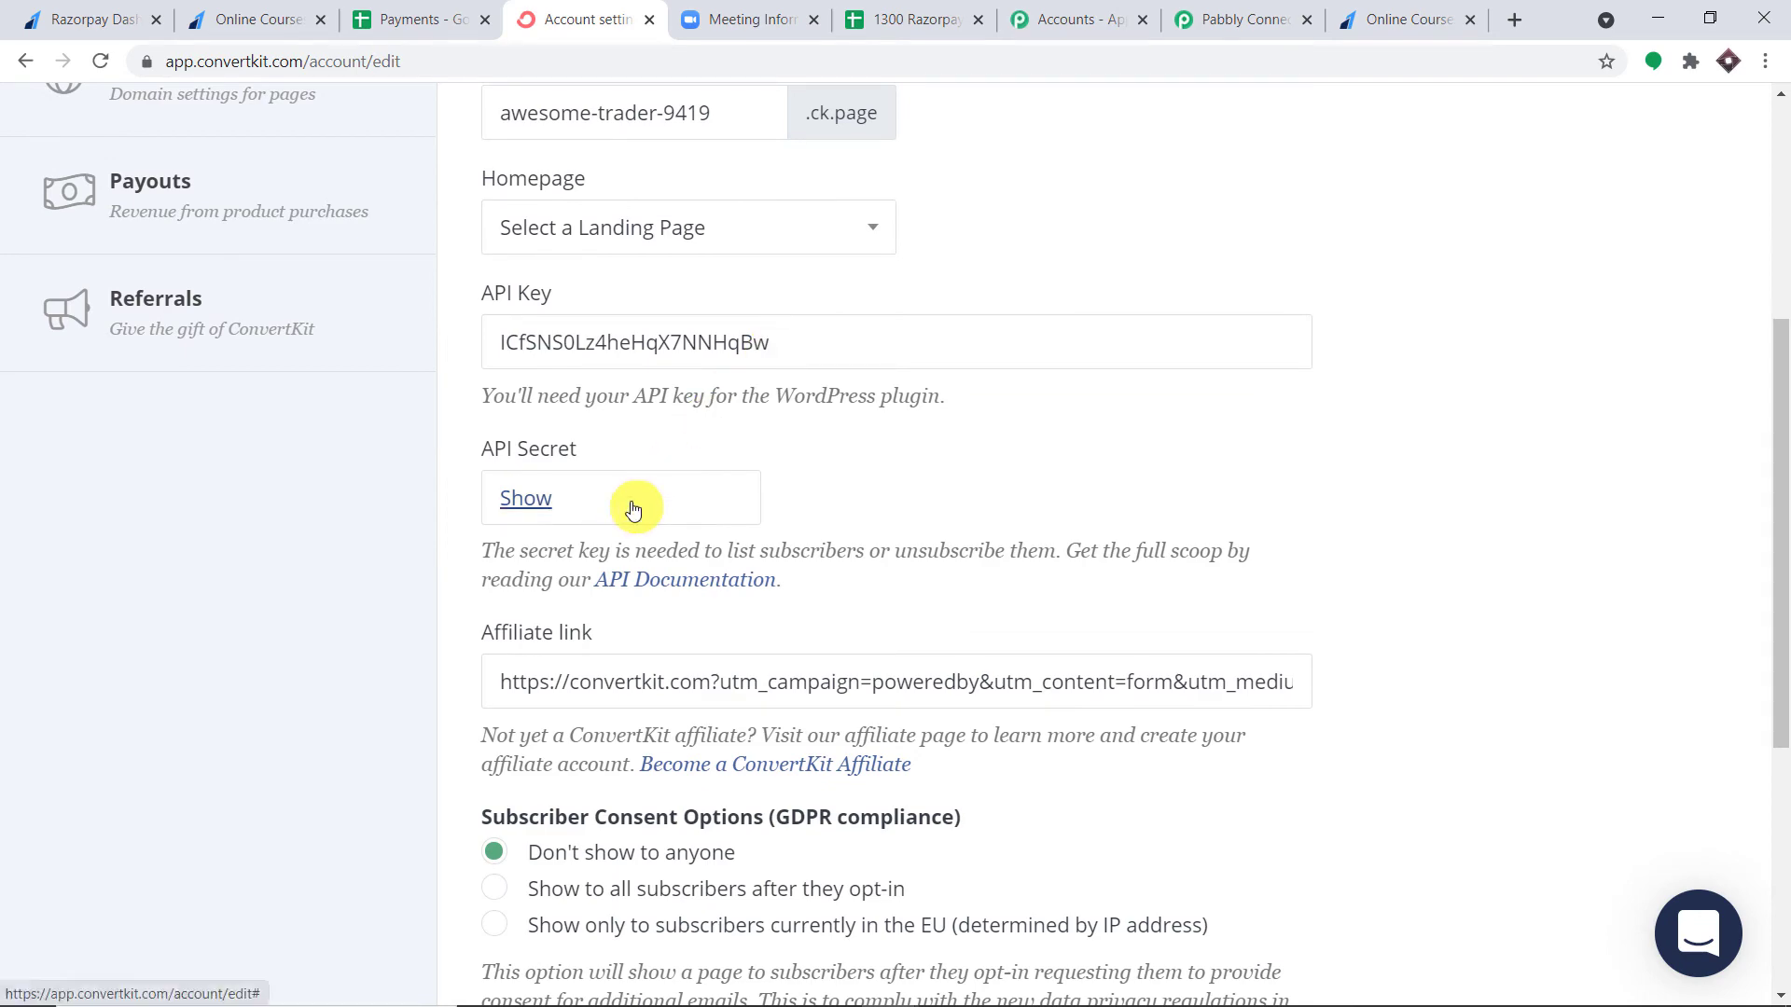
click(632, 508)
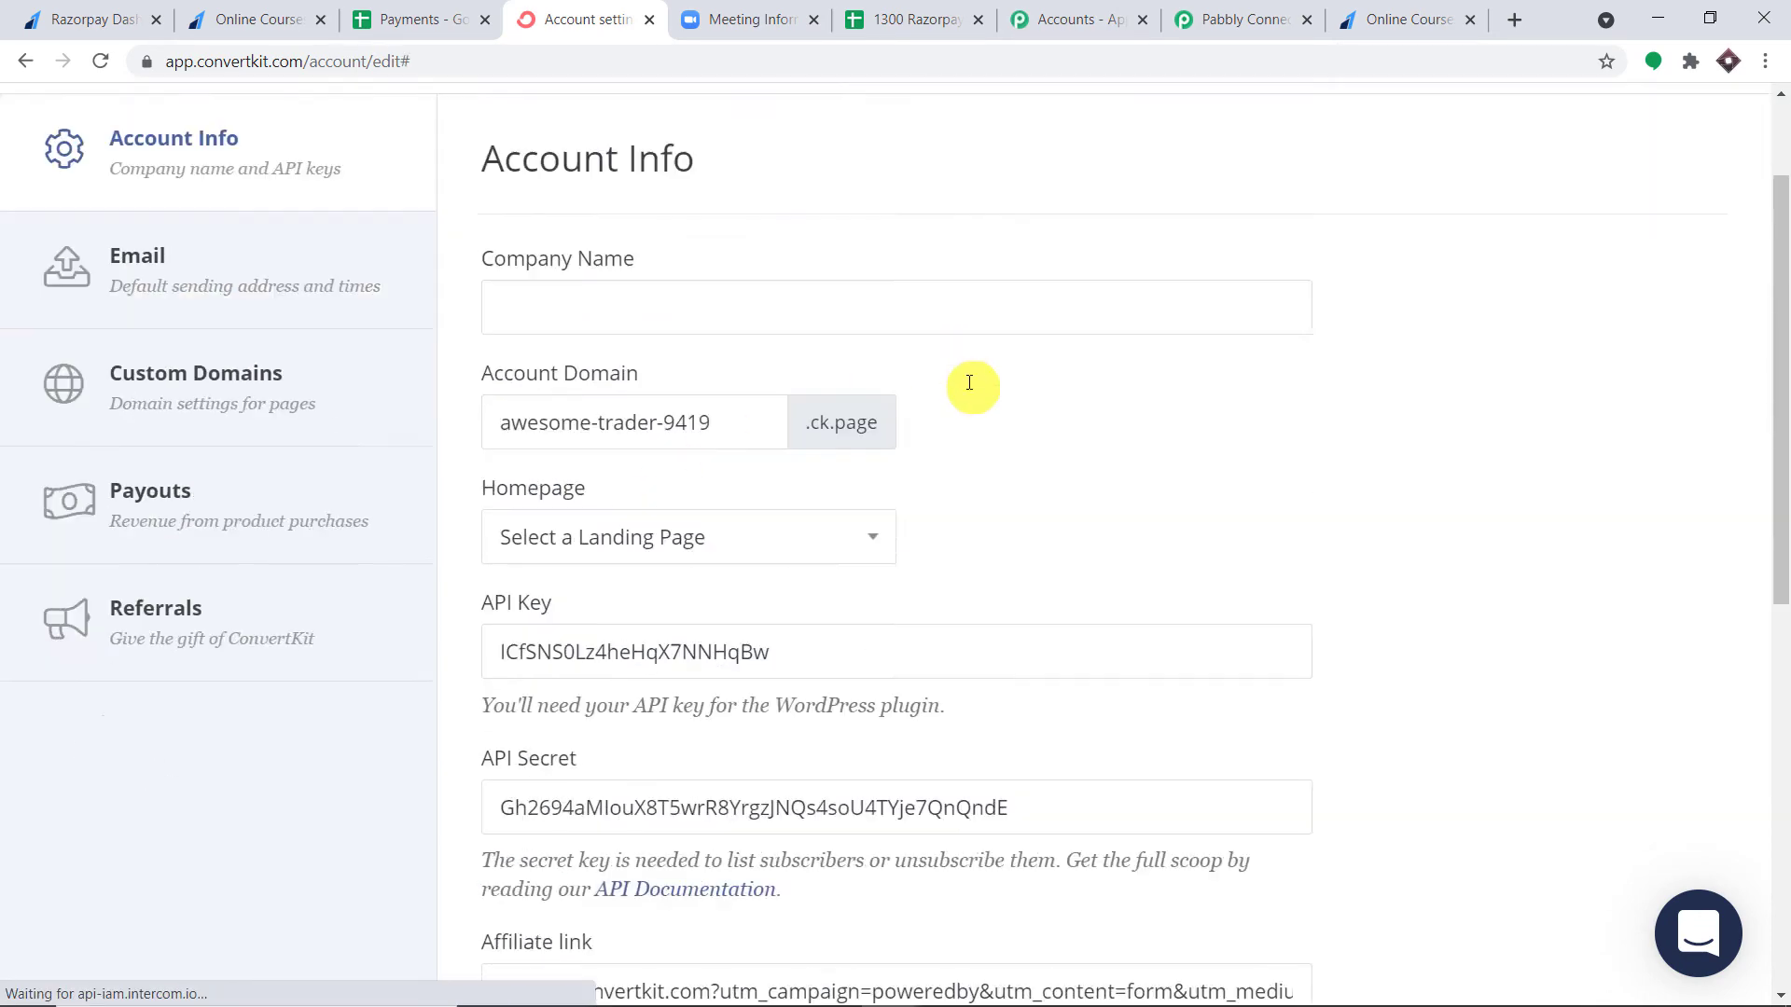
scroll(969, 383, down, 6)
scroll(784, 250, up, 3)
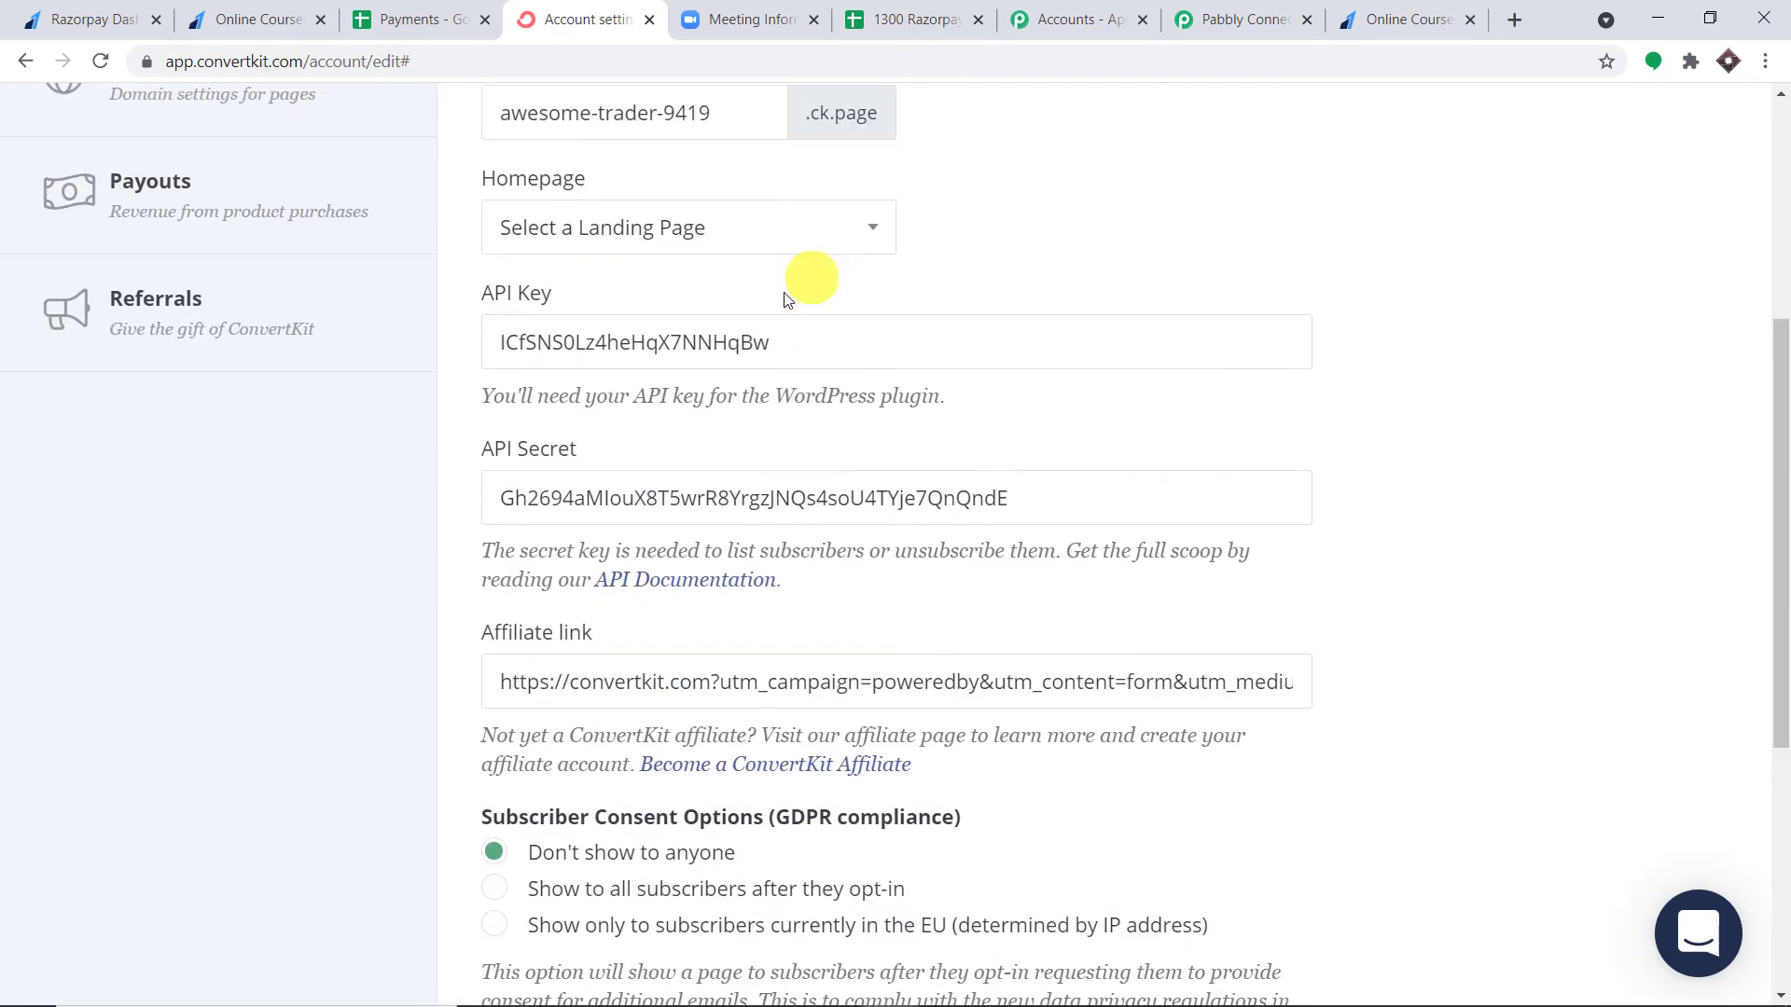
Step: Copy the API key from ConvertKit and paste it into the API Key field of the new Pabbly Connect connection
double_click(735, 344)
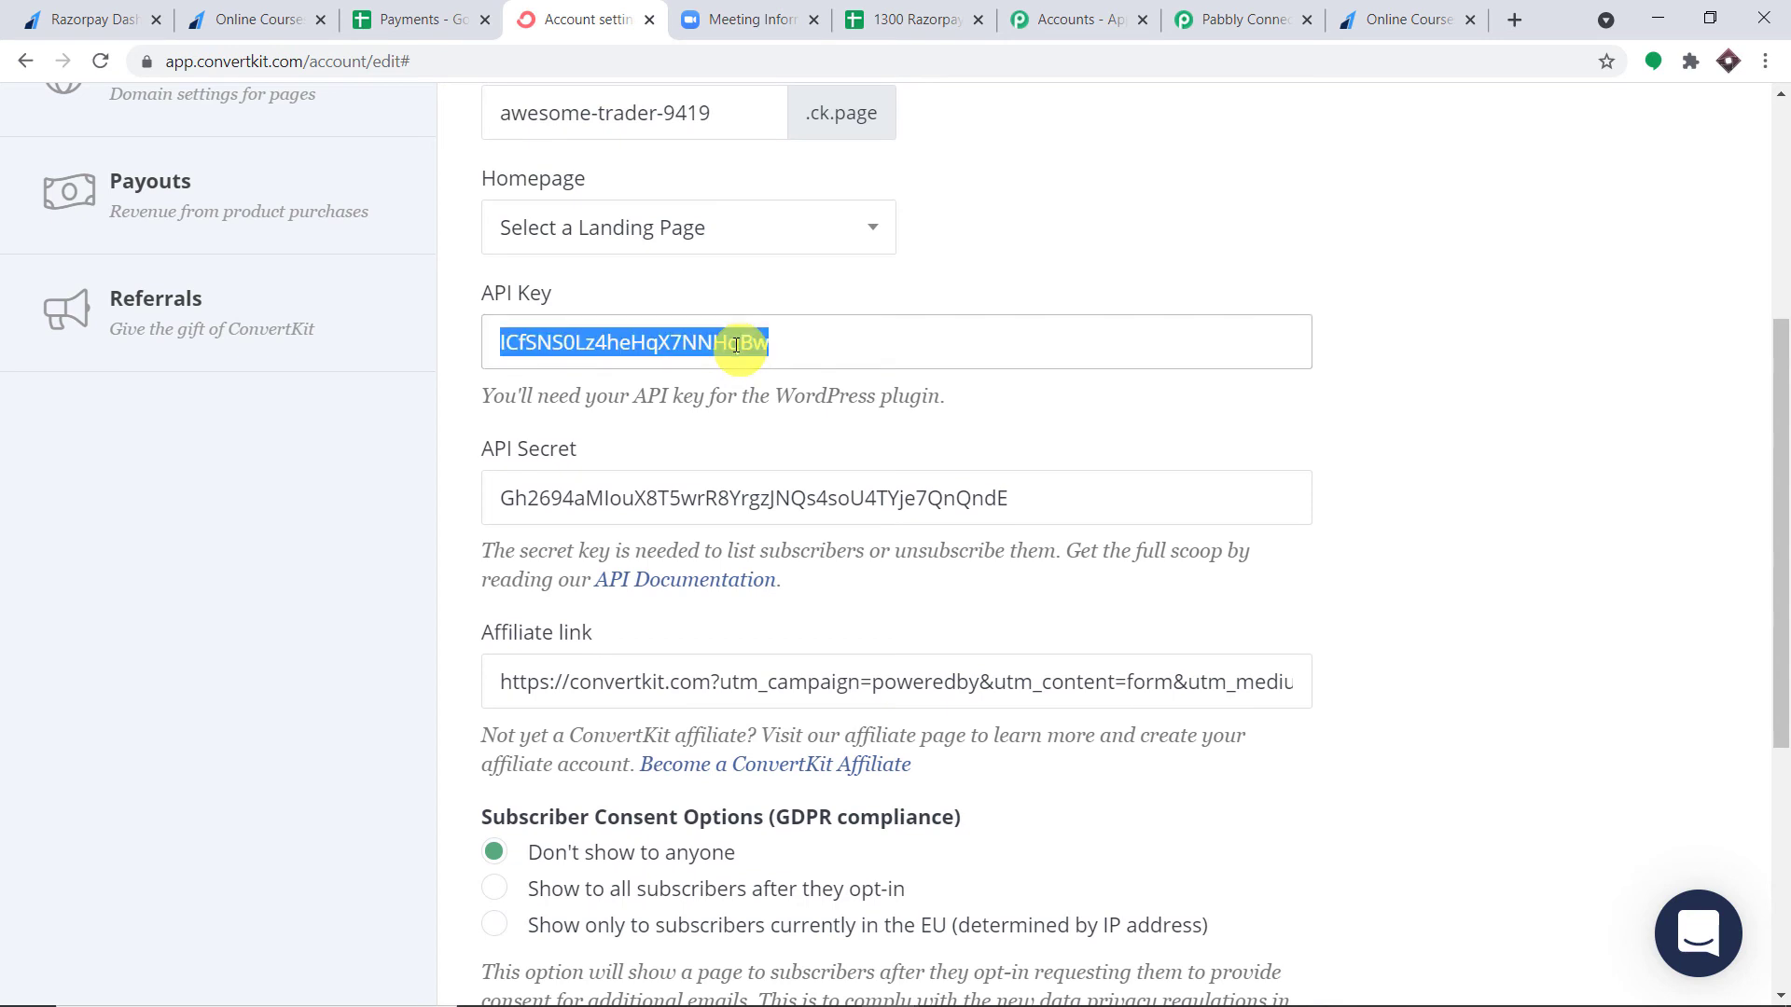
right_click(736, 344)
click(792, 356)
click(1231, 20)
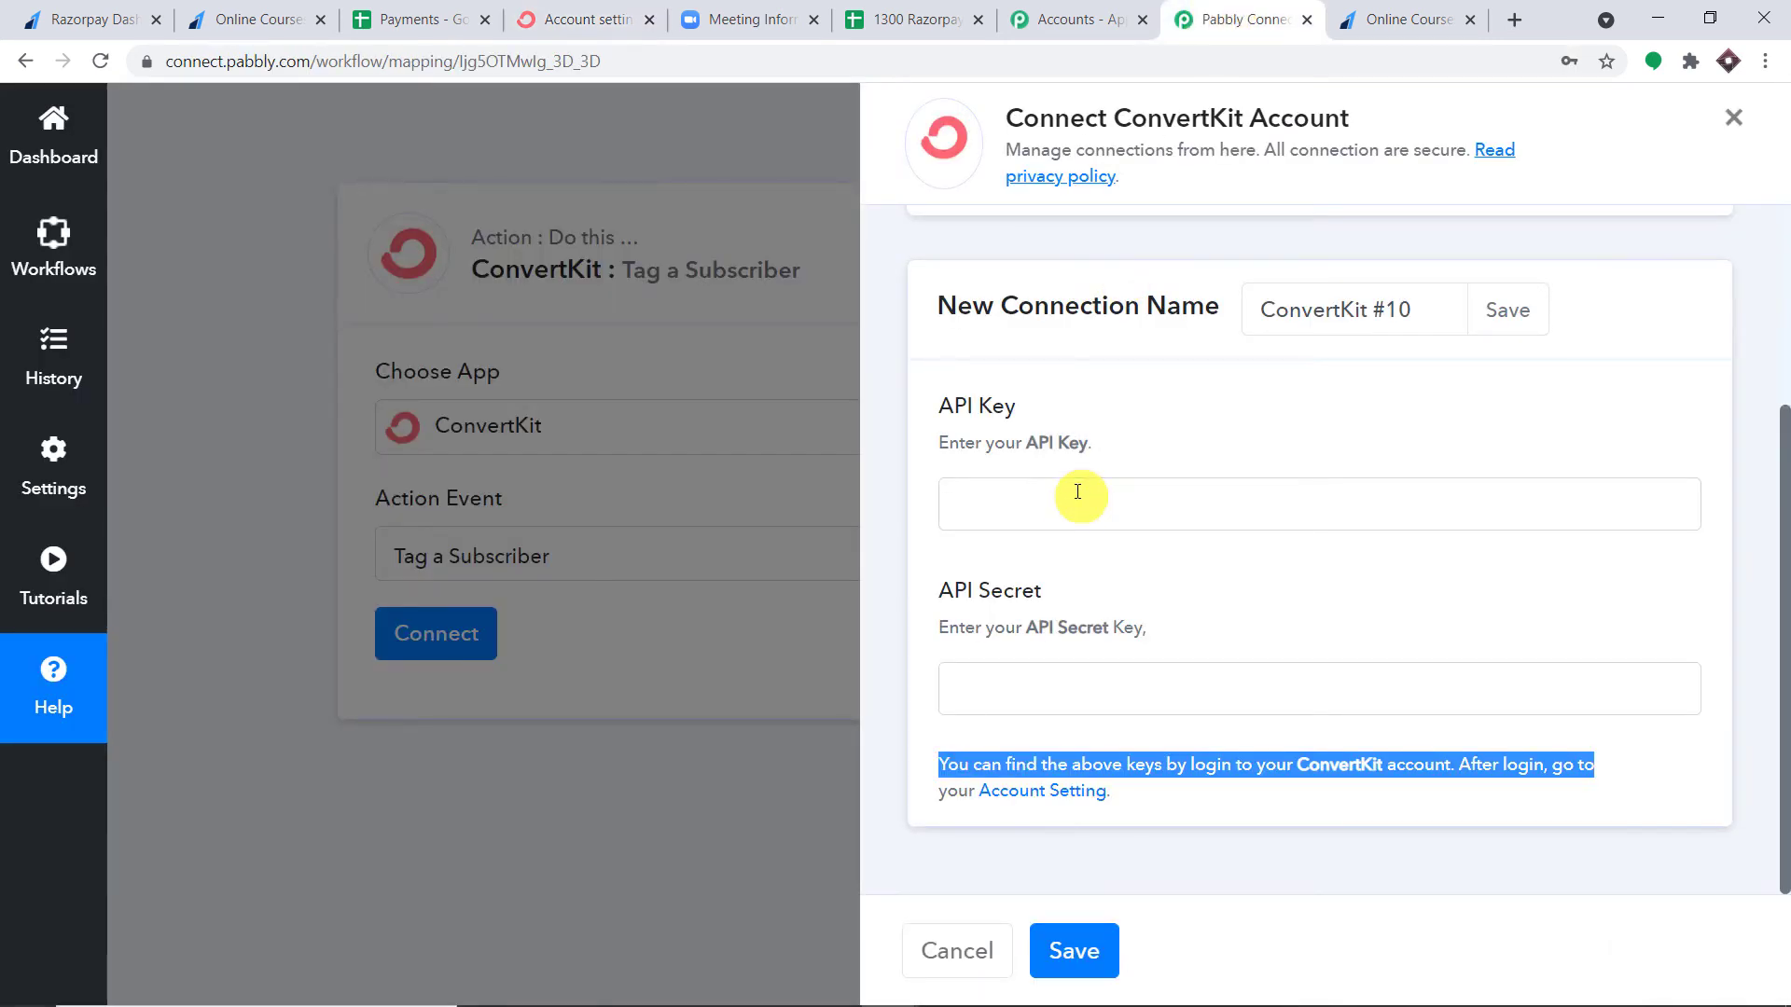
right_click(1077, 492)
click(1105, 675)
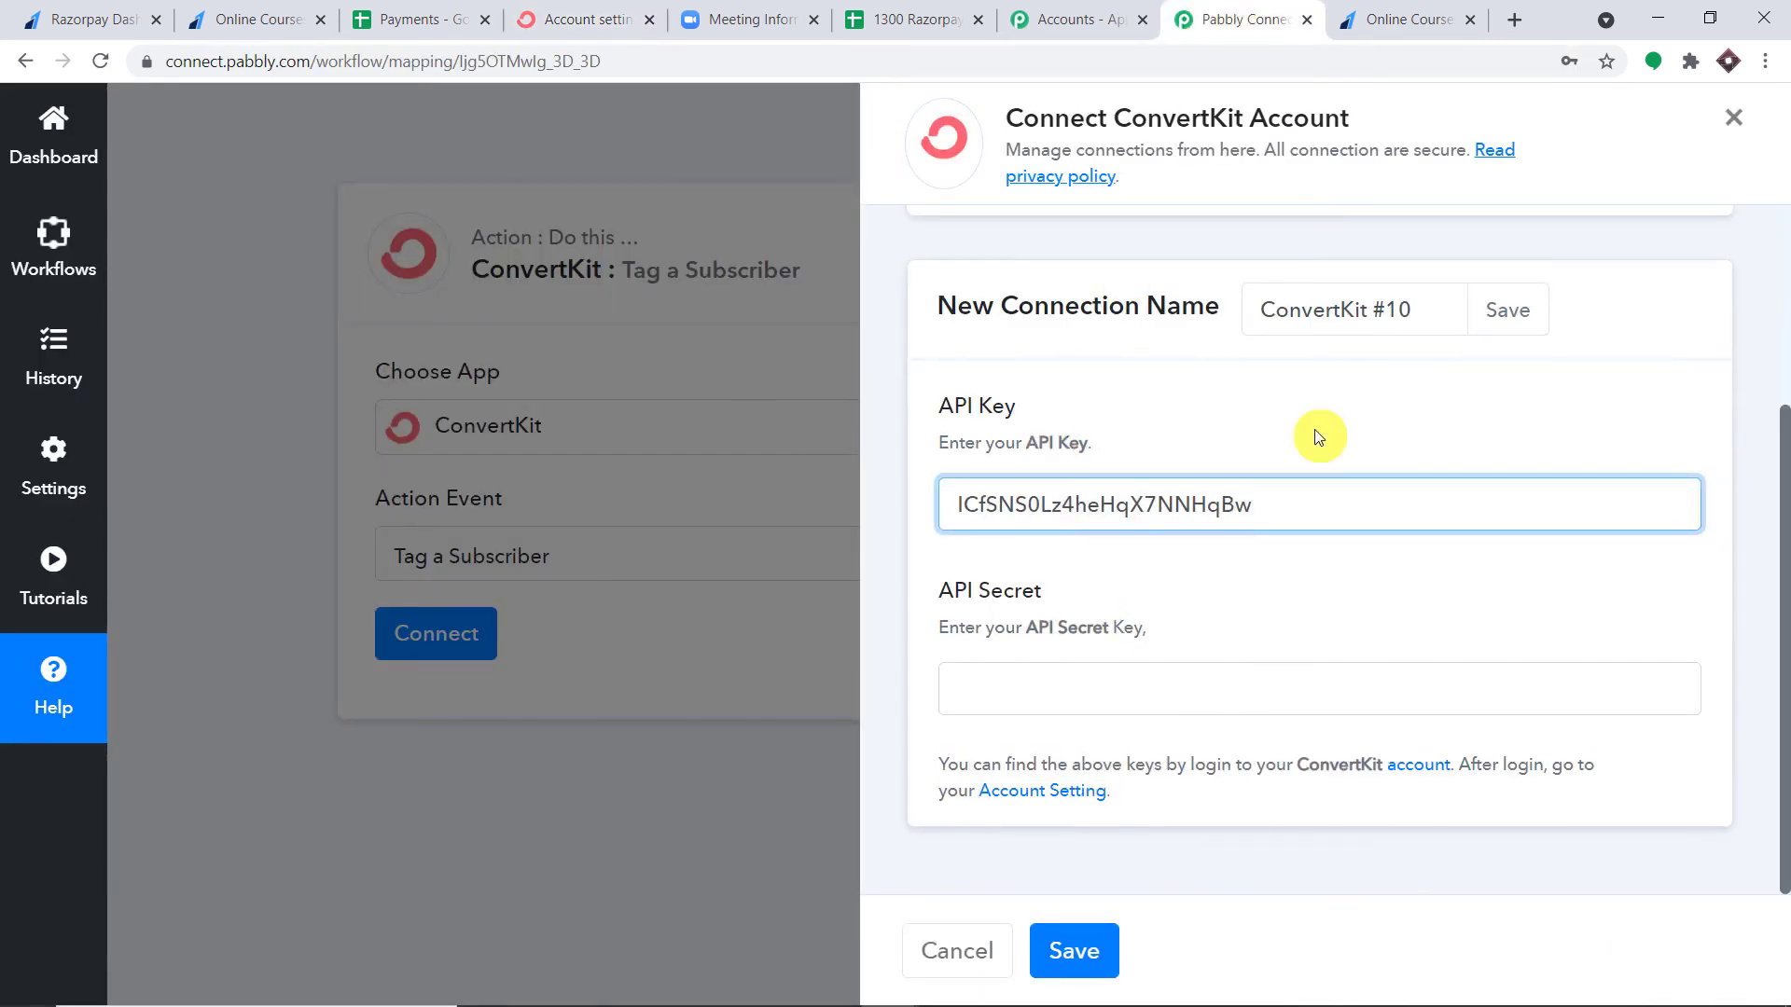
Step: Copy the API secret from ConvertKit into the API Secret field of the new Pabbly Connect connection and save the connection
click(1108, 13)
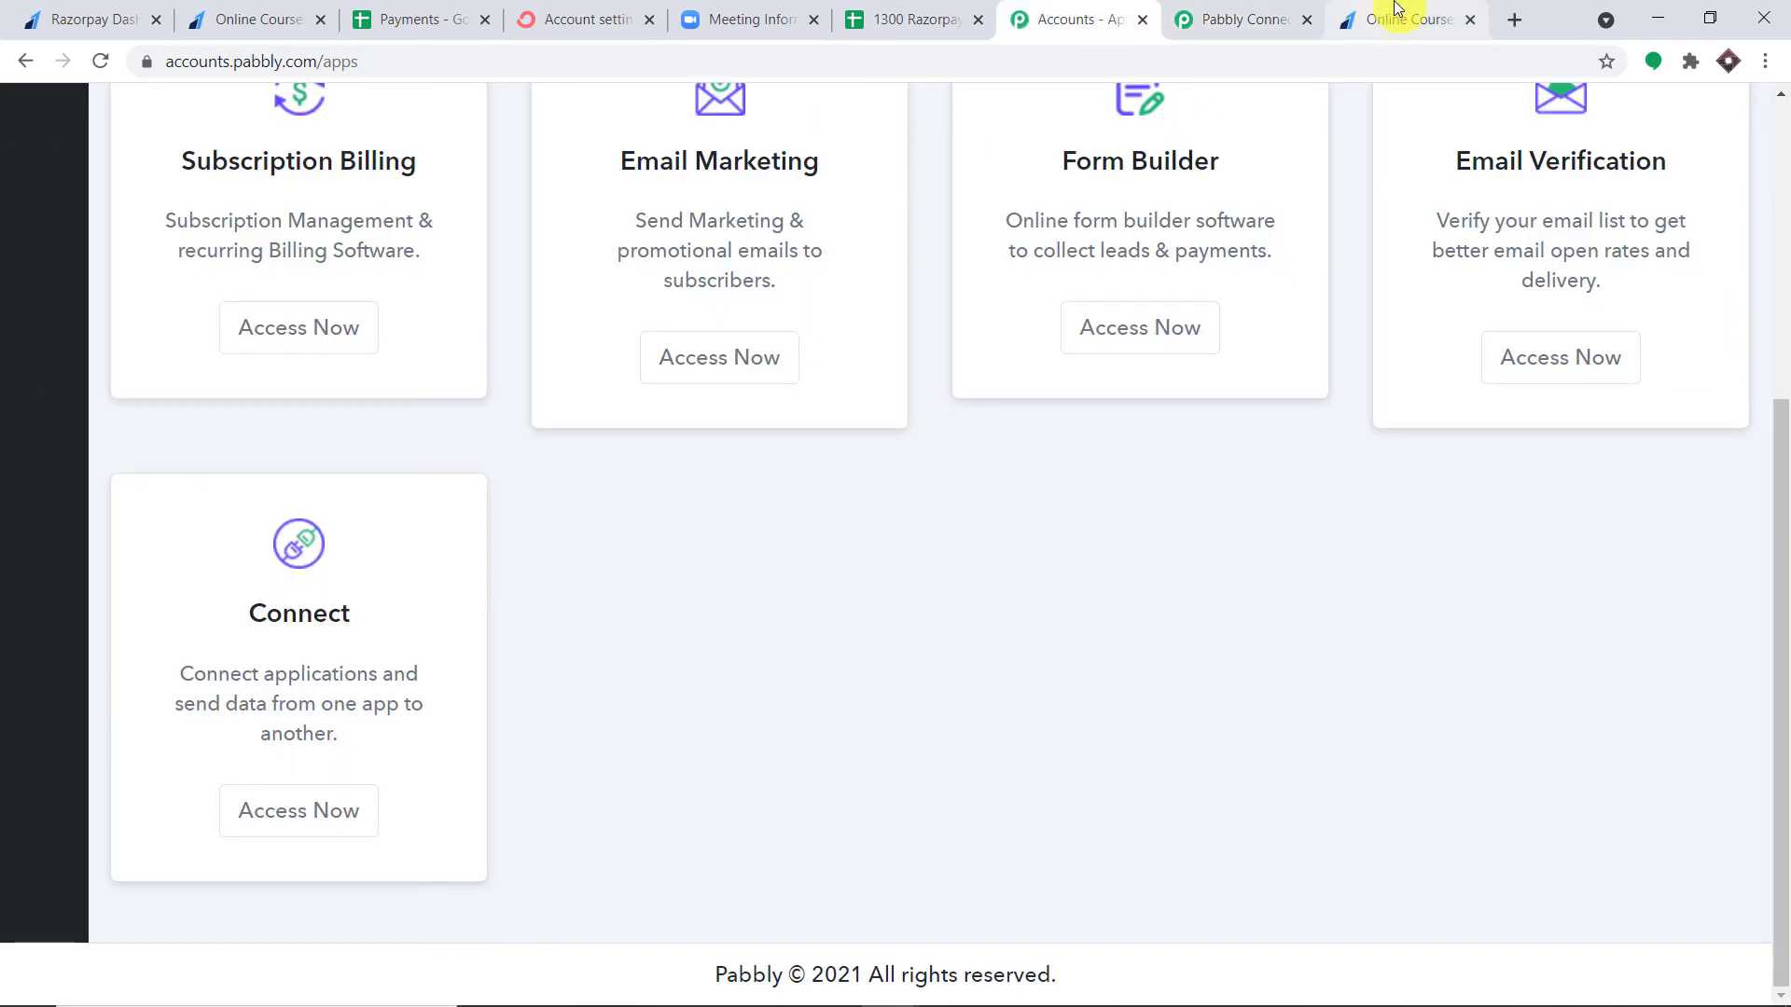
click(560, 17)
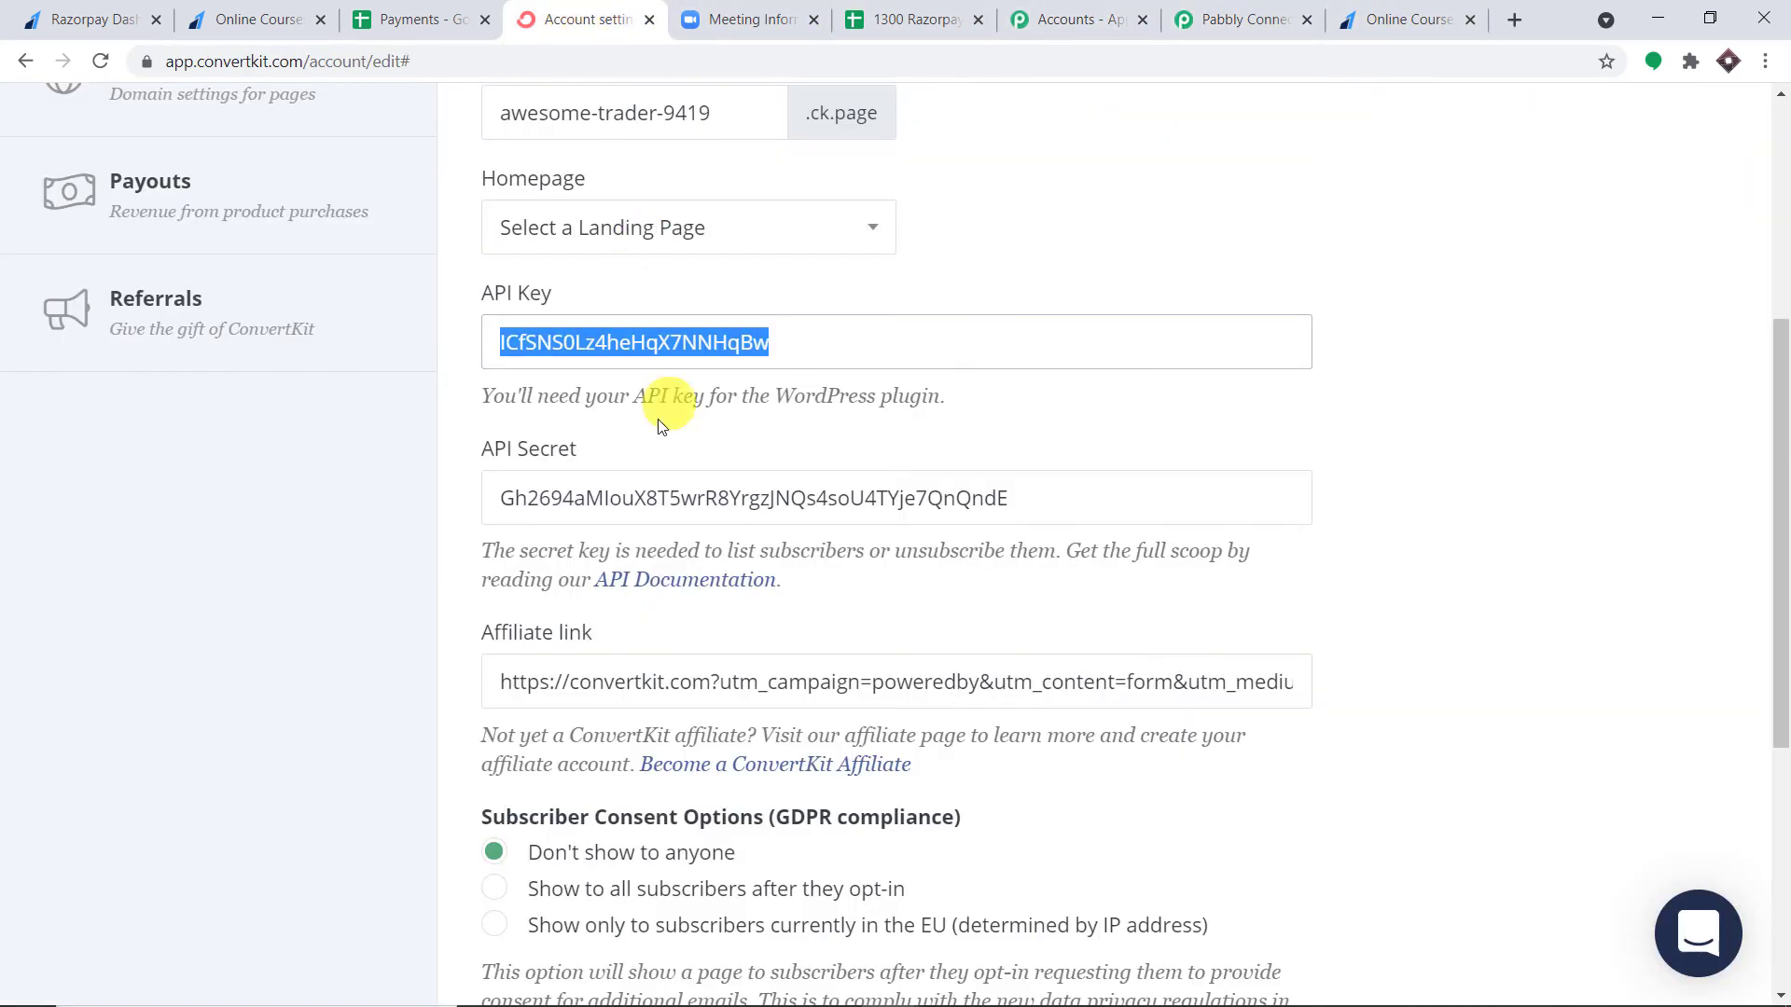
double_click(638, 495)
right_click(640, 497)
click(674, 508)
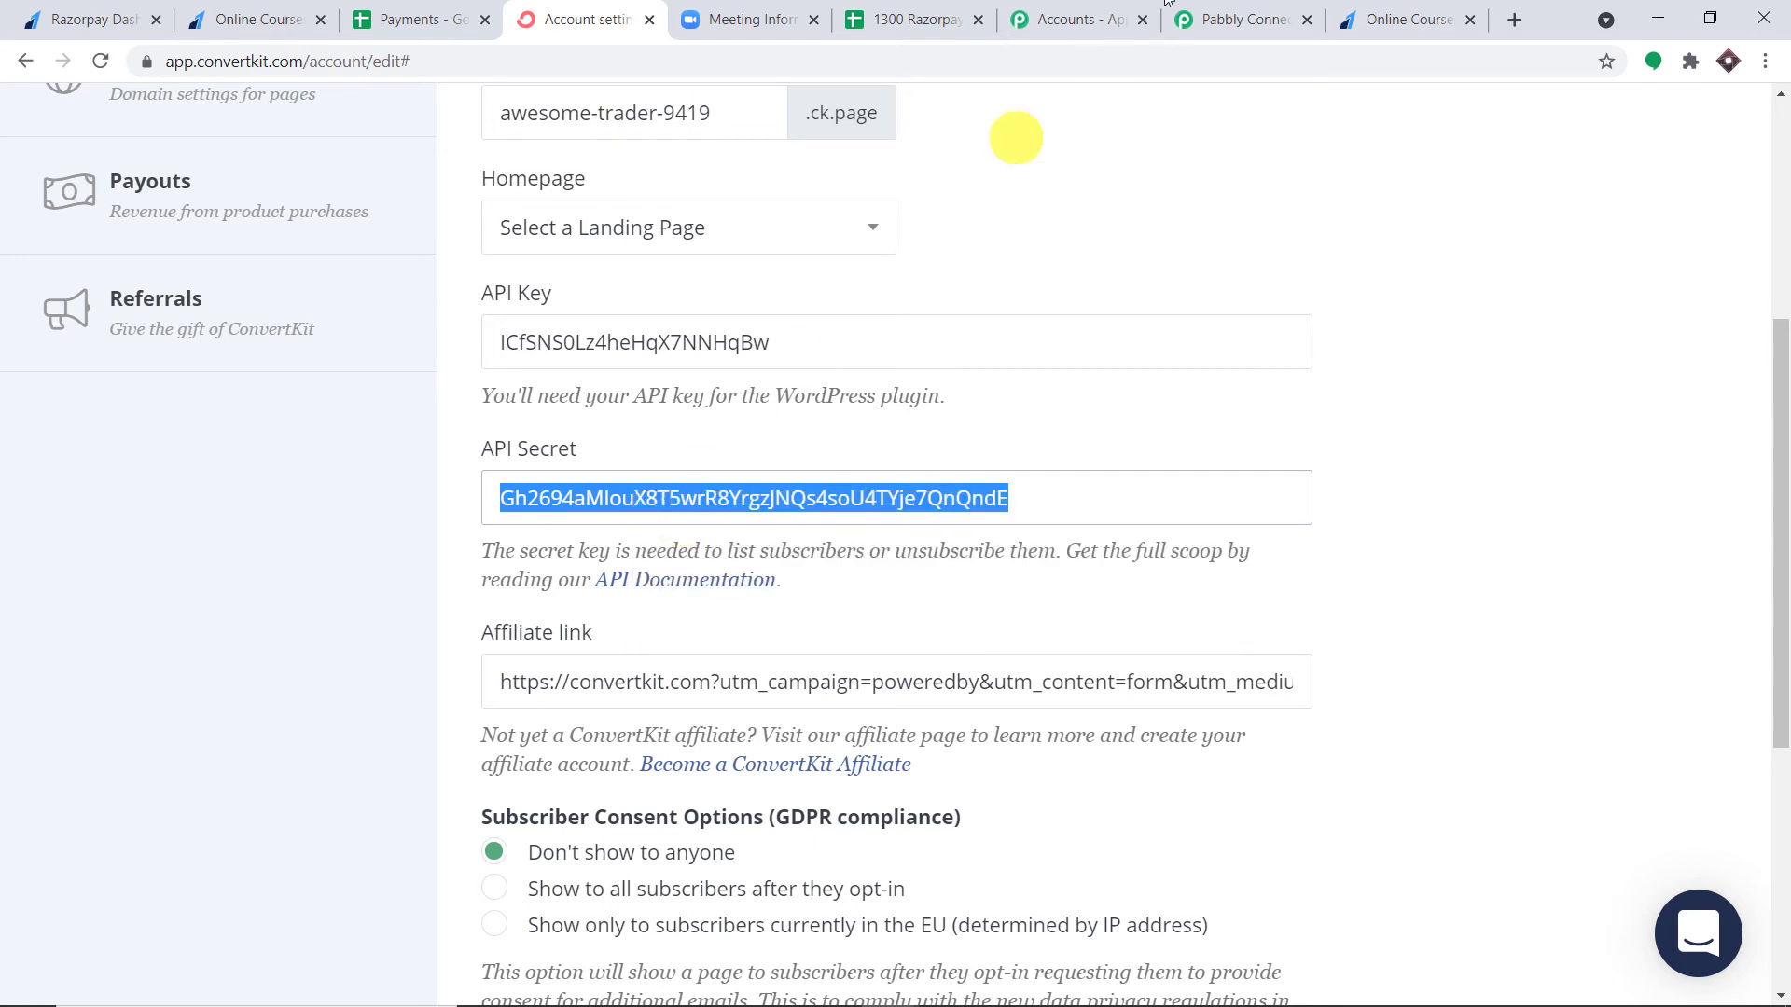
click(1203, 18)
click(976, 688)
right_click(981, 692)
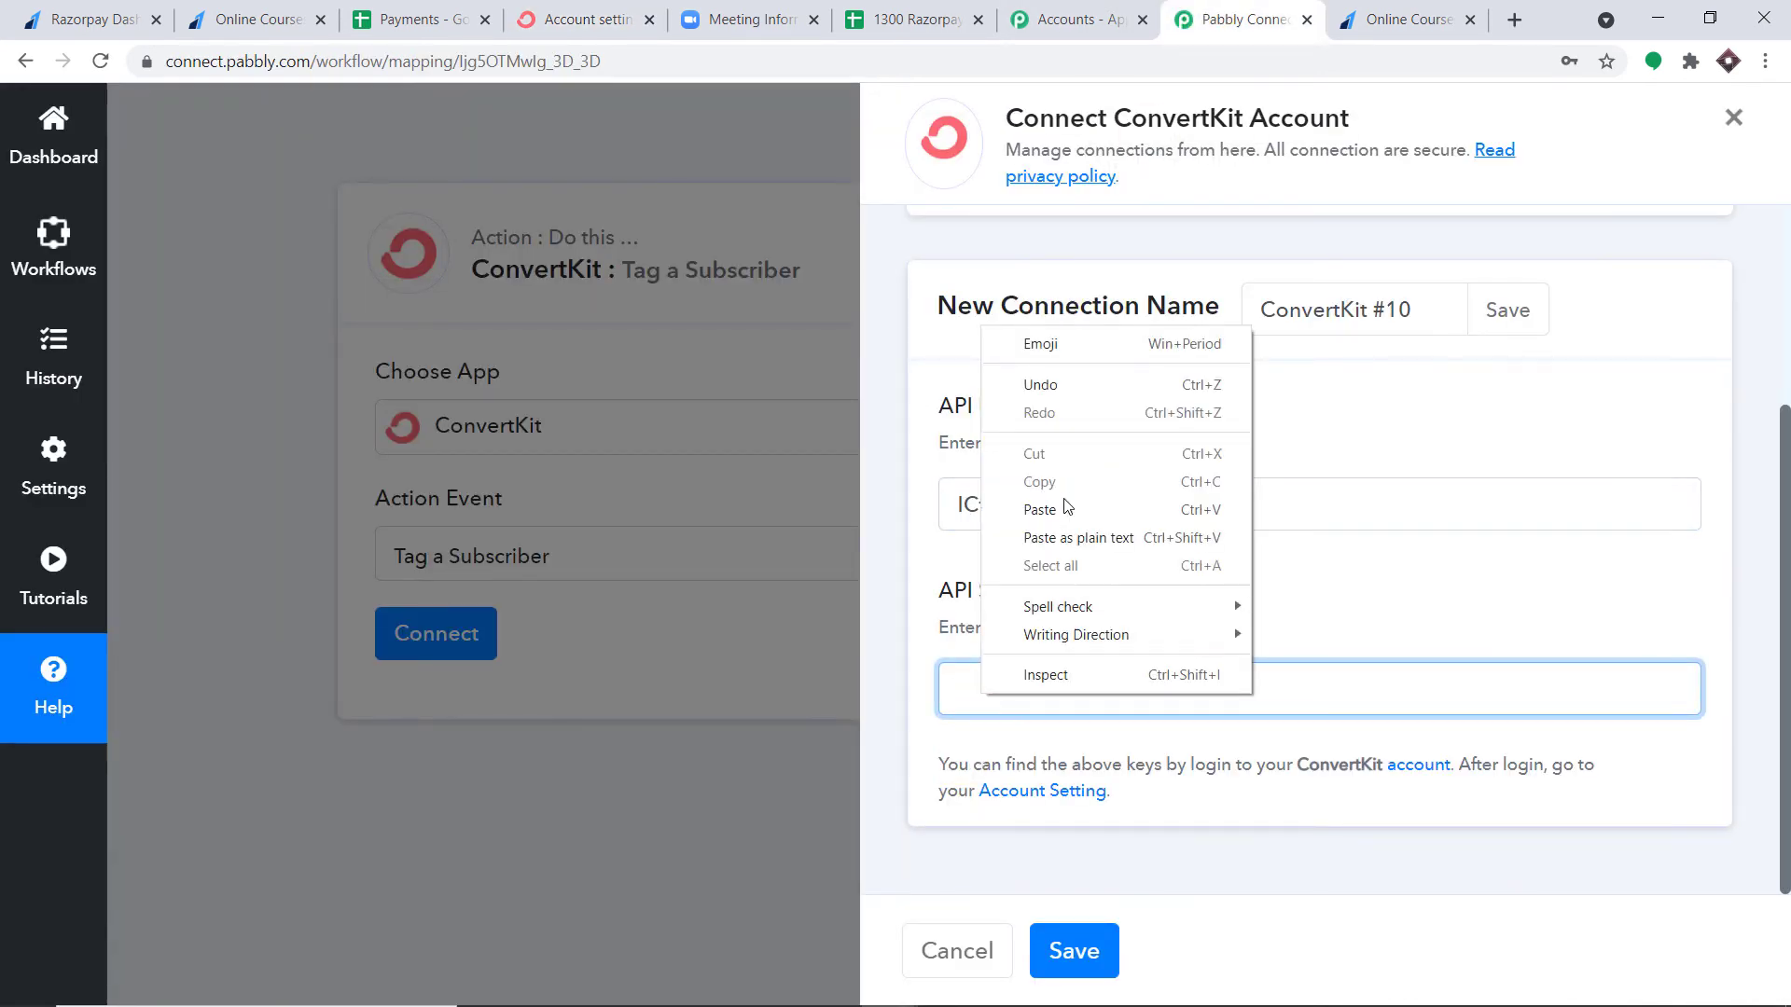
click(1069, 515)
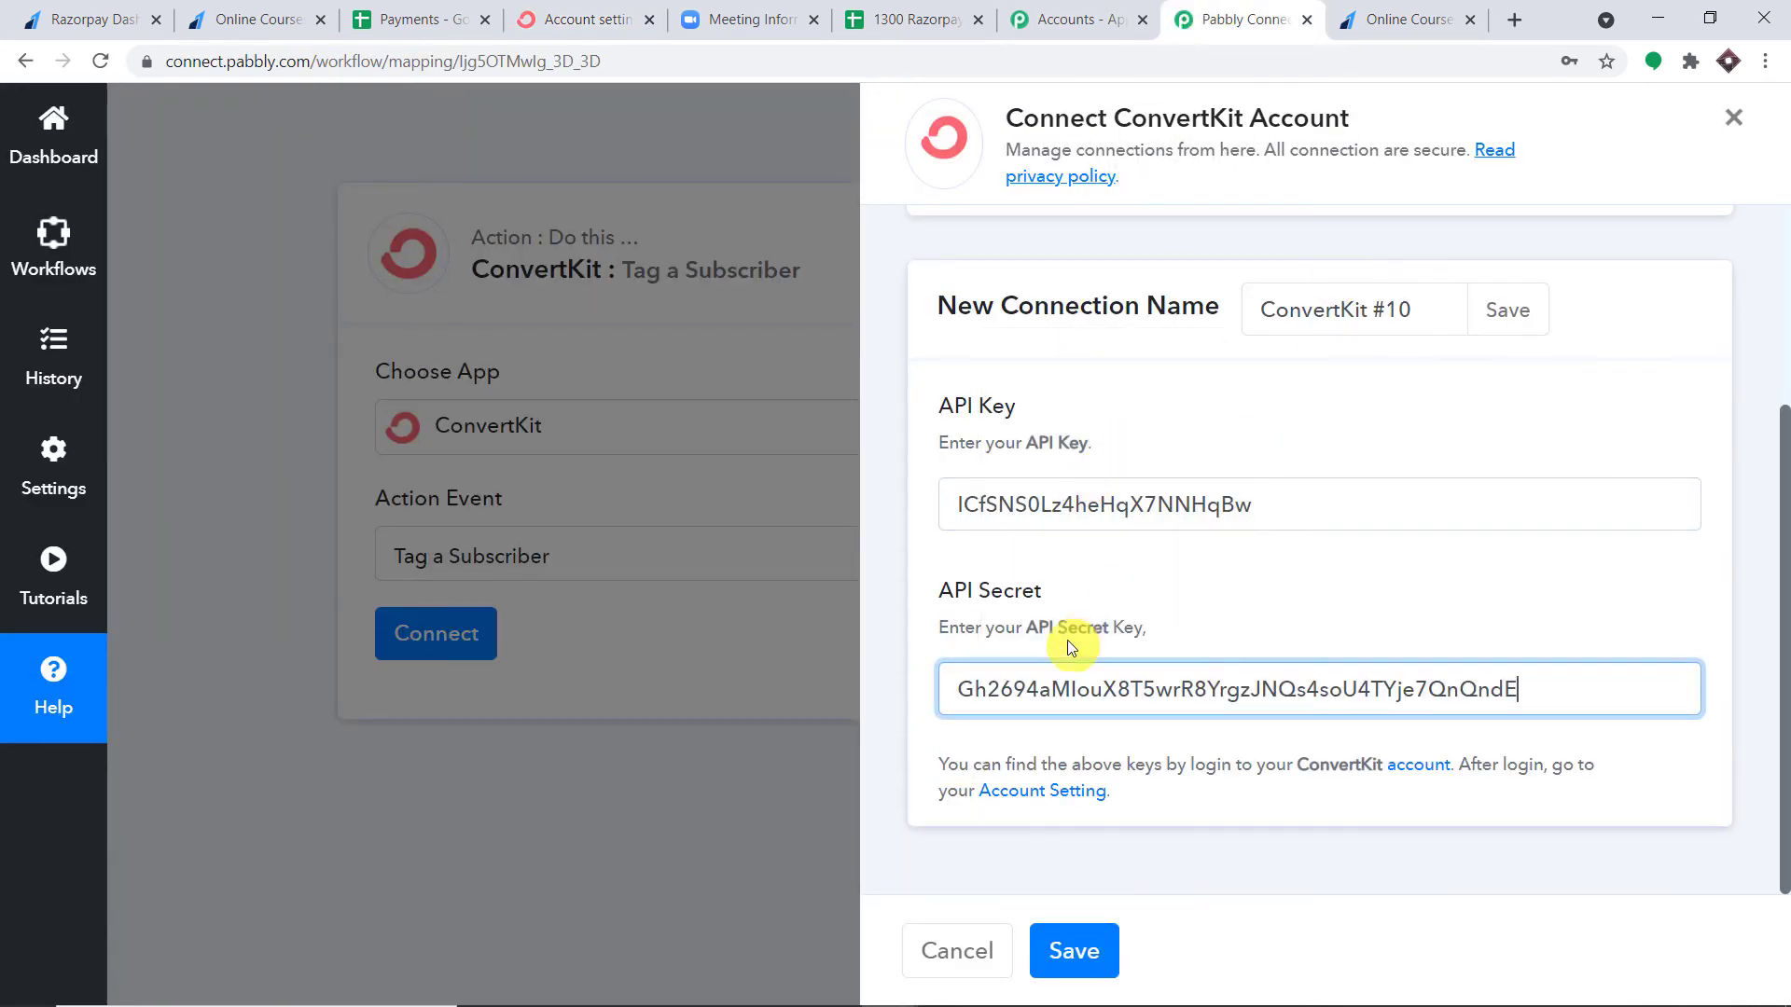
click(1099, 926)
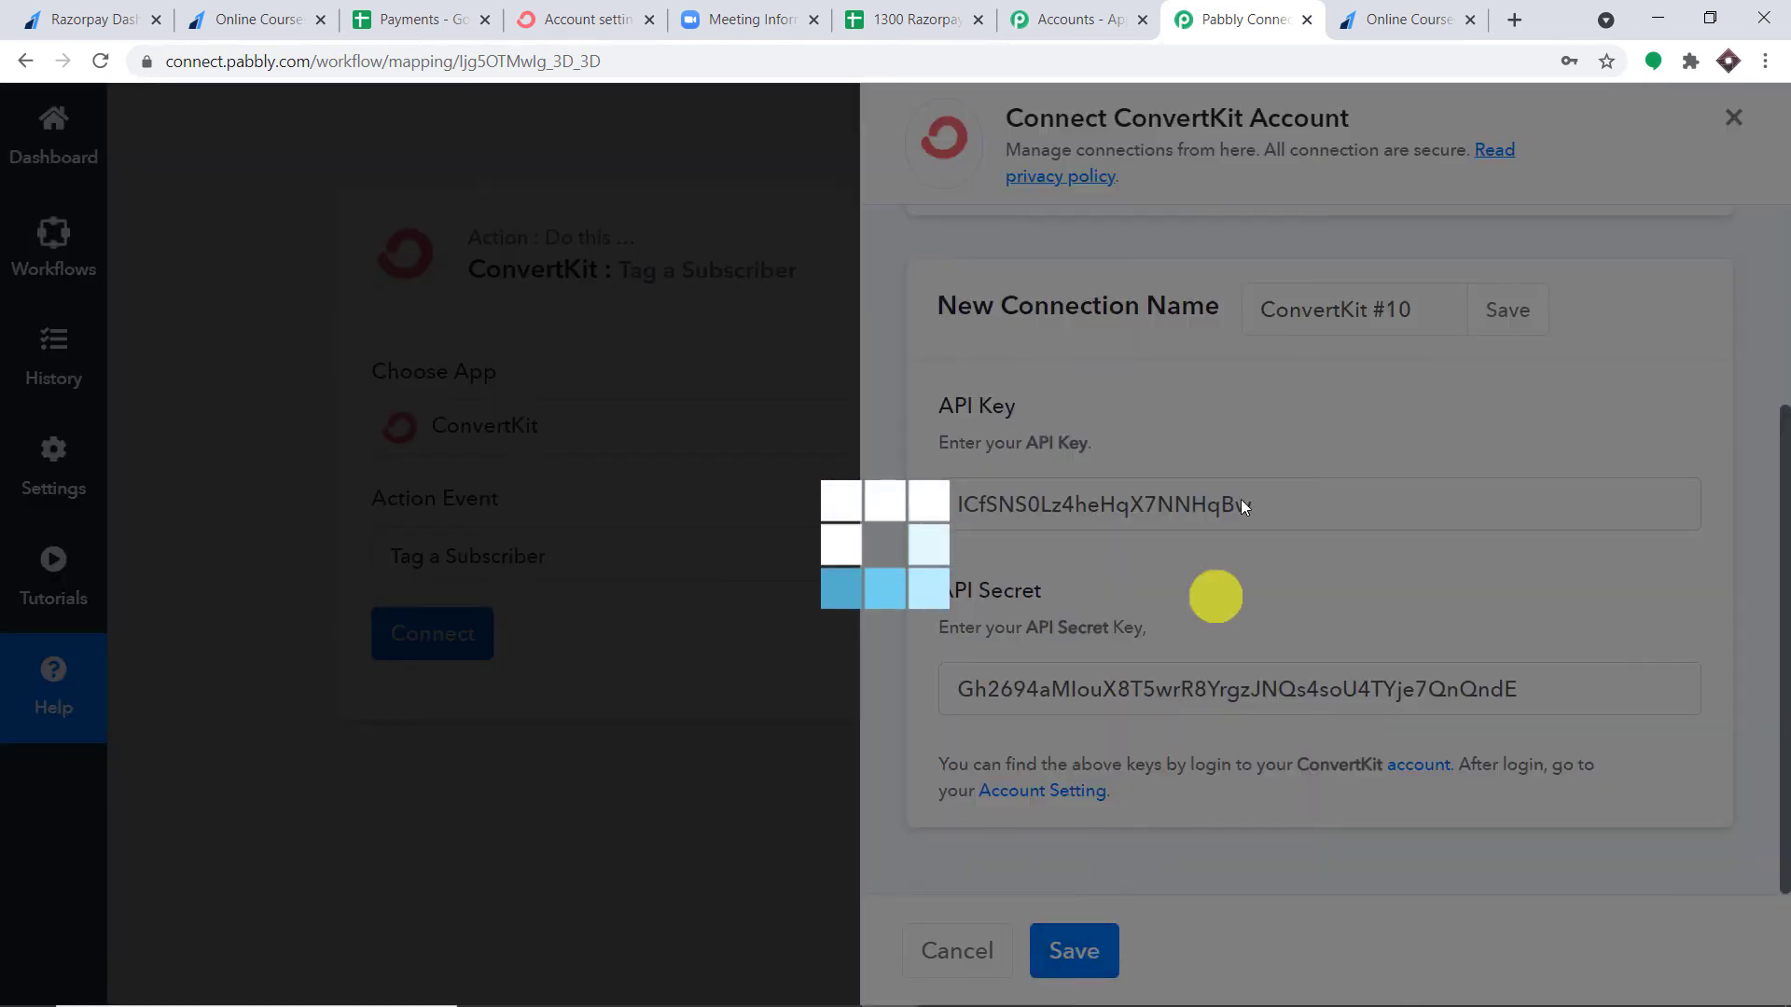
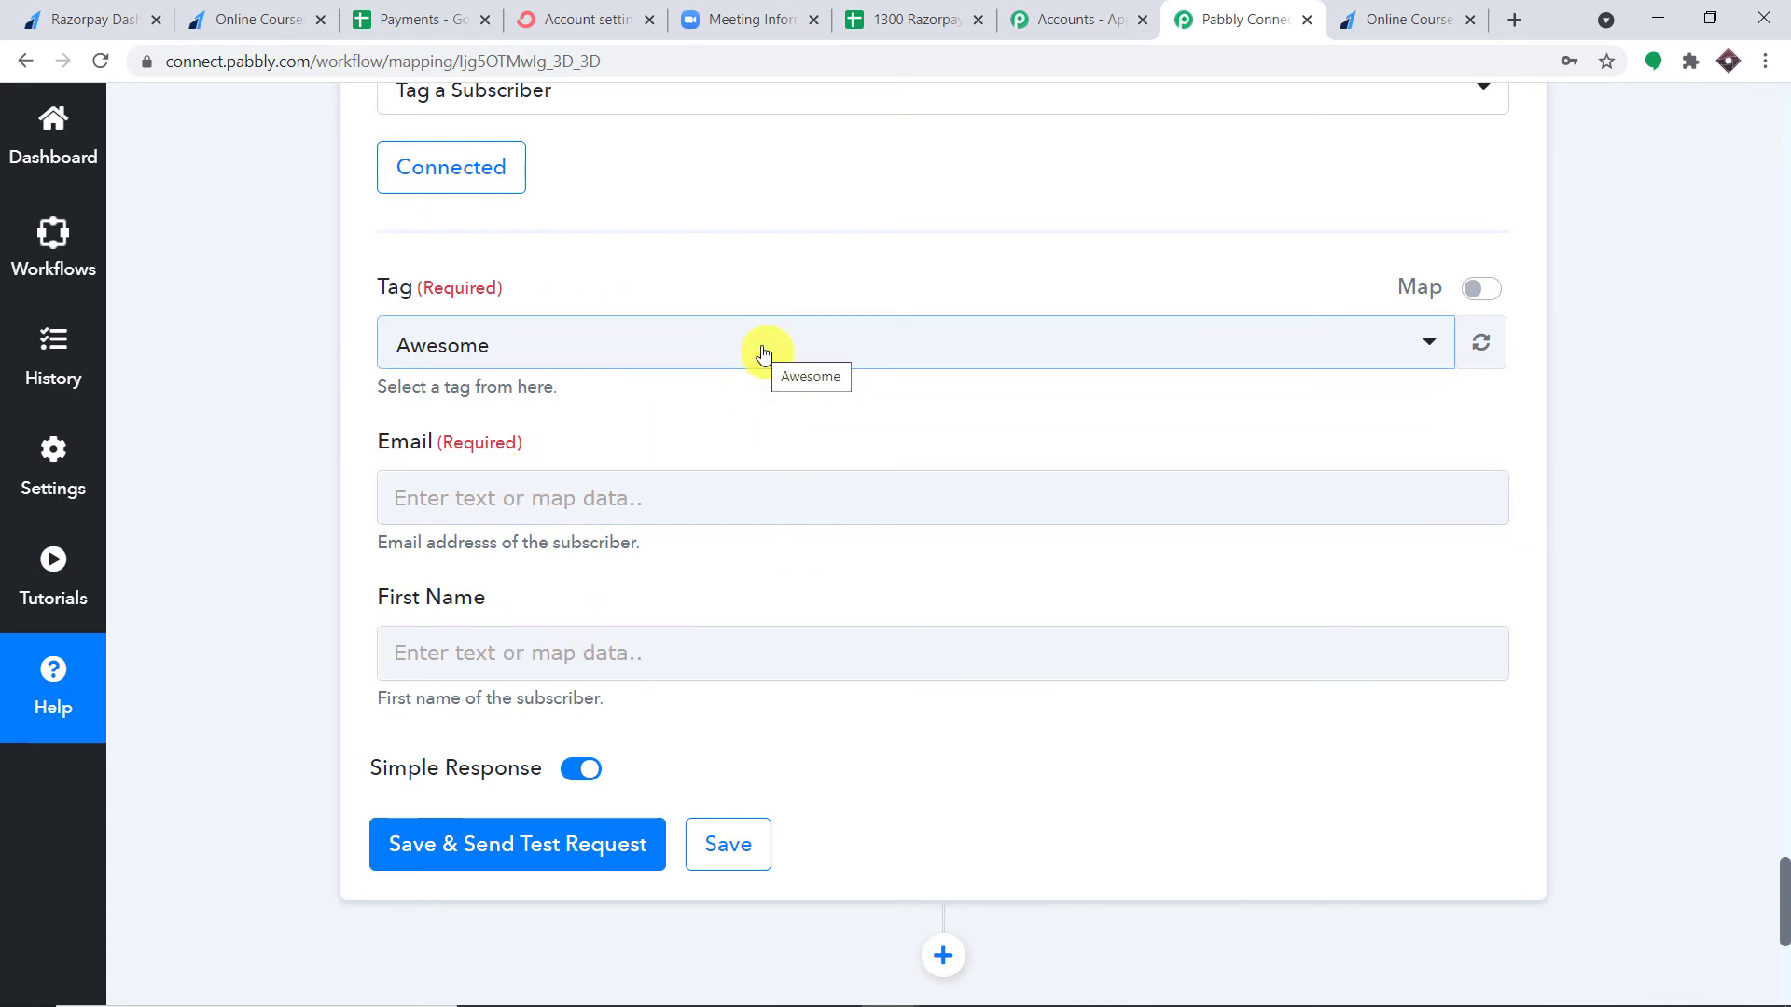
Step: Switch to ConvertKit and open the Subscribers page at its list of tags
click(586, 19)
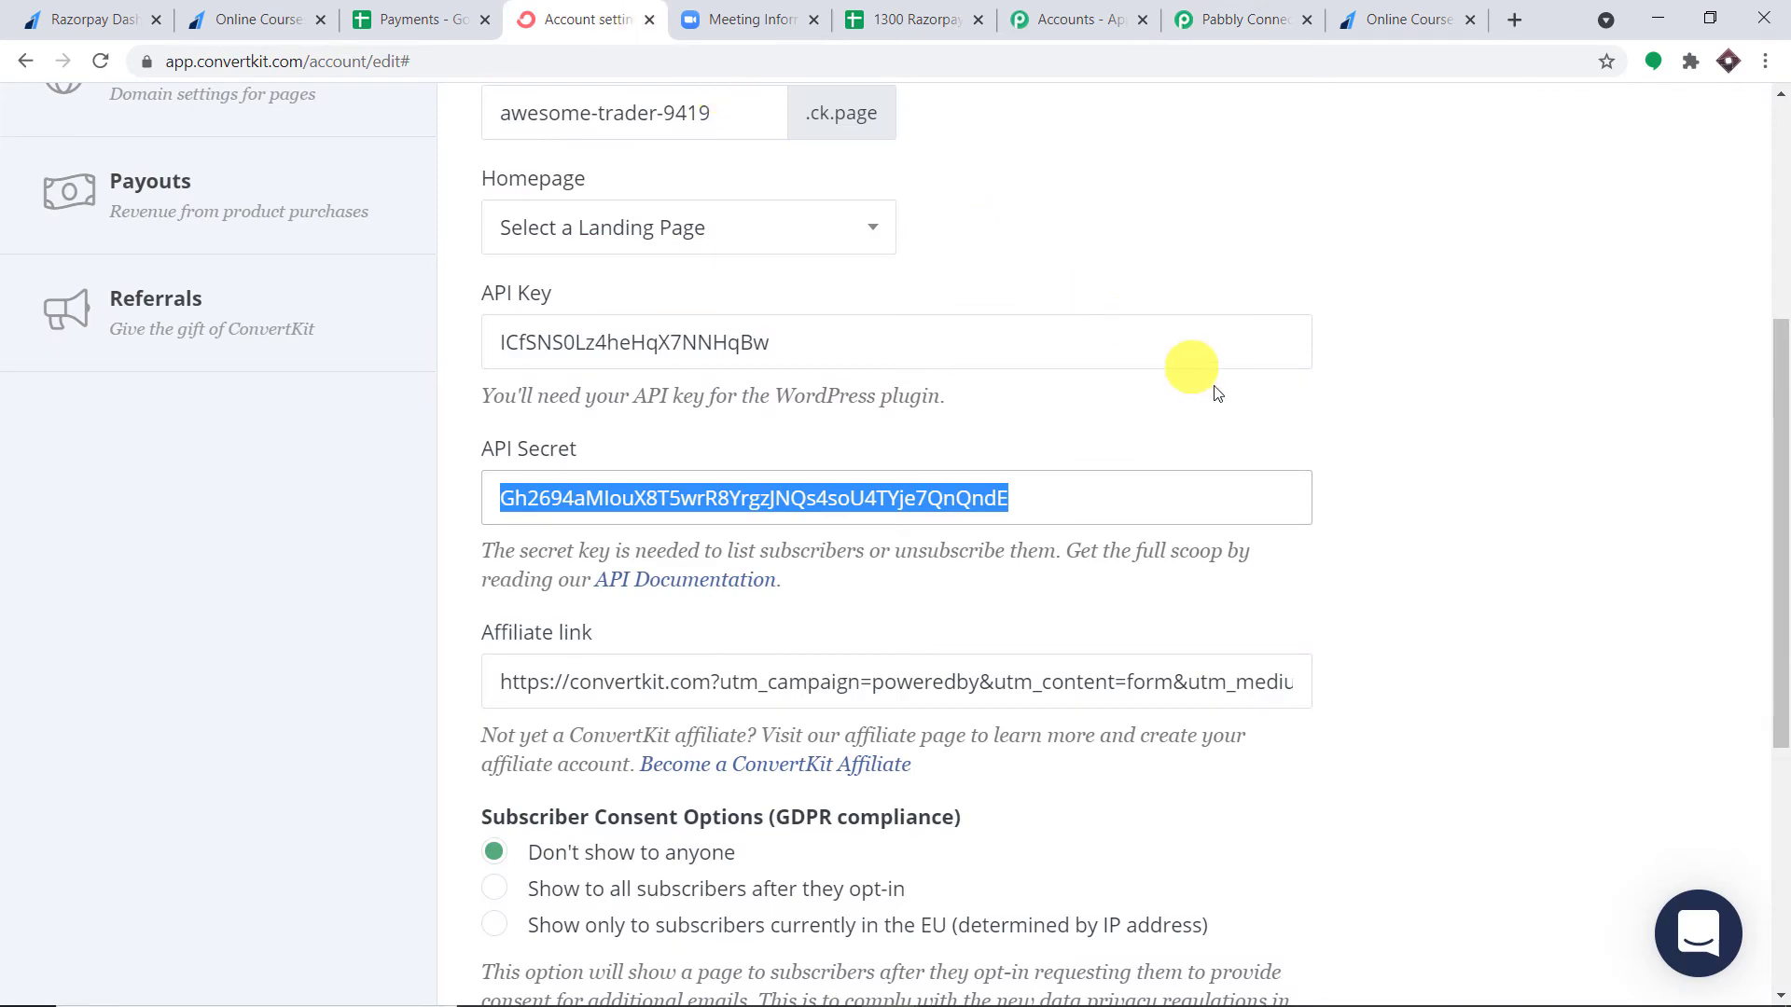
scroll(1206, 388, up, 5)
click(558, 109)
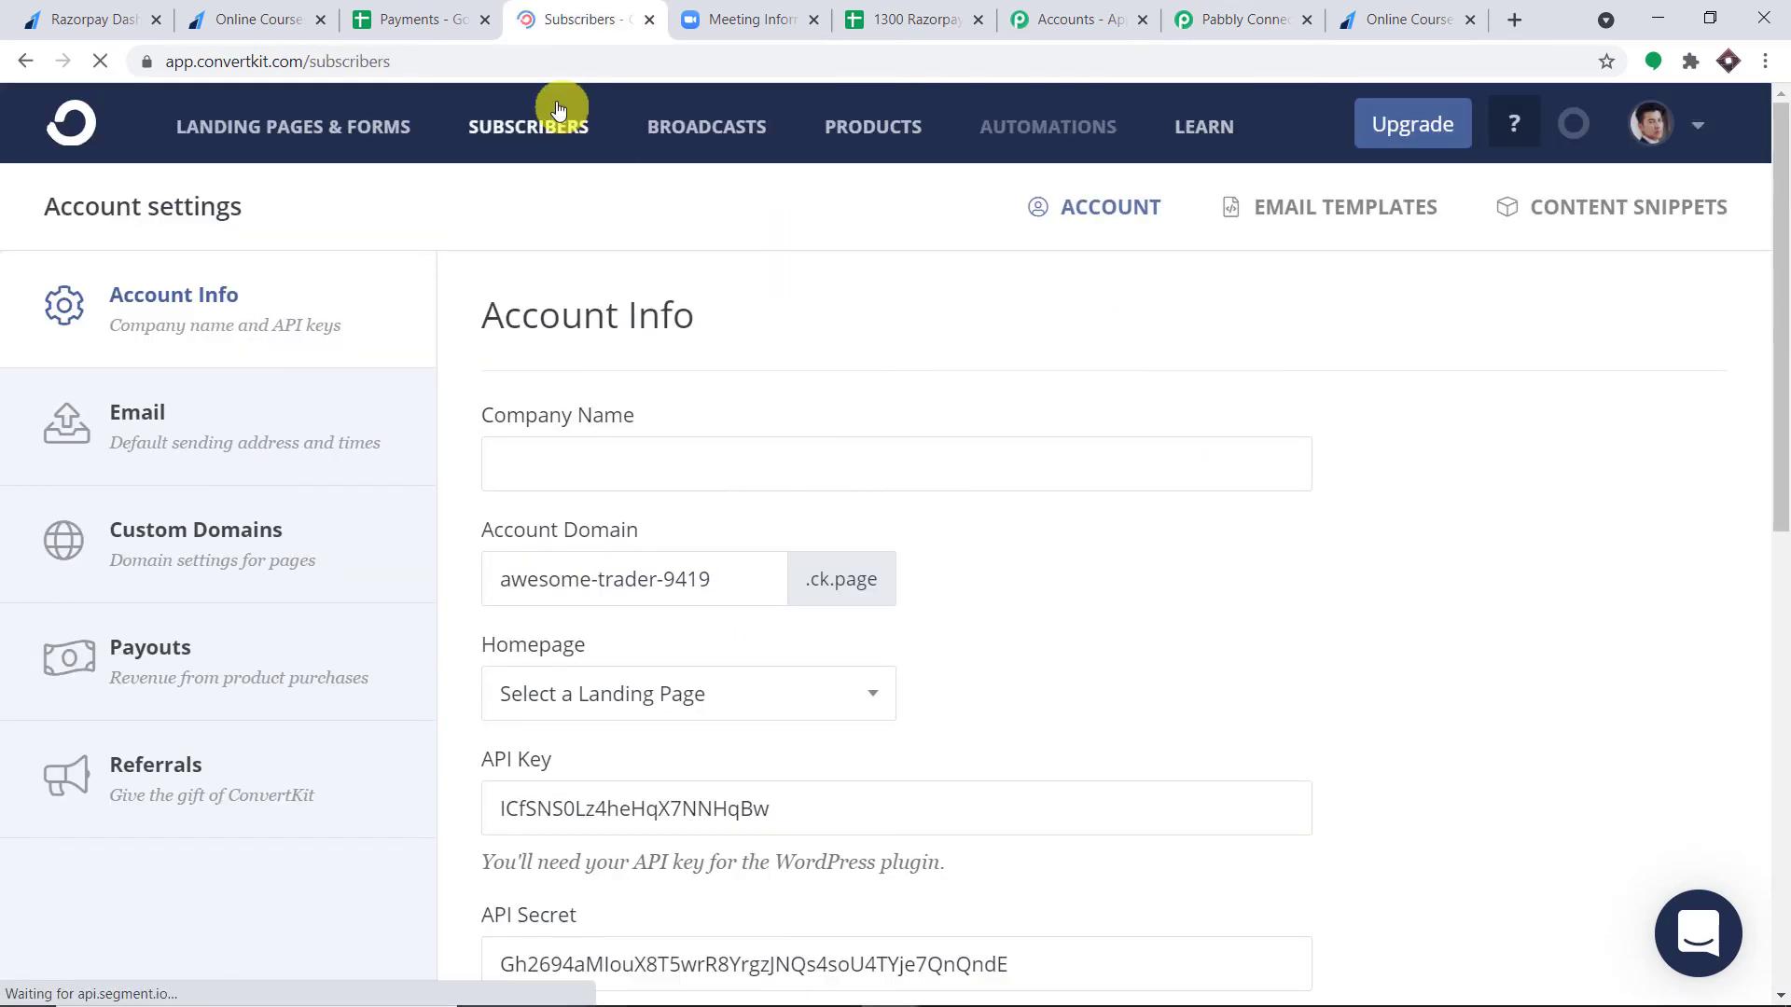
scroll(1351, 347, down, 5)
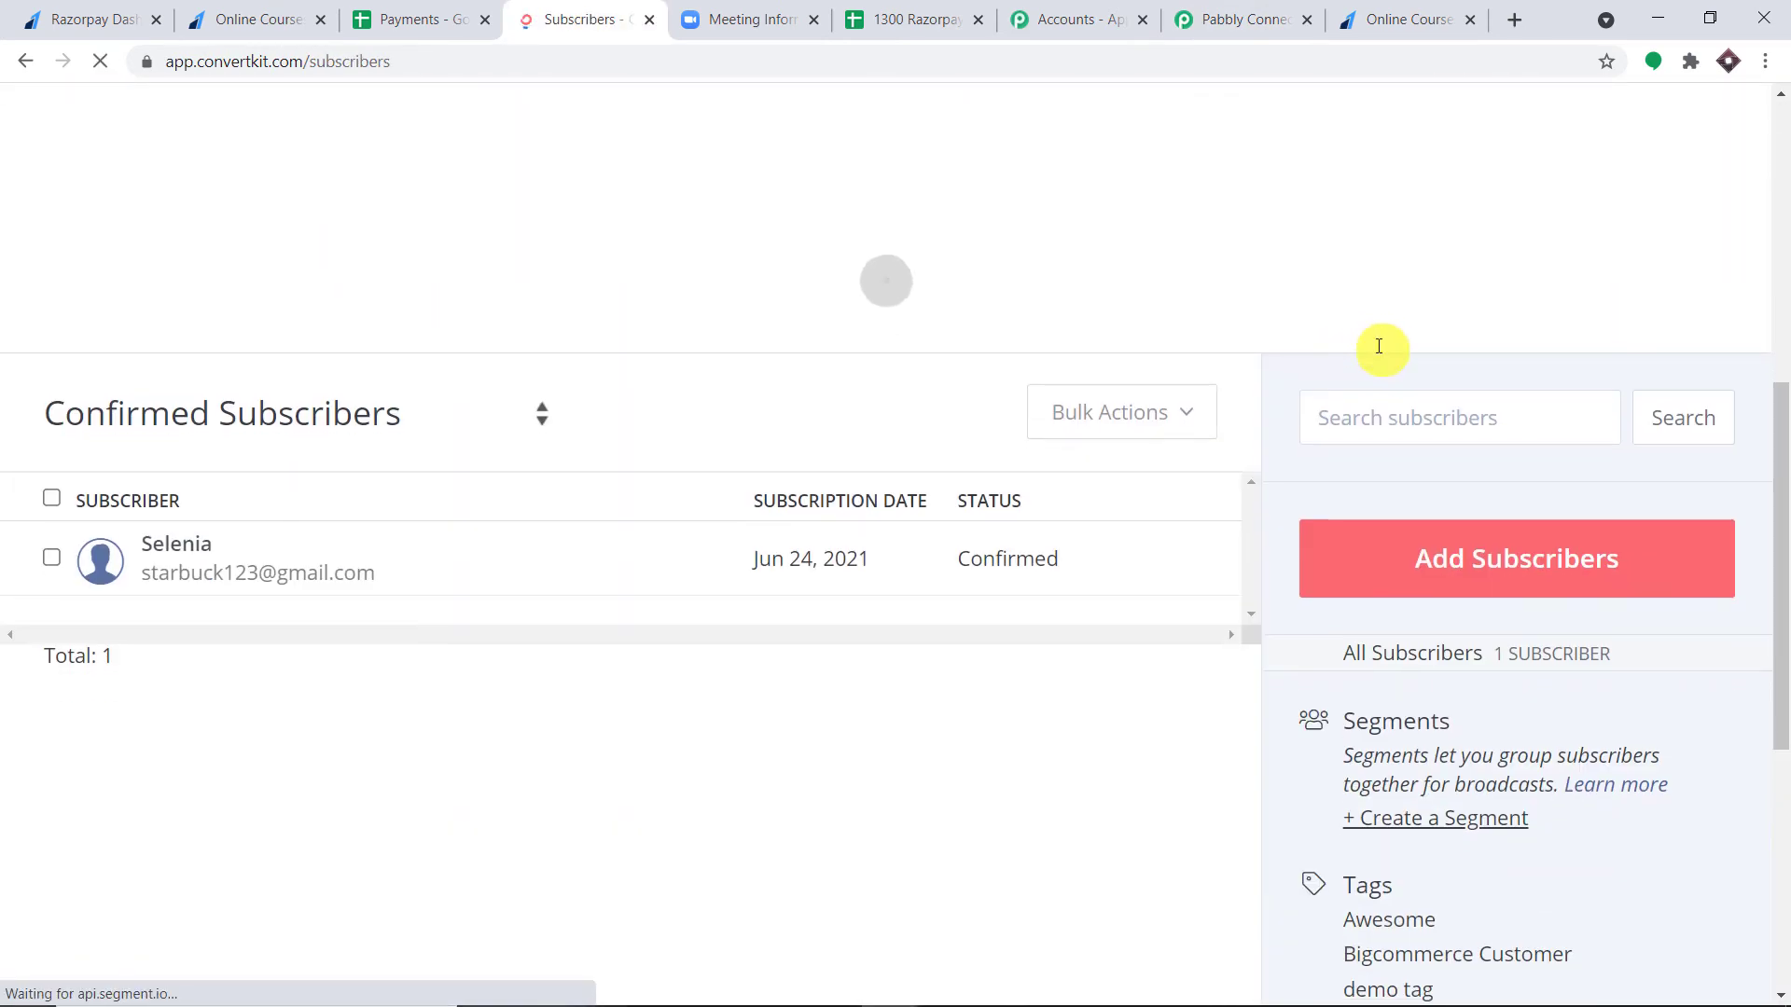
scroll(1378, 346, down, 6)
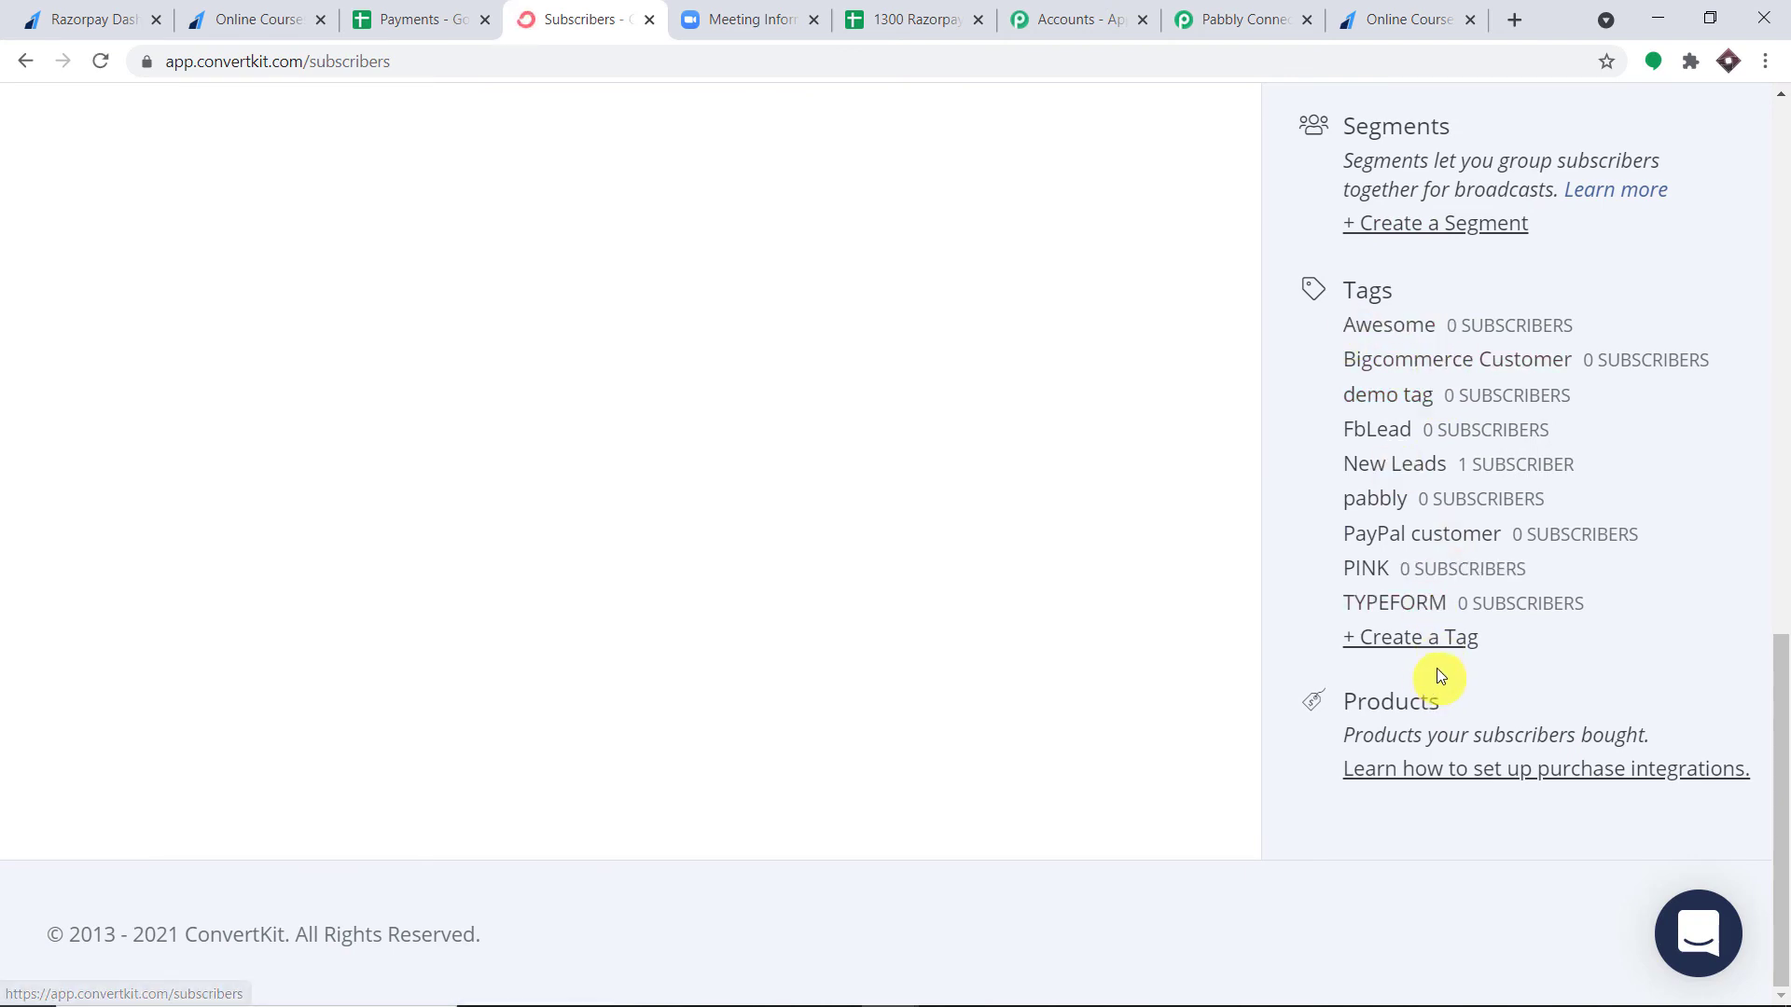
Step: Create a new subscriber tag named Razorpay Data
click(1445, 637)
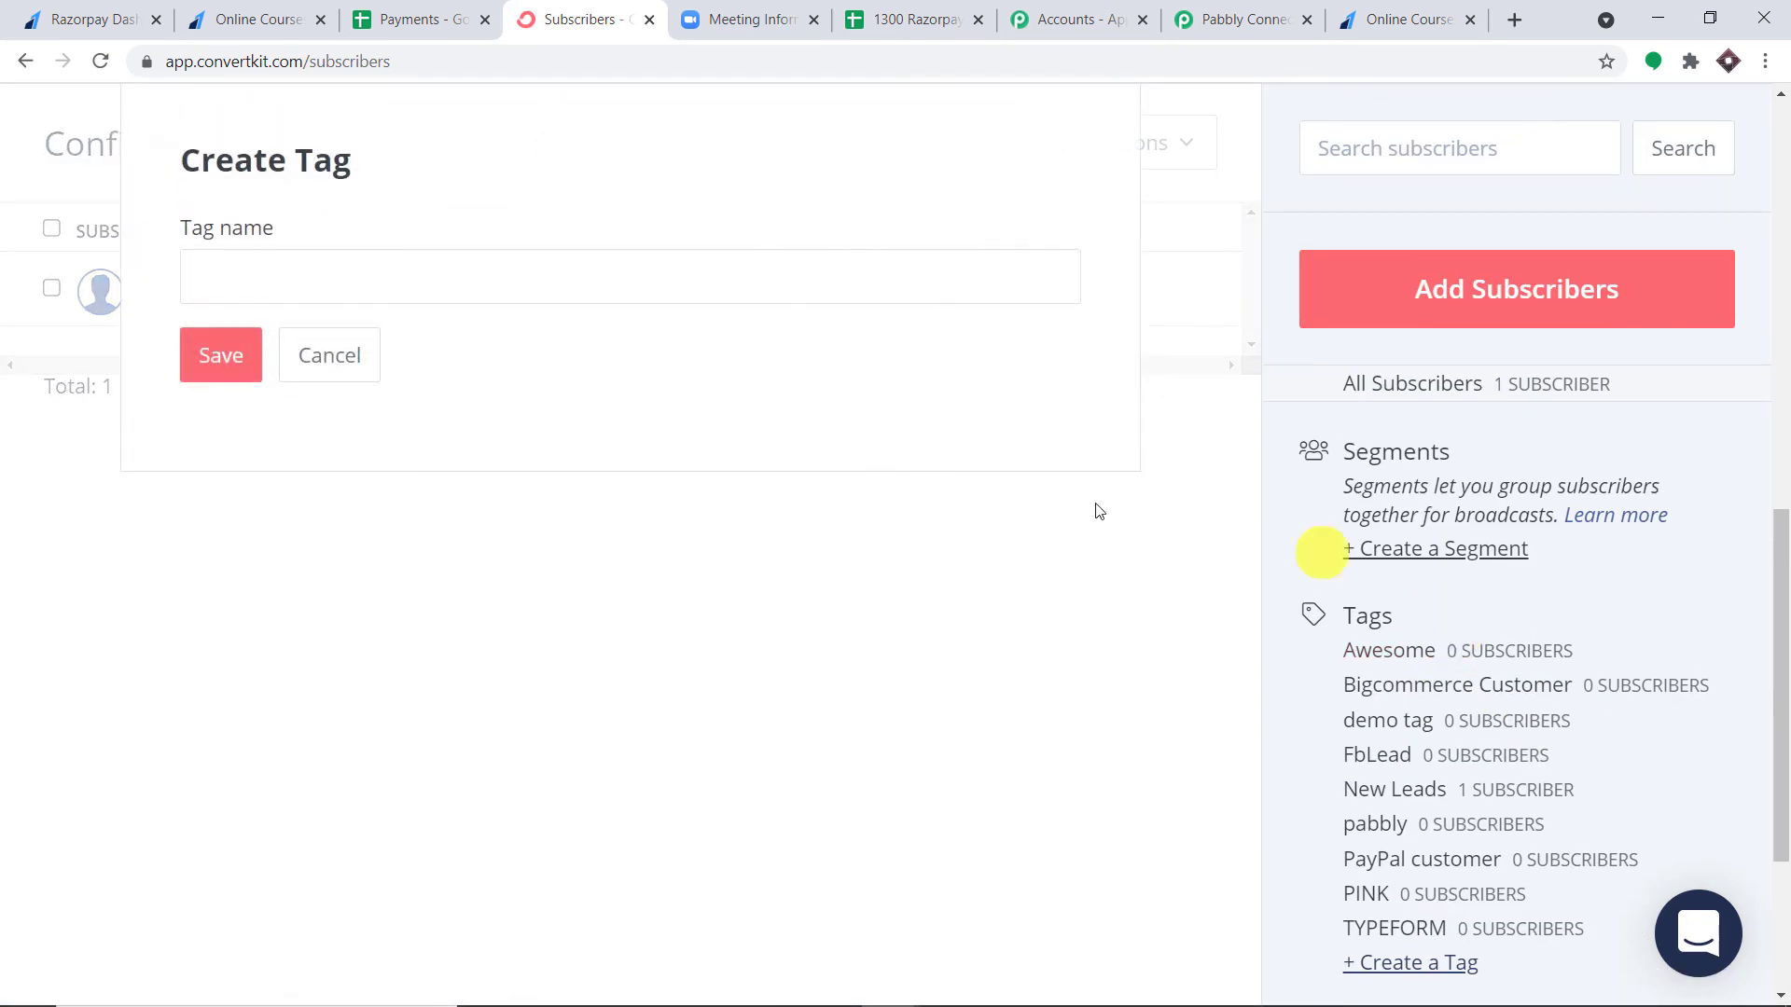
click(313, 276)
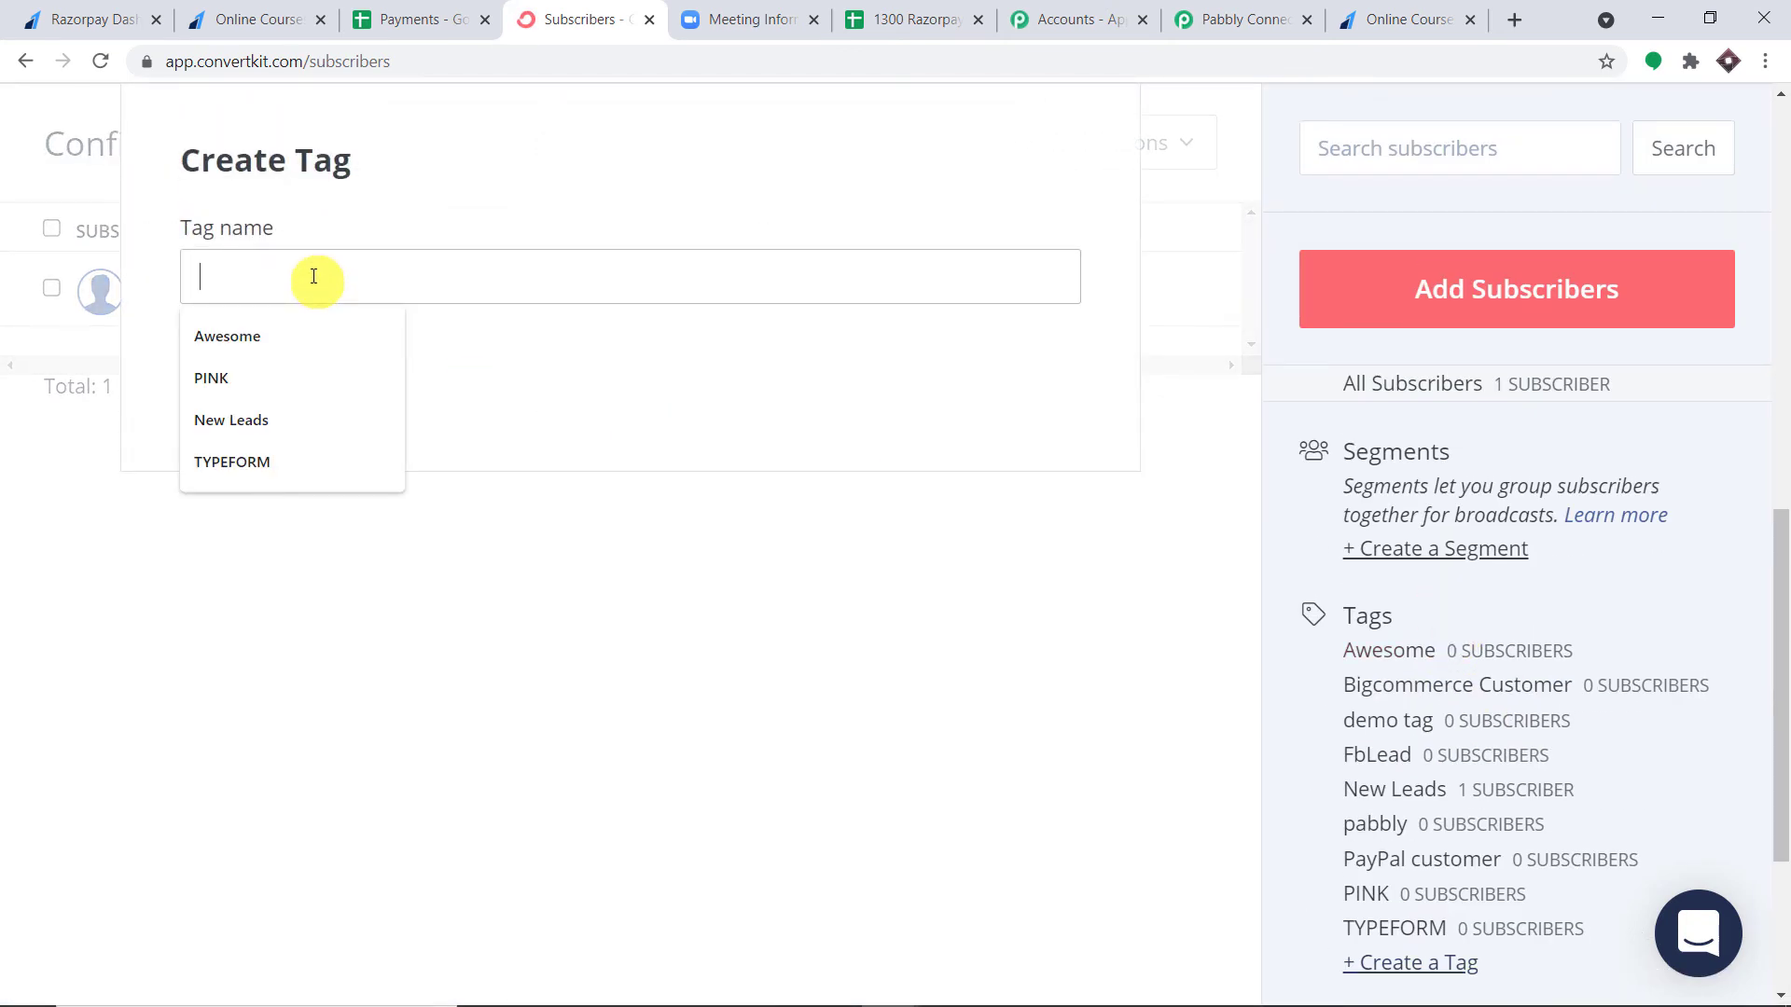
text(Razorpay Data)
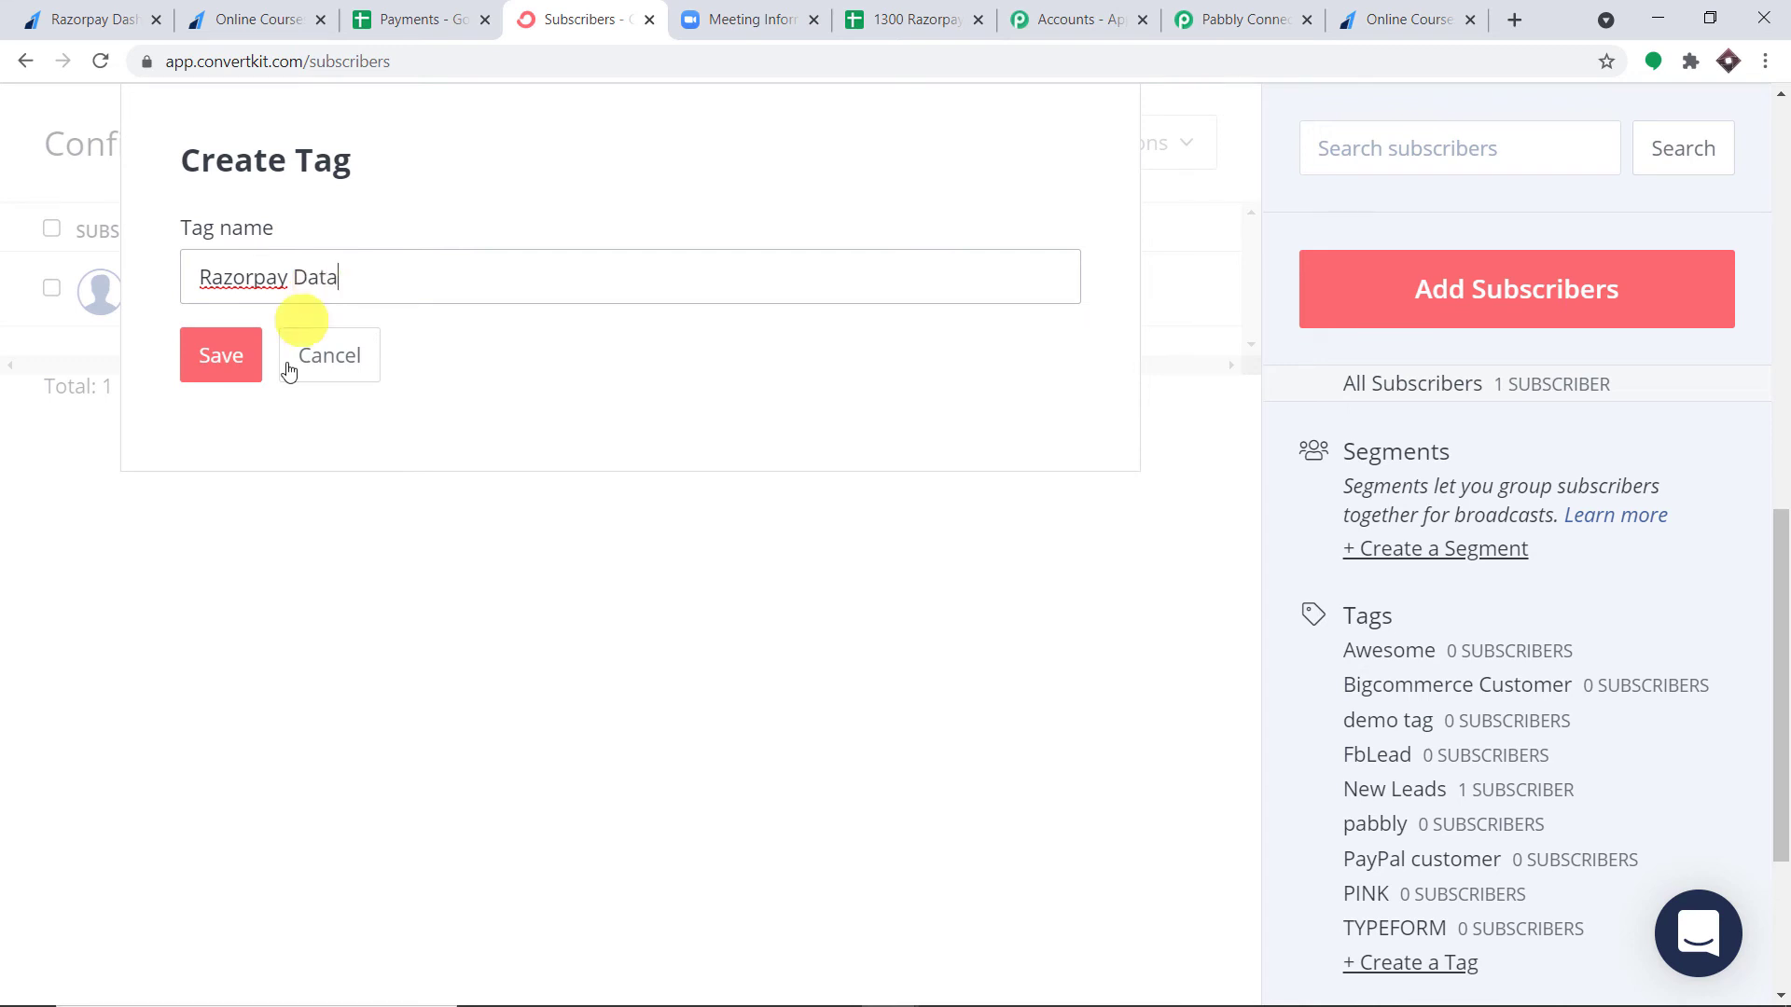
click(245, 354)
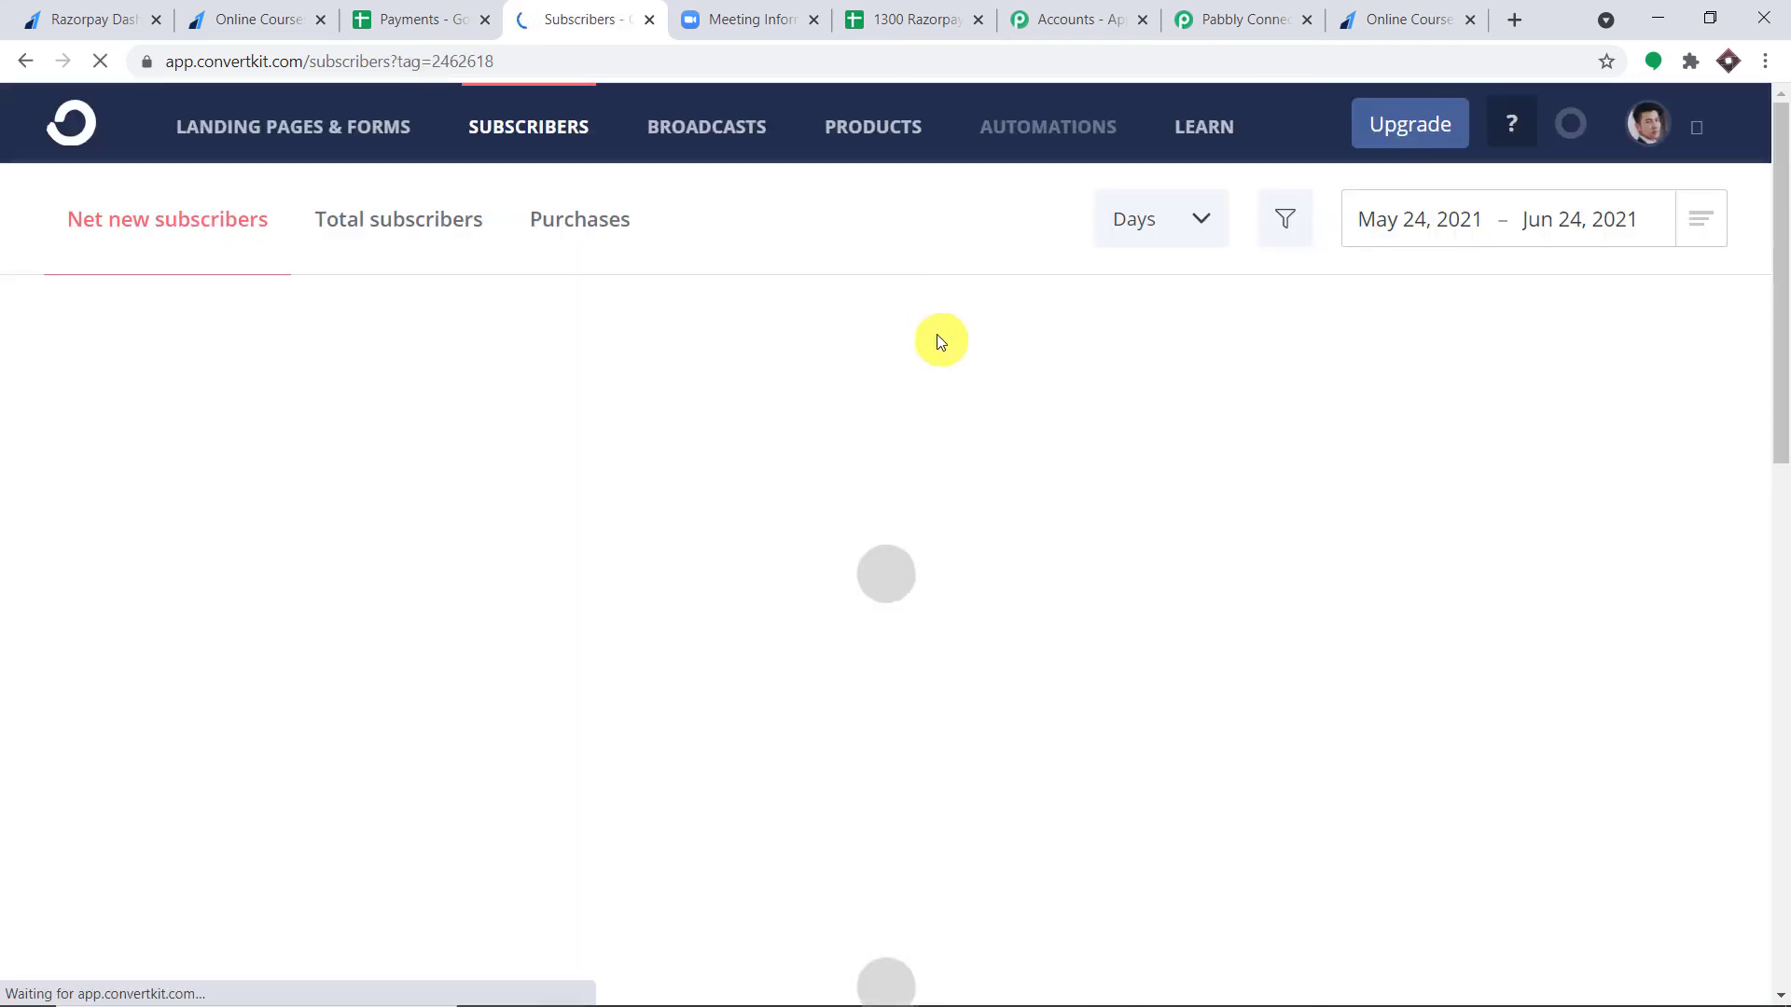
Step: Switch back to Pabbly Connect, refresh the ConvertKit tag list and choose Razorpay Data as the tag
click(1266, 11)
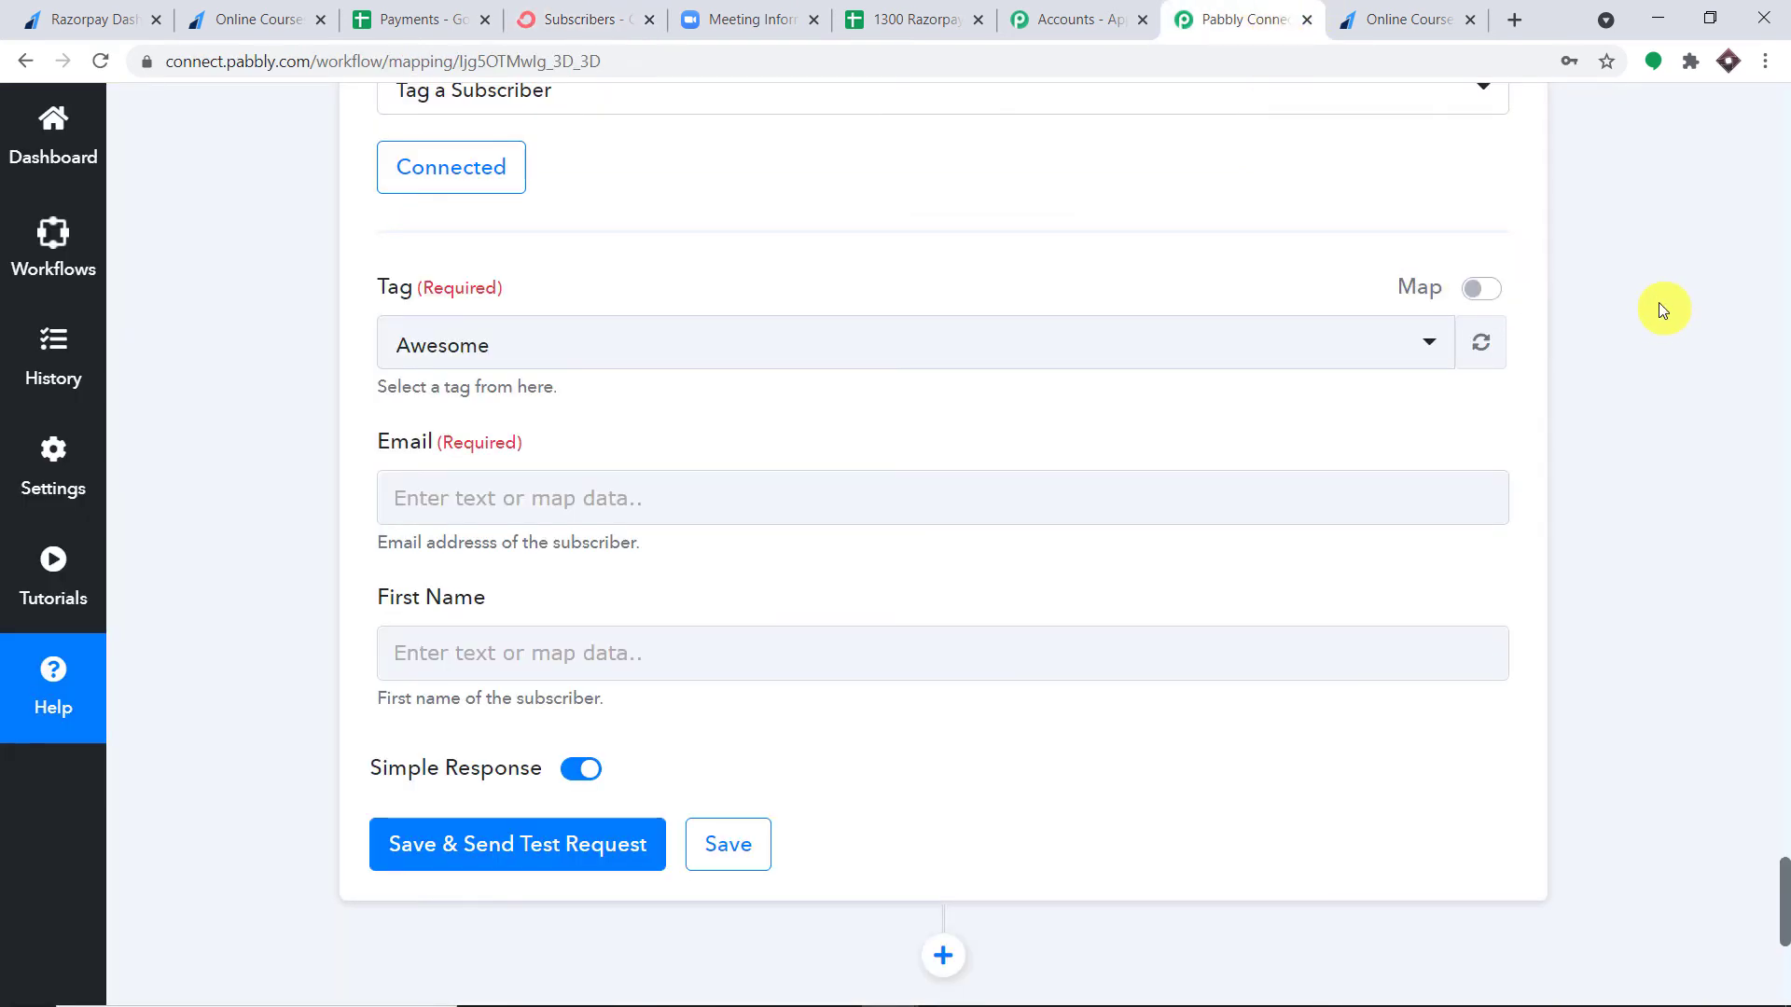
click(1480, 342)
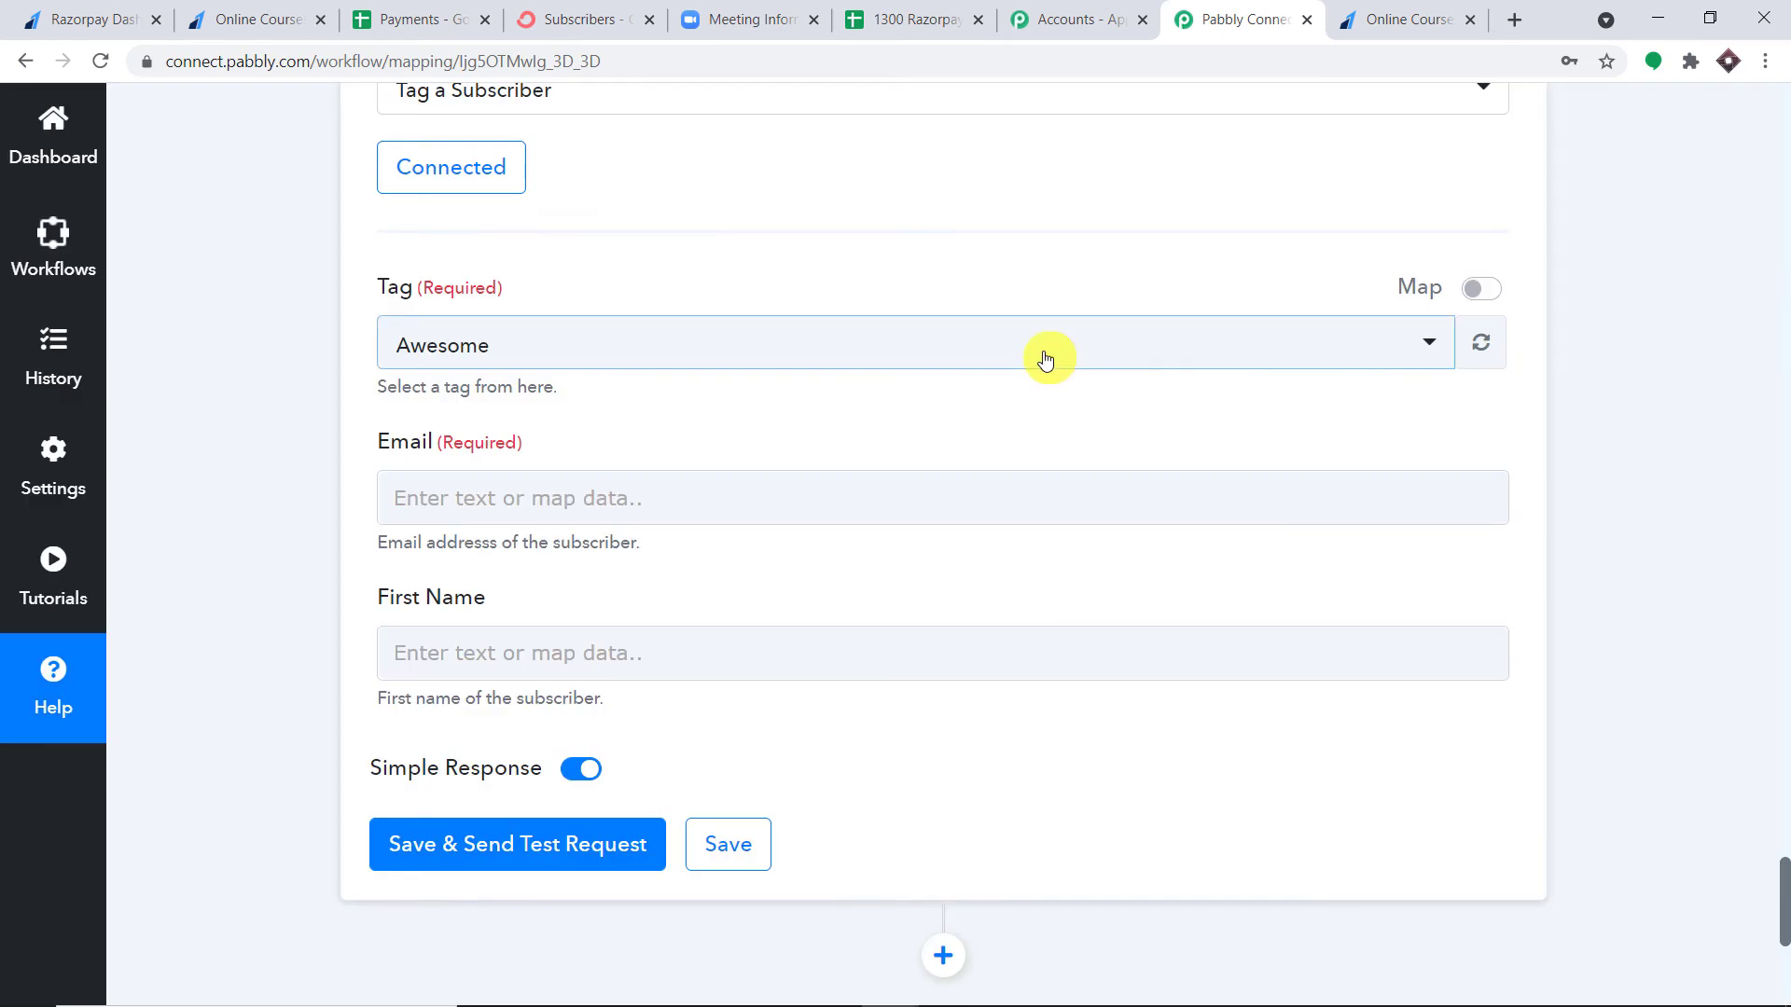
click(1044, 354)
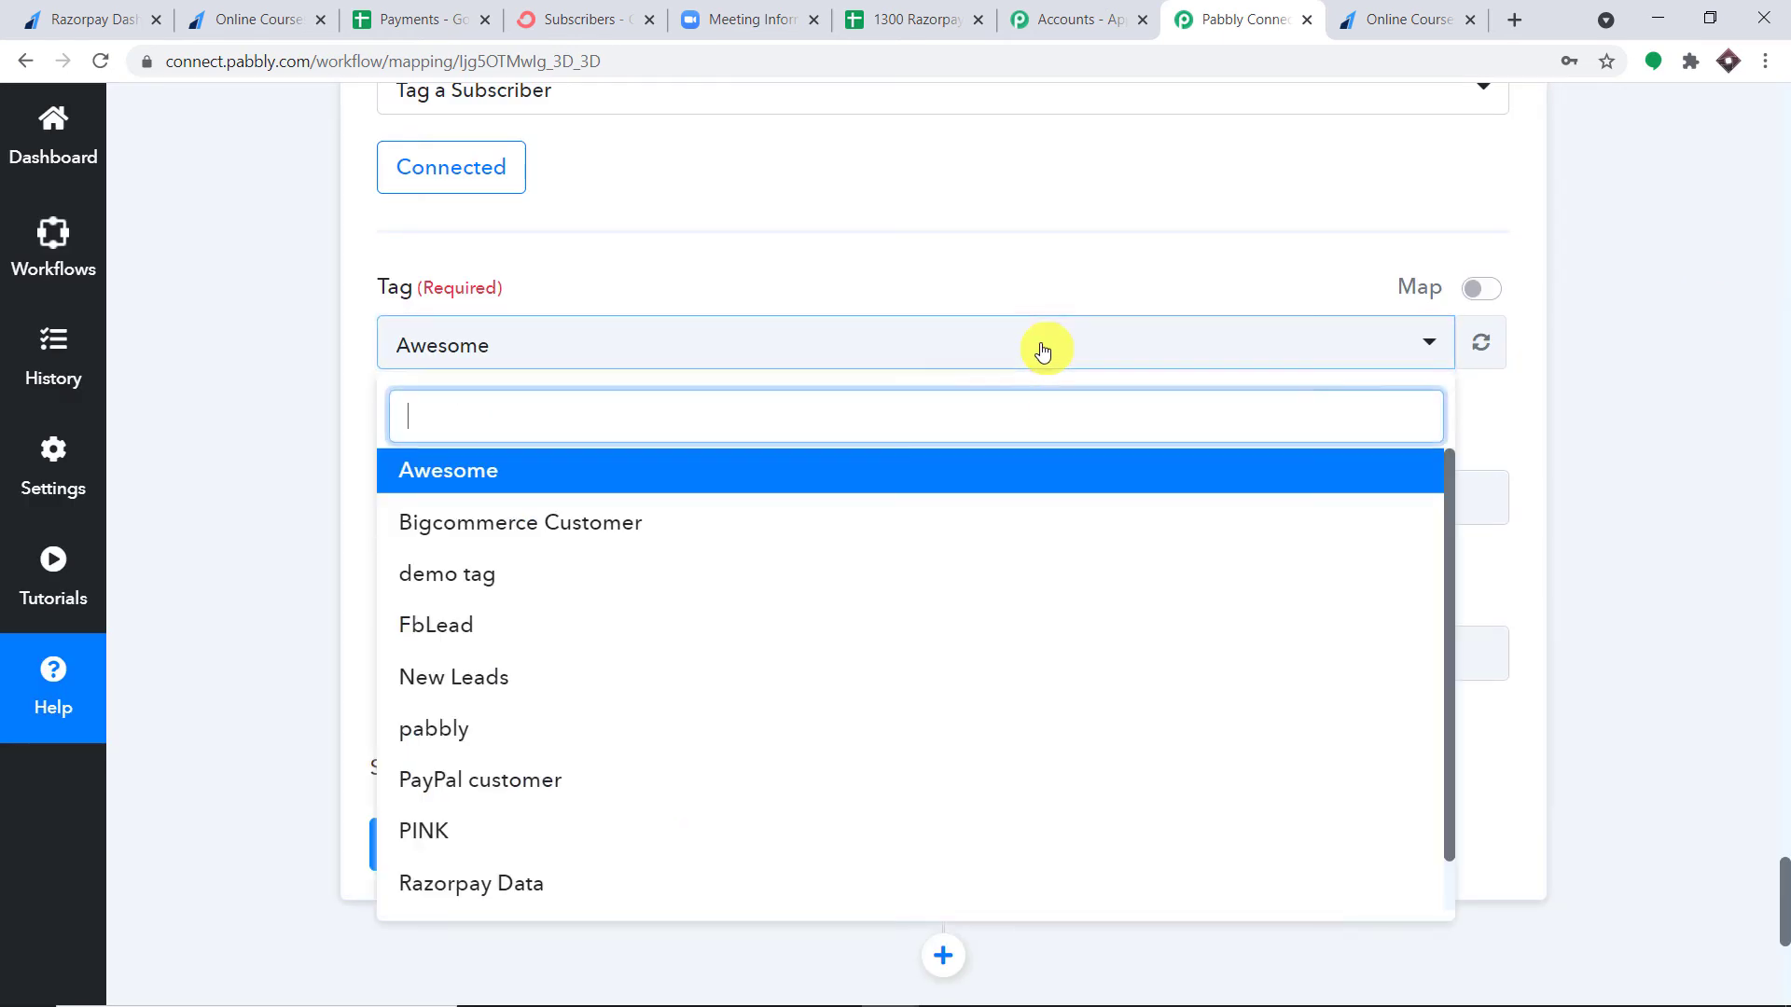
scroll(820, 588, down, 2)
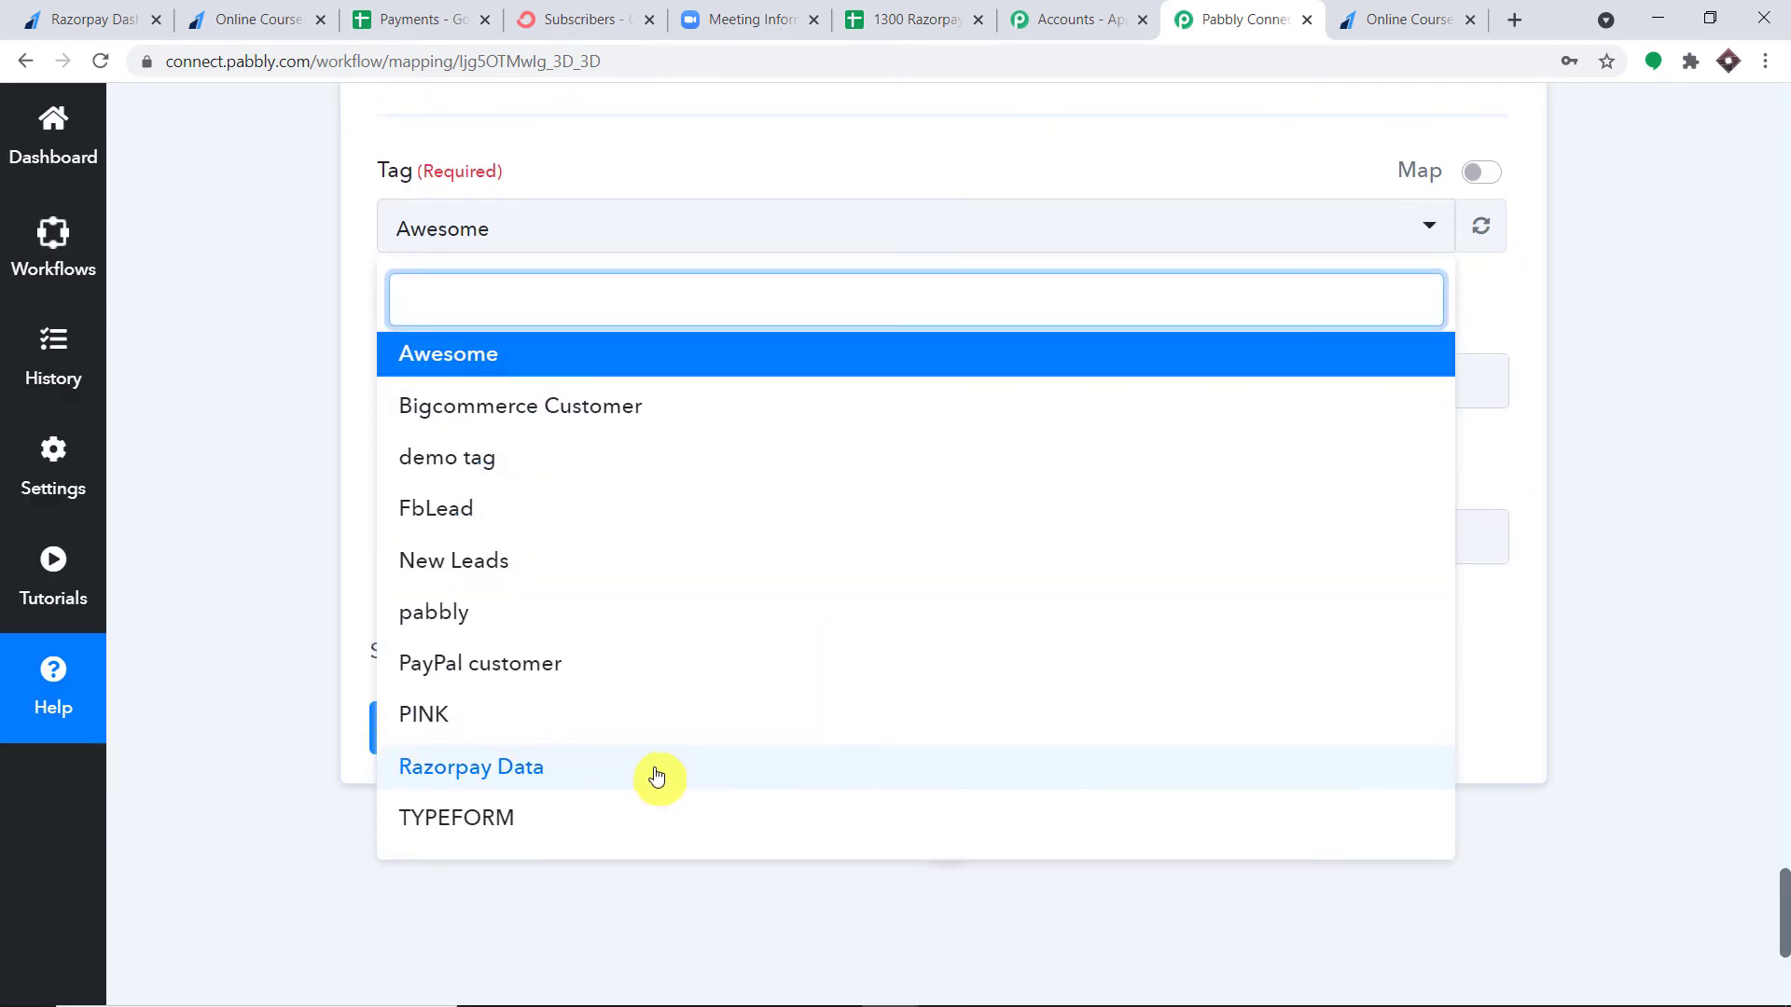
click(559, 770)
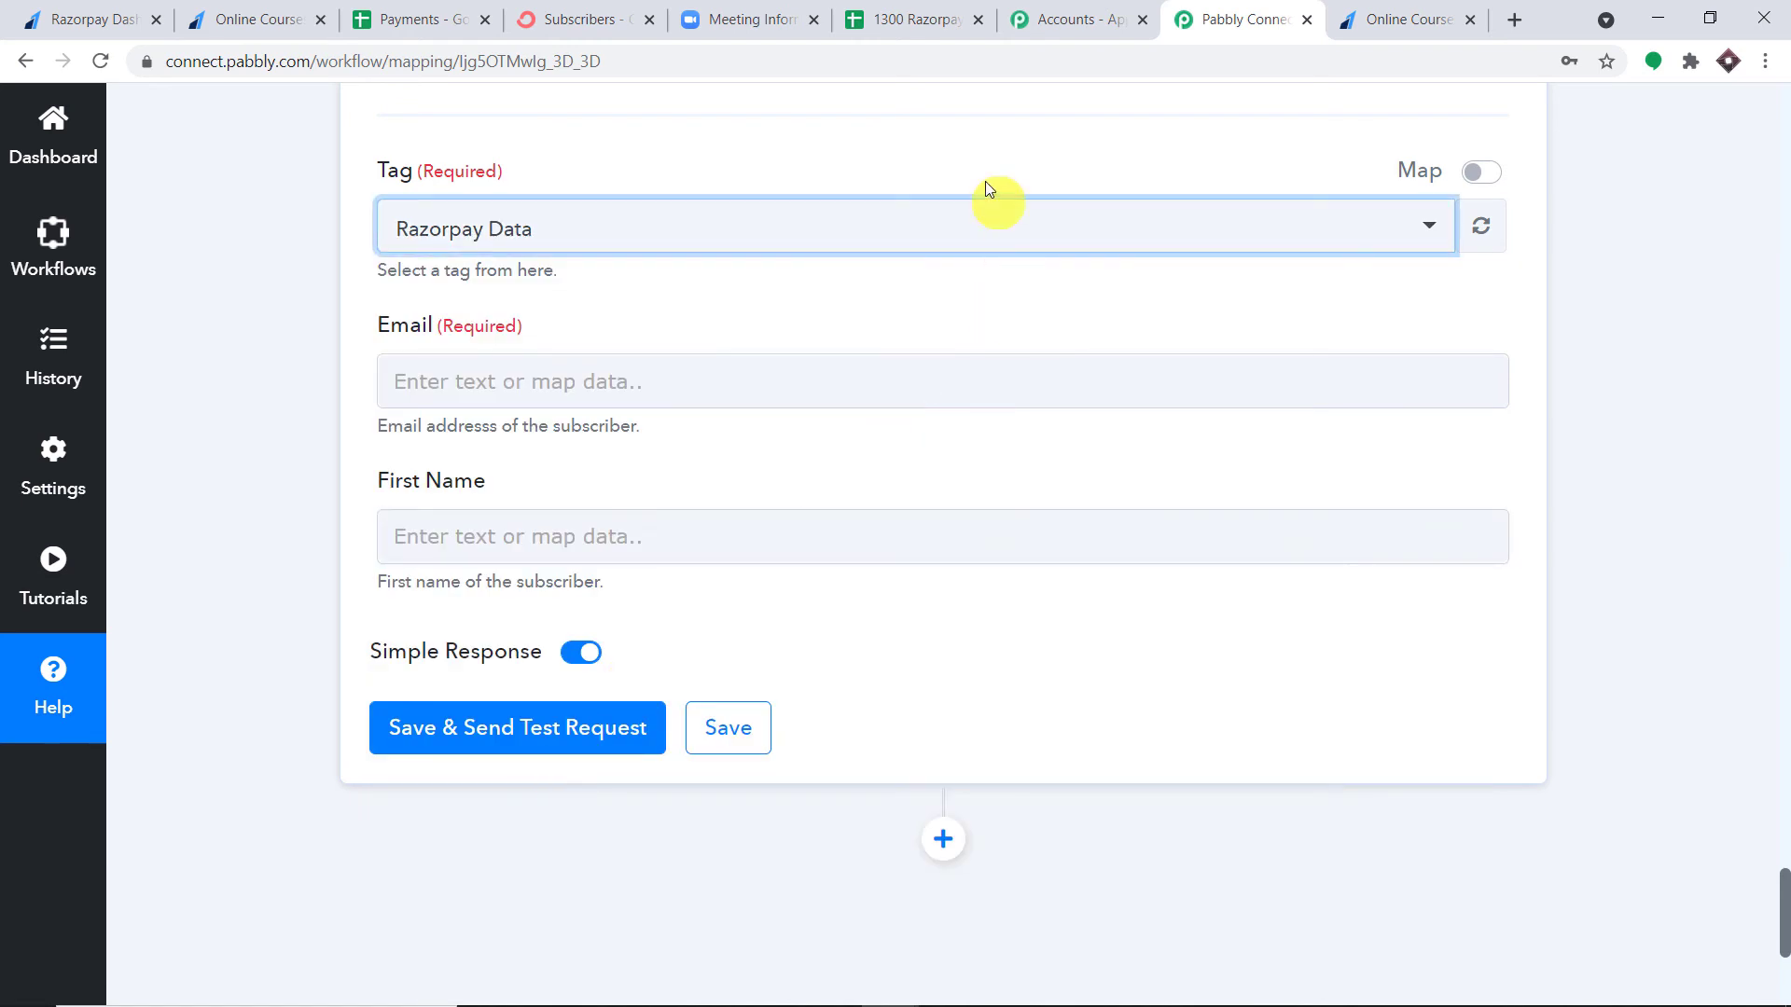
Step: Map the subscriber's Email to Payload Payment Entity Email from the Razorpay trigger data
scroll(571, 264, down, 1)
click(523, 264)
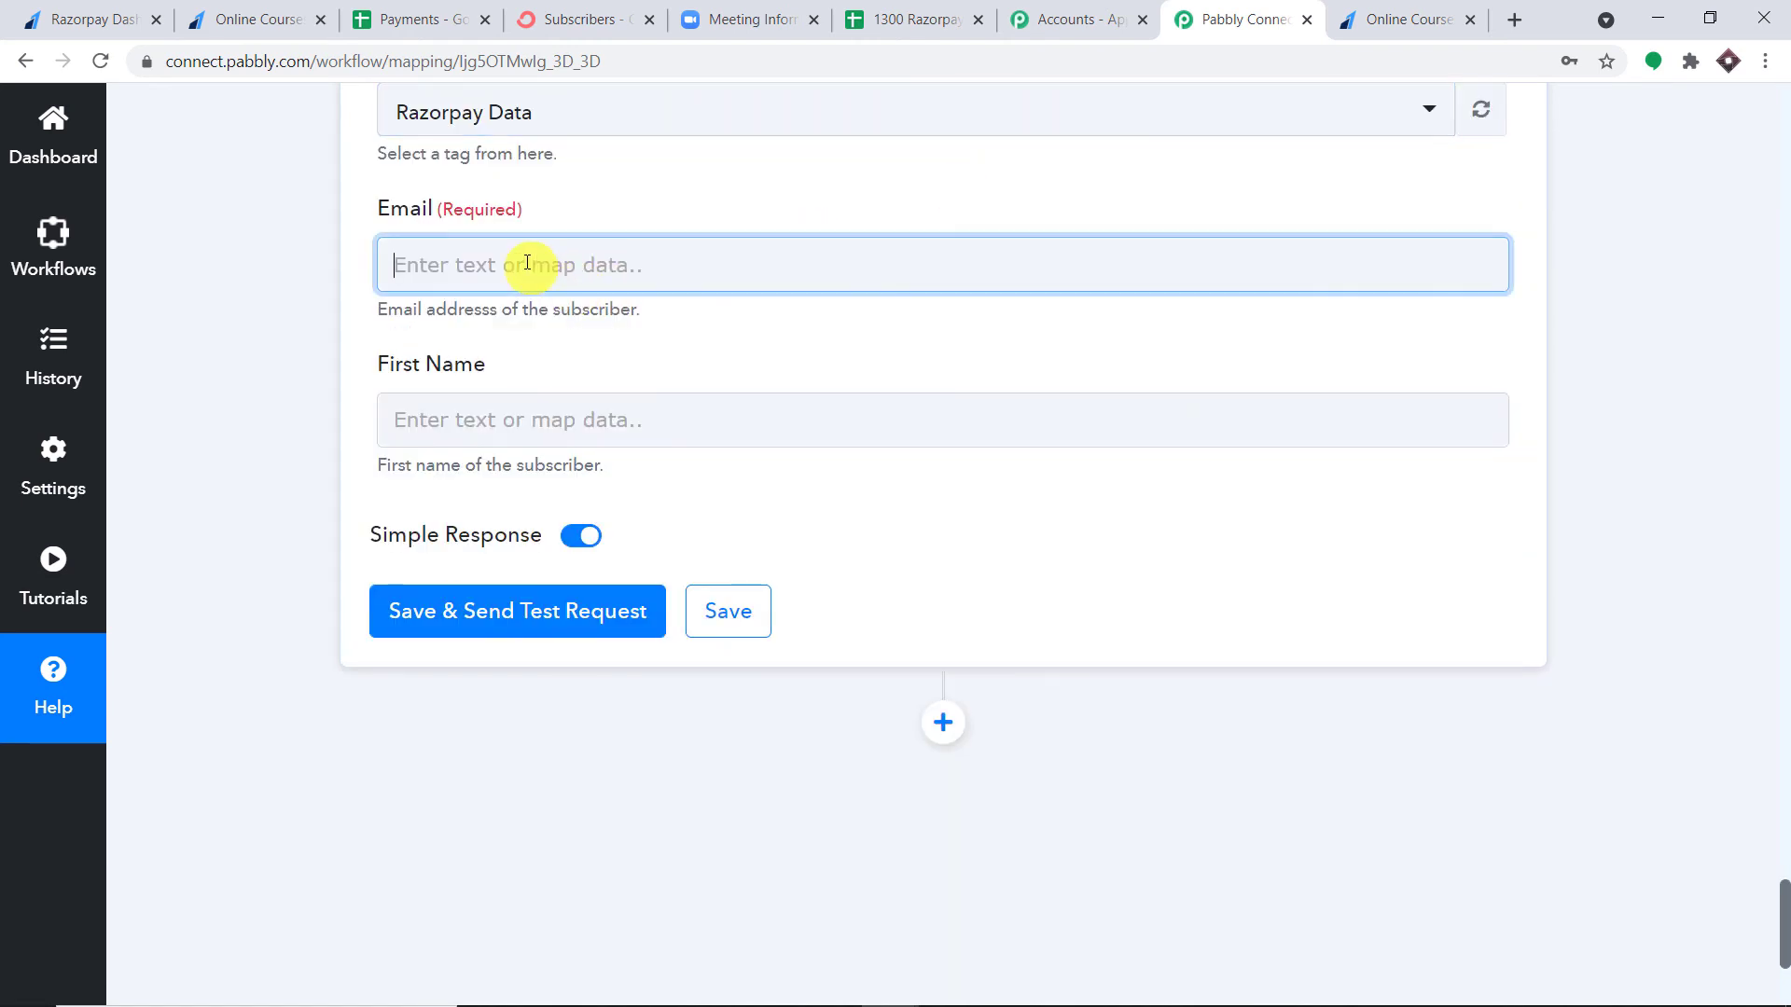
click(532, 490)
scroll(802, 559, down, 10)
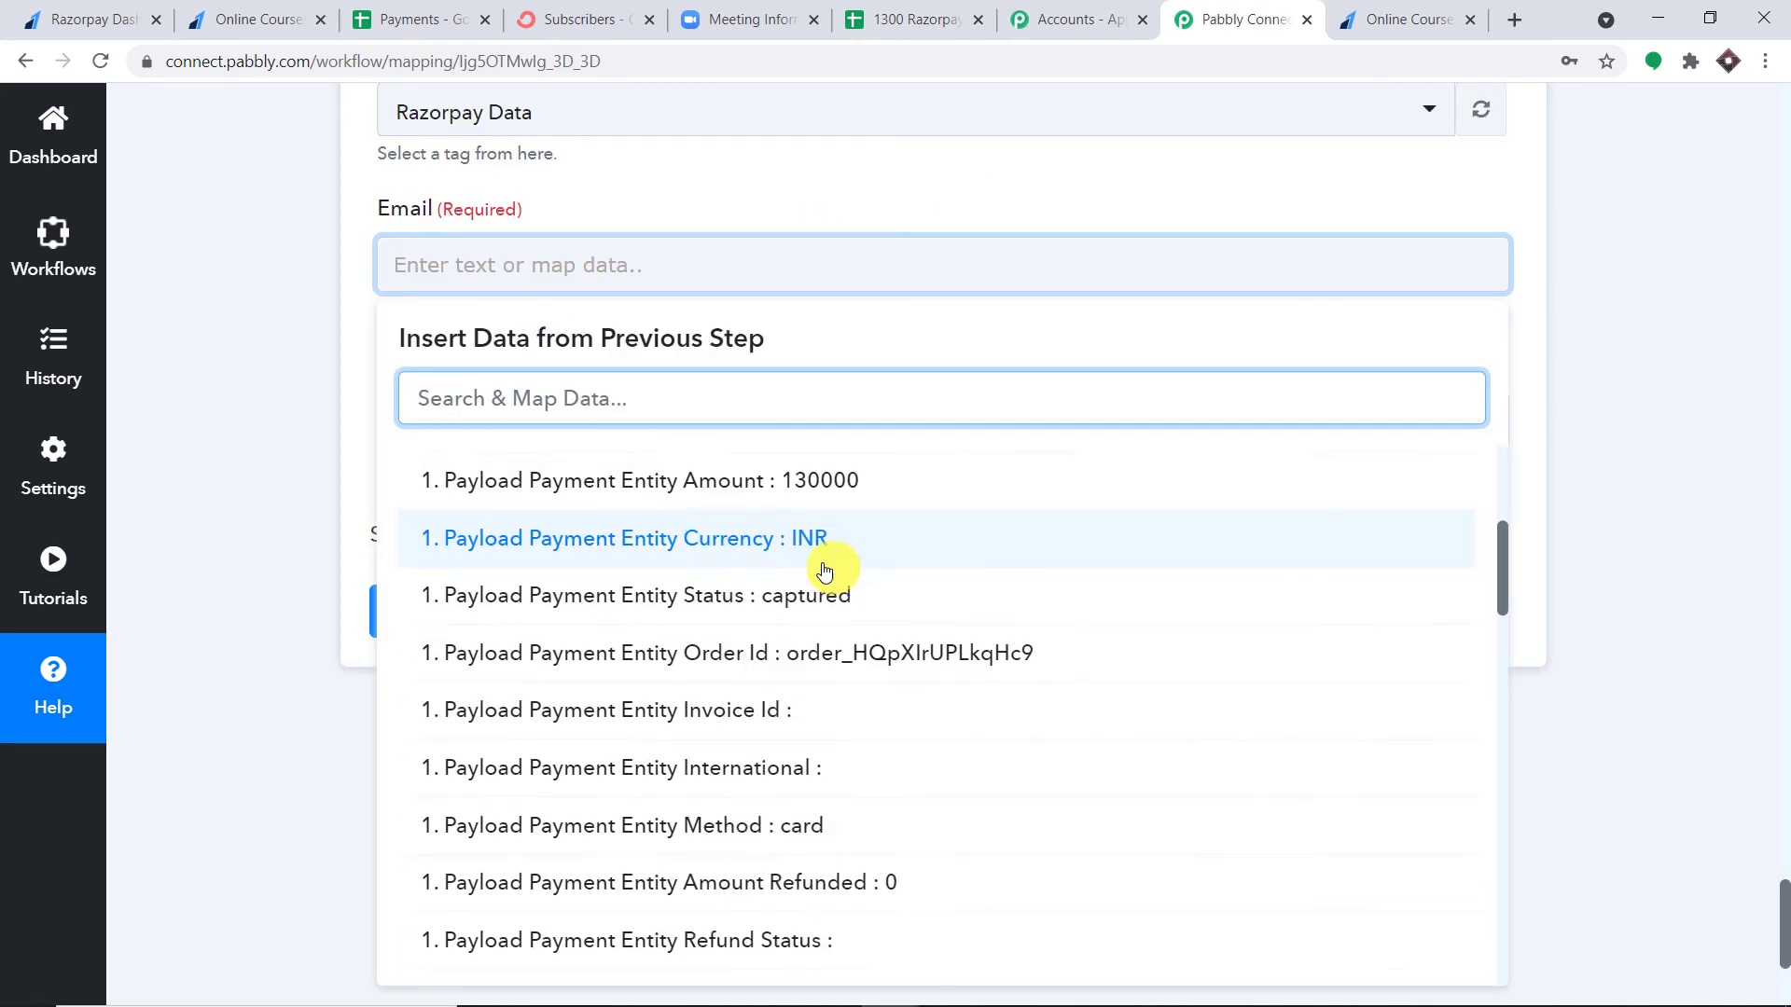
scroll(821, 585, down, 10)
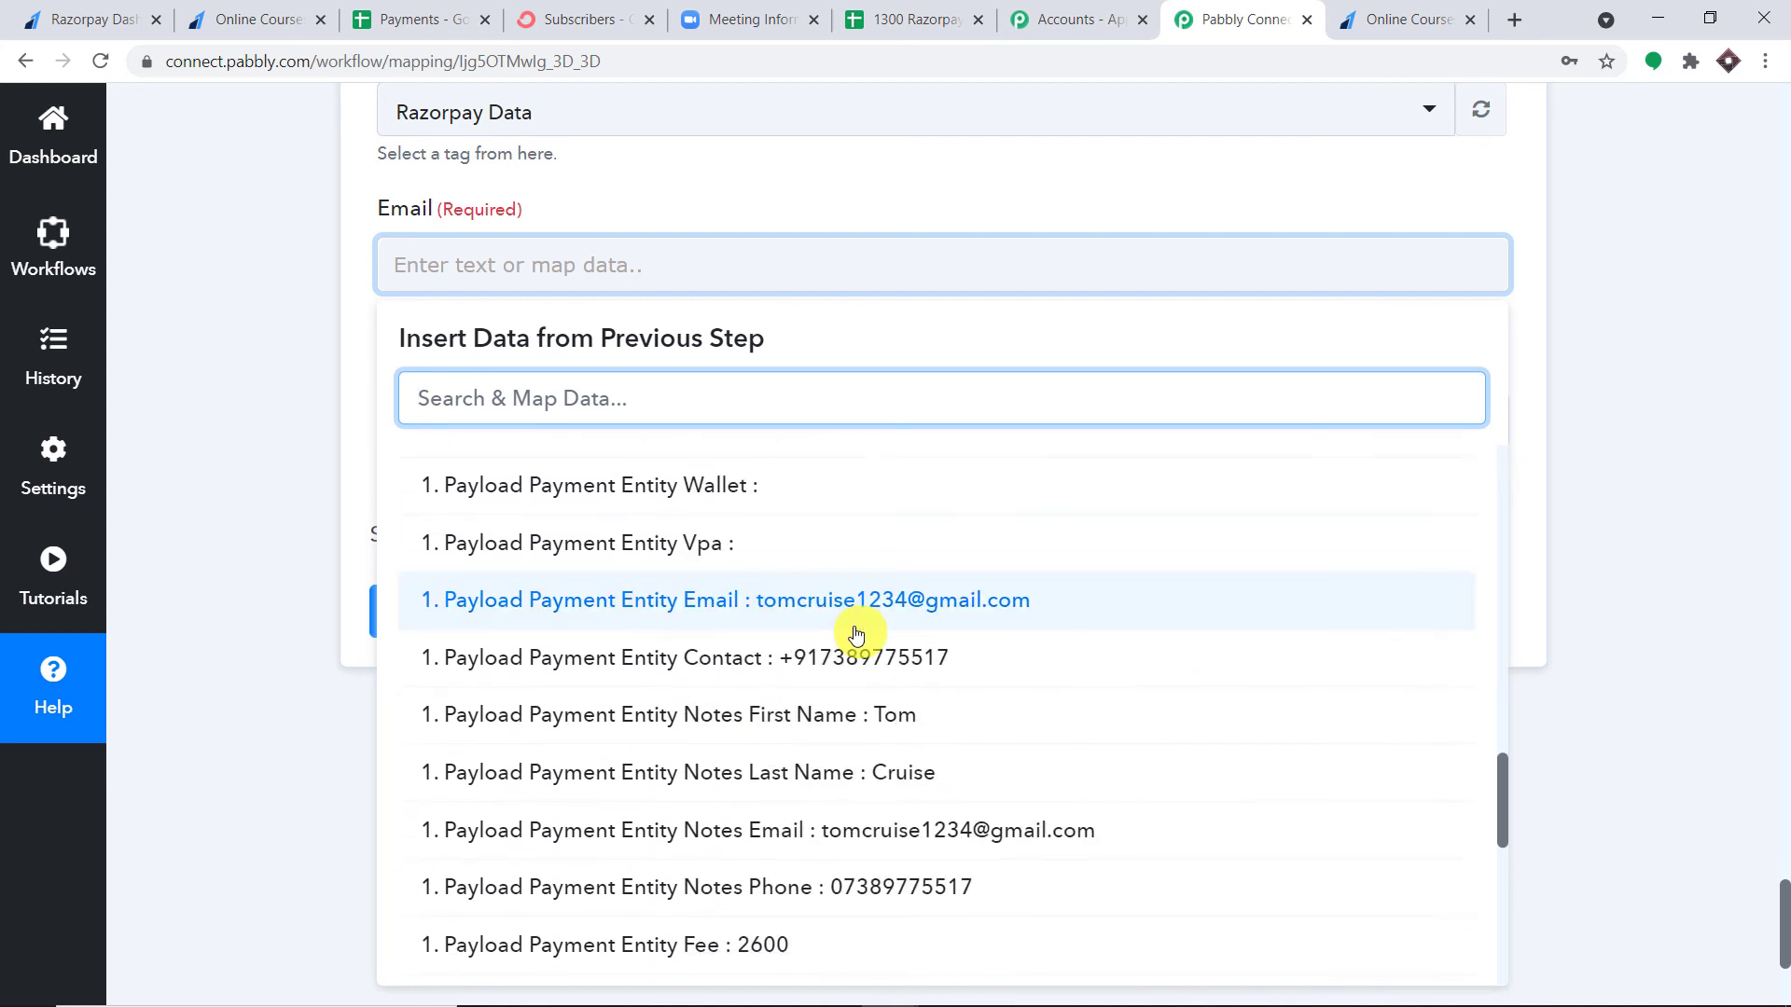
click(858, 599)
click(964, 198)
Step: Map the subscriber's First Name to Payload Payment Entity Notes First Name
scroll(919, 248, down, 2)
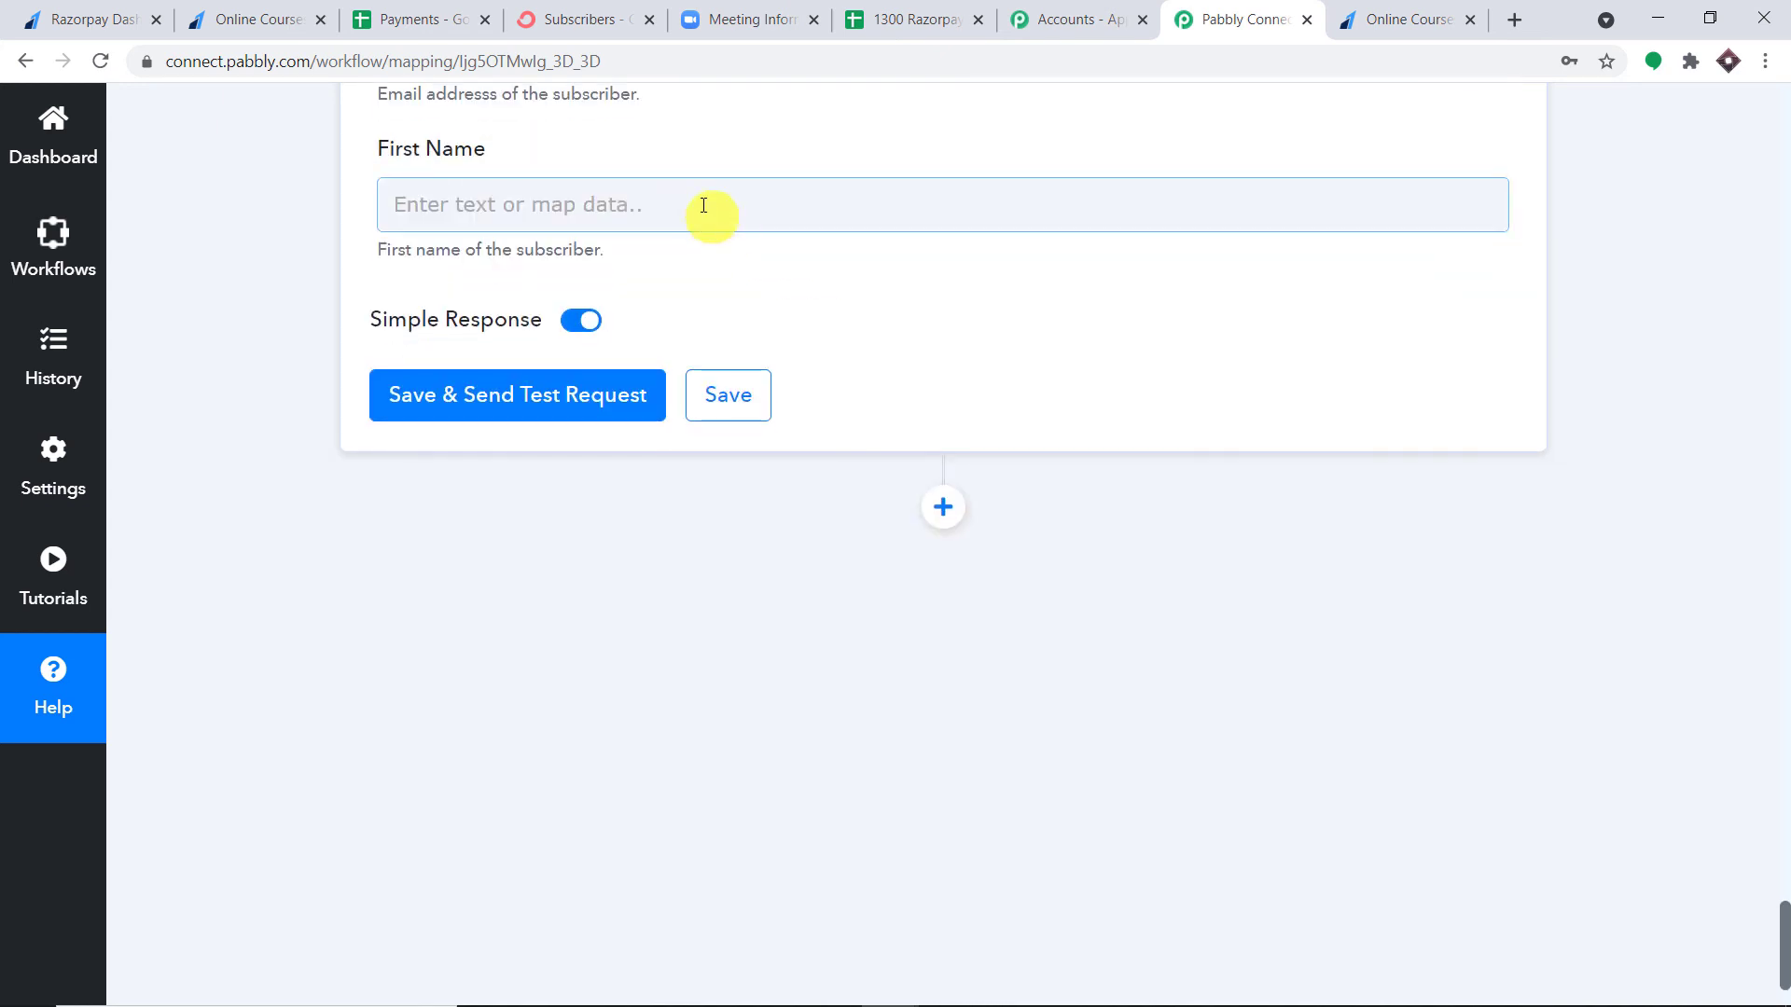
click(701, 205)
click(783, 420)
scroll(859, 572, down, 6)
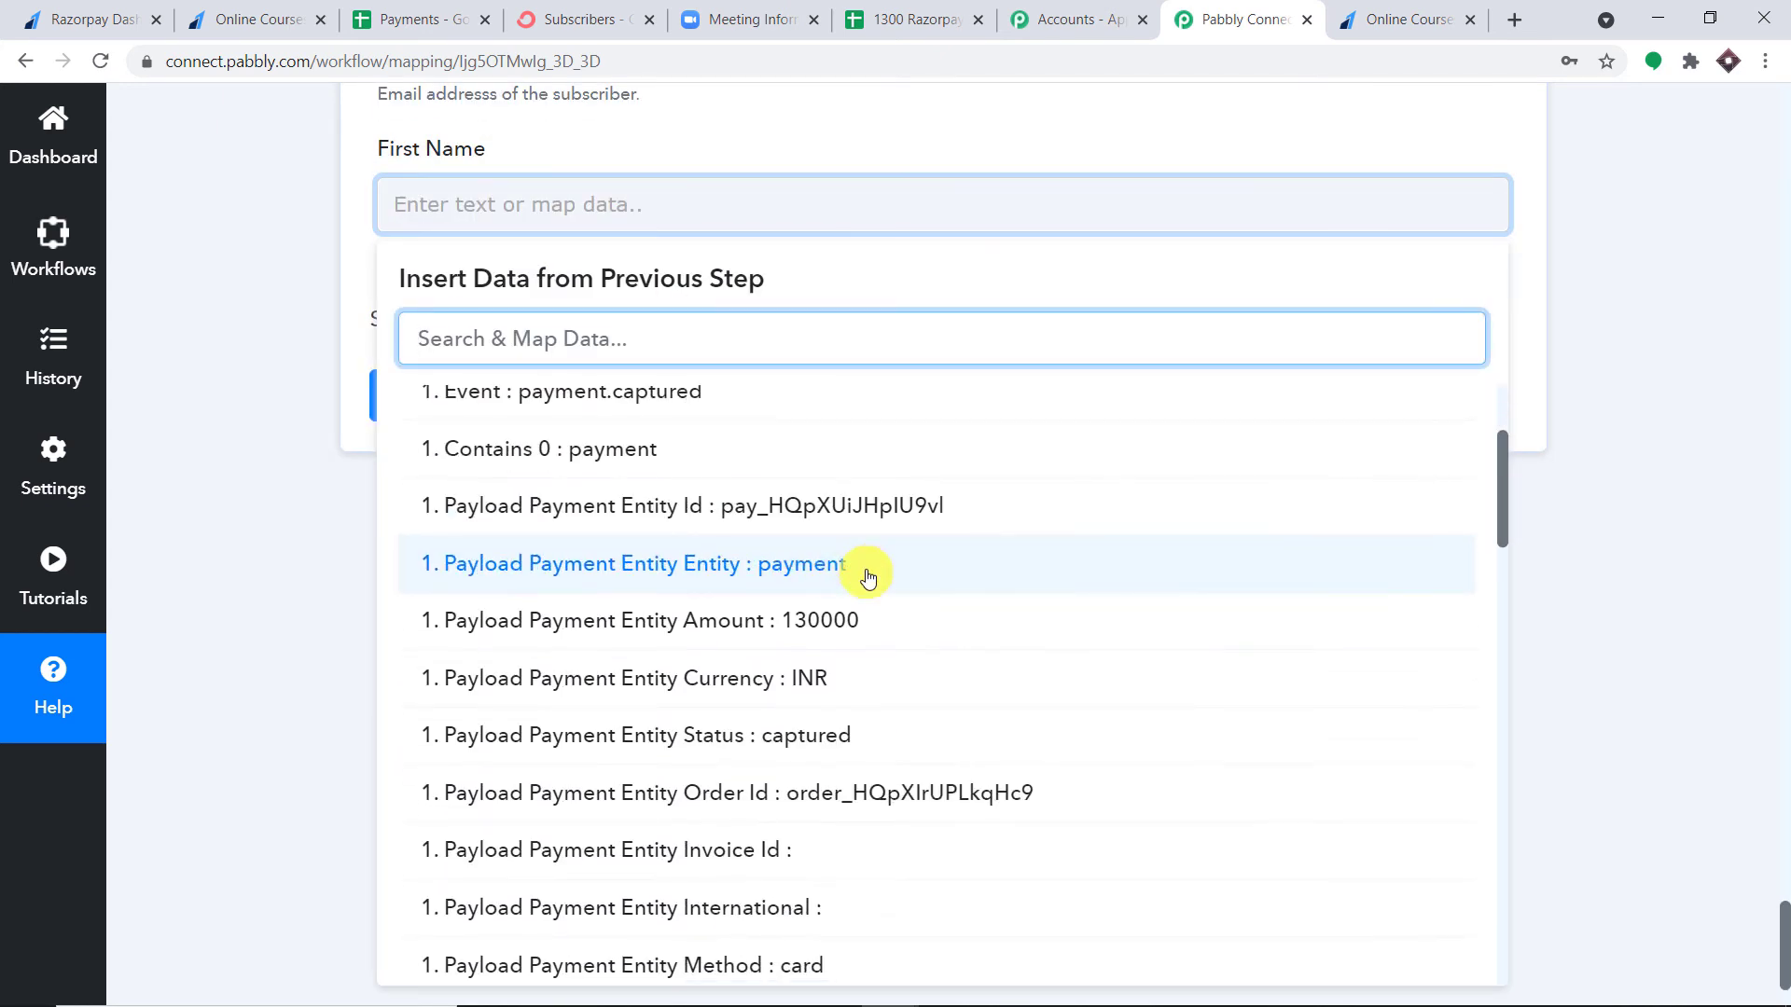
scroll(886, 579, down, 12)
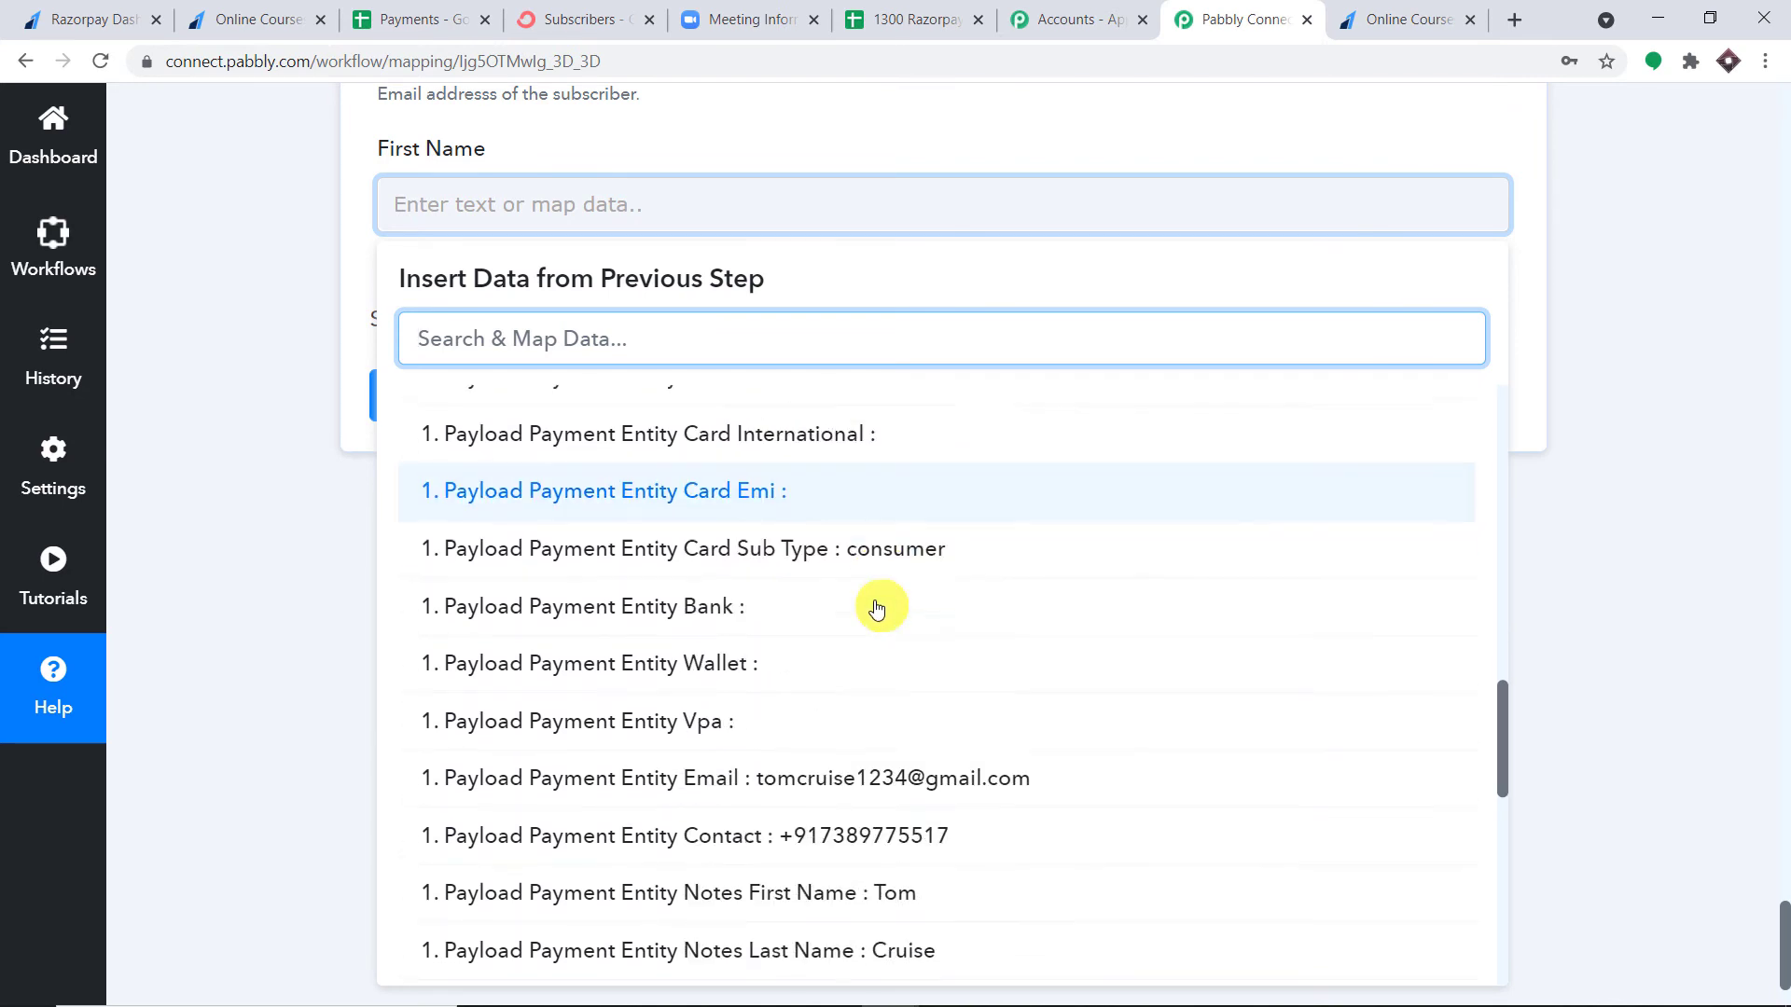
scroll(871, 644, down, 1)
click(871, 655)
click(1306, 135)
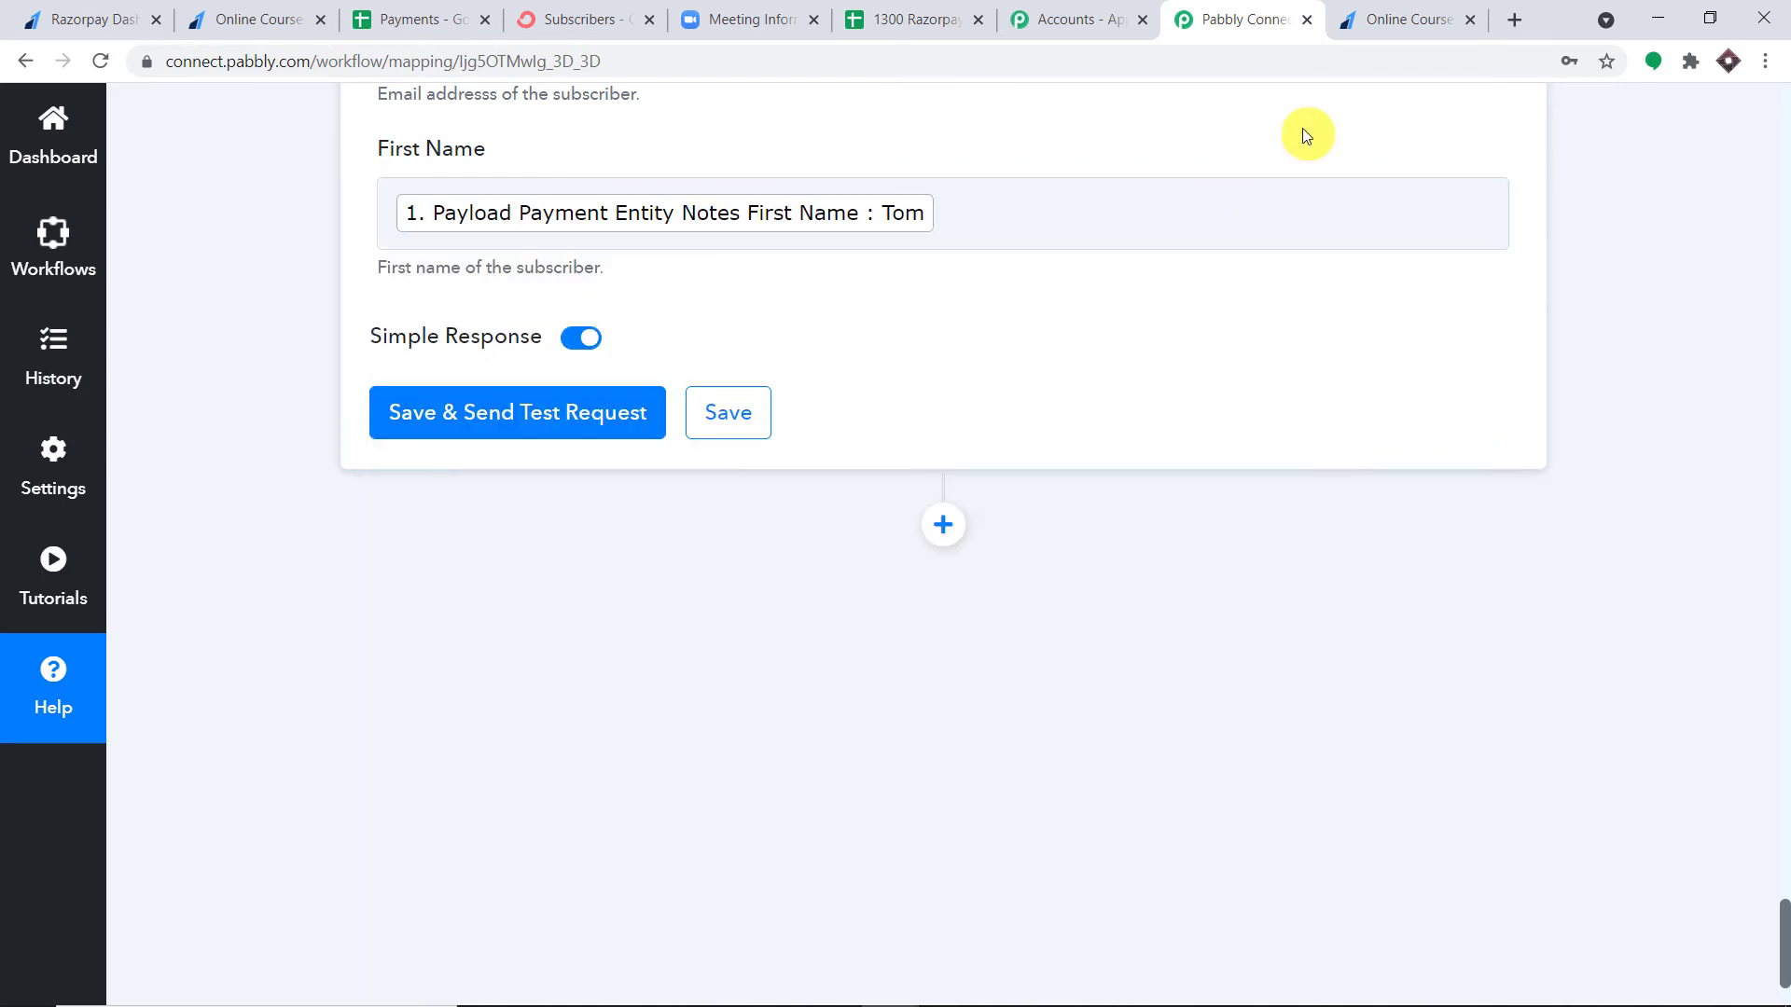
Step: Save the ConvertKit action, send a test request and review the response data
scroll(835, 315, up, 4)
scroll(835, 316, down, 4)
click(528, 412)
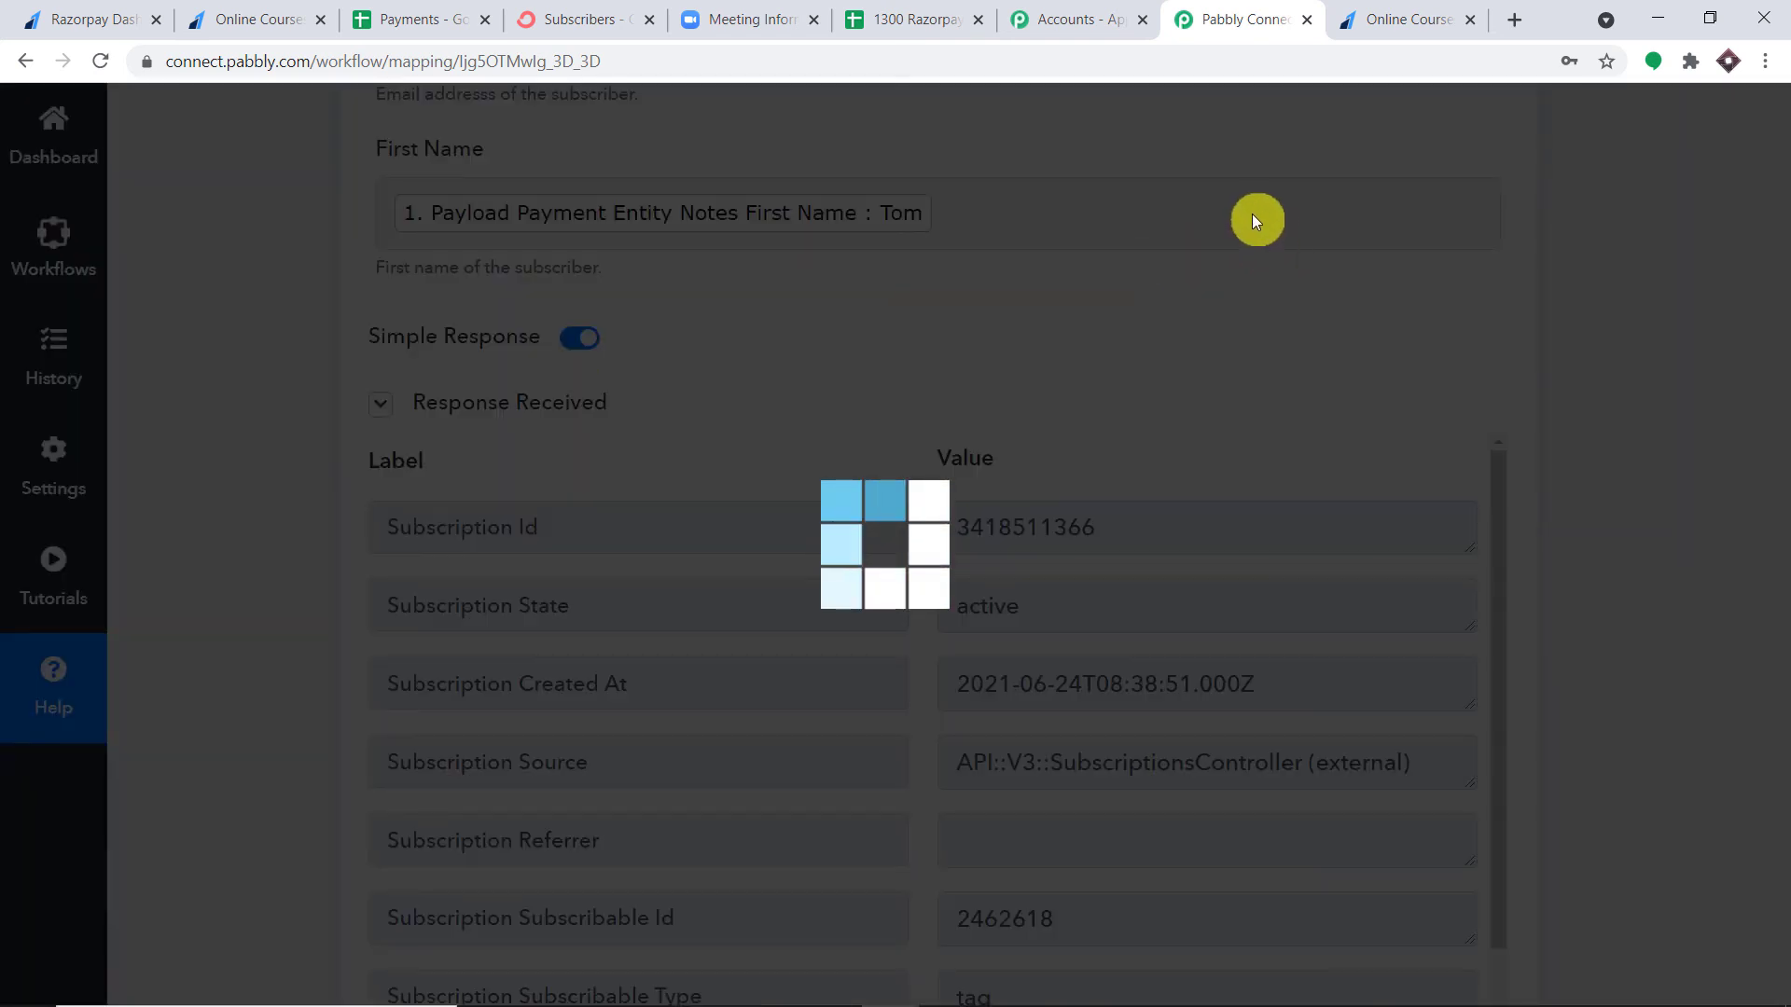
scroll(1367, 334, down, 8)
scroll(1363, 322, down, 1)
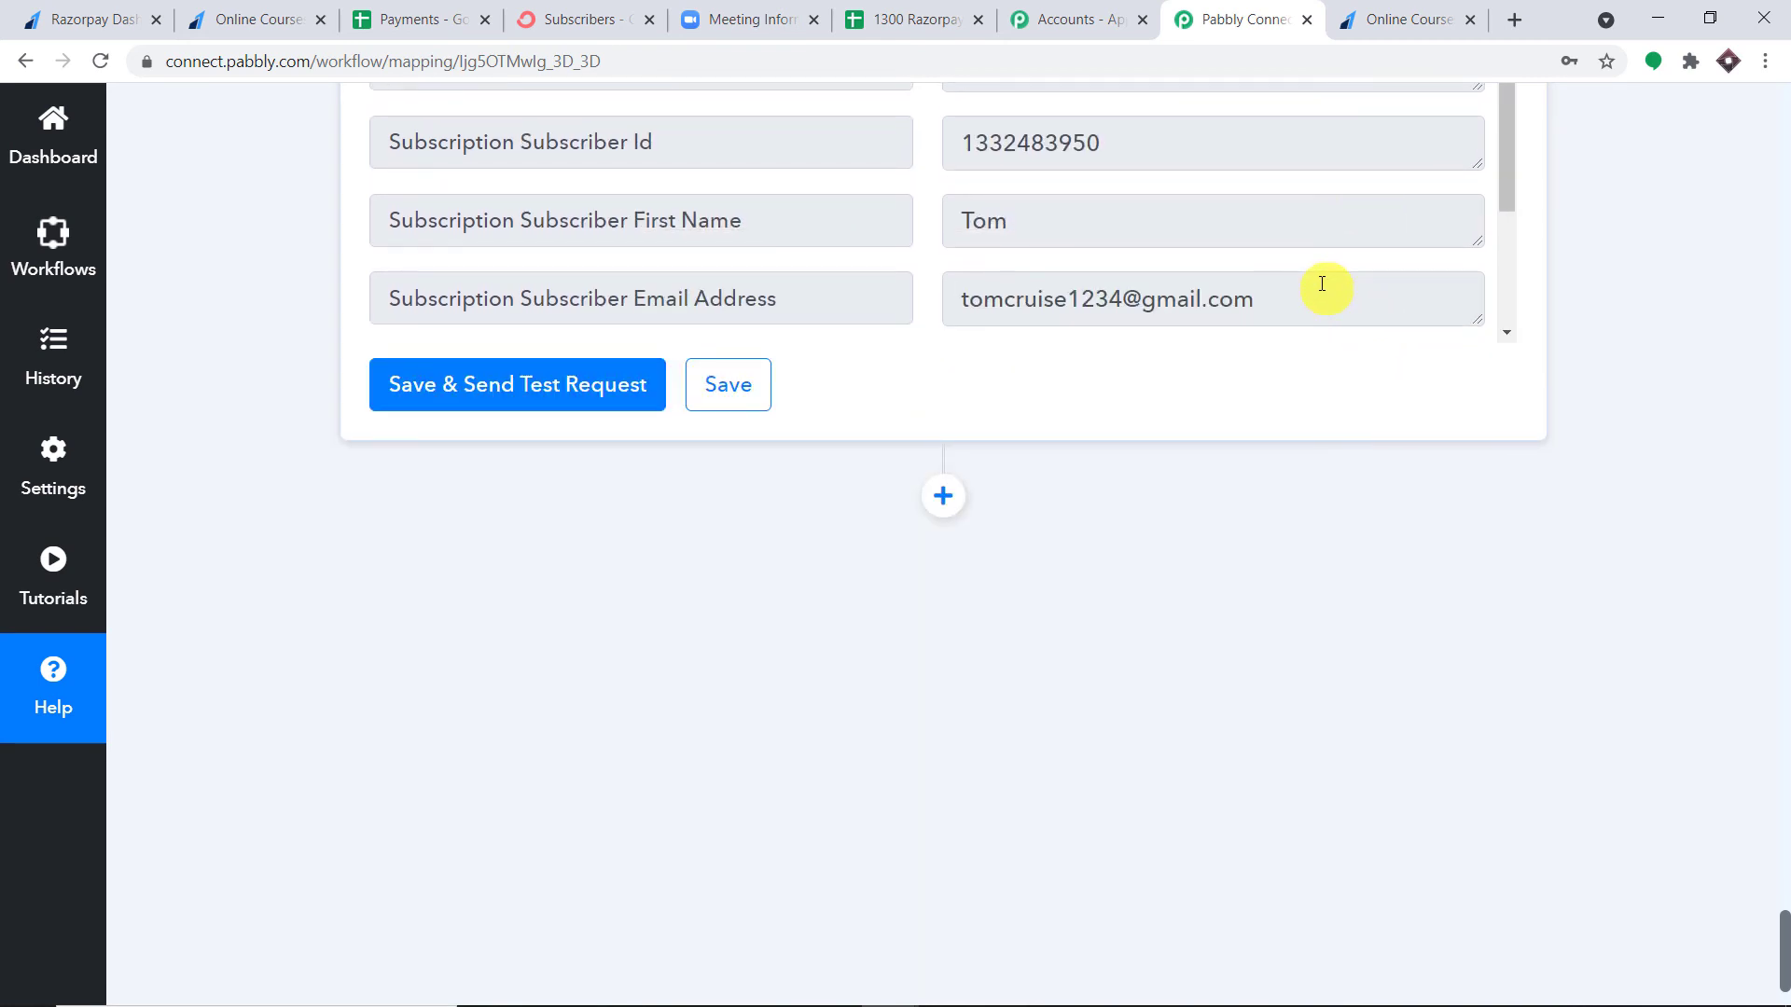
scroll(1320, 285, down, 2)
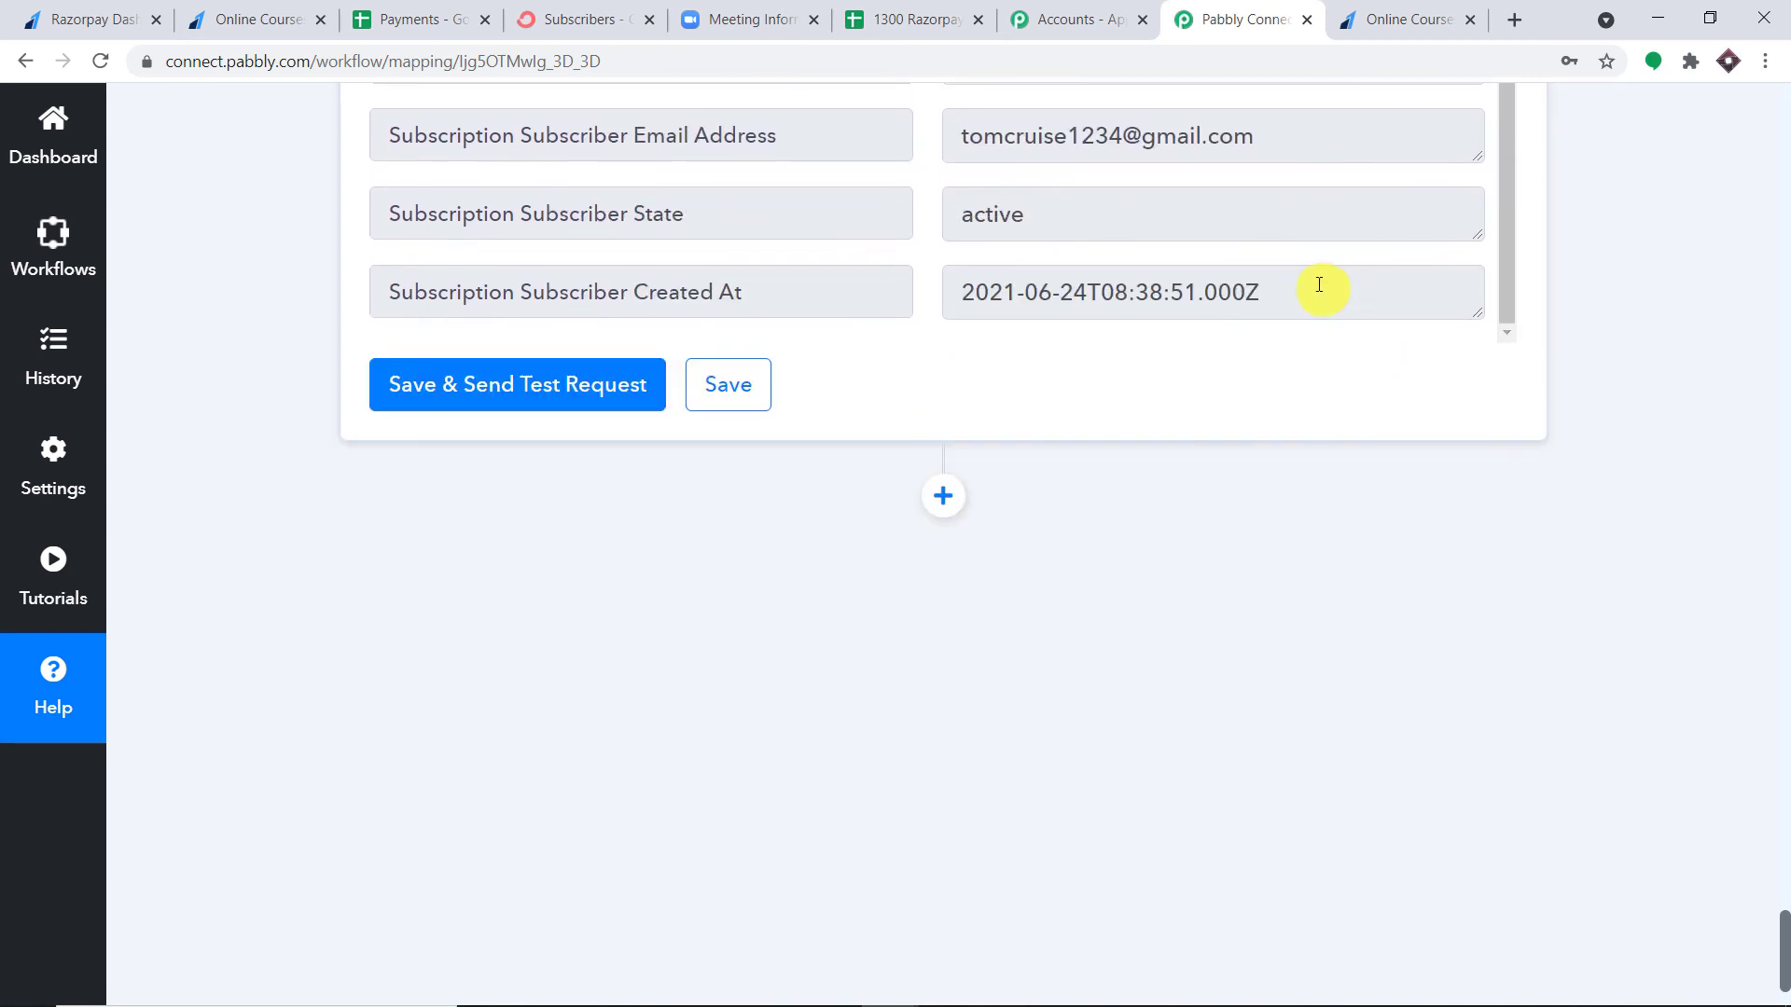
Step: Add a Zoom action after the ConvertKit step with Add Meeting Registrant as its action event
click(943, 496)
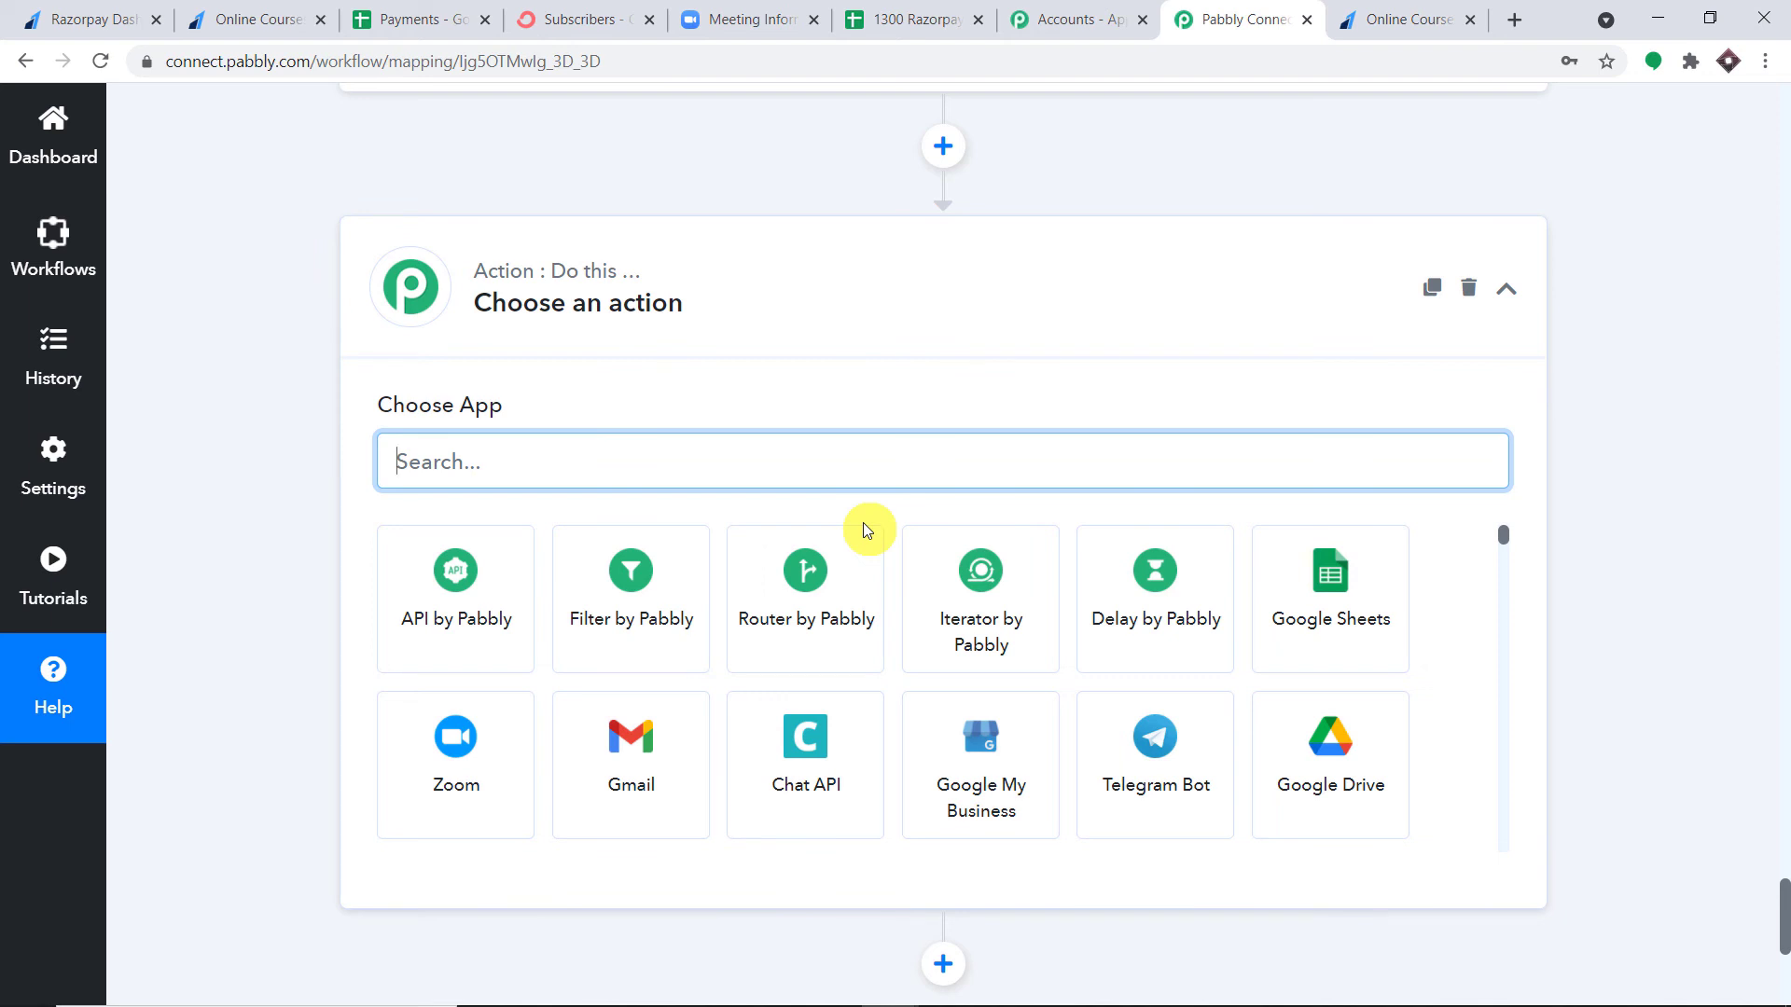
click(453, 739)
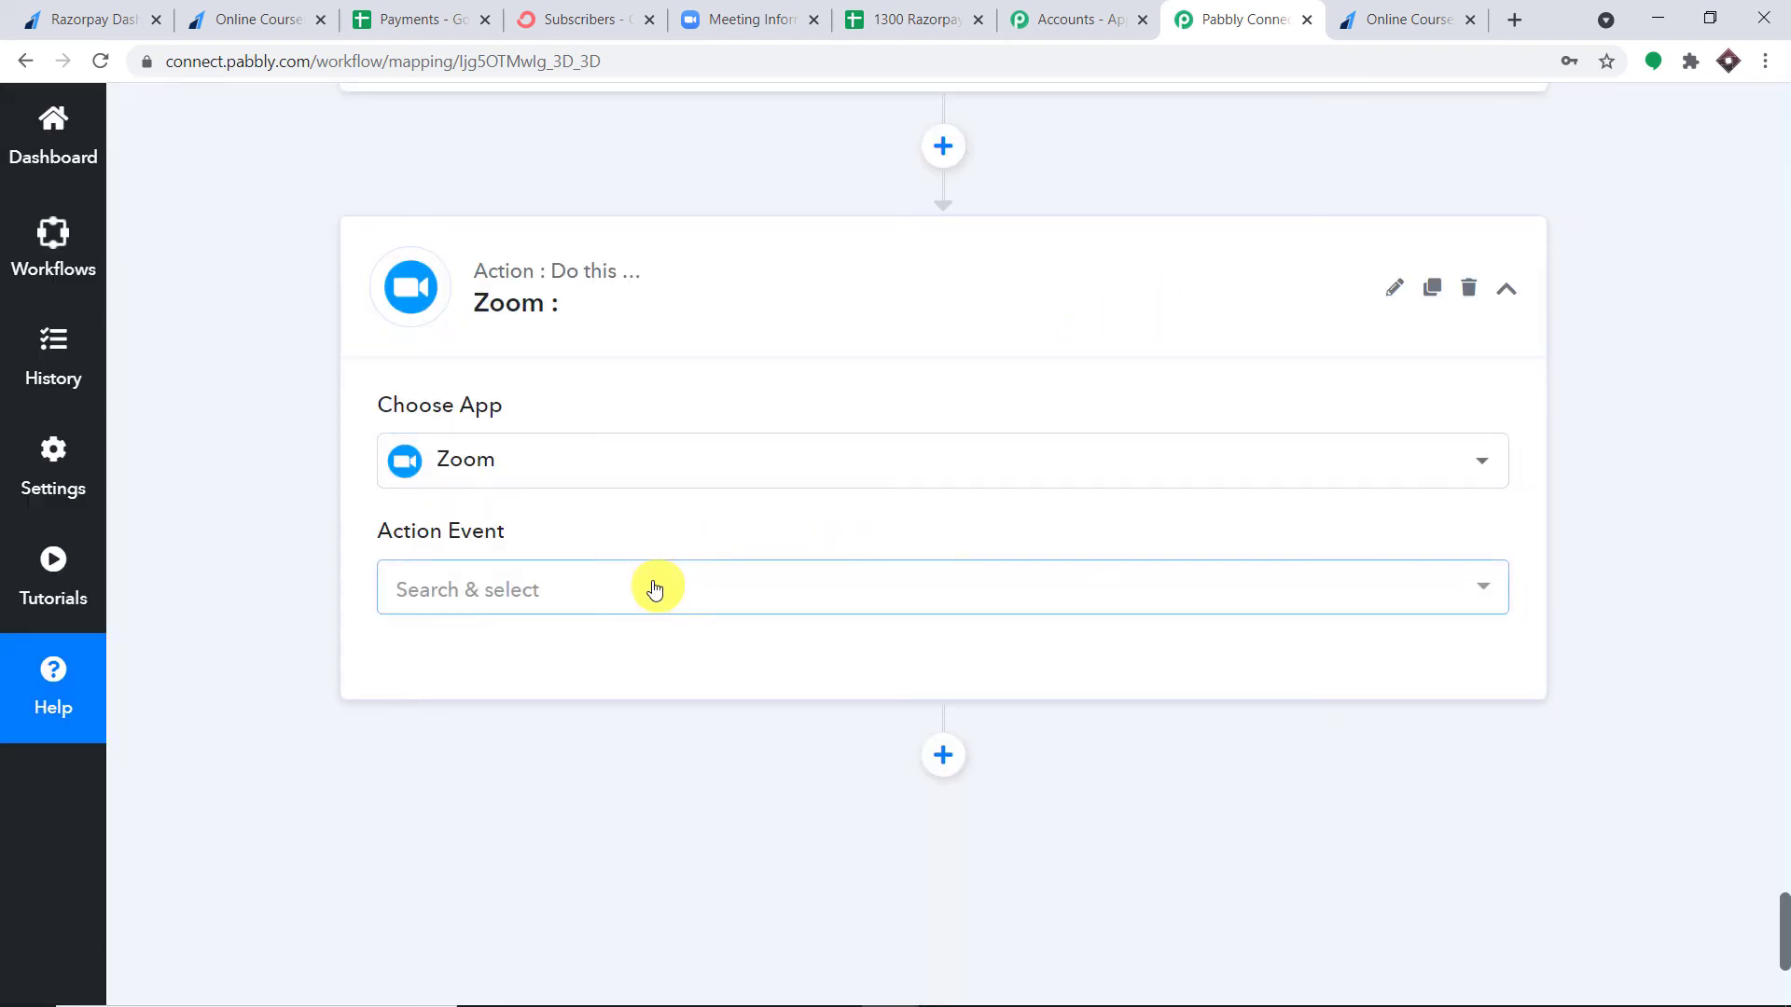
click(652, 588)
scroll(1026, 435, down, 3)
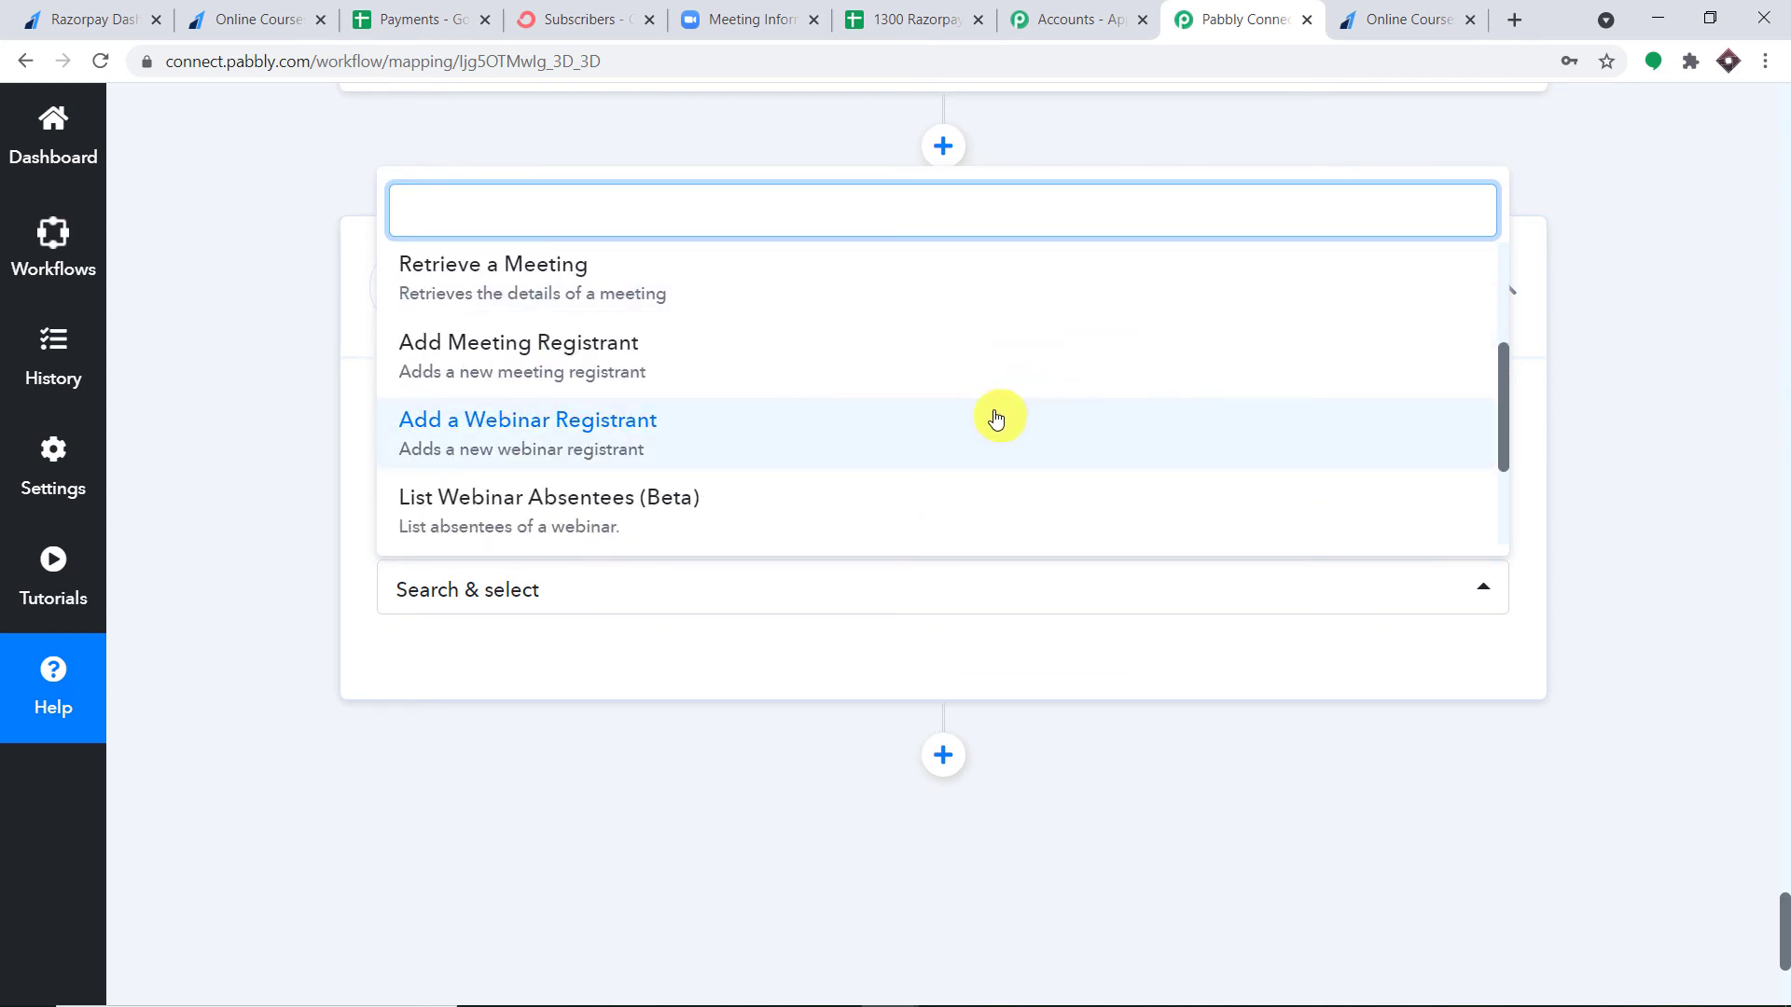
scroll(970, 406, up, 3)
scroll(933, 394, down, 3)
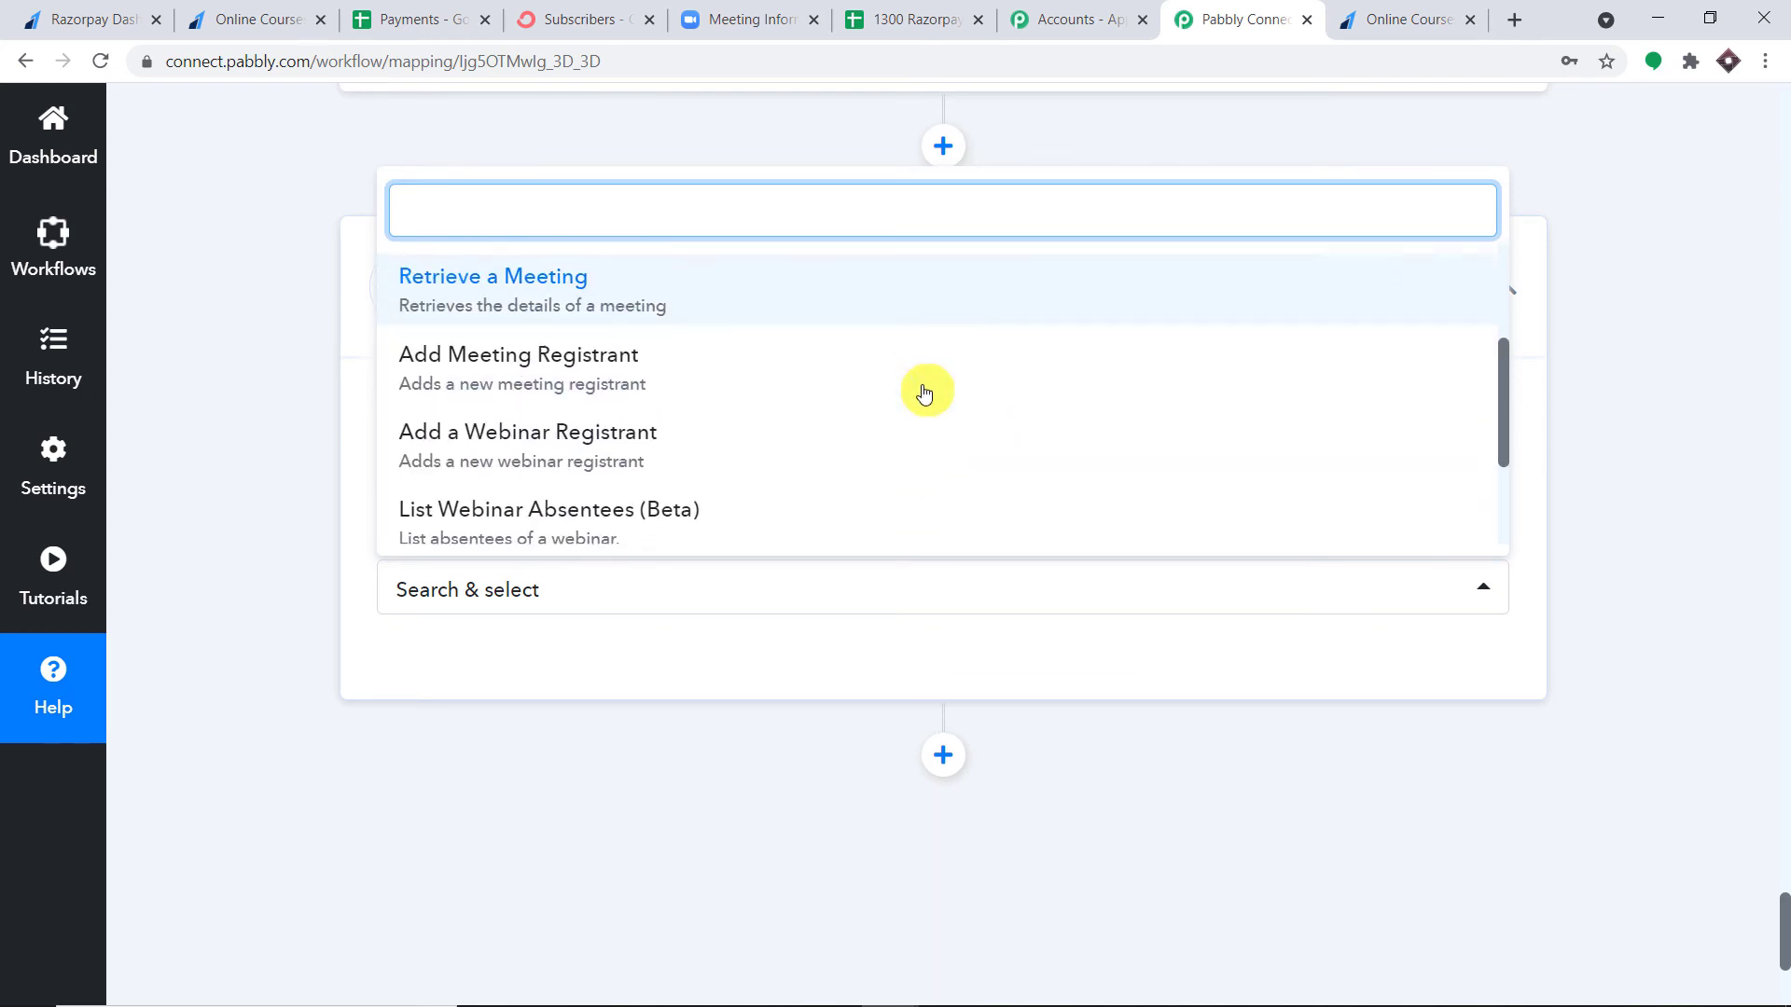
click(688, 368)
Step: Add a new Zoom connection to the action and authenticate it with the Zoom account
click(480, 668)
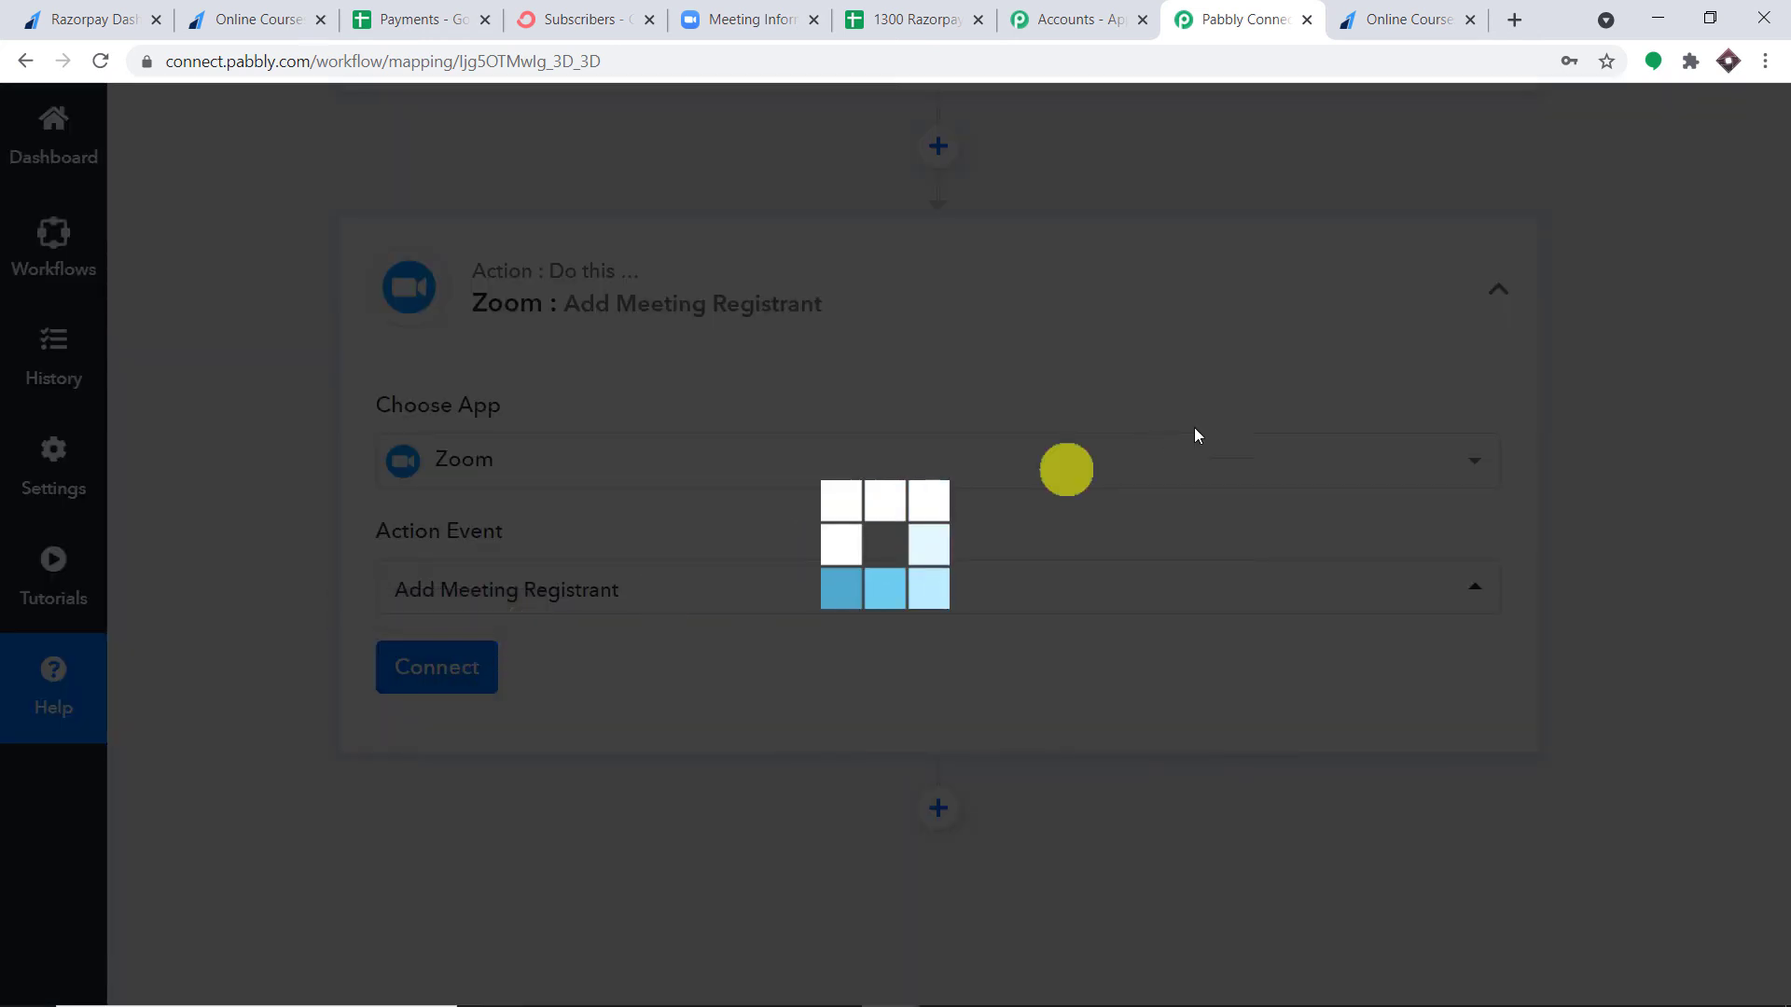
click(1082, 388)
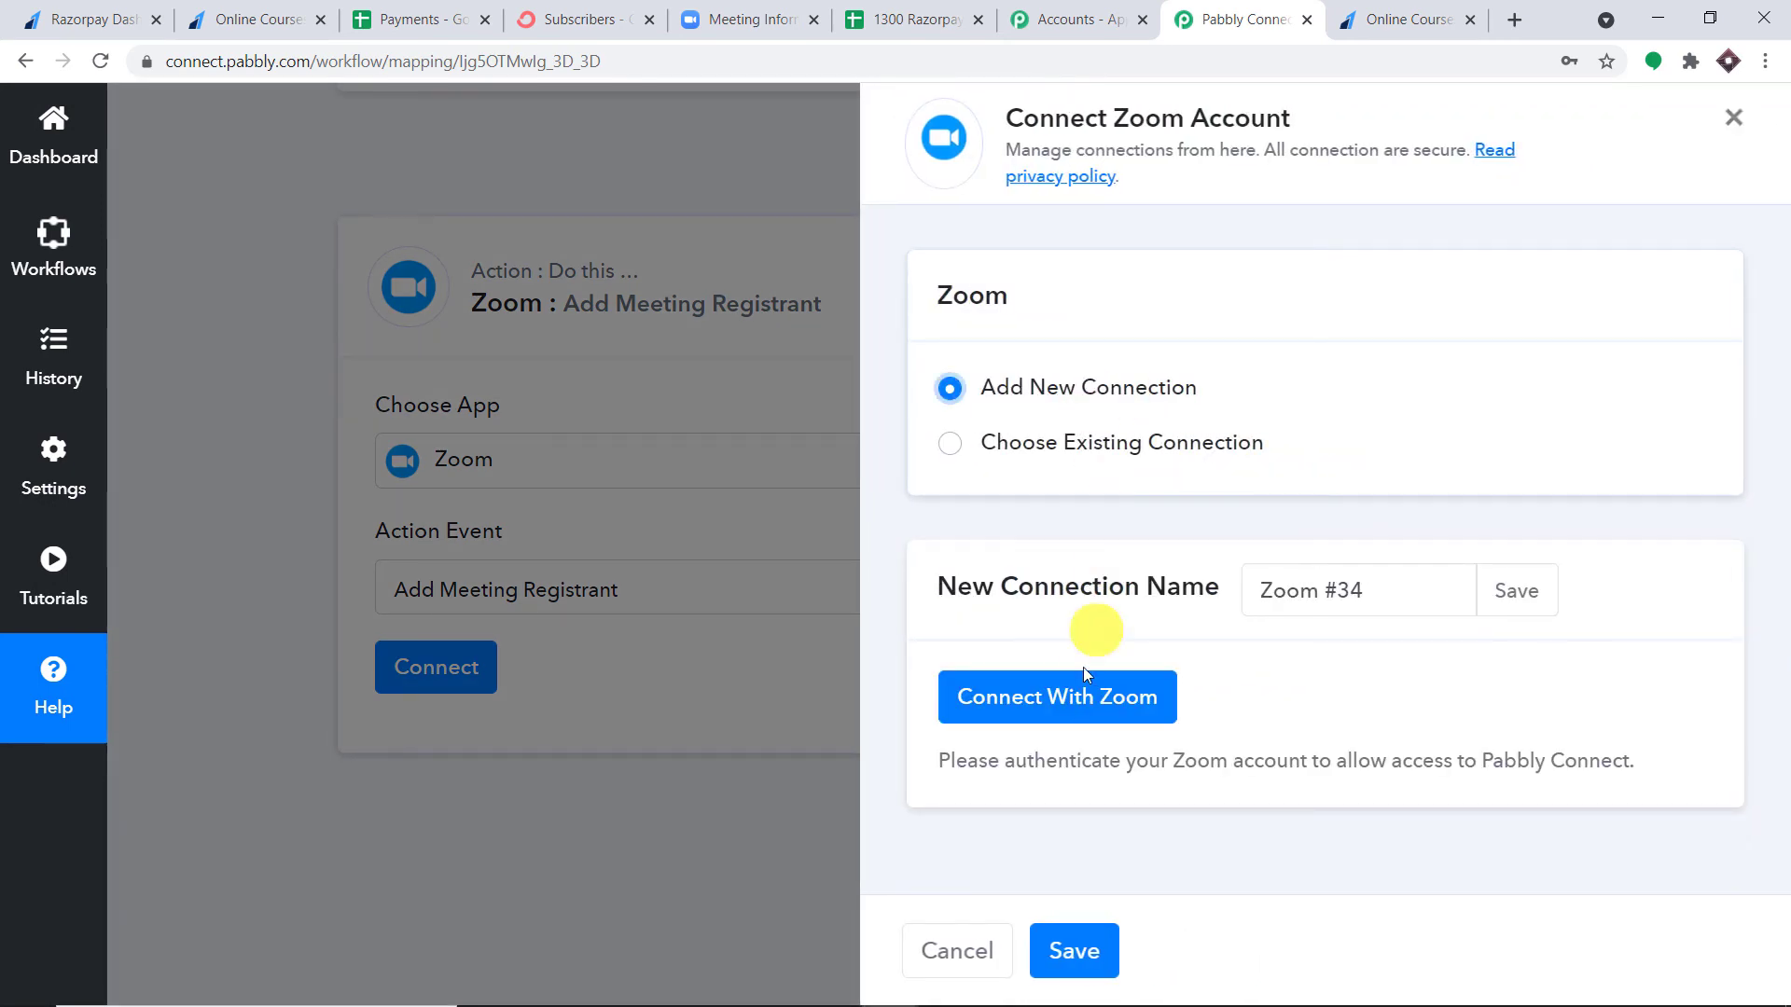
click(1077, 692)
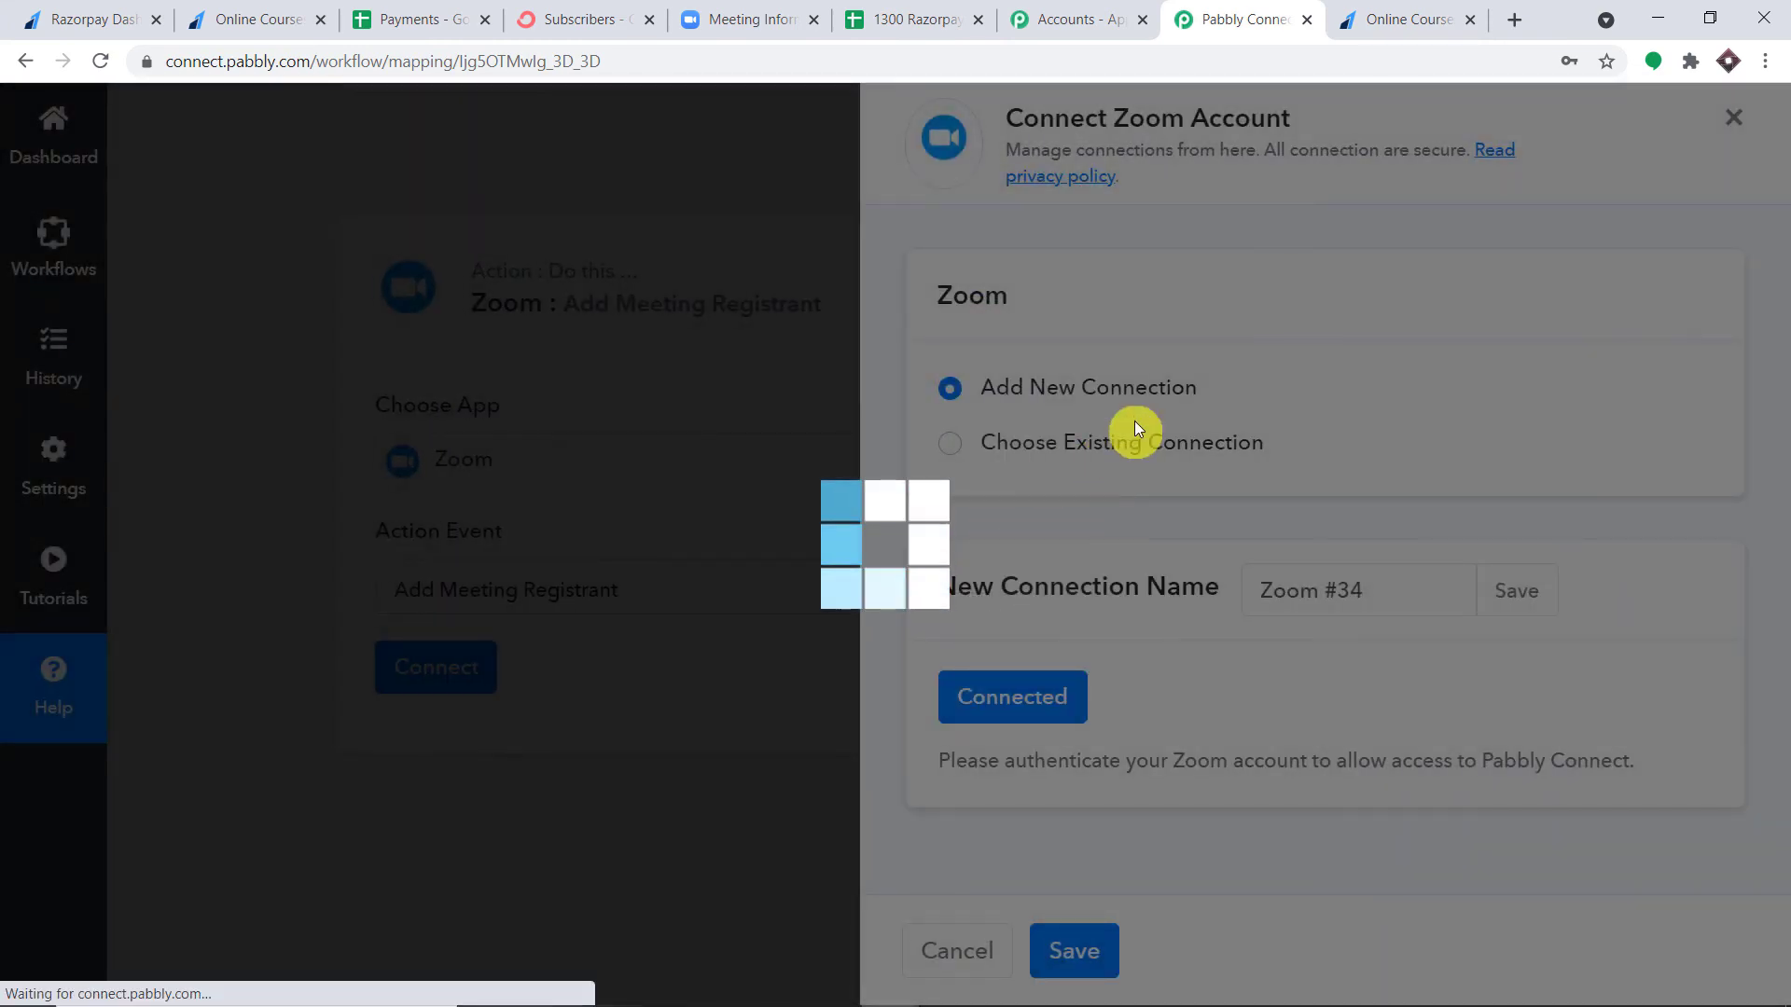
Step: Look through the meetings available for the Zoom registrant action
scroll(1177, 399, down, 4)
scroll(1177, 402, down, 3)
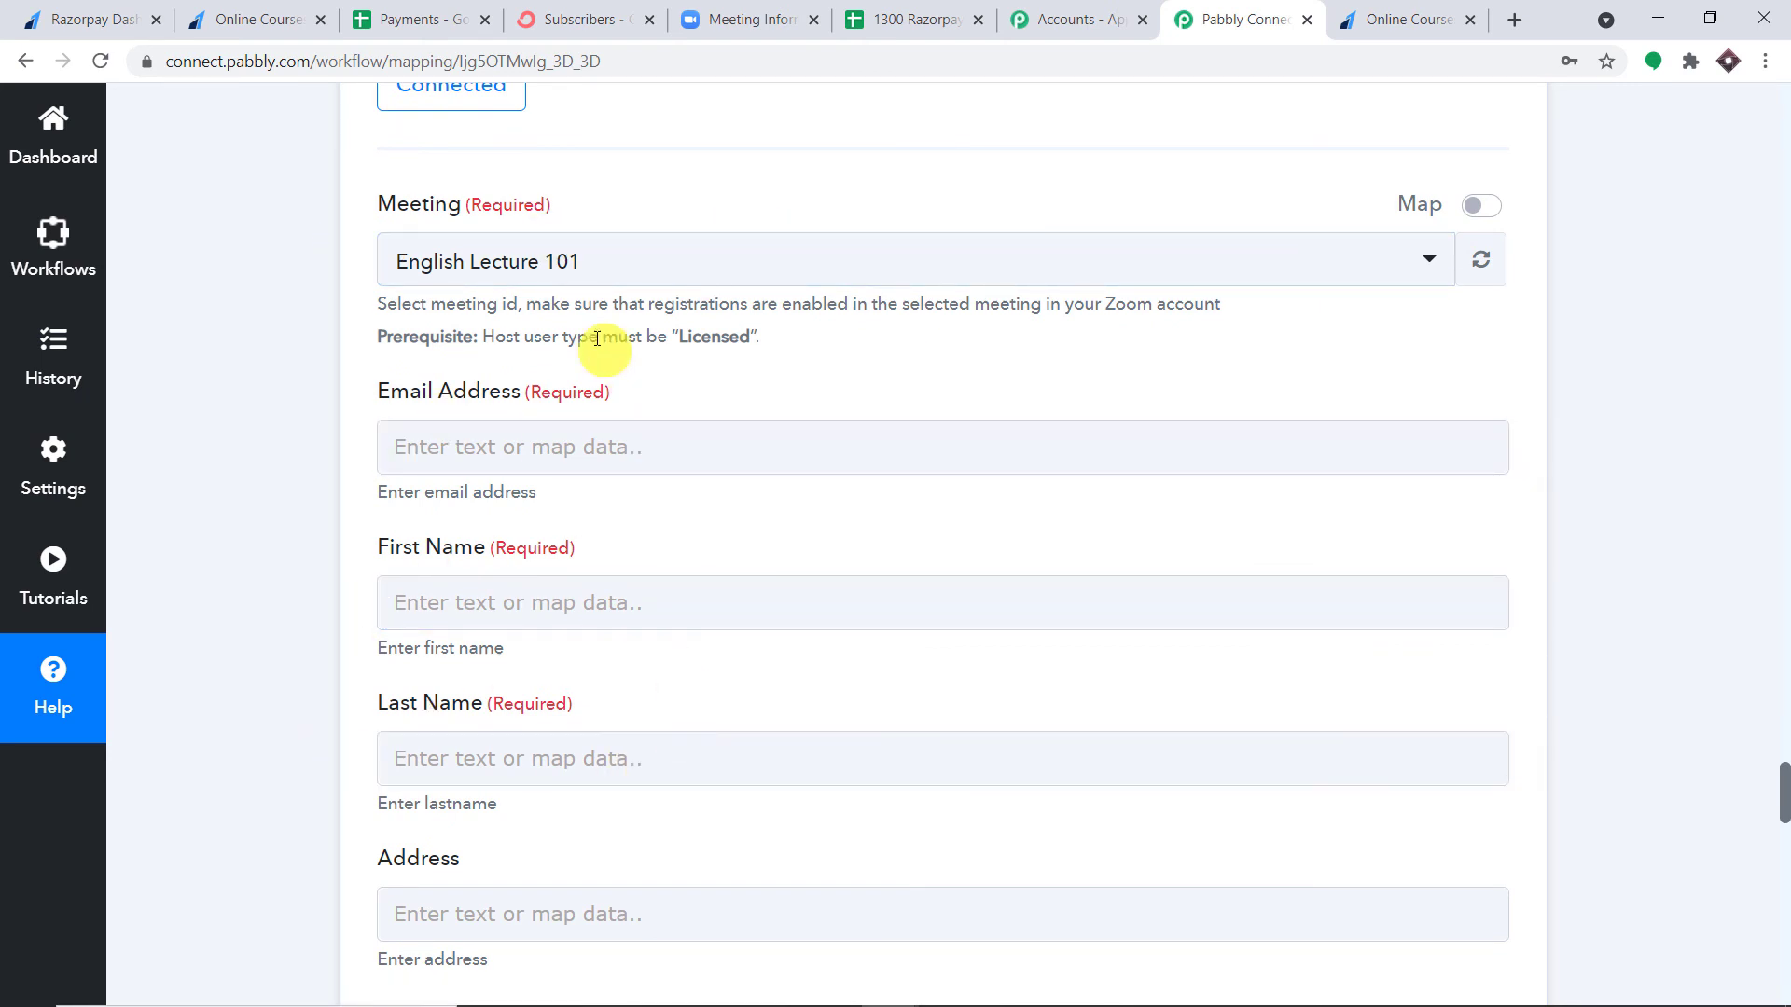
click(532, 265)
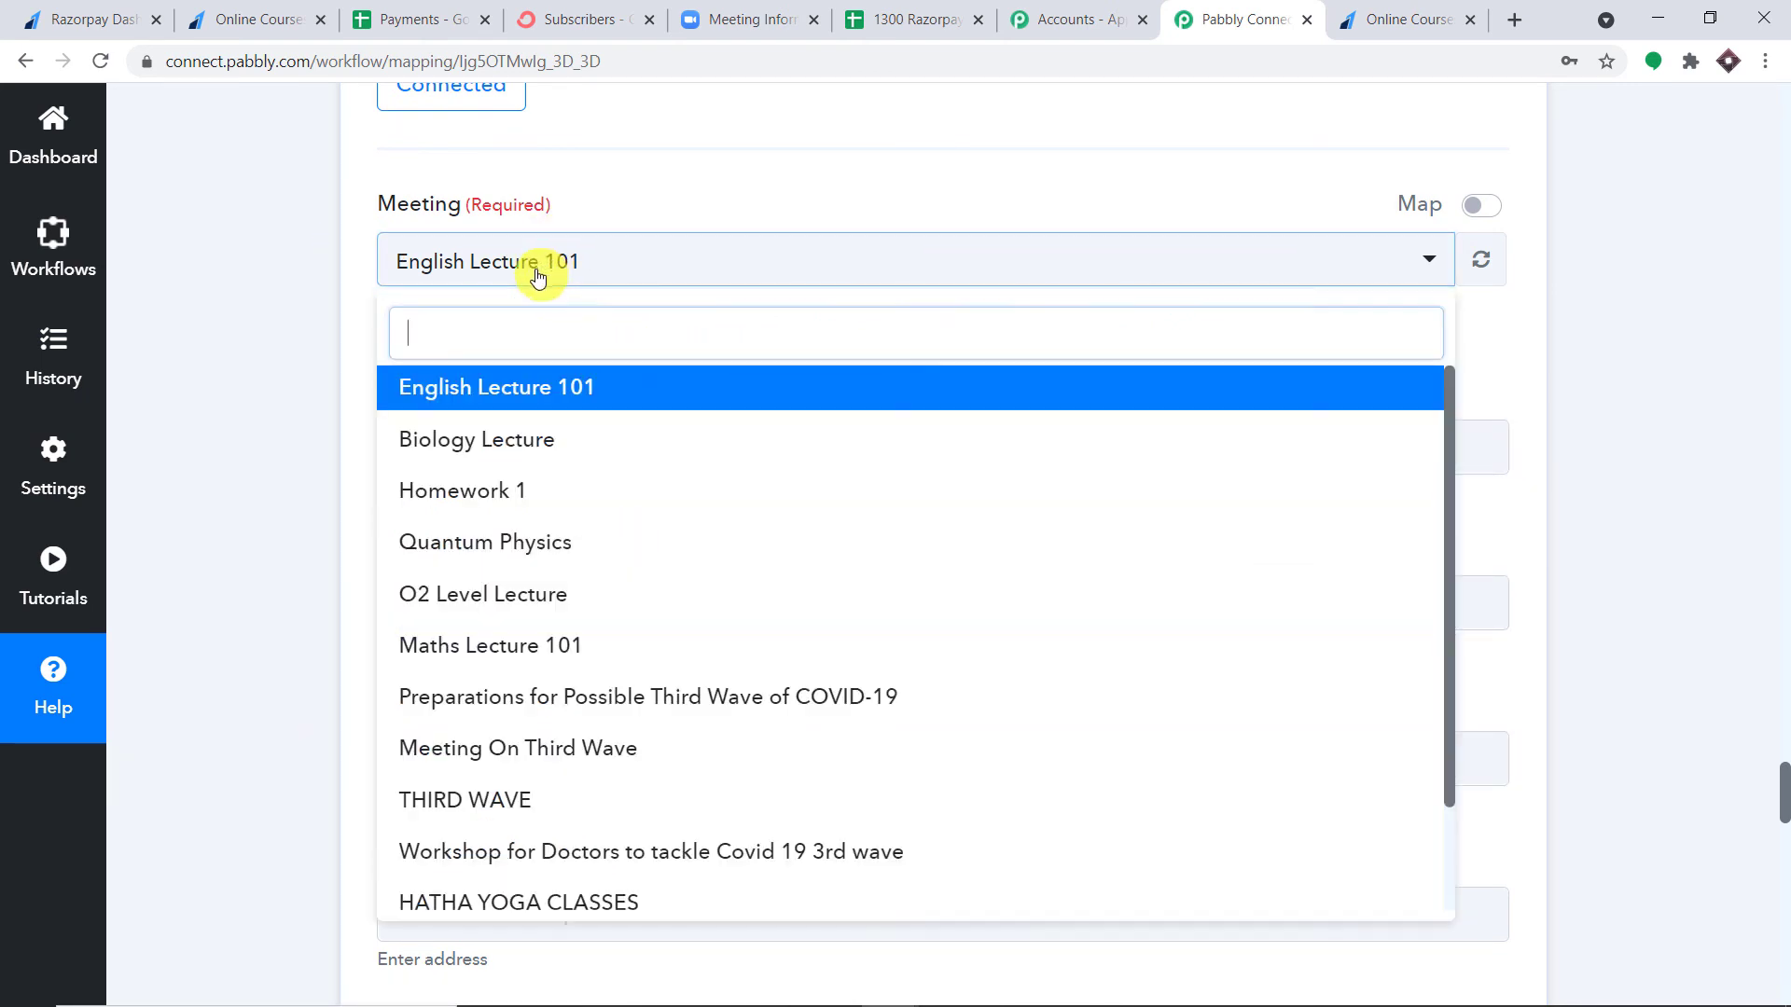
scroll(625, 485, down, 3)
scroll(638, 517, down, 2)
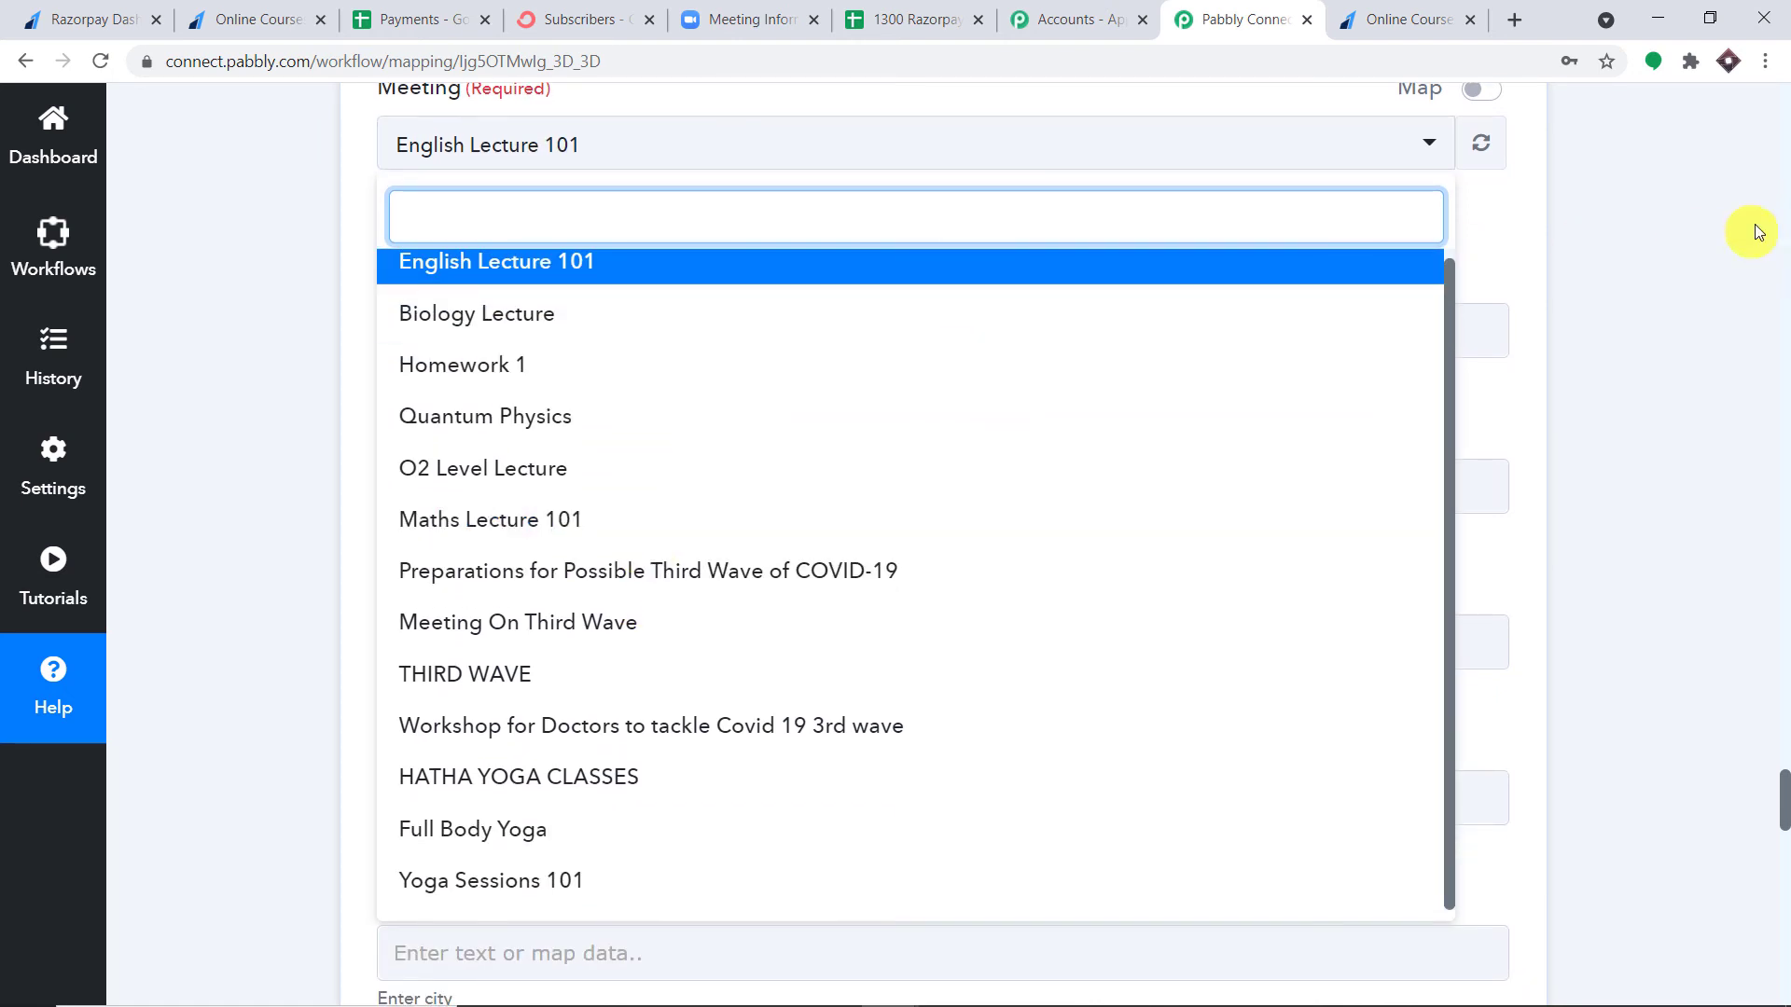
scroll(1657, 240, up, 3)
click(1668, 227)
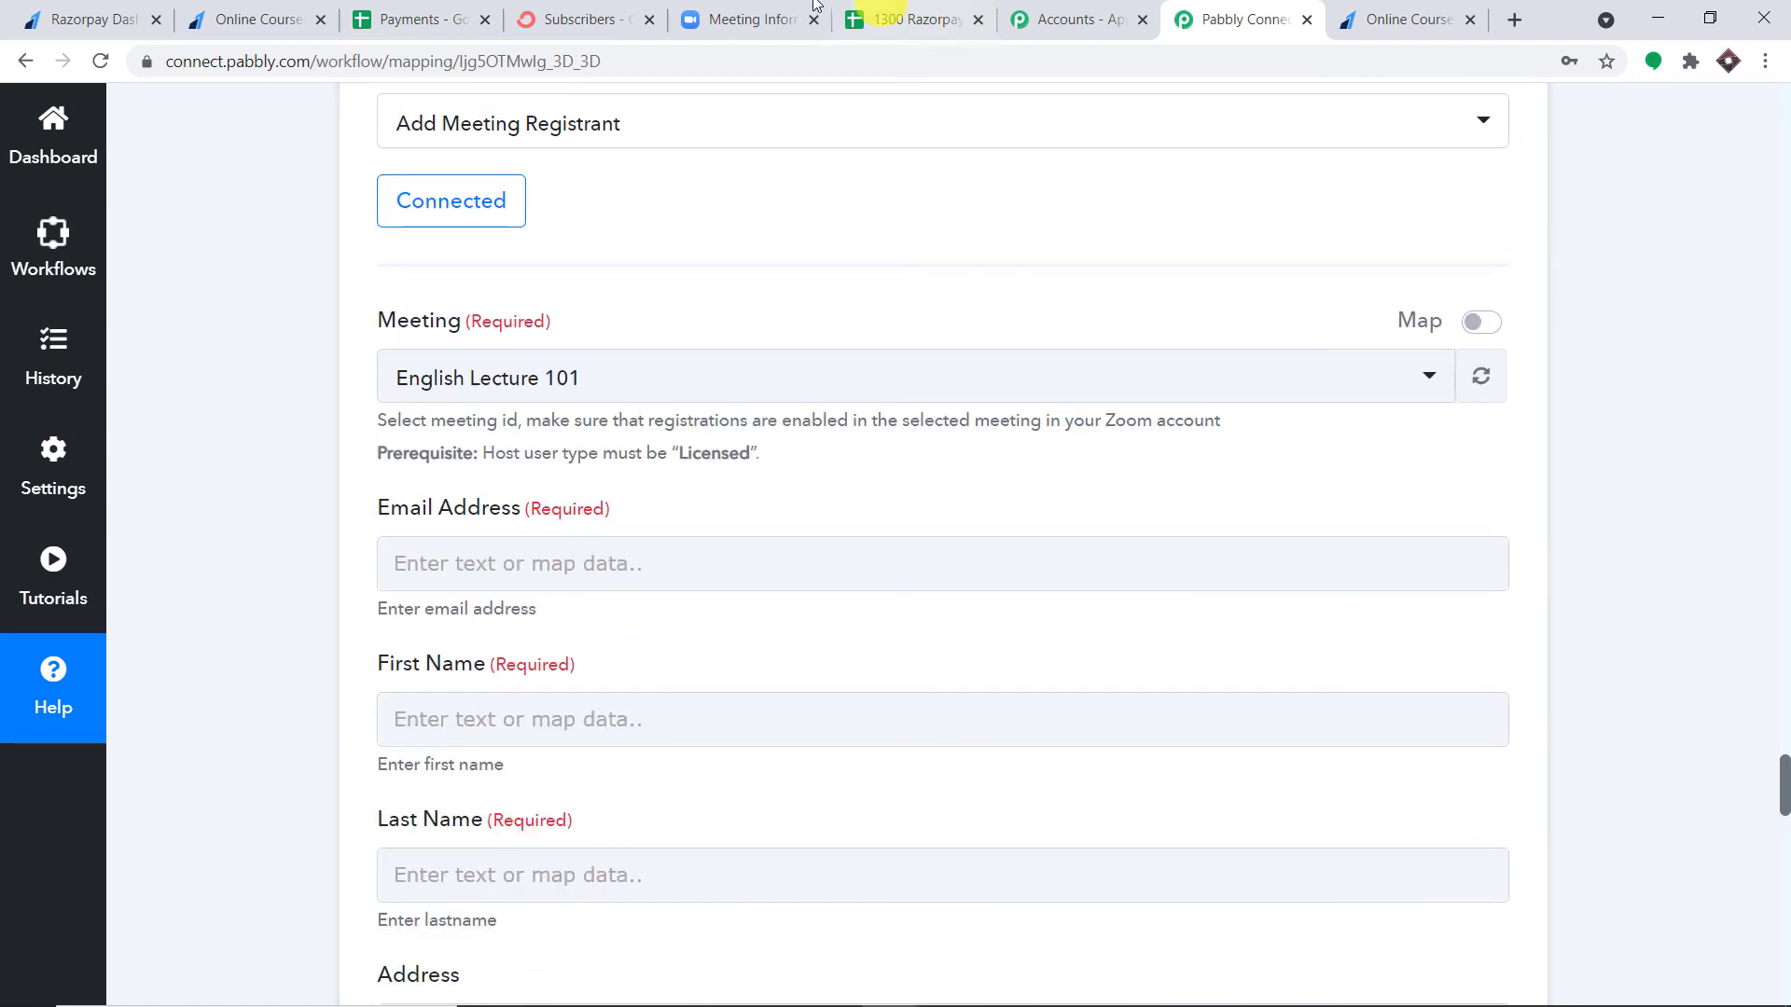
Step: In Zoom, close the registrants list of Yoga Sessions 101 and look through the upcoming and previous meetings
click(751, 18)
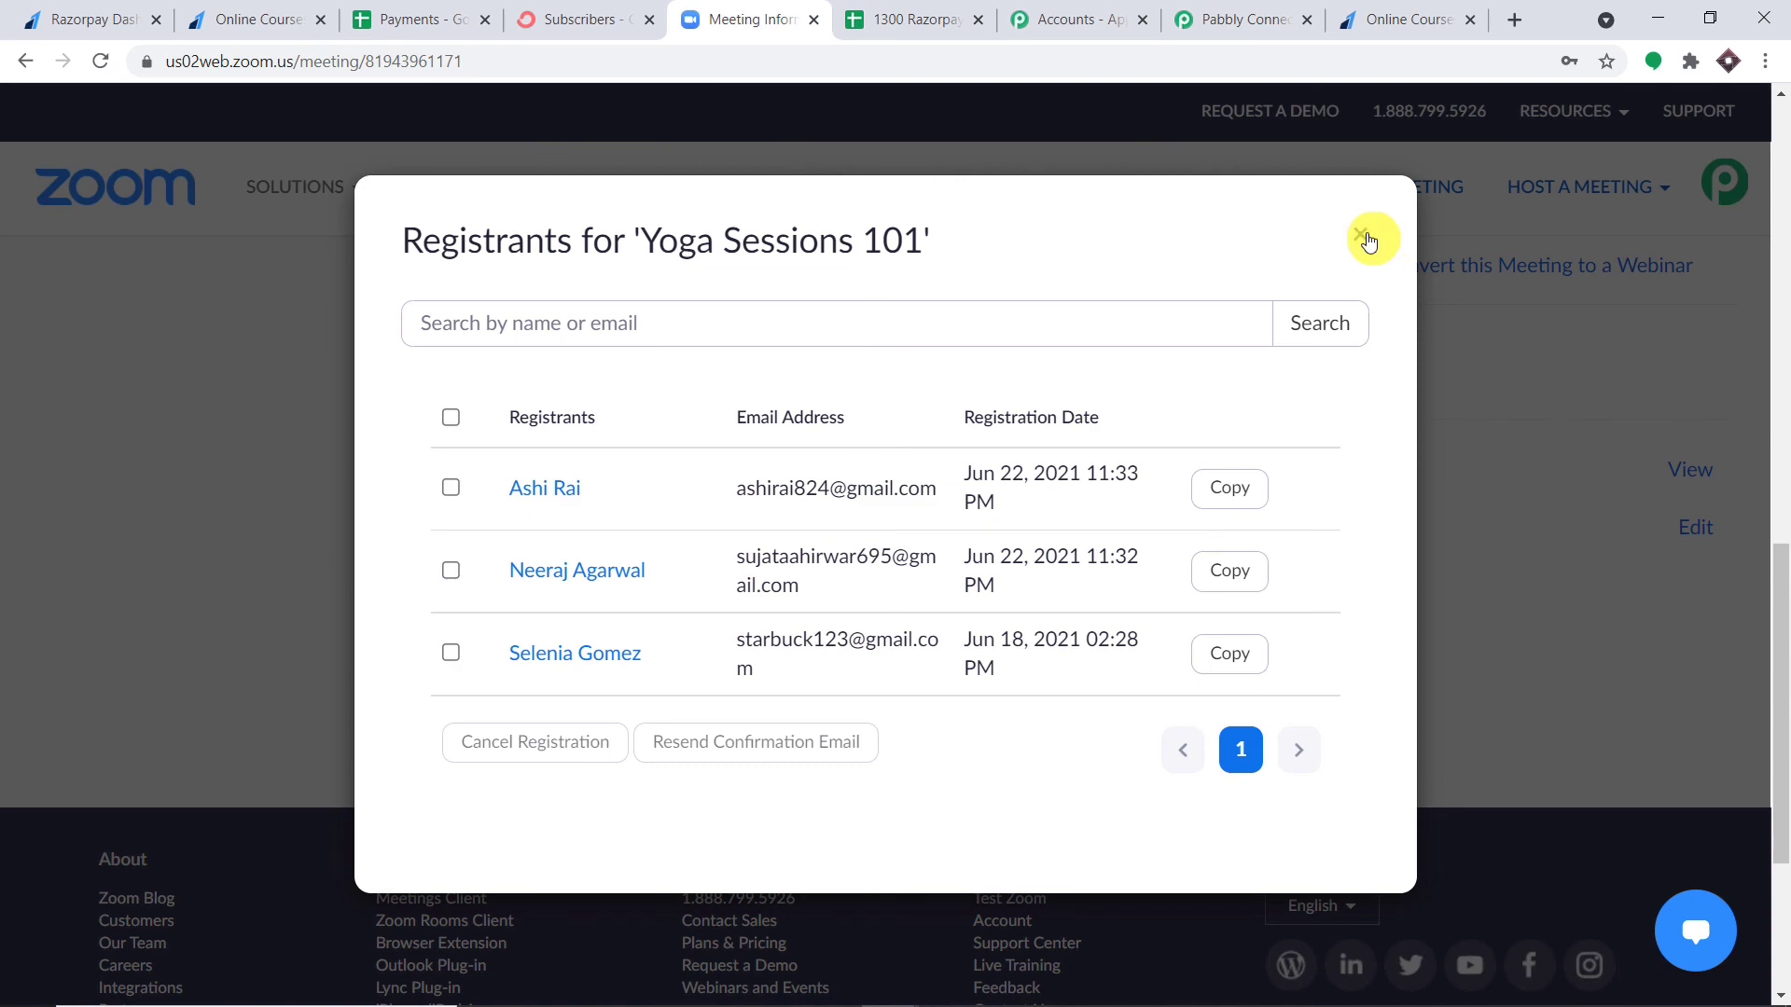
click(1367, 239)
scroll(839, 466, up, 6)
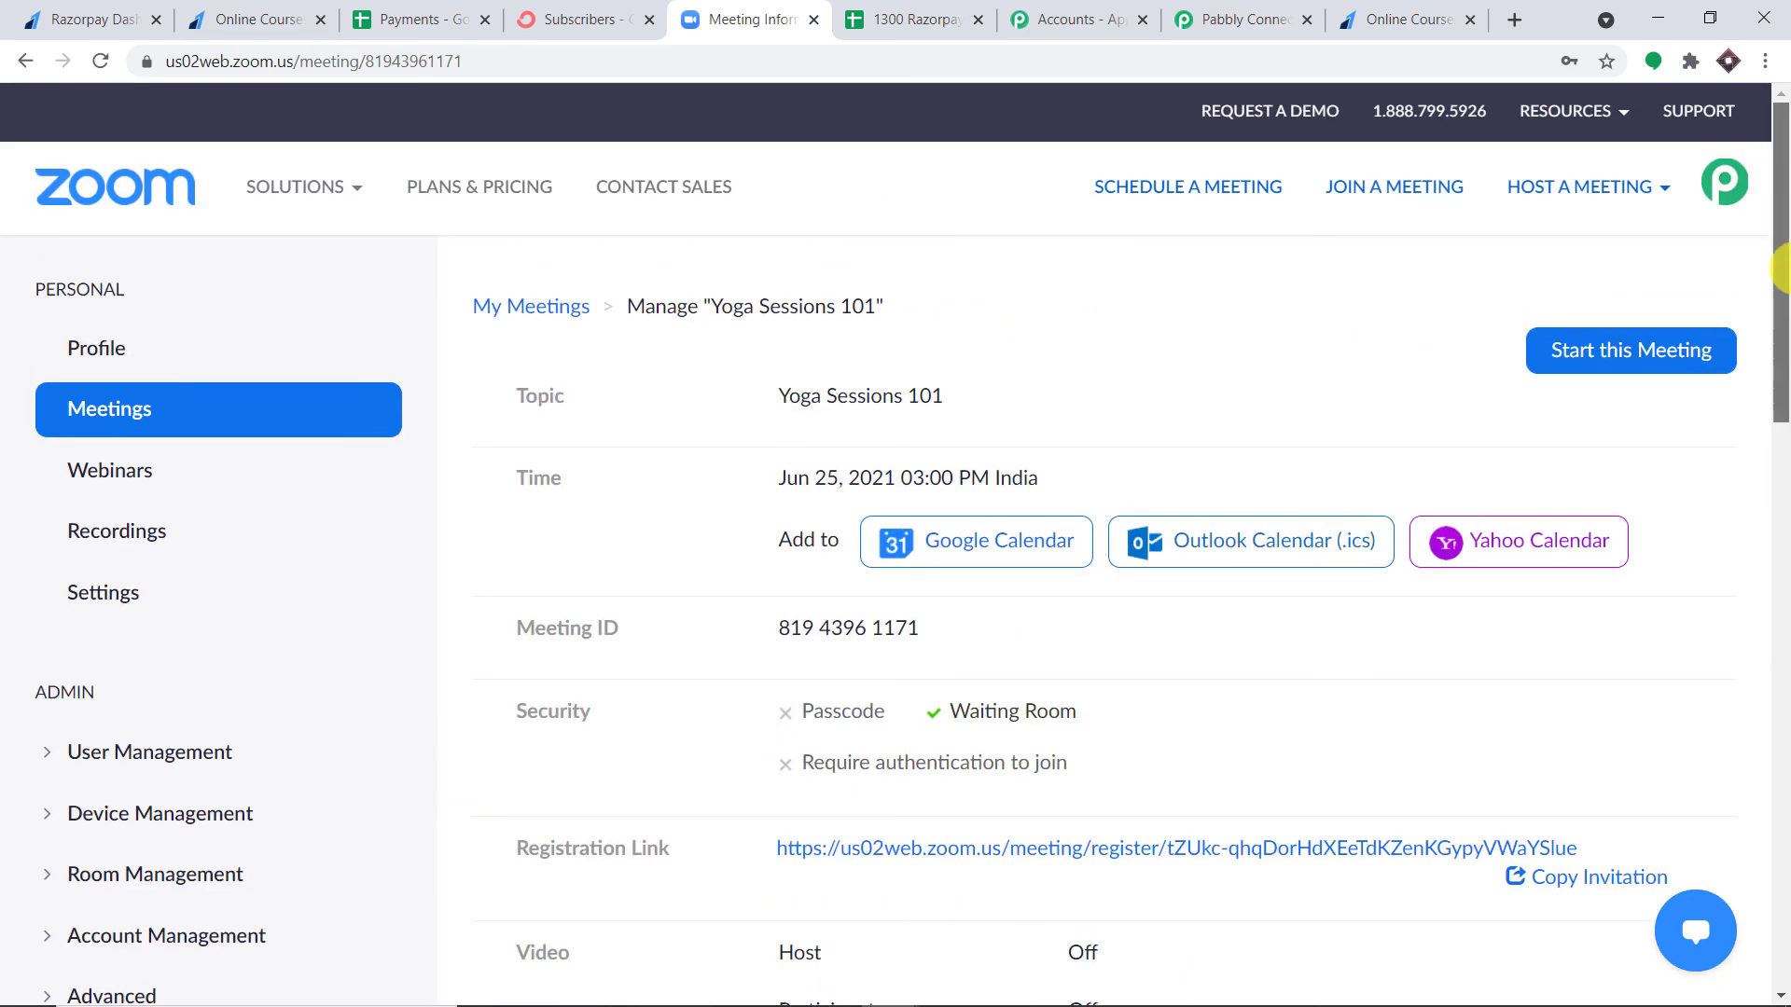
click(527, 317)
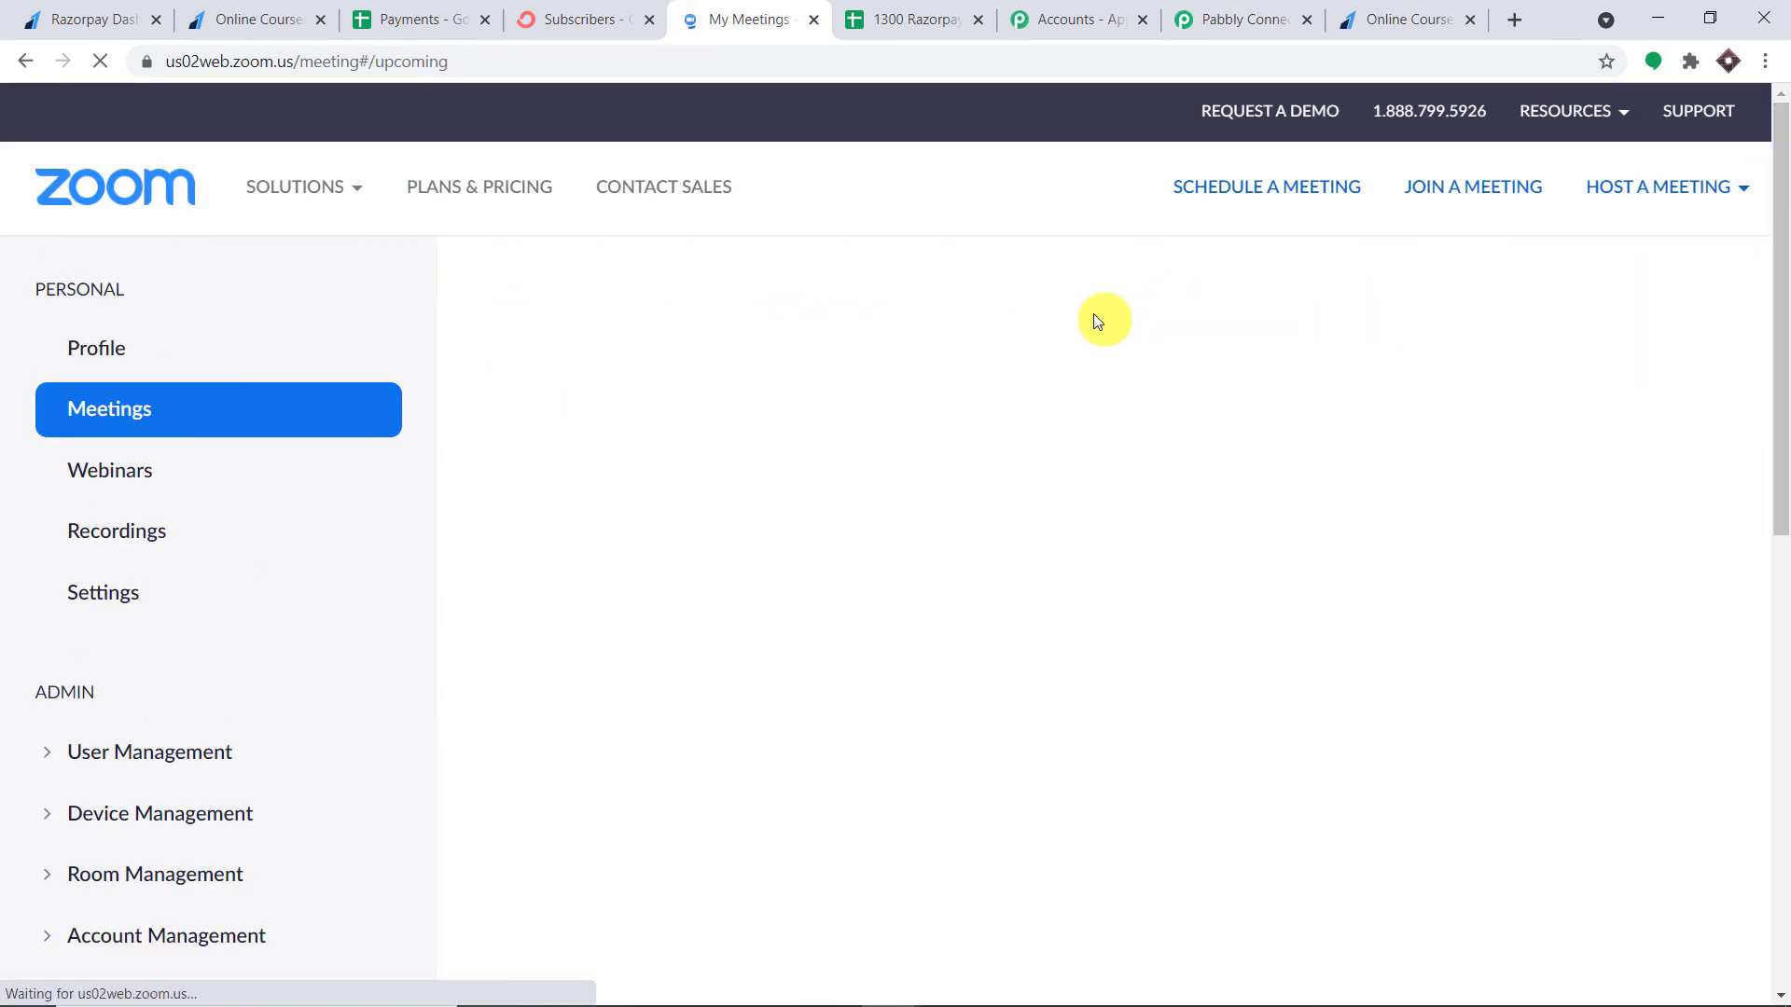
scroll(1035, 382, down, 5)
scroll(1033, 396, down, 5)
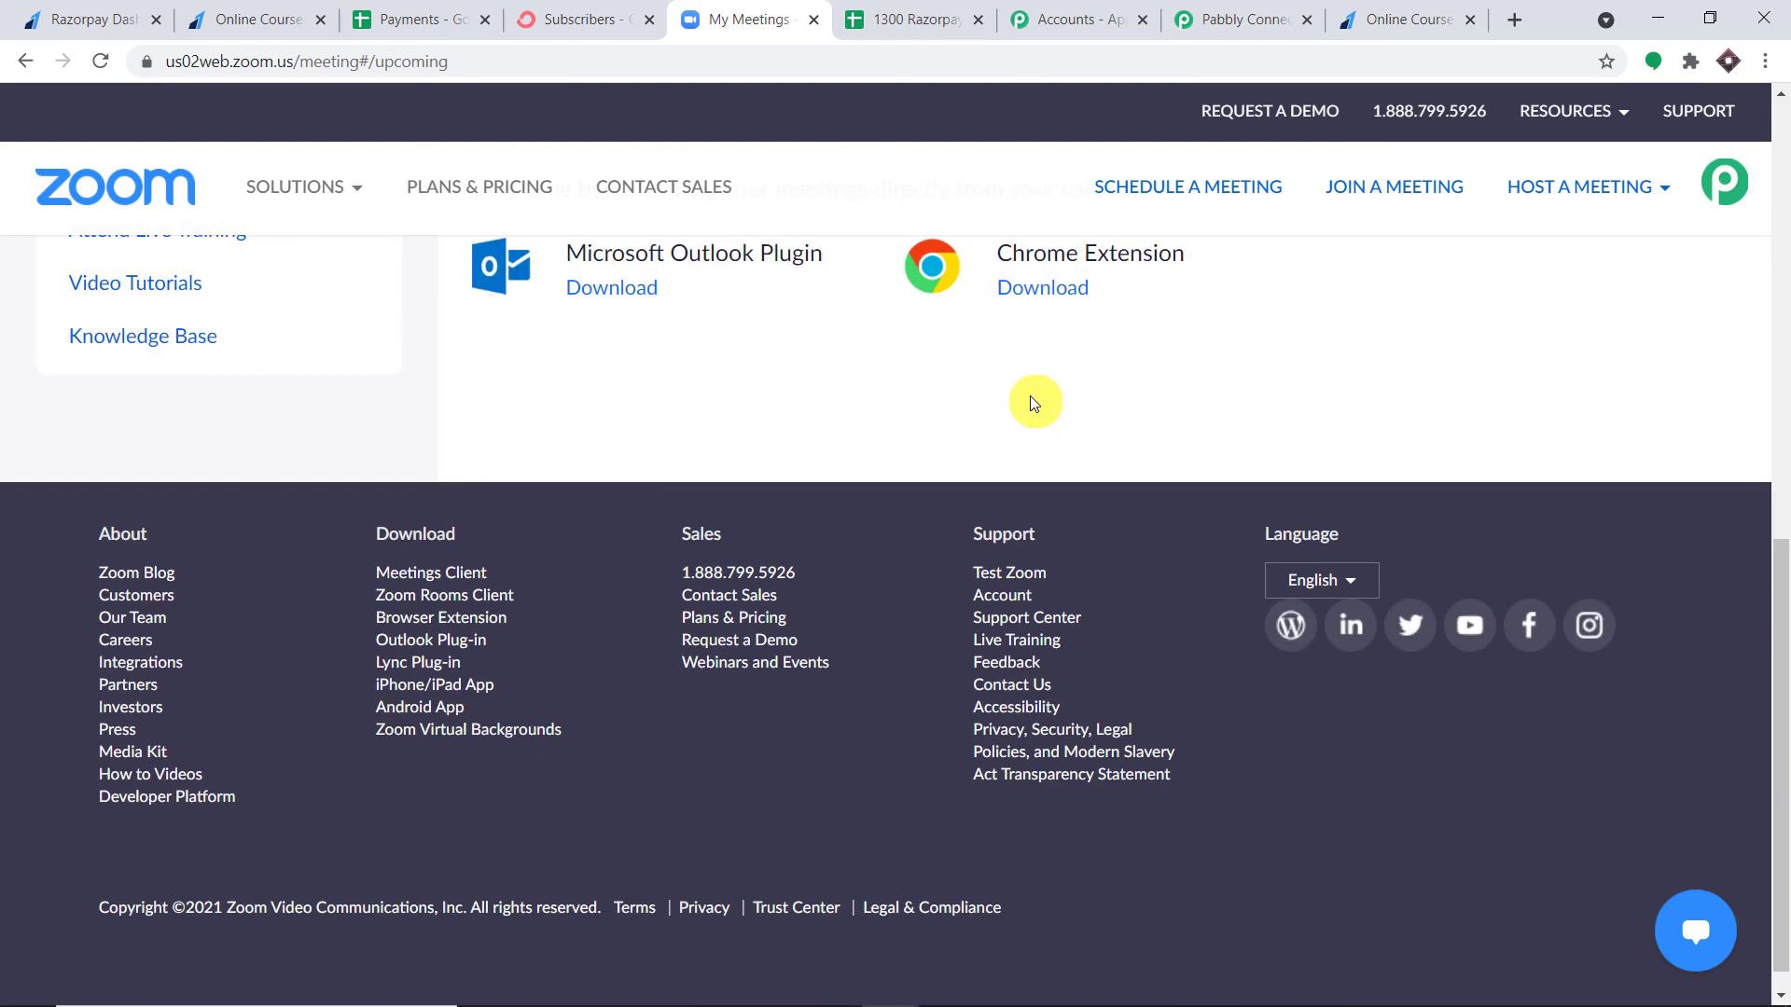
scroll(1054, 390, up, 10)
click(744, 380)
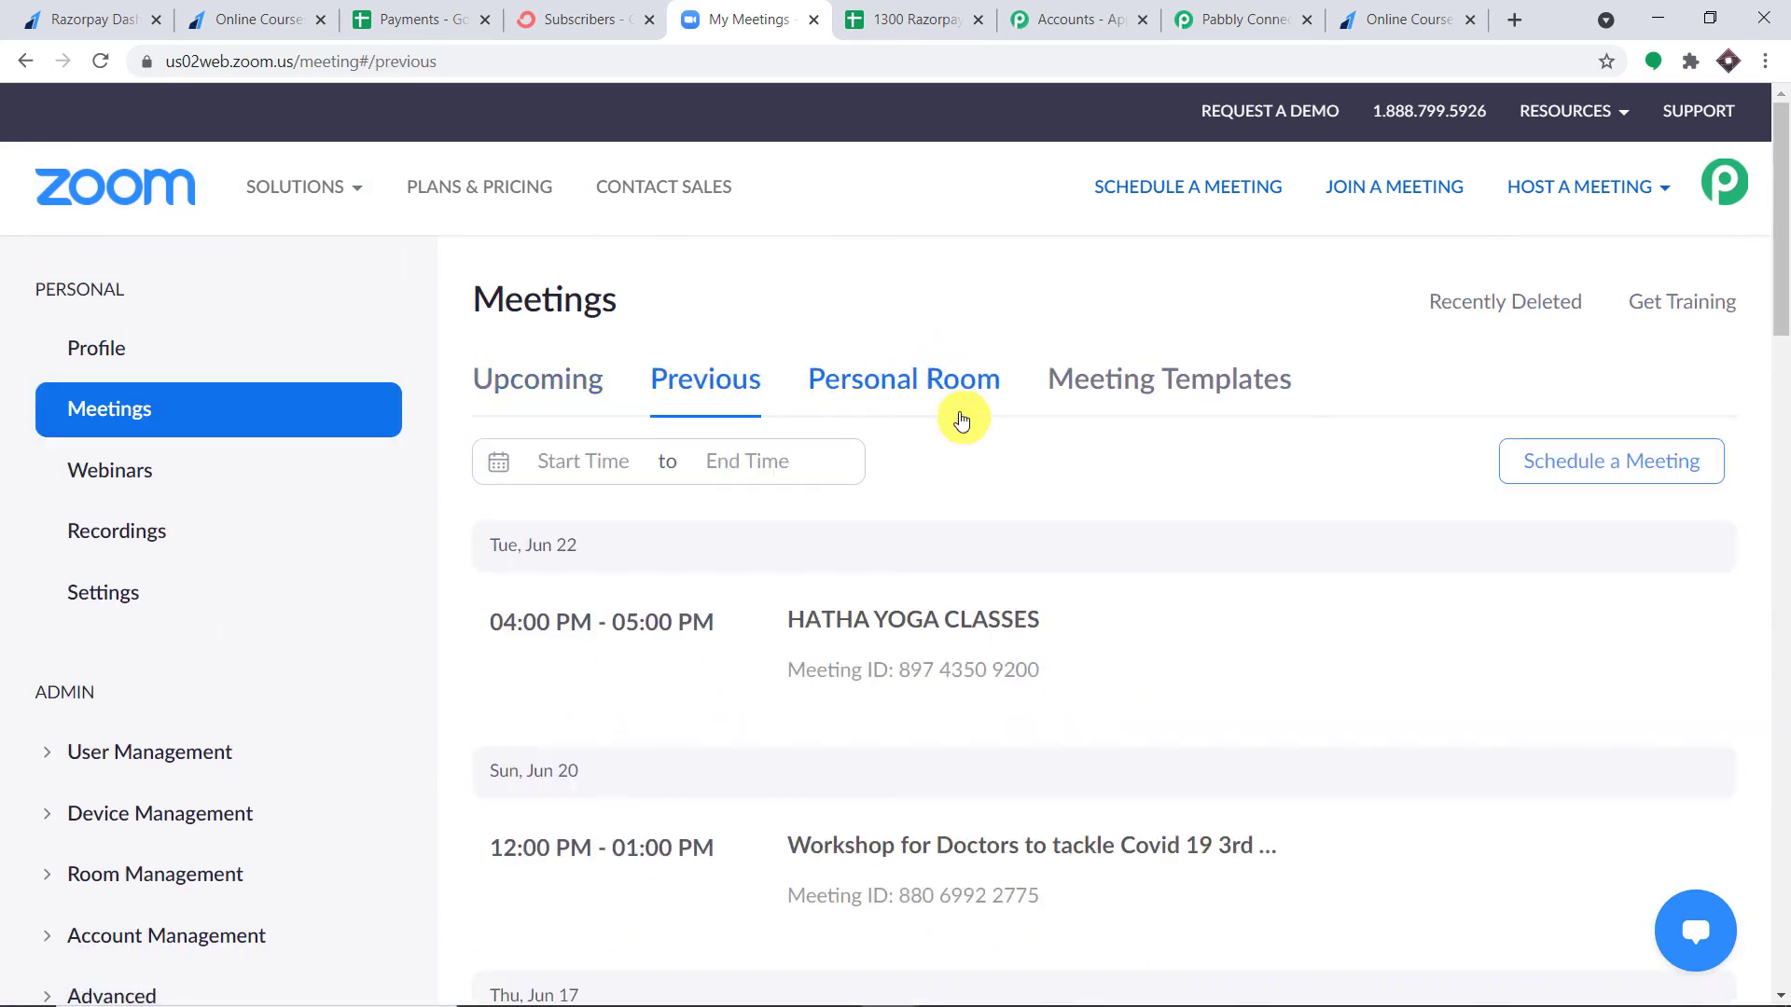
scroll(1017, 480, down, 18)
scroll(1016, 478, down, 8)
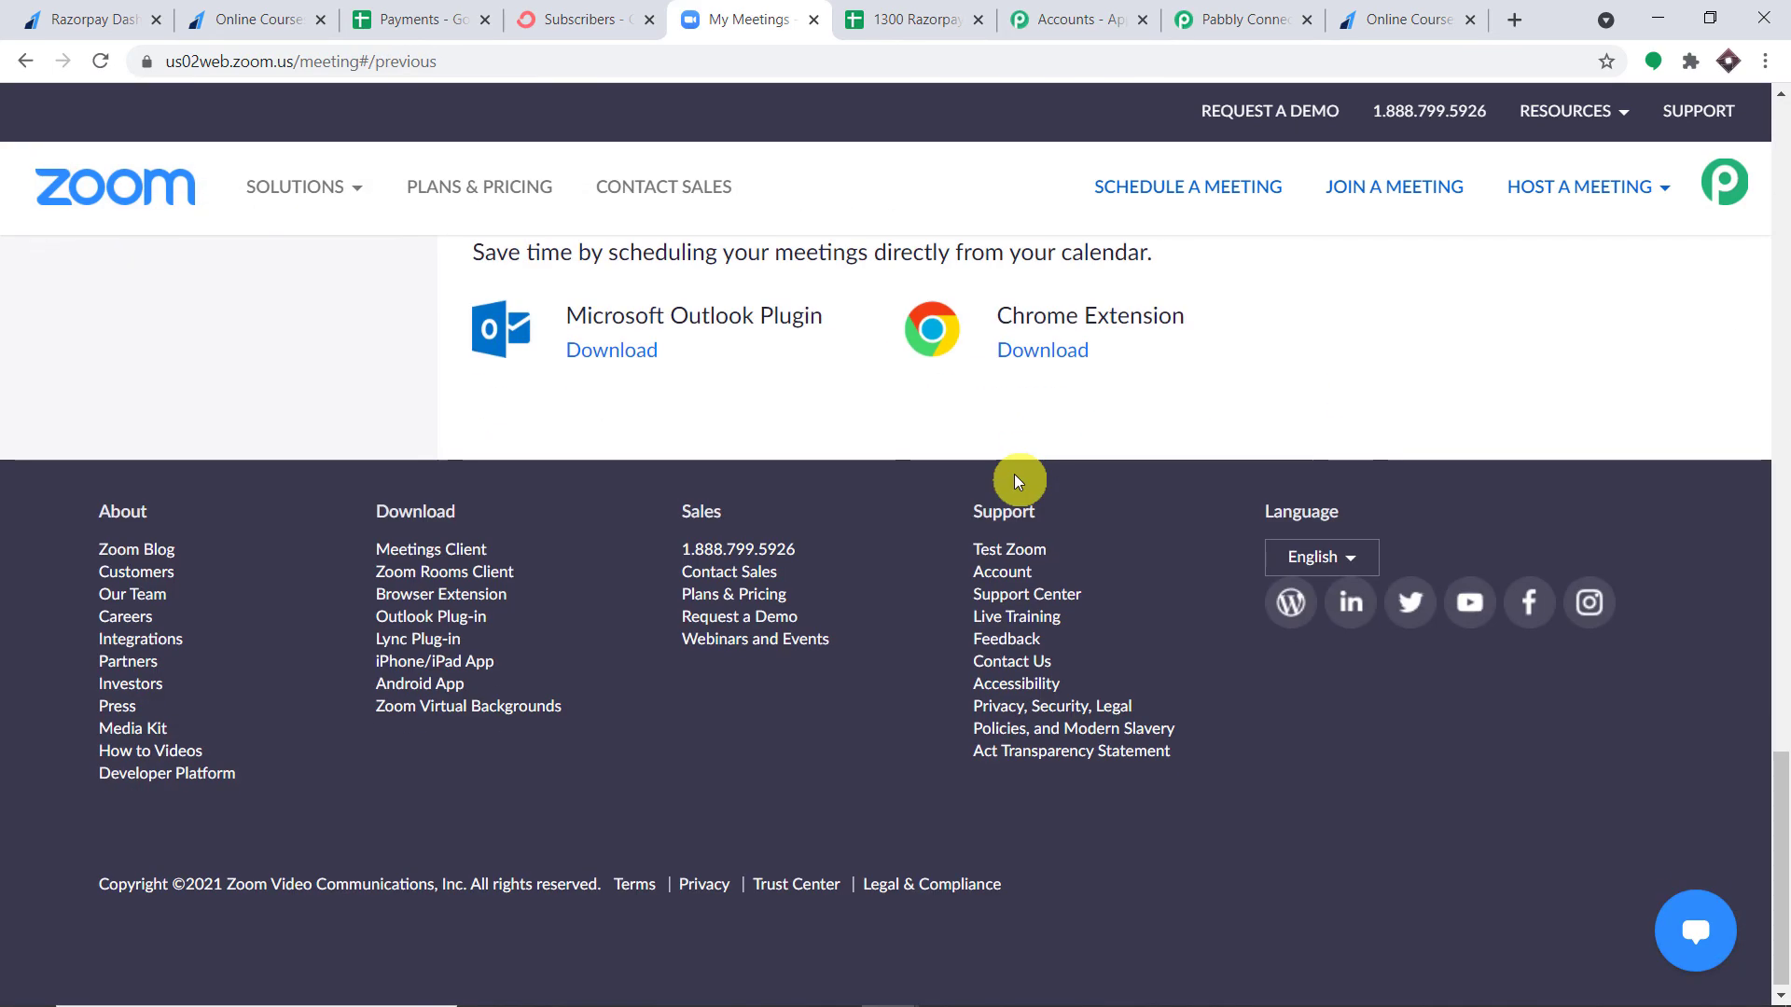
scroll(1011, 471, up, 15)
Step: Return to Pabbly Connect and check which meetings the registrant action offers, without changing the selection
click(1245, 19)
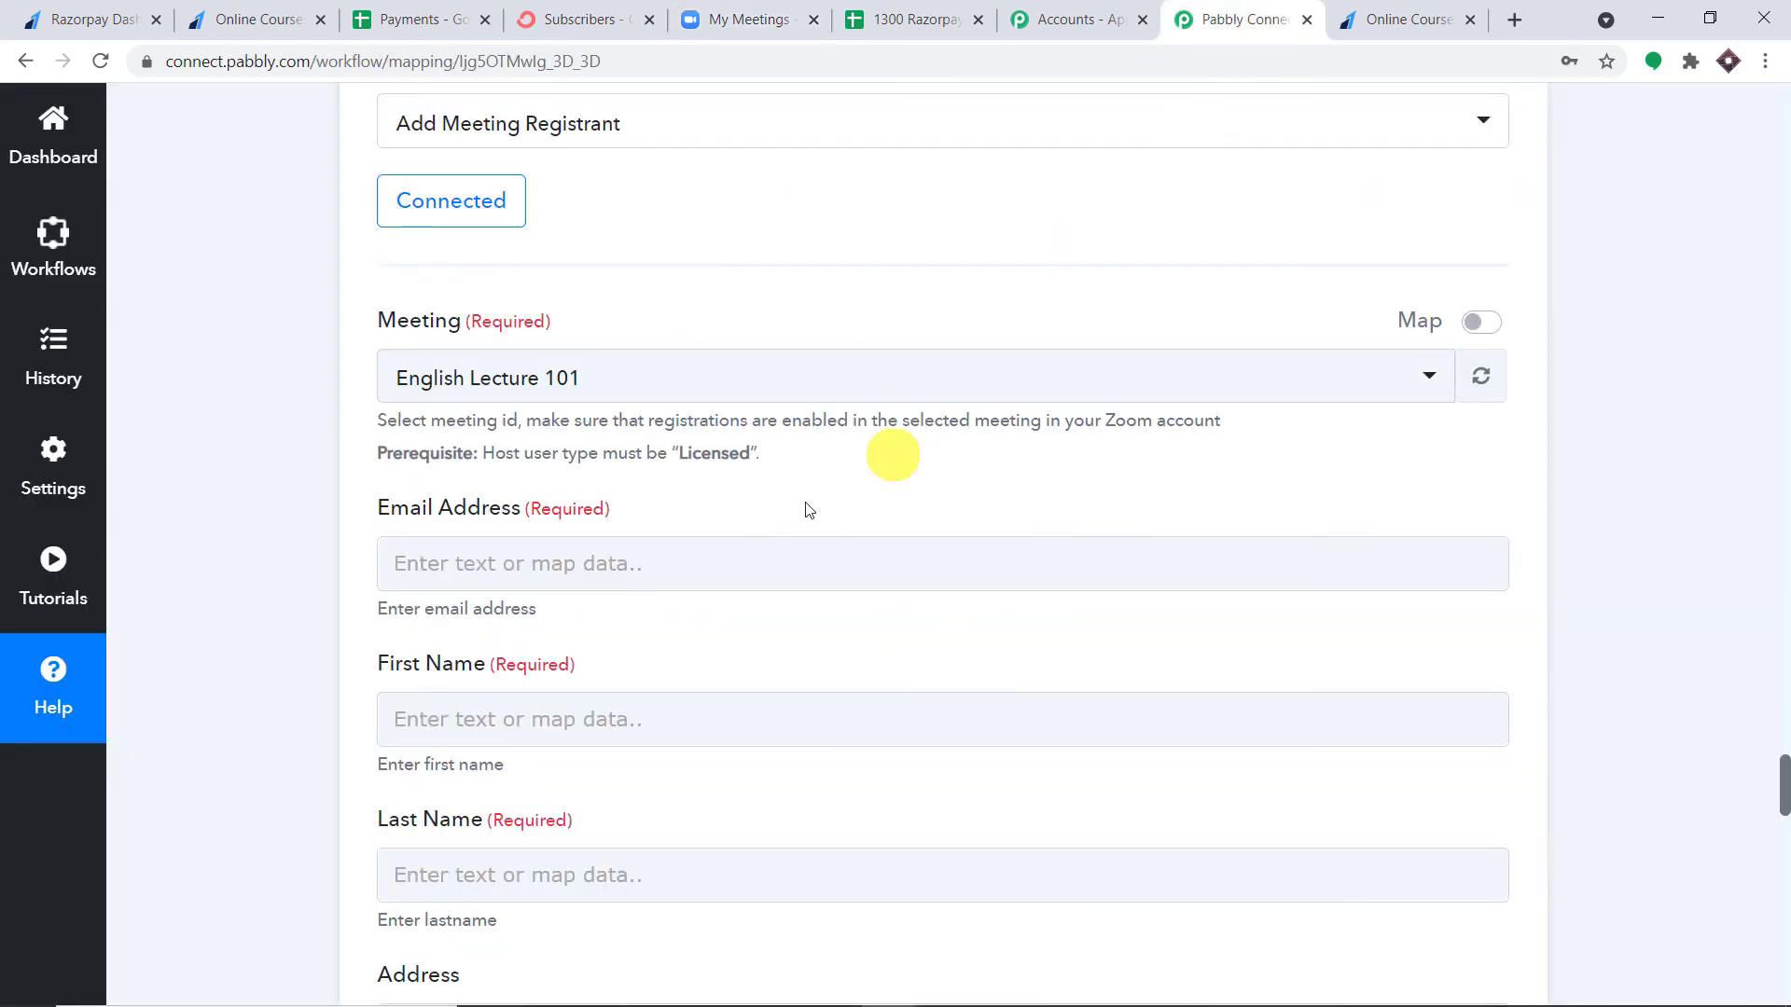
click(767, 390)
scroll(703, 664, down, 3)
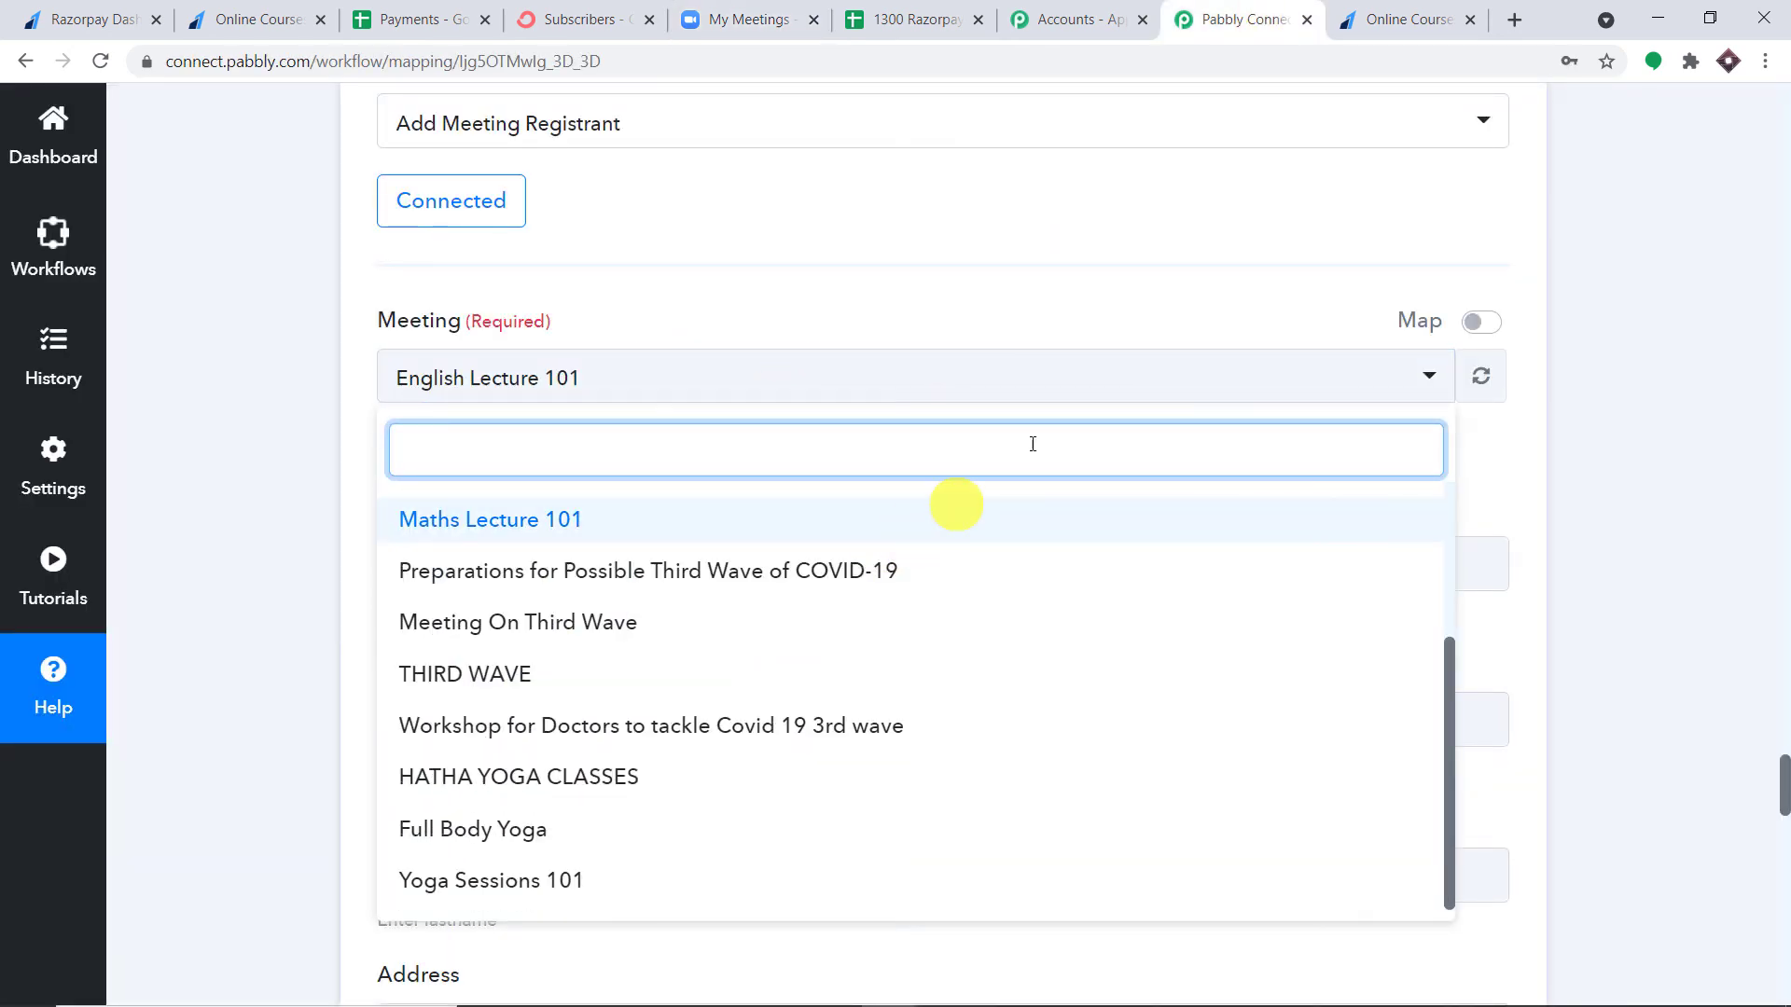
click(1625, 271)
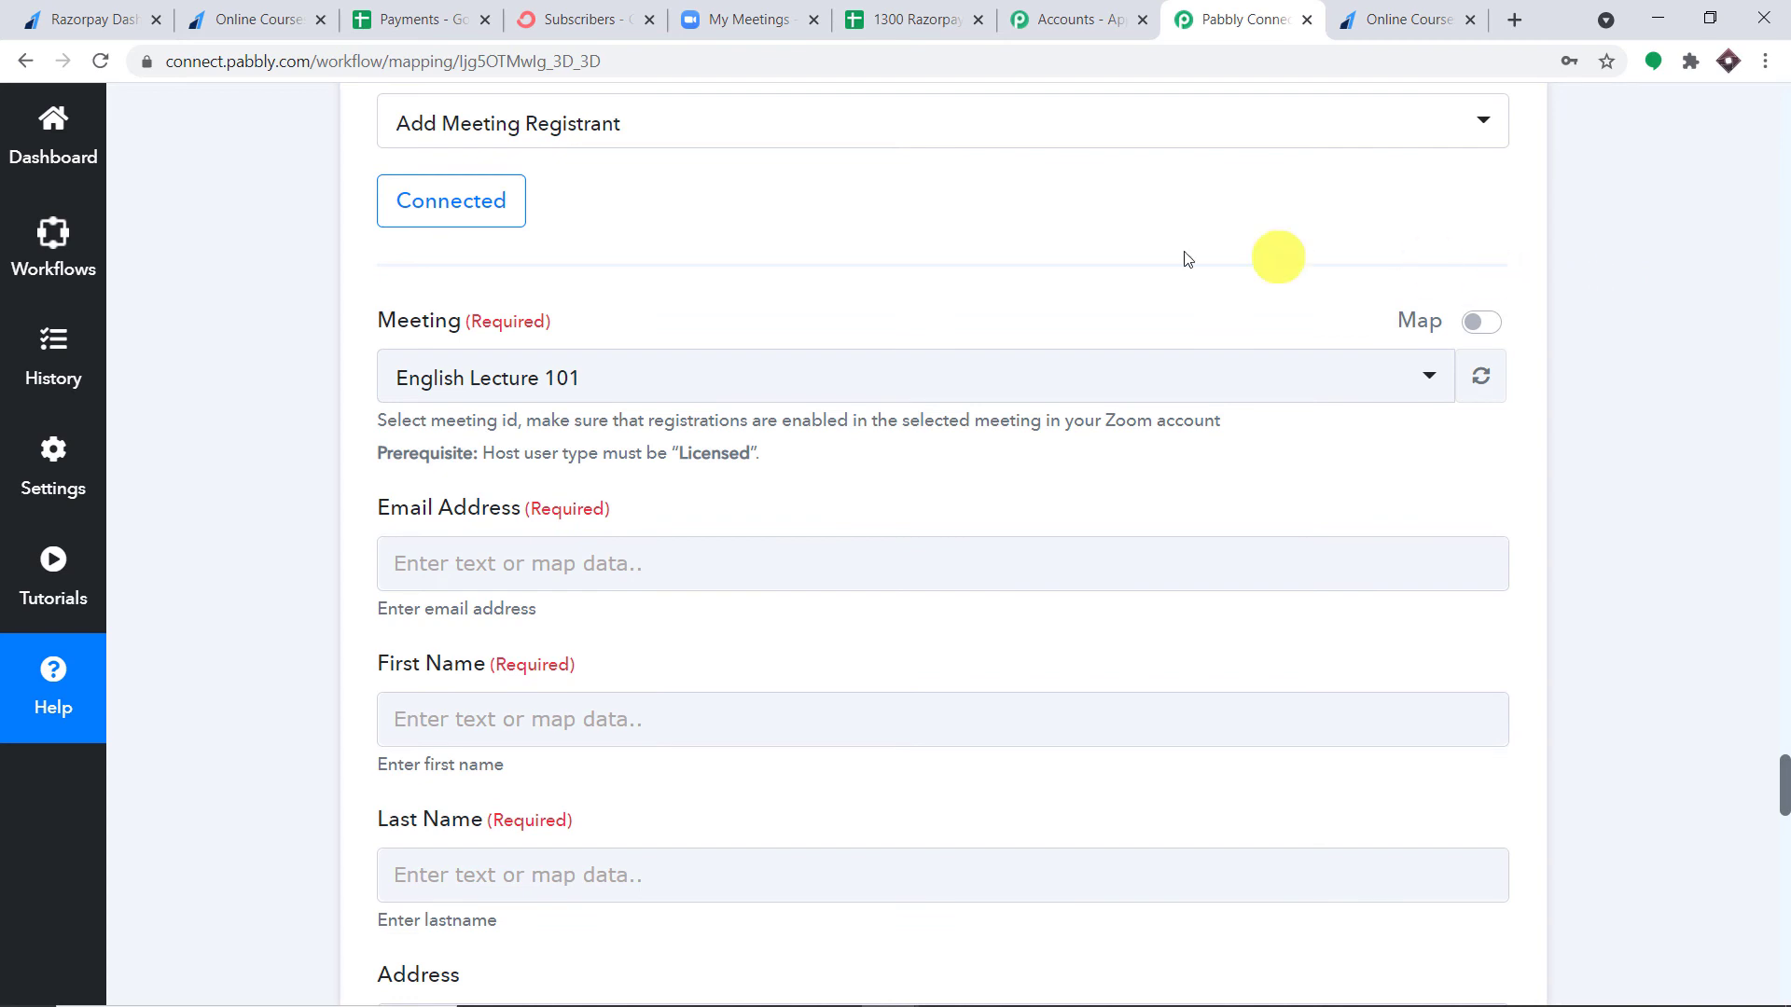
Step: Start scheduling a new meeting in Zoom and set its topic to Advanced Yoga
click(756, 18)
scroll(1127, 310, up, 10)
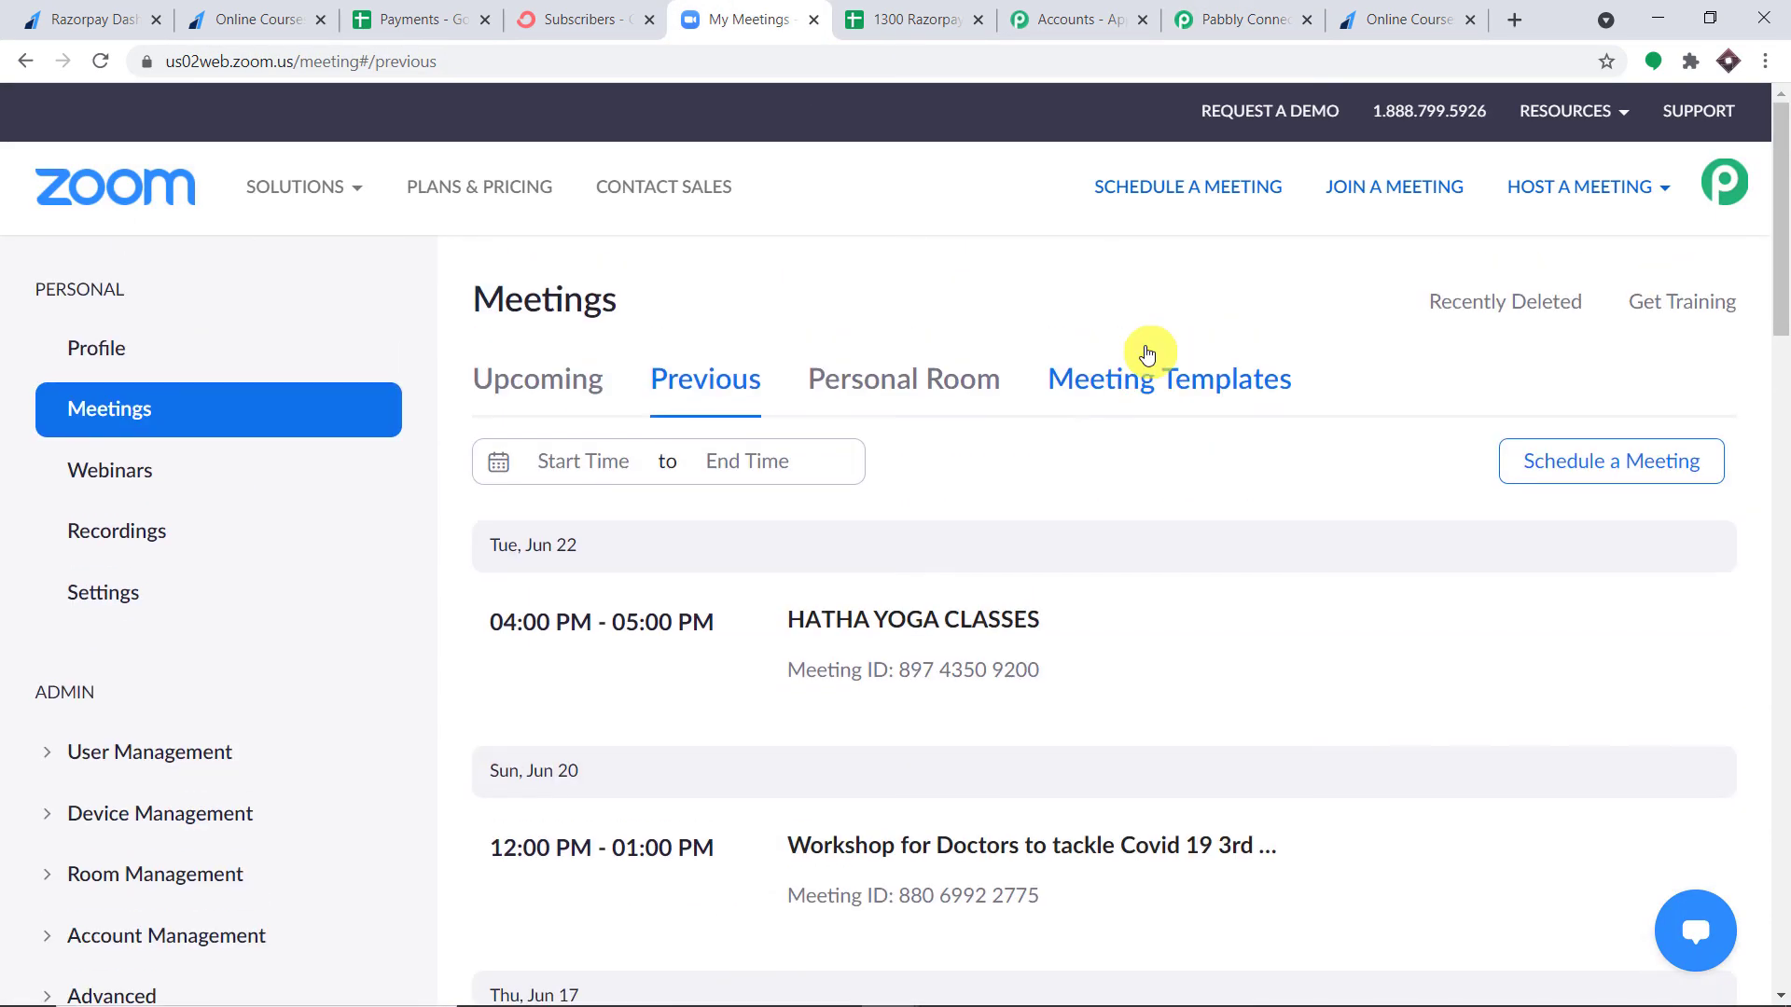
click(1628, 464)
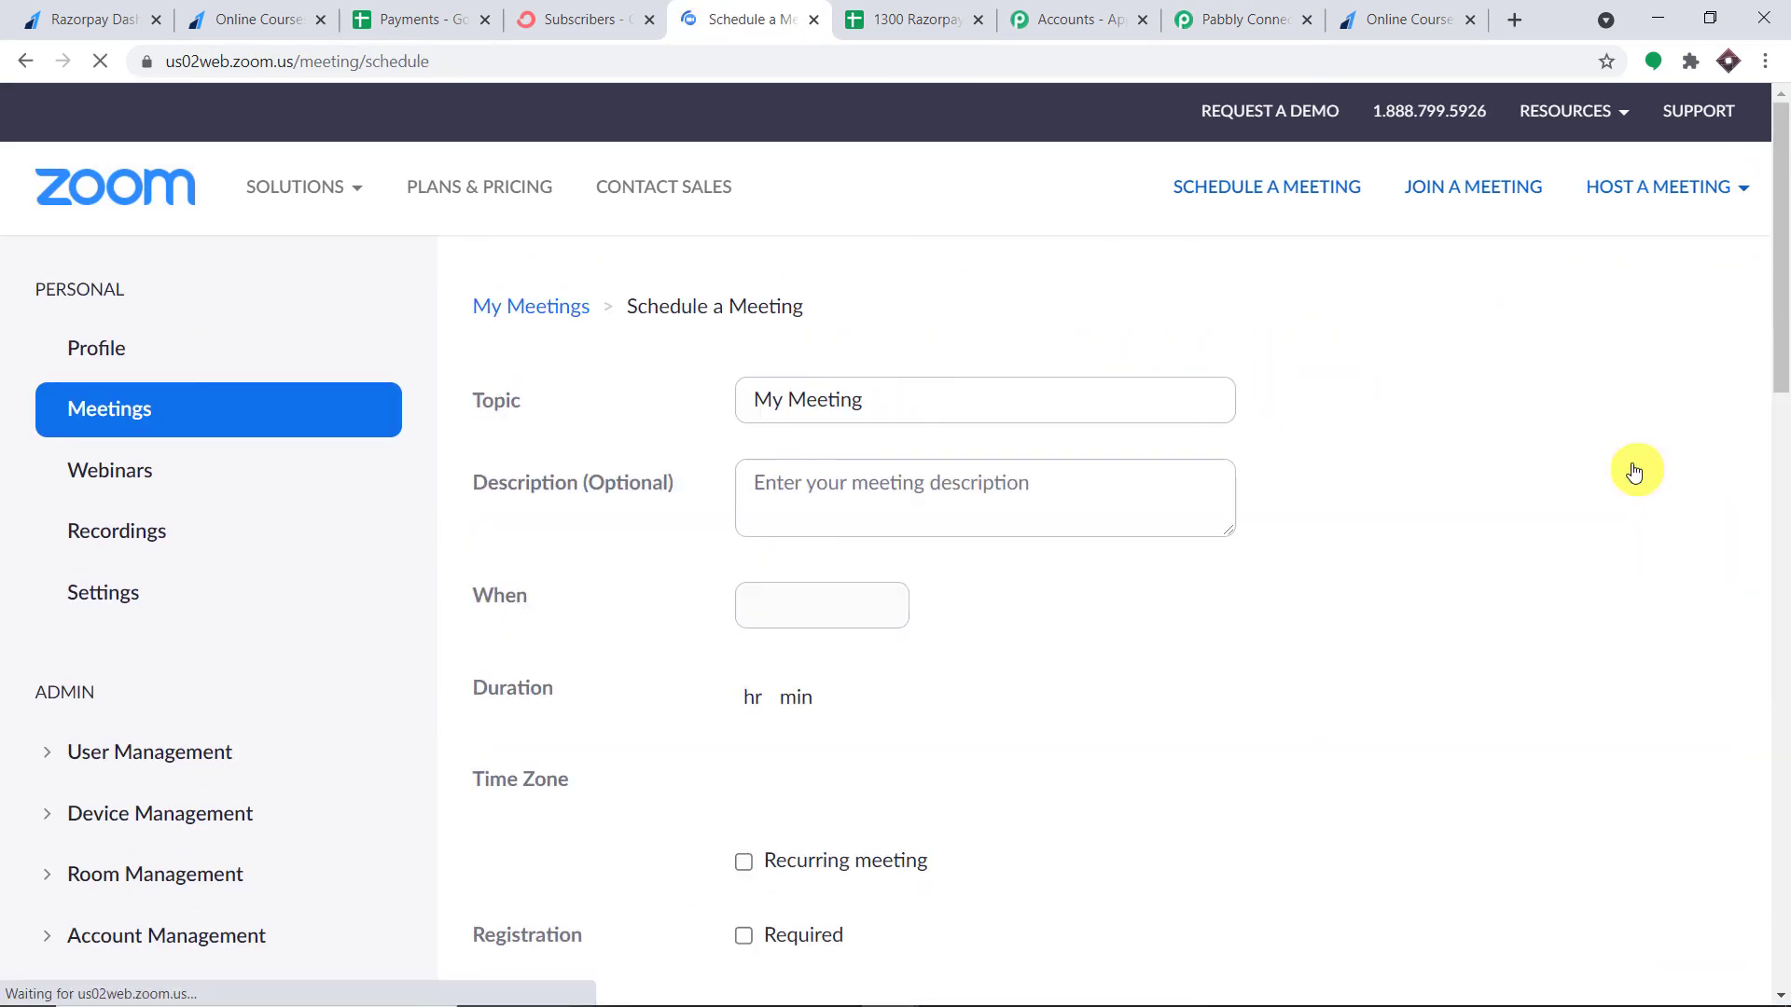
click(931, 405)
drag(931, 405, 663, 443)
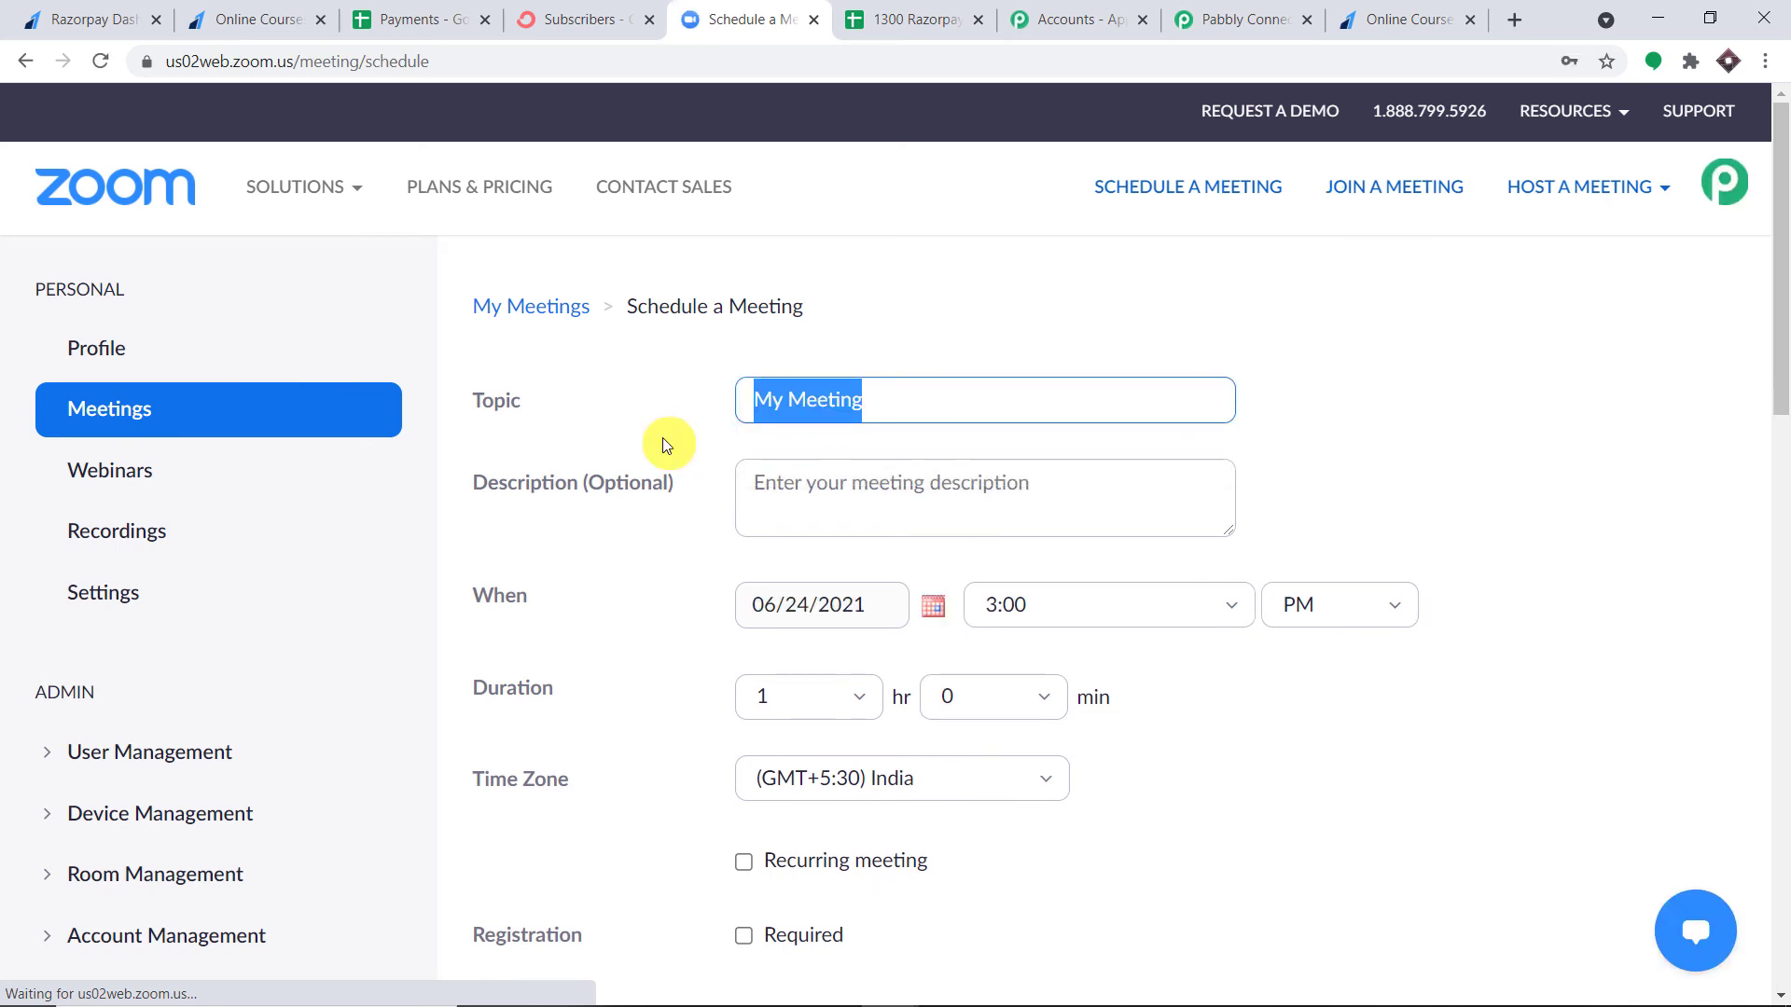
key(BackSpace)
text(Y)
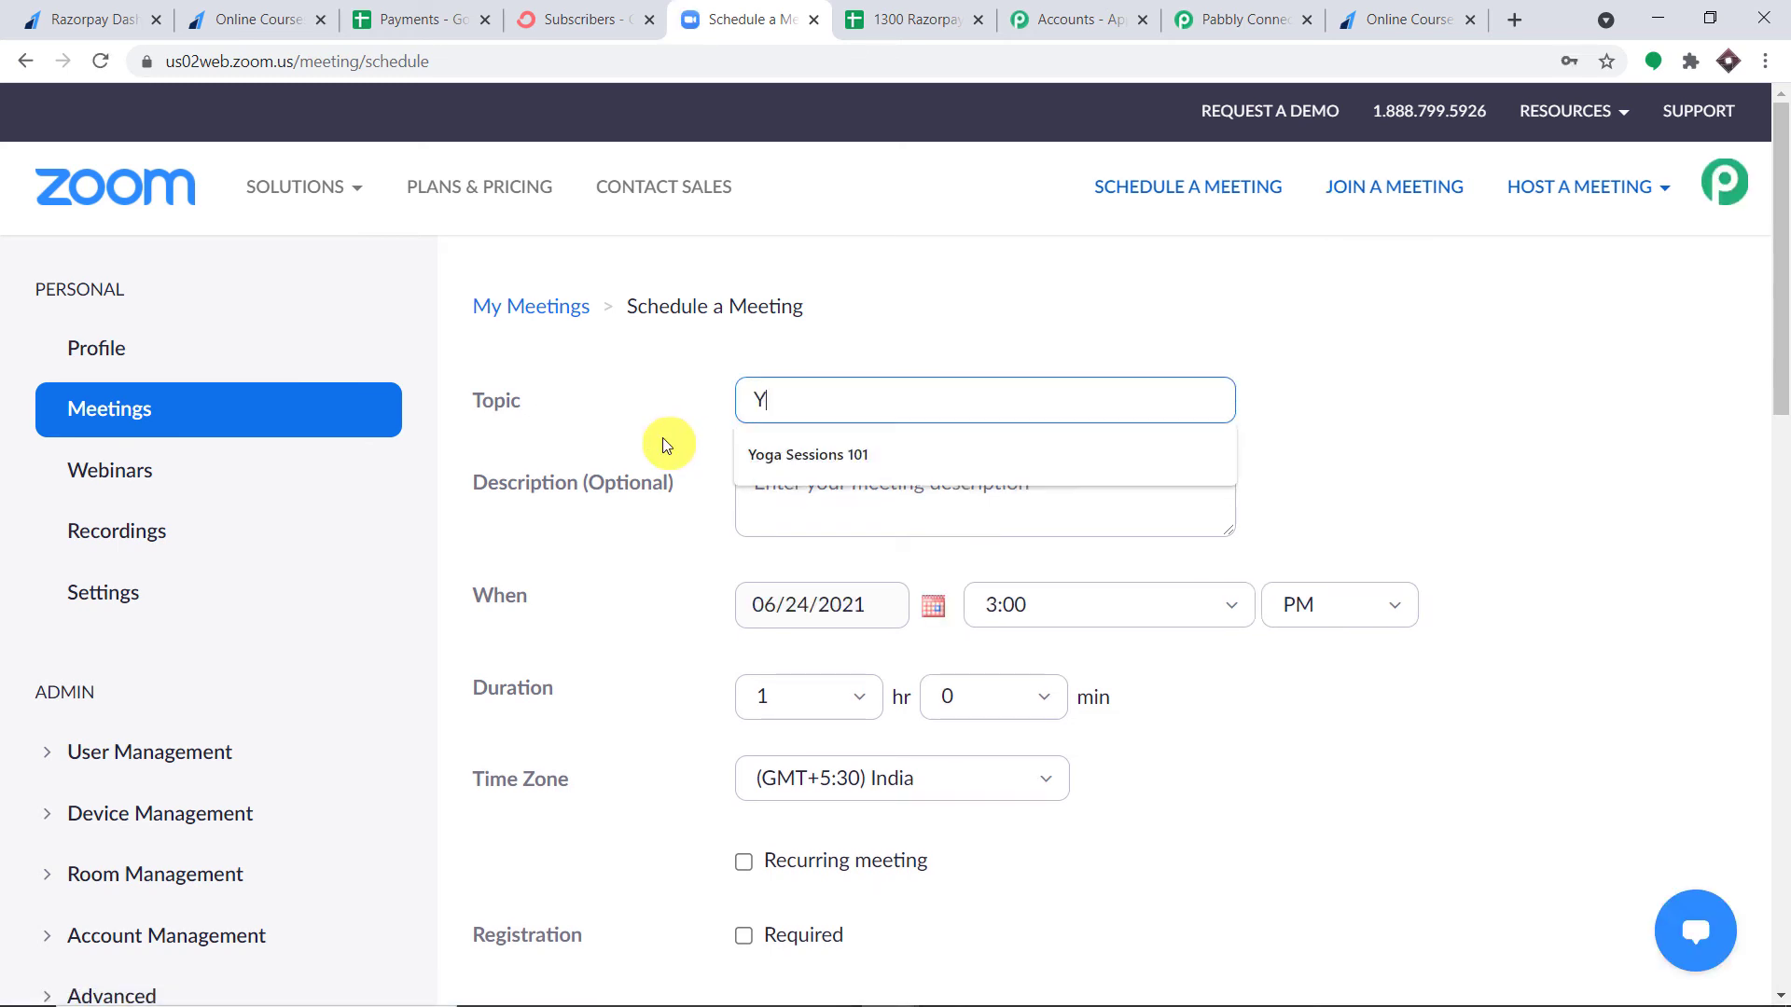
text(oga 1)
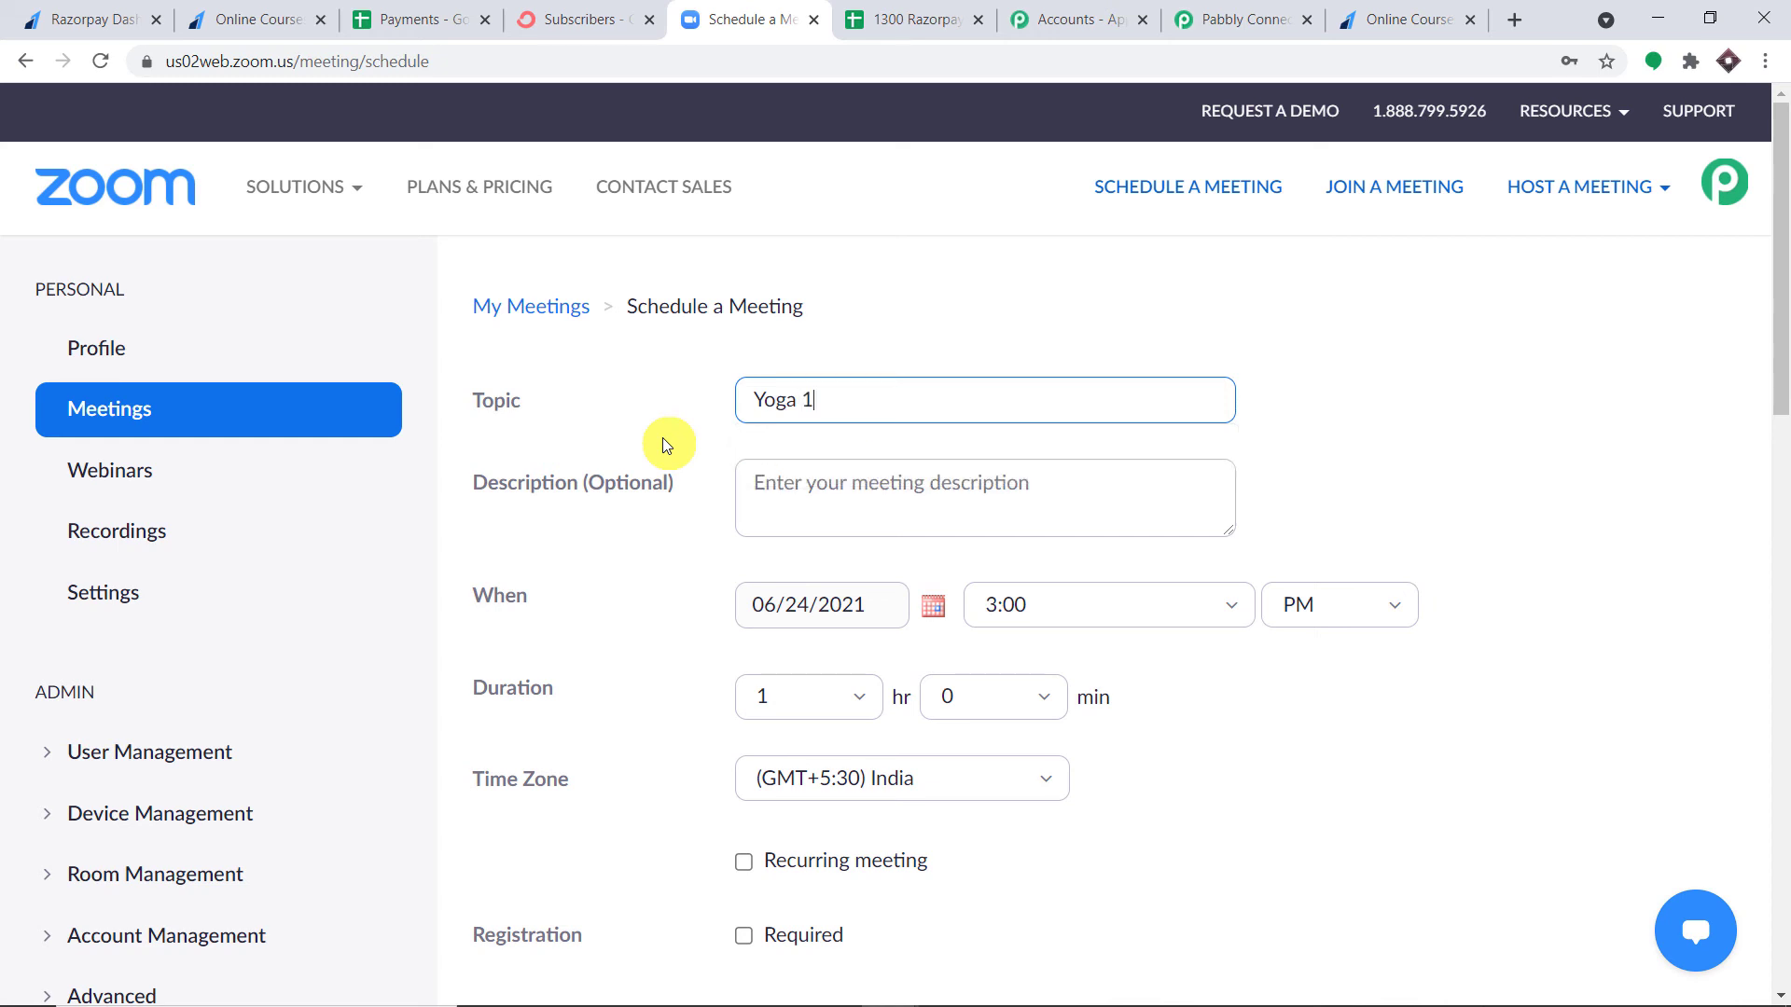
text(02)
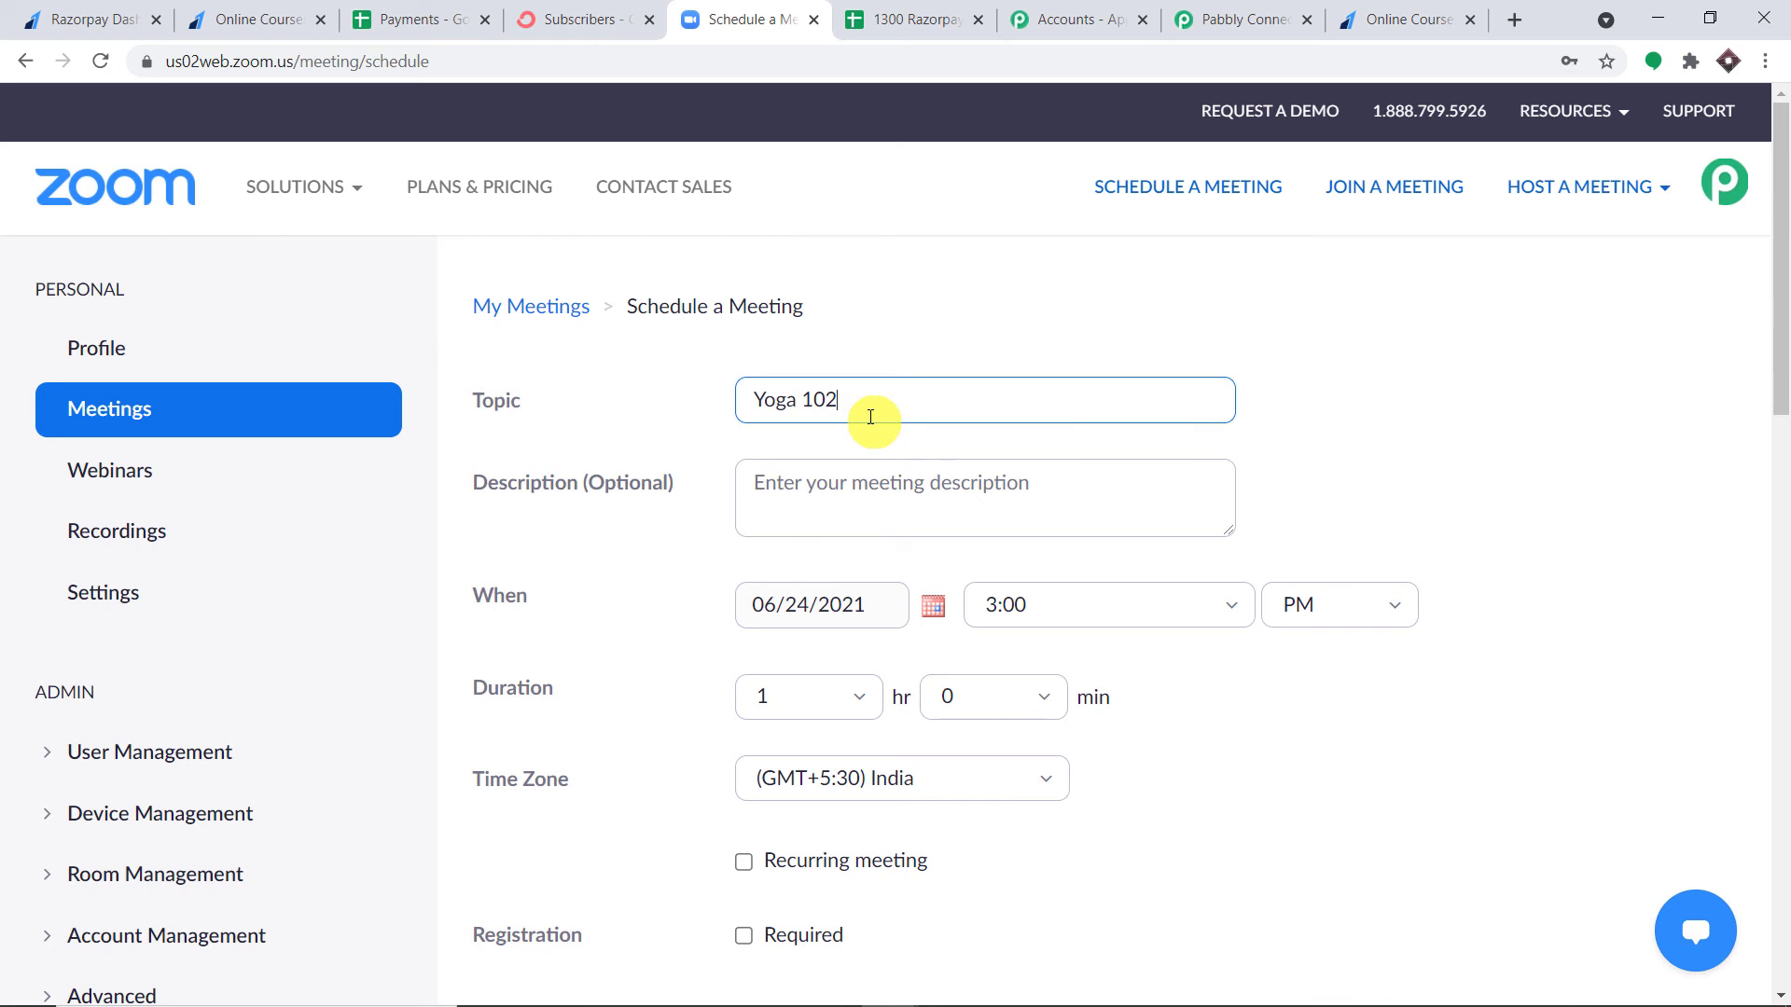
key(BackSpace)
key(BackSpace)
key(BackSpace)
text(f)
key(BackSpace)
key(BackSpace)
key(BackSpace)
key(BackSpace)
key(BackSpace)
key(BackSpace)
key(BackSpace)
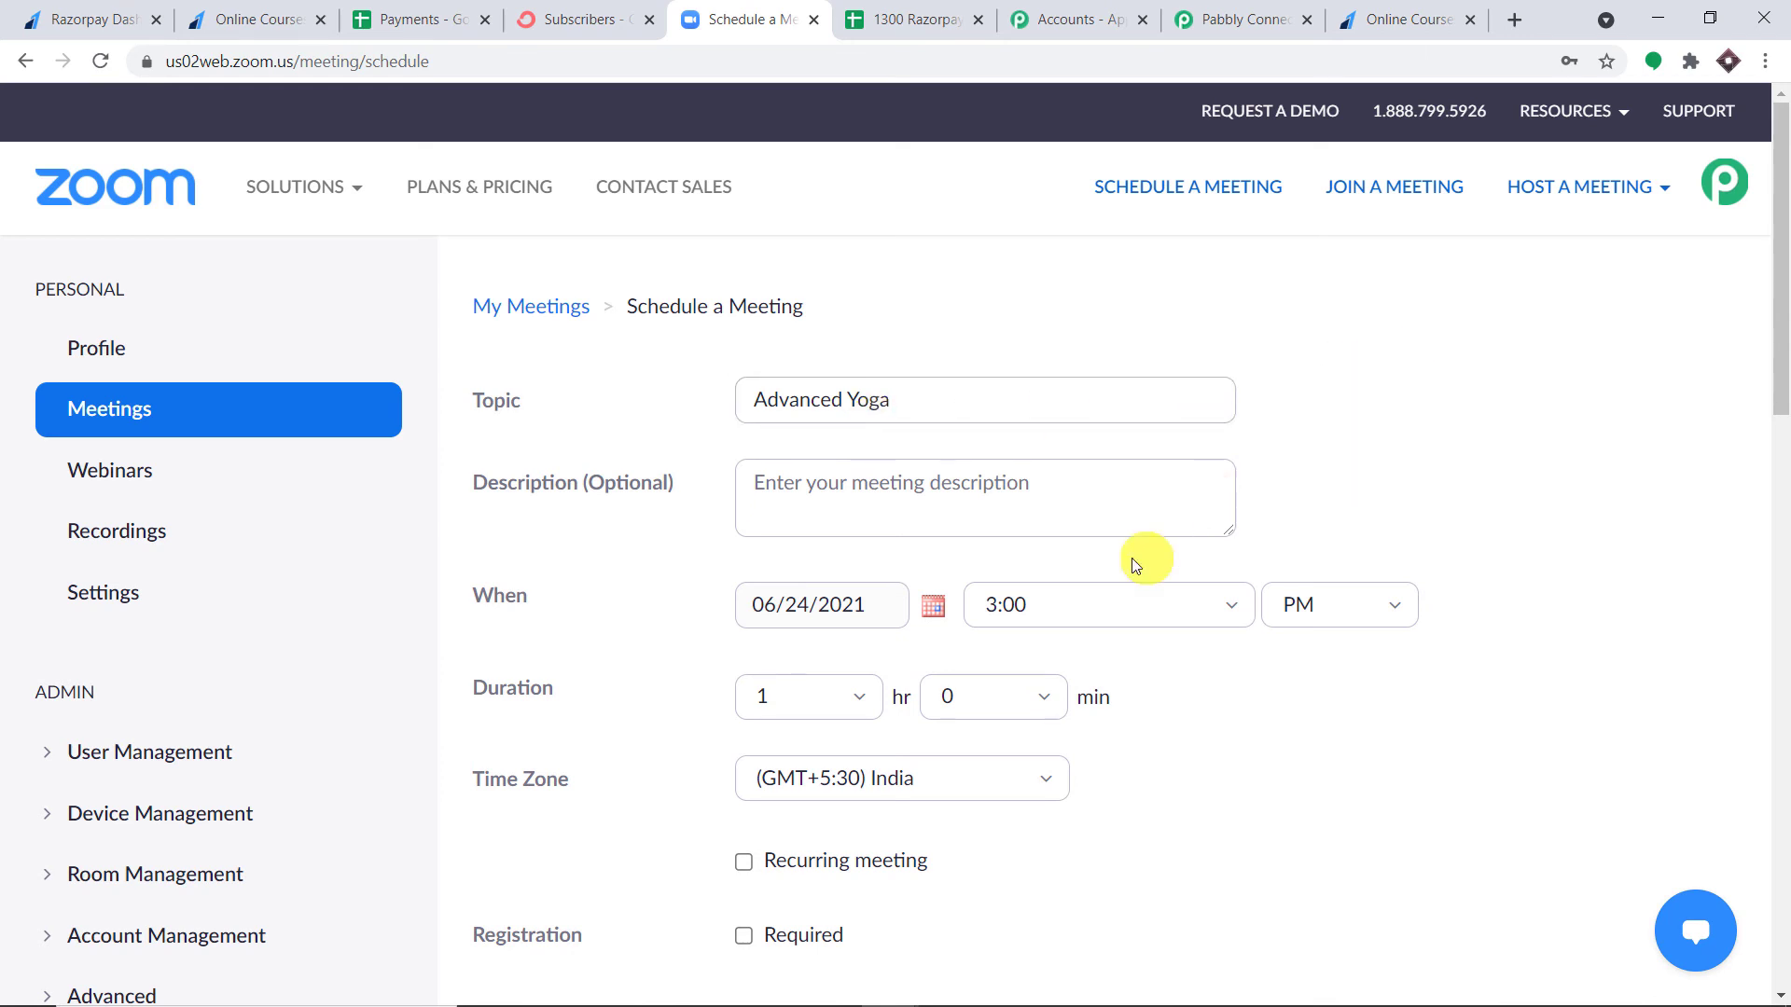
Step: Set the meeting date to 06/30/2021, make registration required, and save the meeting
click(947, 606)
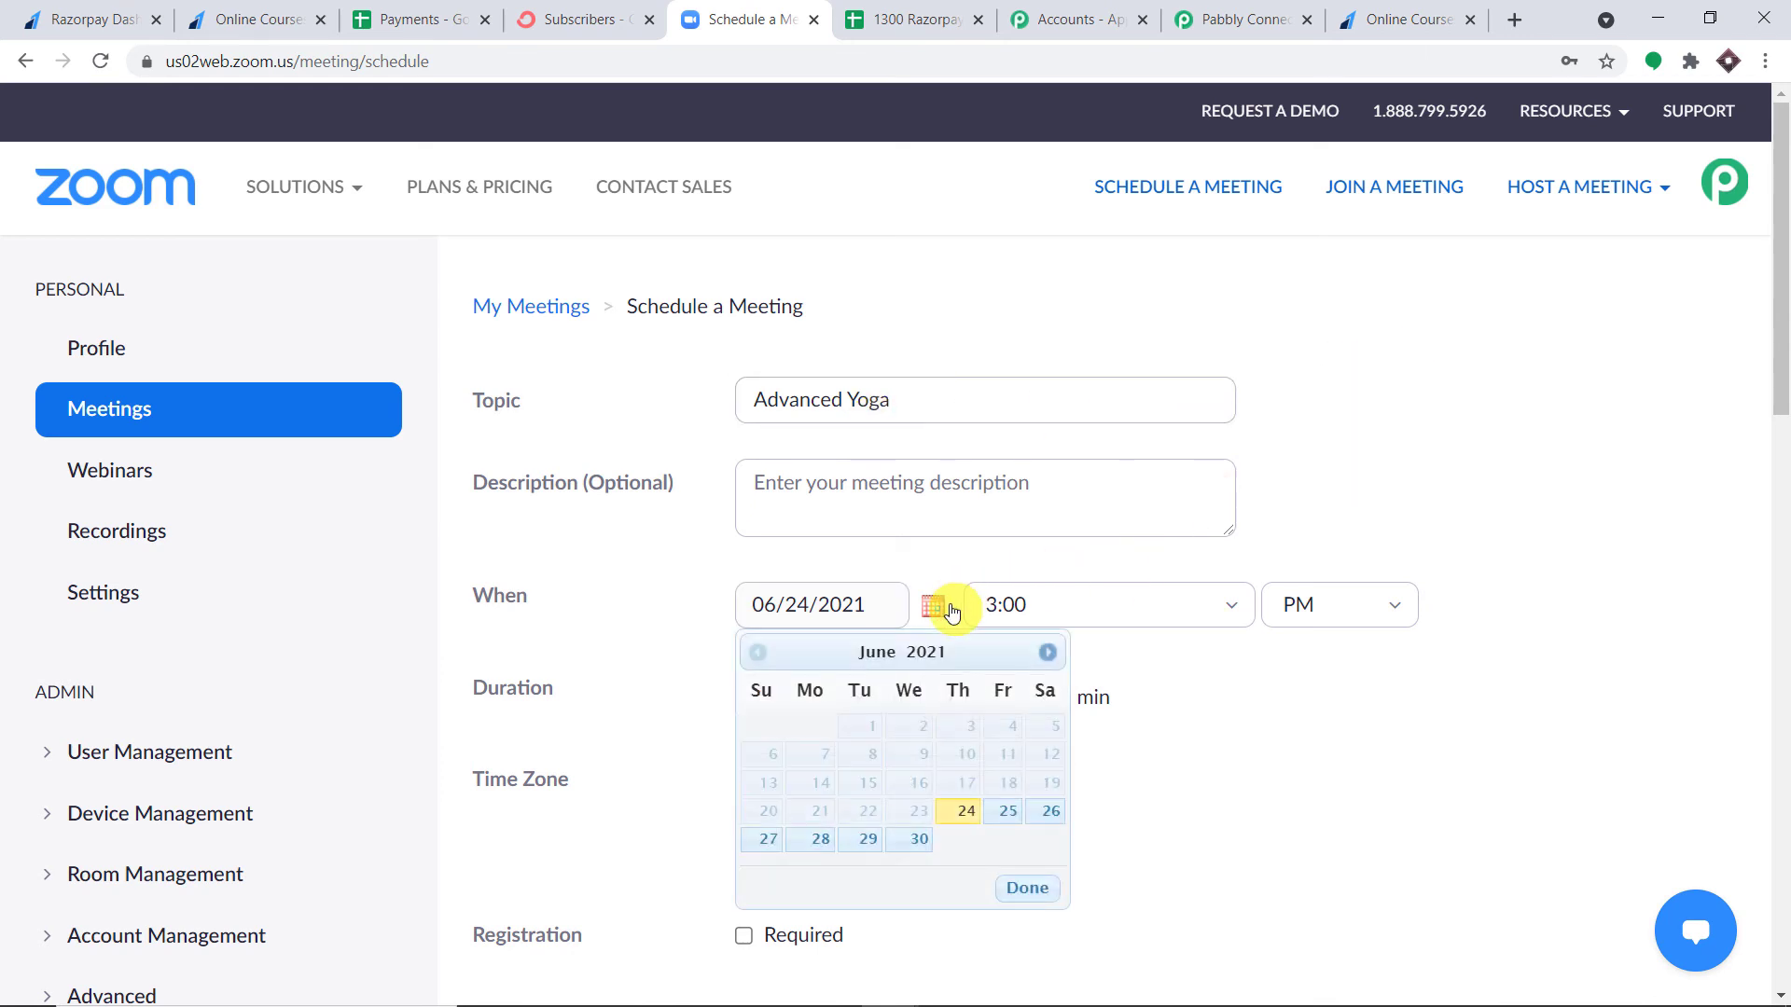
click(918, 839)
scroll(1305, 397, down, 3)
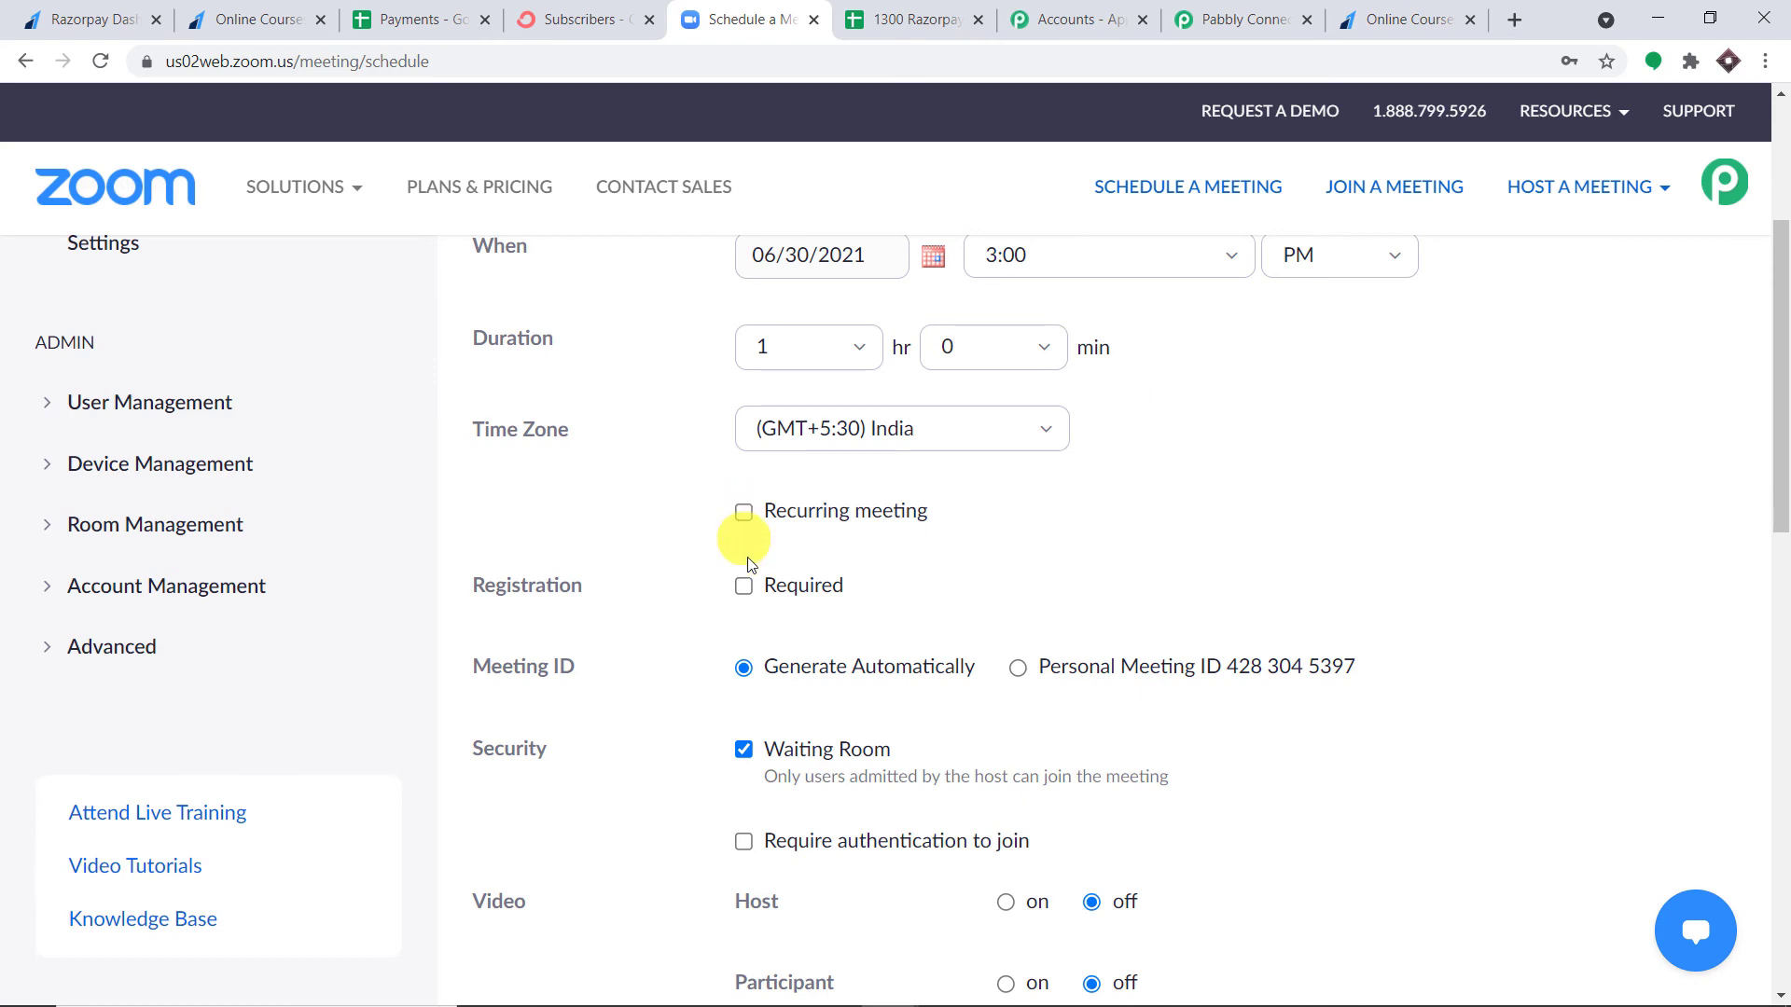
click(743, 586)
scroll(1352, 503, down, 1)
scroll(1378, 518, down, 10)
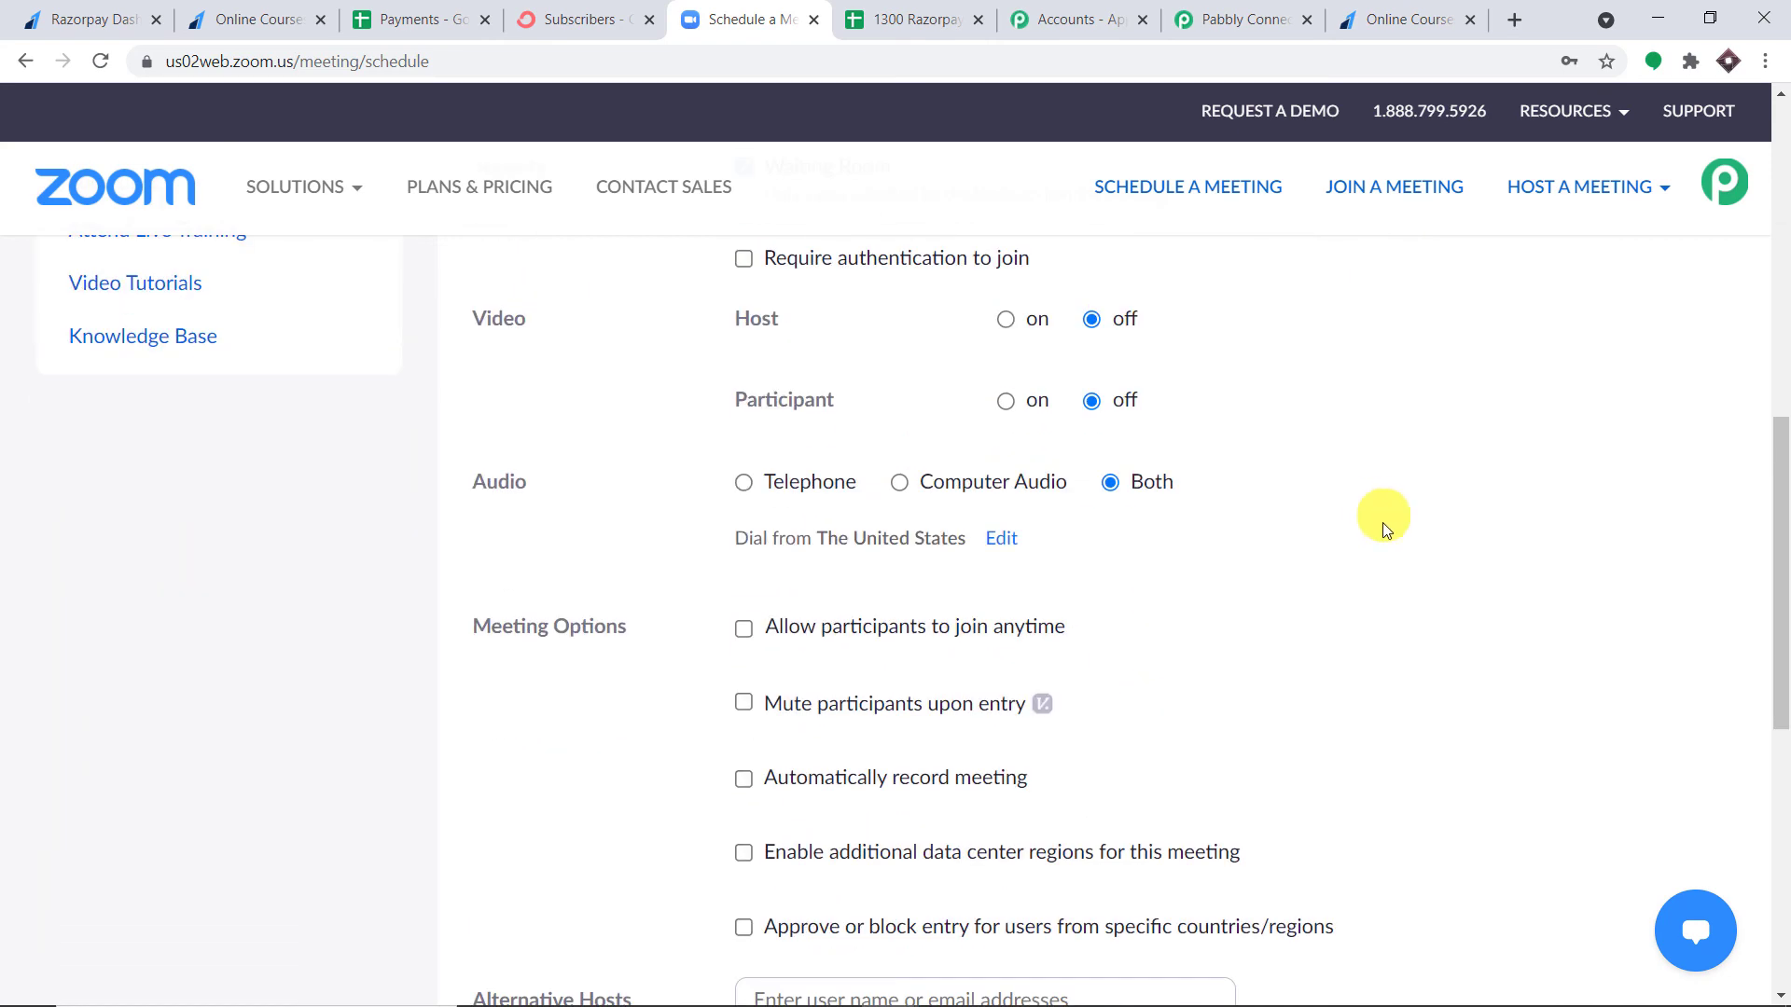
click(847, 336)
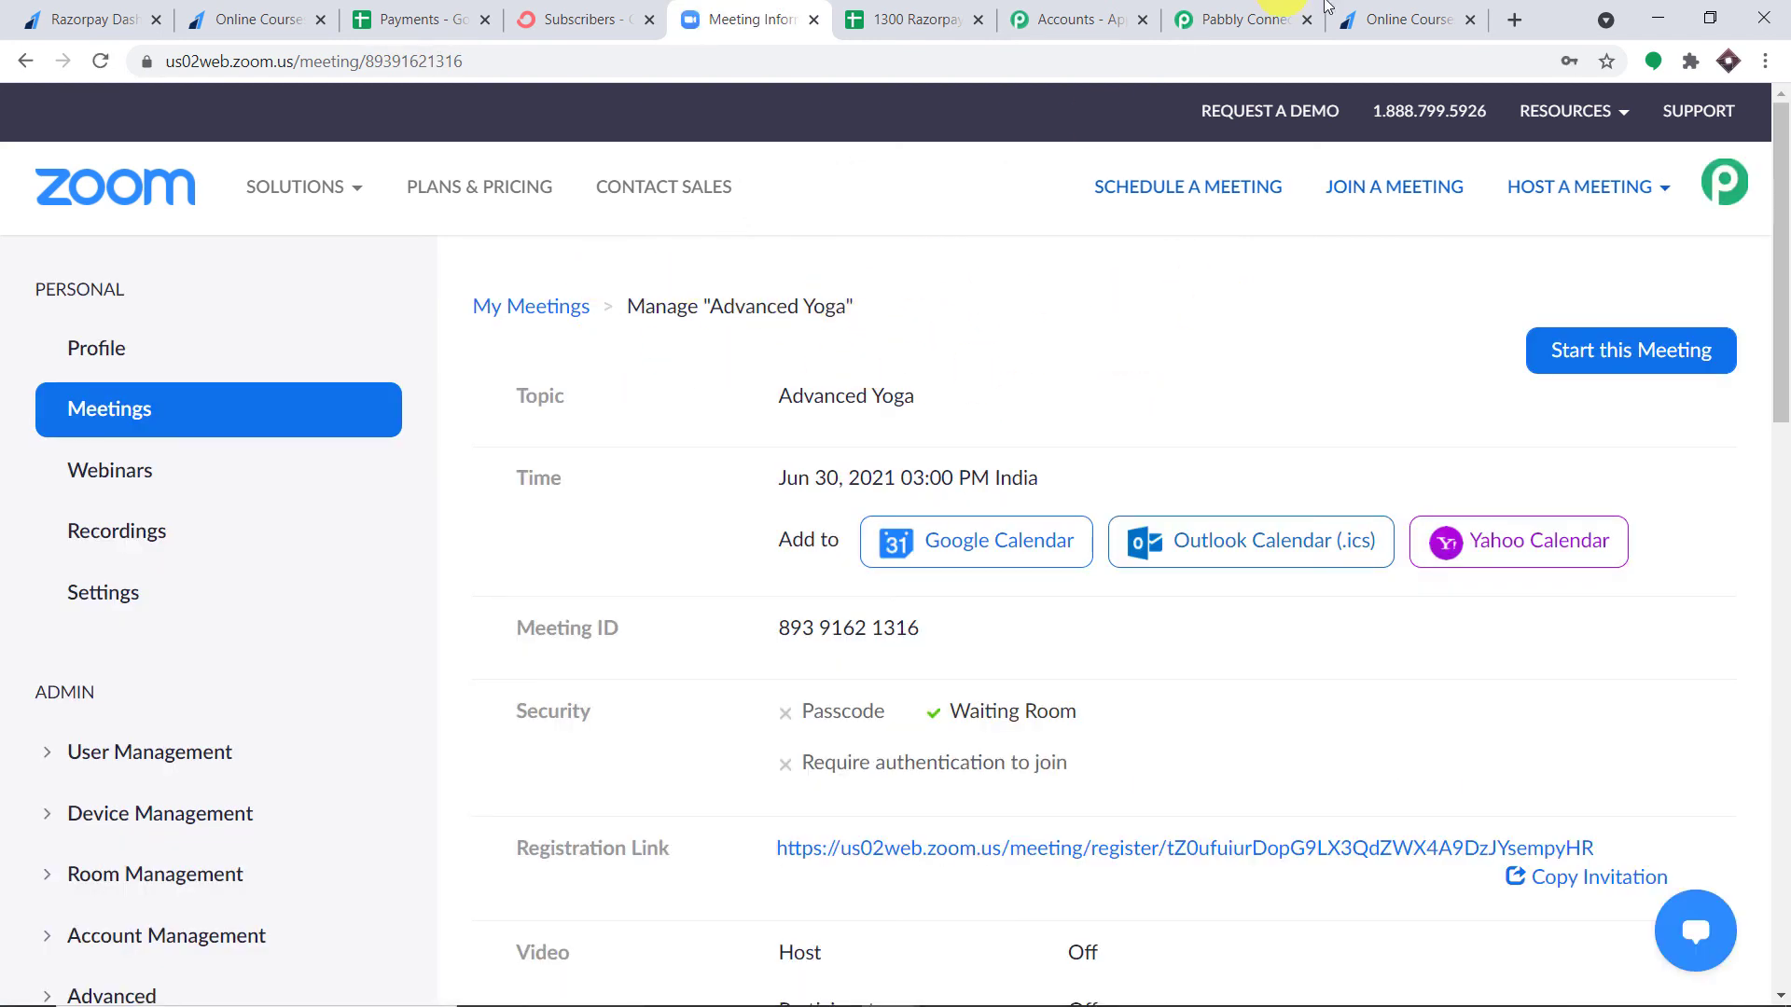
Step: In Pabbly Connect, refresh the Zoom action's meeting list and select Advanced Yoga as the meeting
click(1248, 19)
click(1499, 377)
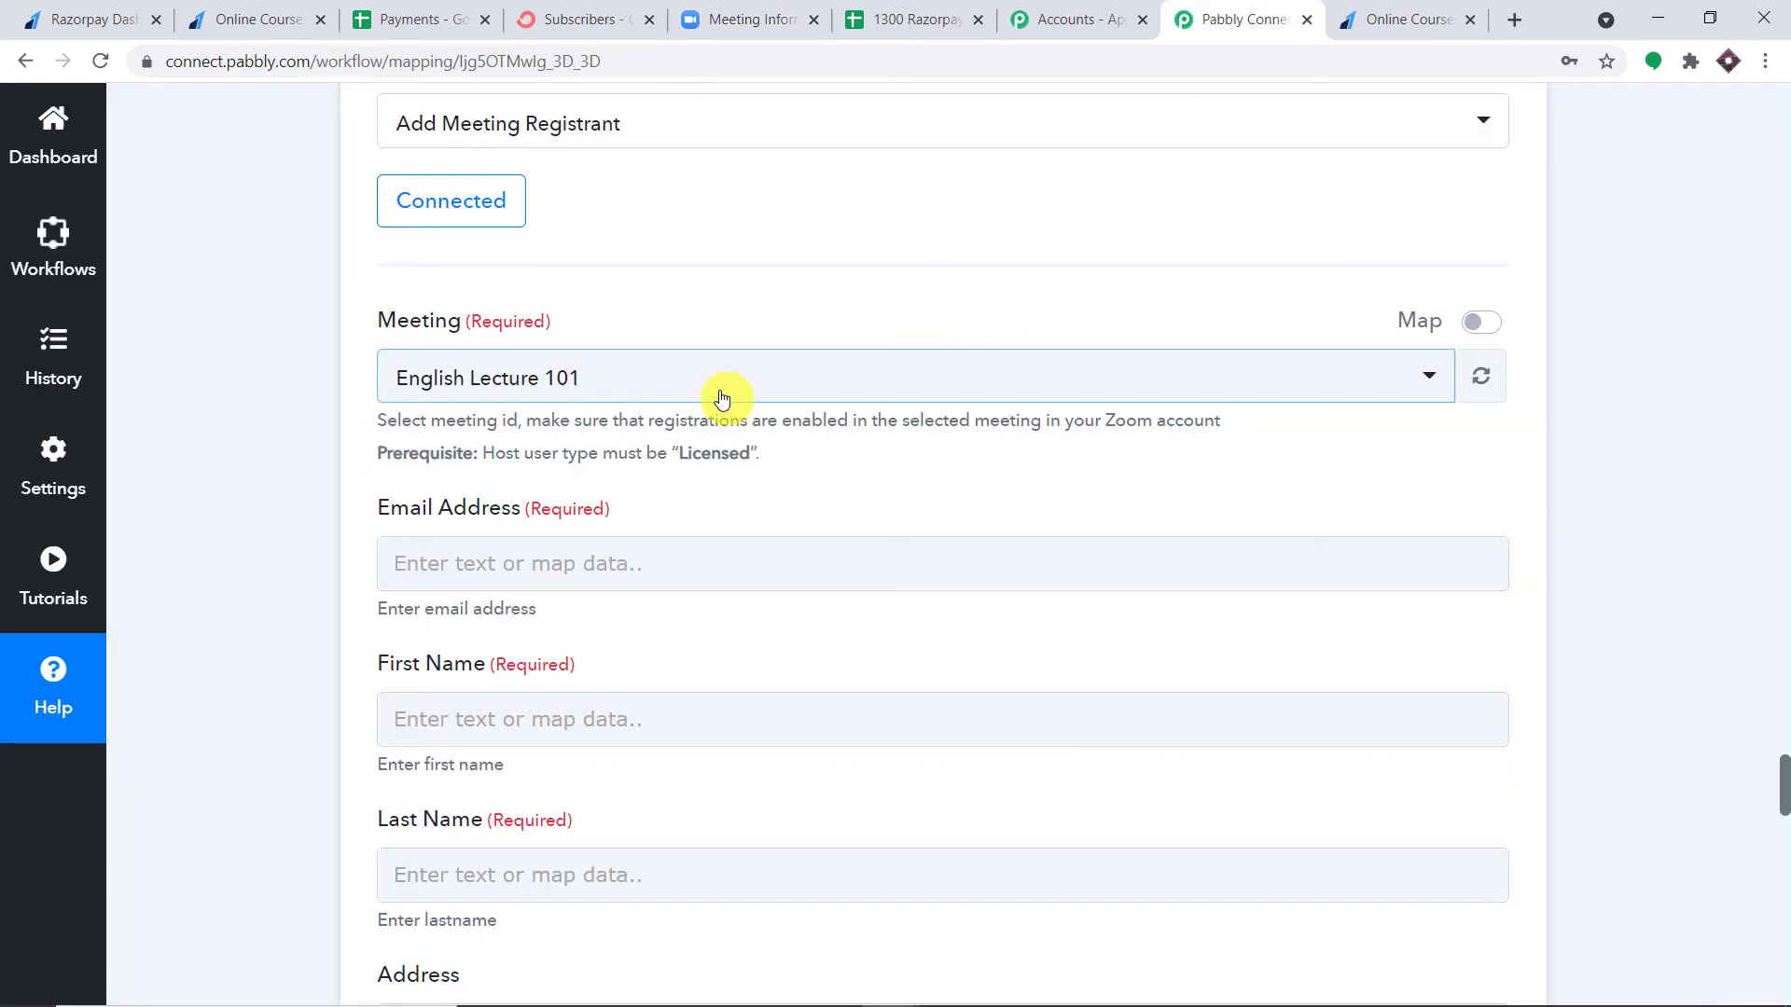
click(719, 391)
scroll(783, 606, down, 2)
scroll(769, 642, down, 2)
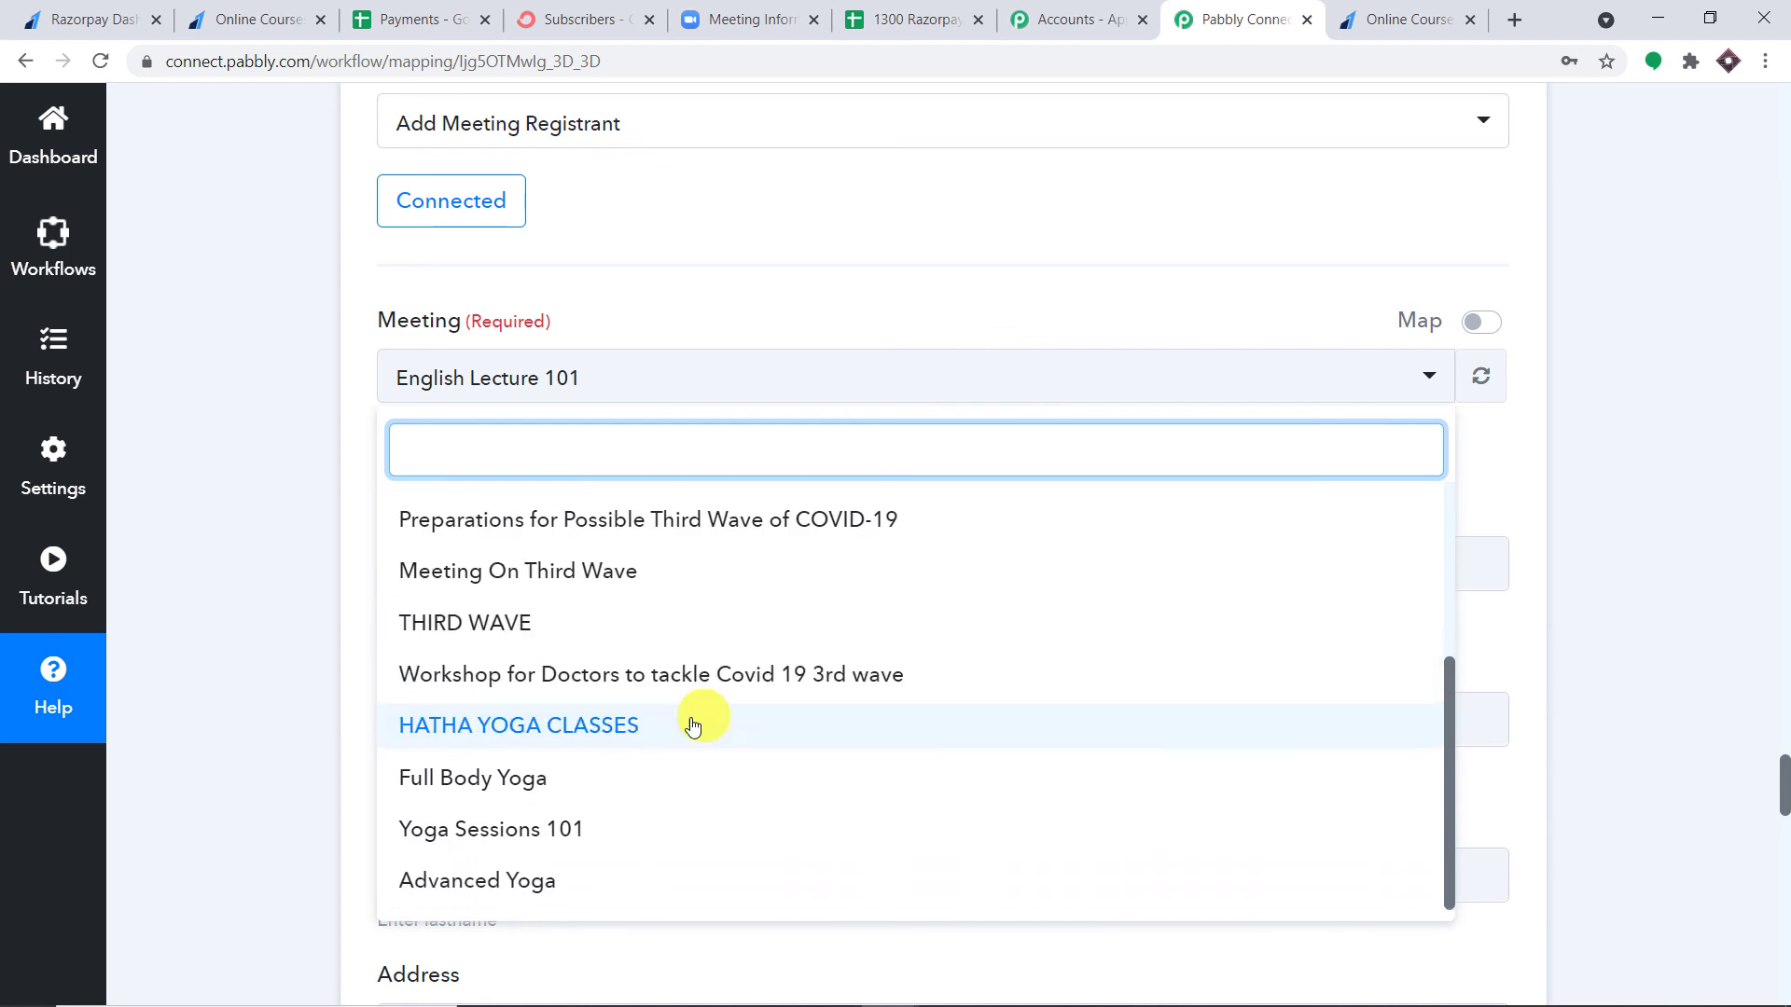
click(539, 877)
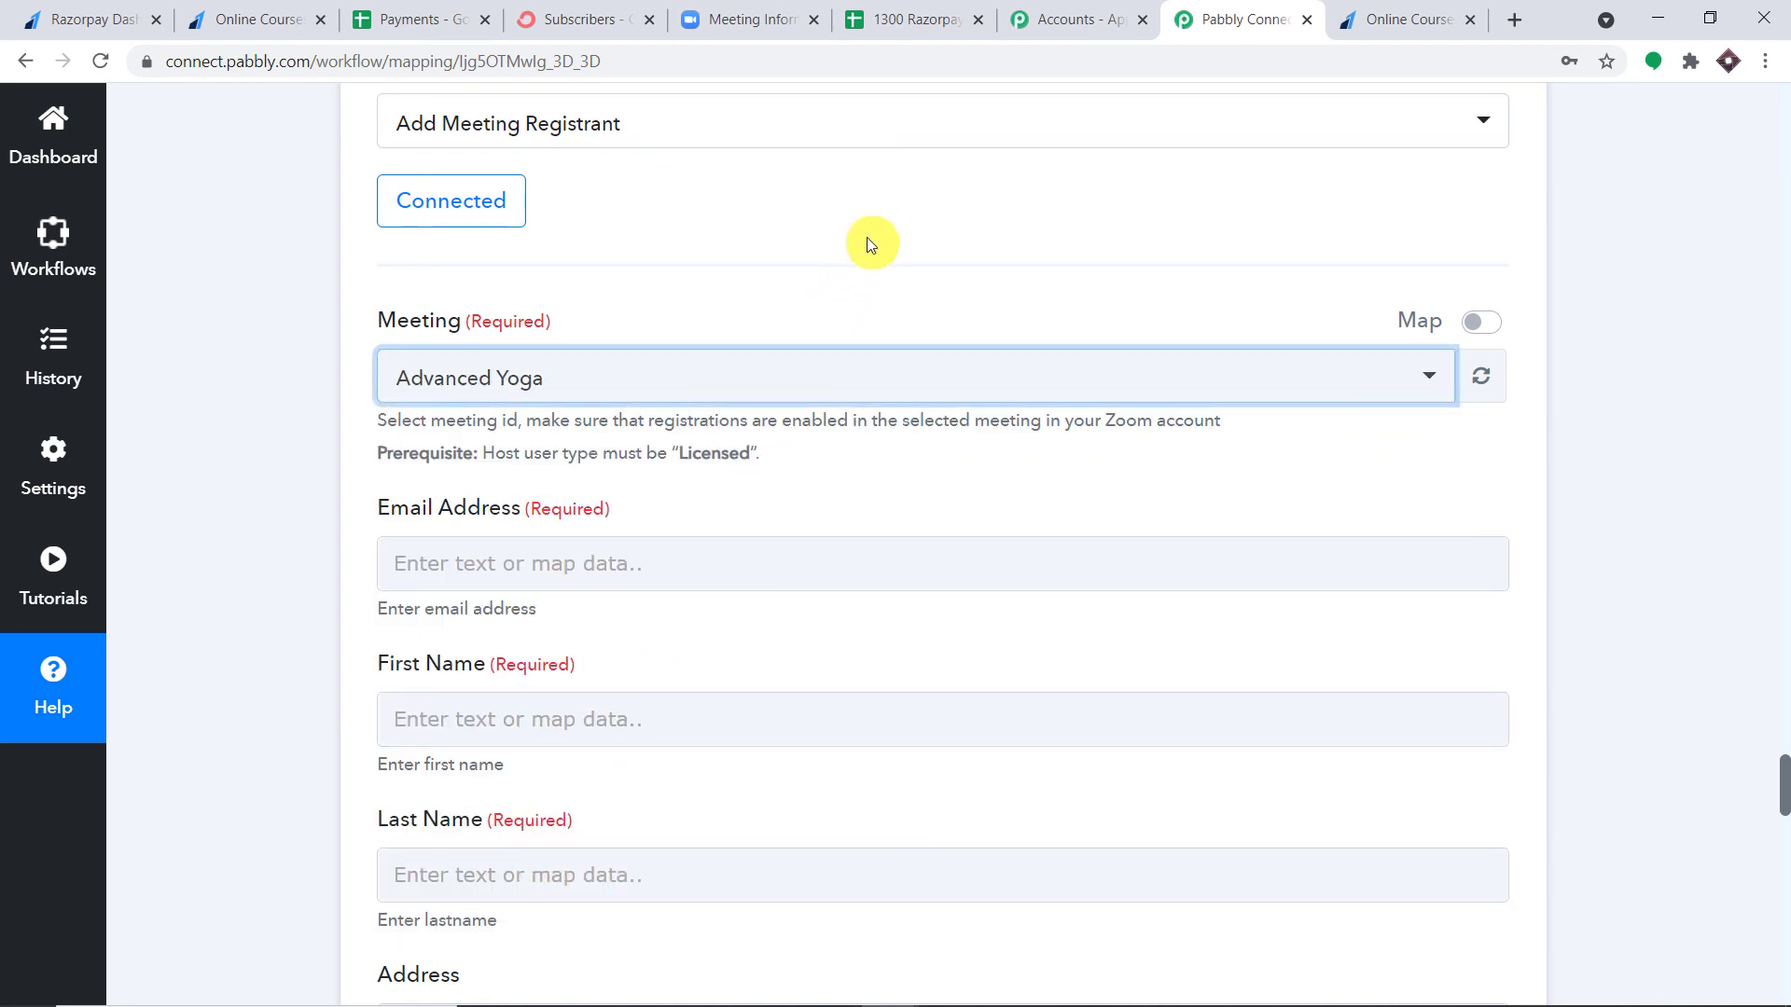
Step: Map the registrant's Email Address to Payload Payment Entity Email from the Razorpay Payment Captured step
scroll(867, 243, down, 2)
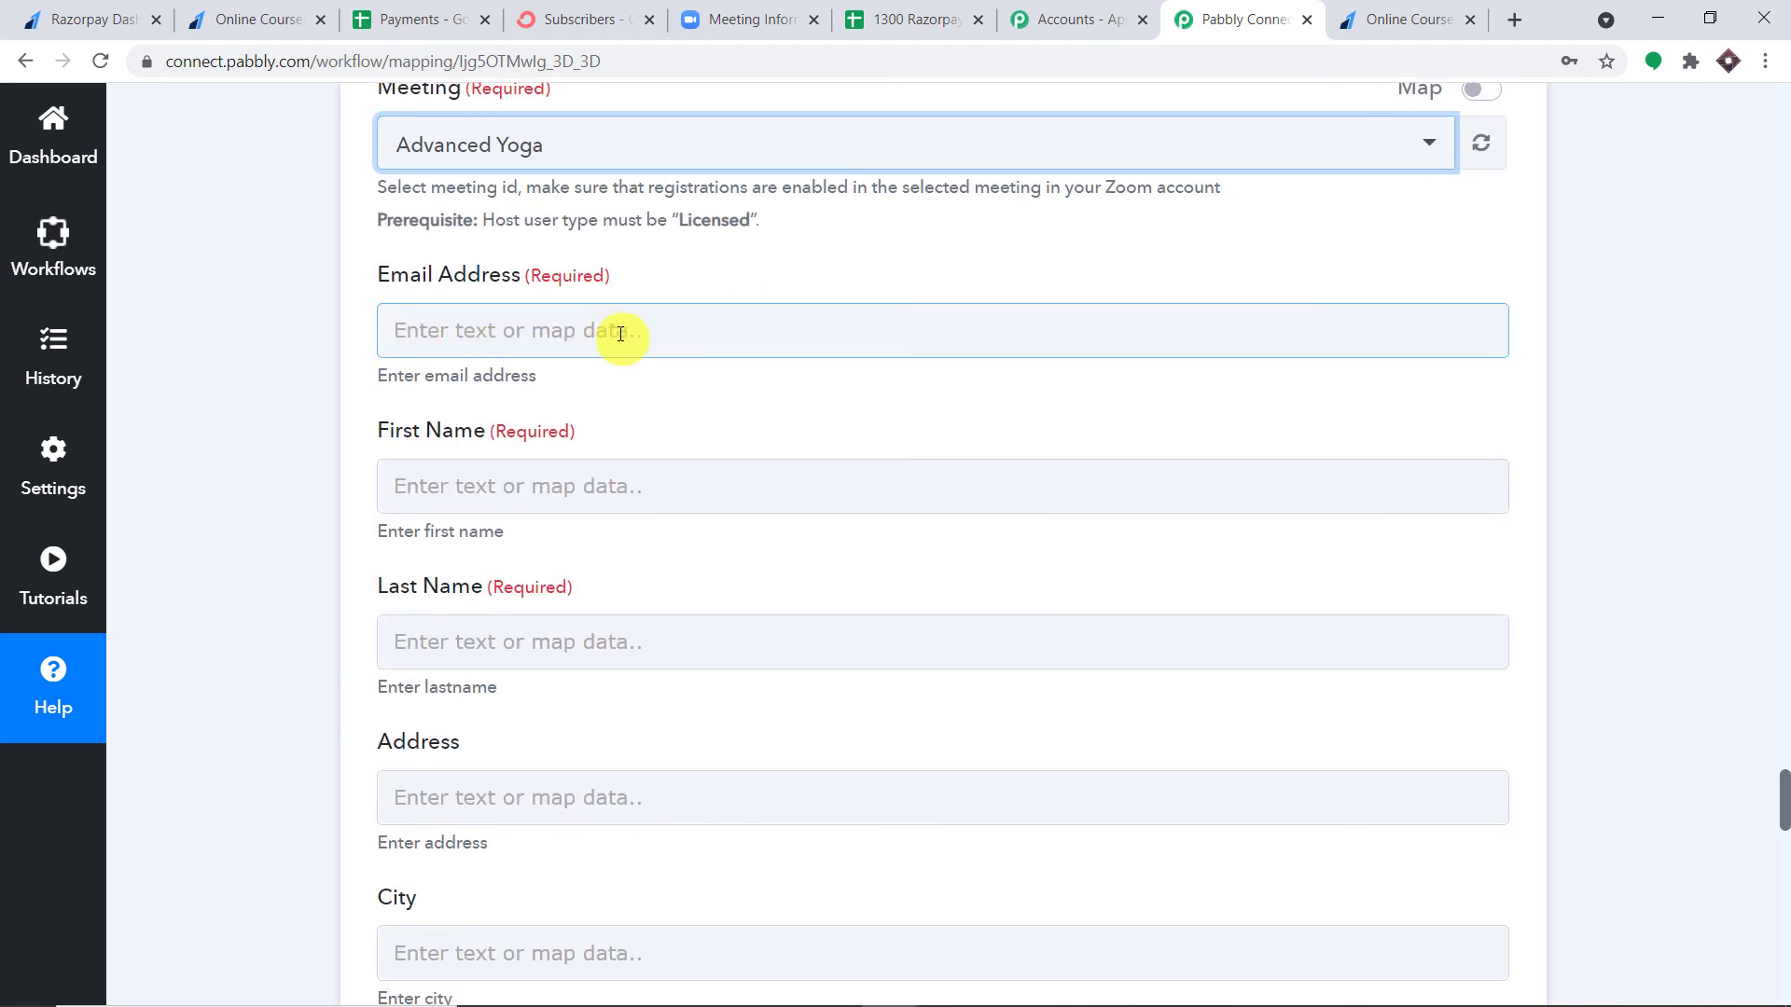
scroll(620, 336, down, 1)
click(663, 210)
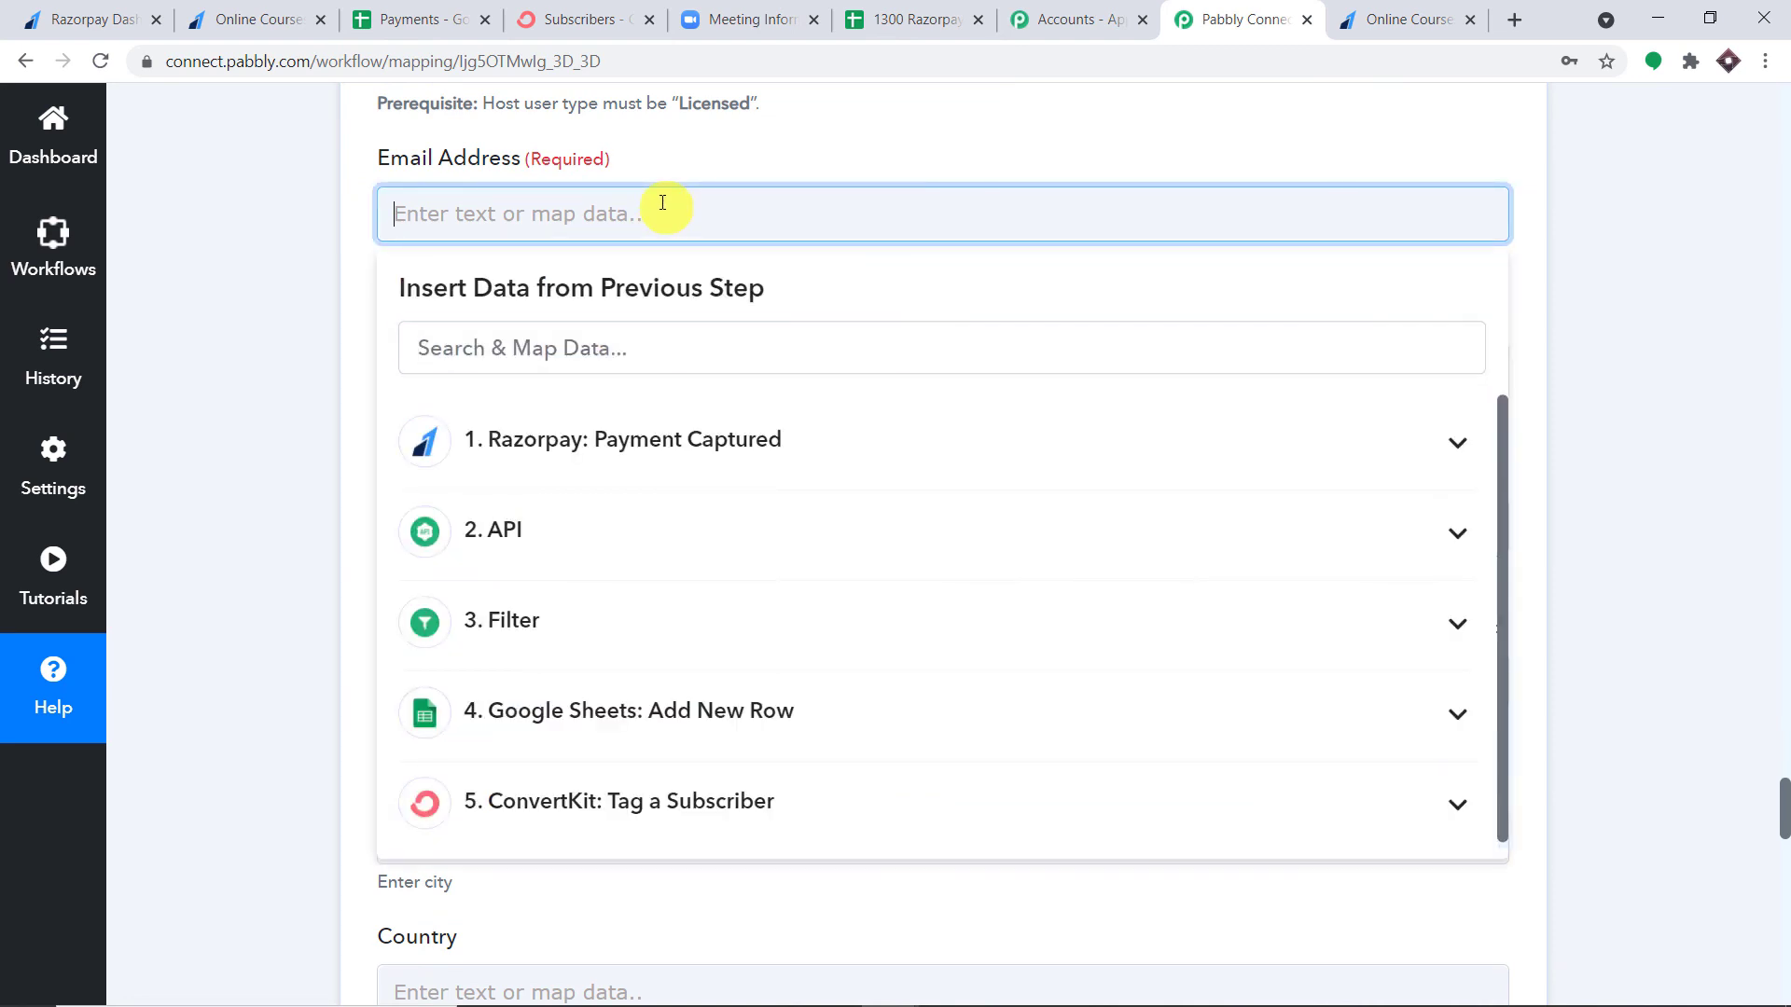
click(731, 440)
scroll(847, 495, down, 6)
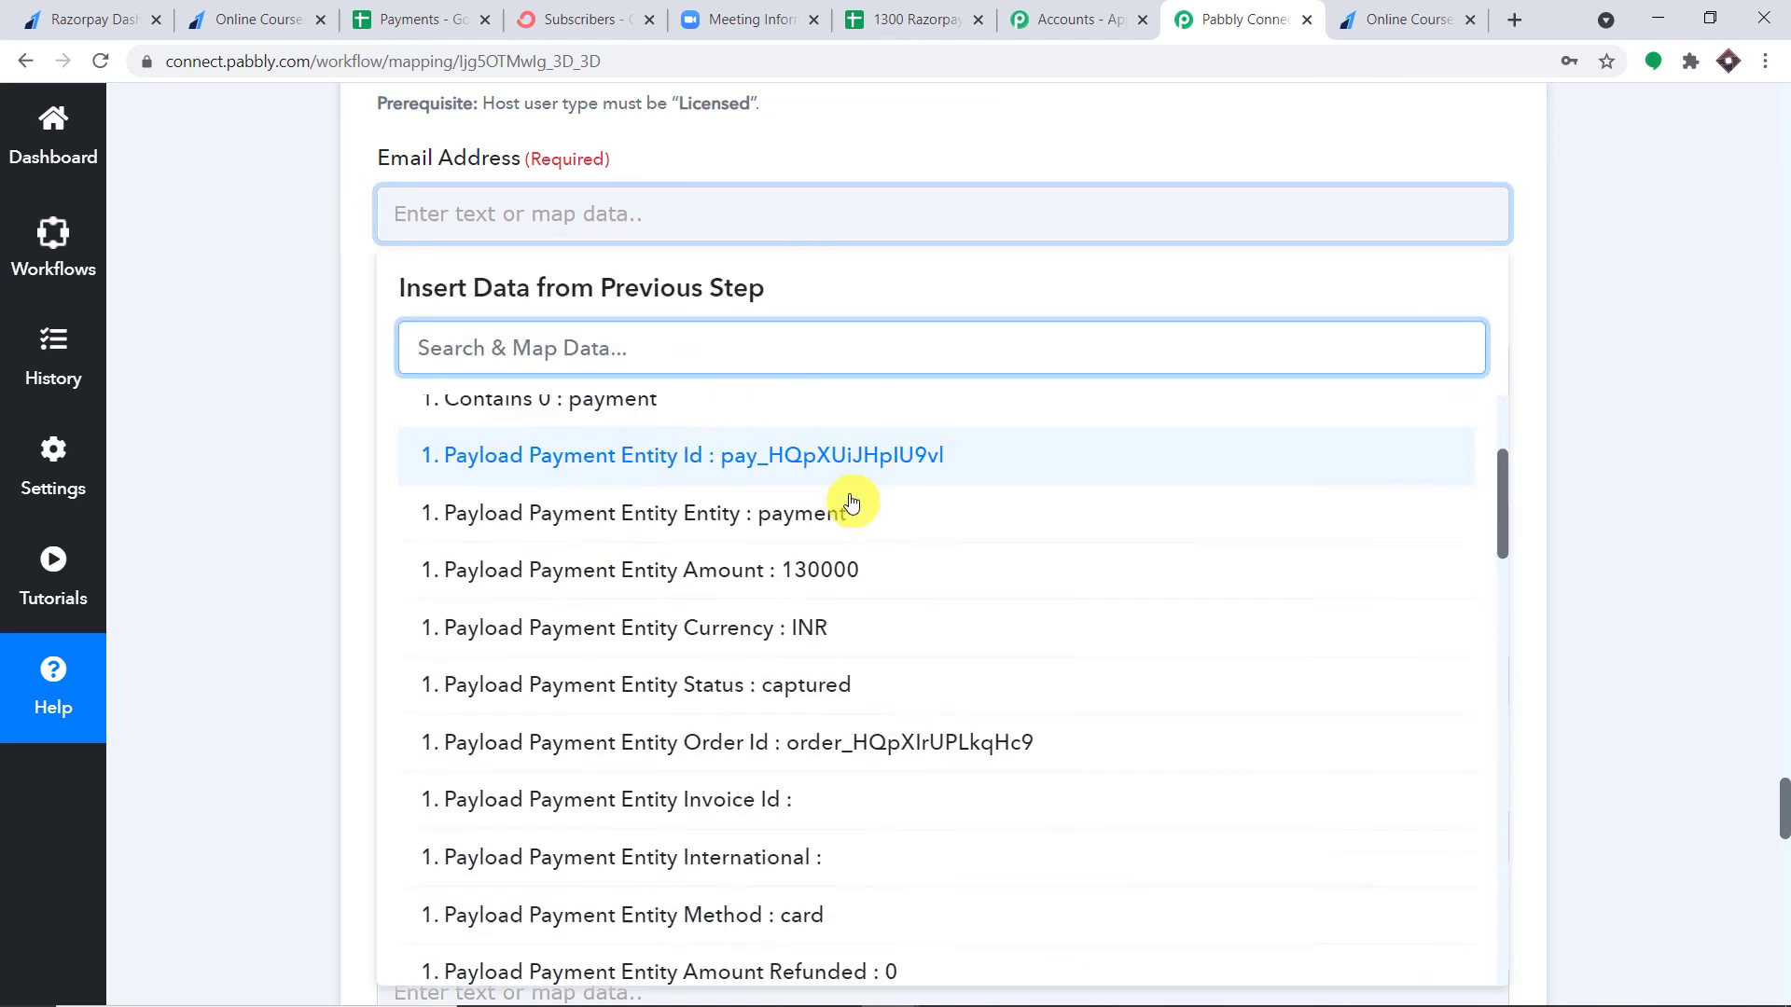
scroll(923, 541, down, 10)
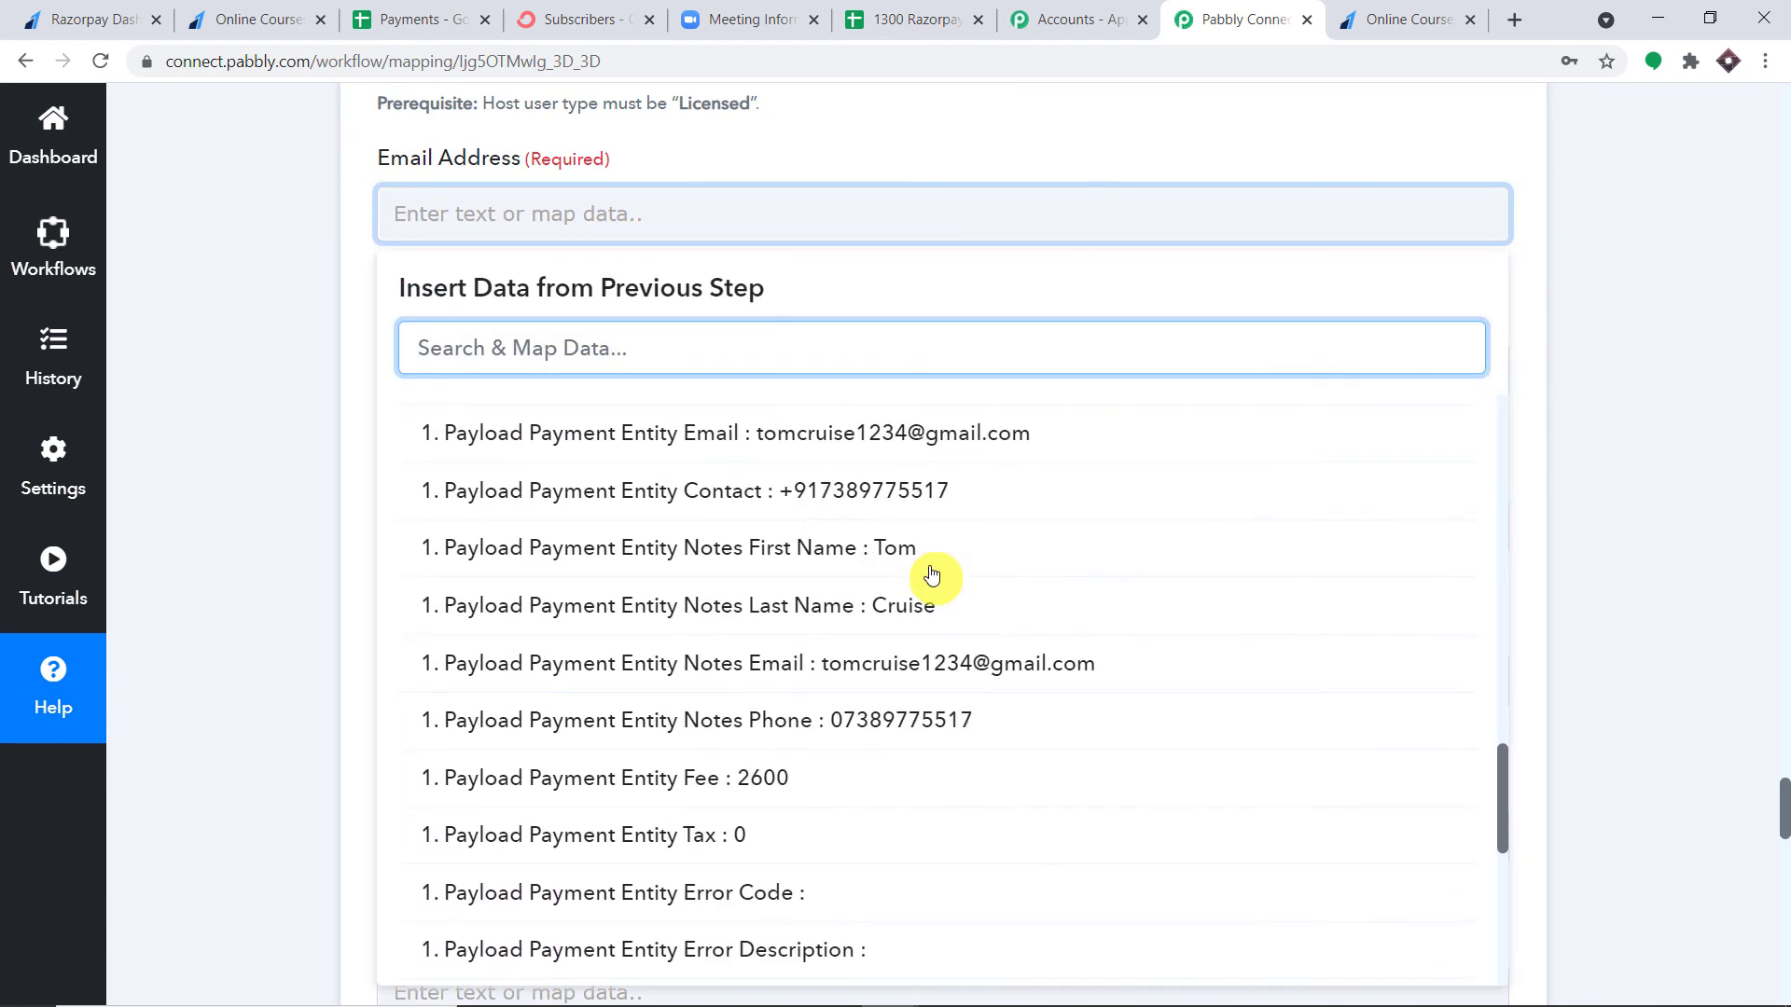
click(988, 426)
click(1164, 161)
scroll(800, 199, down, 2)
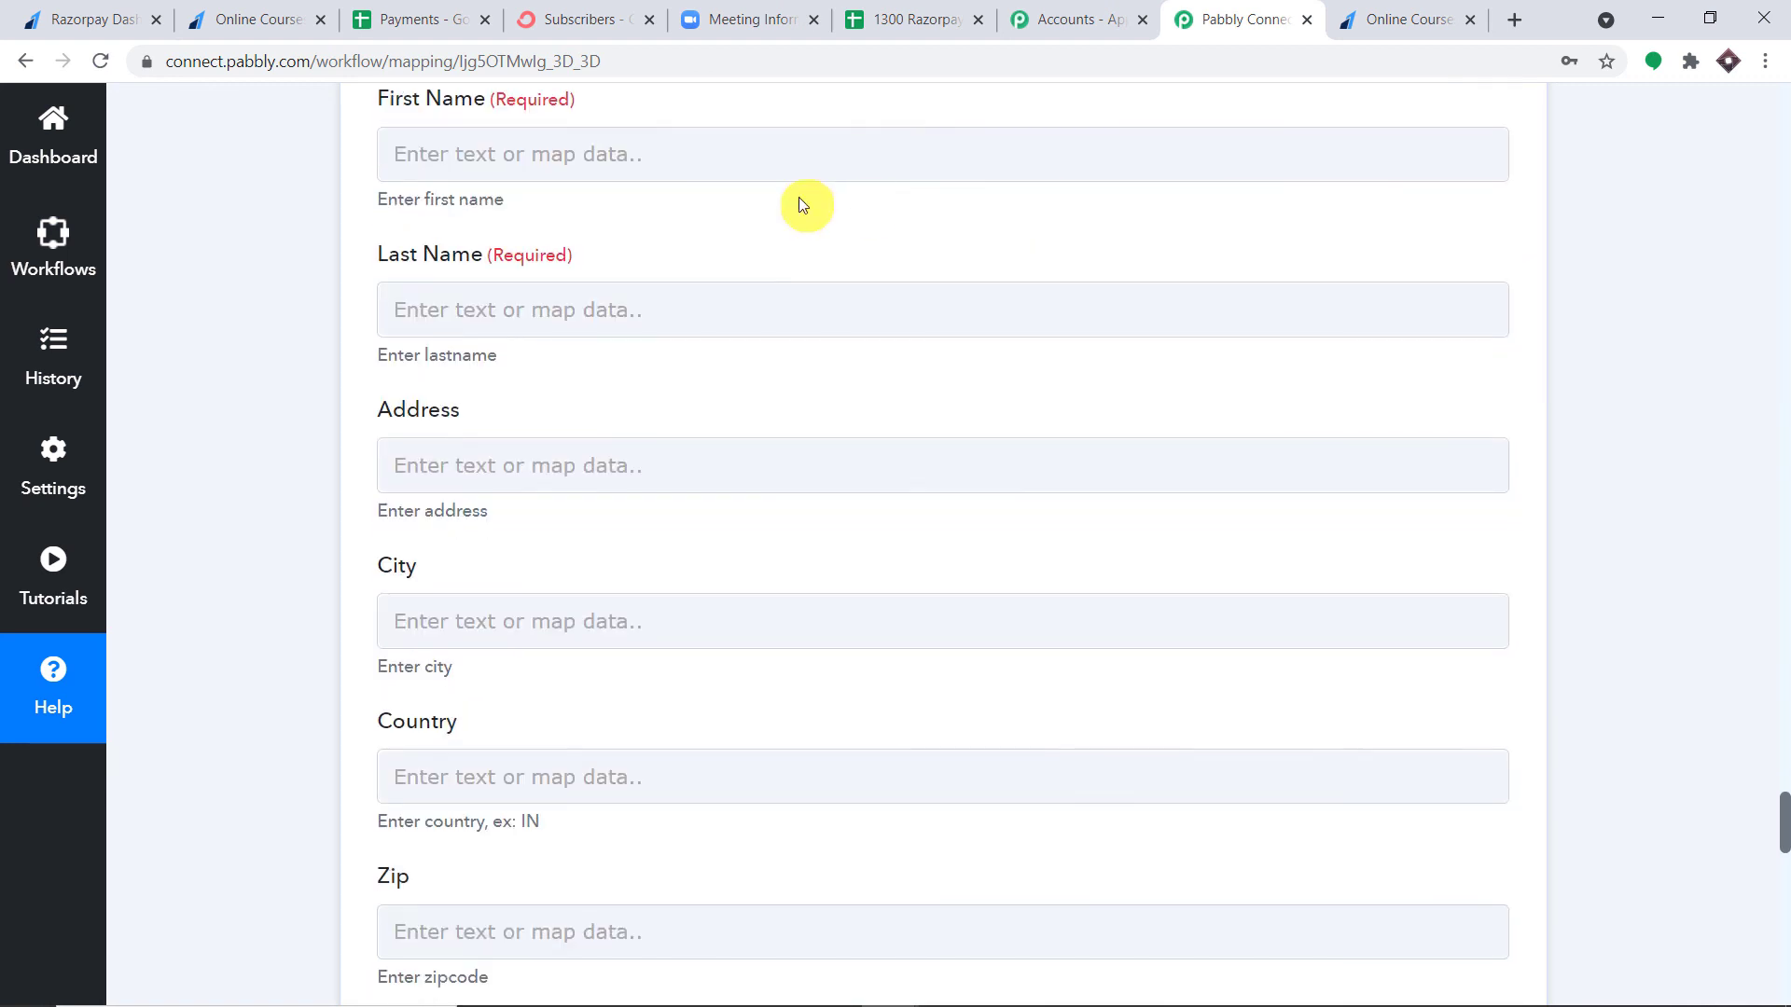
Step: Map the registrant's First Name to Payload Payment Entity Notes First Name from the Razorpay step
click(711, 155)
click(681, 376)
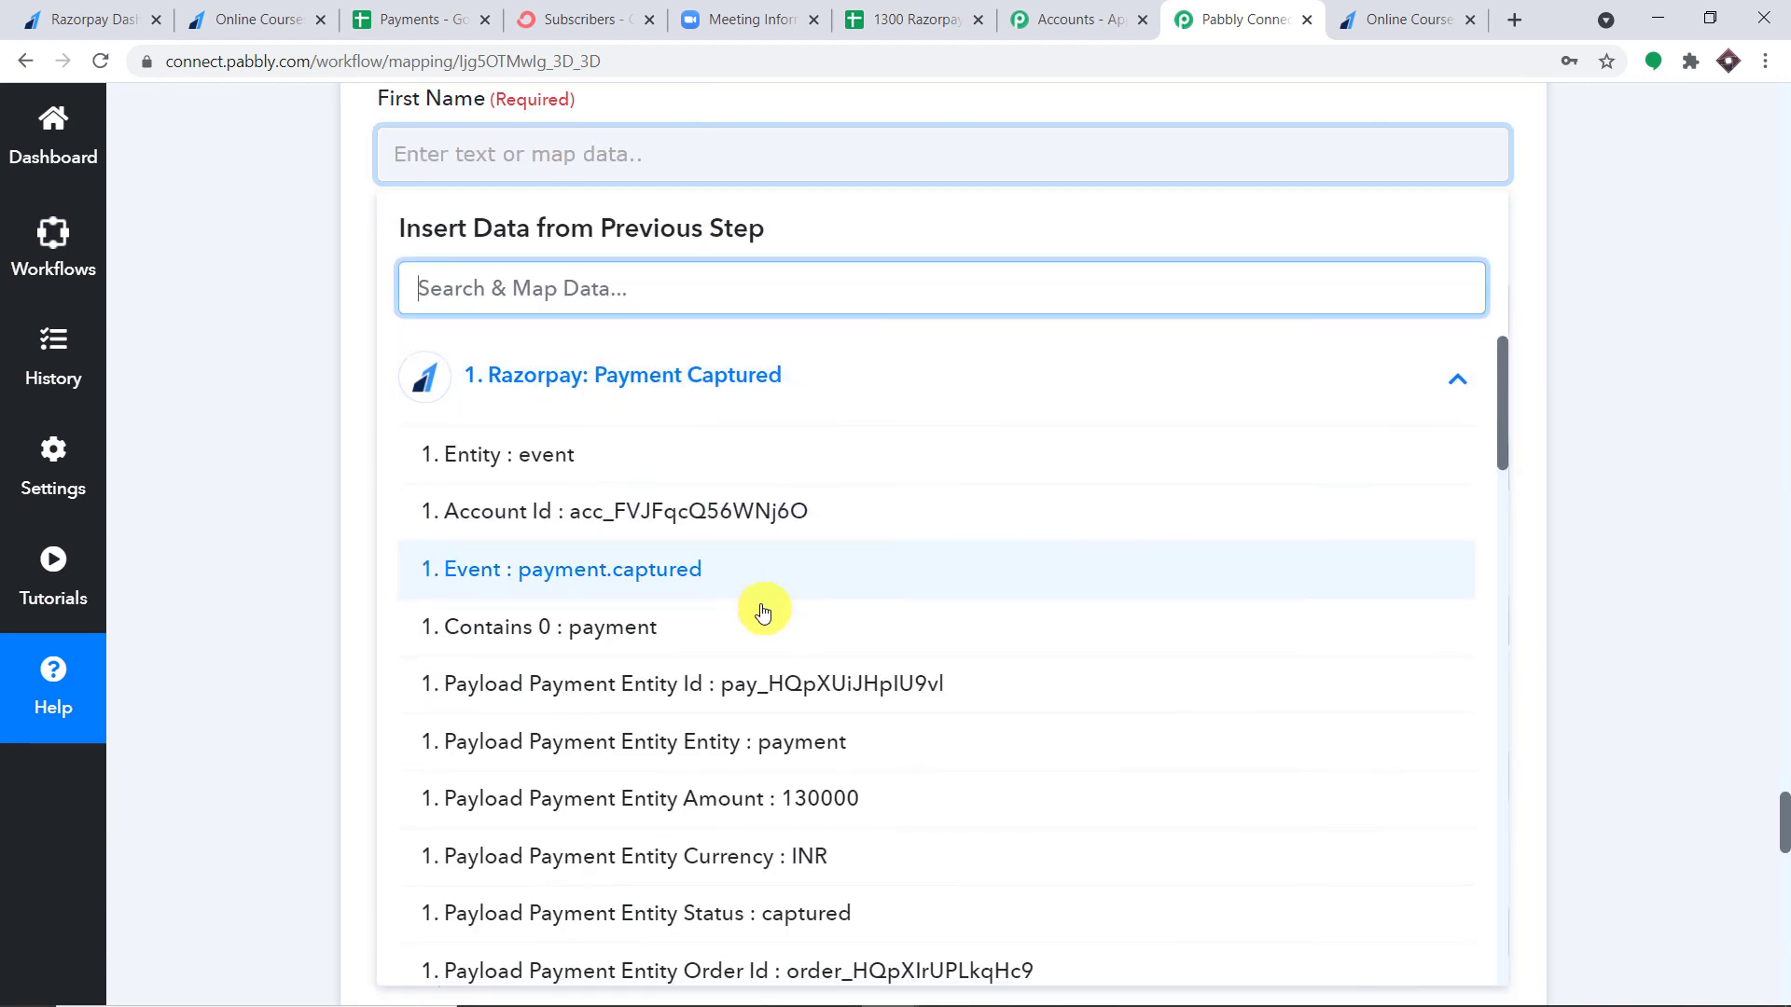
scroll(840, 609, down, 4)
scroll(914, 612, down, 10)
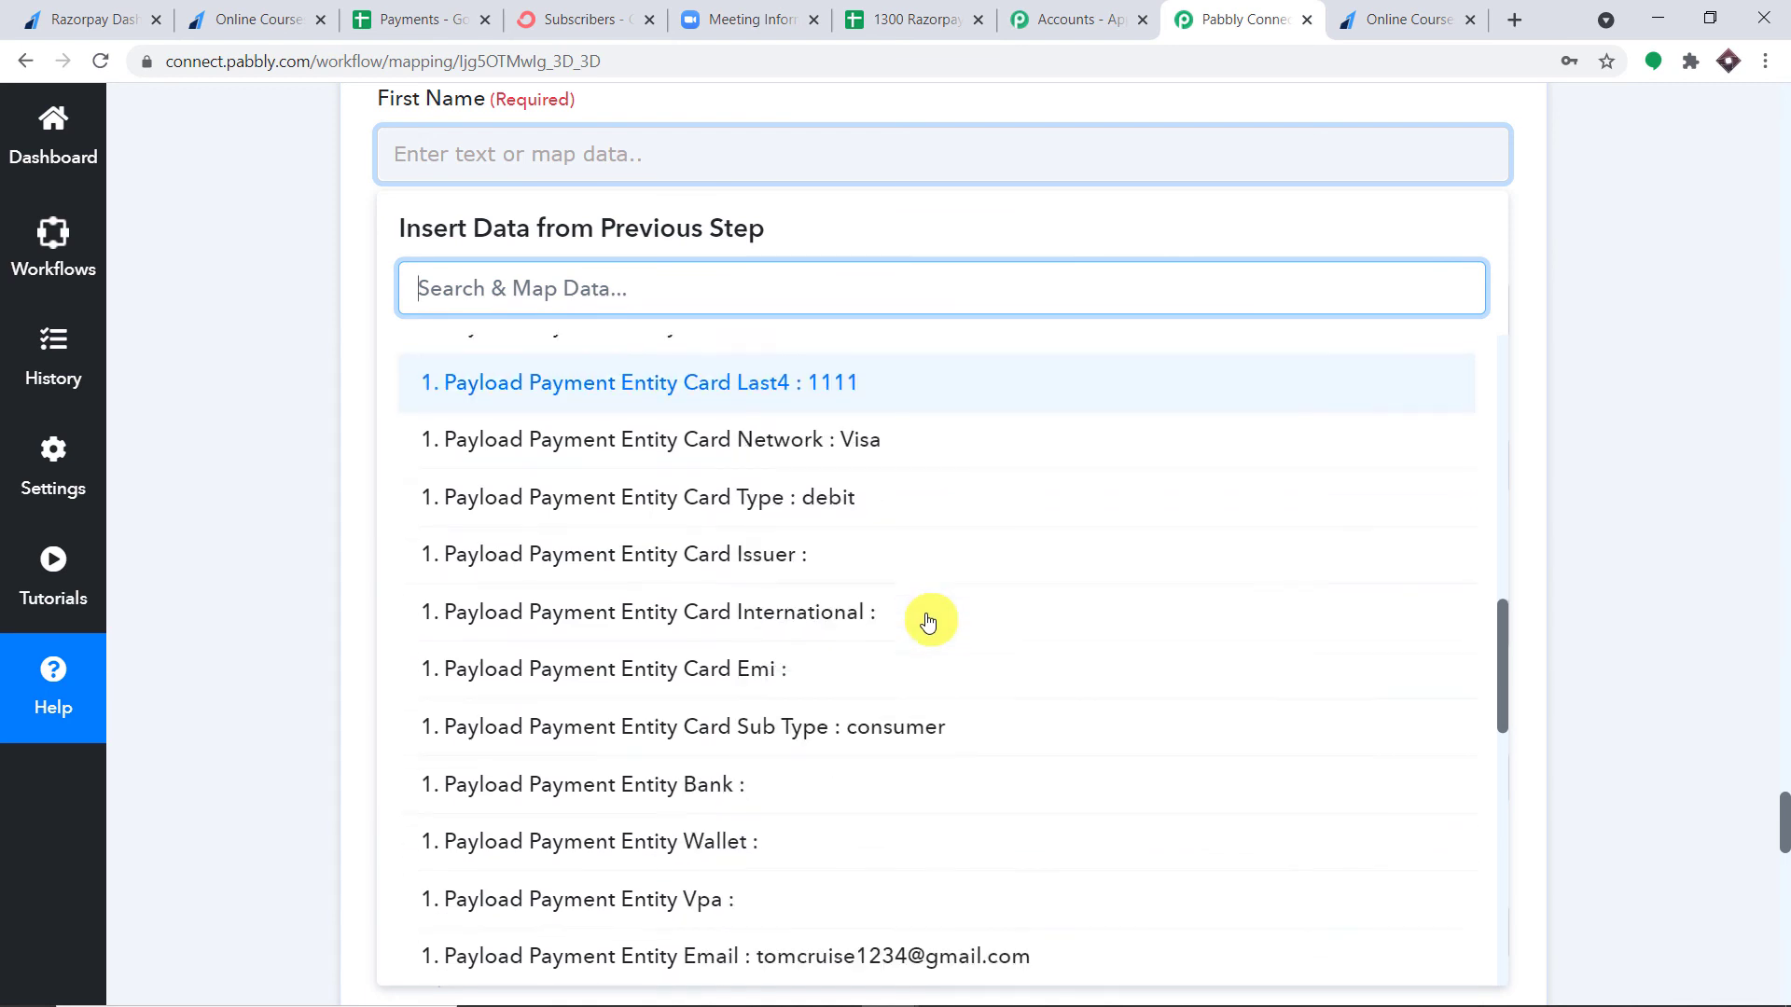
scroll(929, 615, down, 2)
click(931, 612)
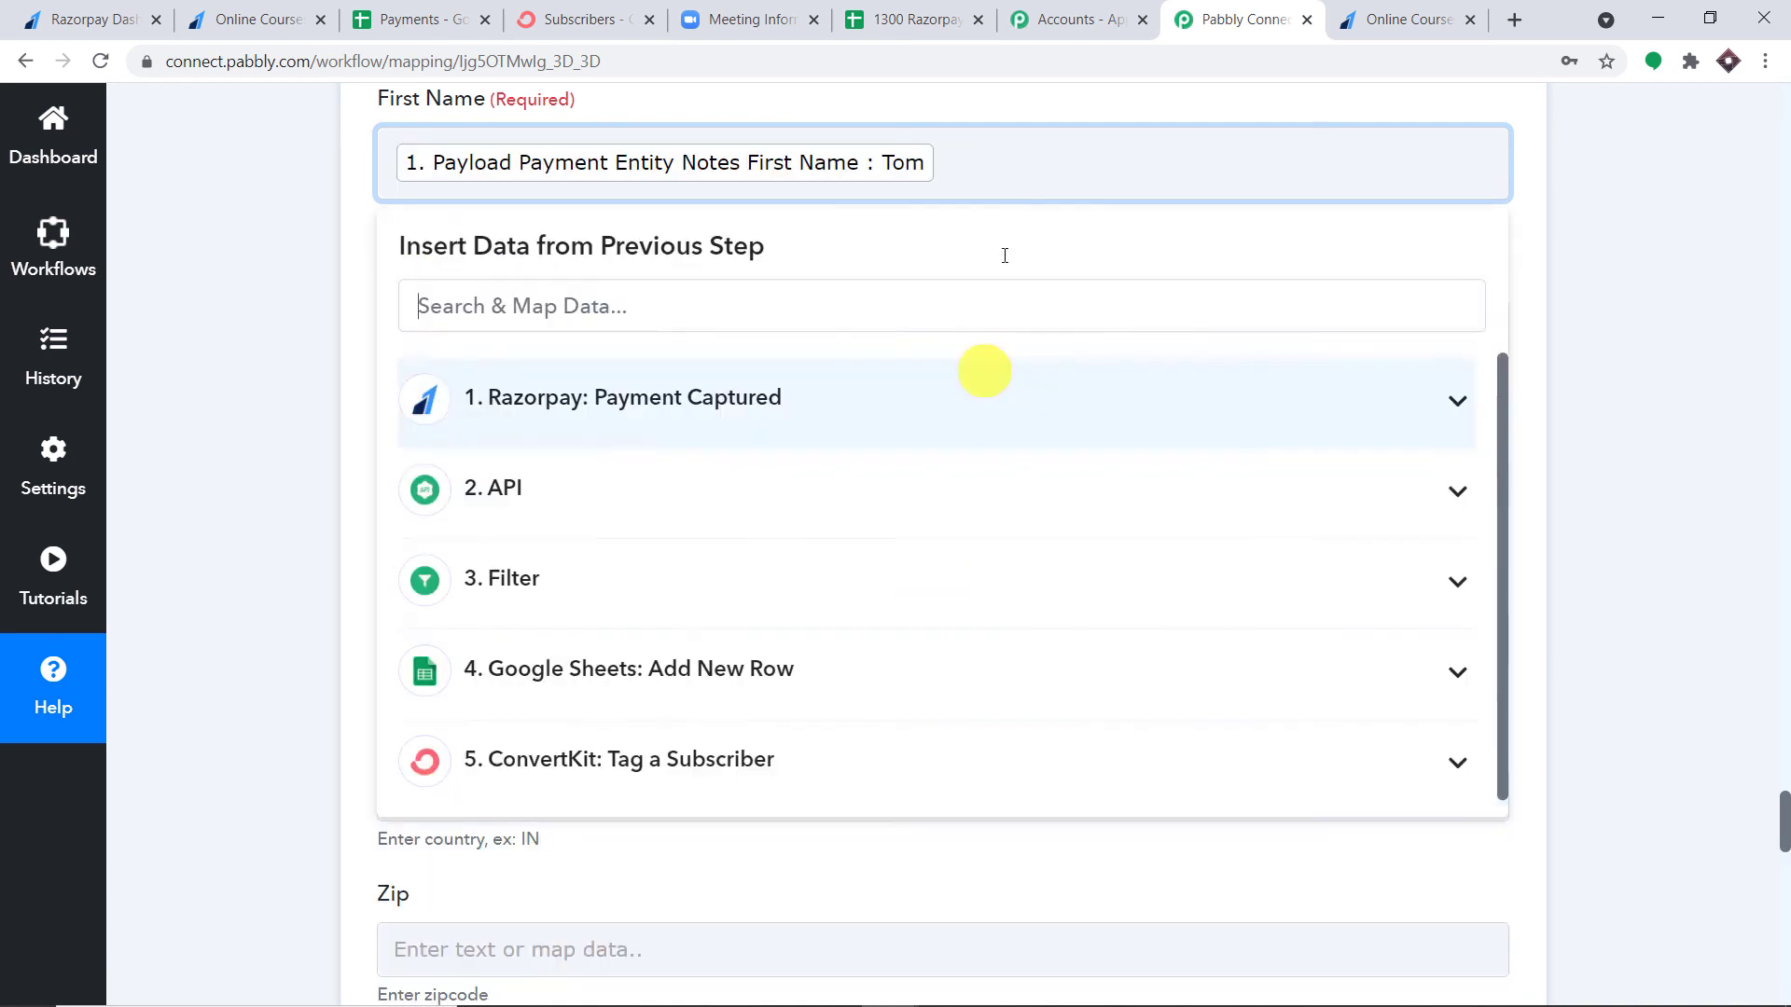
click(1414, 111)
Step: Map the registrant's Last Name to Payload Payment Entity Notes Last Name from the Razorpay step
click(694, 322)
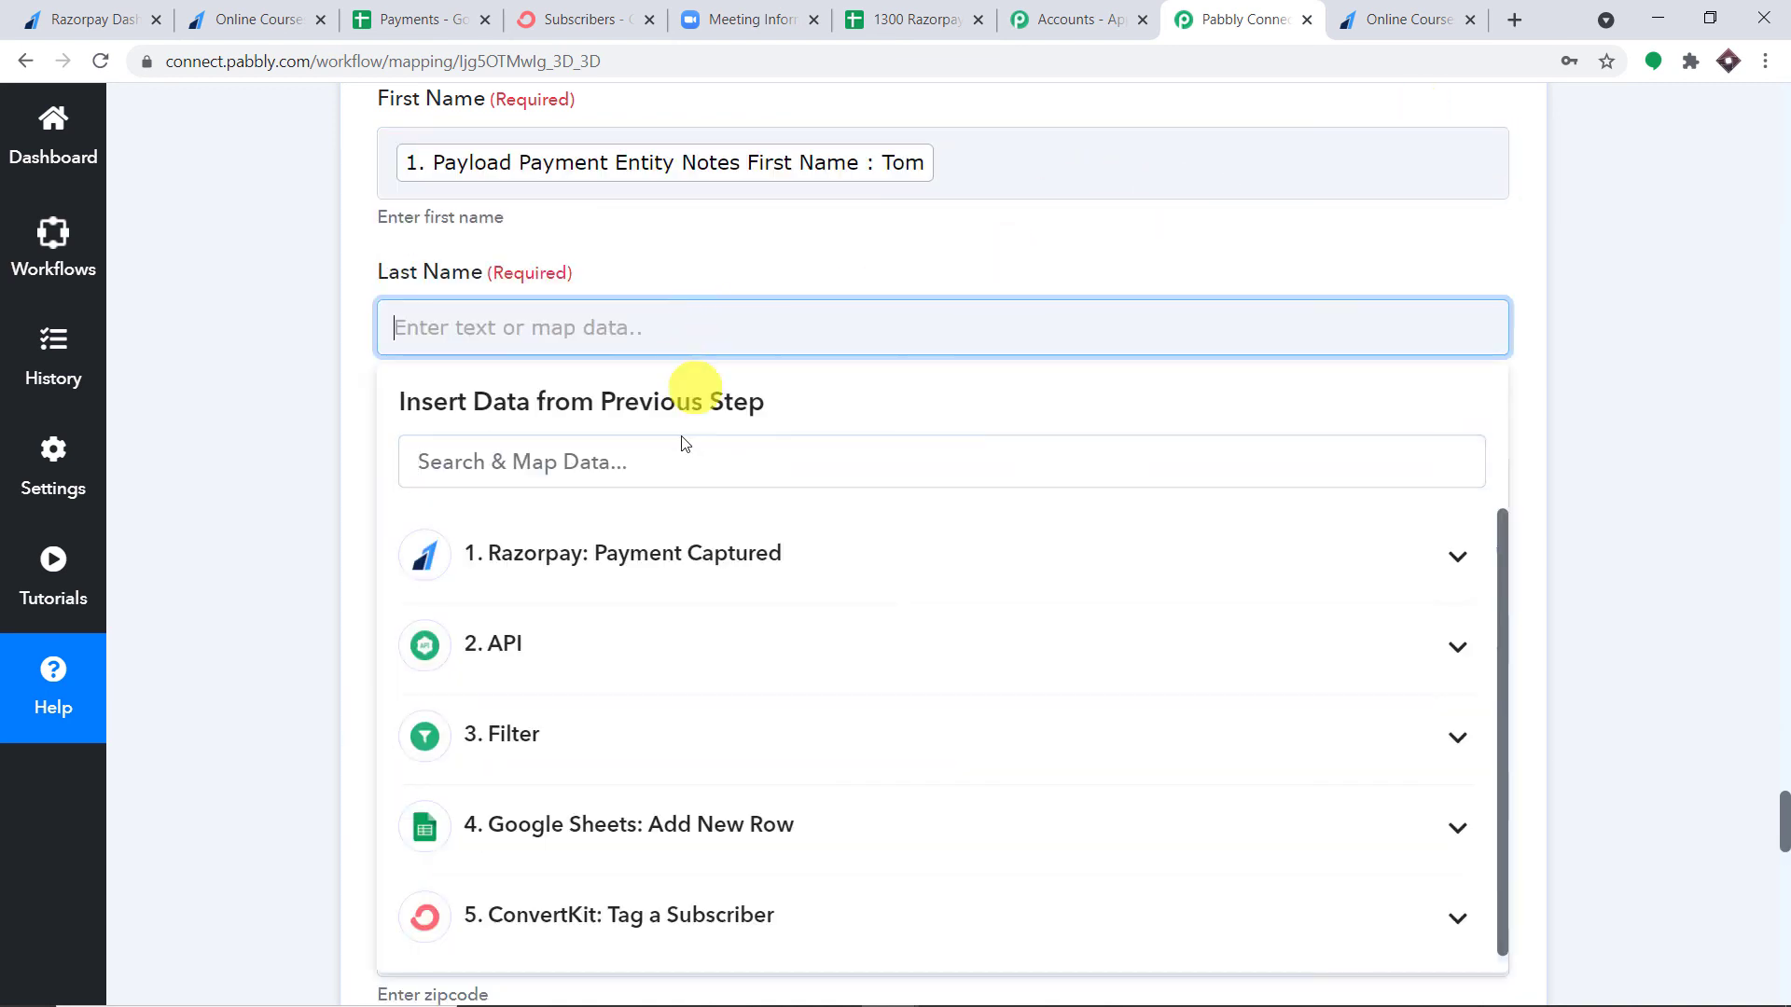
click(663, 569)
scroll(923, 688, down, 8)
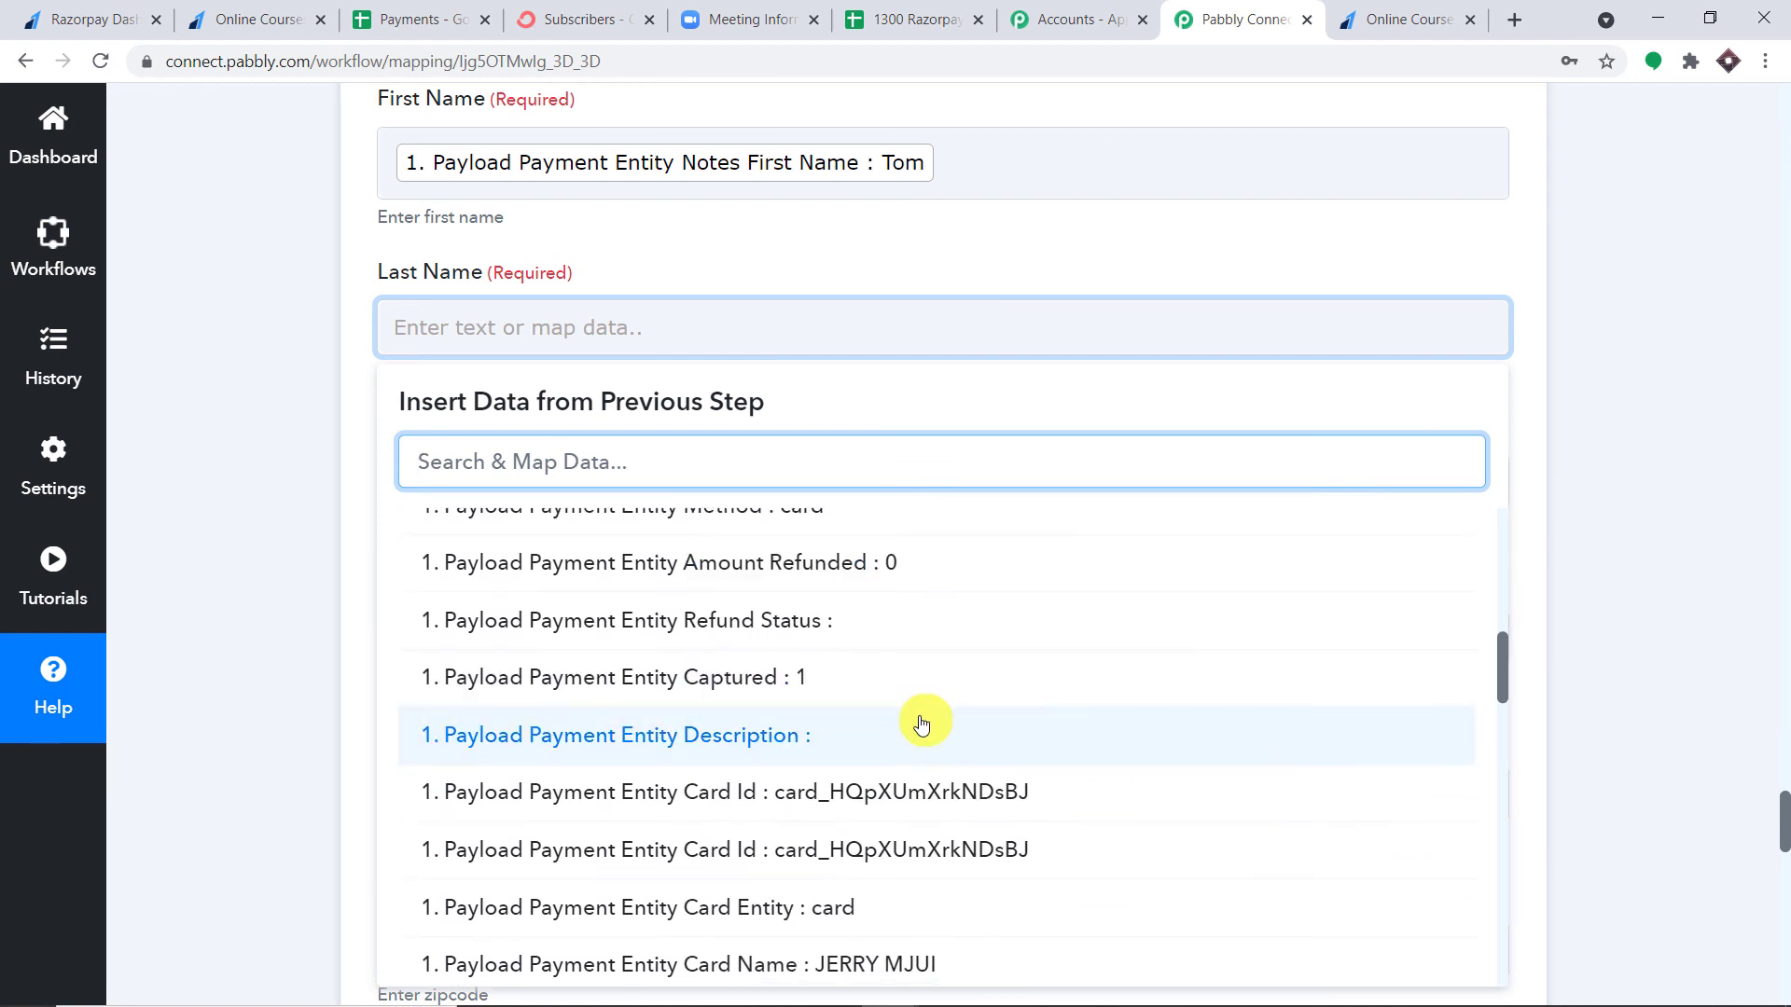
scroll(903, 746, down, 7)
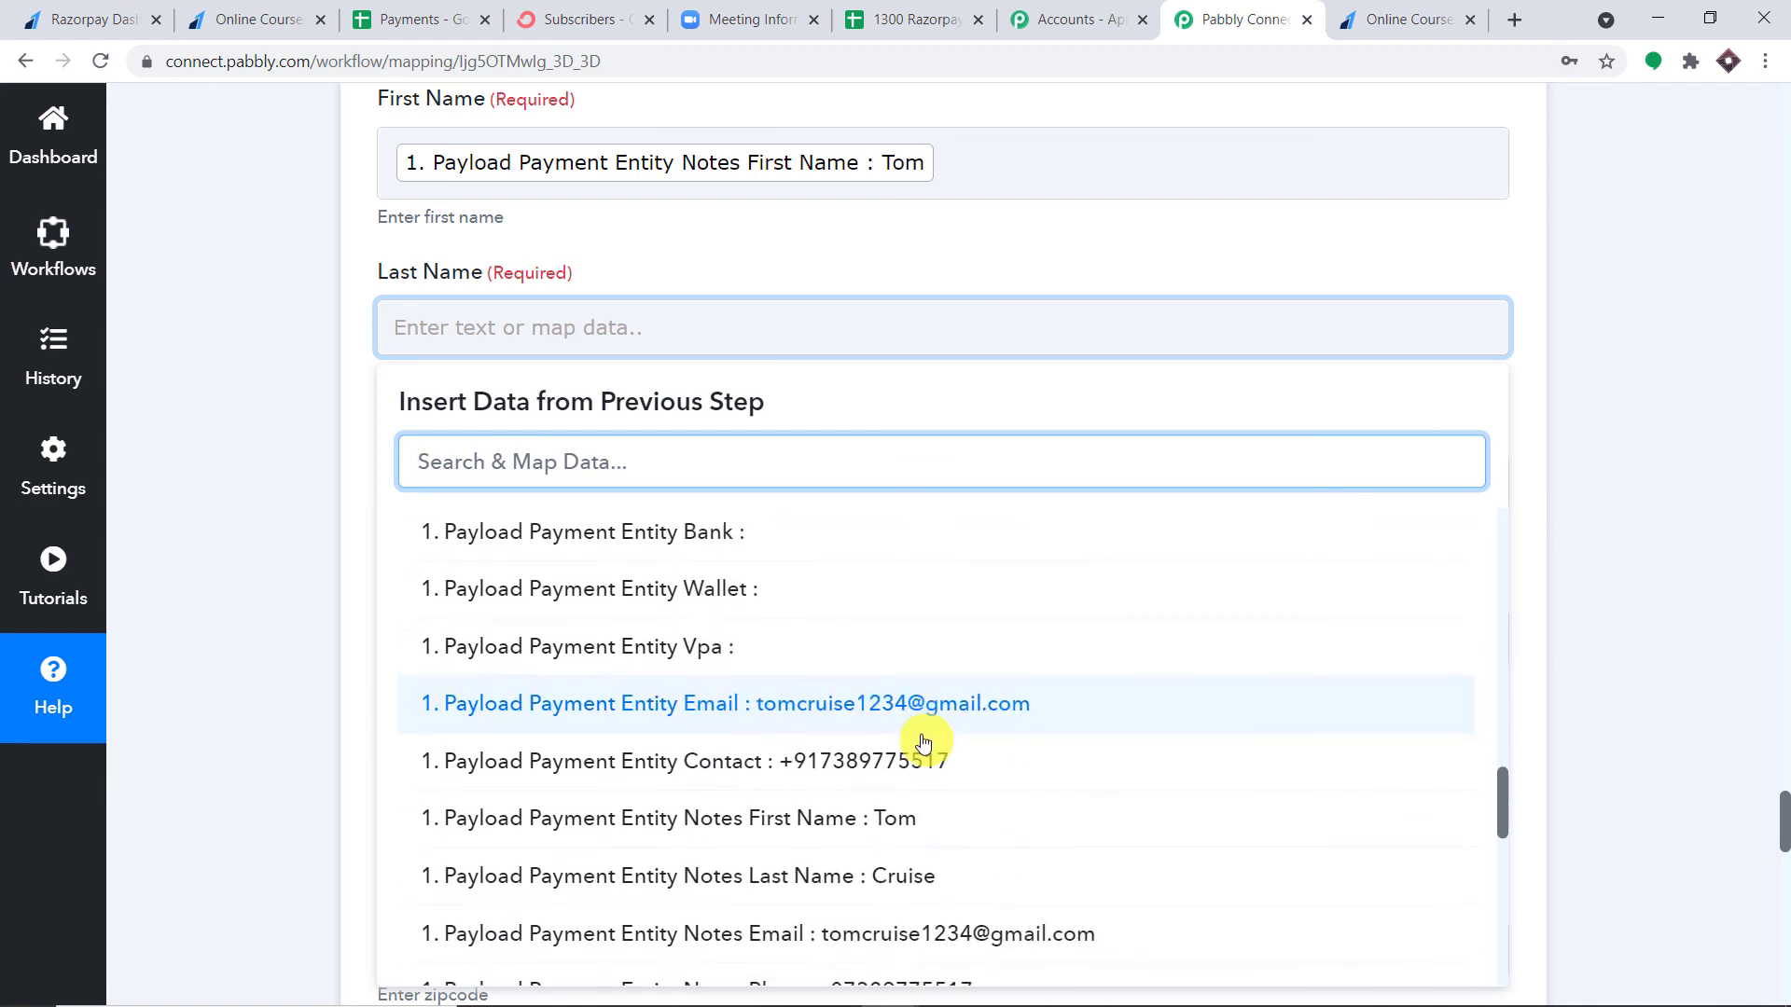
click(933, 700)
scroll(1251, 251, down, 3)
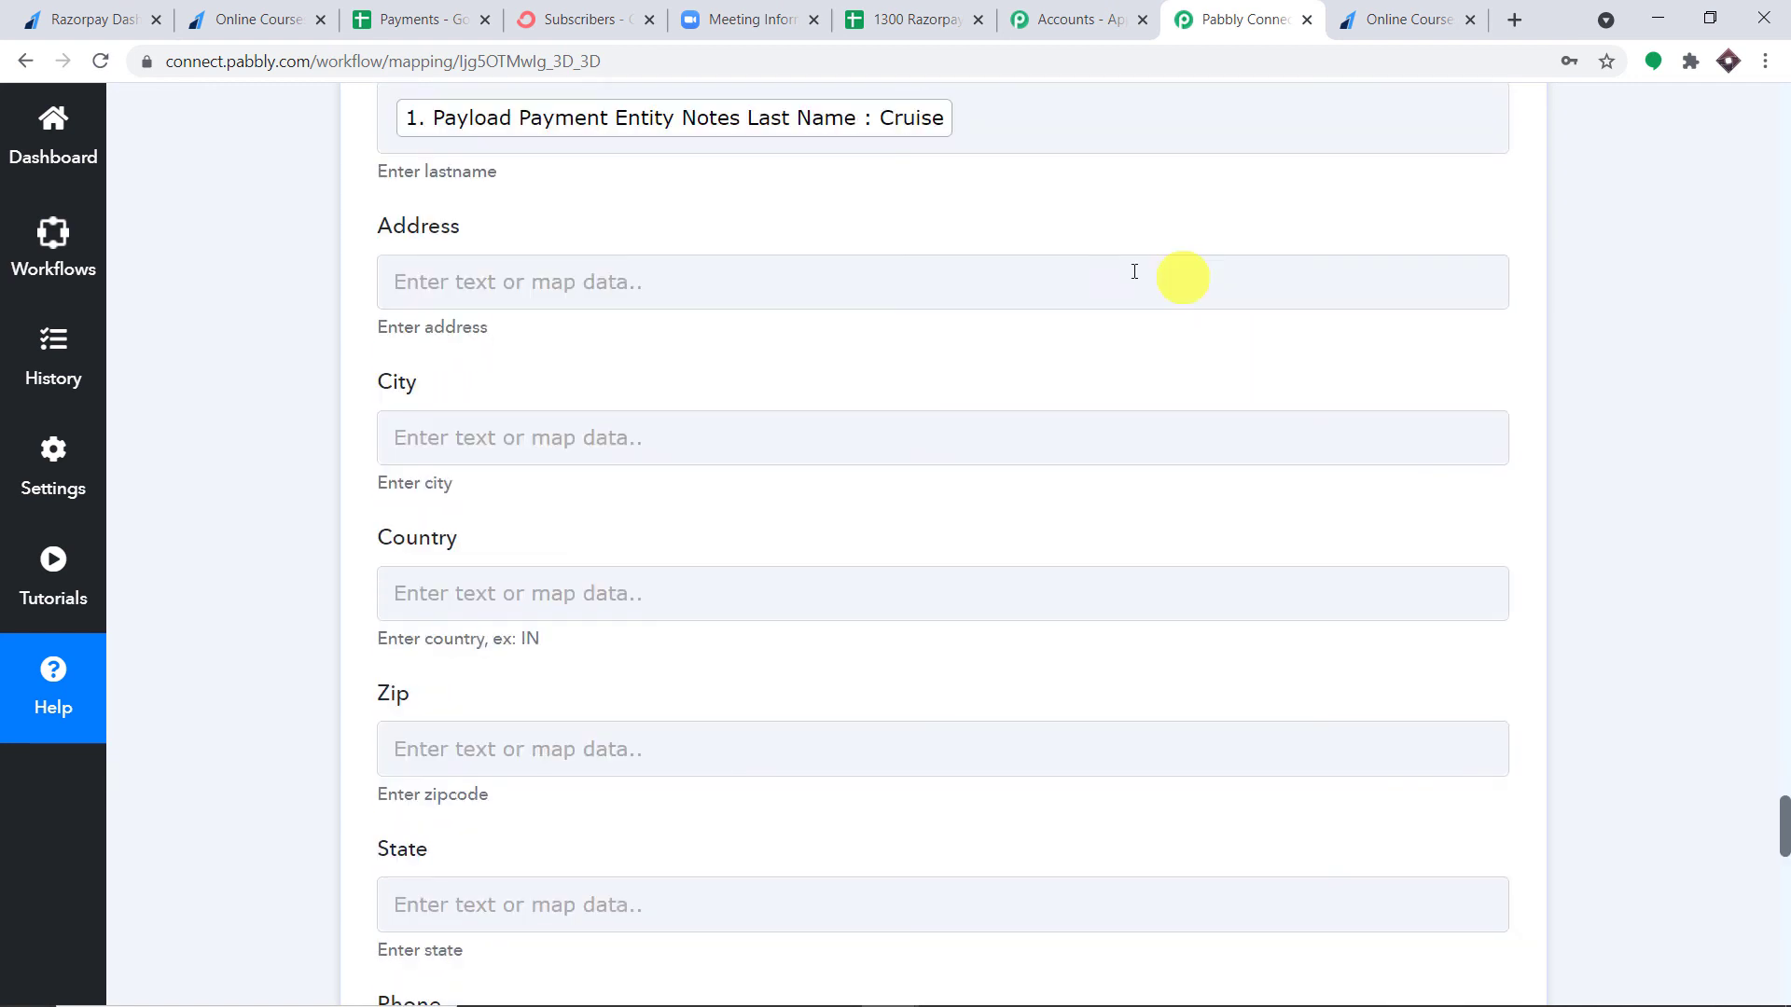
Step: Save the Zoom Add Meeting Registrant action and send its test request, then highlight the Registrant Id in the response
scroll(968, 253, up, 5)
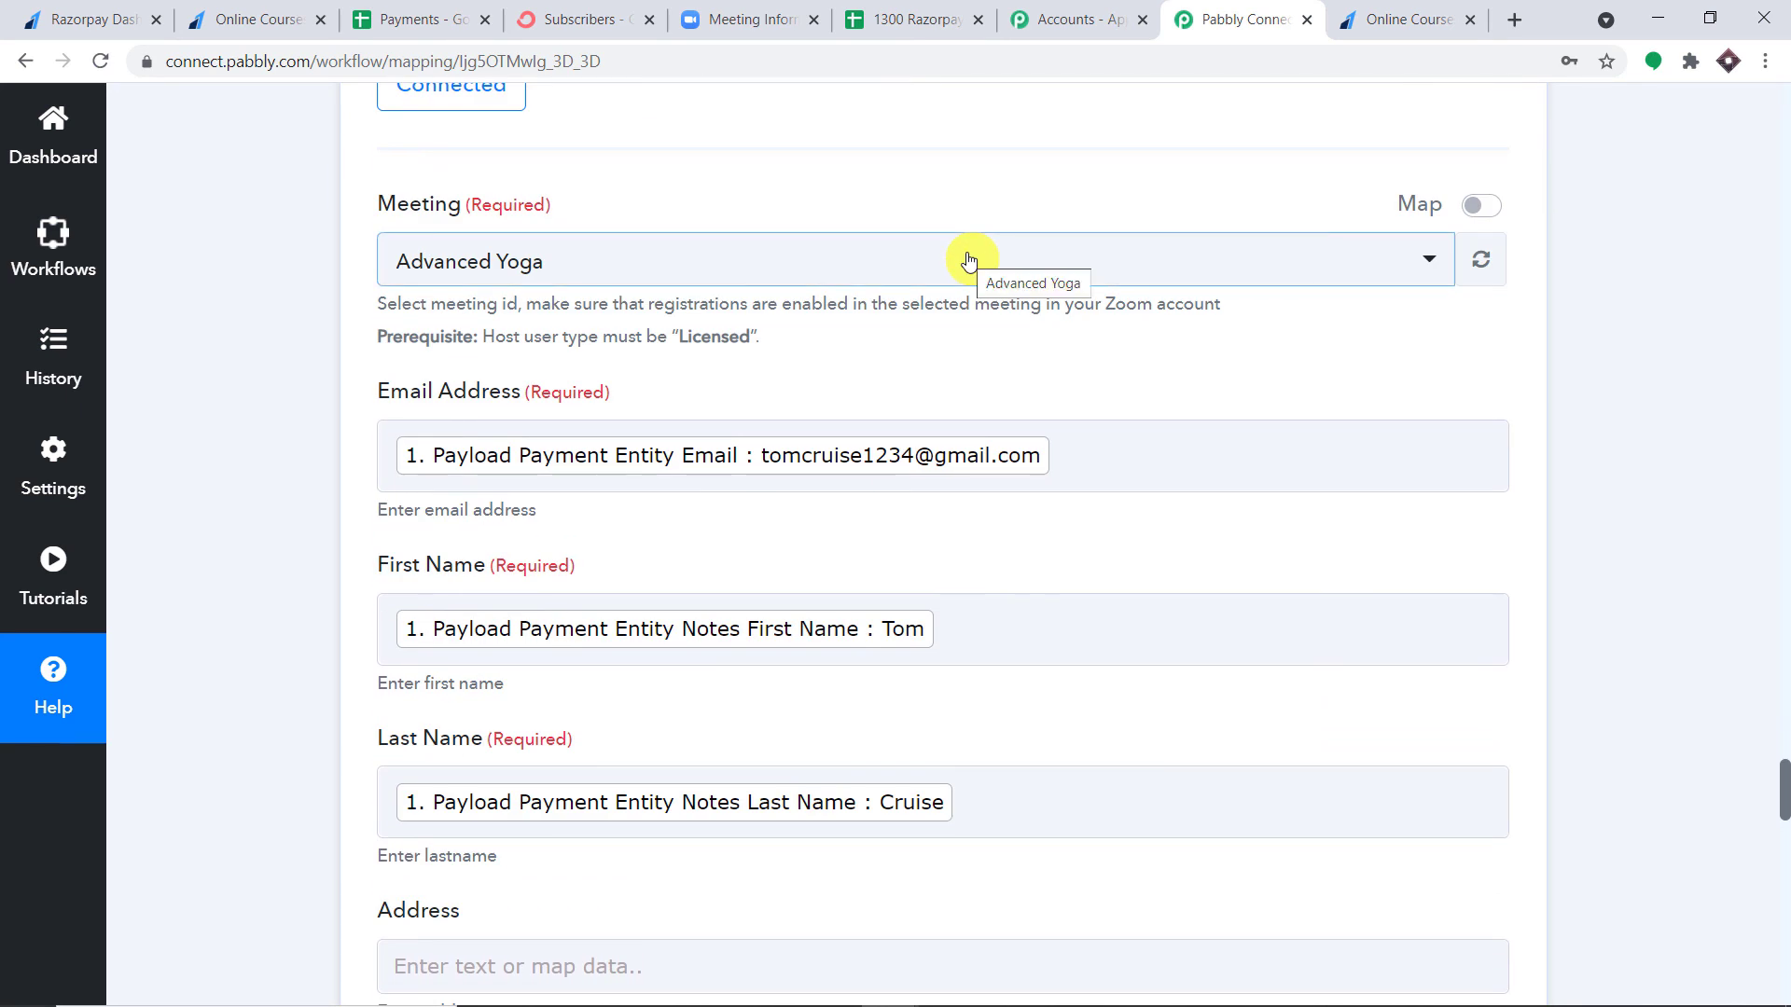
scroll(961, 271, down, 4)
scroll(956, 287, down, 1)
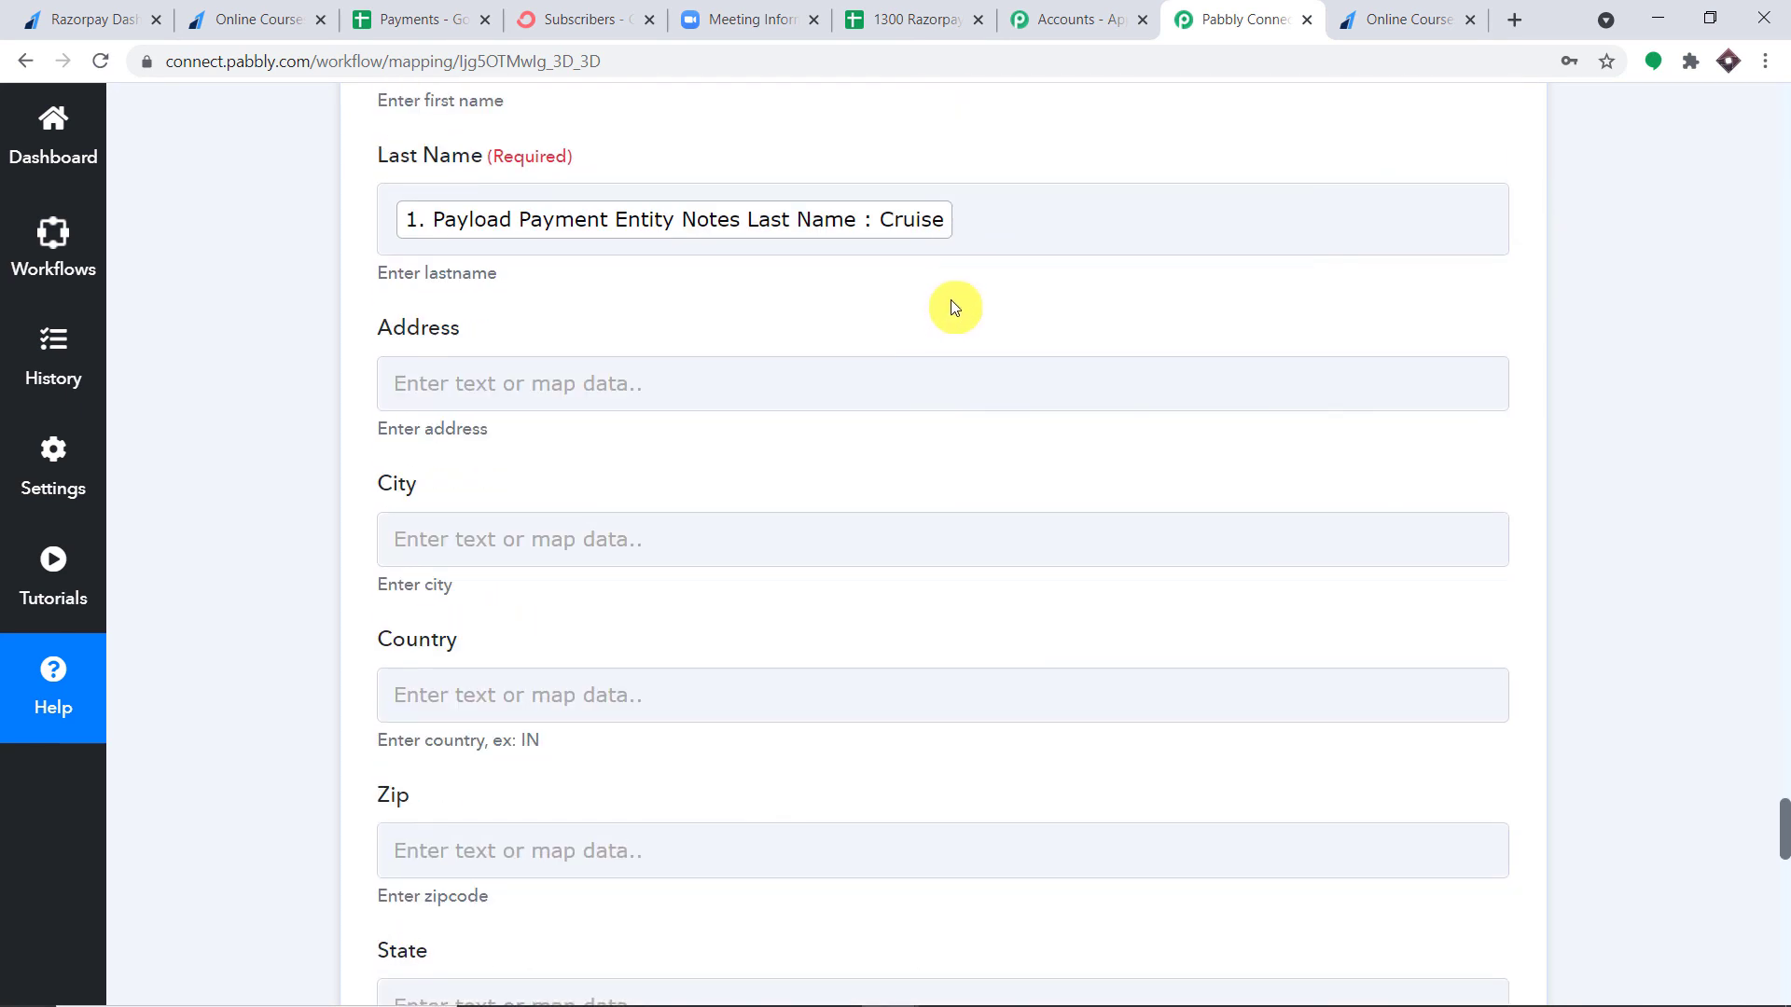
scroll(970, 289, up, 5)
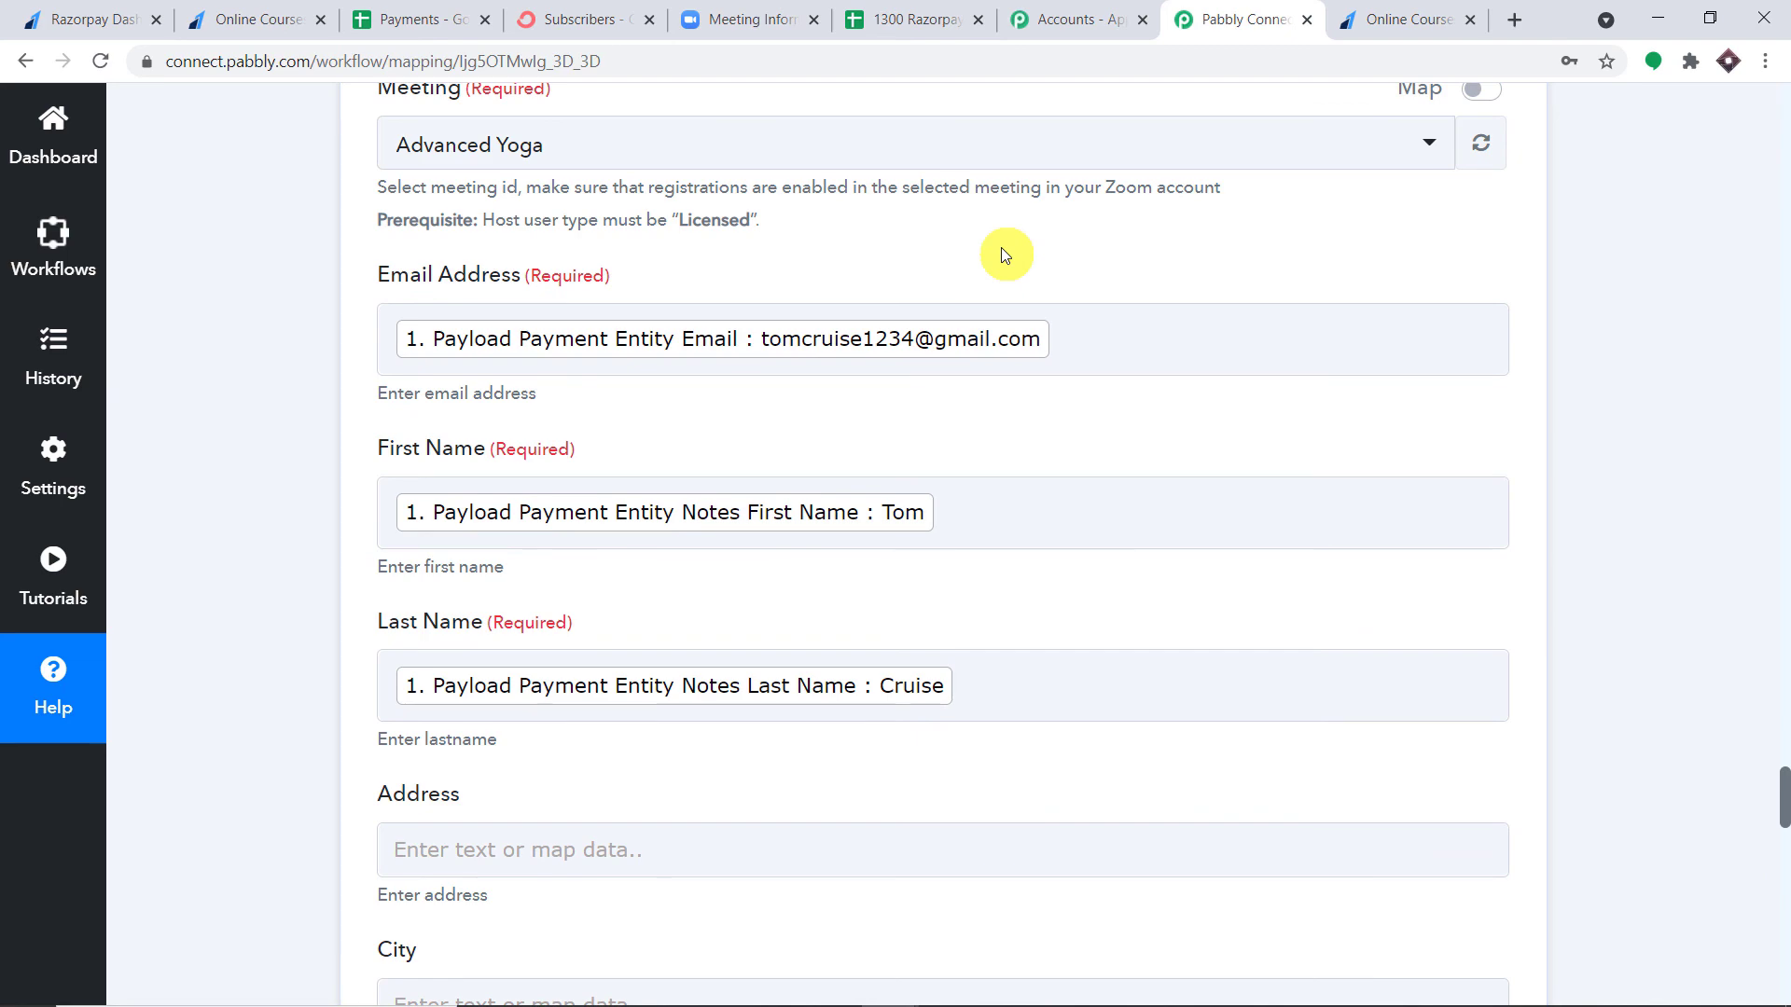
scroll(1002, 250, up, 3)
scroll(1002, 246, down, 13)
scroll(1004, 244, down, 15)
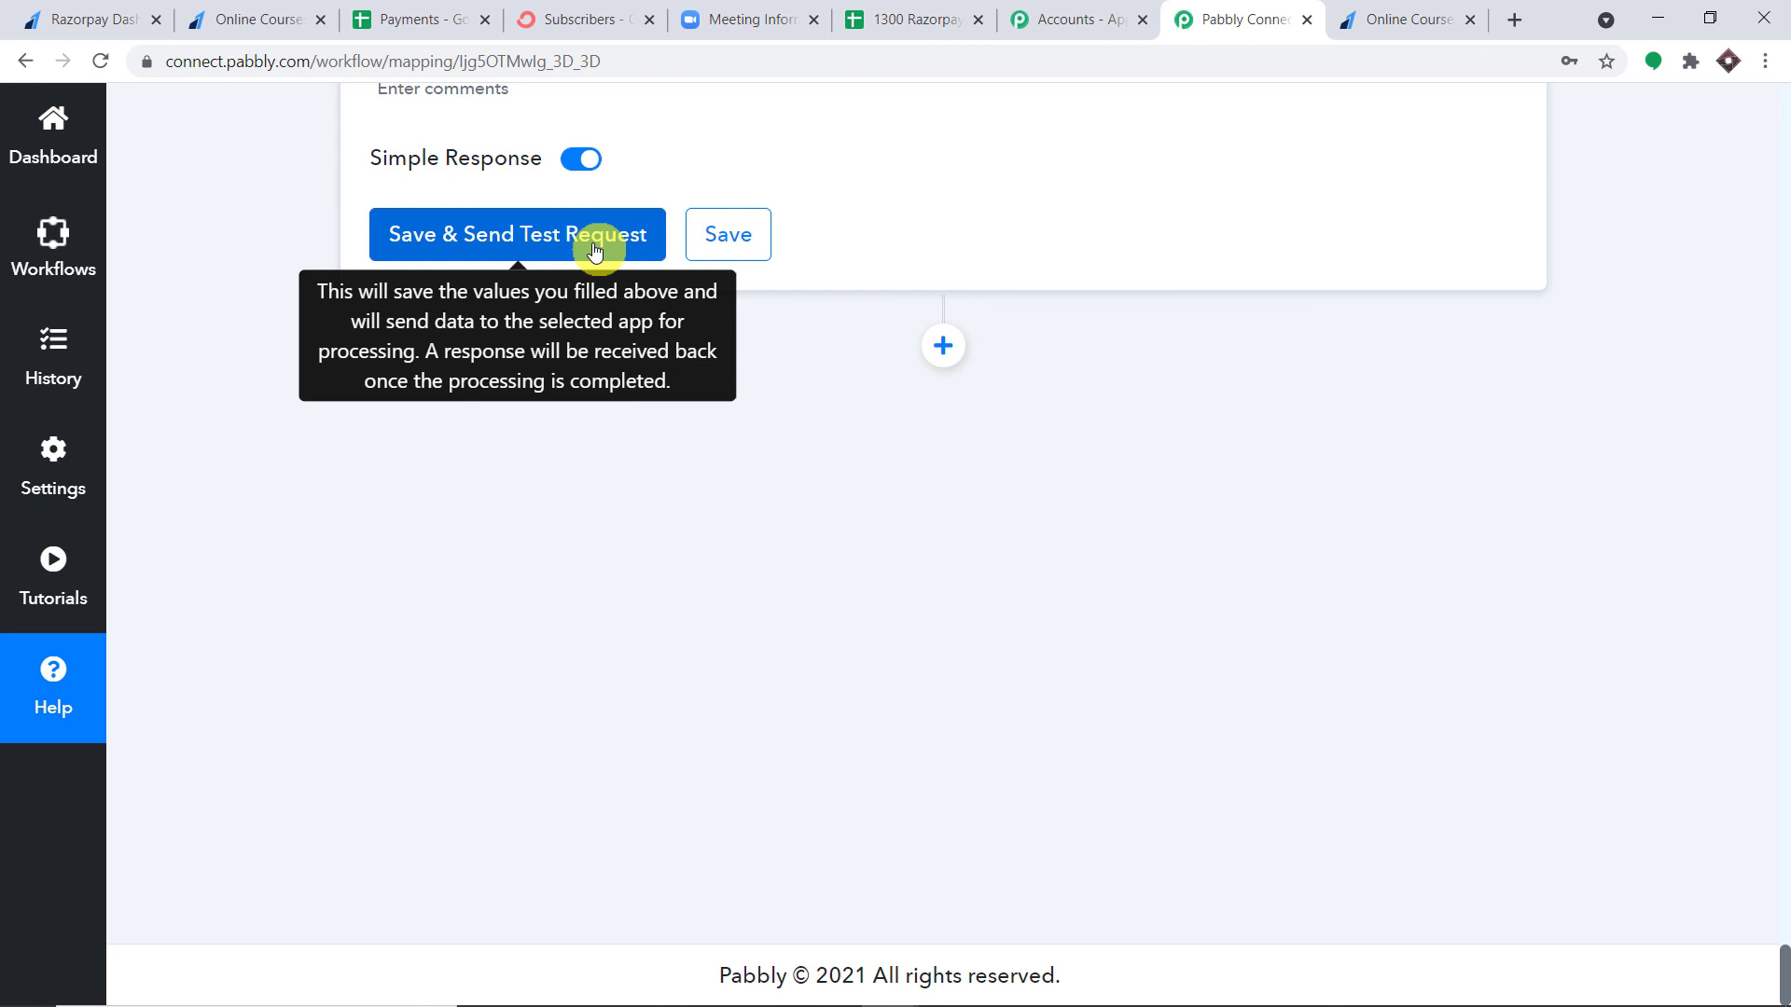
click(595, 250)
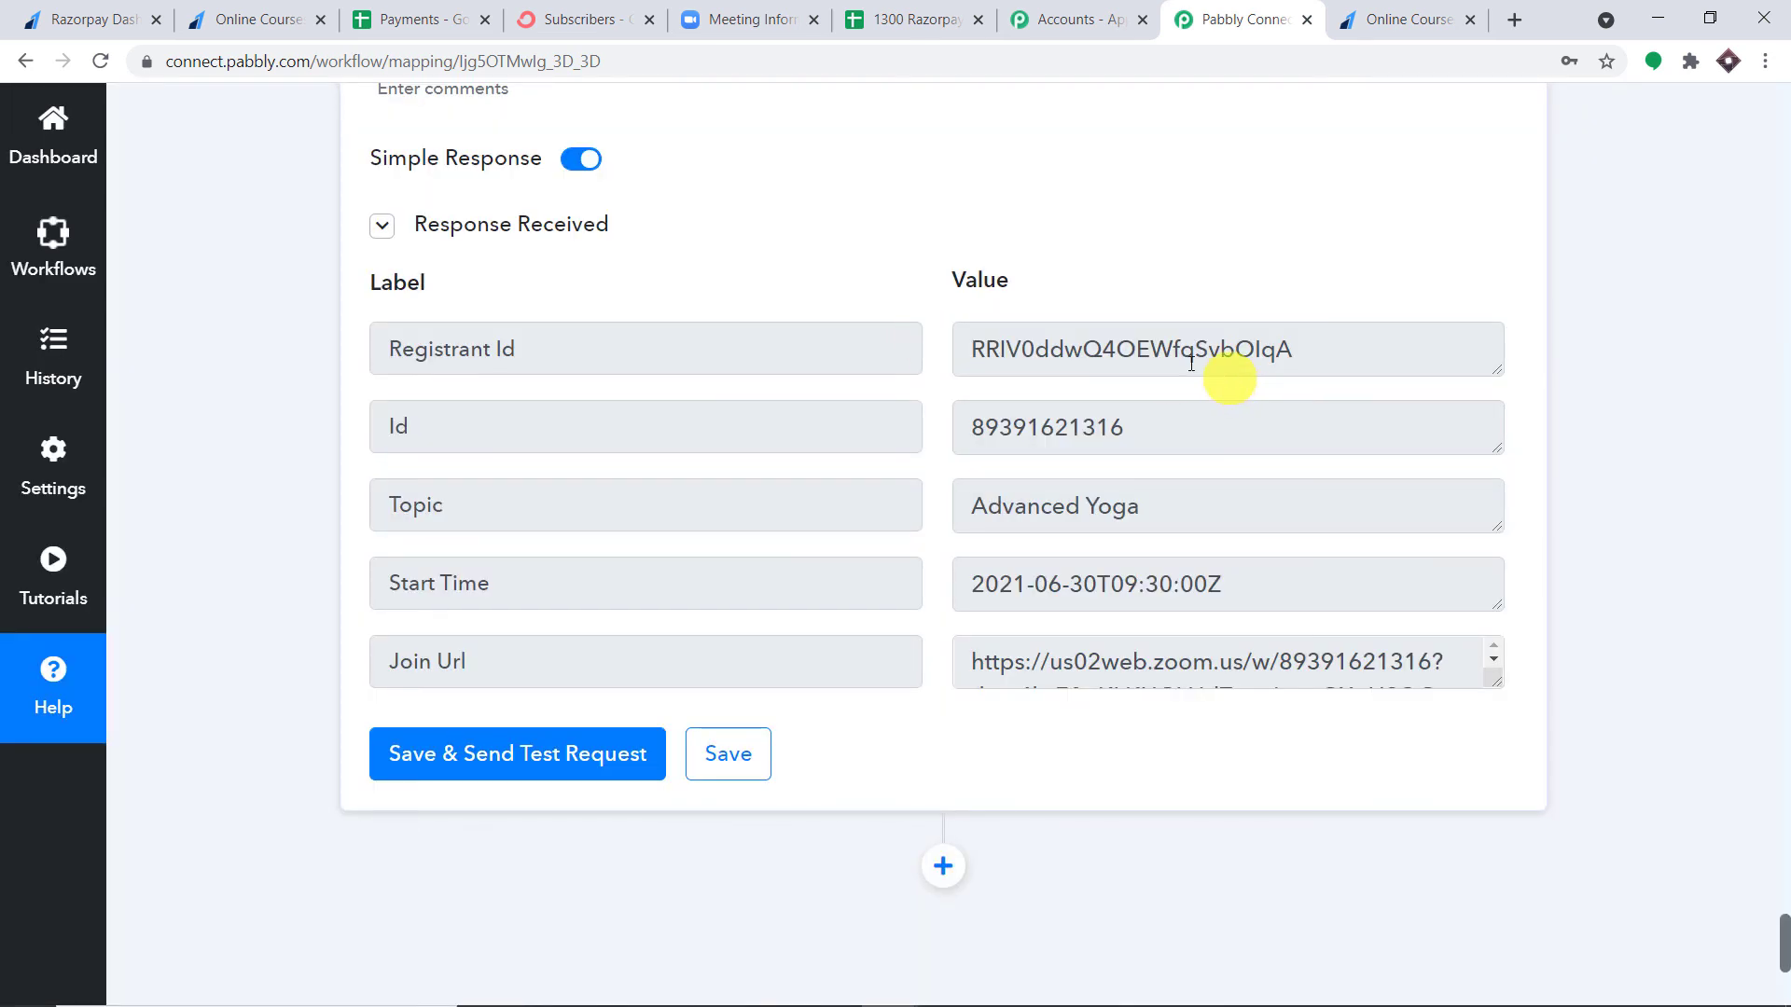
double_click(1310, 346)
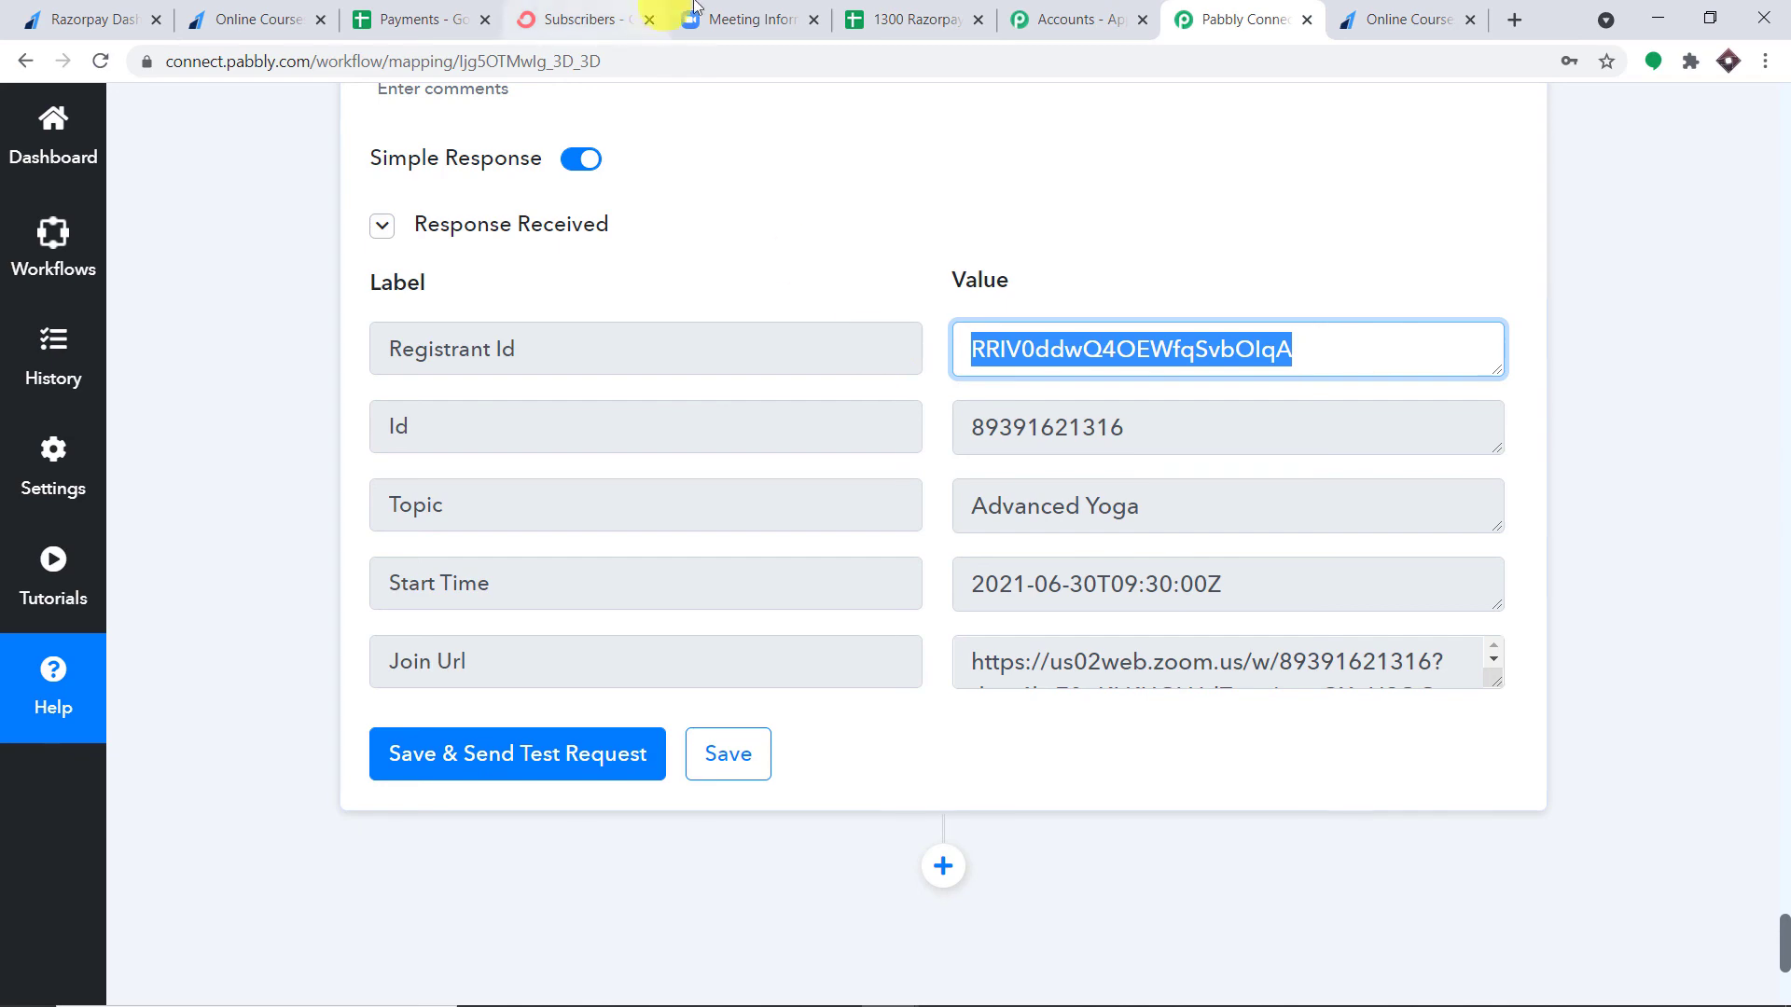
Step: Switch to the Zoom meeting page, reload it and view the registrants list for Advanced Yoga
click(746, 19)
drag(1780, 365, 1780, 808)
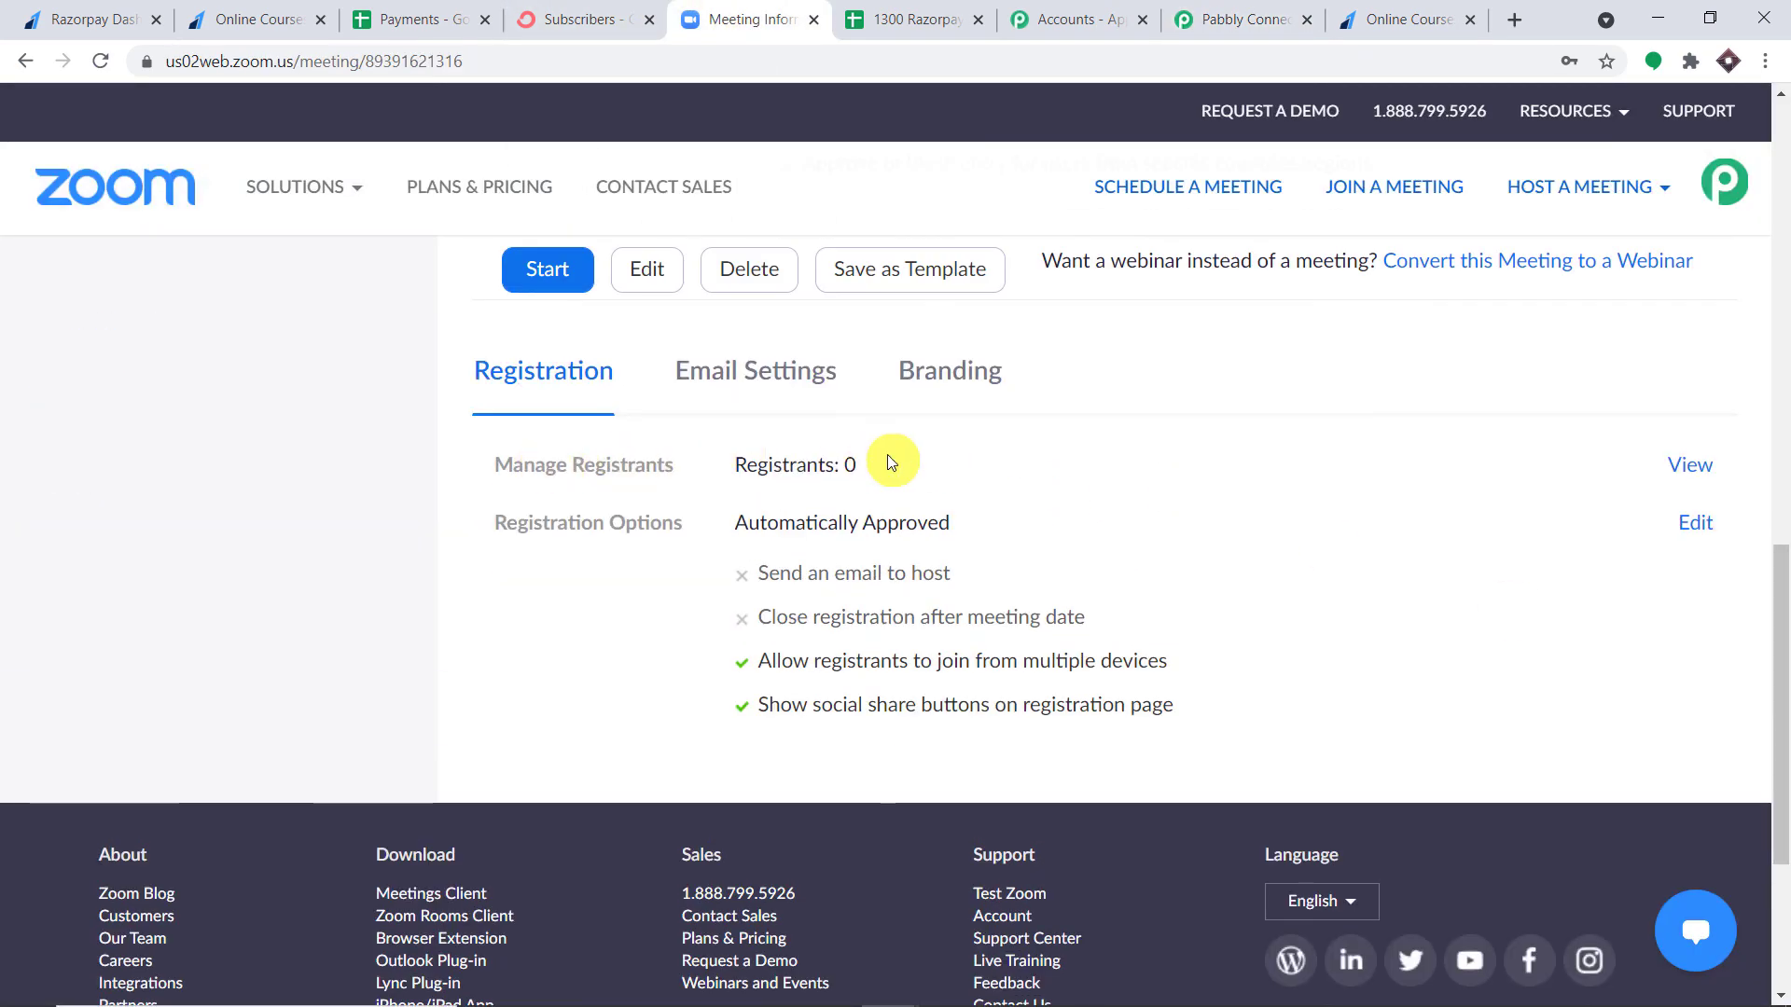
click(100, 61)
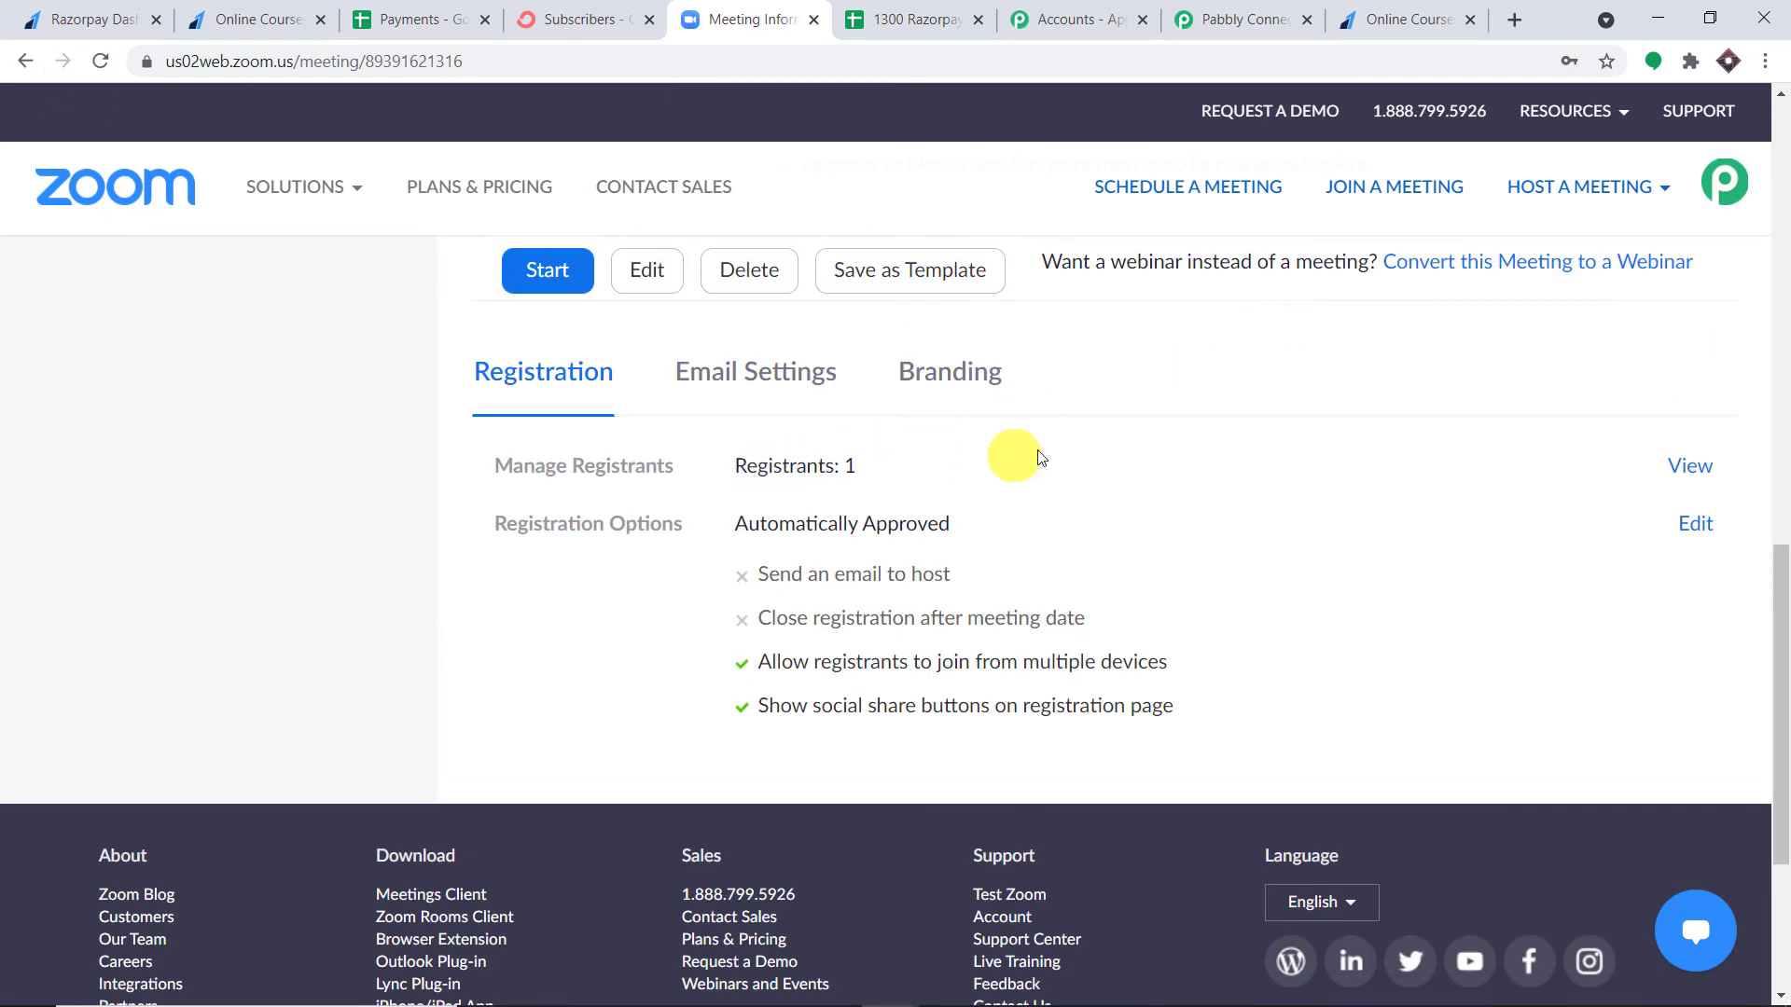
click(1690, 469)
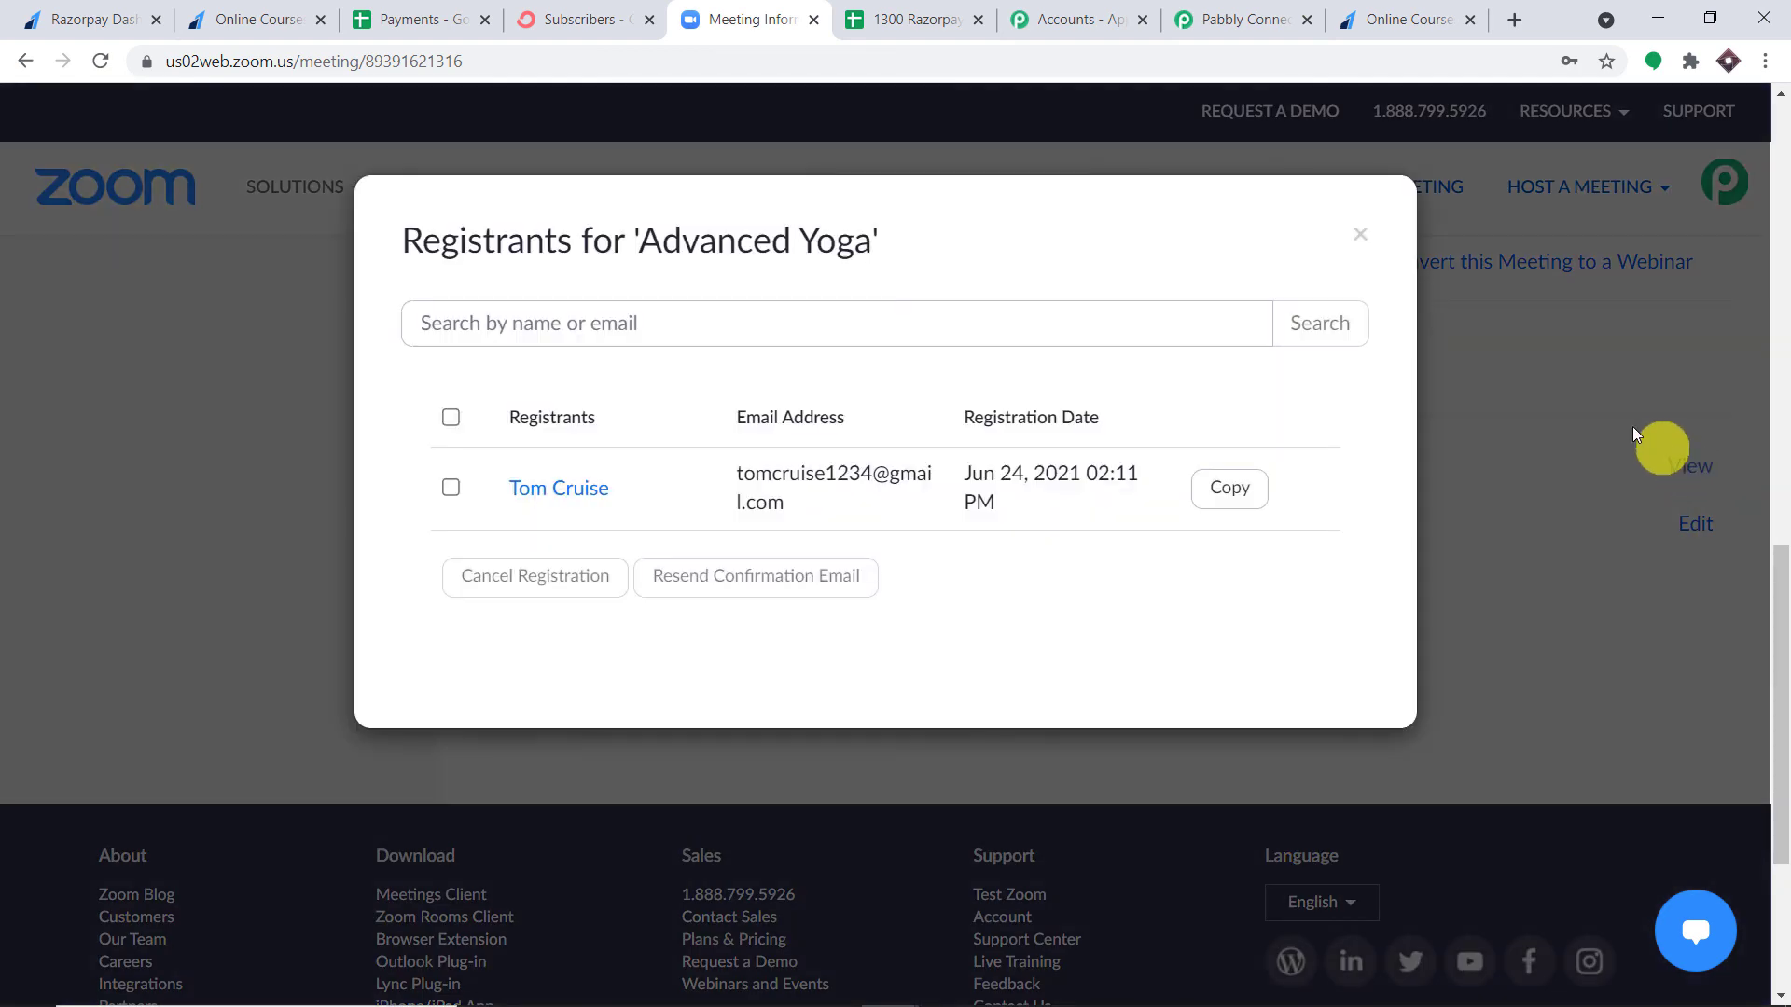
drag(521, 498, 933, 503)
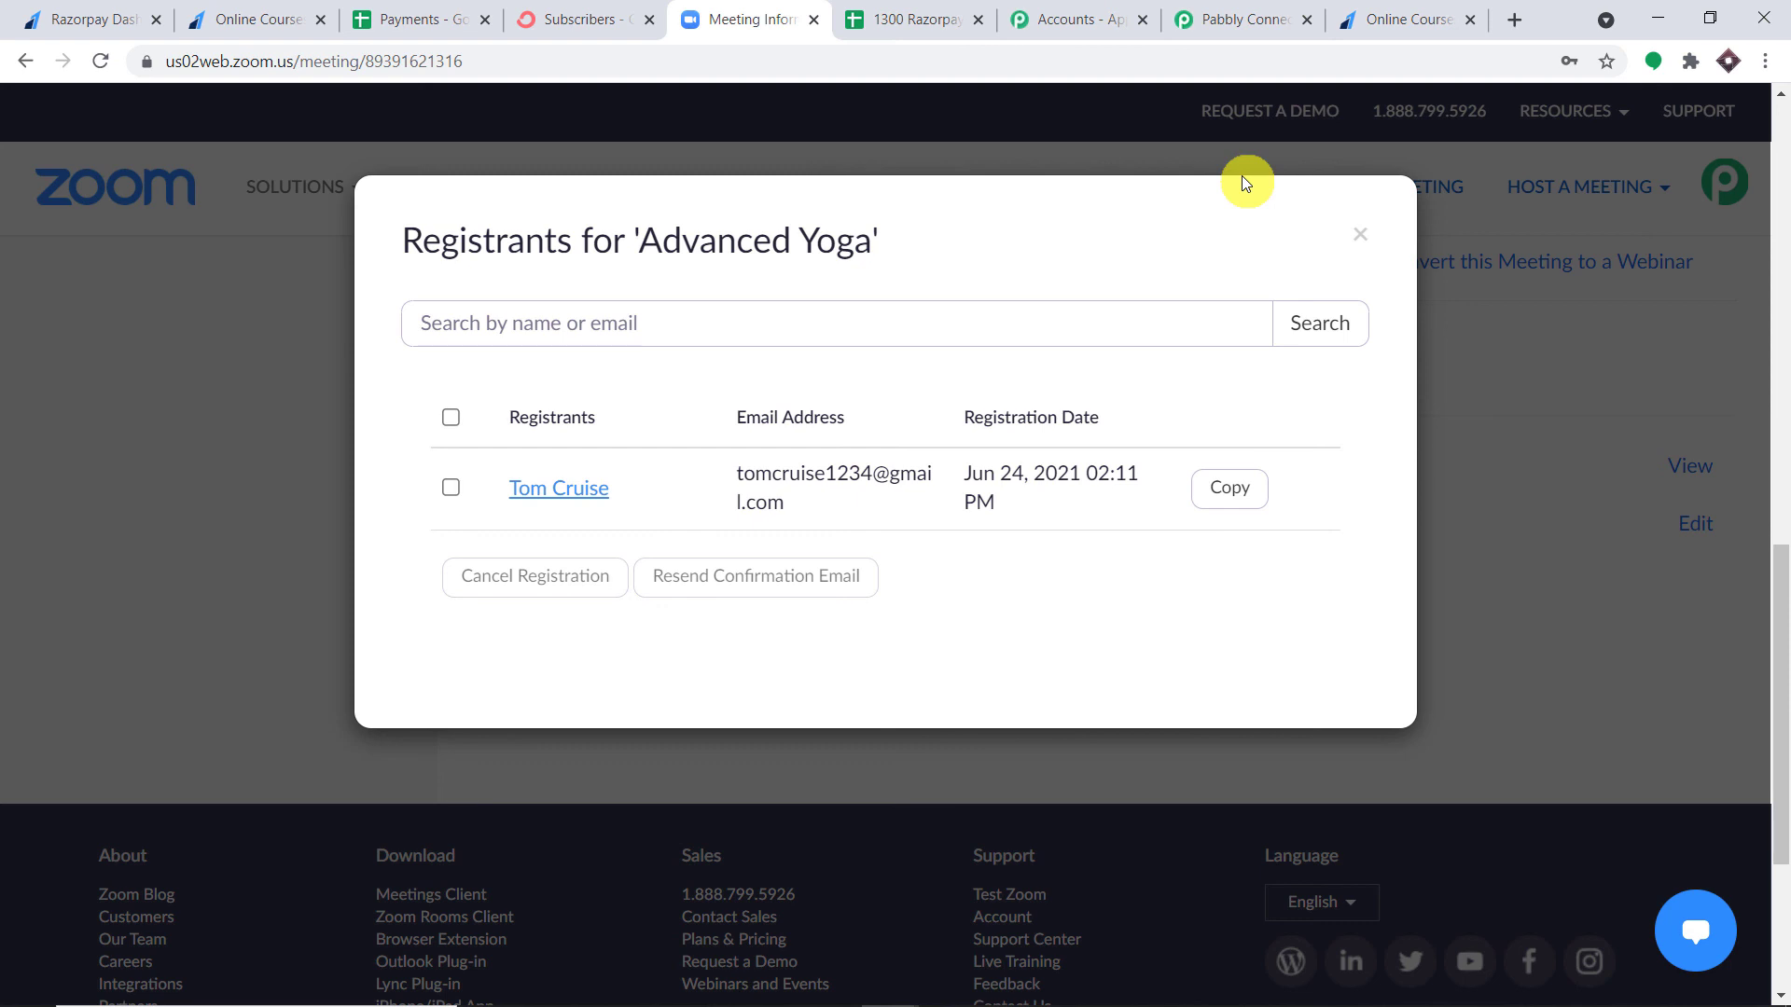
Step: Return to the Pabbly Connect workflow and collapse the Zoom, ConvertKit and Google Sheets actions
click(1229, 19)
scroll(1783, 480, up, 10)
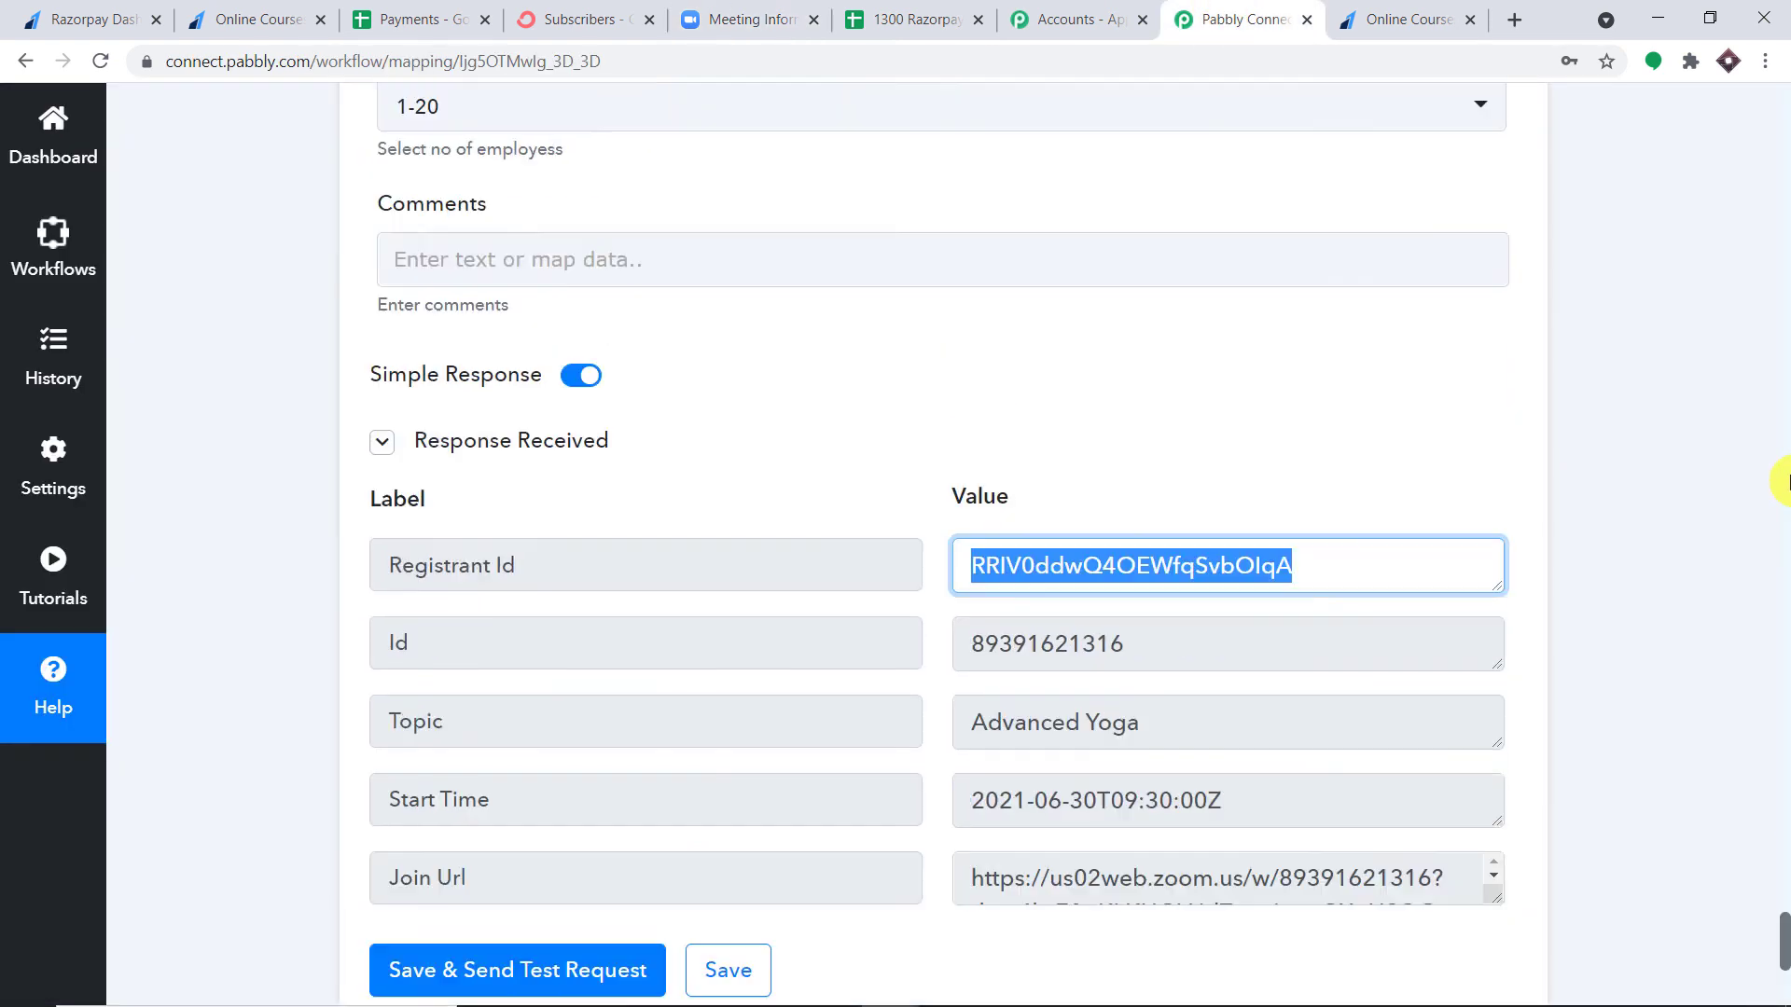
scroll(1783, 482, up, 10)
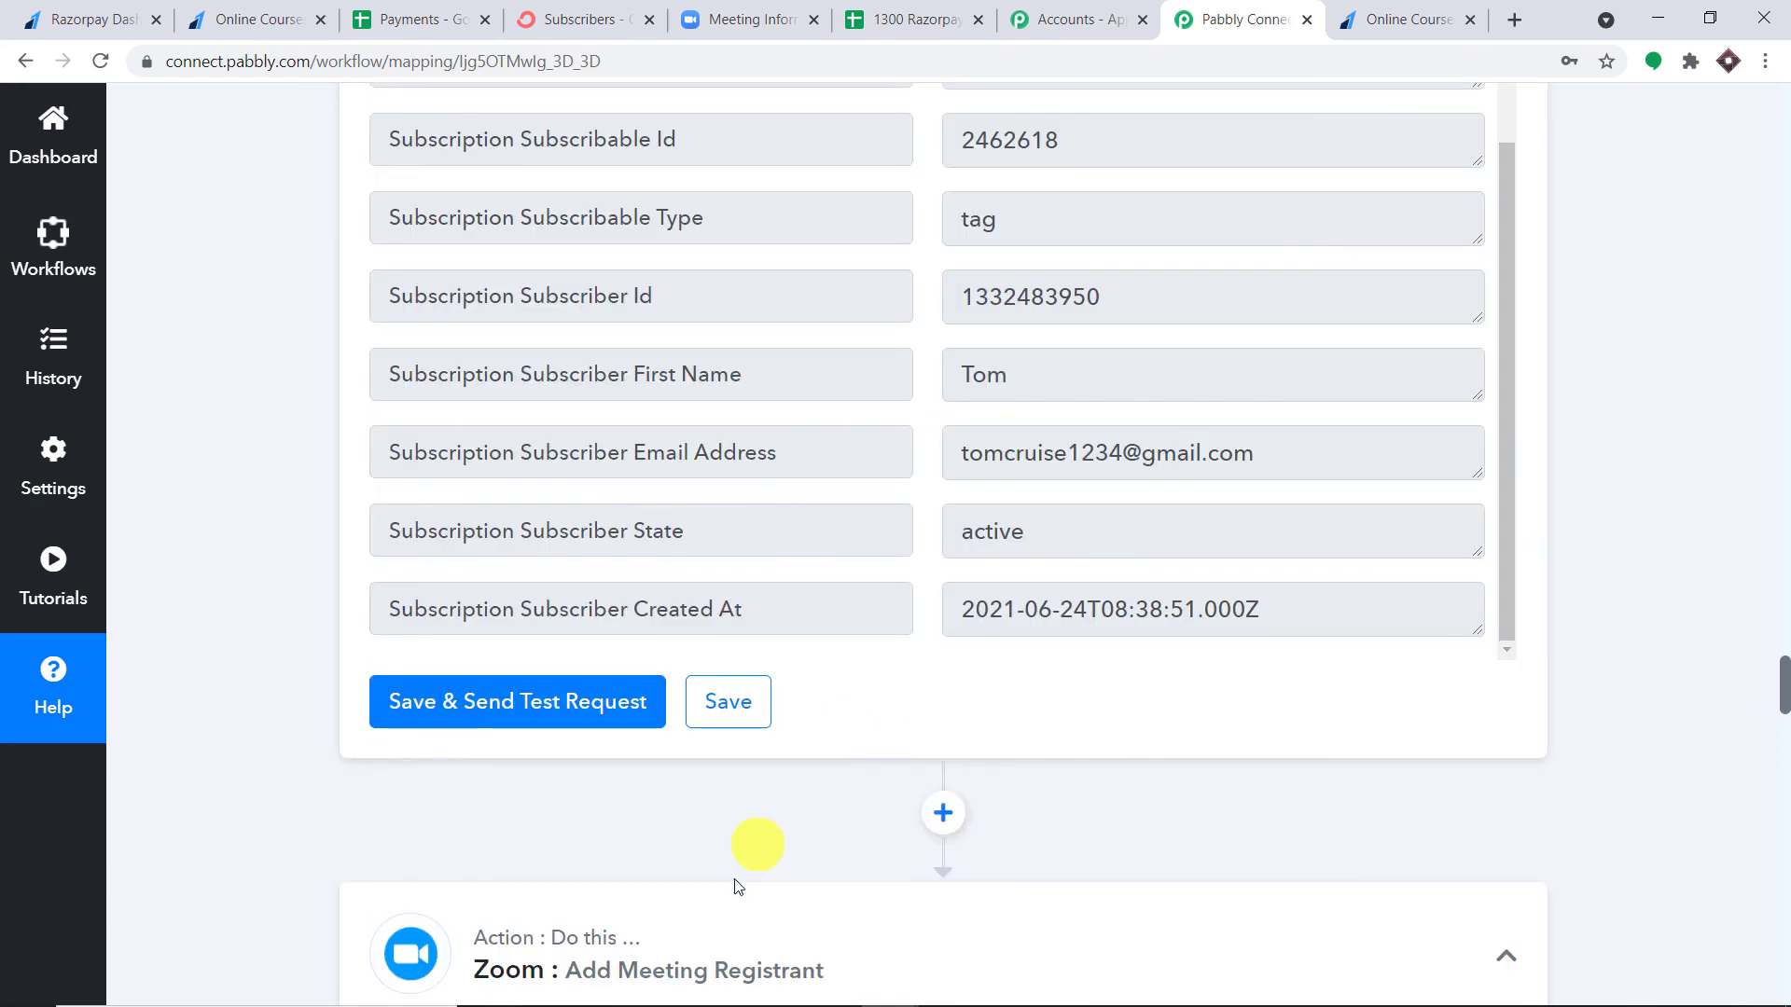
scroll(1783, 504, up, 10)
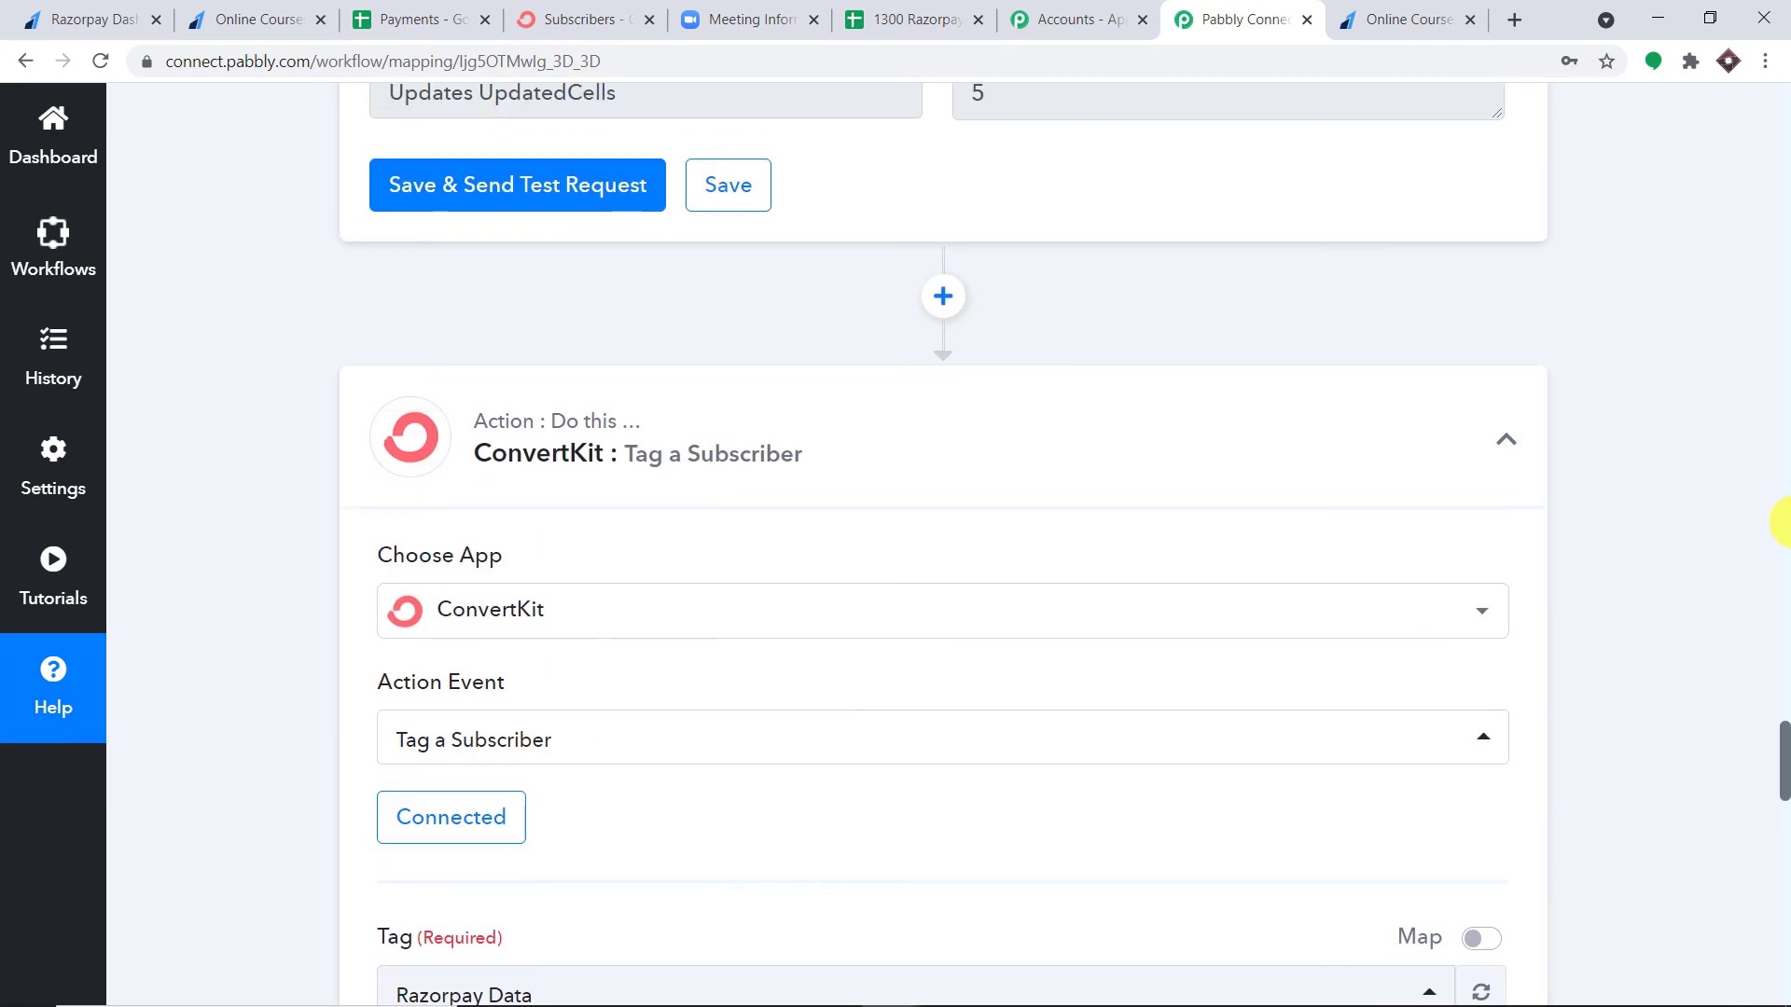
click(1023, 428)
scroll(1783, 373, up, 10)
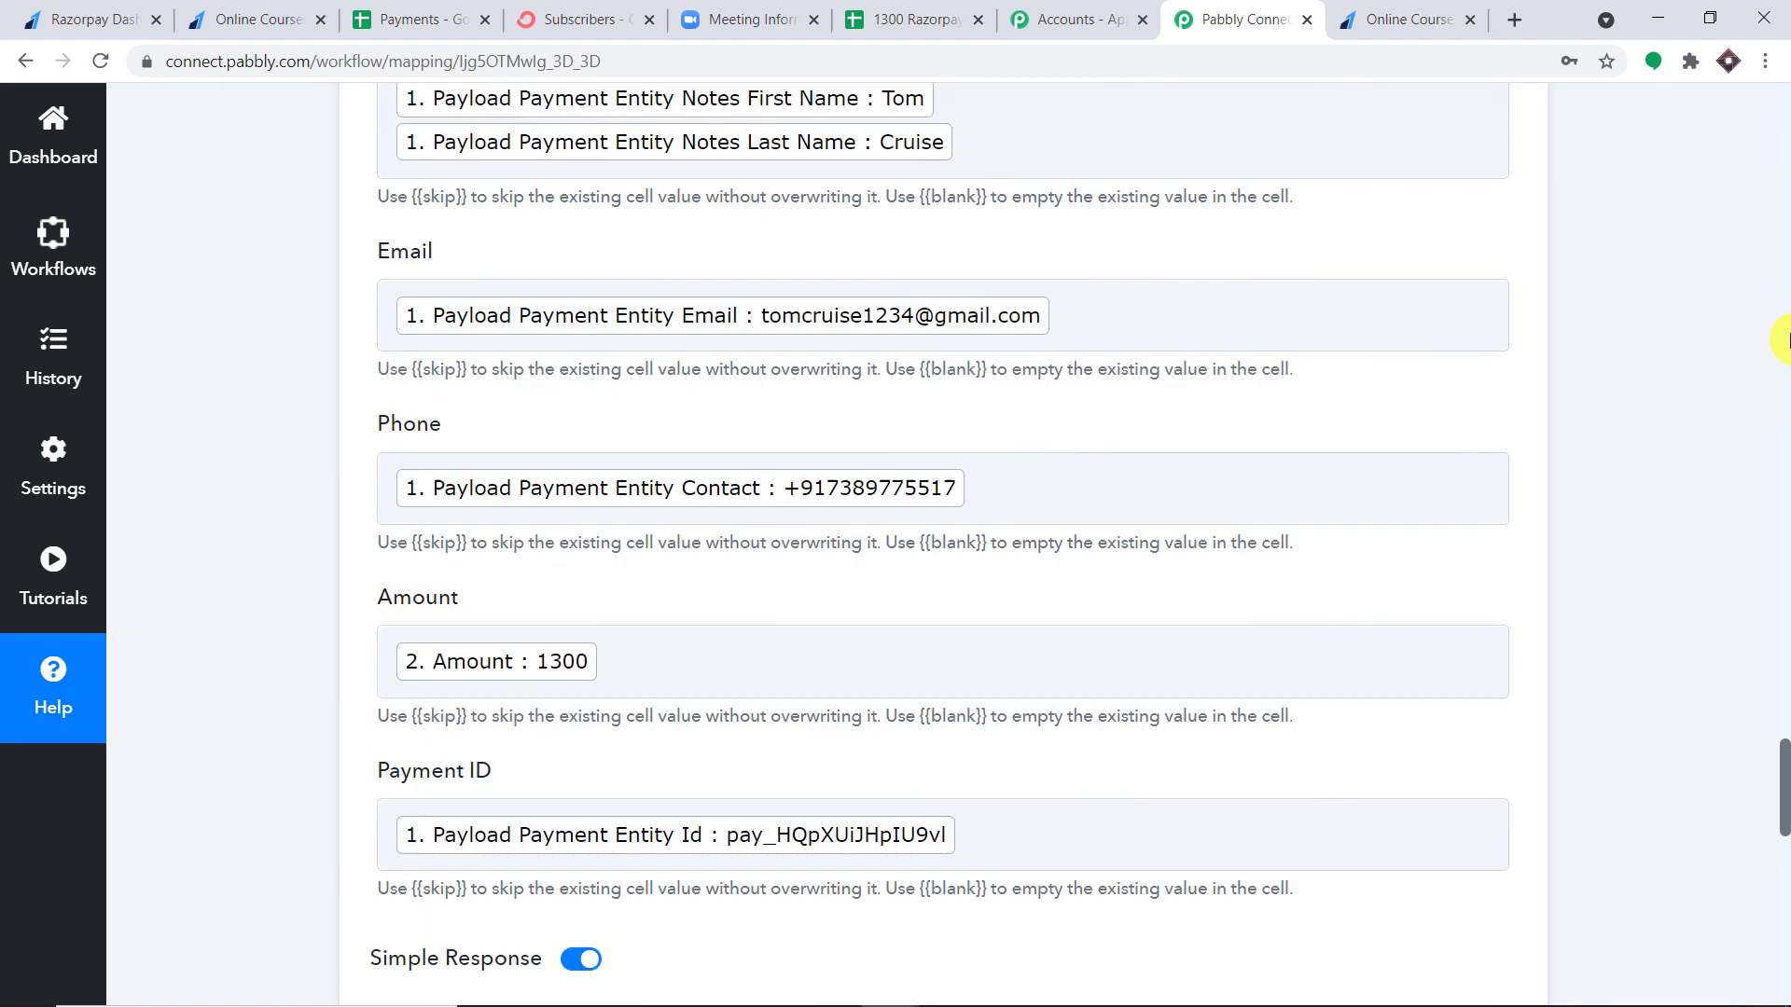
scroll(1783, 340, up, 7)
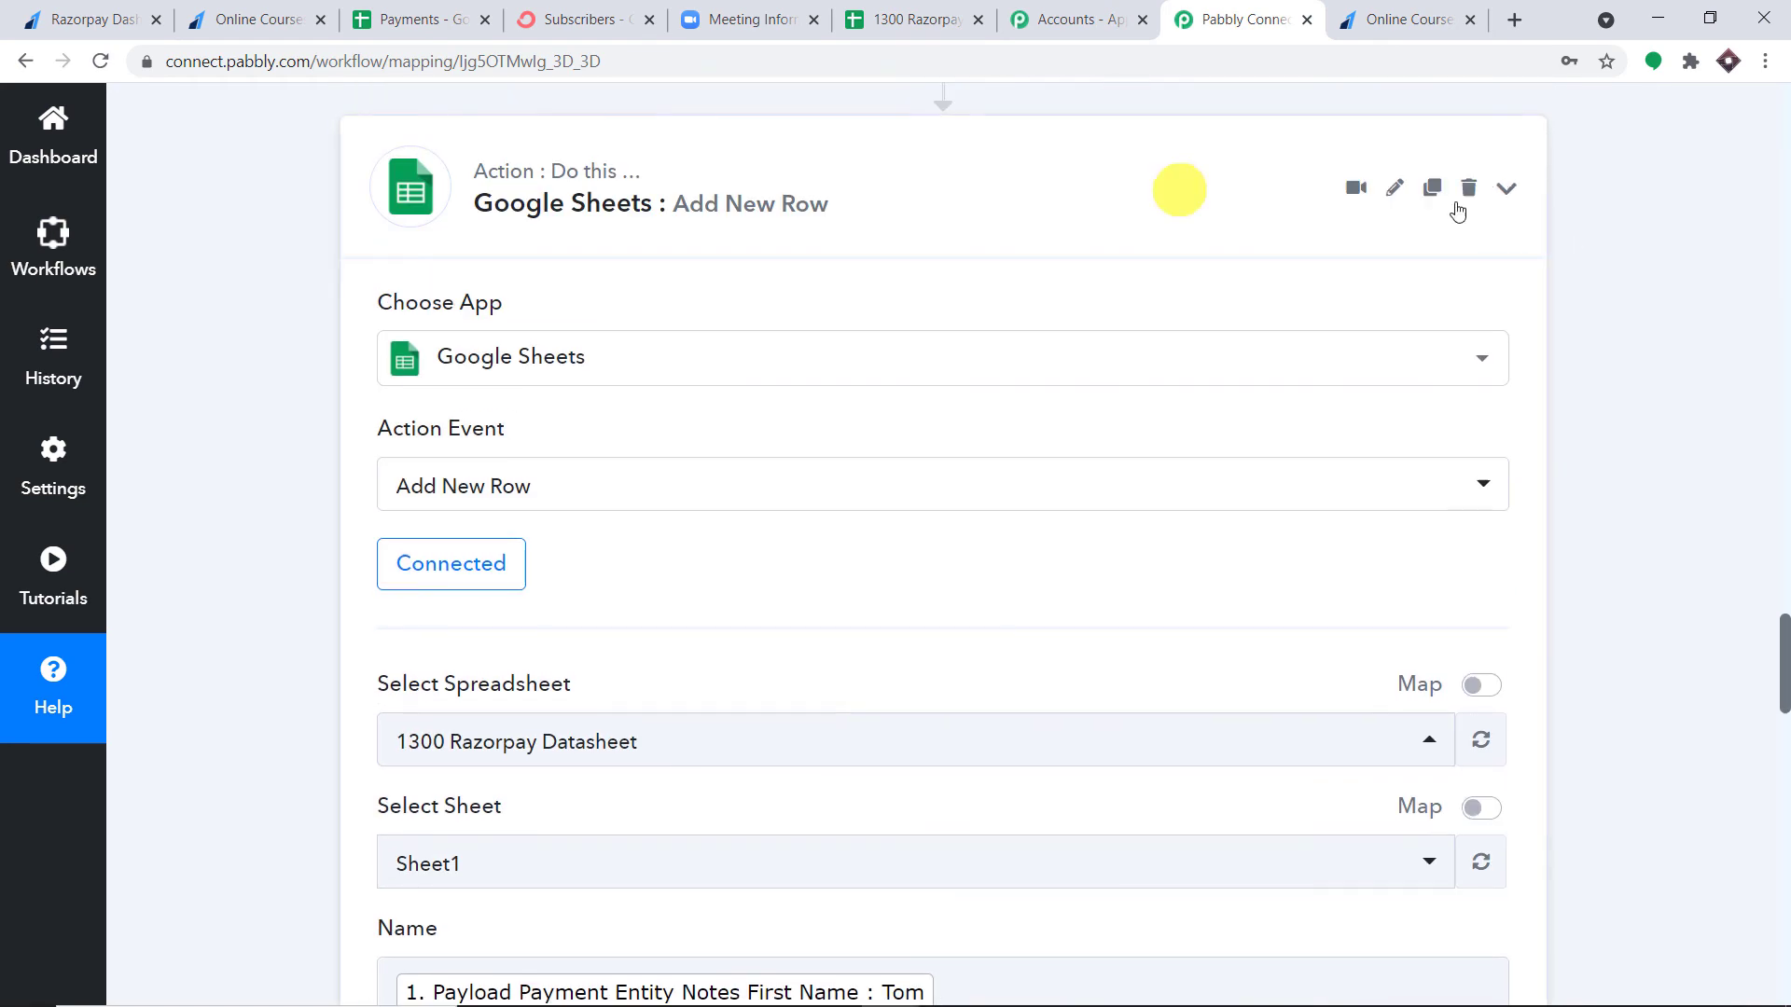
click(1179, 188)
Step: Collapse the Filter by Pabbly and API by Pabbly actions and the Razorpay Payment Captured trigger
scroll(1783, 259, up, 8)
scroll(1777, 252, up, 9)
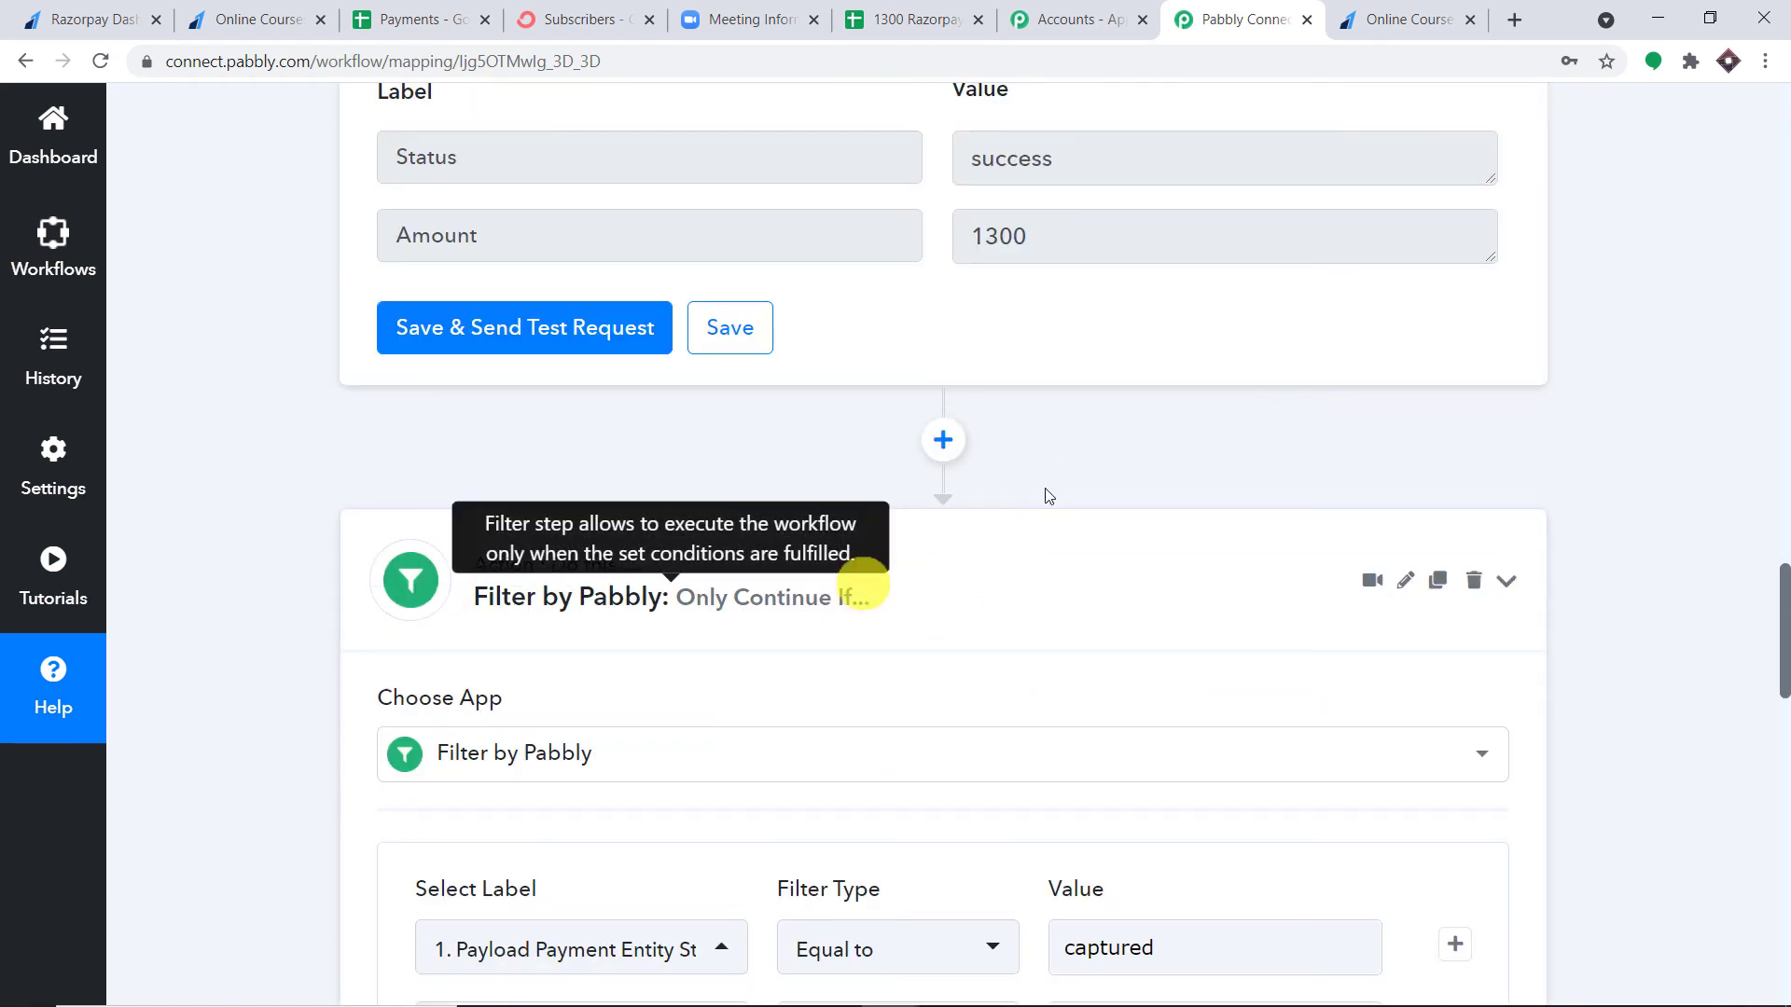
click(855, 583)
scroll(1783, 315, up, 15)
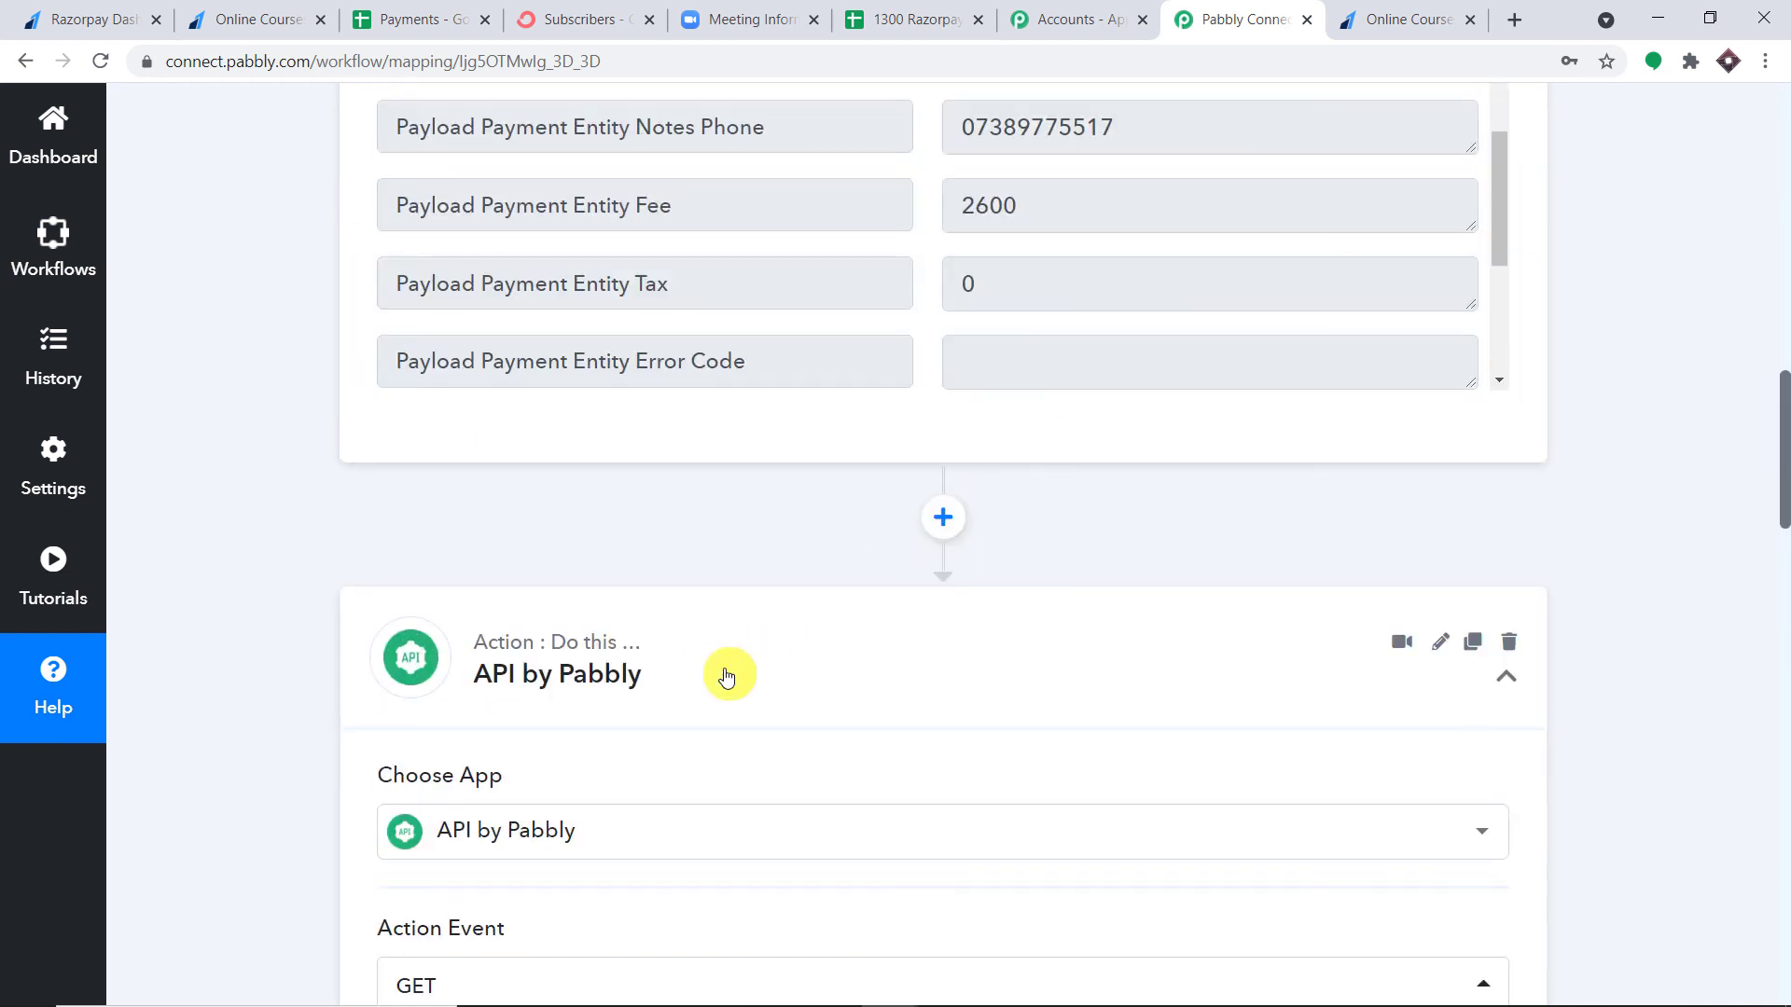
click(724, 671)
scroll(1783, 289, up, 10)
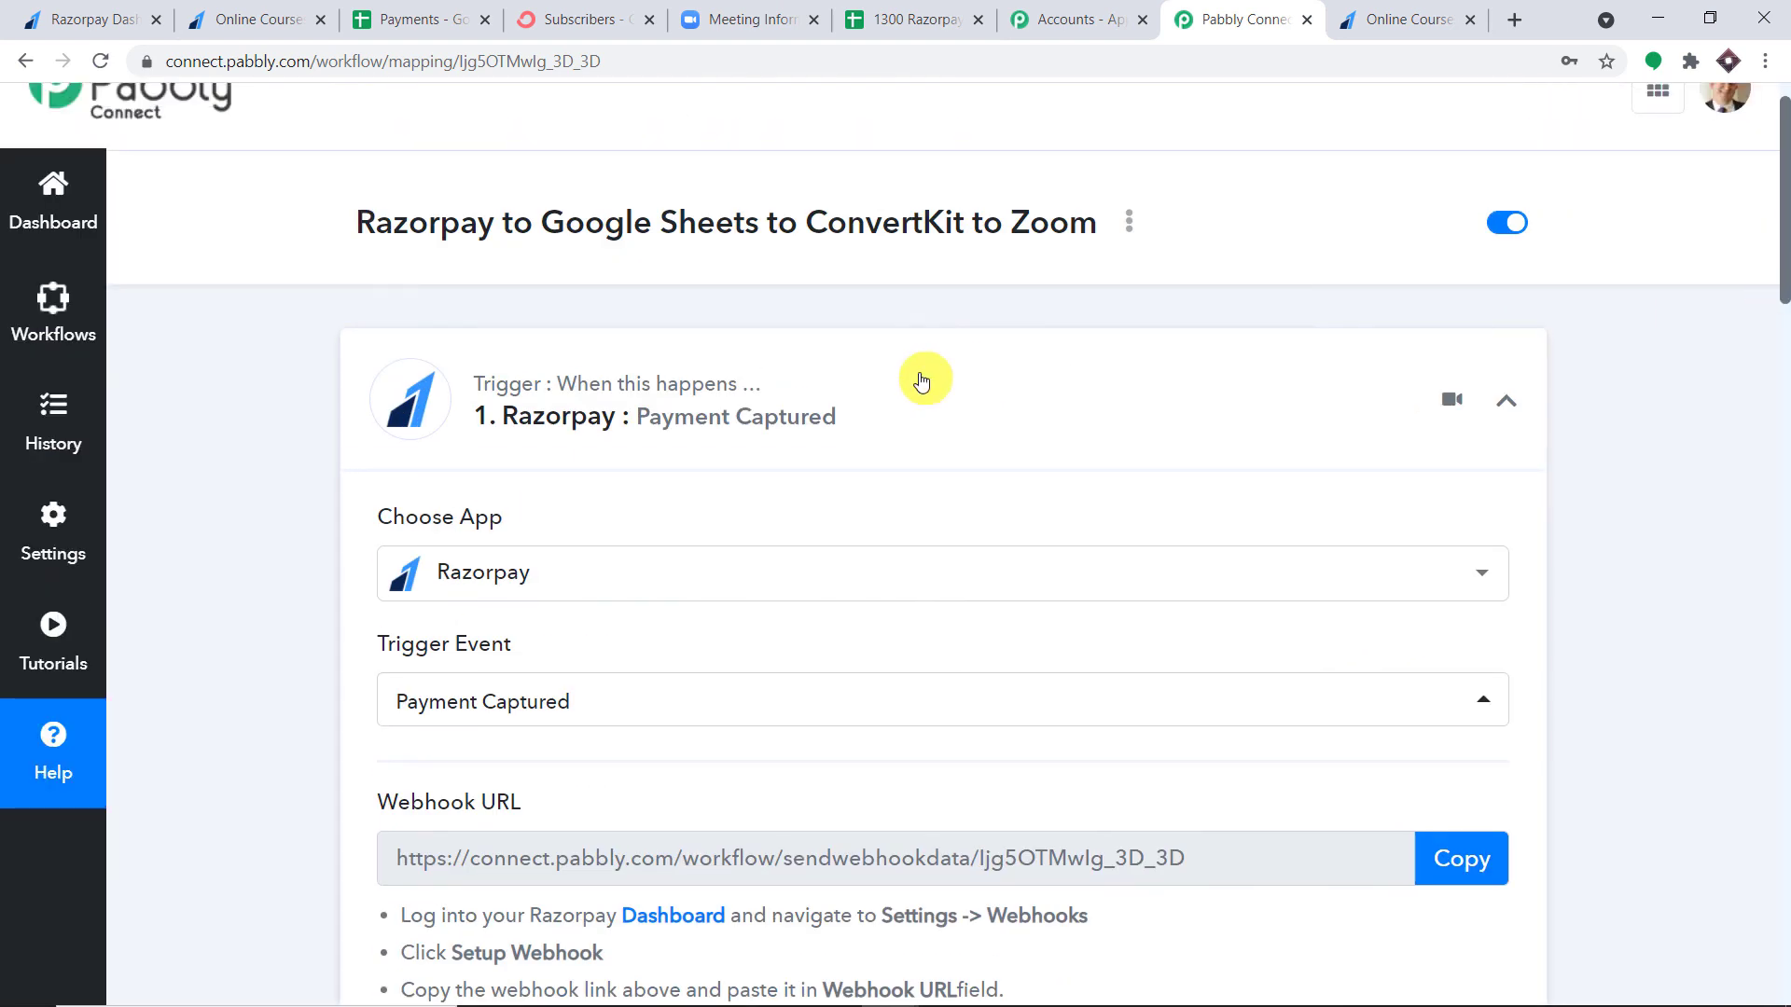
click(923, 377)
Step: Review the whole workflow in order, from the Razorpay trigger through API, Filter, Google Sheets and ConvertKit to the Zoom action
scroll(1287, 312, down, 1)
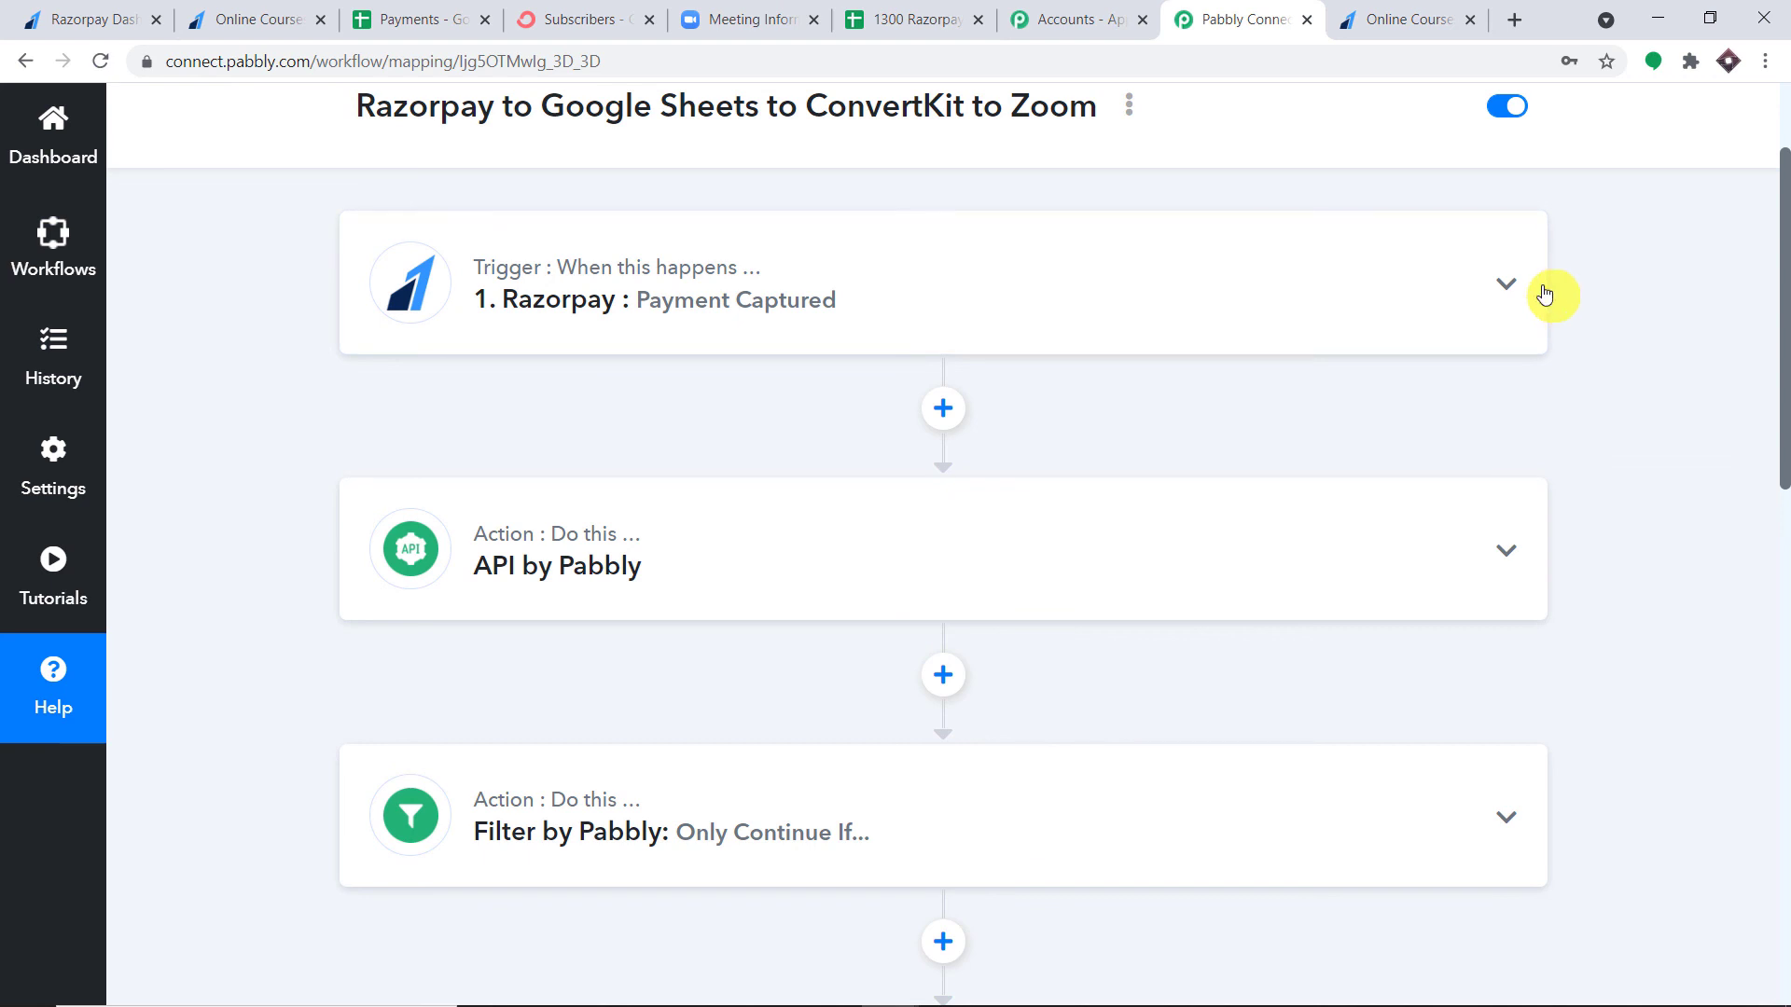
scroll(1259, 380, down, 1)
mouse_move(578, 453)
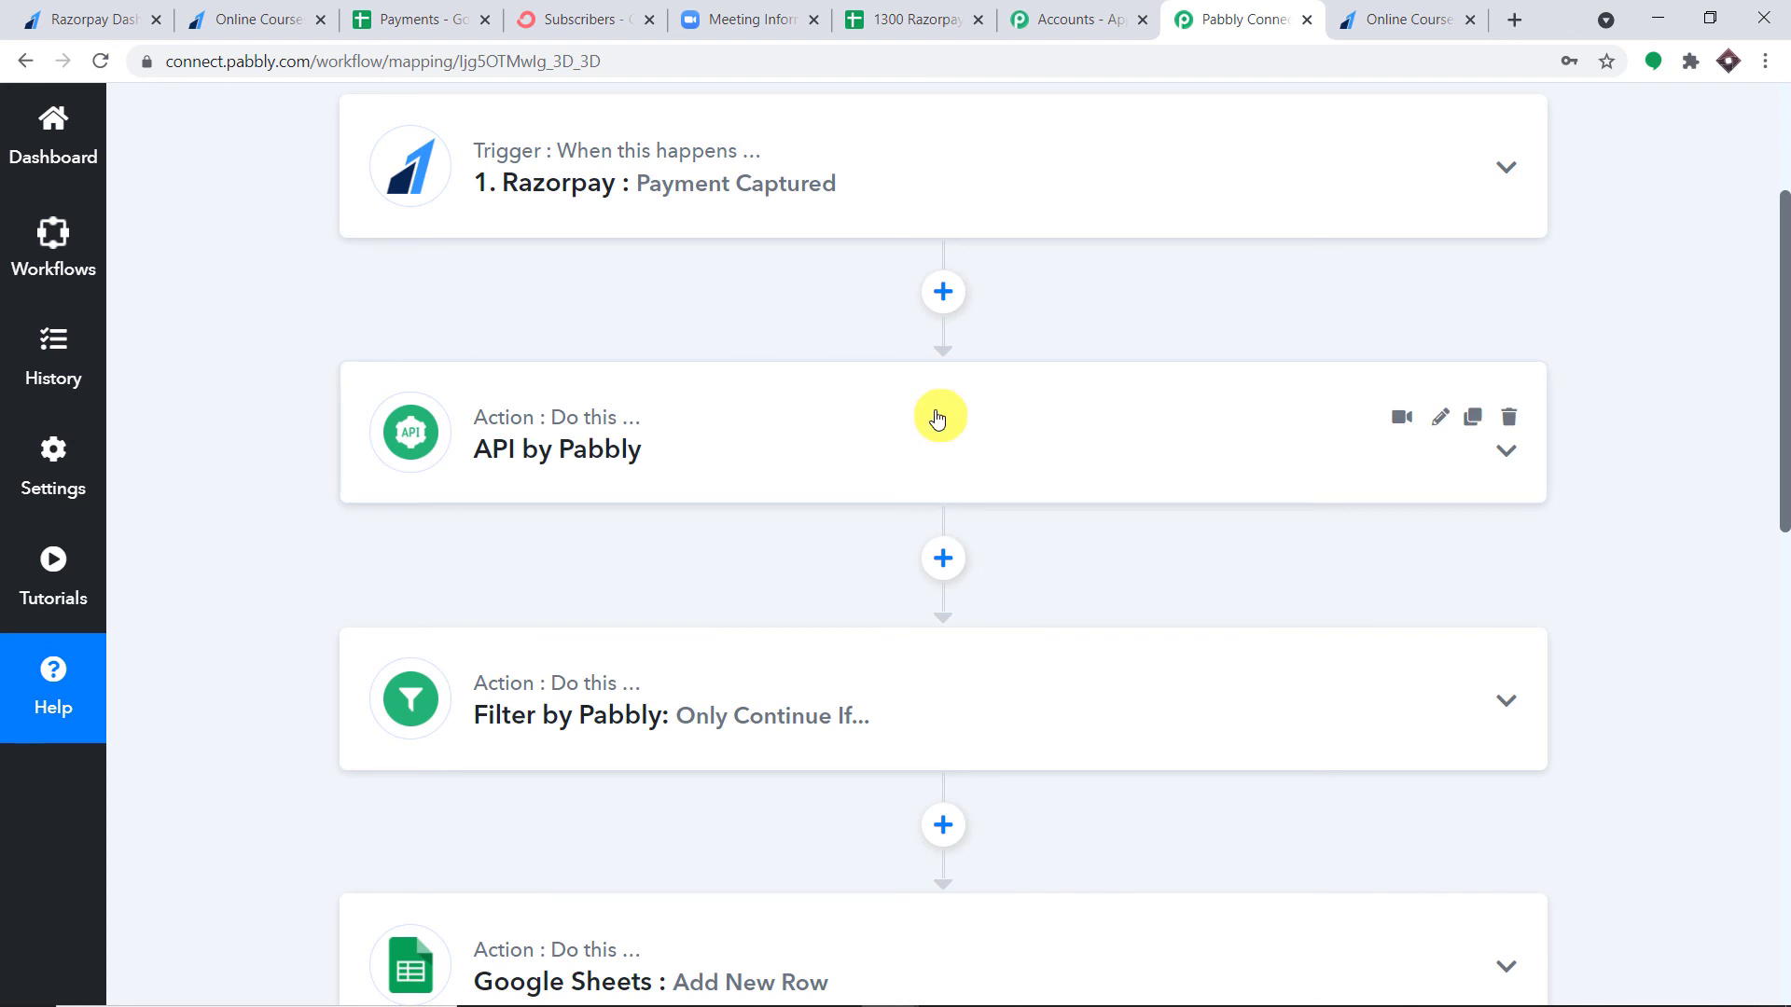
scroll(936, 416, down, 4)
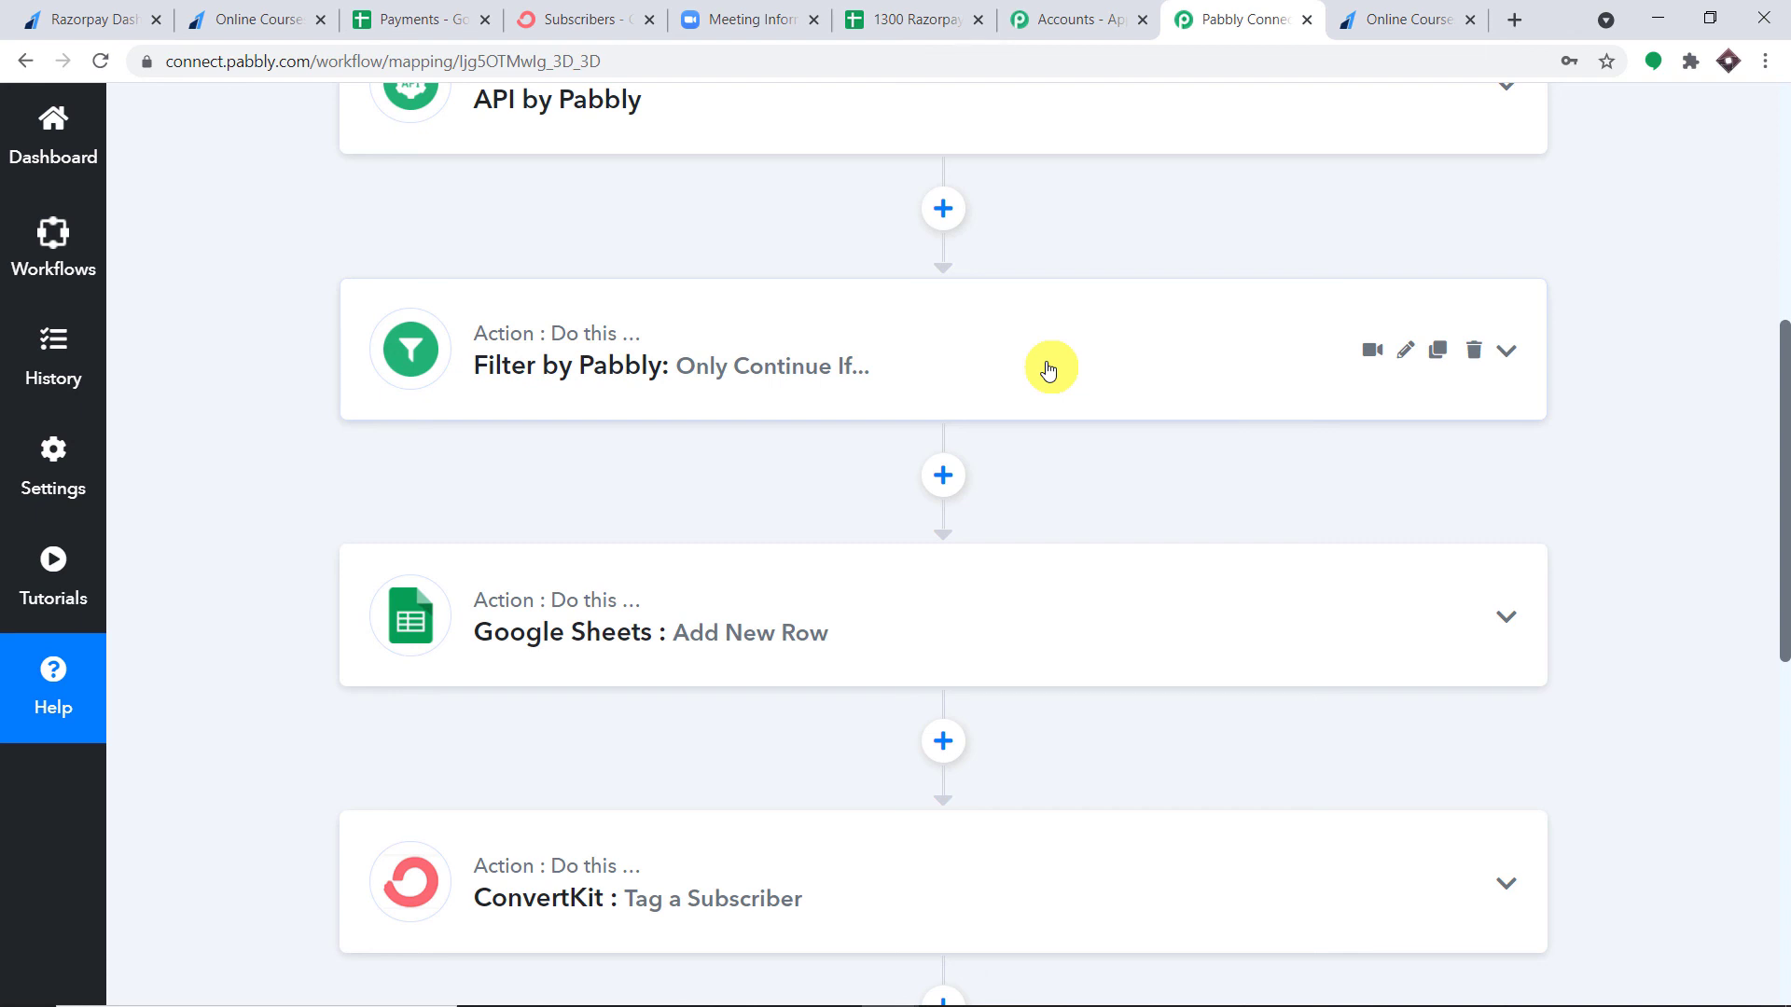
scroll(1049, 369, down, 3)
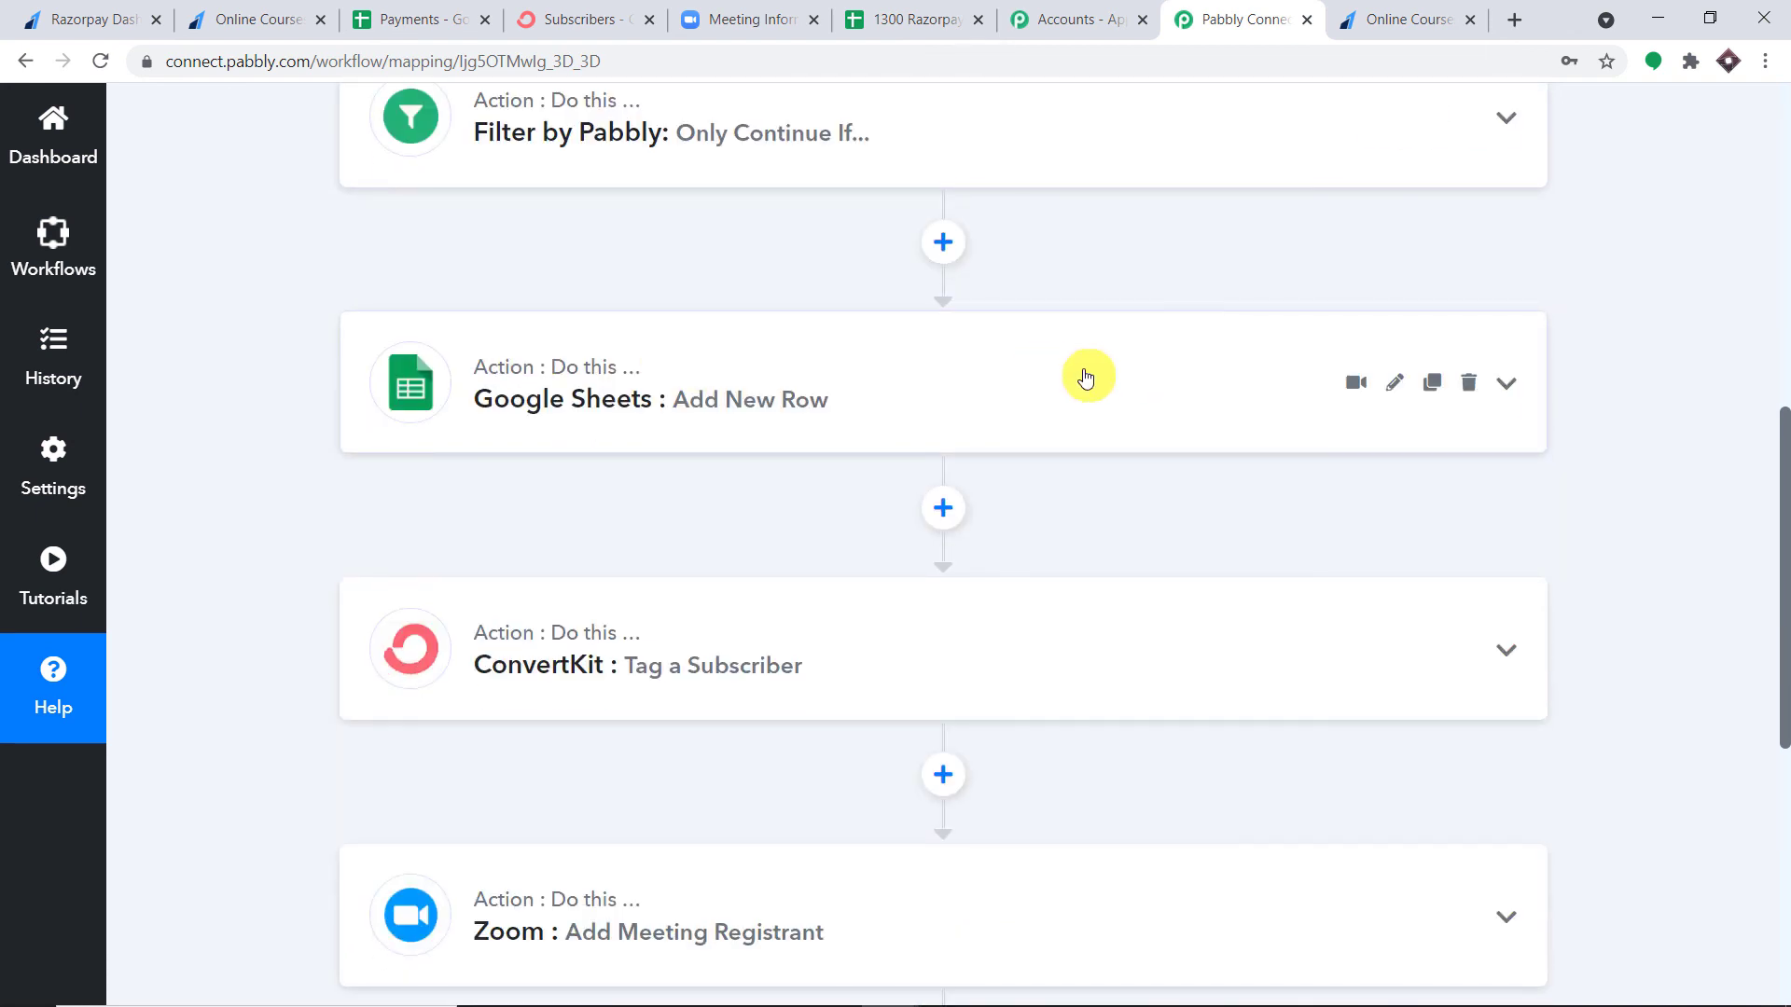
scroll(1030, 368, down, 3)
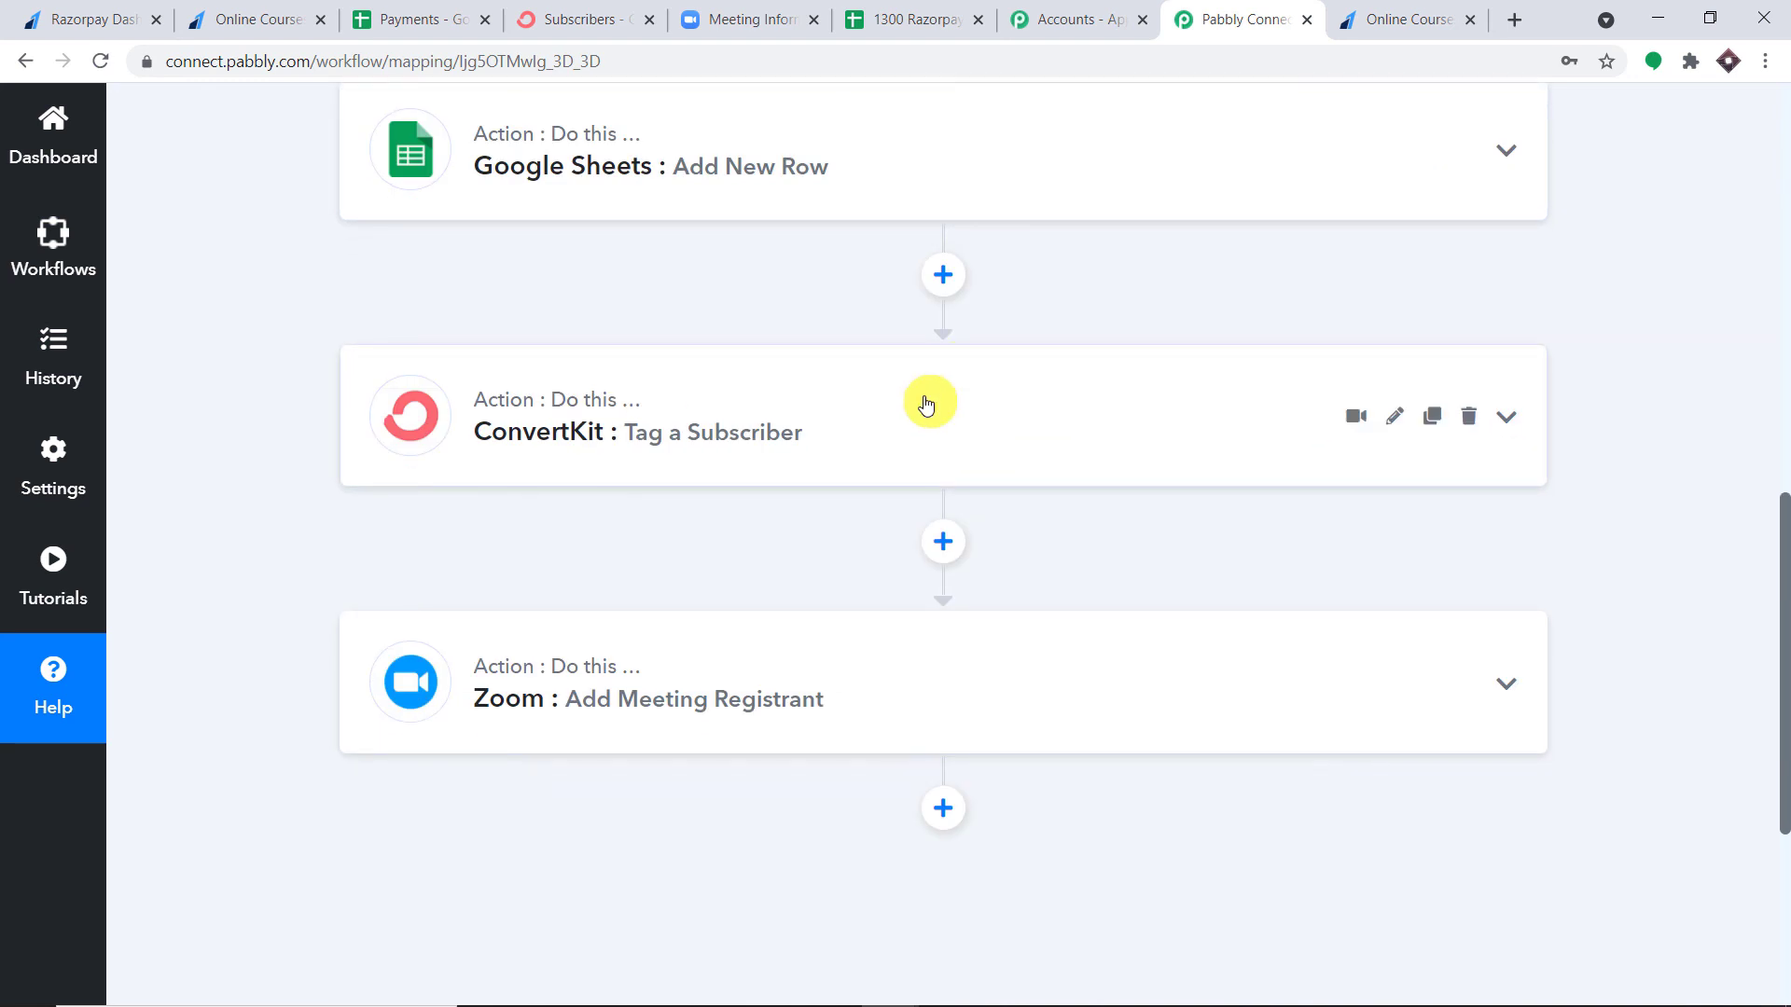
scroll(926, 401, down, 1)
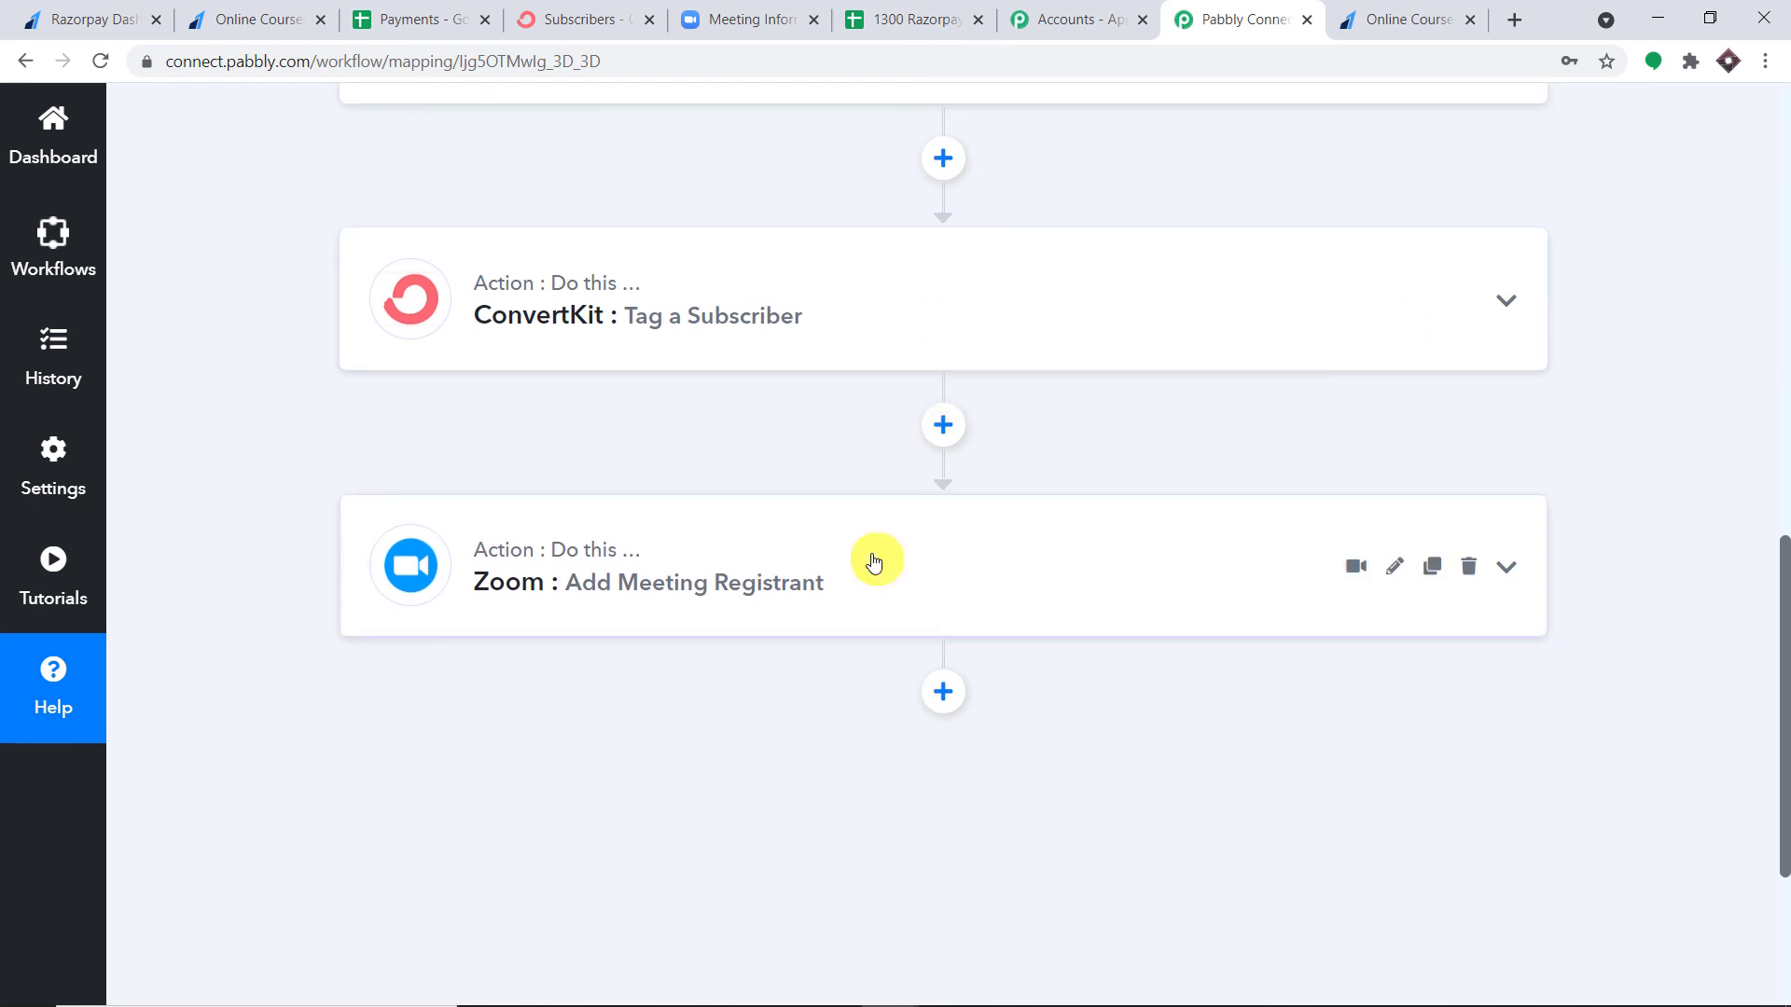
scroll(874, 560, up, 9)
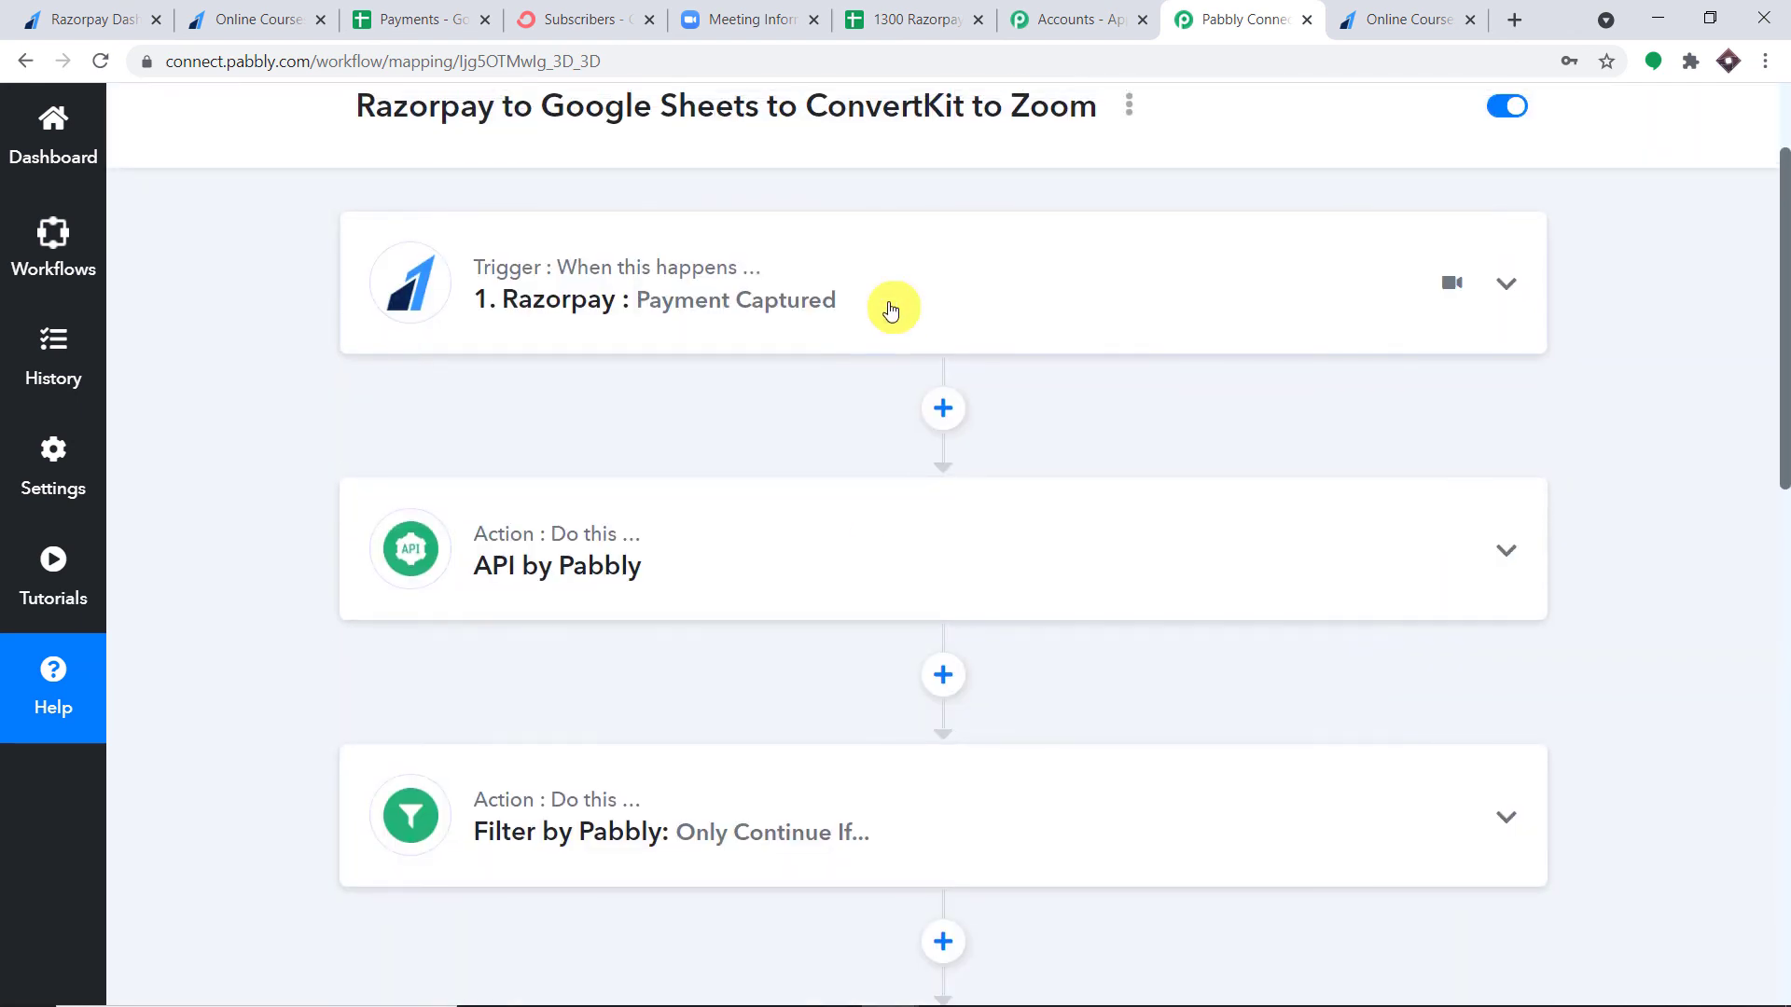
scroll(888, 308, down, 4)
scroll(839, 388, down, 2)
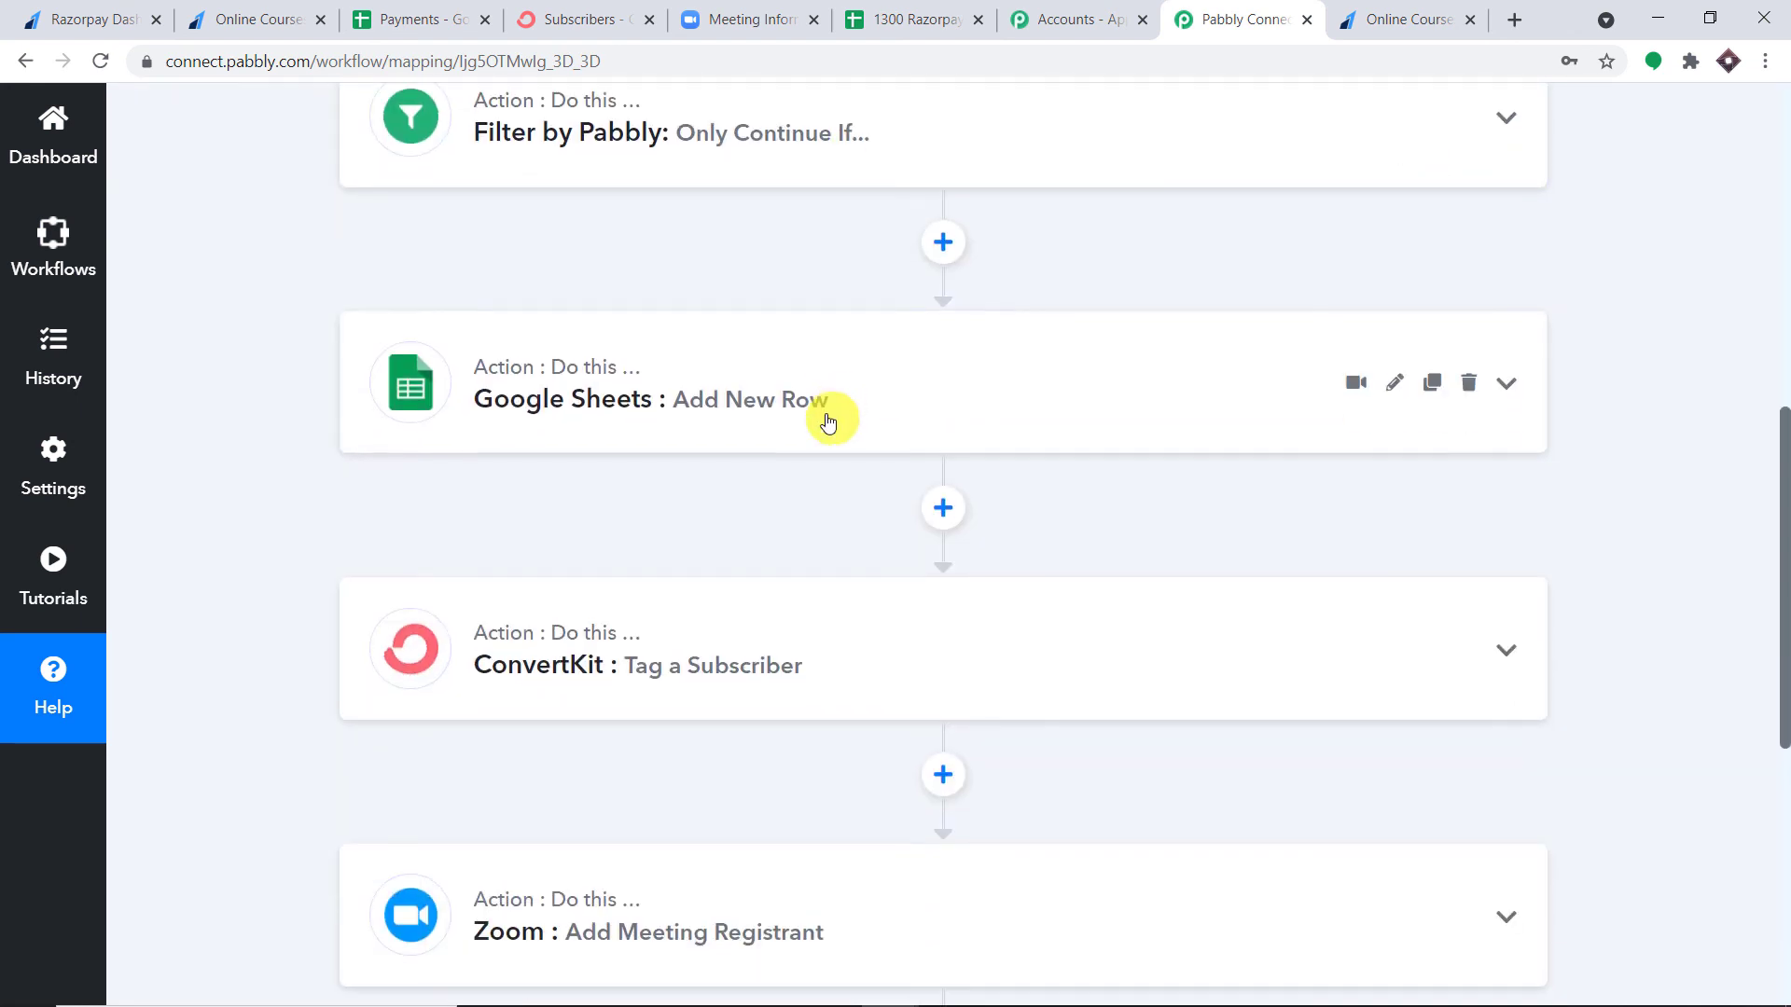
scroll(826, 420, down, 4)
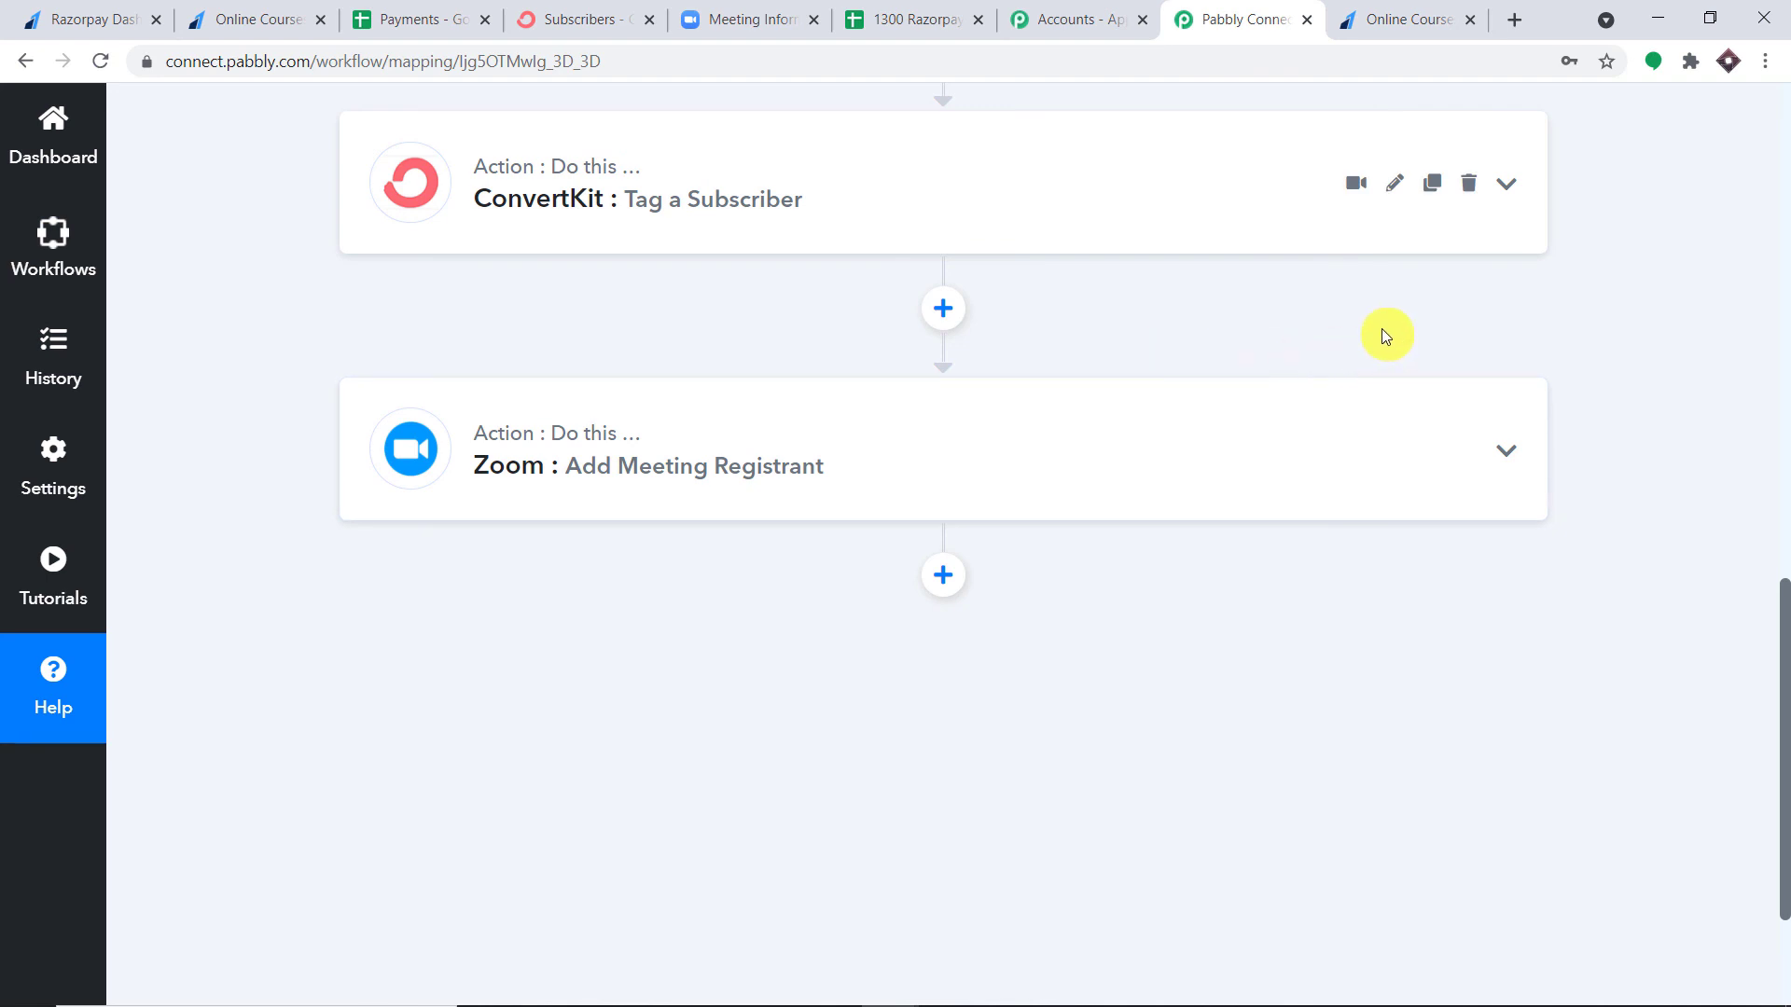
scroll(1380, 328, up, 5)
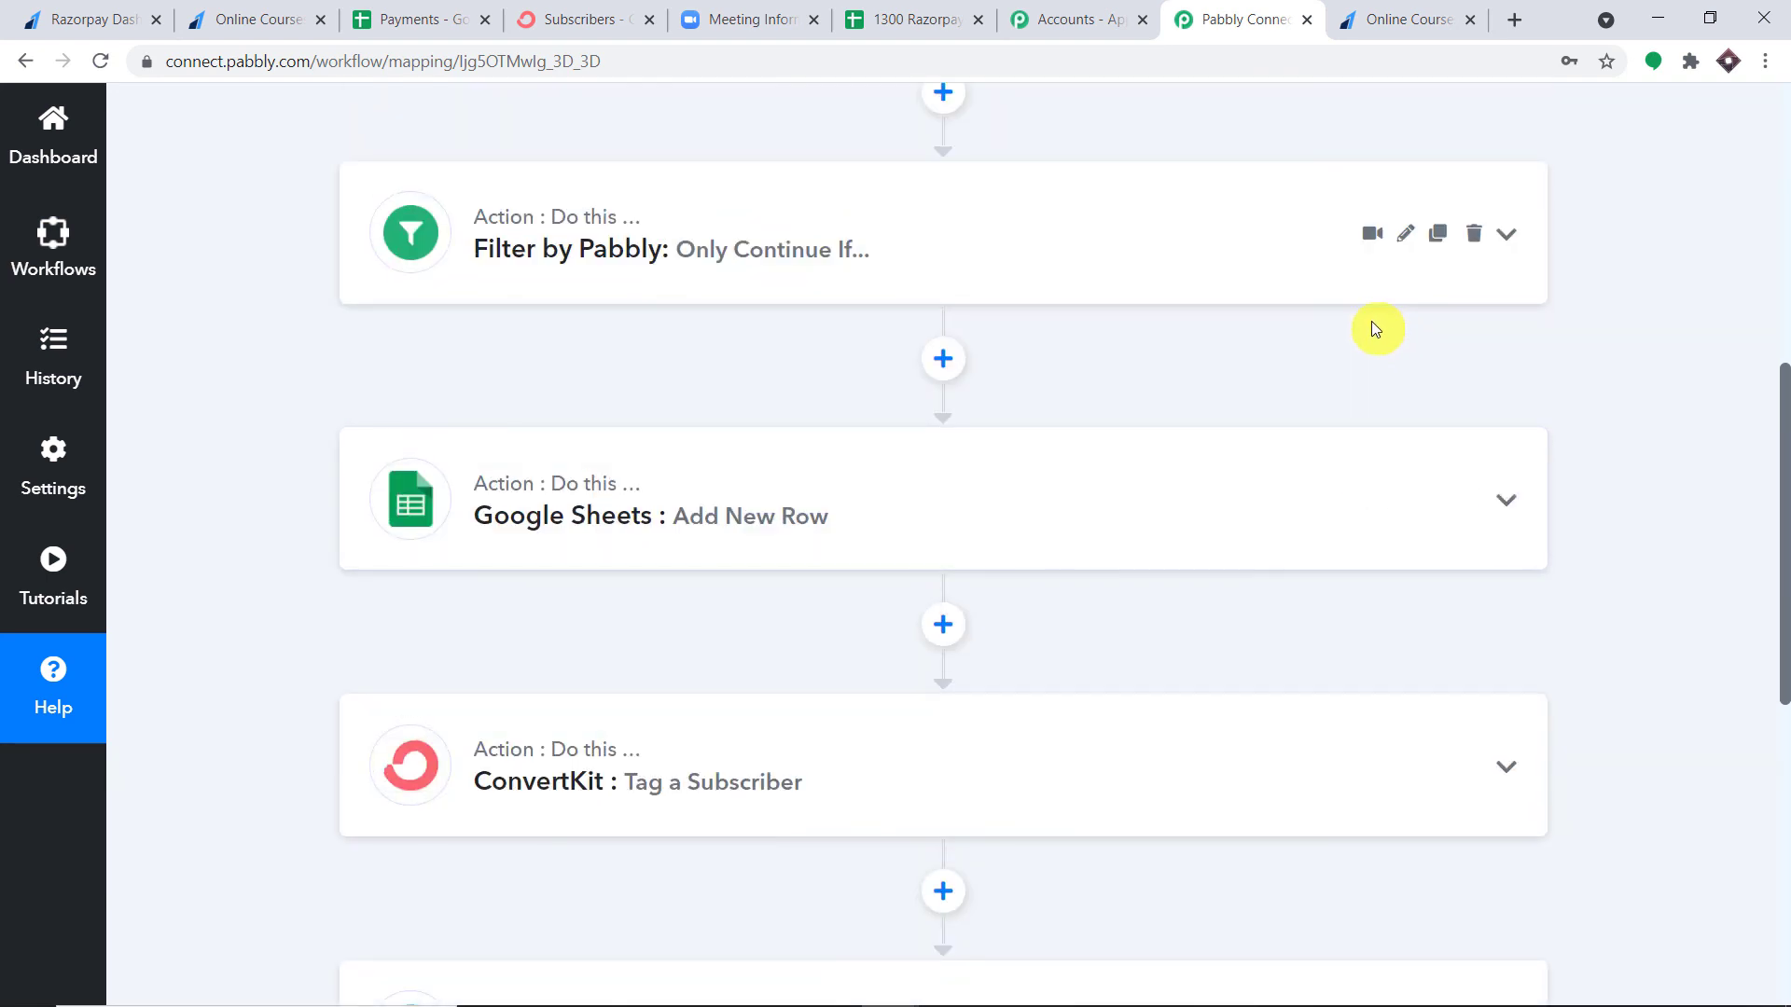
scroll(1414, 304, up, 2)
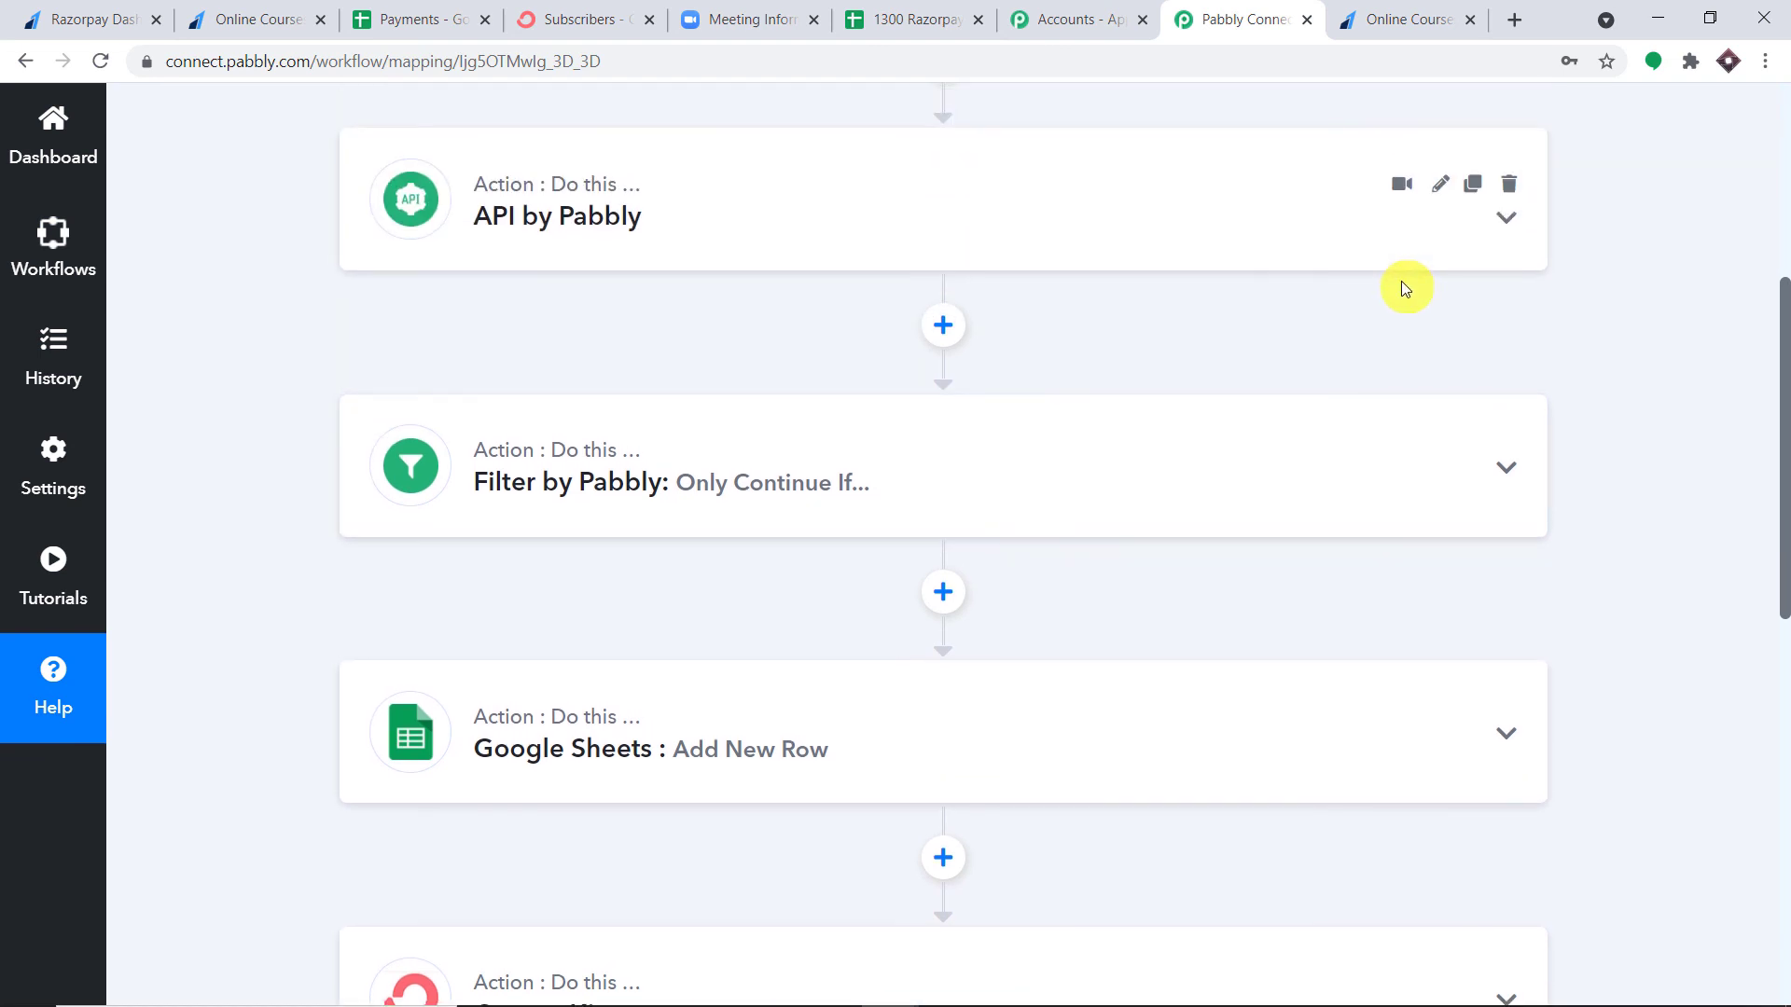